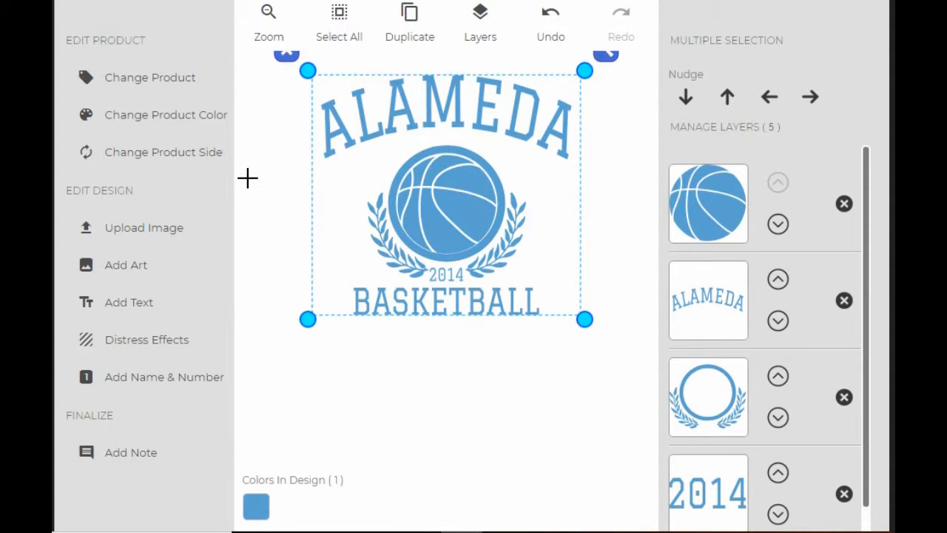
Step: Add the larger blue wildcat head from the School Clip Art category to the design
{"action": "left_click", "coordinate": [495, 405]}
{"action": "left_click", "coordinate": [136, 272]}
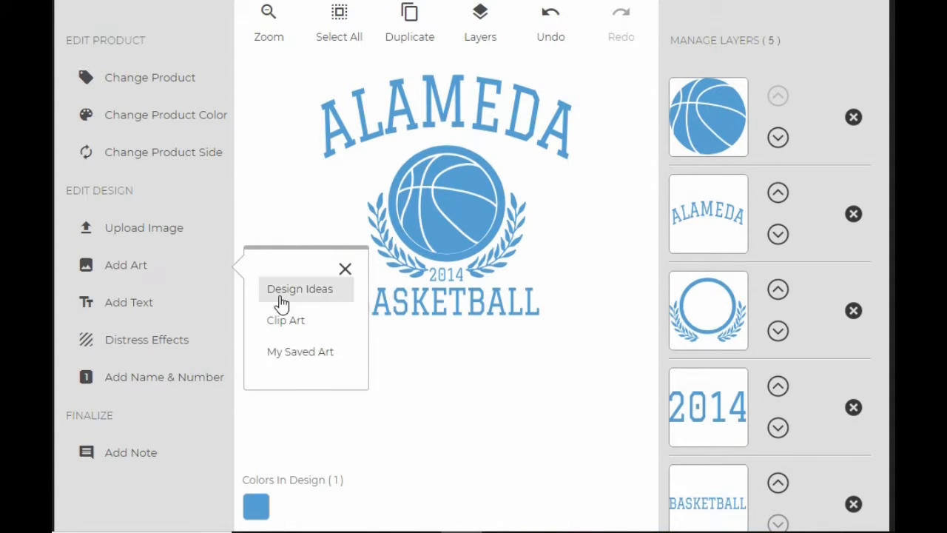
{"action": "left_click", "coordinate": [287, 320]}
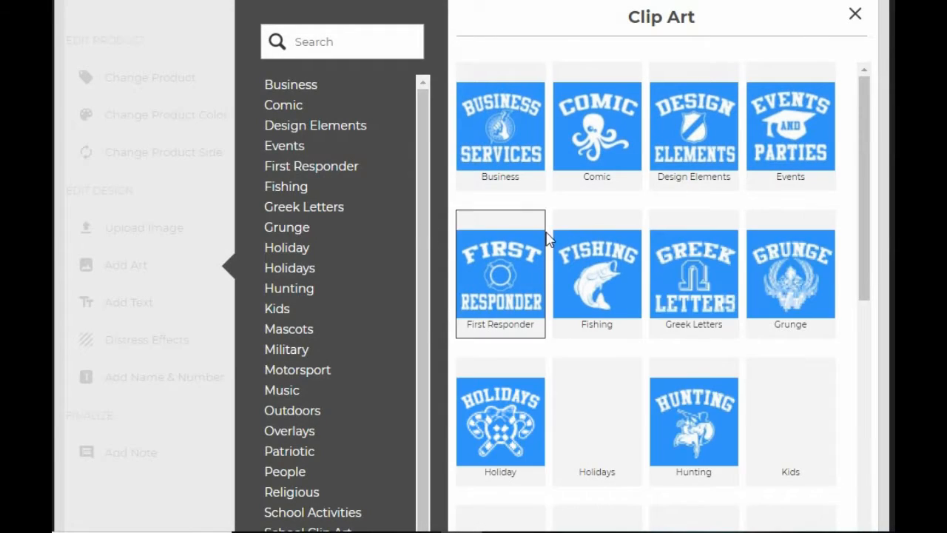
{"action": "scroll", "coordinate": [682, 270], "scroll_direction": "down", "scroll_amount": 6}
{"action": "scroll", "coordinate": [682, 267], "scroll_direction": "down", "scroll_amount": 1}
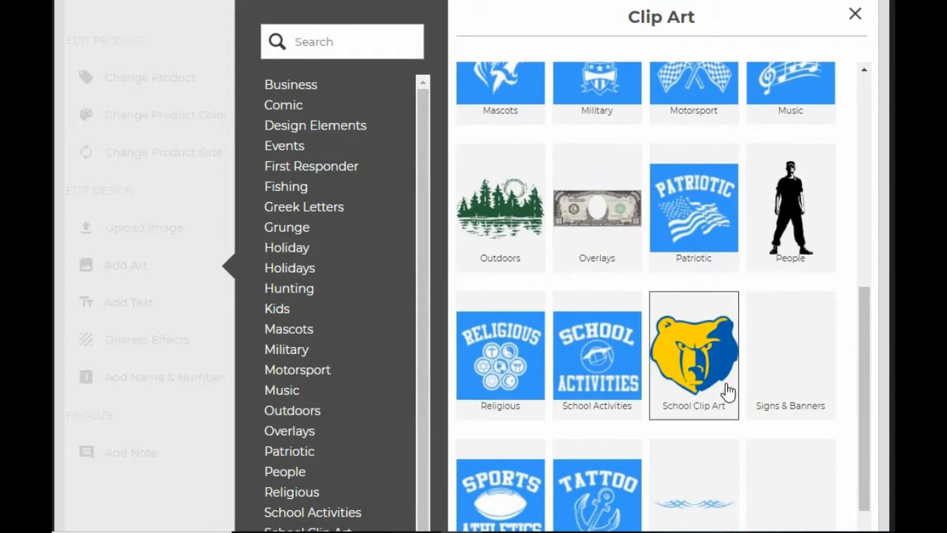
{"action": "left_click", "coordinate": [725, 392]}
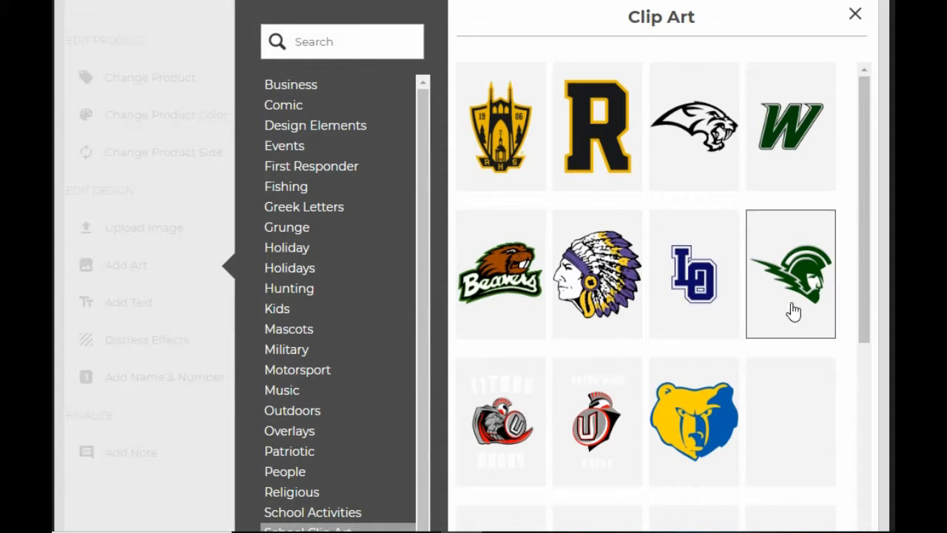
{"action": "left_click_drag", "start_coordinate": [865, 196], "coordinate": [866, 328]}
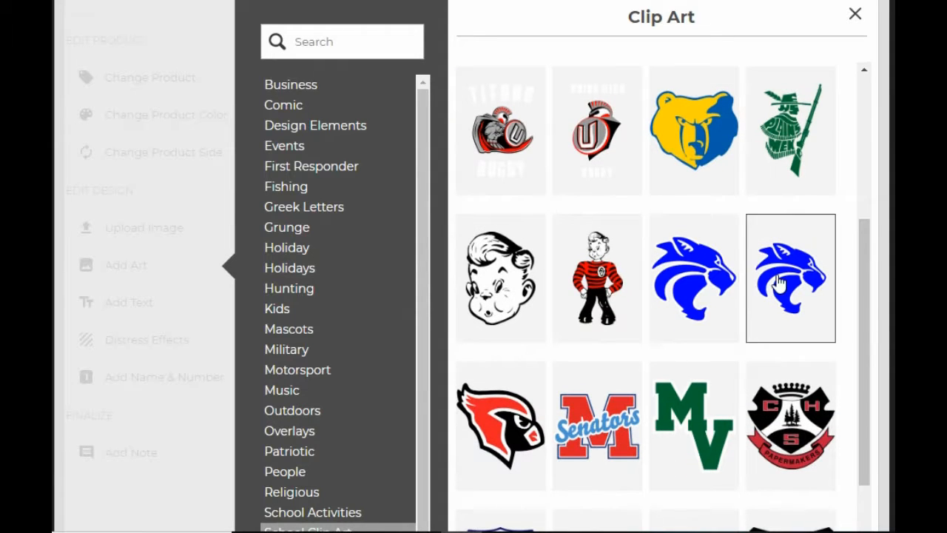
{"action": "left_click", "coordinate": [715, 296]}
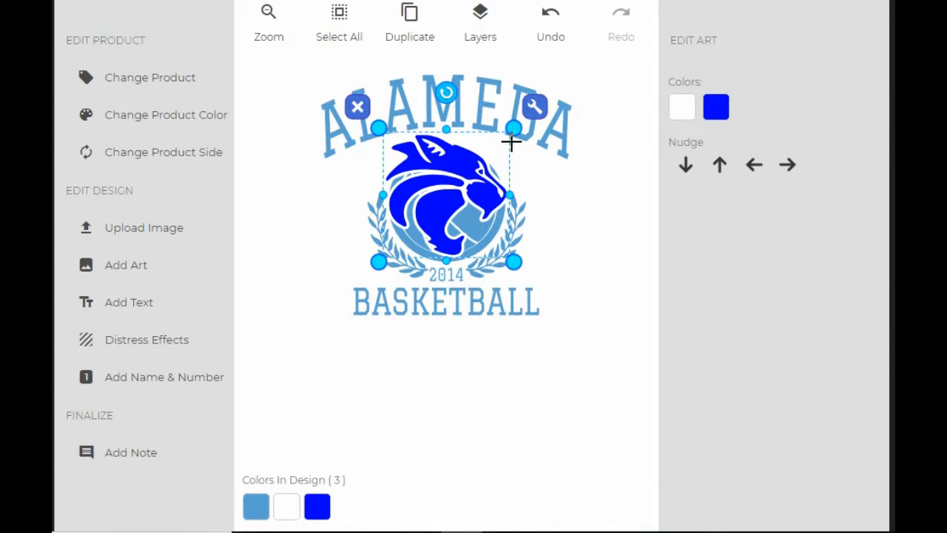
Step: Shrink the wildcat head slightly, move it over the basketball, and delete the basketball layer
{"action": "left_click_drag", "start_coordinate": [515, 130], "coordinate": [511, 147]}
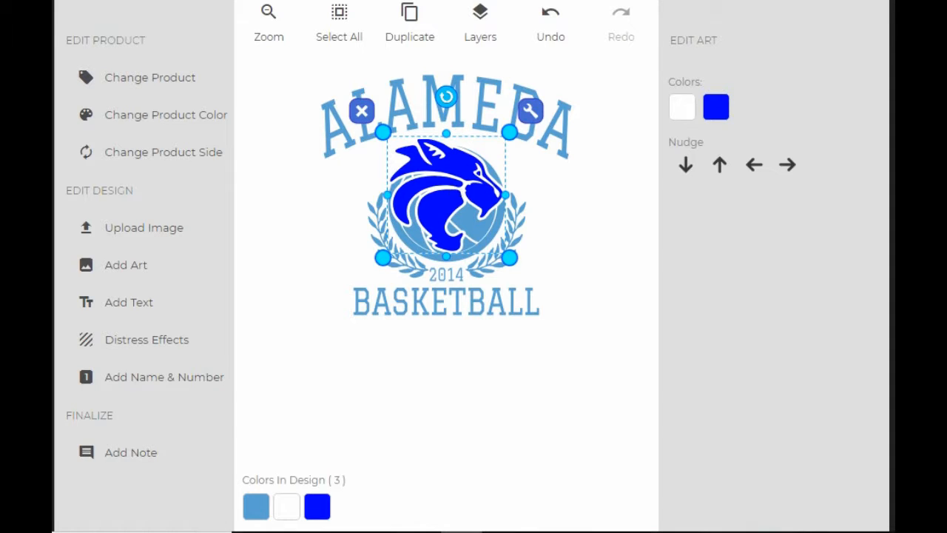
{"action": "left_click_drag", "start_coordinate": [456, 197], "coordinate": [458, 207]}
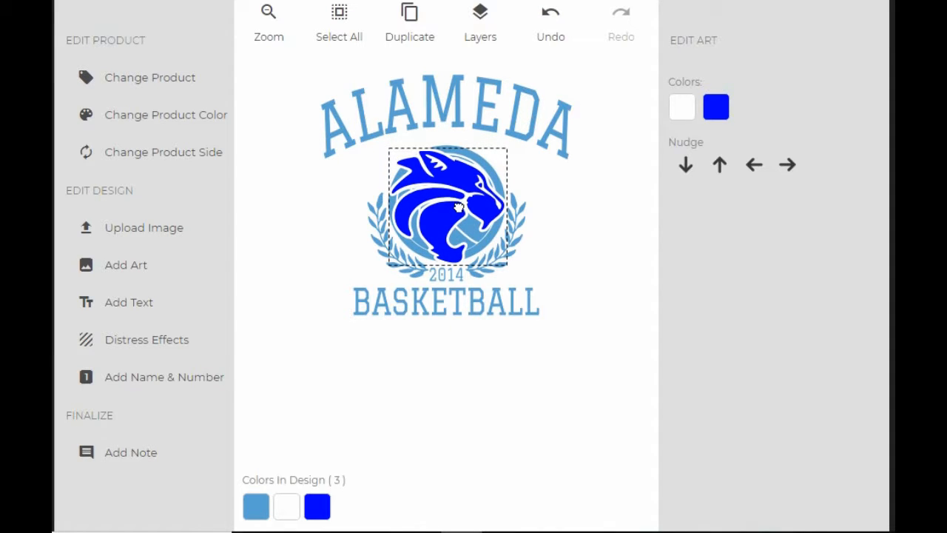
{"action": "left_click", "coordinate": [471, 38]}
{"action": "left_click", "coordinate": [843, 215]}
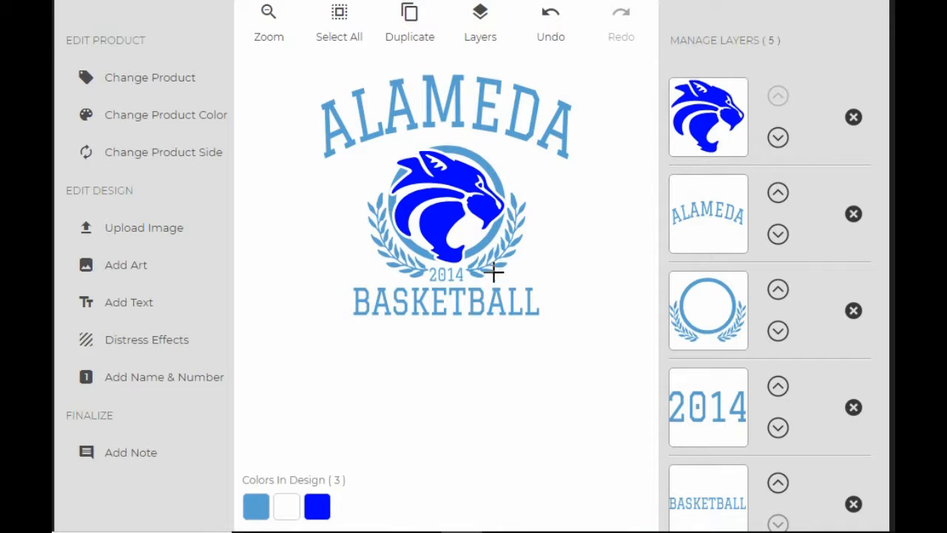
Step: Scale the wildcat head down to fit inside the laurel ring and center it there
{"action": "left_click", "coordinate": [687, 131]}
{"action": "left_click_drag", "start_coordinate": [511, 269], "coordinate": [507, 266]}
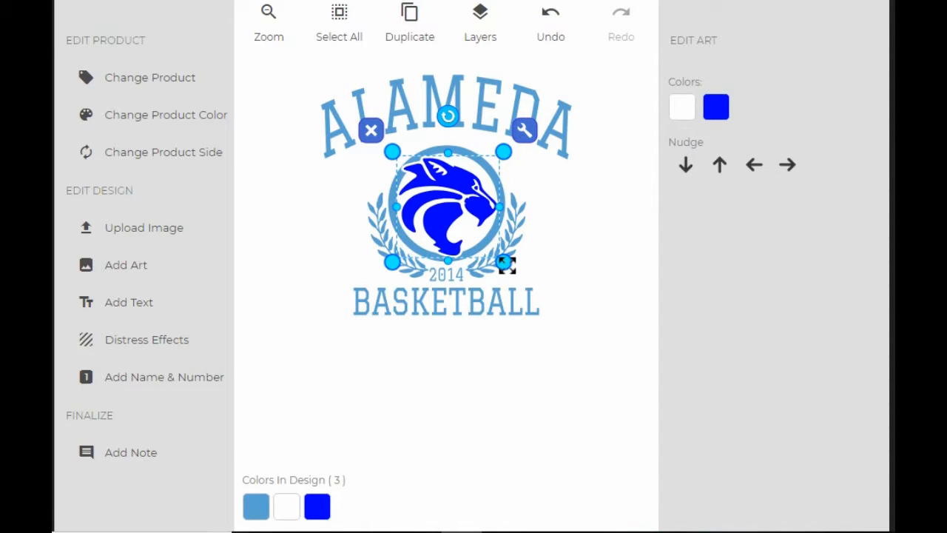
{"action": "left_click_drag", "start_coordinate": [442, 226], "coordinate": [441, 224]}
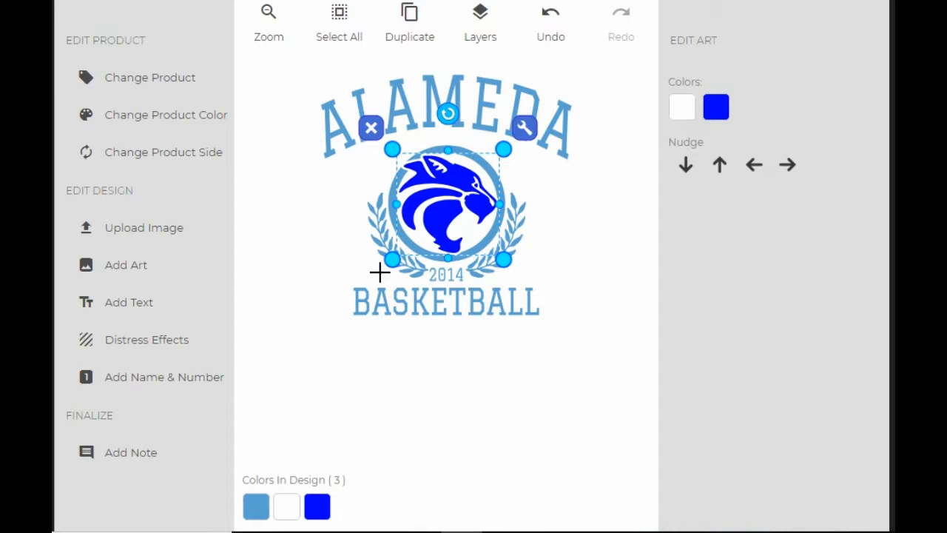
Step: Recolor the 2014 text and all remaining light-blue elements to the wildcat's bright blue
{"action": "left_click", "coordinate": [485, 28]}
{"action": "left_click", "coordinate": [705, 423]}
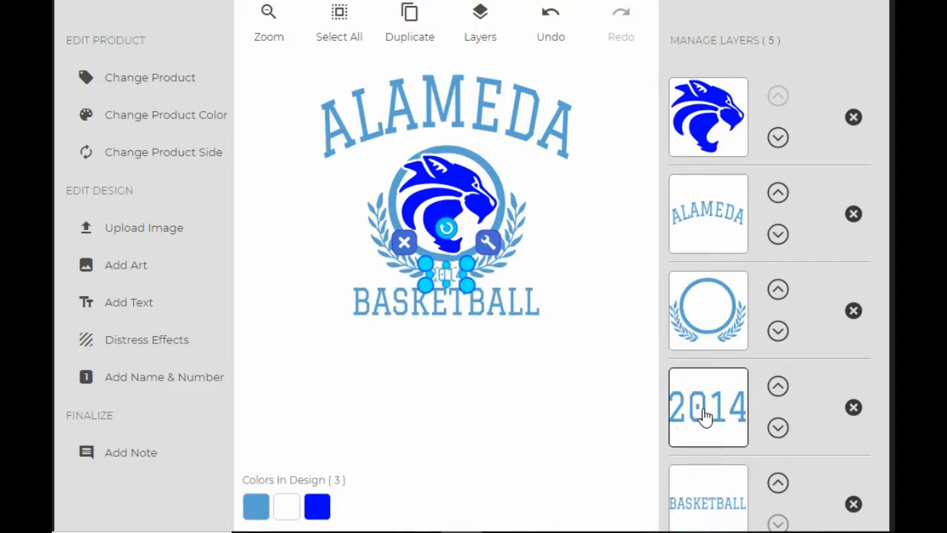
{"action": "left_click", "coordinate": [858, 112]}
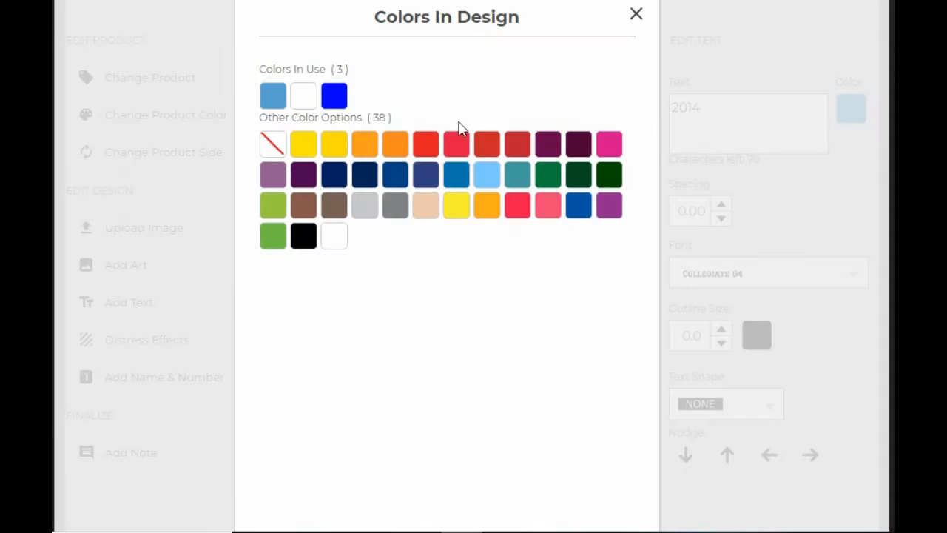
{"action": "left_click", "coordinate": [333, 97]}
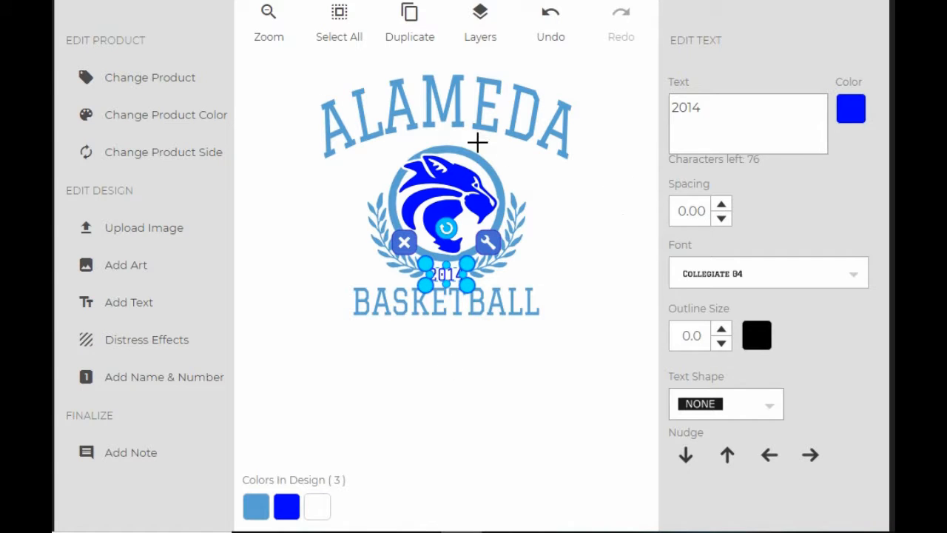
{"action": "left_click", "coordinate": [495, 388]}
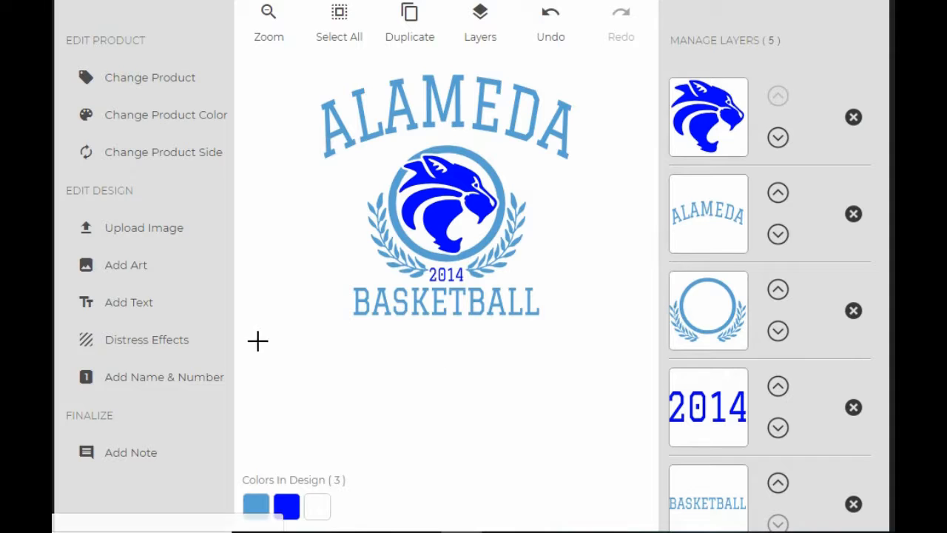
{"action": "left_click", "coordinate": [256, 506]}
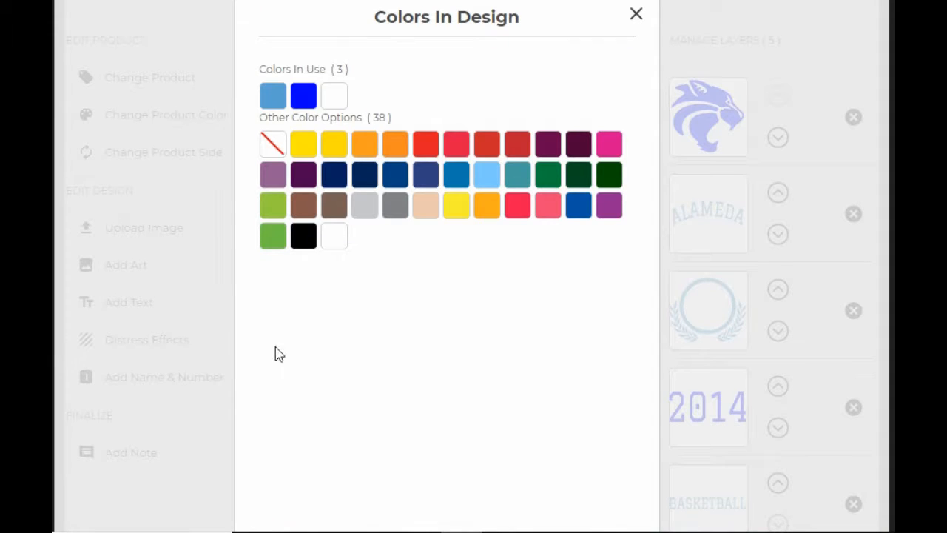
{"action": "left_click", "coordinate": [298, 102]}
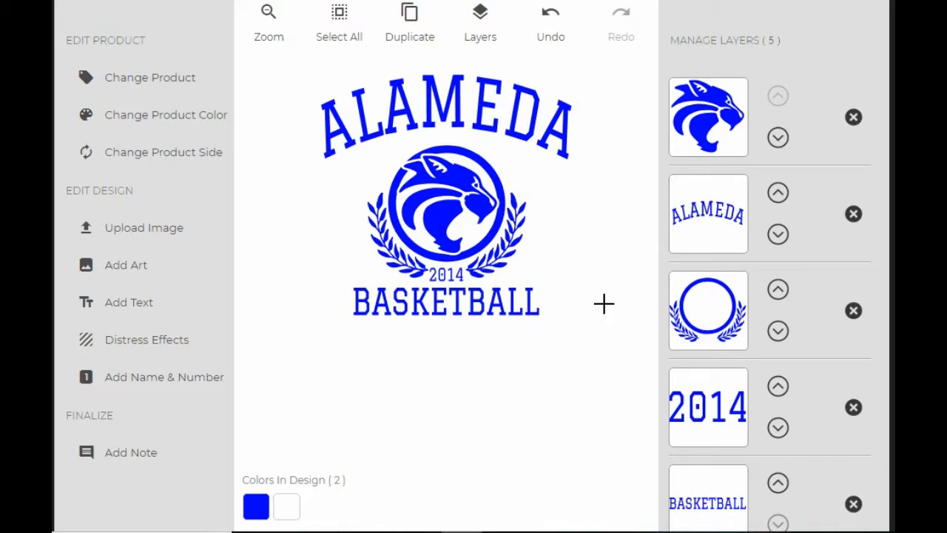
Step: Replace the arched ALAMEDA text with "La Center"
{"action": "left_click", "coordinate": [694, 248]}
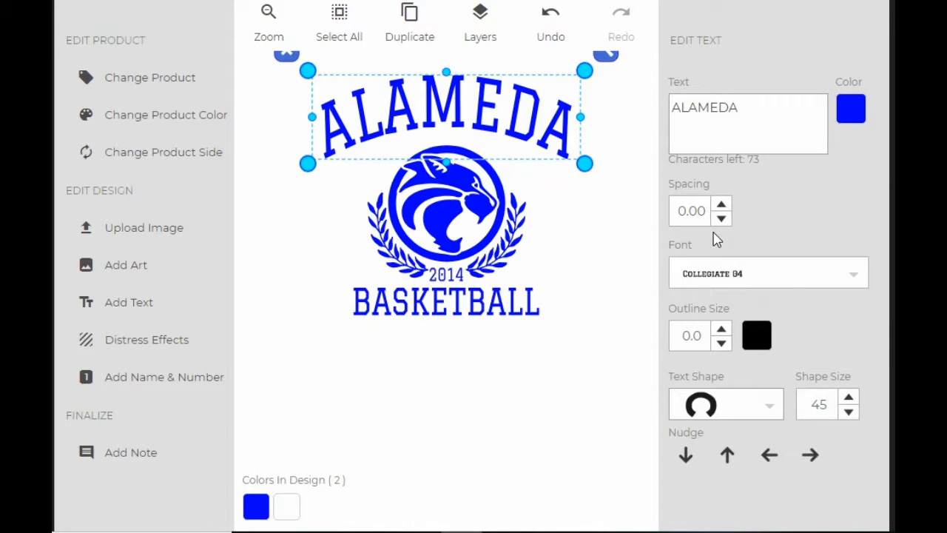
{"action": "double_click", "coordinate": [731, 126]}
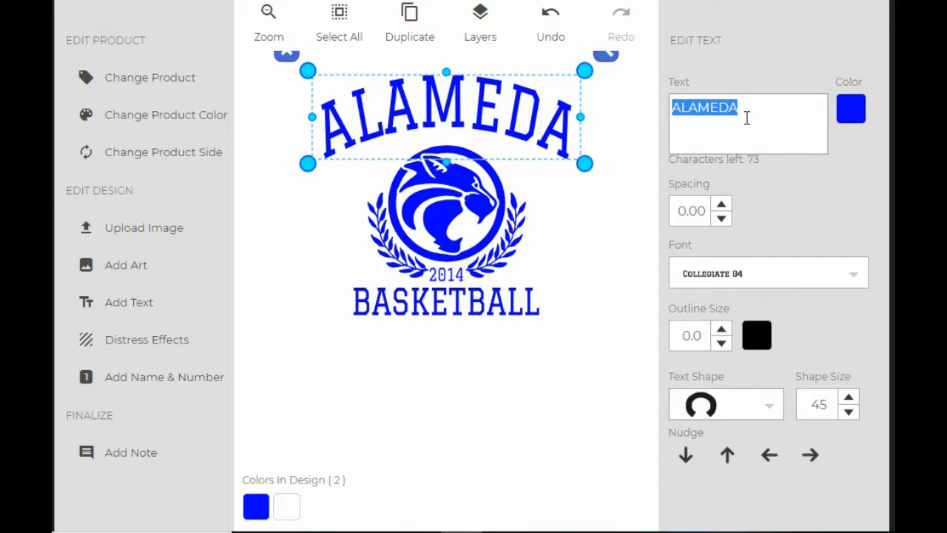
{"action": "type", "text": "LA"}
{"action": "key", "text": "BackSpace"}
{"action": "type", "text": "a"}
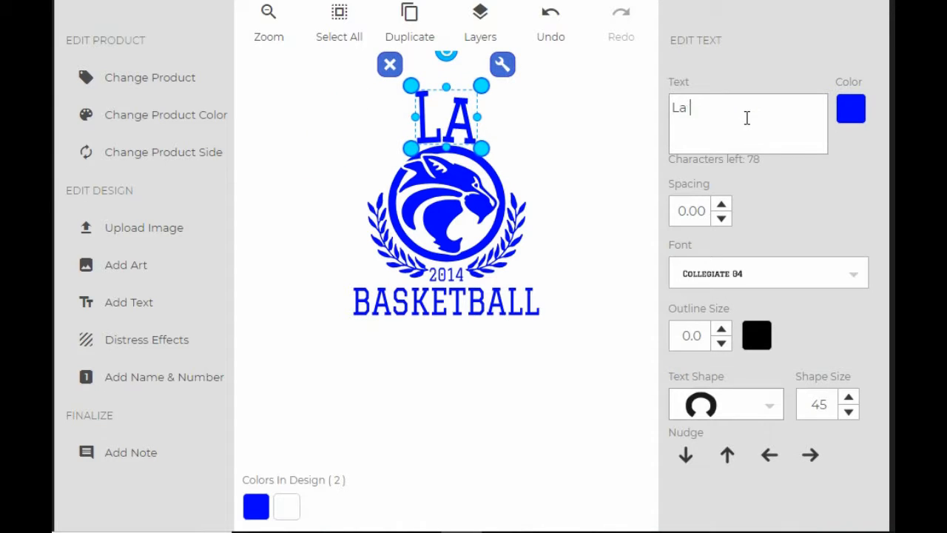
{"action": "type", "text": " Center"}
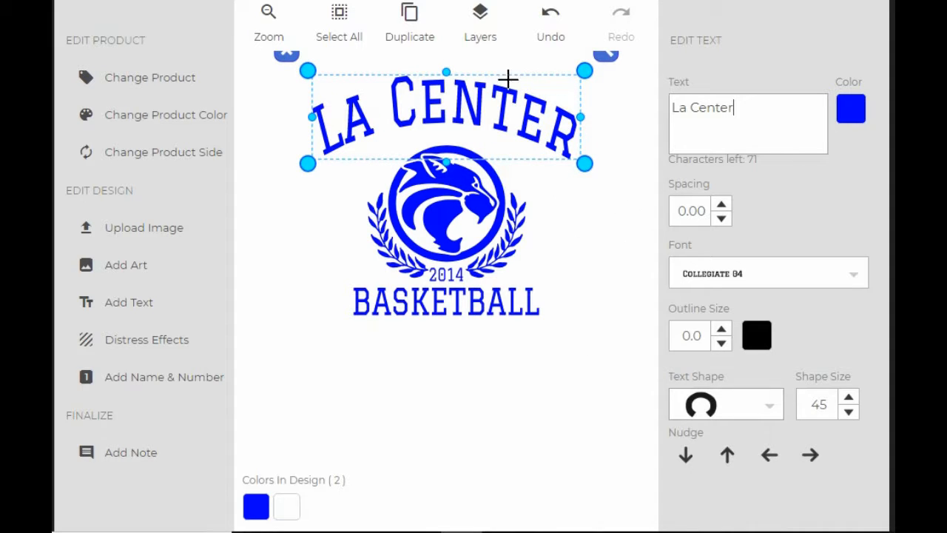
Step: Change the year text below the wildcat to "2018-19"
{"action": "left_click", "coordinate": [480, 24]}
{"action": "left_click", "coordinate": [719, 429]}
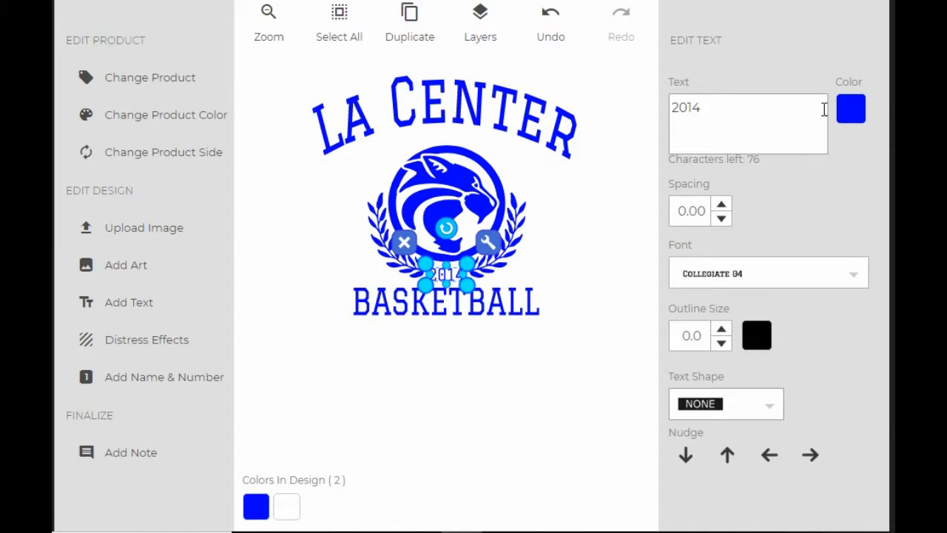
{"action": "double_click", "coordinate": [739, 105]}
{"action": "type", "text": "201"}
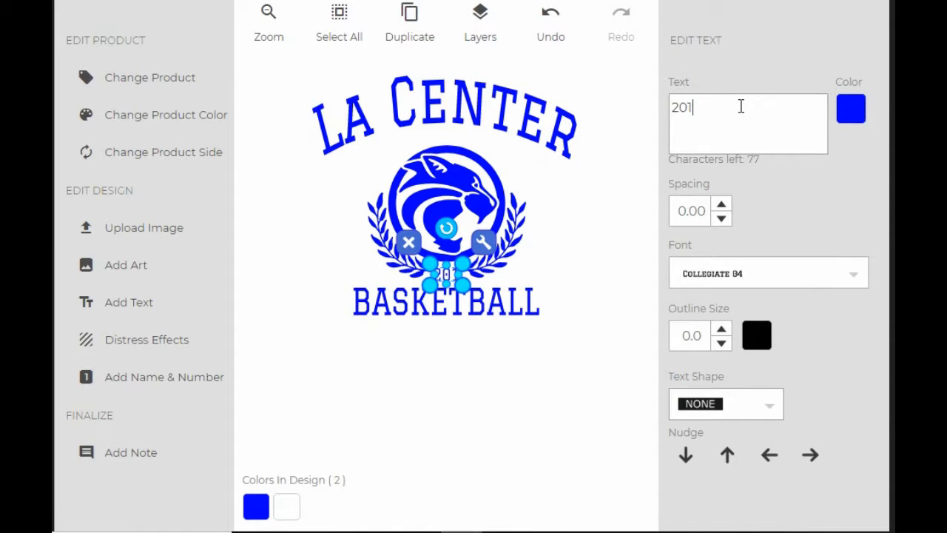
{"action": "type", "text": "8-19"}
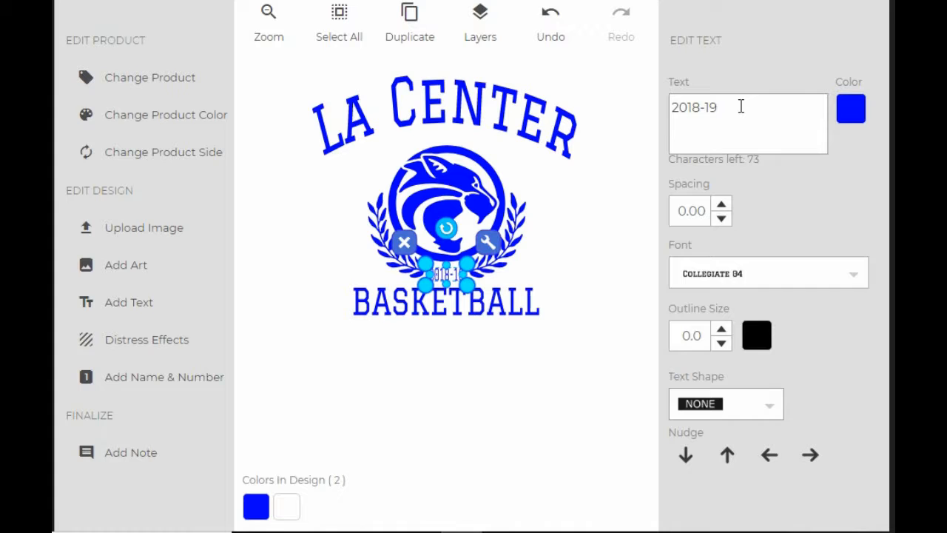
{"action": "left_click", "coordinate": [446, 378]}
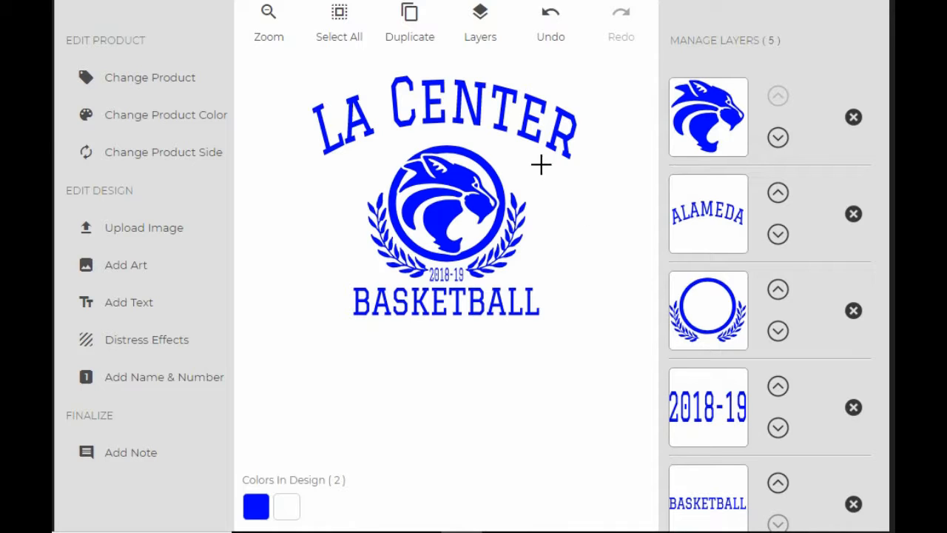
Step: Set the shape size of the arched La Center text to 65 and nudge the text down slightly
{"action": "left_click", "coordinate": [705, 222]}
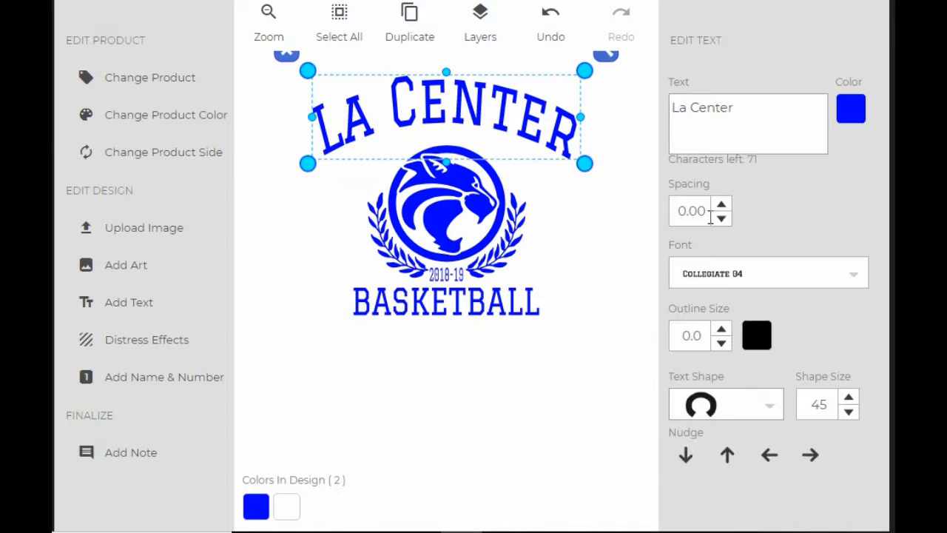
{"action": "left_click", "coordinate": [849, 398]}
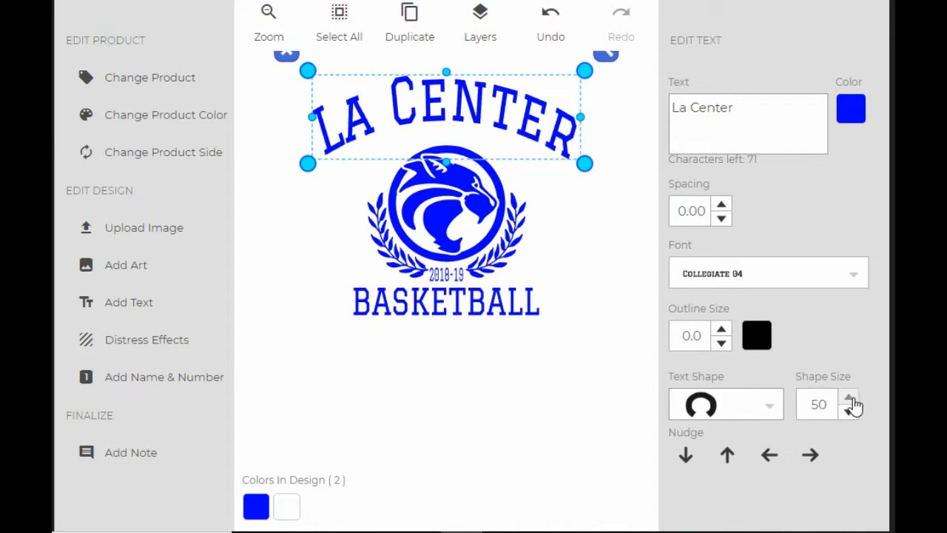
{"action": "left_click", "coordinate": [849, 398]}
{"action": "left_click", "coordinate": [849, 398]}
{"action": "left_click", "coordinate": [849, 398]}
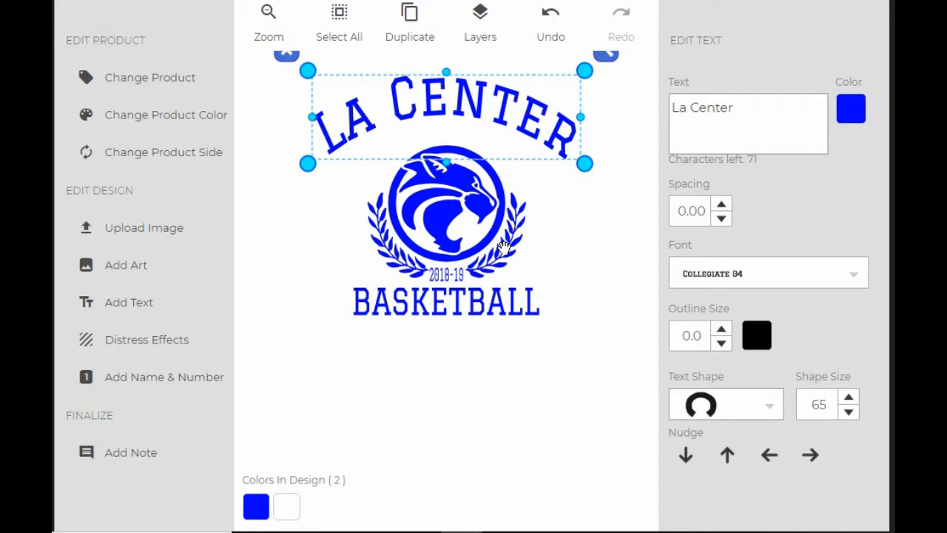
{"action": "key", "text": "Down"}
{"action": "key", "text": "Down"}
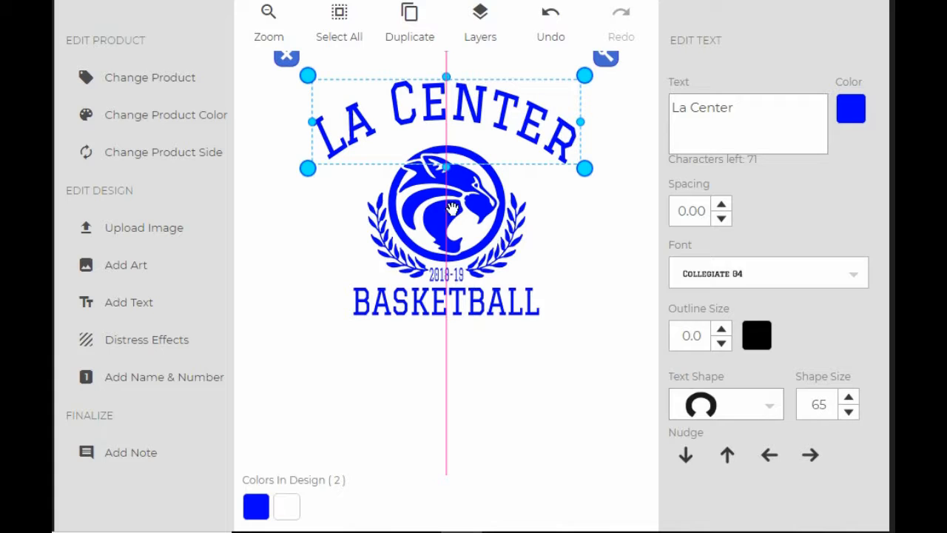
Step: Increase the curve of the La Center text to a shape size of 75
{"action": "left_click", "coordinate": [851, 400]}
{"action": "left_click", "coordinate": [851, 401]}
{"action": "left_click", "coordinate": [851, 400]}
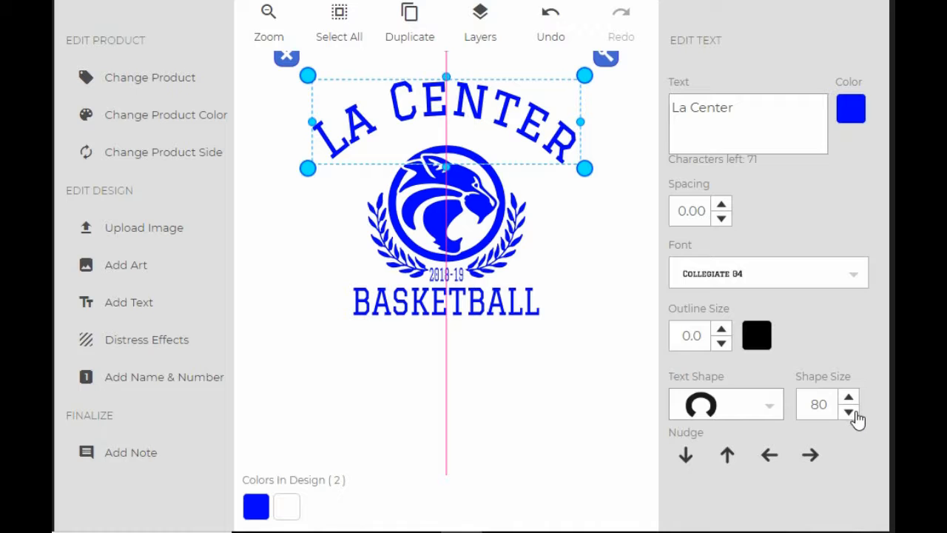
{"action": "left_click", "coordinate": [850, 413]}
{"action": "left_click", "coordinate": [497, 434]}
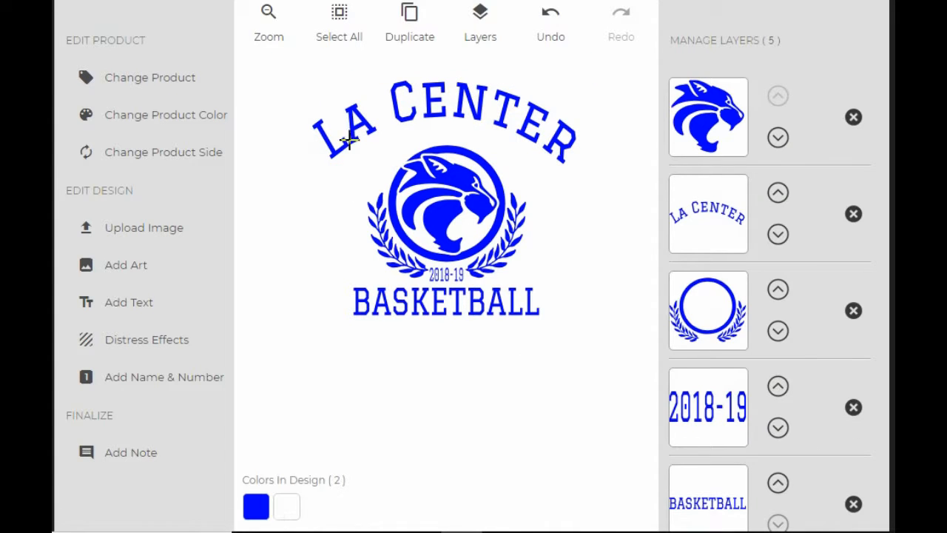
Step: Select the whole design and move it up onto the hoodie's chest
{"action": "left_click", "coordinate": [266, 24]}
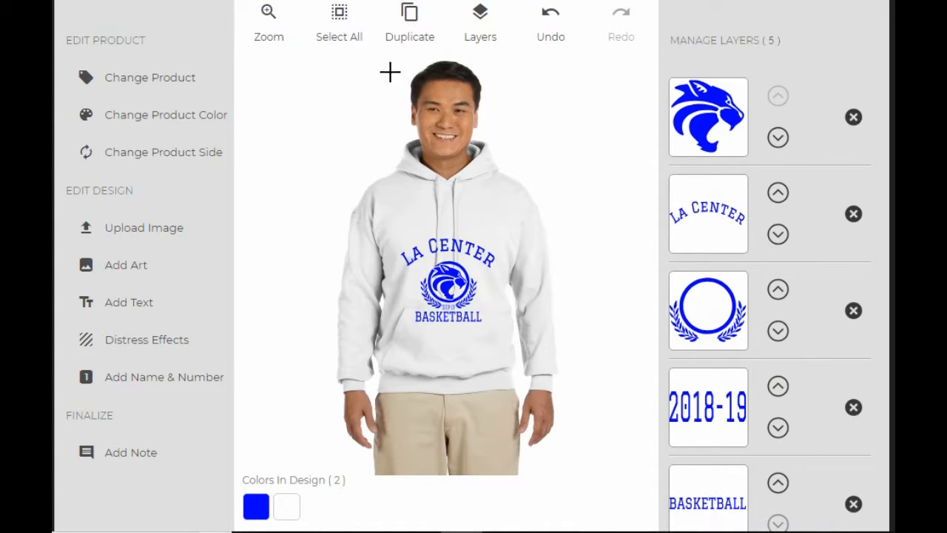
{"action": "left_click", "coordinate": [339, 22]}
{"action": "left_click_drag", "start_coordinate": [451, 294], "coordinate": [450, 256]}
{"action": "left_click", "coordinate": [432, 353]}
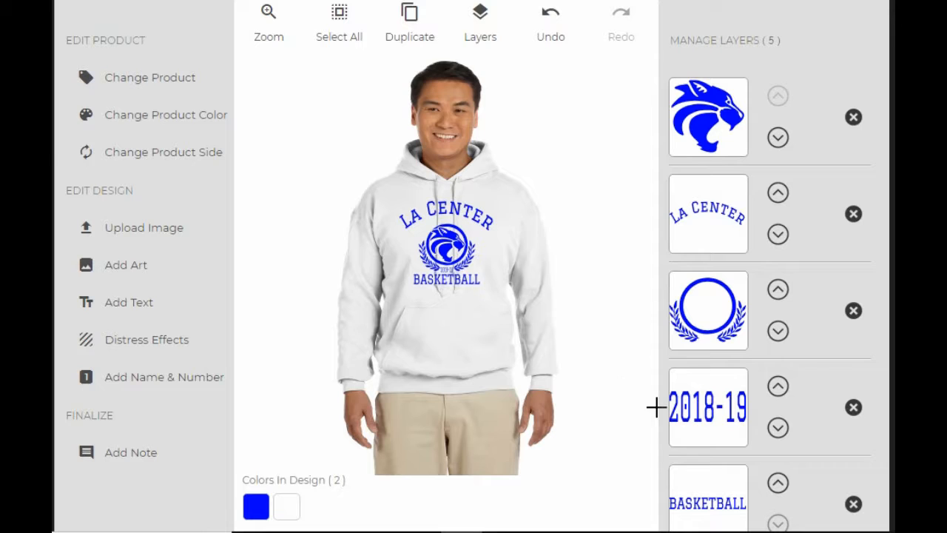
Step: Nudge the arched La Center text down slightly, closer to the wildcat ring
{"action": "left_click", "coordinate": [710, 234]}
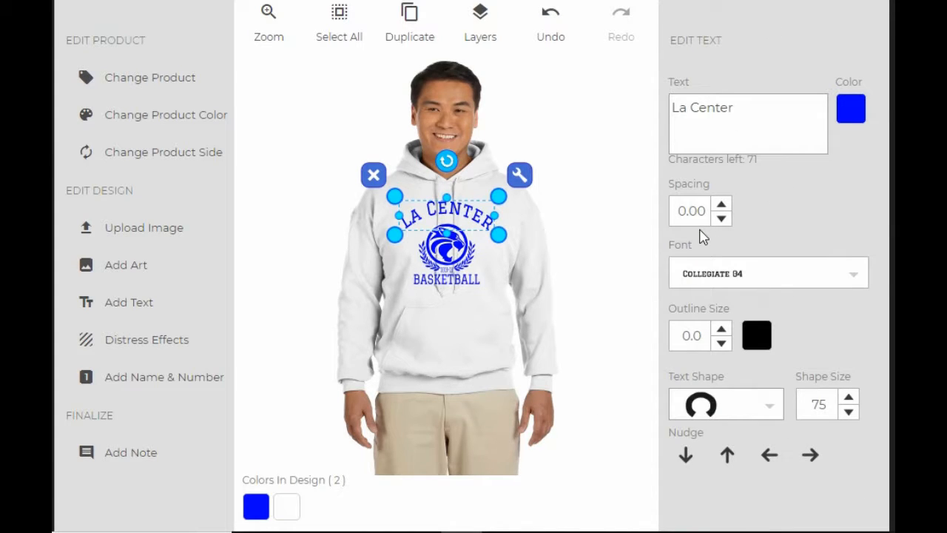
{"action": "key", "text": "Down"}
{"action": "key", "text": "Down"}
{"action": "key", "text": "Down"}
{"action": "key", "text": "Up"}
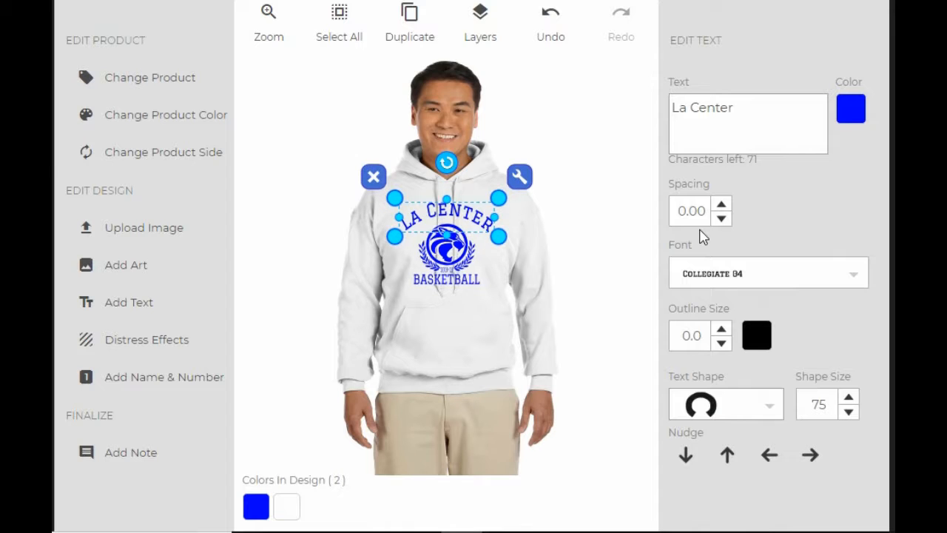
Step: Save the finished wildcat hoodie design under the name "Lacenter Basketball a"
{"action": "left_click", "coordinate": [609, 280]}
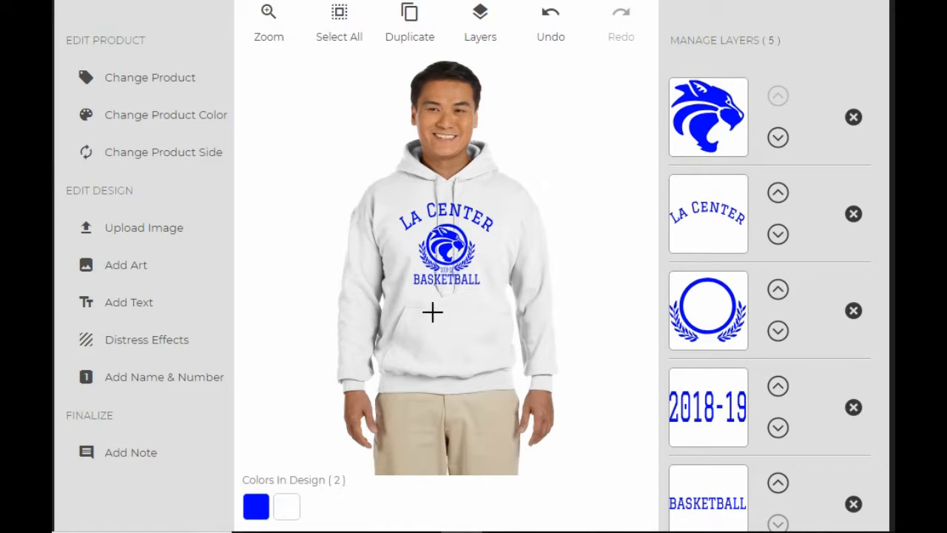
{"action": "key", "text": "ctrl+minus"}
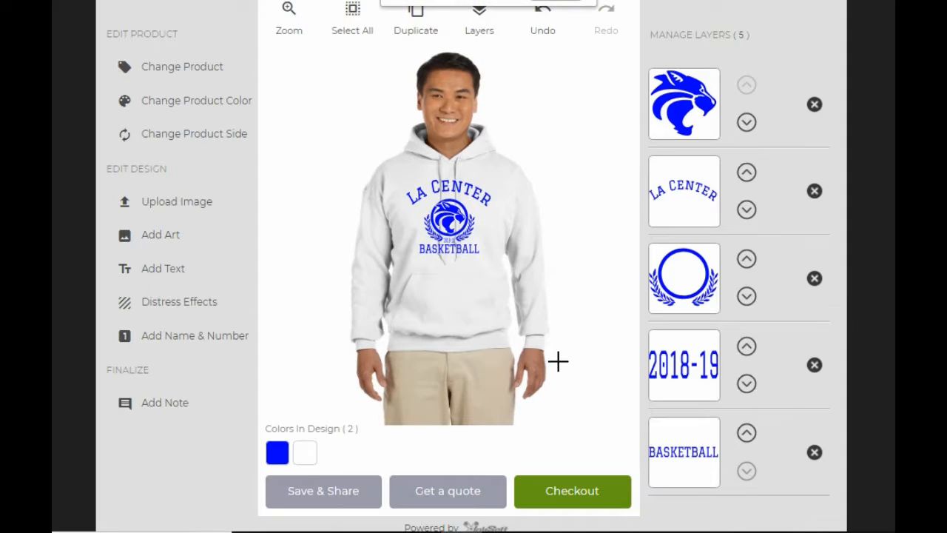
{"action": "left_click", "coordinate": [333, 494]}
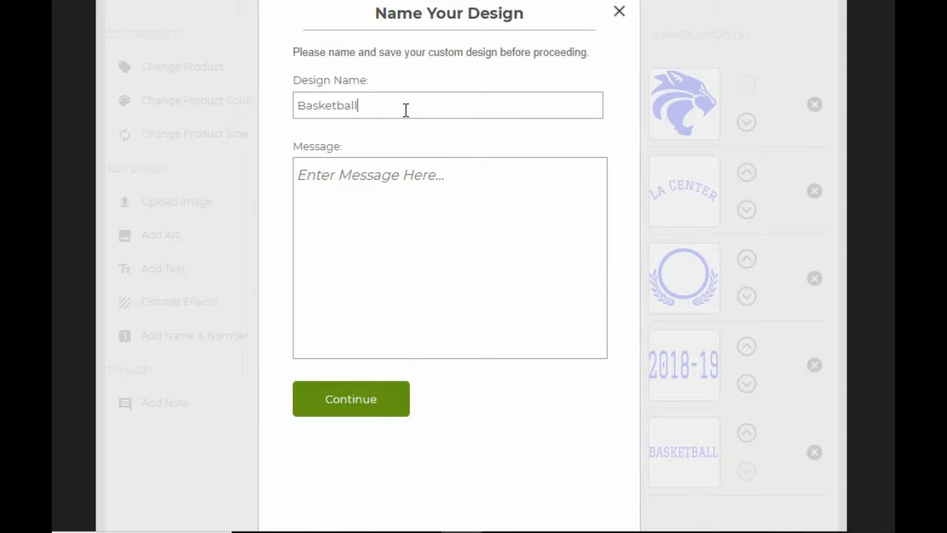
{"action": "left_click_drag", "start_coordinate": [405, 110], "coordinate": [141, 106]}
{"action": "type", "text": "Lacenter"}
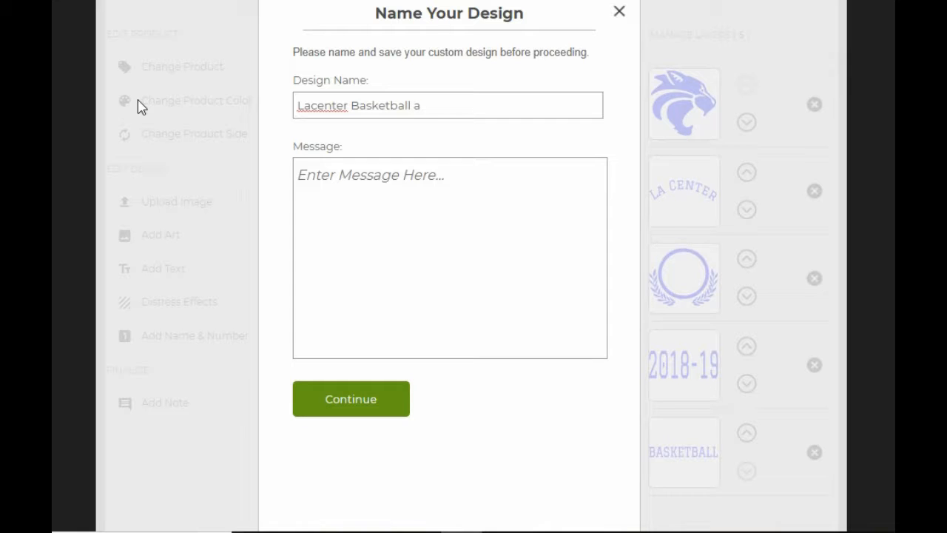
{"action": "left_click", "coordinate": [368, 412]}
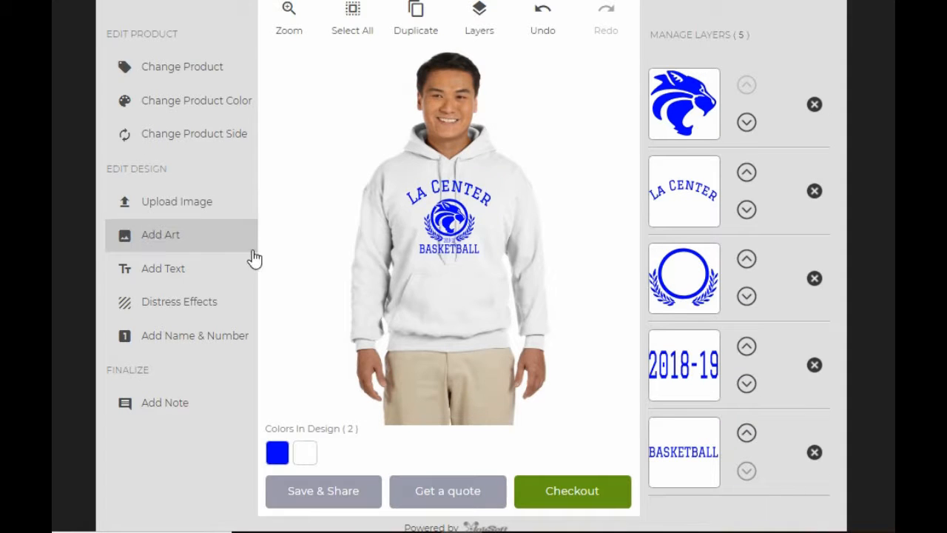
Step: Search the design ideas for "basketball" and load the St. Mary's Basketball template onto the hoodie
{"action": "left_click", "coordinate": [174, 231]}
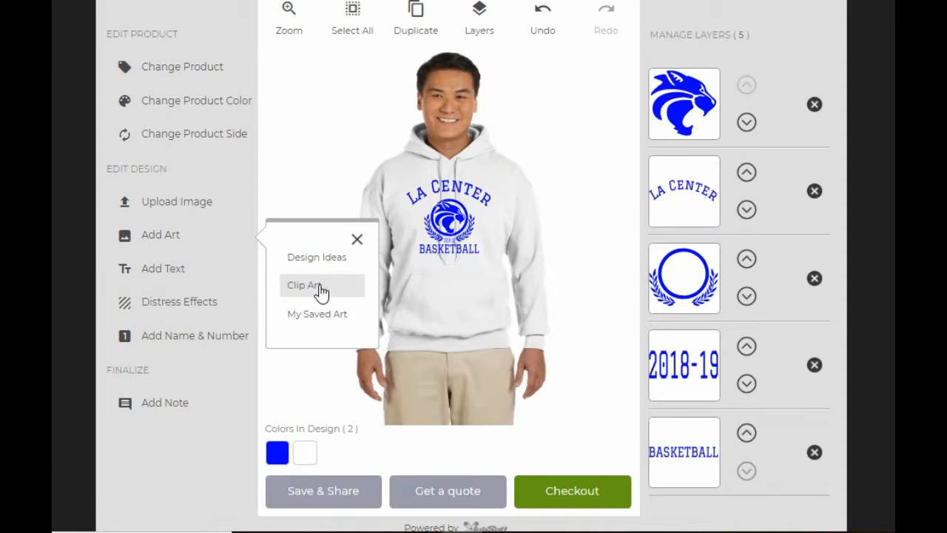
{"action": "left_click", "coordinate": [317, 258]}
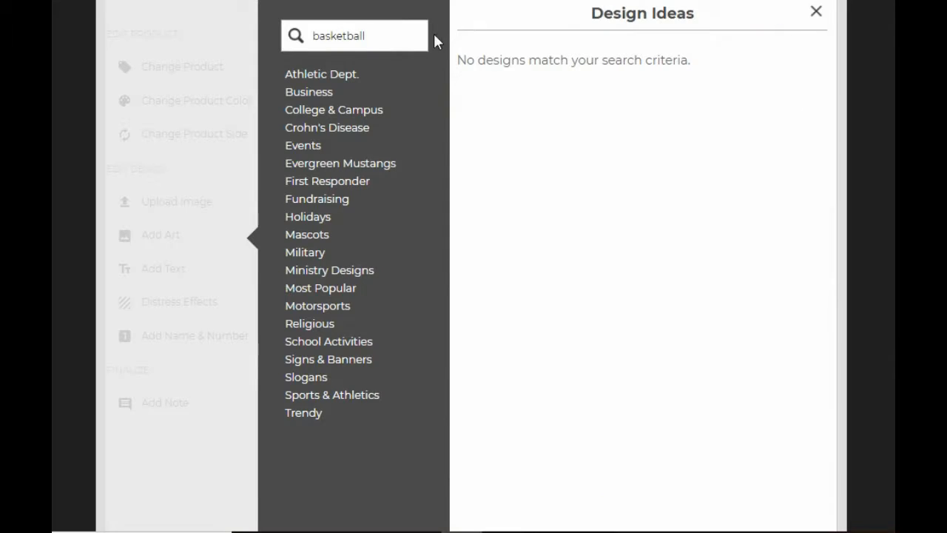
{"action": "key", "text": "Return"}
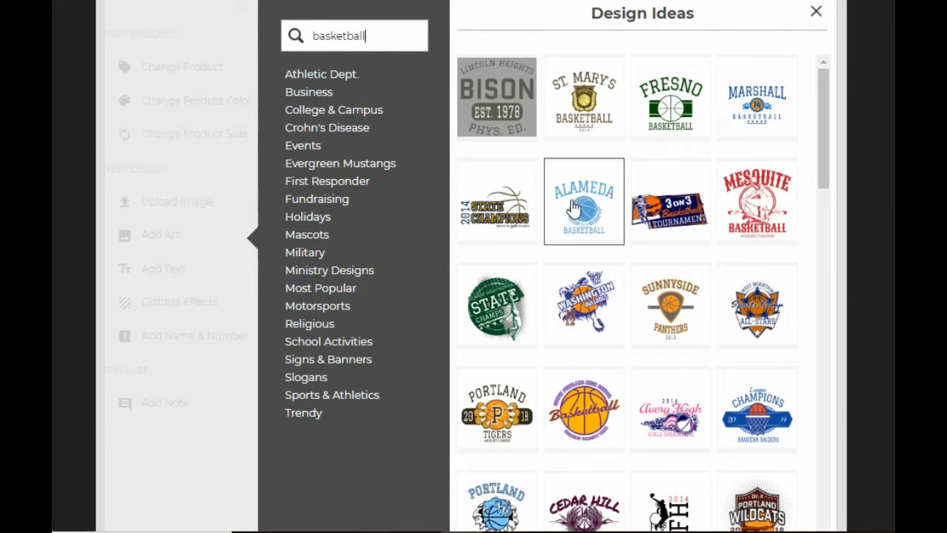
{"action": "left_click", "coordinate": [589, 111]}
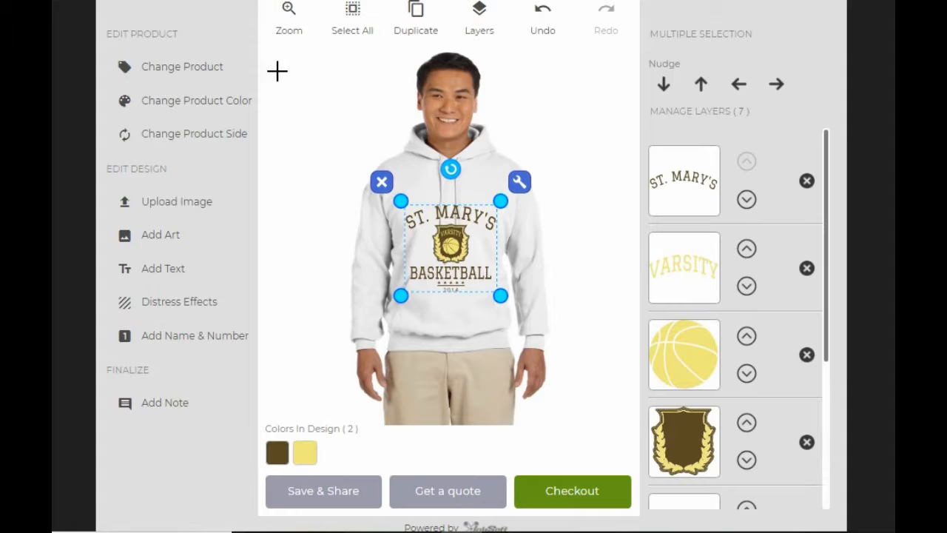
Step: Replace the arched St. Mary's text of the template with "La Center"
{"action": "left_click", "coordinate": [289, 18]}
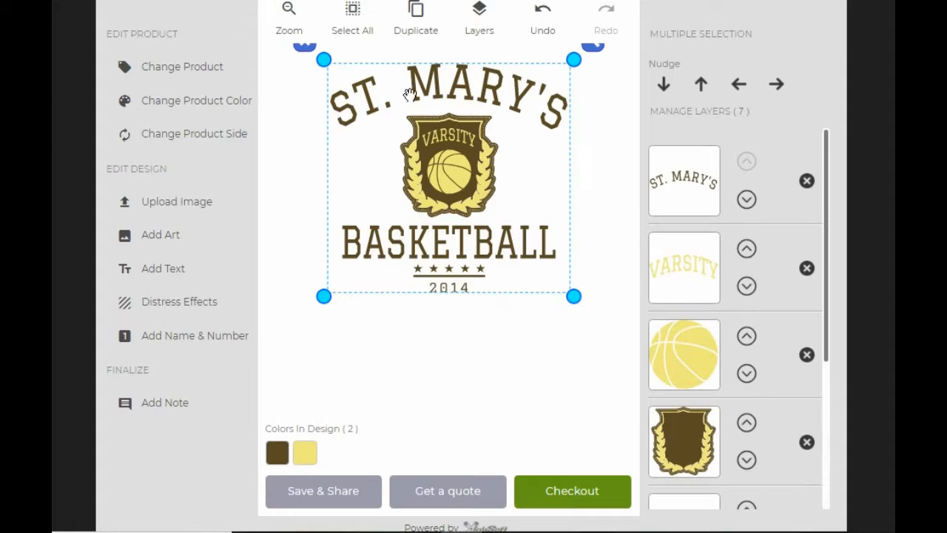
{"action": "left_click", "coordinate": [485, 318]}
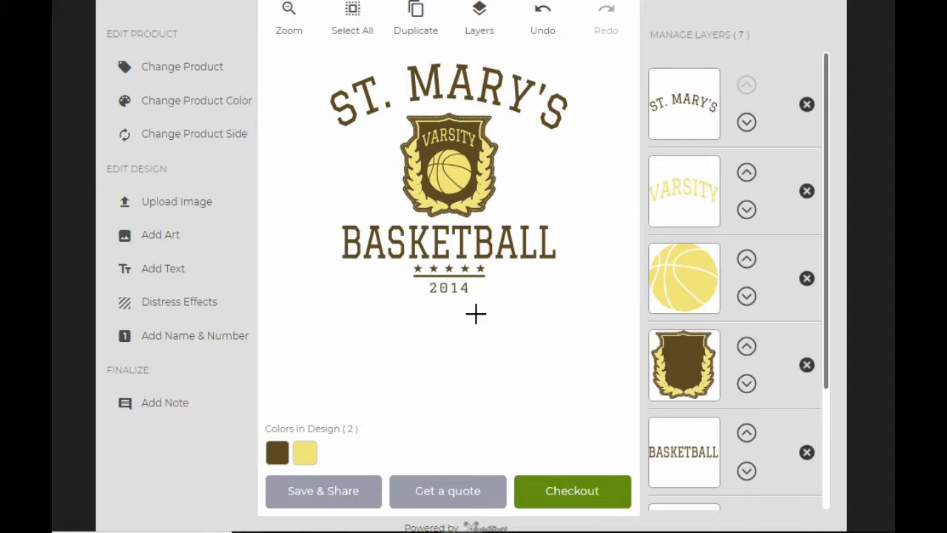
{"action": "left_click", "coordinate": [673, 111]}
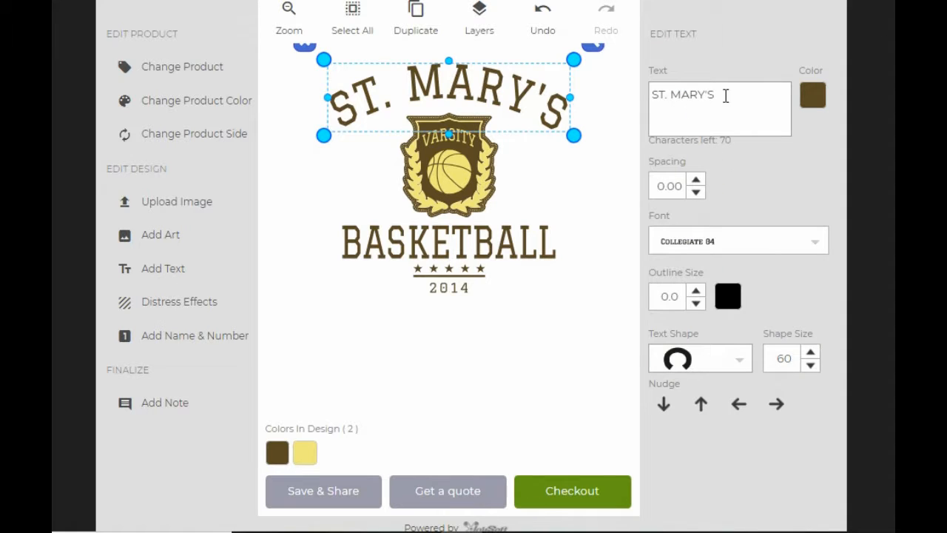
{"action": "left_click_drag", "start_coordinate": [726, 95], "coordinate": [660, 90]}
{"action": "type", "text": "LA Center"}
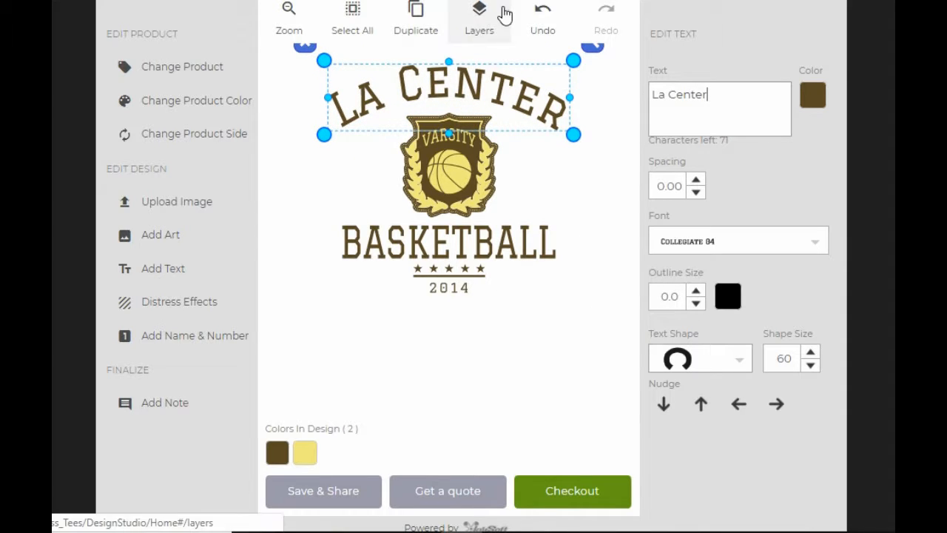
{"action": "left_click", "coordinate": [542, 18]}
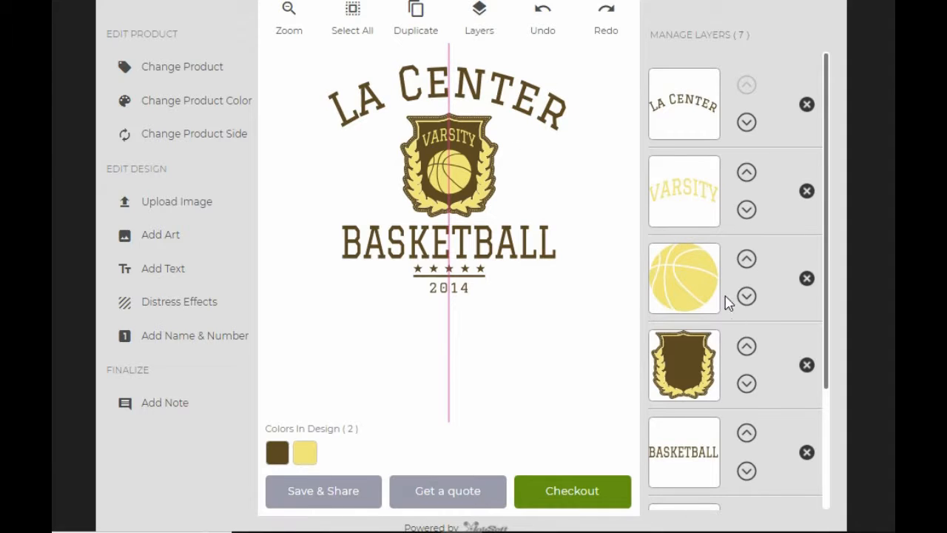
Step: Change the year text beneath the row of stars to "2018-19"
{"action": "left_click_drag", "start_coordinate": [827, 229], "coordinate": [819, 352]}
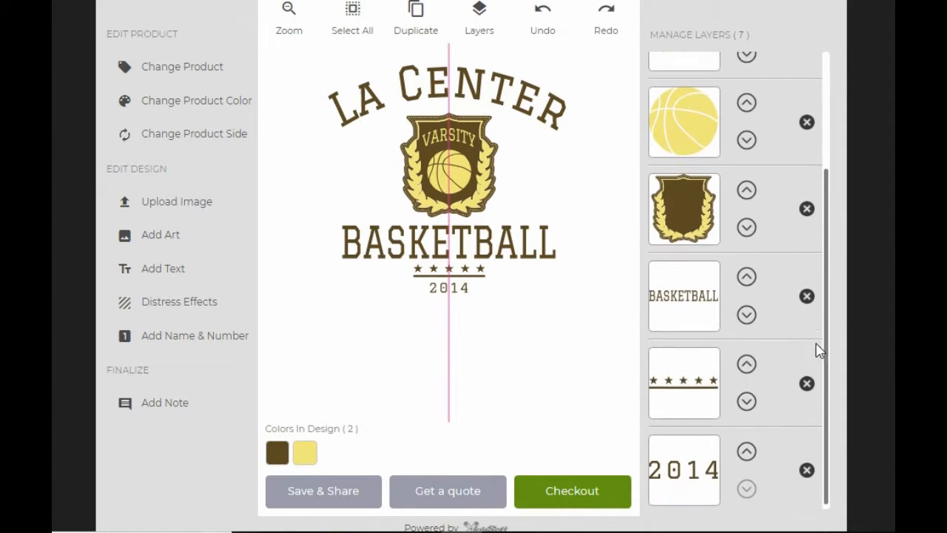
{"action": "left_click", "coordinate": [683, 450]}
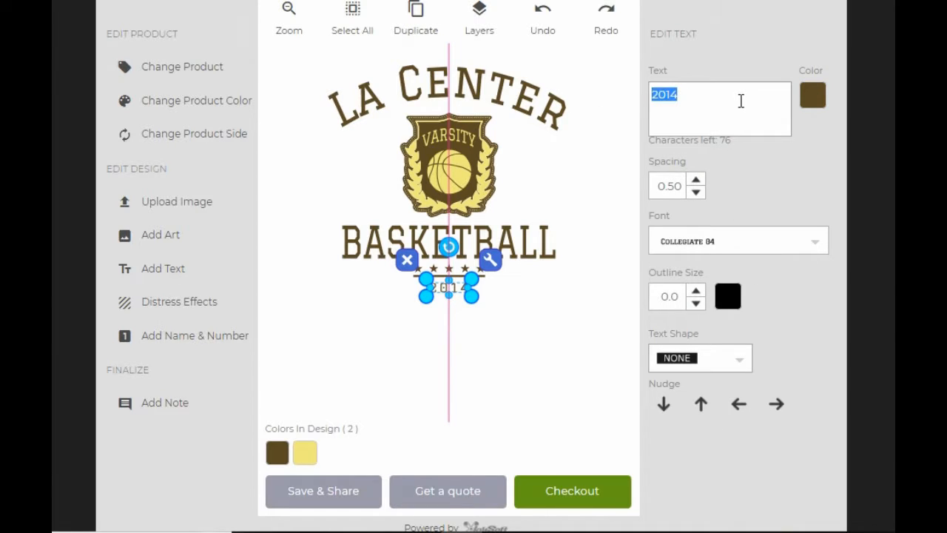
{"action": "type", "text": "2018-19"}
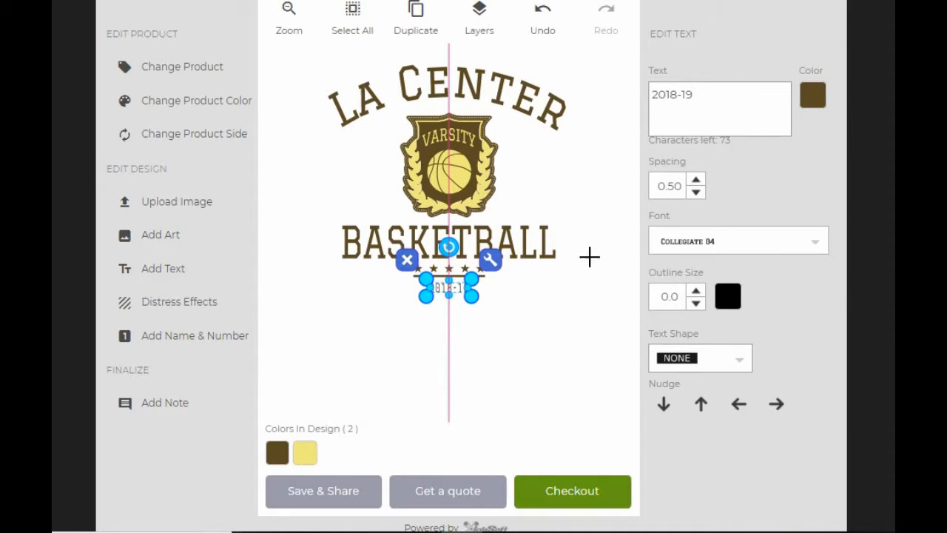
{"action": "left_click", "coordinate": [553, 346]}
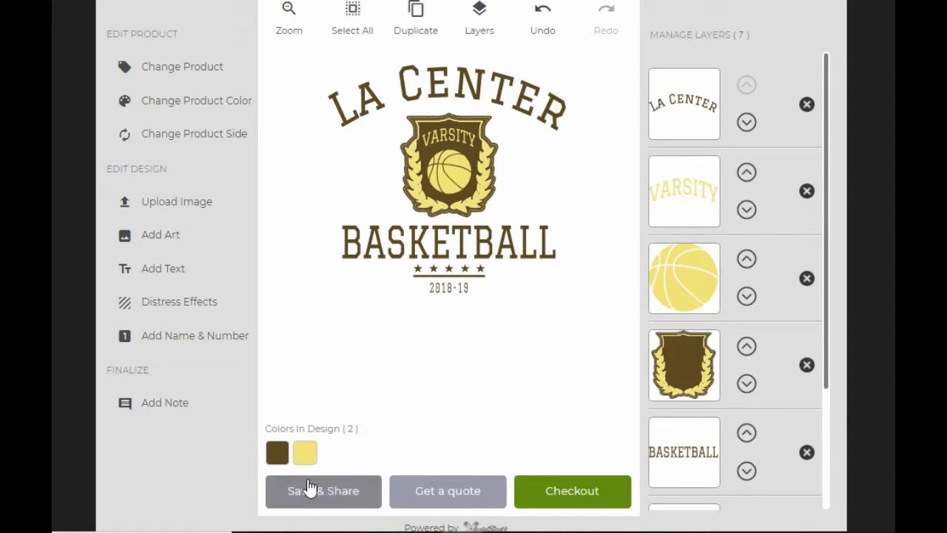
Step: Recolor the design's brown elements medium blue and its yellow elements light gray, after trying white for the yellow ones
{"action": "left_click", "coordinate": [277, 452]}
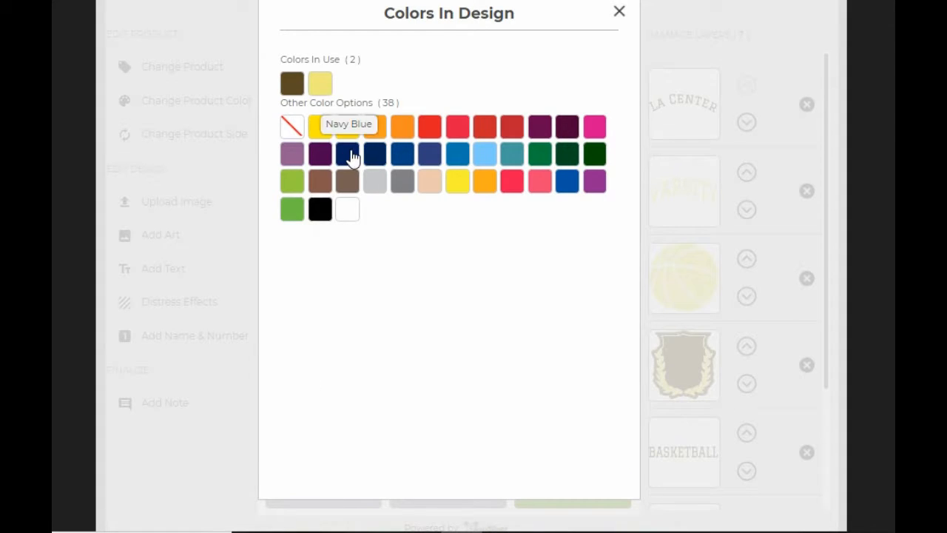
{"action": "left_click", "coordinate": [400, 158]}
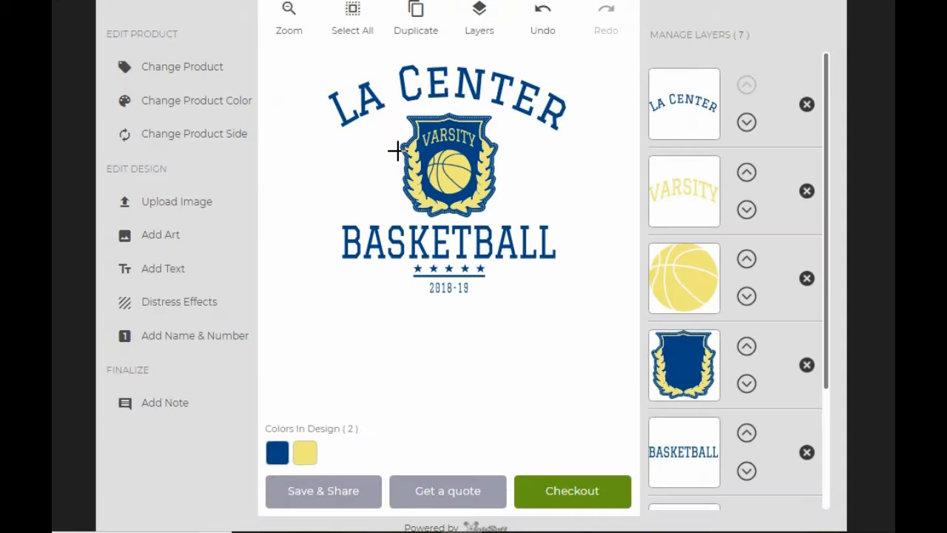
{"action": "left_click", "coordinate": [305, 453]}
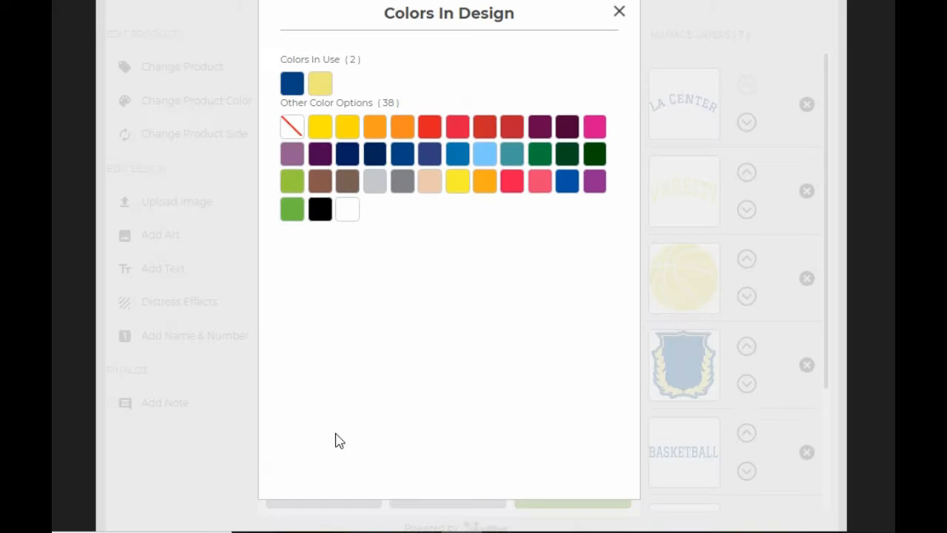
{"action": "left_click", "coordinate": [345, 210]}
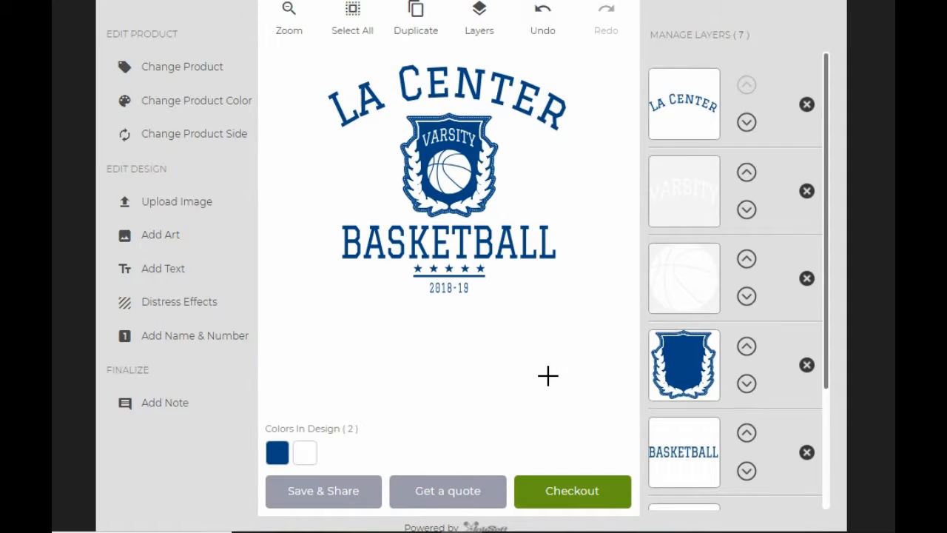
{"action": "left_click", "coordinate": [305, 455]}
{"action": "left_click", "coordinate": [372, 185]}
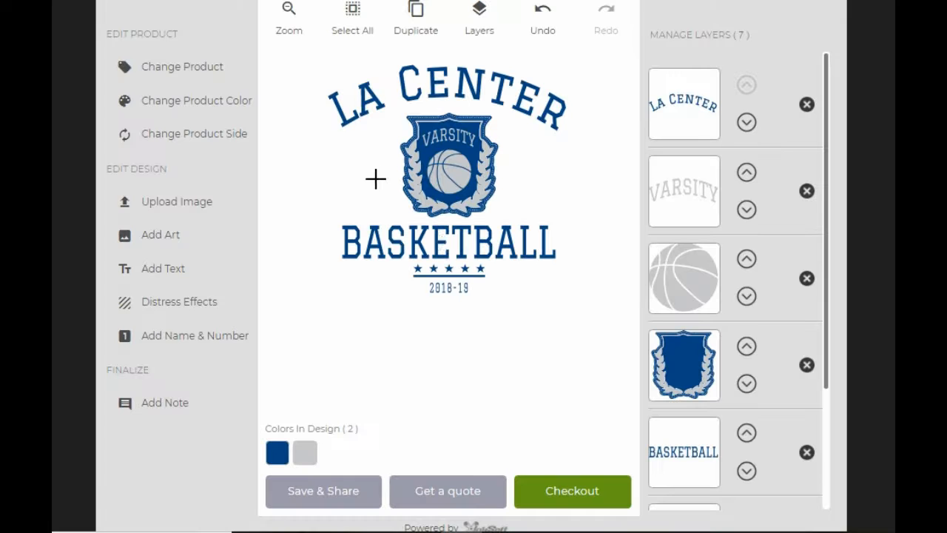
Step: Change the hoodie's product color to Dark Heather
{"action": "left_click", "coordinate": [200, 108]}
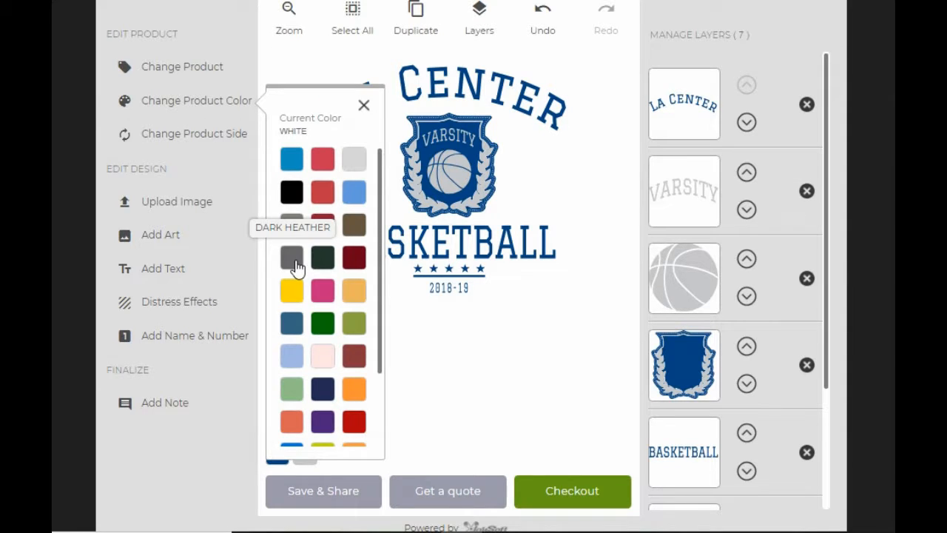
{"action": "left_click", "coordinate": [291, 259]}
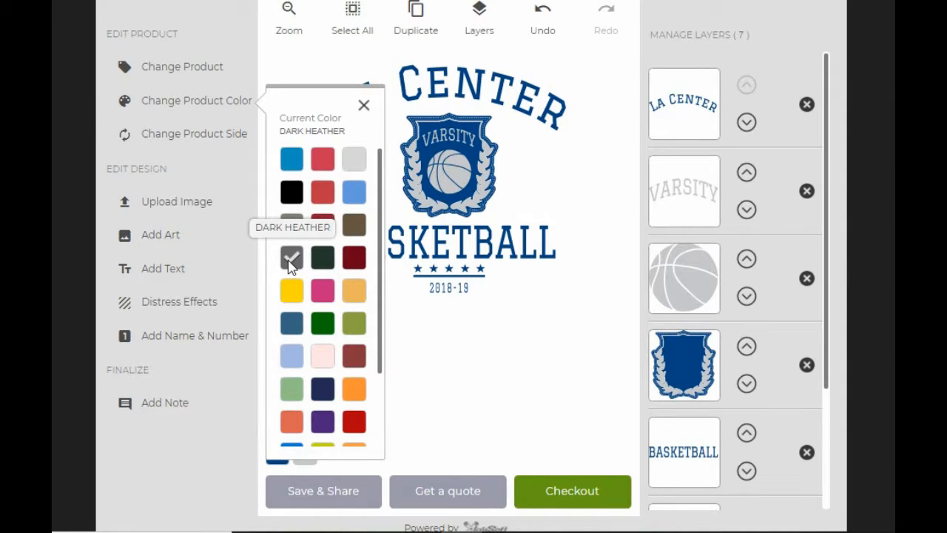
{"action": "left_click", "coordinate": [362, 105]}
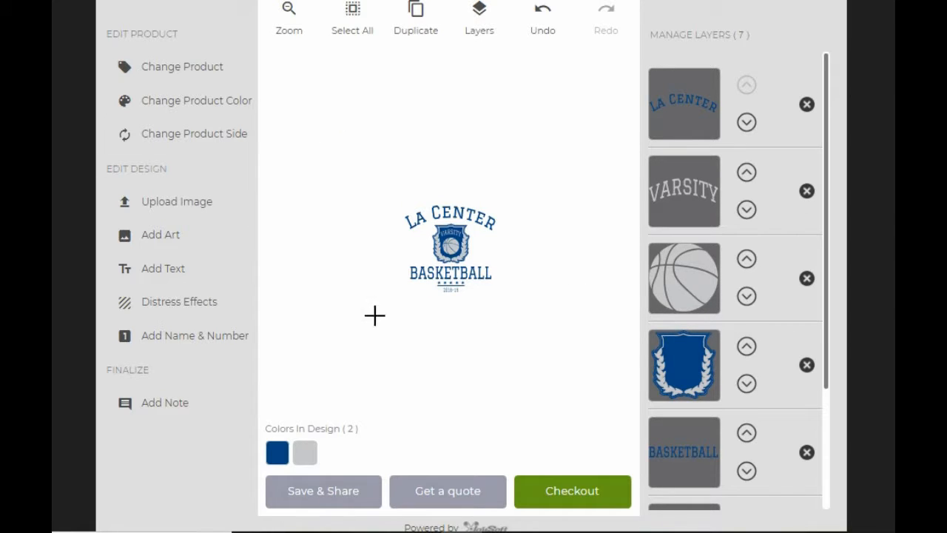
Step: Check the design on the dark hoodie, and move the whole design up onto the chest
{"action": "left_click", "coordinate": [296, 23]}
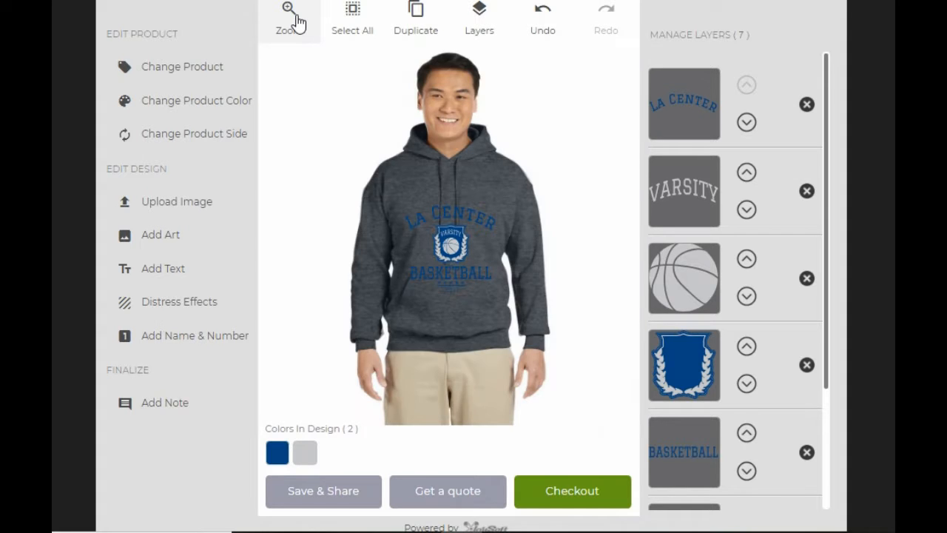
{"action": "left_click", "coordinate": [297, 23]}
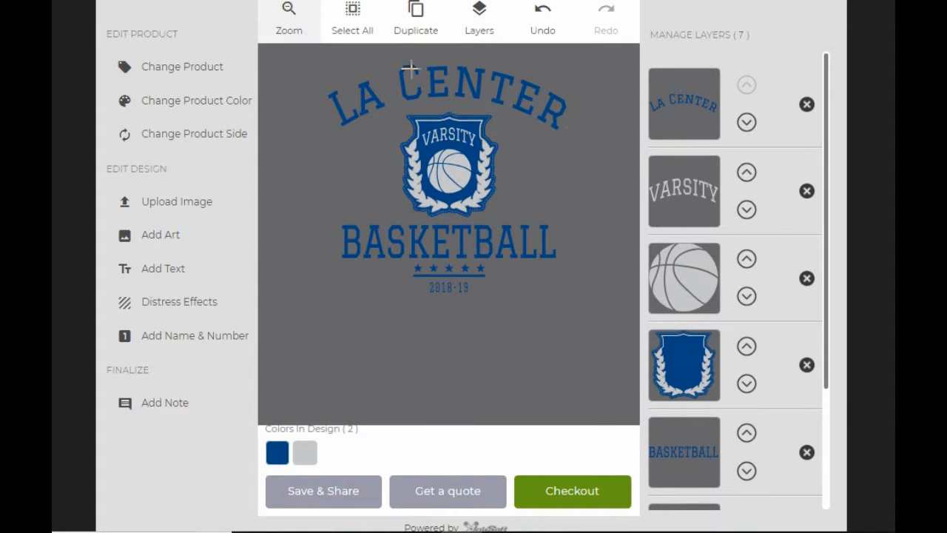
{"action": "left_click", "coordinate": [298, 29]}
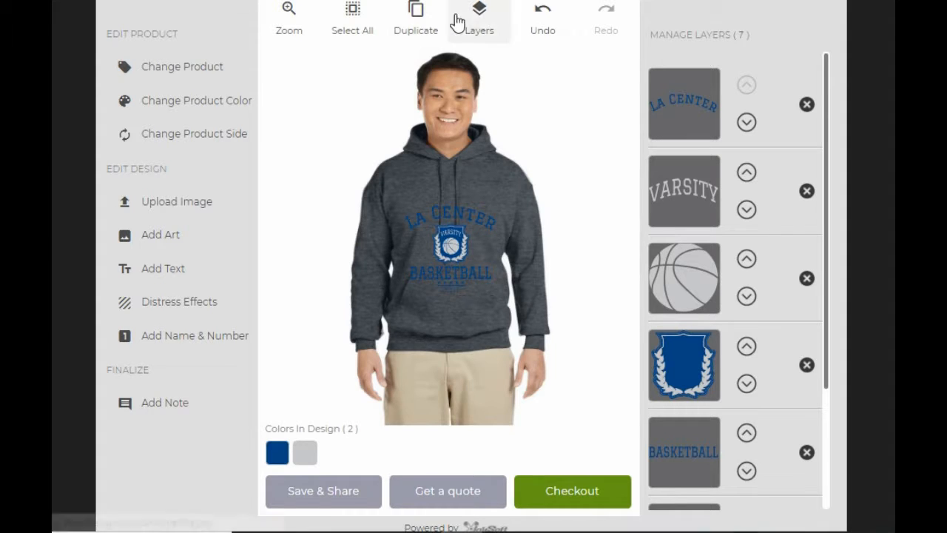
{"action": "left_click", "coordinate": [351, 21]}
{"action": "left_click_drag", "start_coordinate": [438, 251], "coordinate": [441, 222]}
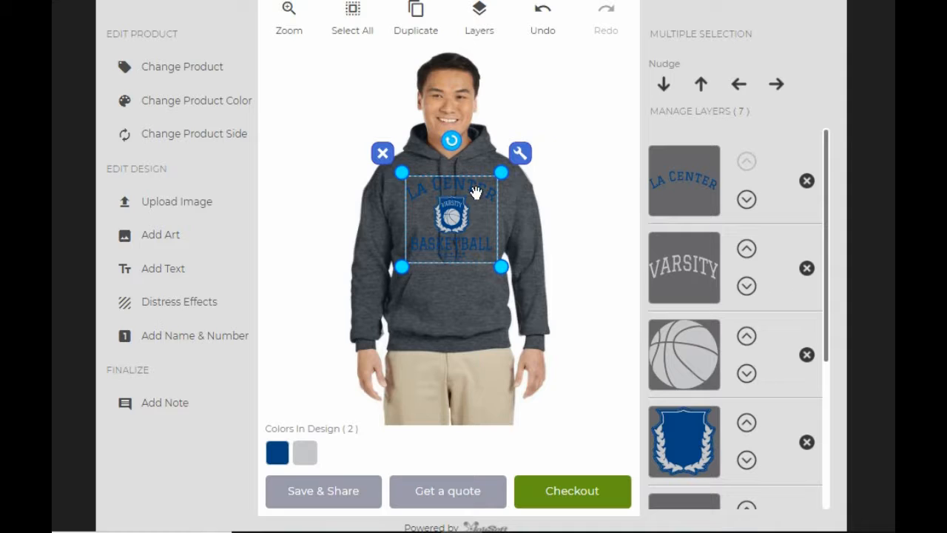
{"action": "left_click", "coordinate": [602, 115]}
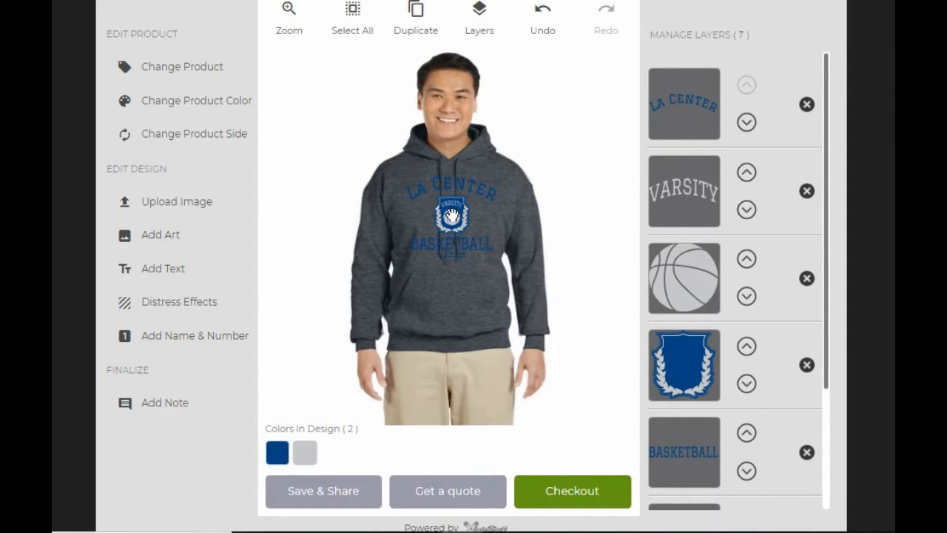
Step: Change the color of the arched La Center text to white
{"action": "left_click", "coordinate": [689, 132]}
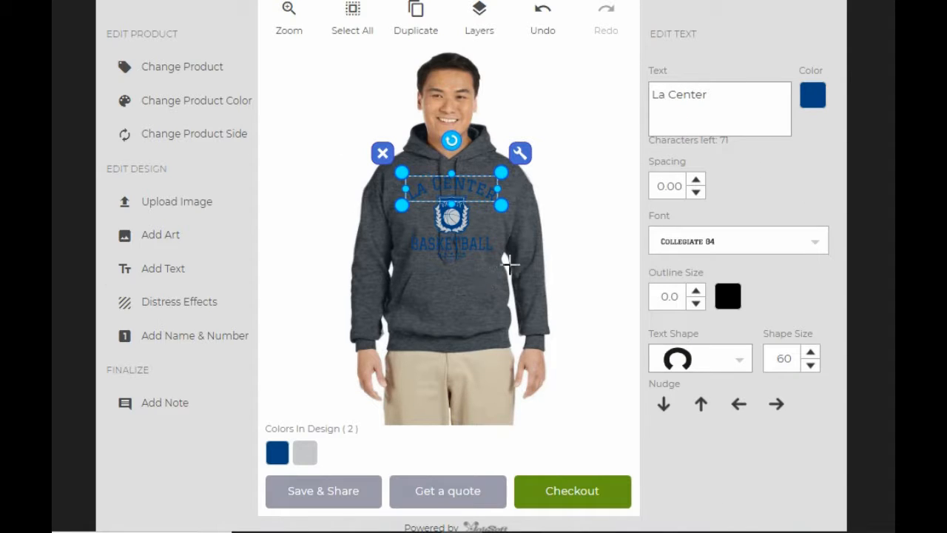
{"action": "left_click", "coordinate": [812, 96]}
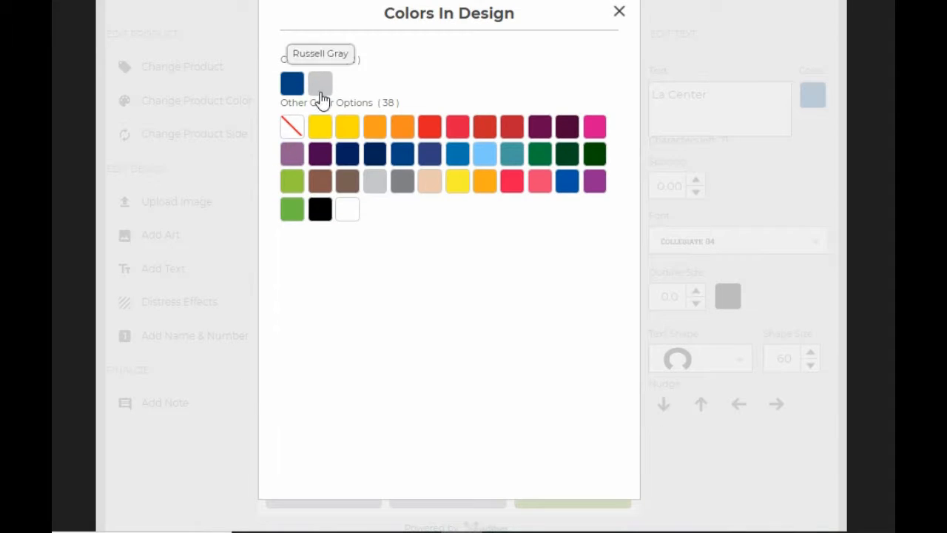
{"action": "left_click", "coordinate": [348, 213]}
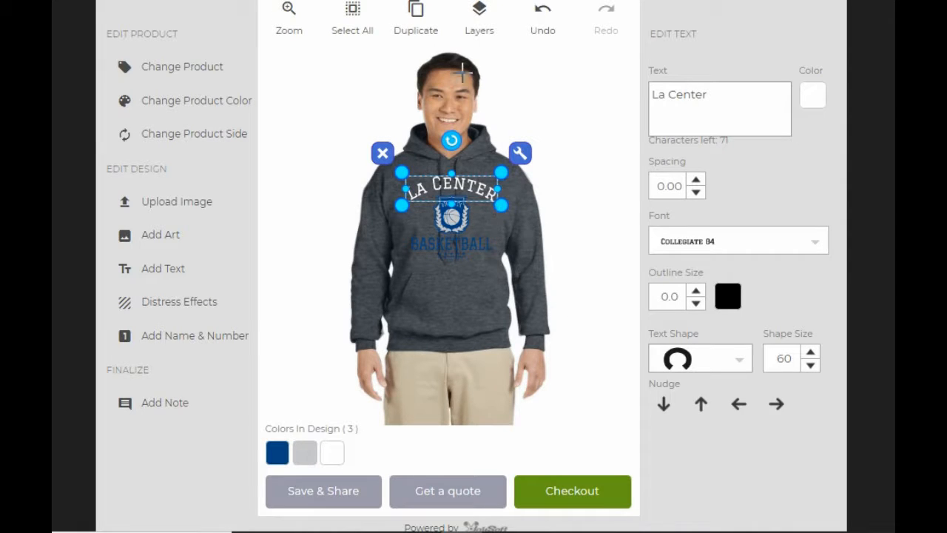
Step: Change the color of the BASKETBALL text below the shield to white
{"action": "left_click", "coordinate": [475, 26]}
{"action": "left_click", "coordinate": [687, 451]}
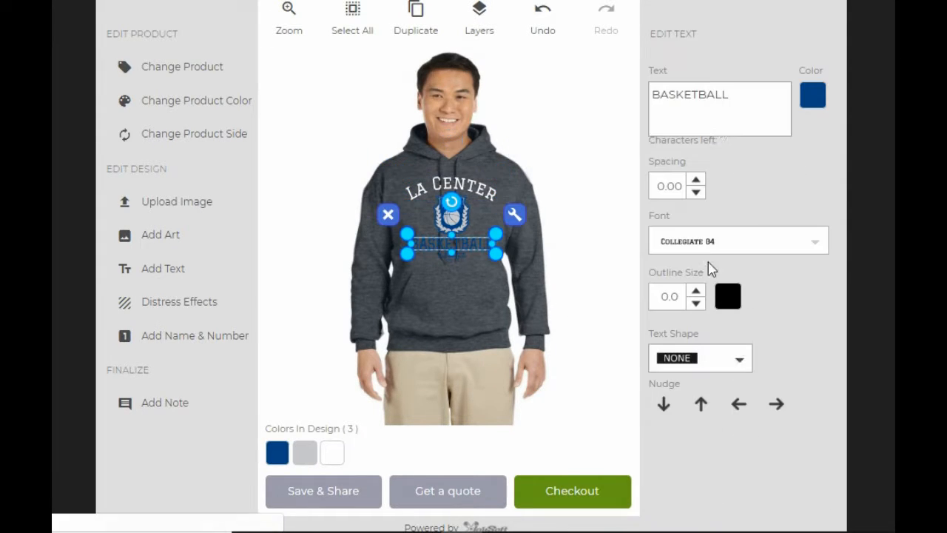
{"action": "left_click", "coordinate": [813, 95]}
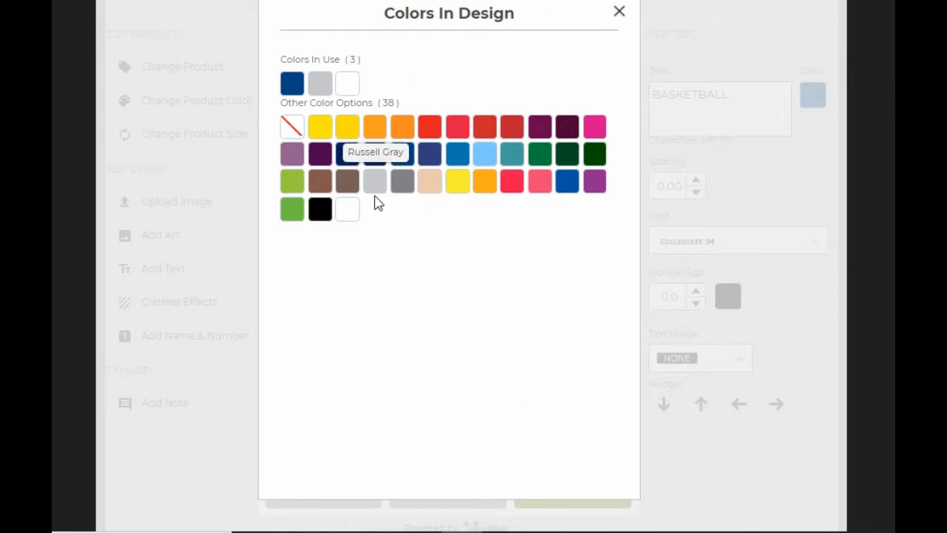
{"action": "left_click", "coordinate": [346, 83]}
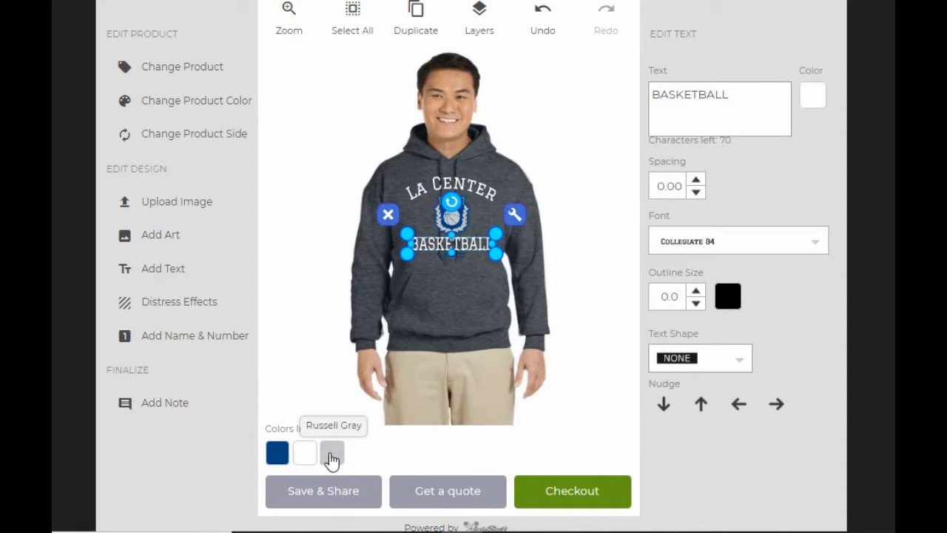
{"action": "left_click", "coordinate": [313, 320]}
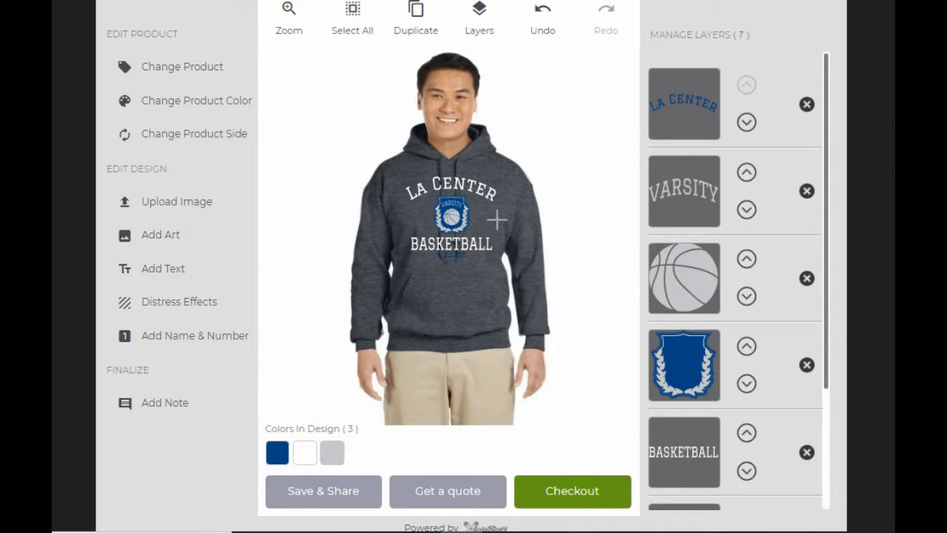
Step: Replace the VARSITY text inside the shield with WILDCATS
{"action": "left_click", "coordinate": [693, 188]}
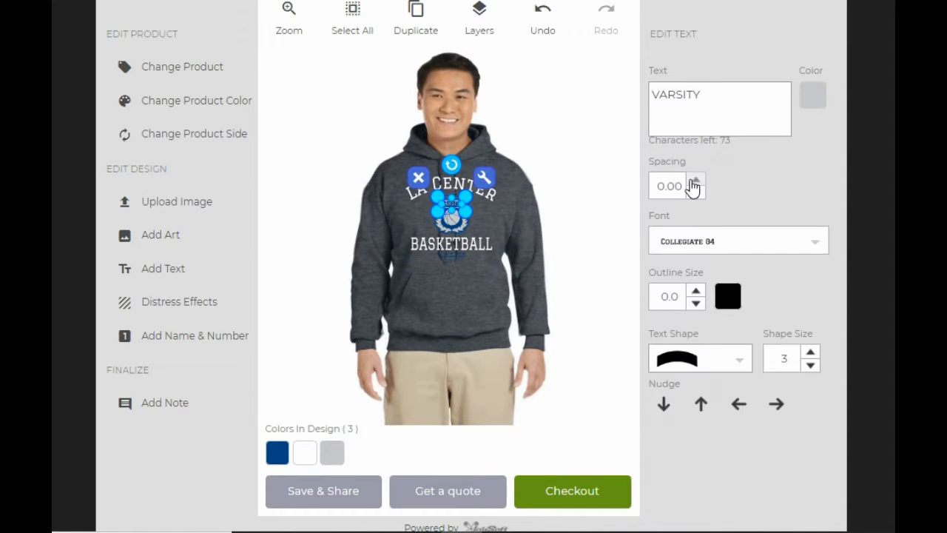
{"action": "double_click", "coordinate": [694, 105]}
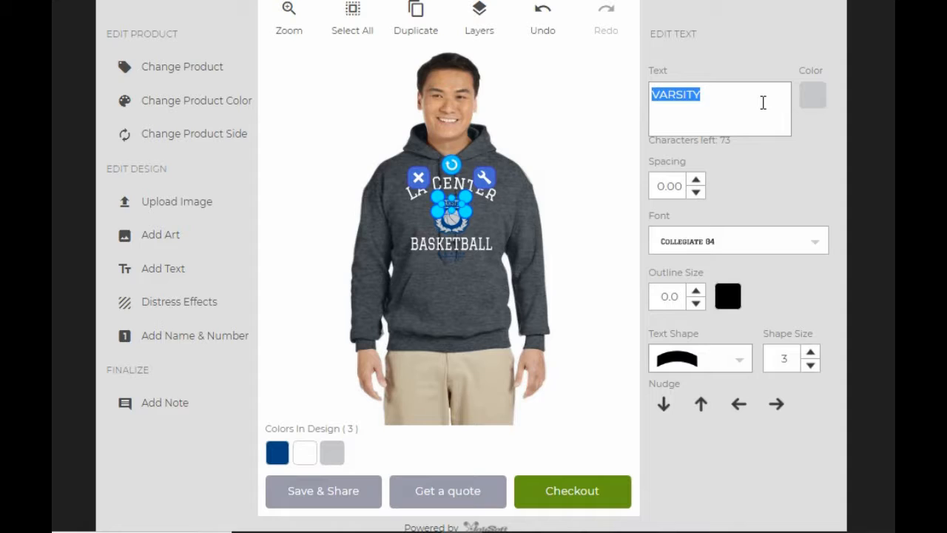
{"action": "type", "text": "wi"}
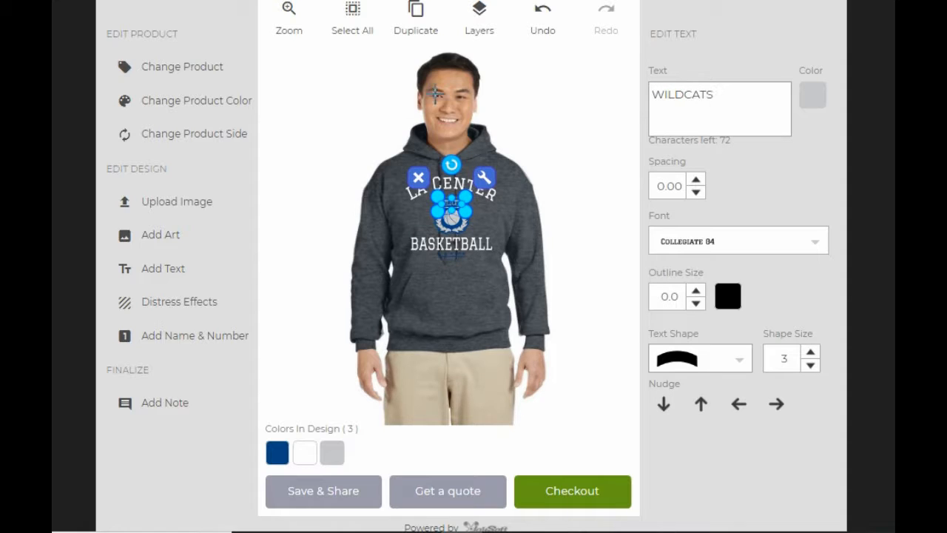
Step: Change the color of the 2018-19 text at the base of the design to light gray
{"action": "left_click", "coordinate": [290, 15]}
{"action": "left_click", "coordinate": [469, 321]}
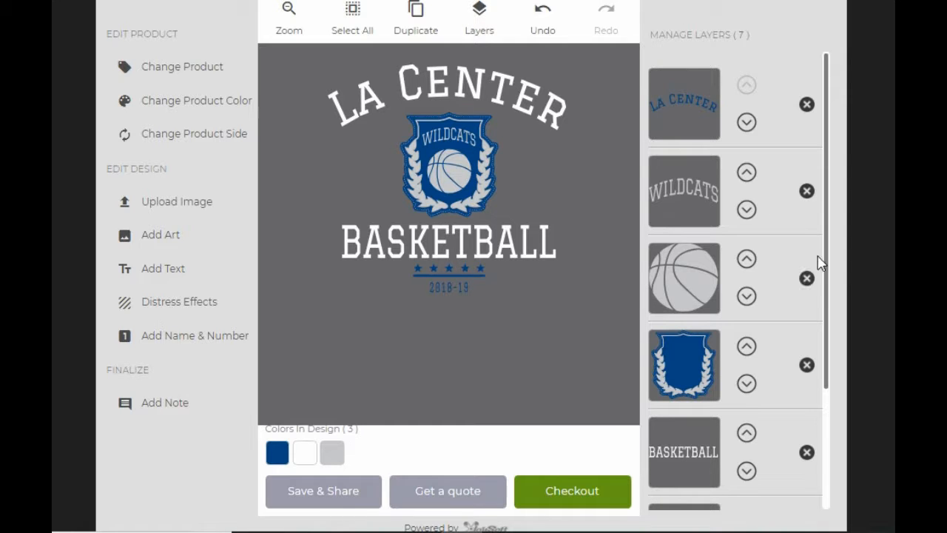
{"action": "left_click_drag", "start_coordinate": [829, 228], "coordinate": [823, 349]}
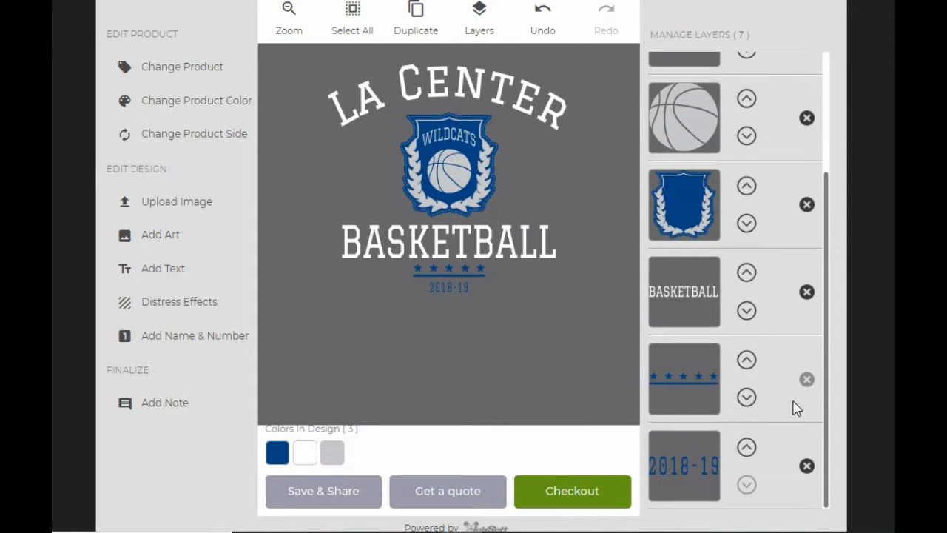
{"action": "left_click", "coordinate": [700, 481]}
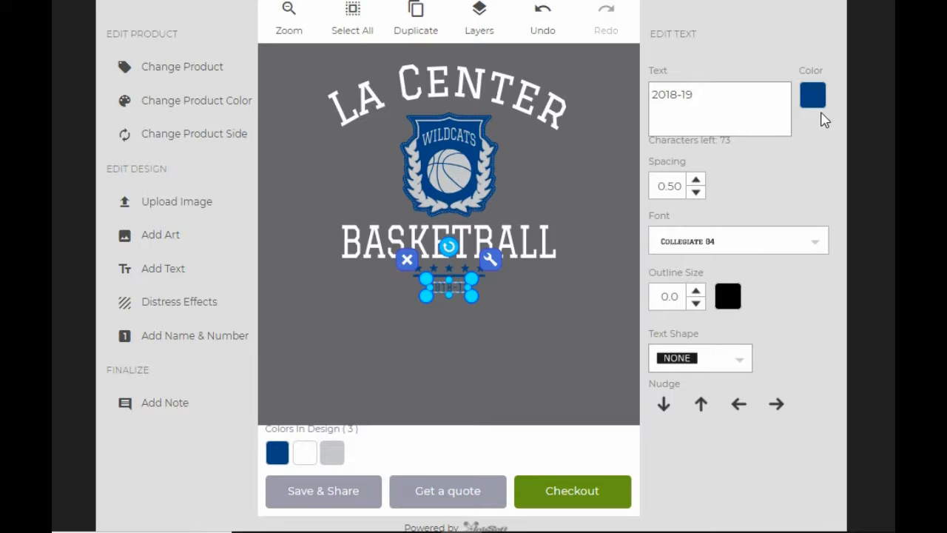
{"action": "left_click", "coordinate": [811, 95]}
{"action": "left_click", "coordinate": [351, 84]}
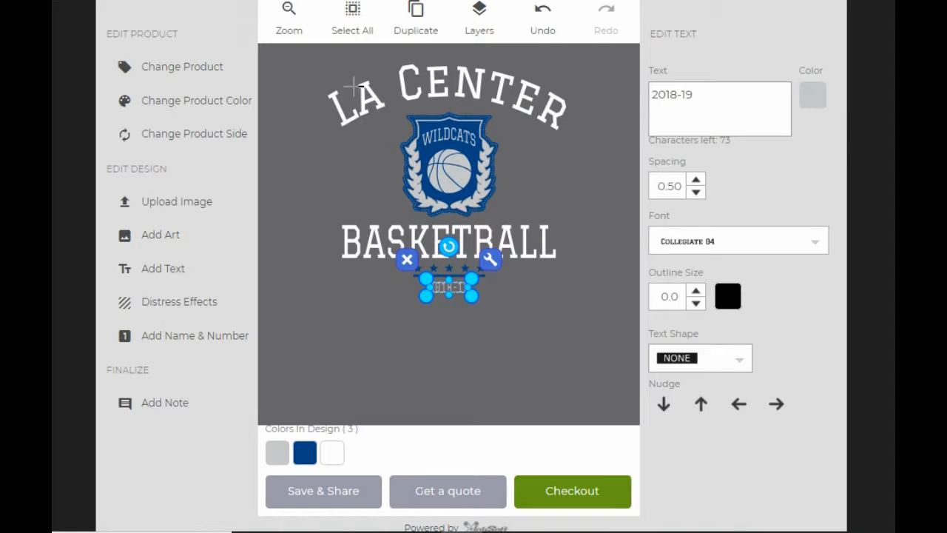
{"action": "left_click", "coordinate": [506, 385]}
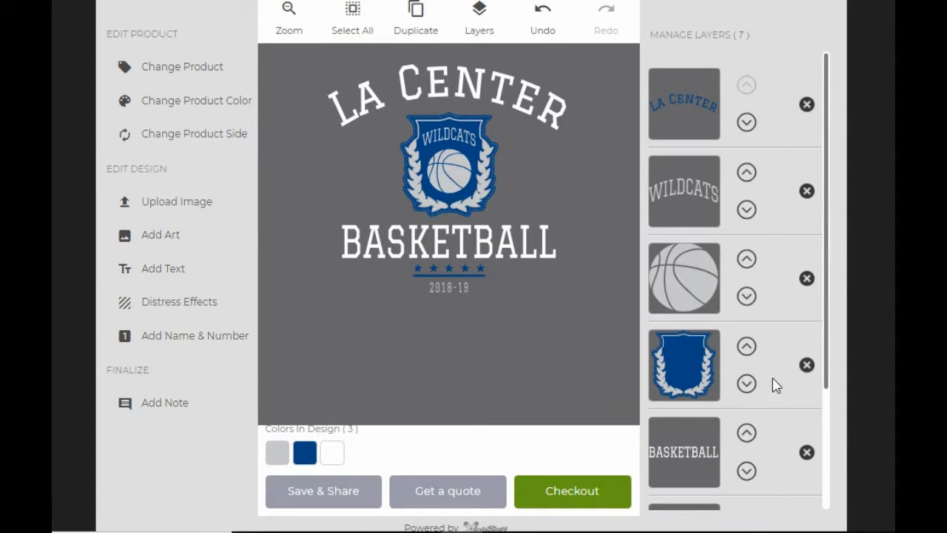
Step: Recolor the row of stars and line under BASKETBALL light gray, and check the full hoodie
{"action": "left_click_drag", "start_coordinate": [826, 251], "coordinate": [825, 408]}
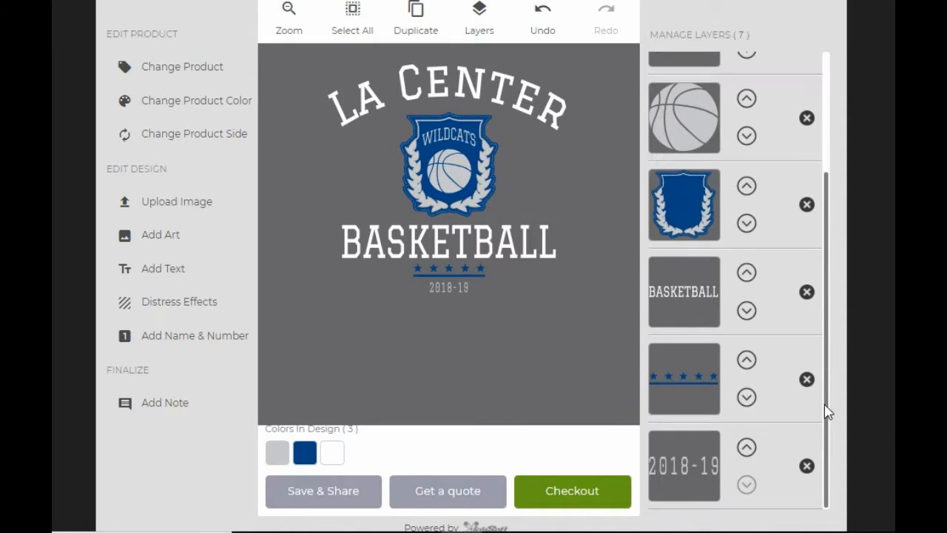
{"action": "left_click", "coordinate": [676, 403]}
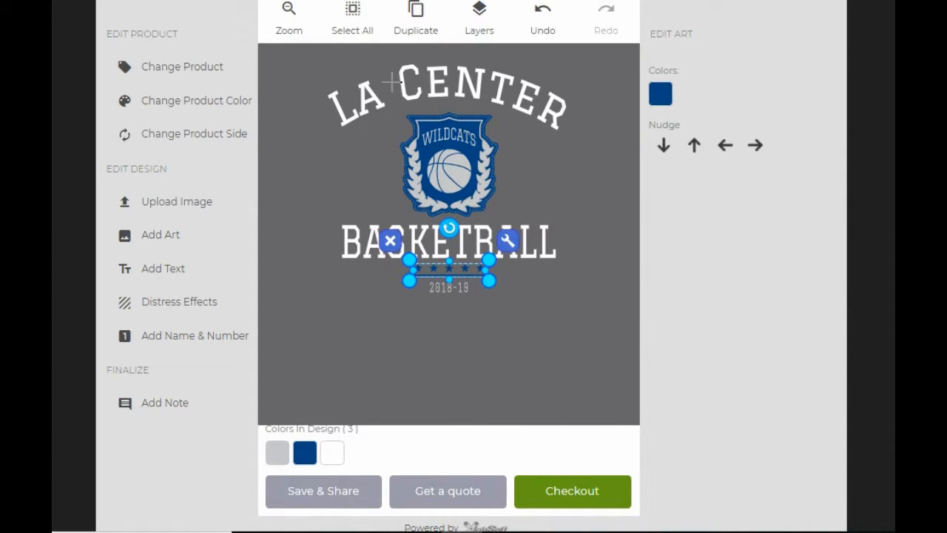
{"action": "left_click", "coordinate": [660, 94]}
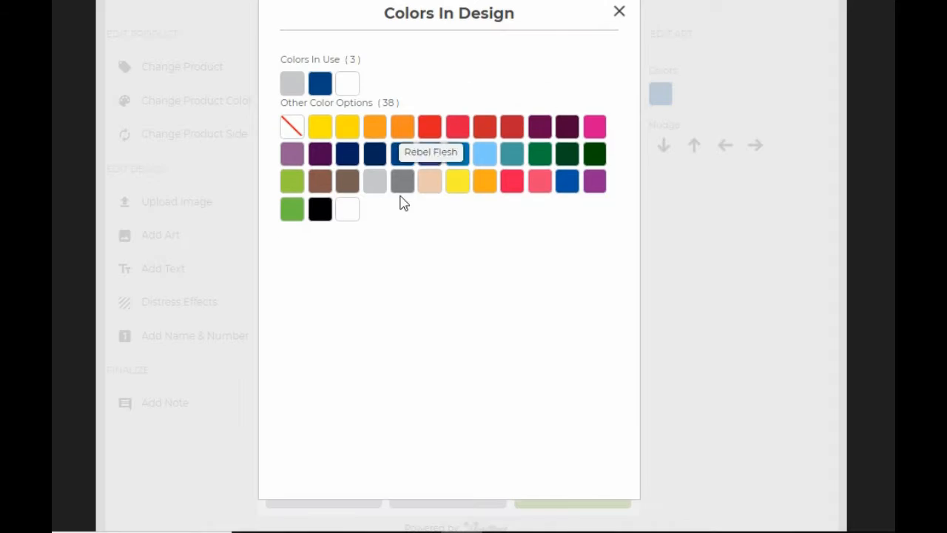
{"action": "left_click", "coordinate": [298, 93]}
{"action": "left_click", "coordinate": [558, 412]}
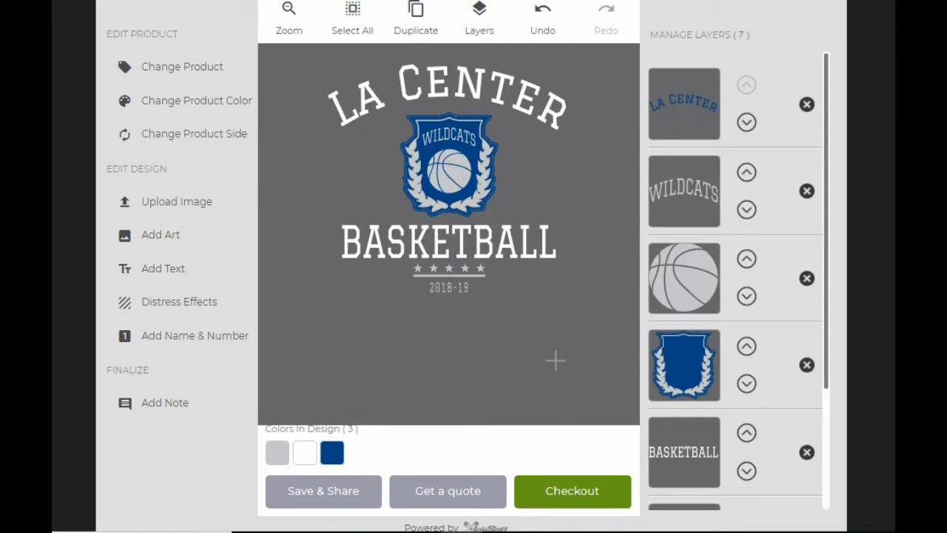
{"action": "left_click", "coordinate": [290, 24]}
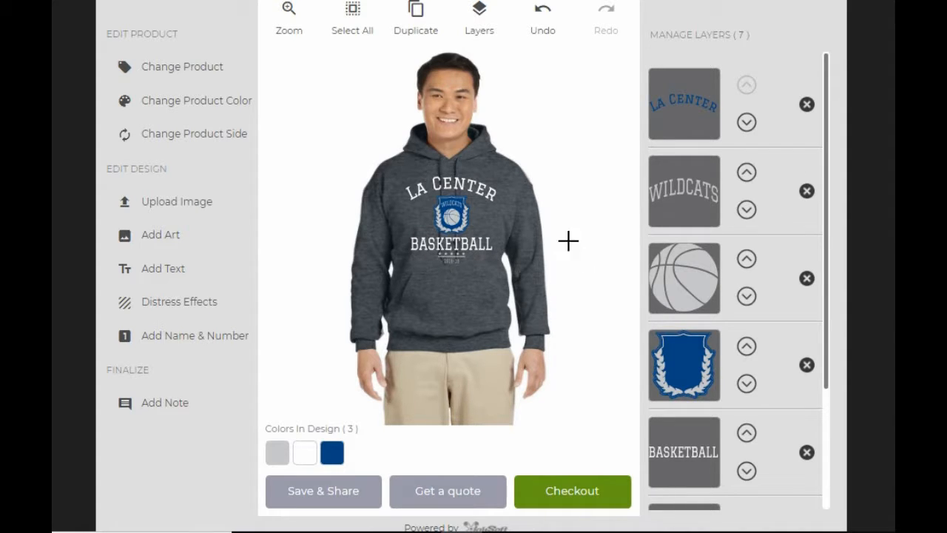
Step: Add the navy LO letter logo from the School Clip Art category to the hoodie
{"action": "left_click", "coordinate": [152, 239]}
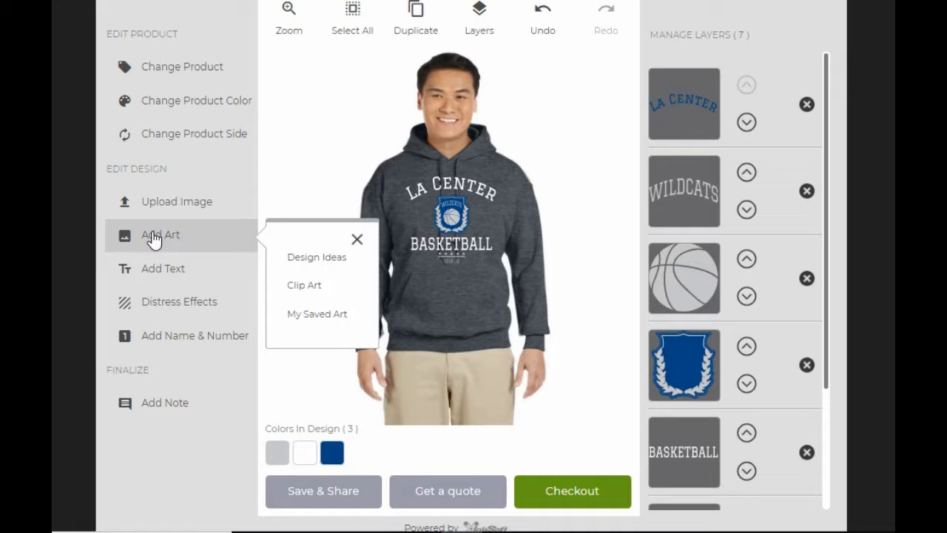
{"action": "left_click", "coordinate": [311, 283]}
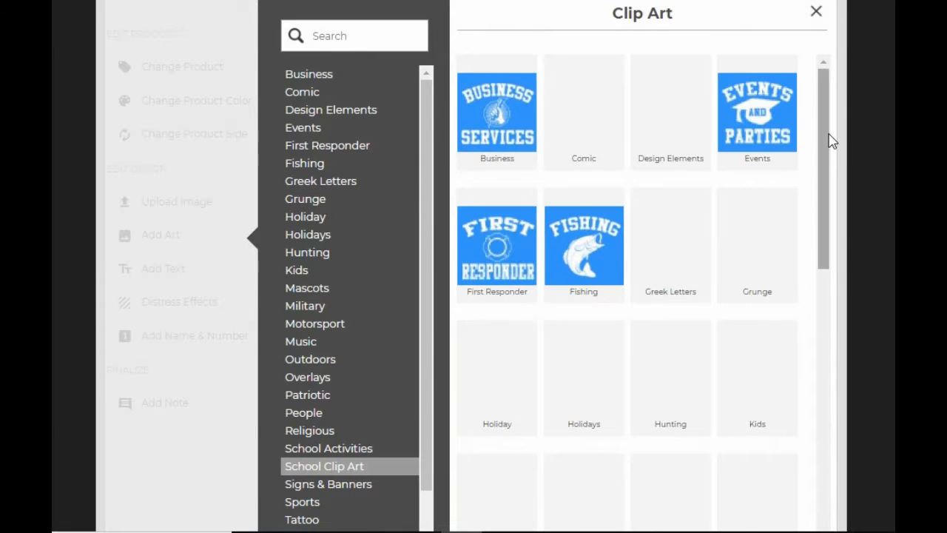
{"action": "left_click_drag", "start_coordinate": [825, 158], "coordinate": [816, 348]}
{"action": "left_click", "coordinate": [796, 304]}
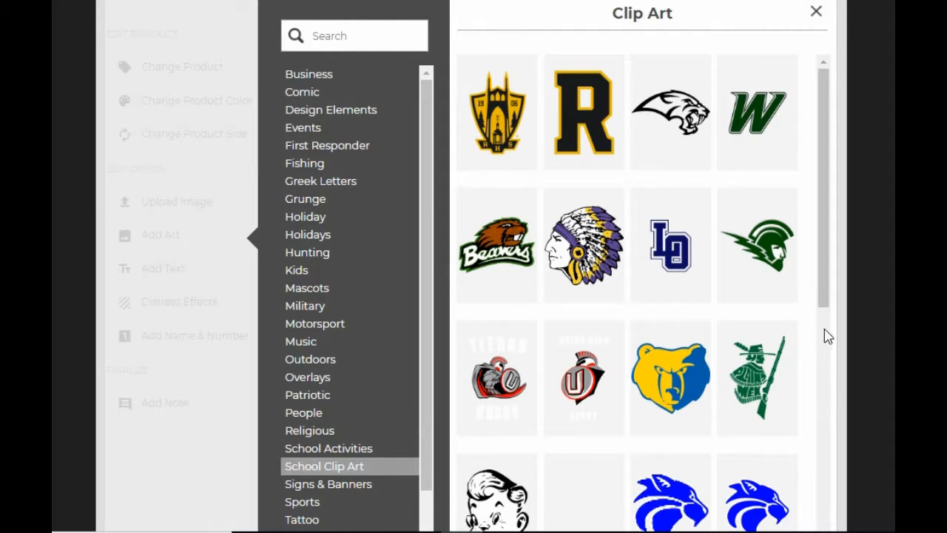
{"action": "left_click", "coordinate": [692, 255]}
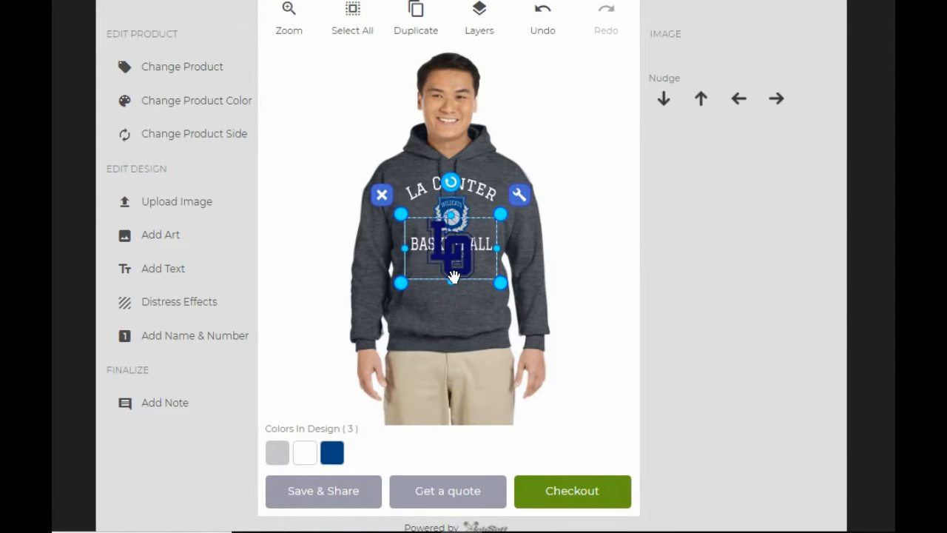
Step: Shrink the LO letter logo over the BASKETBALL text, and remove it from the design
{"action": "left_click_drag", "start_coordinate": [498, 282], "coordinate": [480, 269]}
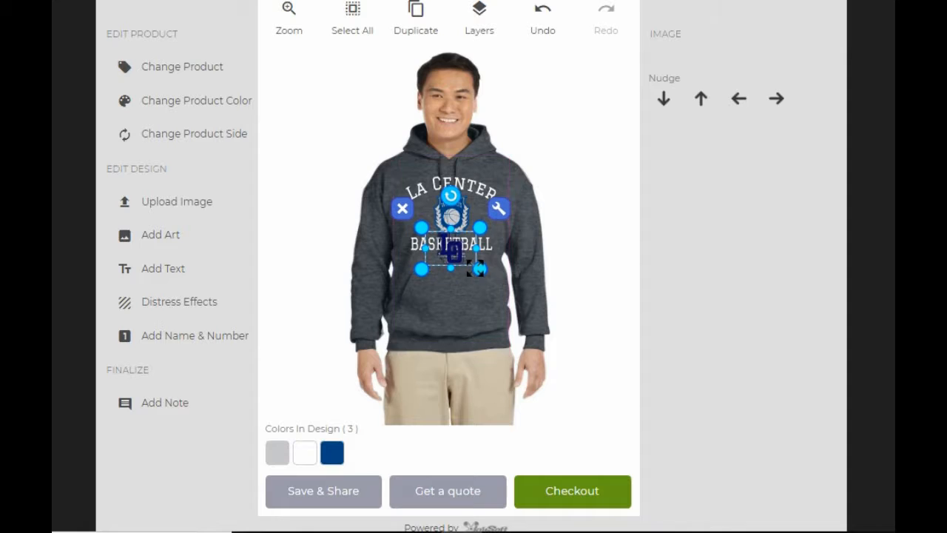
{"action": "left_click", "coordinate": [304, 41]}
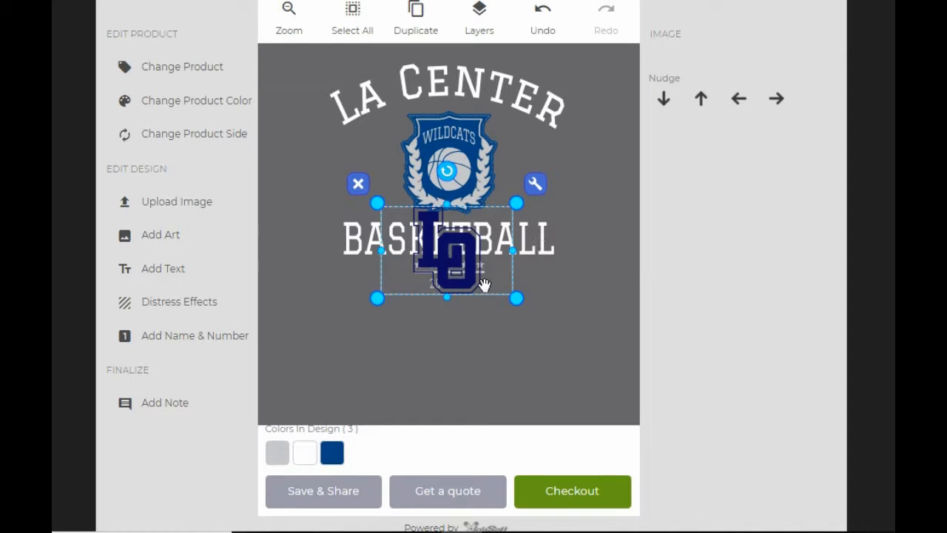
{"action": "left_click_drag", "start_coordinate": [517, 297], "coordinate": [490, 316]}
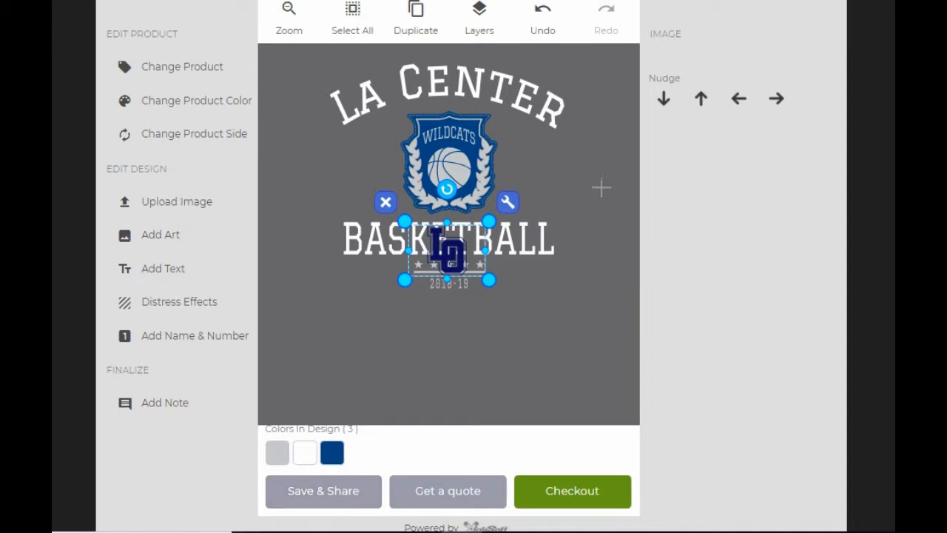
{"action": "scroll", "coordinate": [600, 188], "scroll_direction": "down", "scroll_amount": 1}
{"action": "scroll", "coordinate": [617, 215], "scroll_direction": "up", "scroll_amount": 3}
{"action": "scroll", "coordinate": [597, 176], "scroll_direction": "down", "scroll_amount": 3}
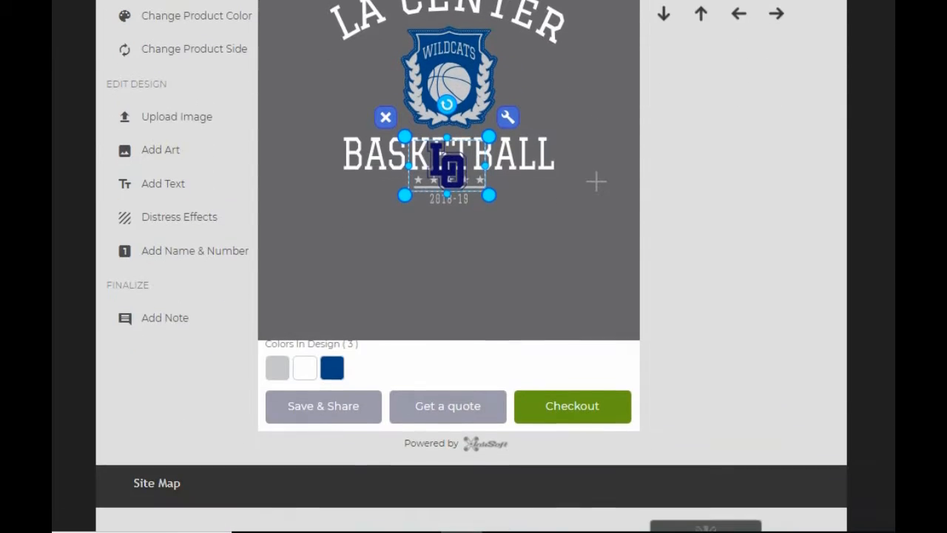
{"action": "scroll", "coordinate": [596, 181], "scroll_direction": "up", "scroll_amount": 1}
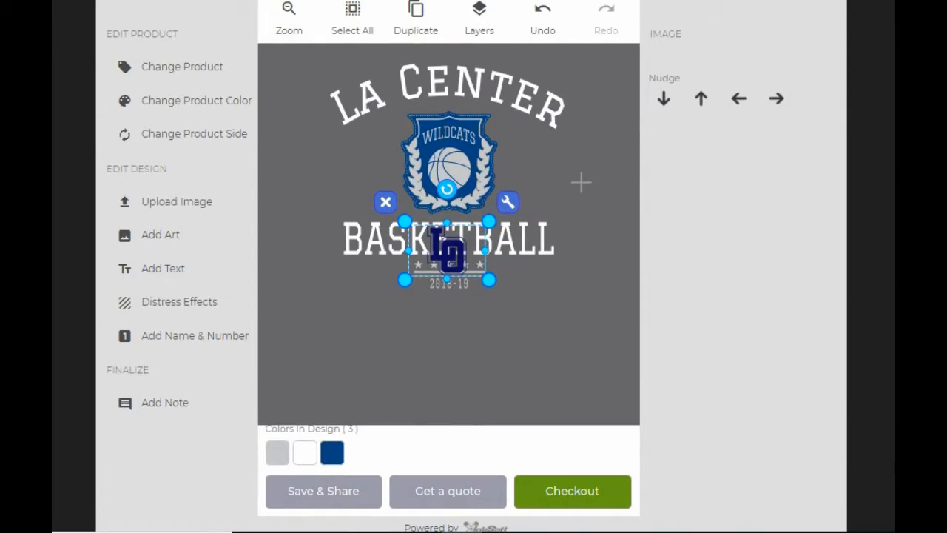
{"action": "left_click", "coordinate": [581, 182]}
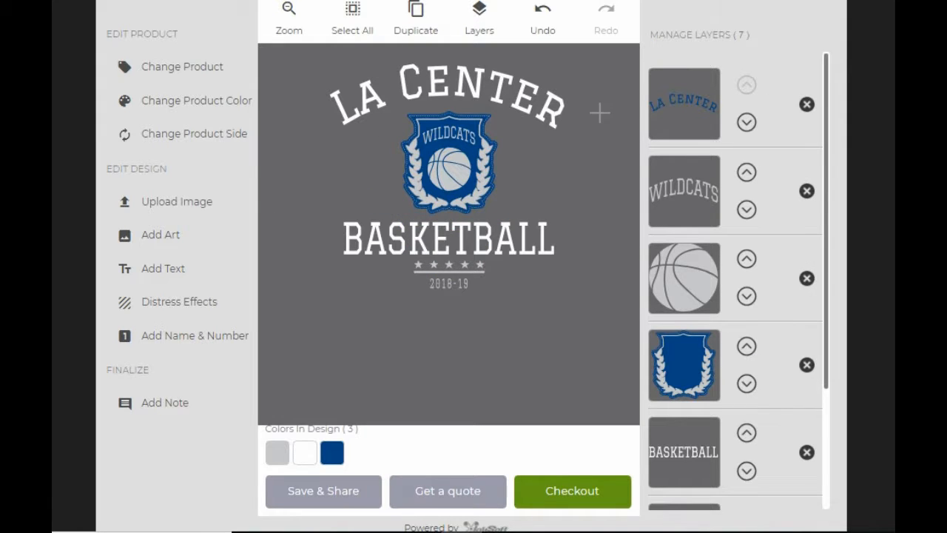
Step: Save the design under the name "Lacenter basketball b", and return to the full hoodie view
{"action": "left_click", "coordinate": [297, 500]}
{"action": "left_click", "coordinate": [385, 114]}
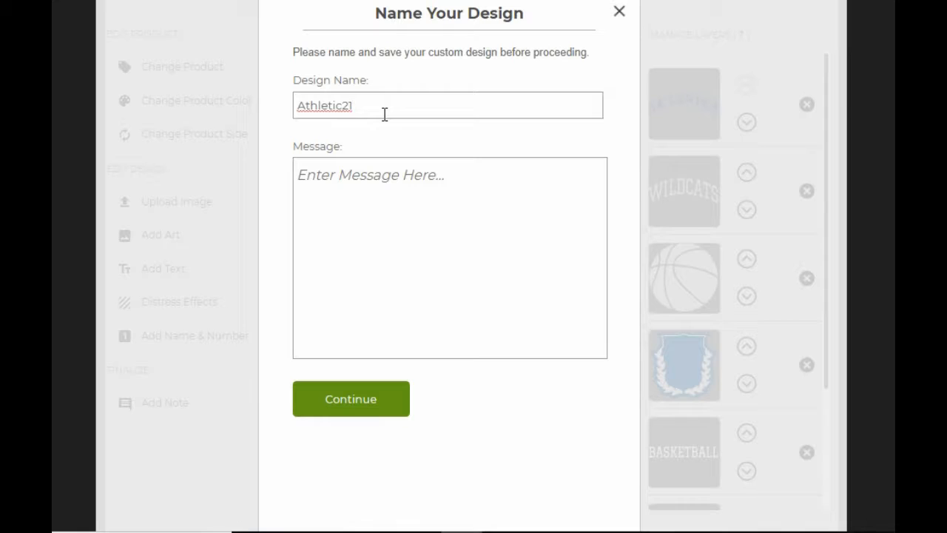
{"action": "key", "text": "ctrl+a"}
{"action": "key", "text": "BackSpace"}
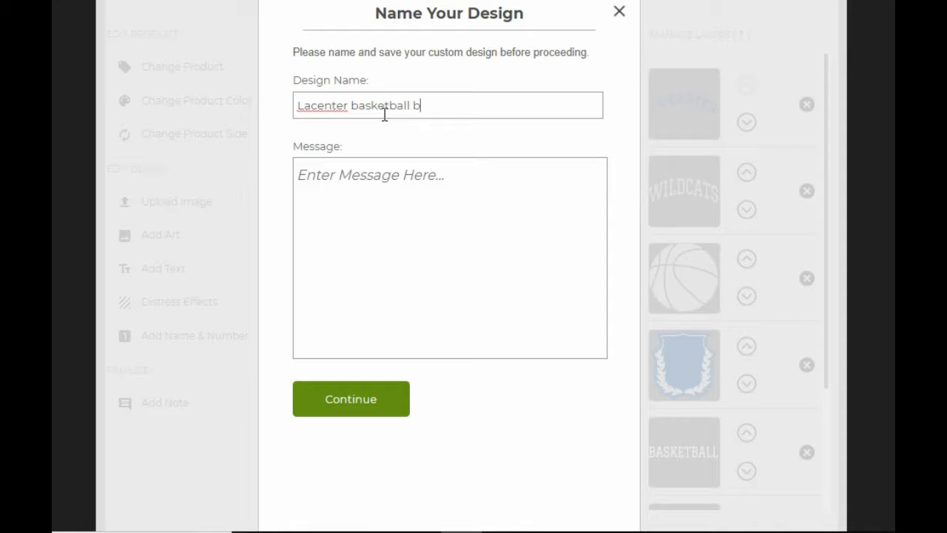
{"action": "left_click", "coordinate": [380, 393]}
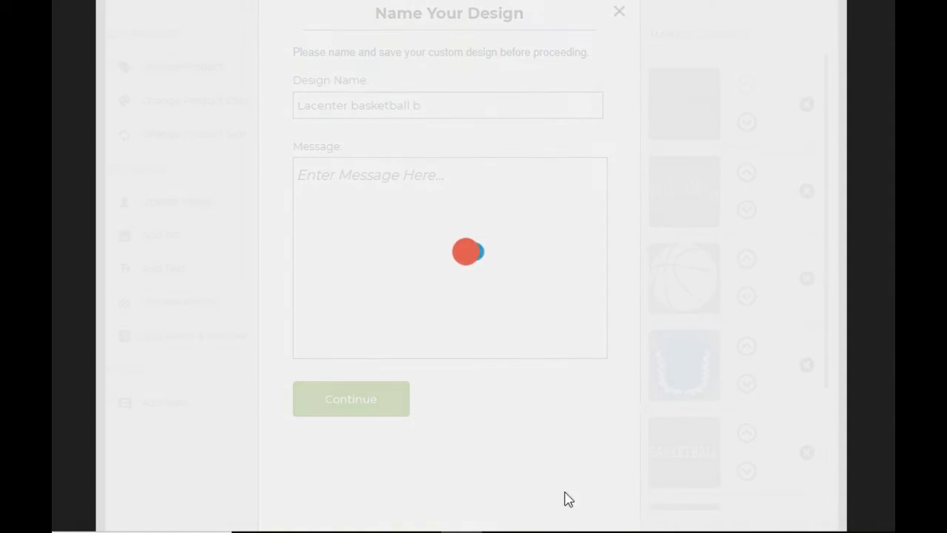
{"action": "left_click", "coordinate": [305, 24]}
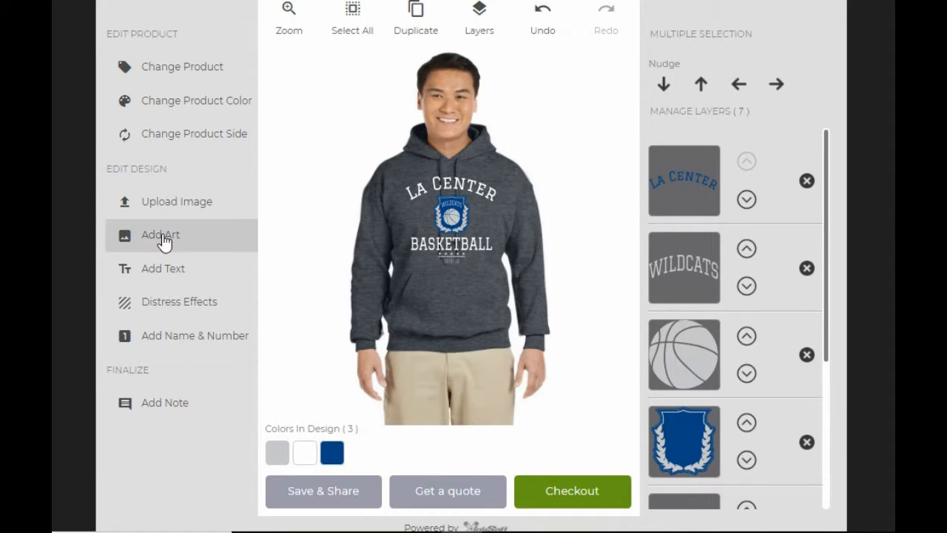
Step: Load the green Portland 2018 Tigers basketball template from the basketball Design Ideas onto the hoodie
{"action": "left_click", "coordinate": [178, 207]}
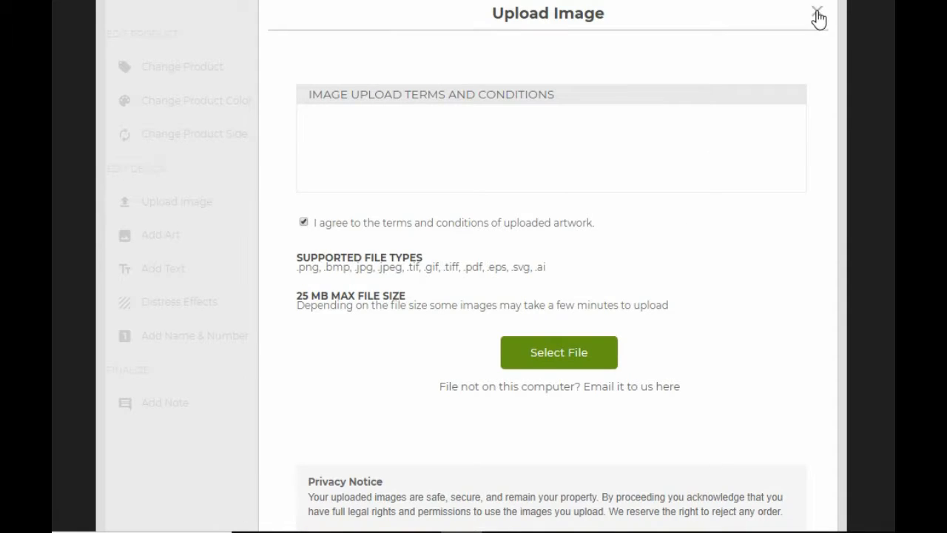
{"action": "left_click", "coordinate": [818, 18]}
{"action": "left_click", "coordinate": [171, 236]}
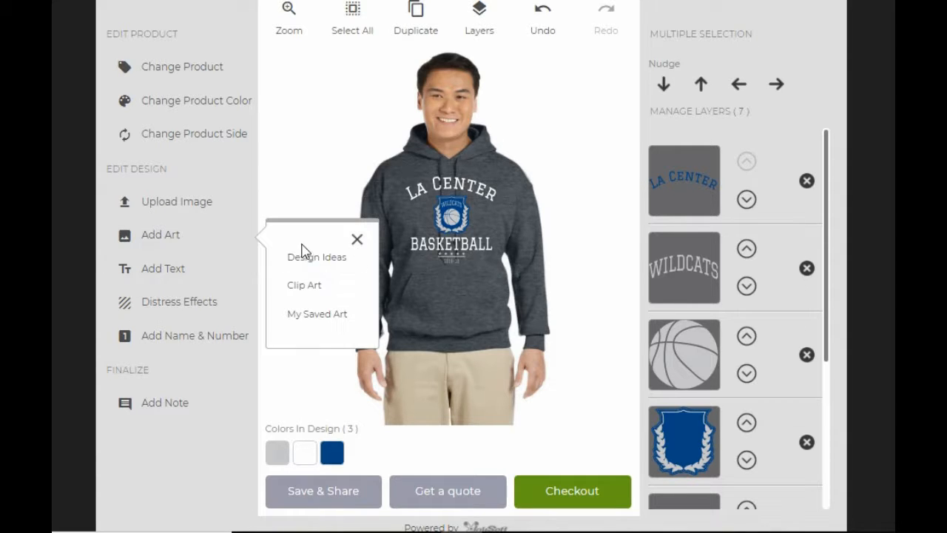
{"action": "left_click", "coordinate": [325, 259]}
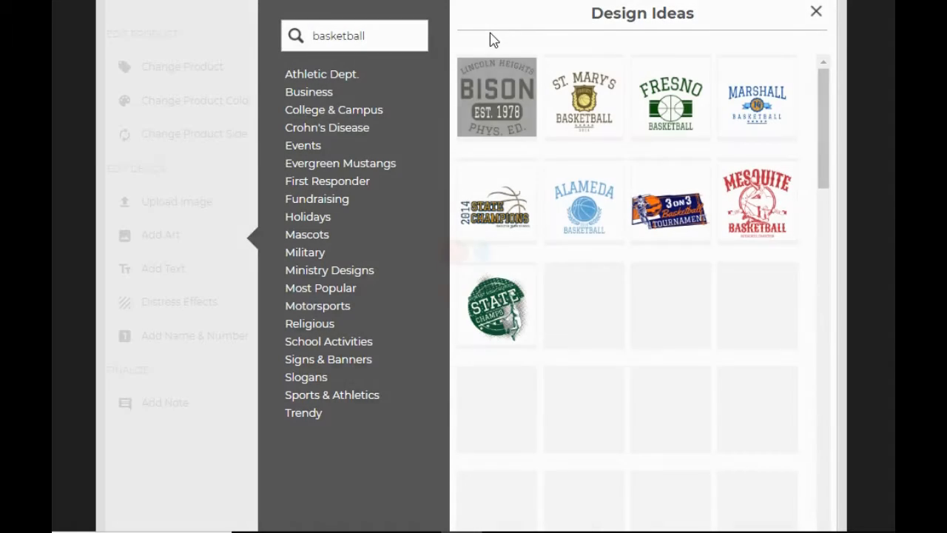
{"action": "left_click_drag", "start_coordinate": [824, 143], "coordinate": [823, 229]}
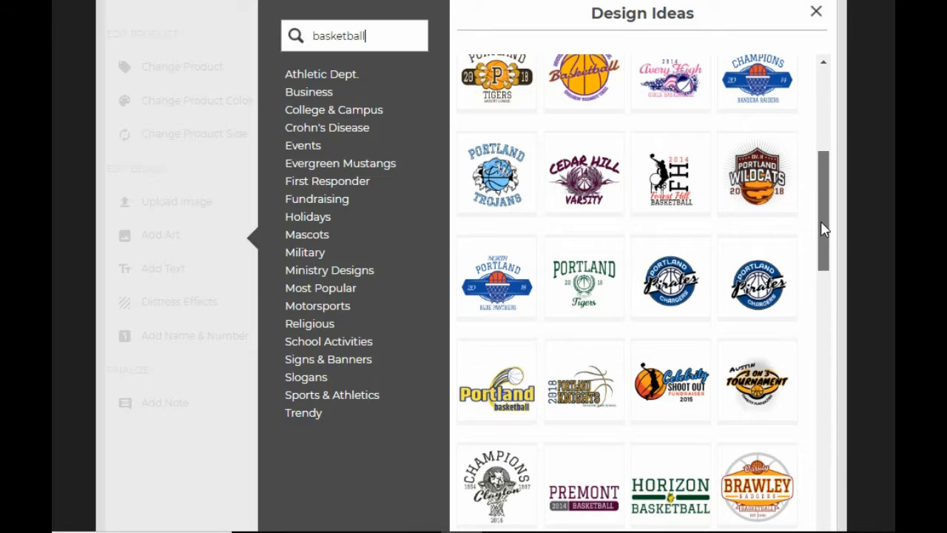
{"action": "mouse_move", "coordinate": [824, 229]}
{"action": "left_mouse_down"}
{"action": "mouse_move", "coordinate": [823, 258]}
{"action": "mouse_move", "coordinate": [822, 214]}
{"action": "left_mouse_up"}
{"action": "left_click", "coordinate": [592, 326]}
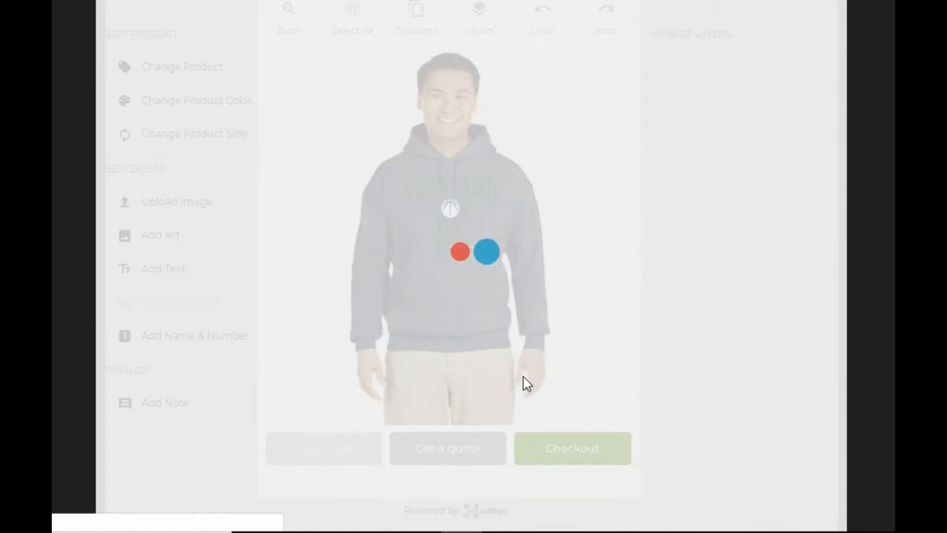
{"action": "scroll", "coordinate": [462, 207], "scroll_direction": "up", "scroll_amount": 1}
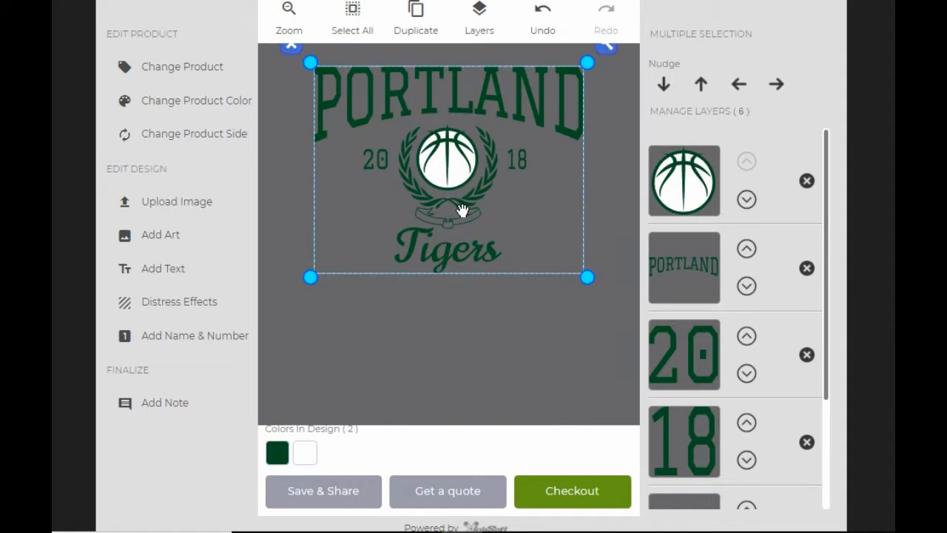
Step: Change the arched PORTLAND text to "La Center"
{"action": "left_click", "coordinate": [707, 275]}
{"action": "double_click", "coordinate": [735, 102]}
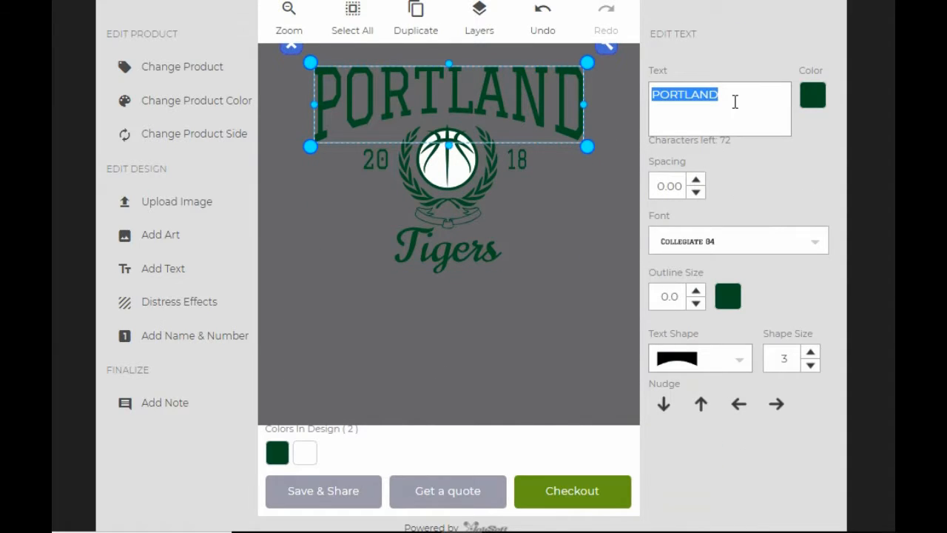
{"action": "type", "text": "La Center"}
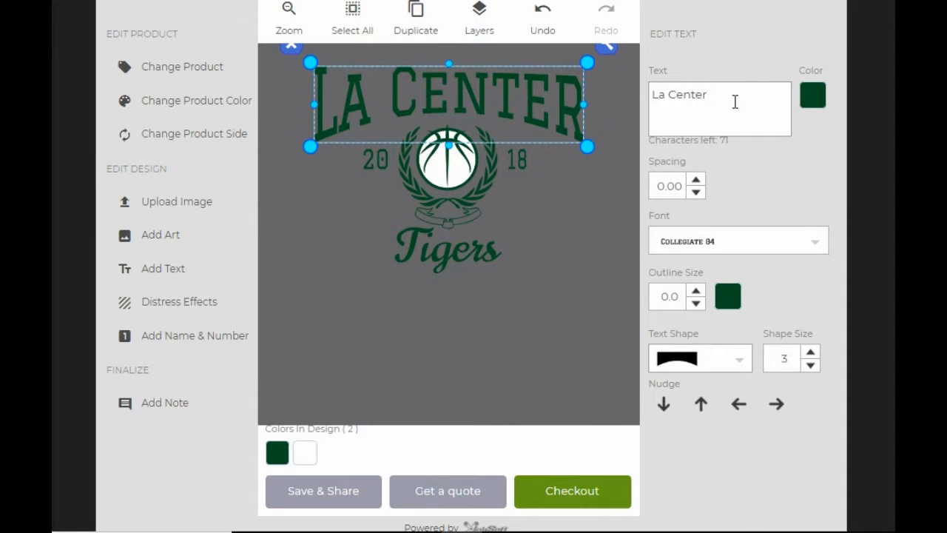
Step: Change the script Tigers text to "Wildcats", and widen it under the laurel wreath
{"action": "left_click", "coordinate": [480, 18]}
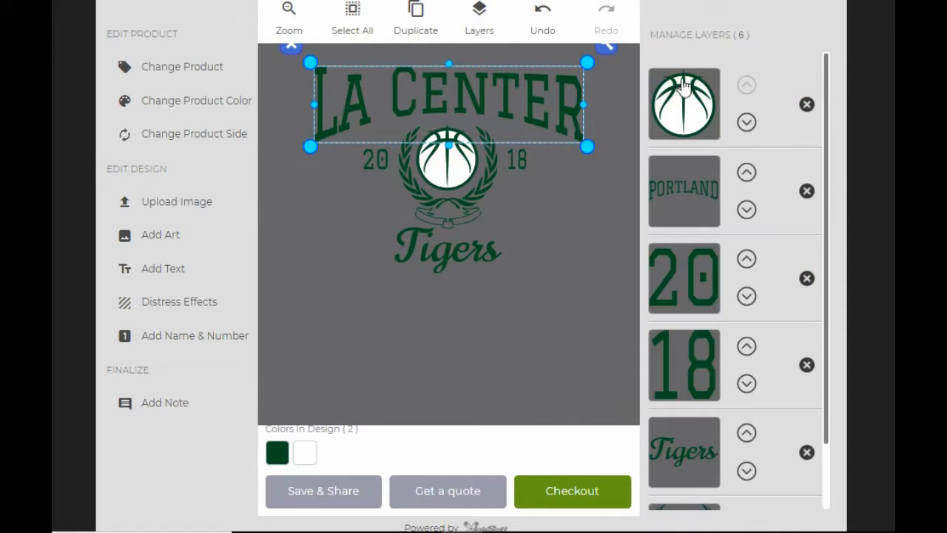
{"action": "left_click", "coordinate": [695, 453]}
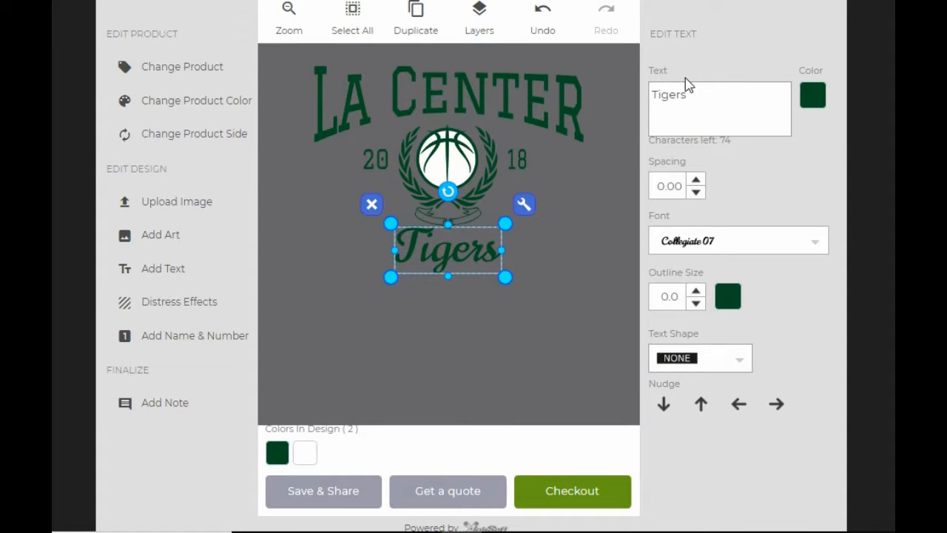
{"action": "triple_click", "coordinate": [738, 112]}
{"action": "type", "text": "WILD"}
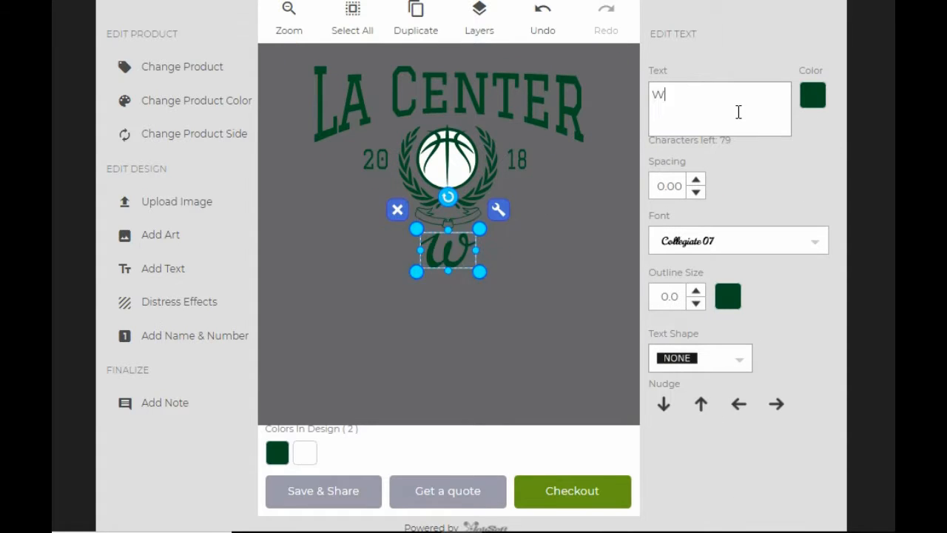
{"action": "key", "text": "BackSpace"}
{"action": "key", "text": "BackSpace"}
{"action": "key", "text": "BackSpace"}
{"action": "type", "text": "ildcats"}
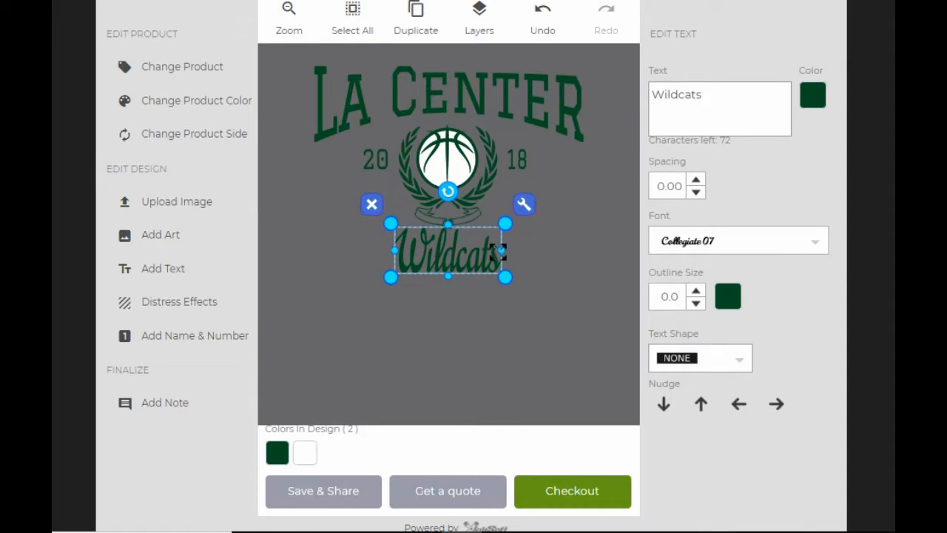
{"action": "left_click_drag", "start_coordinate": [500, 251], "coordinate": [523, 256]}
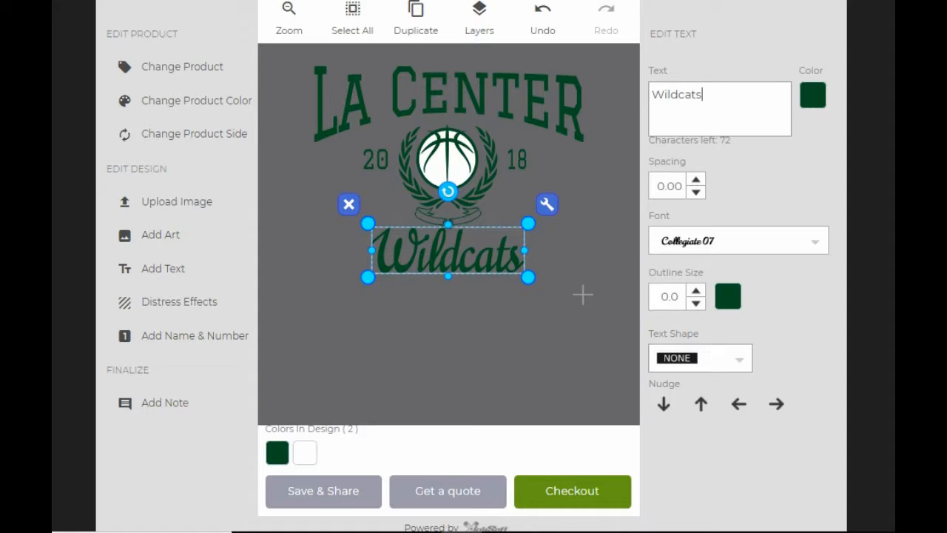
Step: Recolor all the dark green parts of the design royal blue, and deselect the text
{"action": "left_click", "coordinate": [278, 455]}
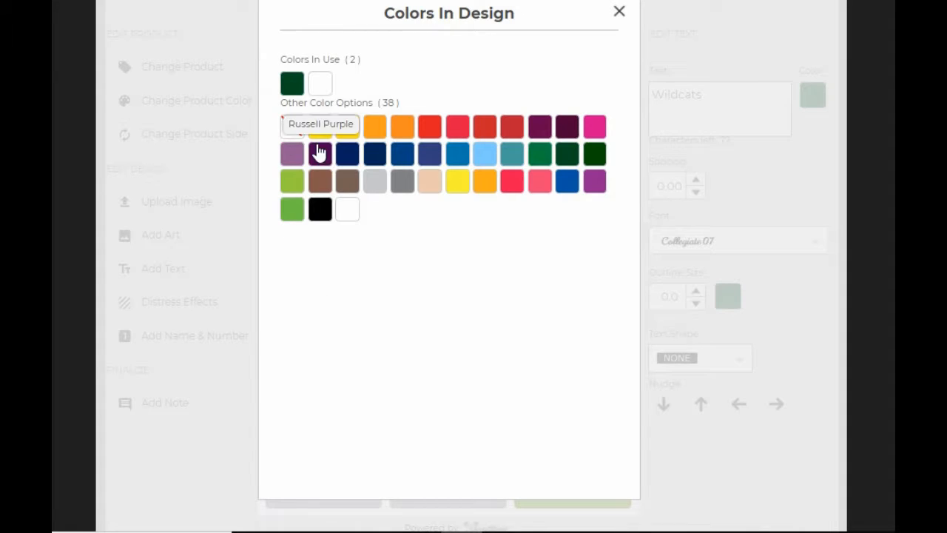
{"action": "left_click", "coordinate": [402, 154]}
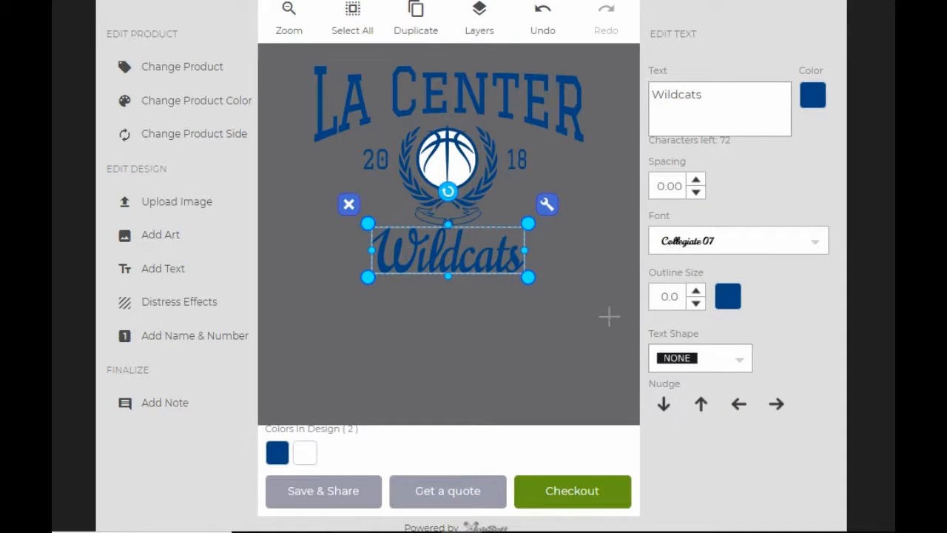
{"action": "left_click", "coordinate": [534, 289]}
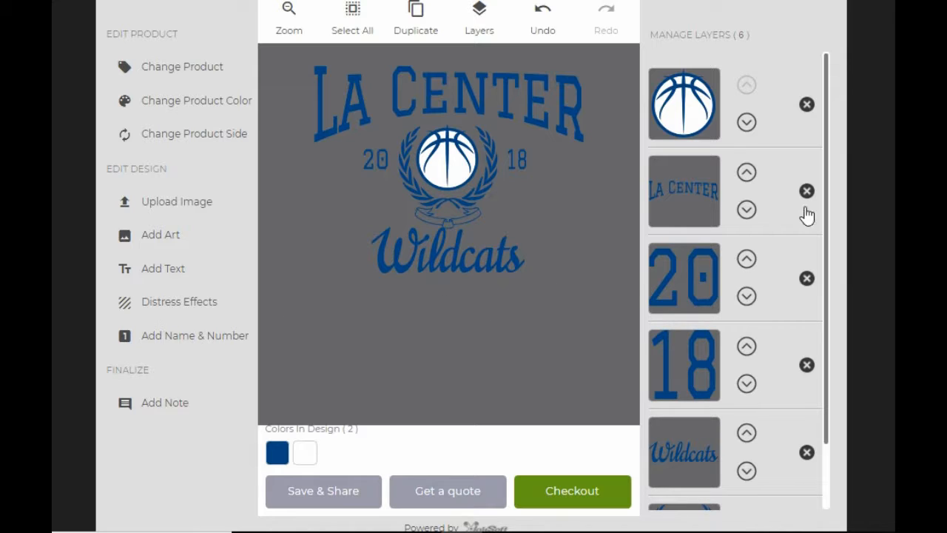
Step: Remove the basketball from the wreath, and add the smaller blue wildcat head from the School Clip Art category
{"action": "left_click", "coordinate": [807, 104]}
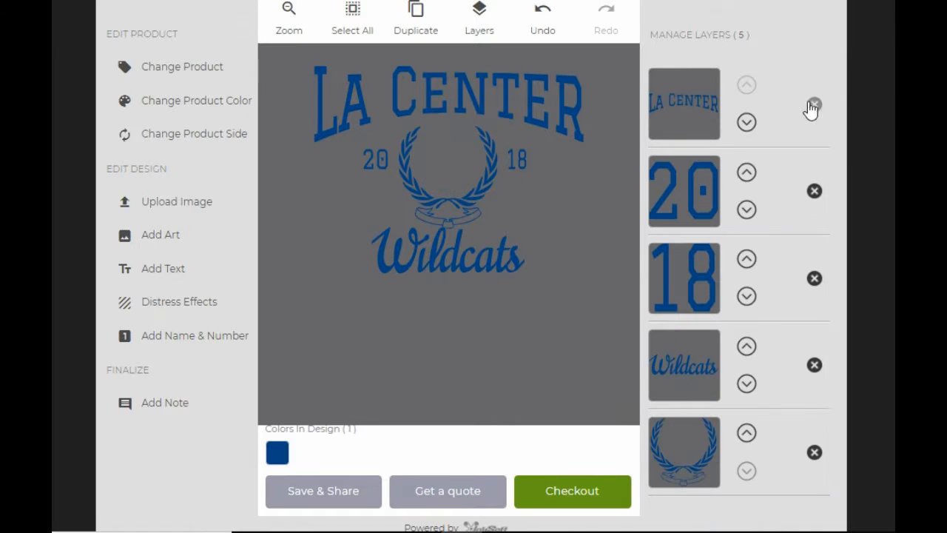
{"action": "left_click", "coordinate": [146, 242]}
{"action": "left_click", "coordinate": [320, 287]}
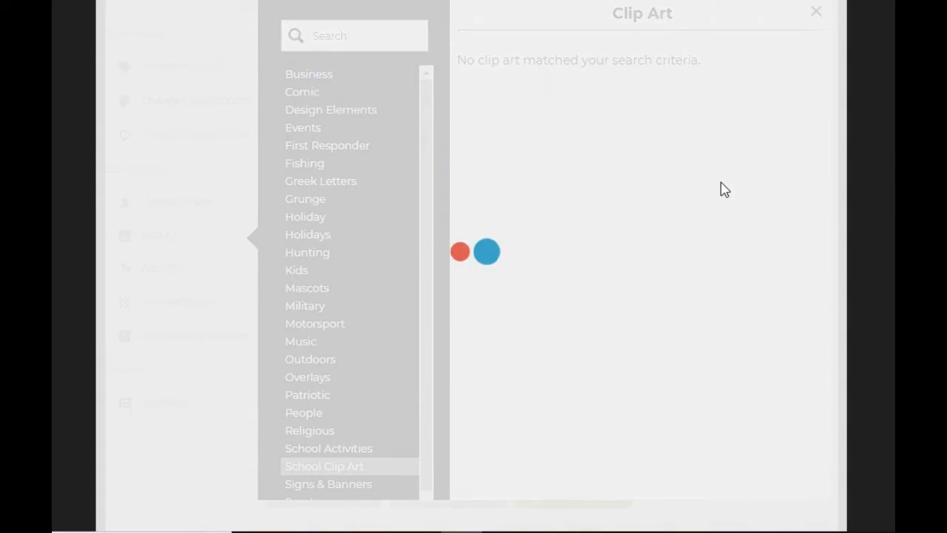
{"action": "left_click_drag", "start_coordinate": [817, 167], "coordinate": [839, 347]}
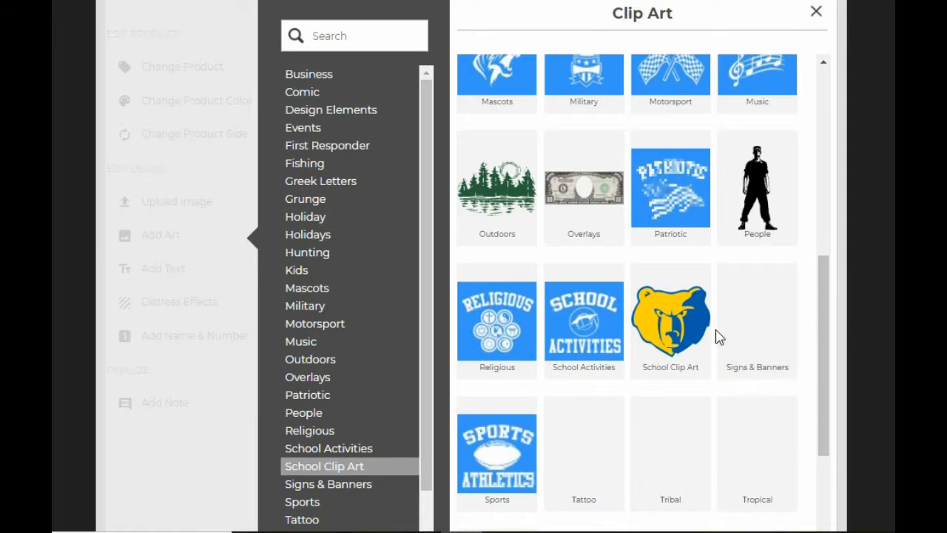
{"action": "left_click", "coordinate": [681, 354]}
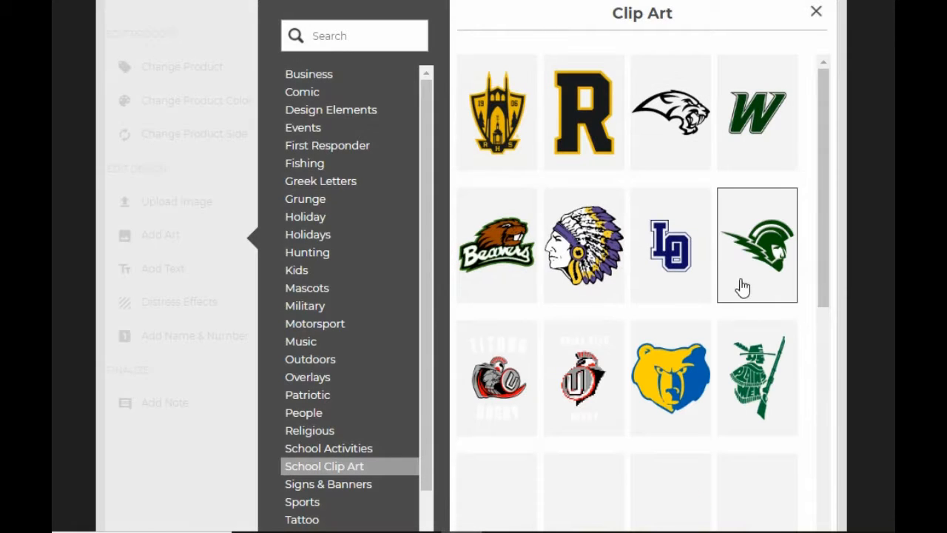
{"action": "left_click_drag", "start_coordinate": [831, 275], "coordinate": [838, 365]}
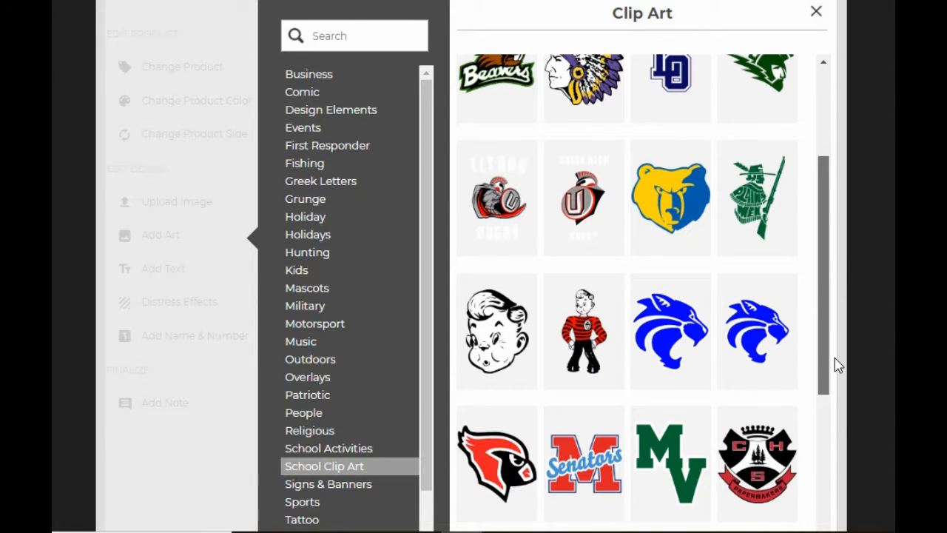
{"action": "left_click", "coordinate": [748, 344]}
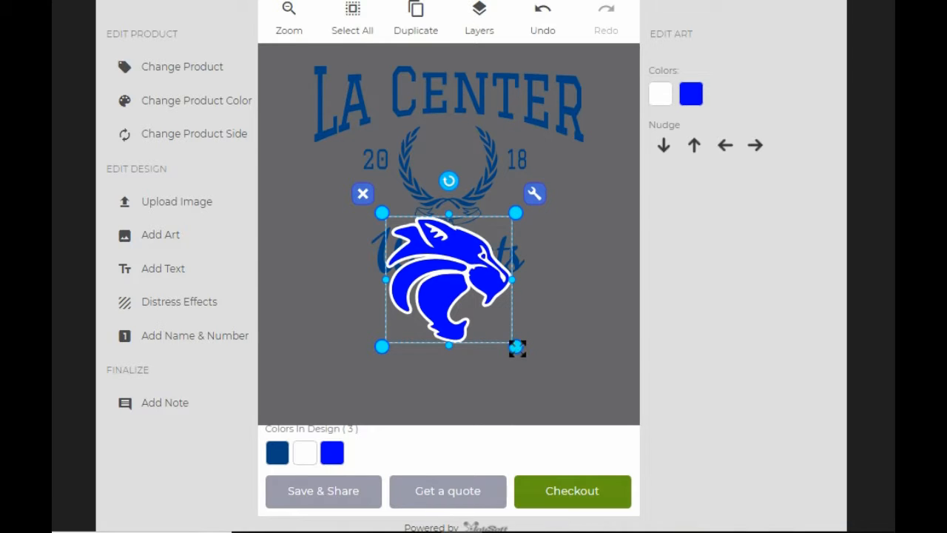
Step: Try the wildcat head smaller and without its white color inside the laurel wreath, and undo those changes
{"action": "left_click_drag", "start_coordinate": [513, 347], "coordinate": [496, 328]}
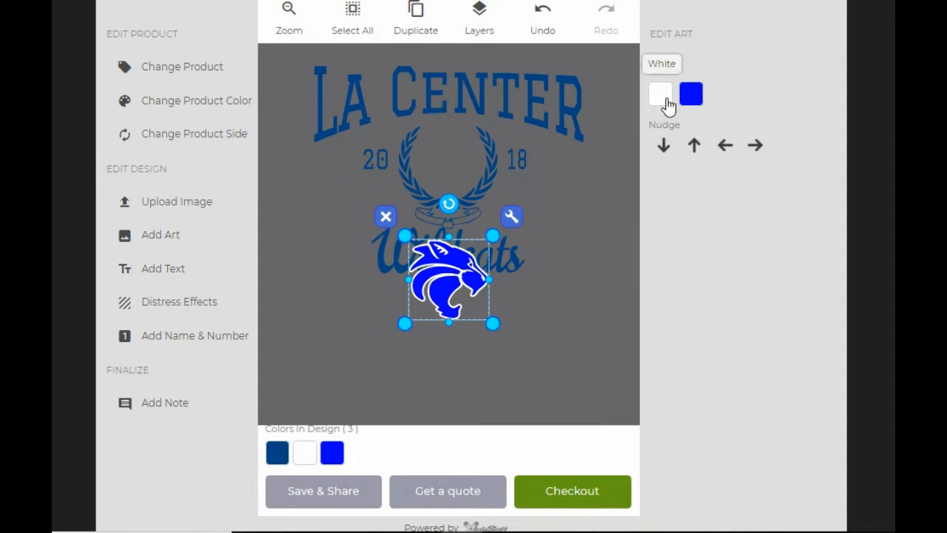
{"action": "left_click", "coordinate": [662, 97]}
{"action": "left_click", "coordinate": [288, 132]}
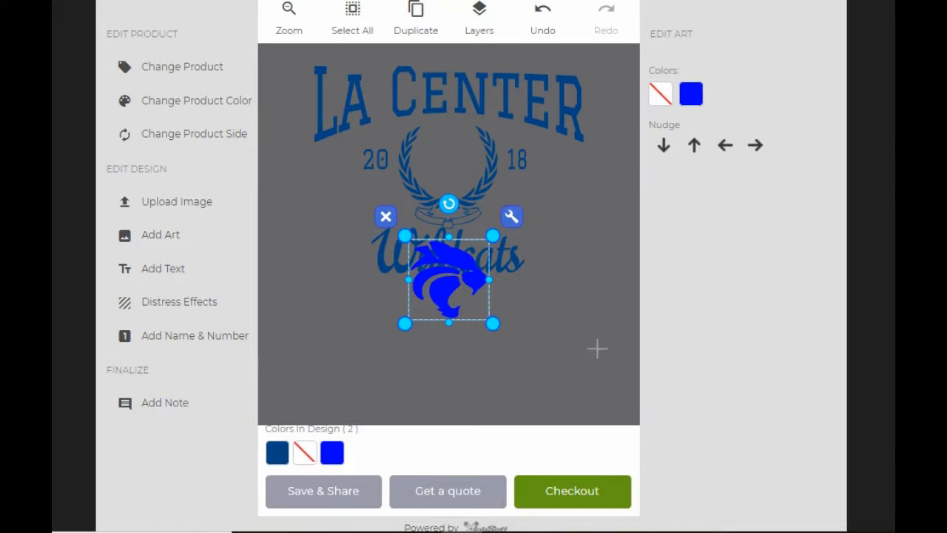
{"action": "left_click_drag", "start_coordinate": [436, 307], "coordinate": [446, 185]}
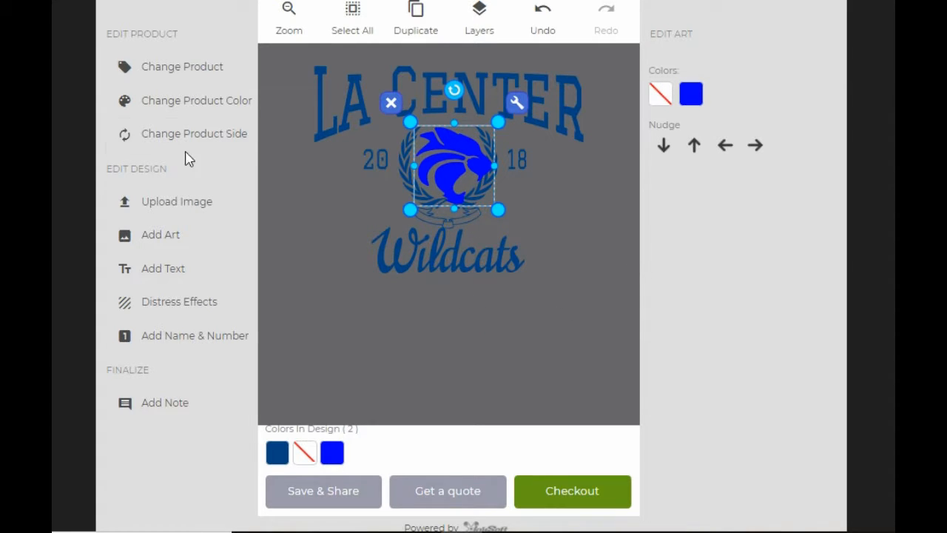
{"action": "left_click", "coordinate": [534, 27]}
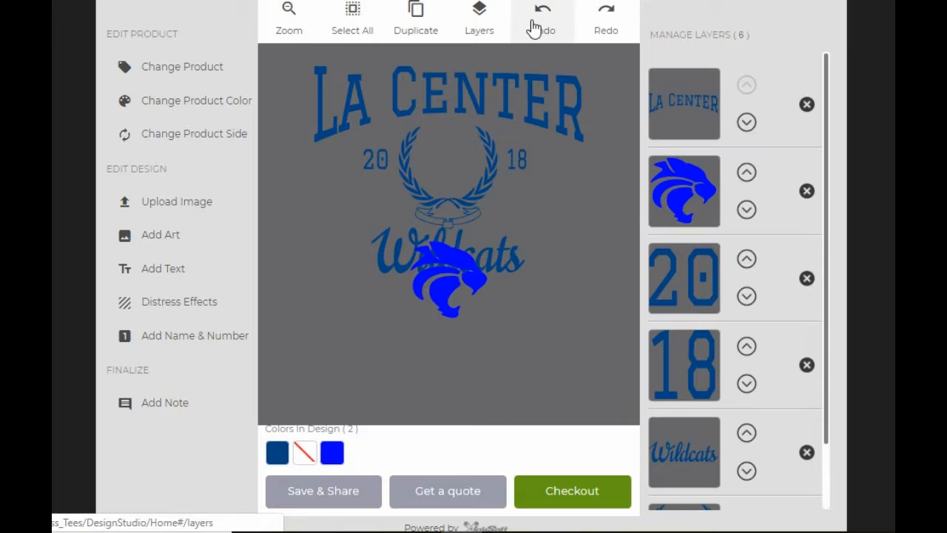
{"action": "left_click", "coordinate": [534, 26]}
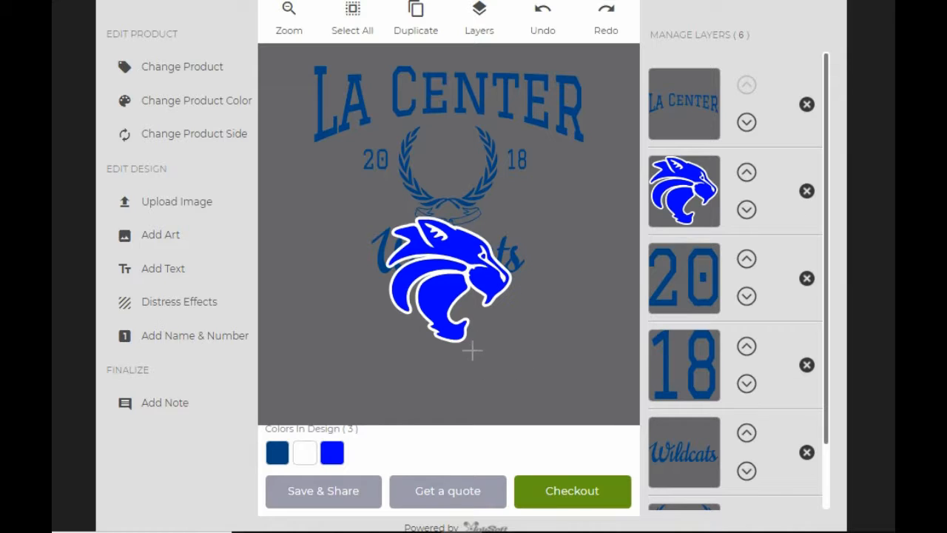
Step: Try removing the white color from the full-size wildcat head, and undo the change
{"action": "left_click", "coordinate": [407, 260]}
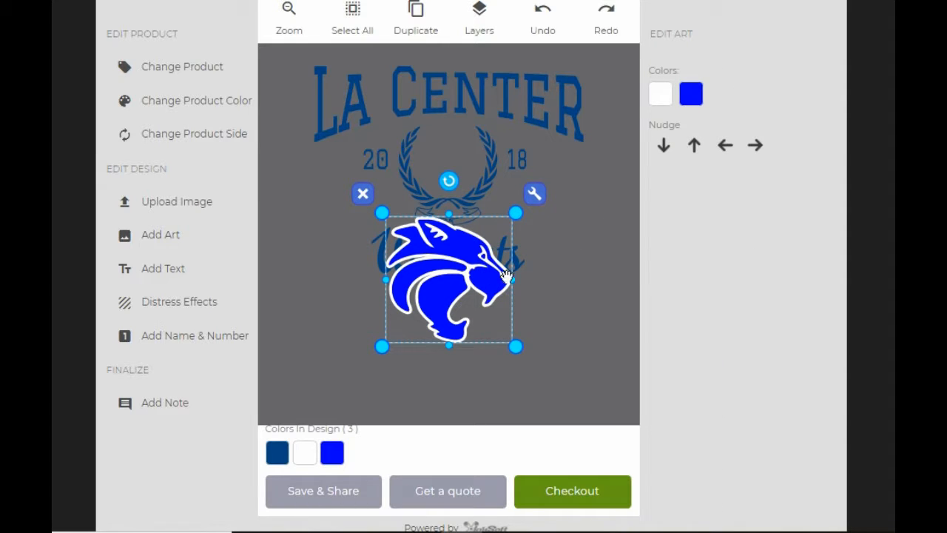
{"action": "left_click", "coordinate": [664, 97]}
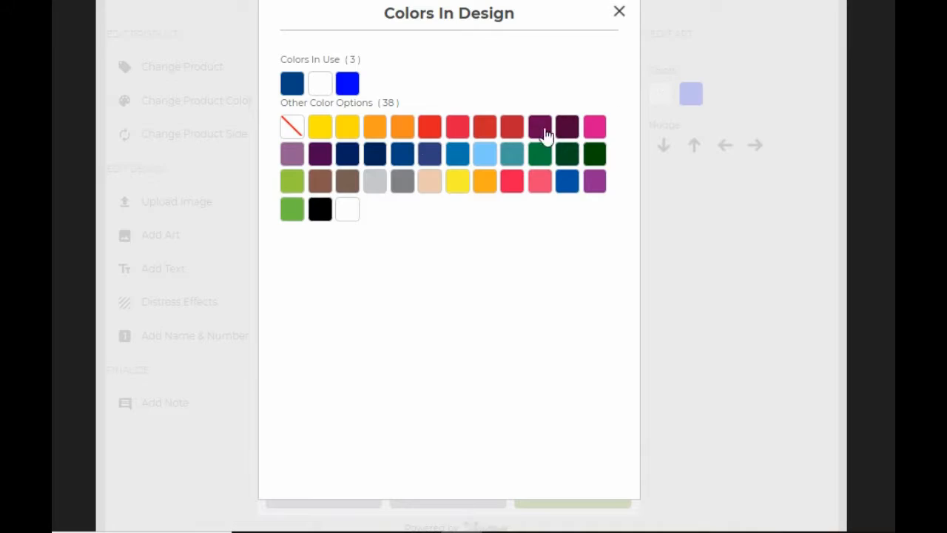
{"action": "left_click", "coordinate": [291, 127]}
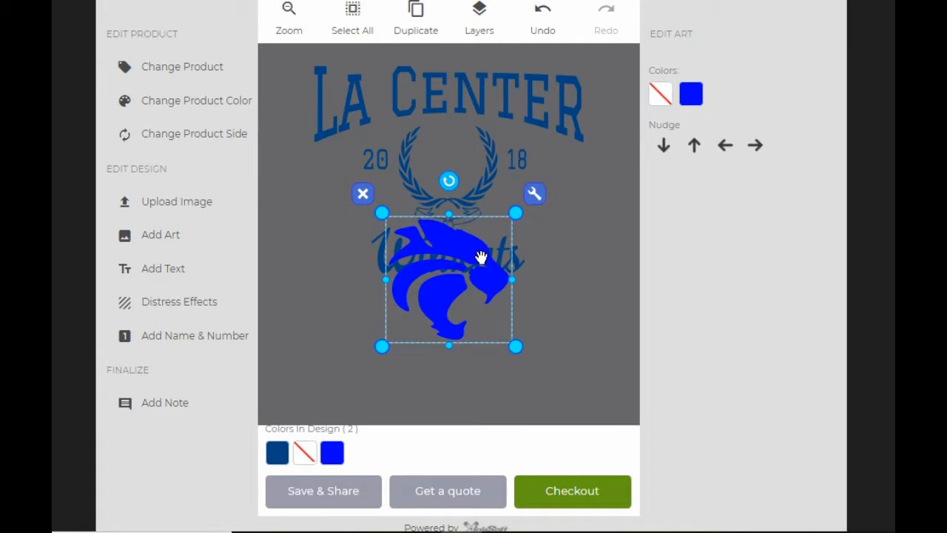
{"action": "left_click", "coordinate": [546, 34]}
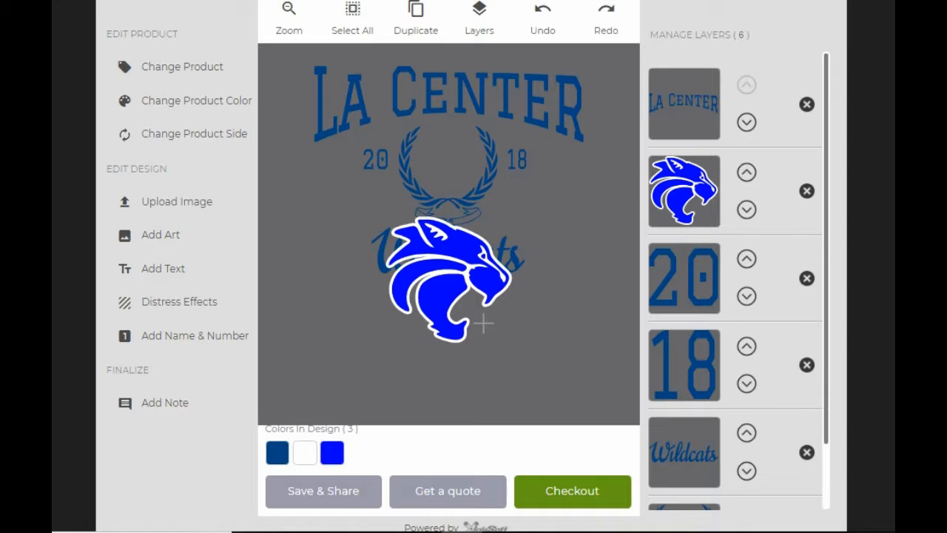
Step: Recolor the white parts of the wildcat head medium gray, and shrink and move it inside the laurel wreath
{"action": "left_click", "coordinate": [485, 275]}
{"action": "left_click", "coordinate": [659, 96]}
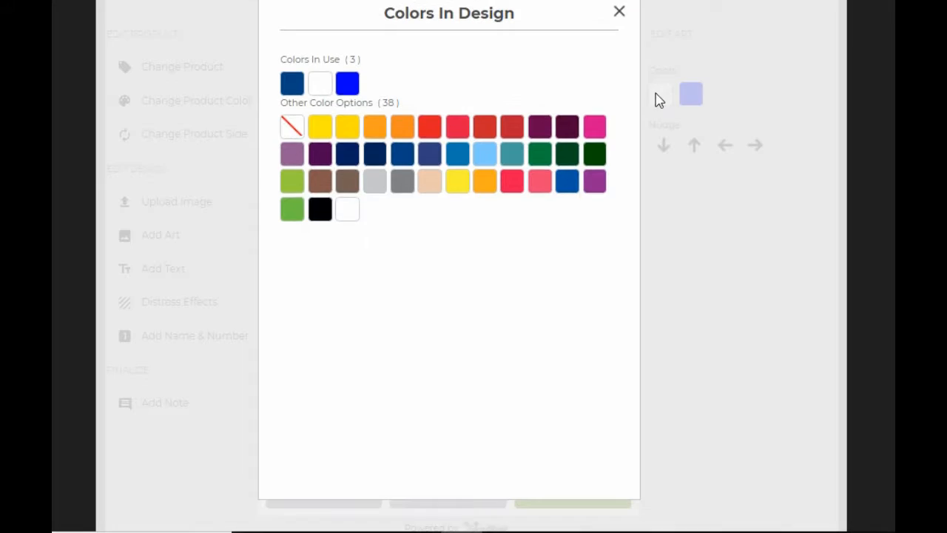
{"action": "left_click", "coordinate": [405, 185]}
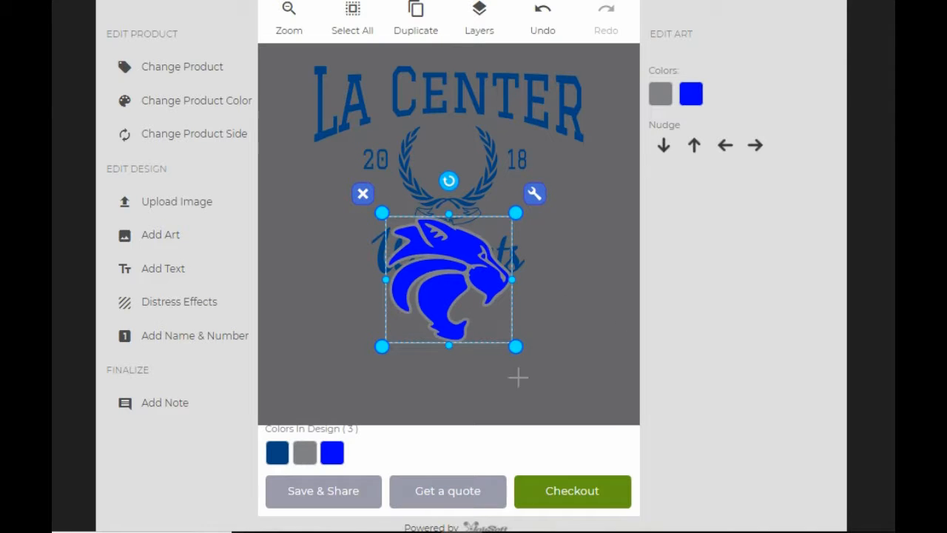
{"action": "left_click_drag", "start_coordinate": [515, 345], "coordinate": [488, 325]}
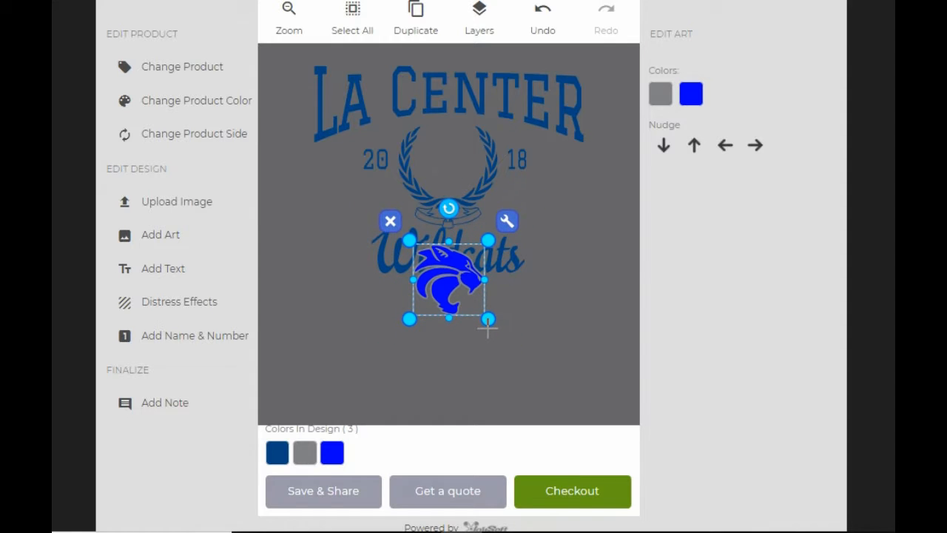
{"action": "left_click_drag", "start_coordinate": [452, 301], "coordinate": [447, 172]}
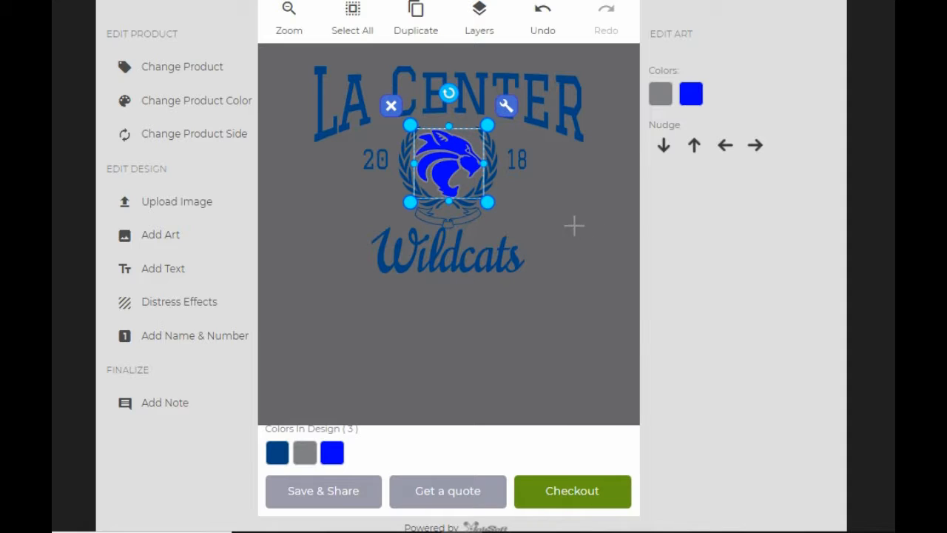
Step: Reapply medium gray to the gray parts of the wildcat head
{"action": "left_click", "coordinate": [662, 106]}
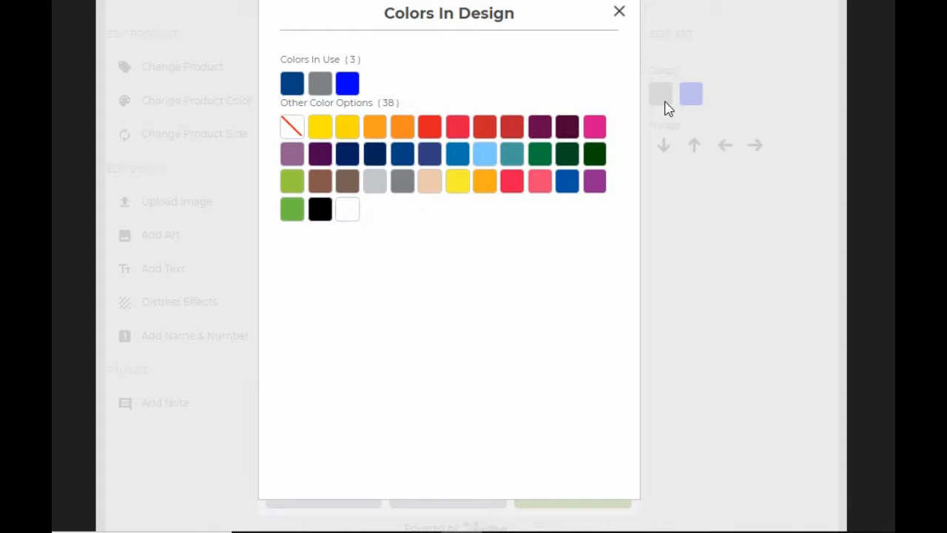
{"action": "left_click", "coordinate": [393, 182]}
{"action": "left_click", "coordinate": [495, 298]}
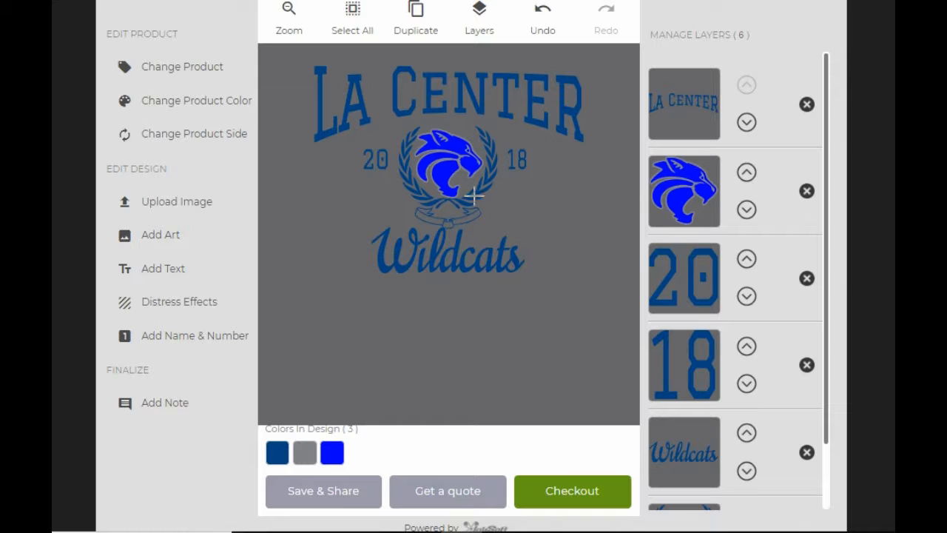
Step: Nudge the wildcat head slightly higher inside the laurel wreath, one nudge up in total
{"action": "left_click", "coordinate": [662, 195]}
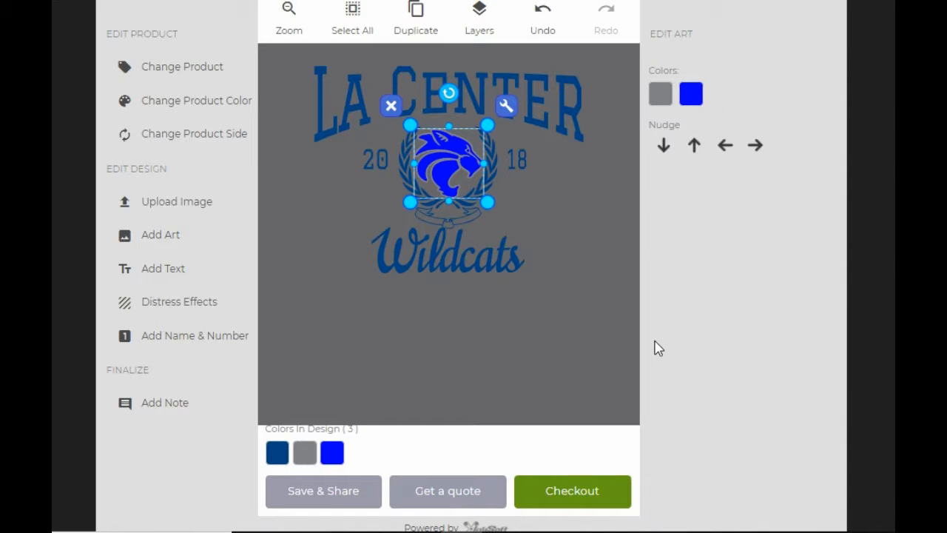
{"action": "key", "text": "Up"}
{"action": "key", "text": "Up"}
{"action": "left_click", "coordinate": [578, 290]}
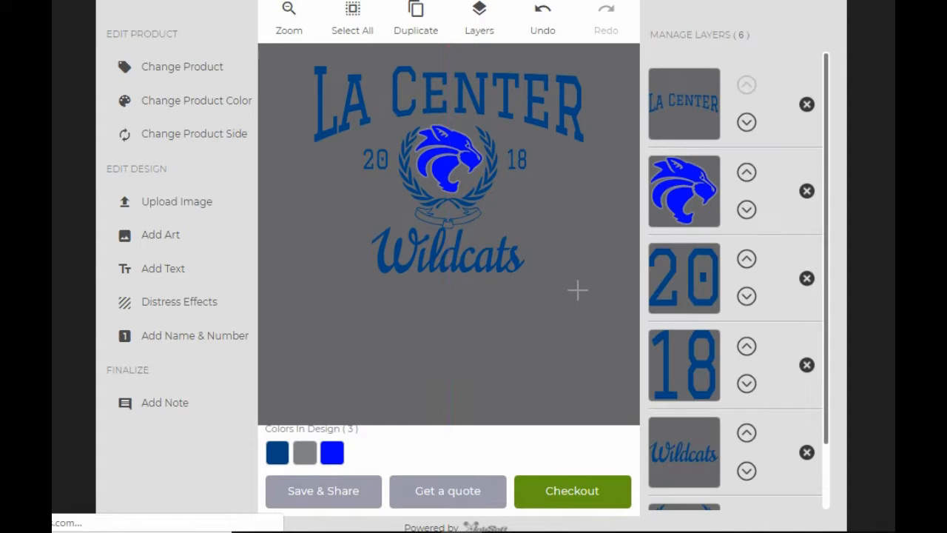
{"action": "left_click", "coordinate": [684, 191]}
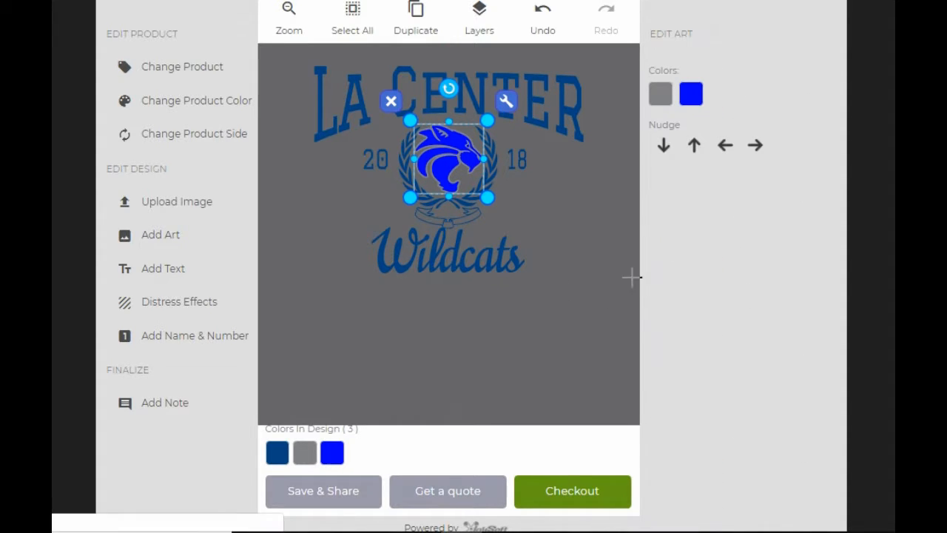
{"action": "key", "text": "Down"}
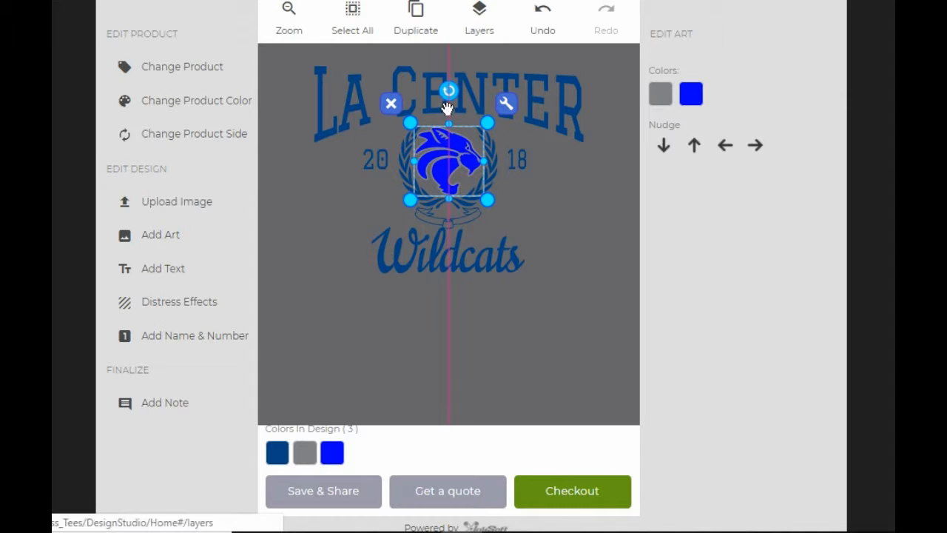
{"action": "left_click", "coordinate": [569, 293]}
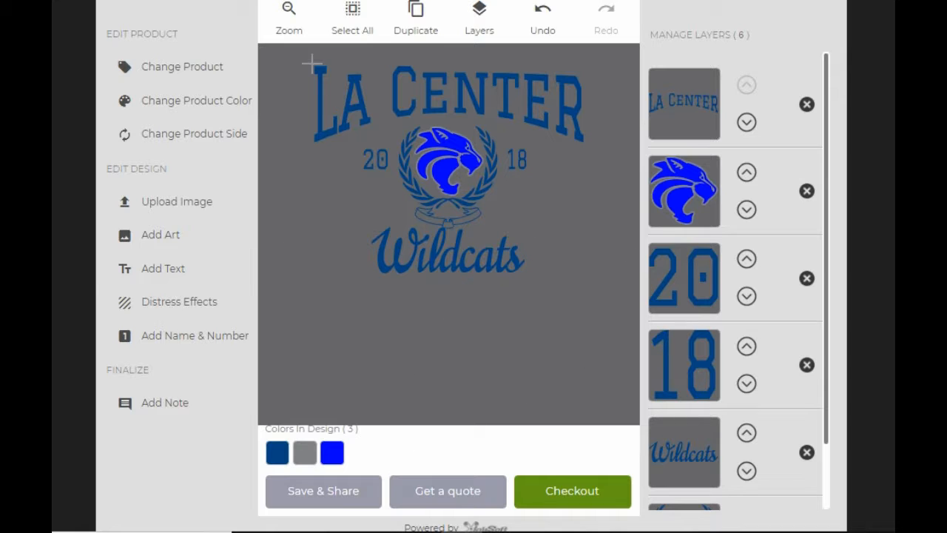
Step: Change the hoodie color to Ash
{"action": "left_click", "coordinate": [287, 21]}
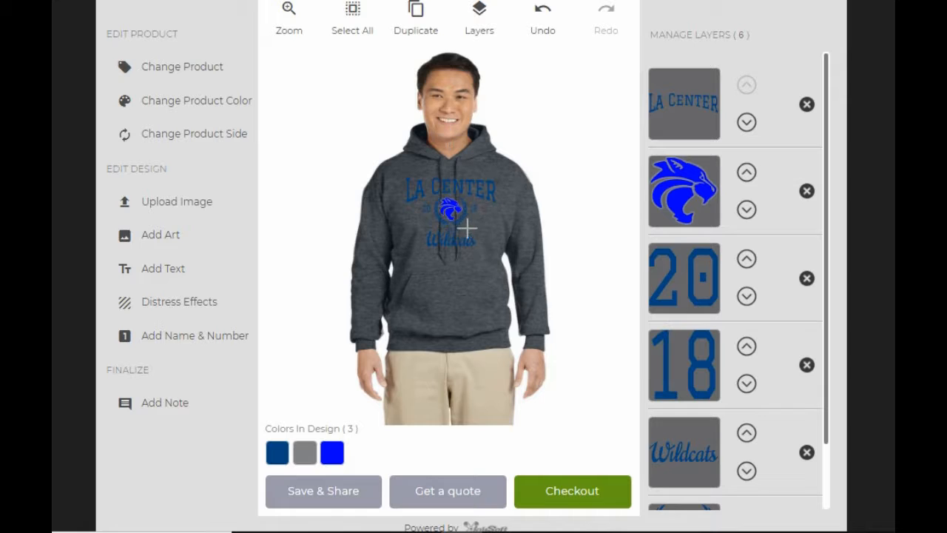
{"action": "left_click", "coordinate": [197, 98]}
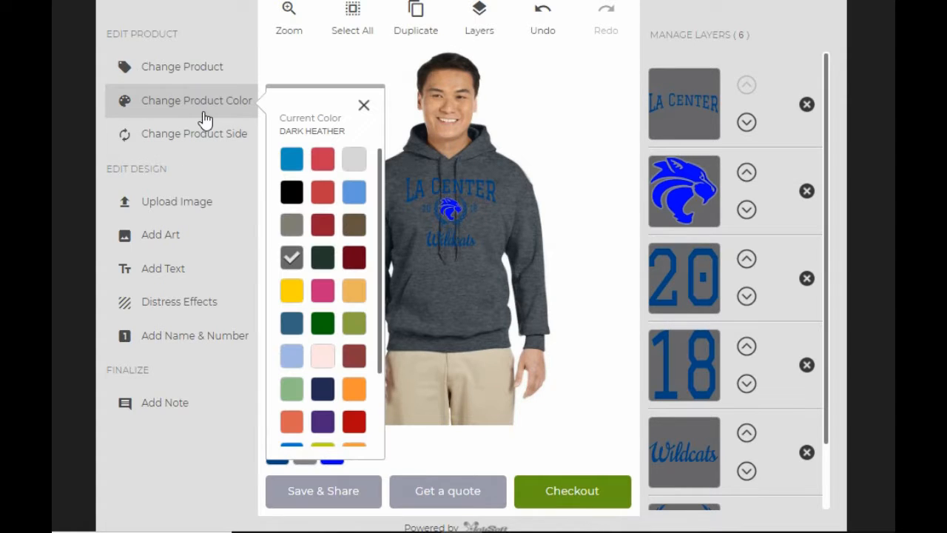
{"action": "left_click", "coordinate": [356, 164]}
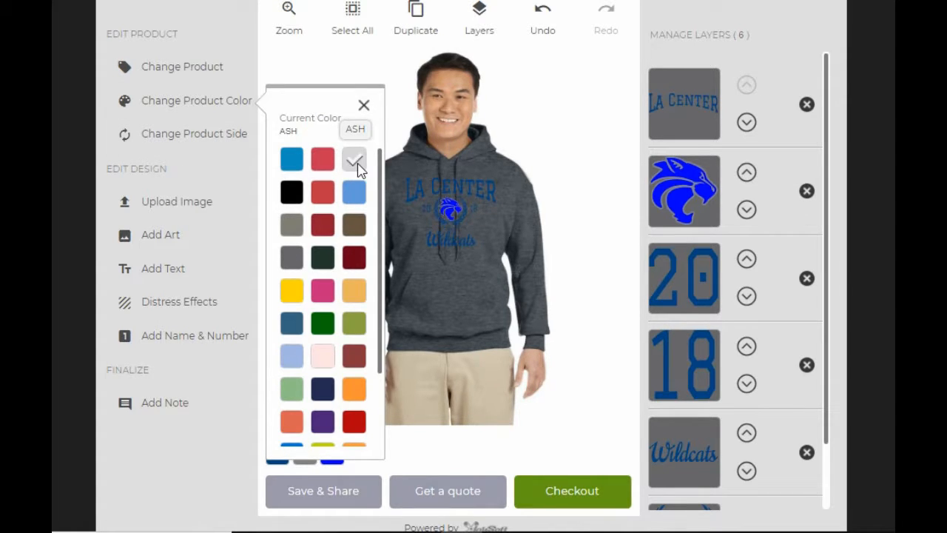
{"action": "left_click", "coordinate": [364, 106]}
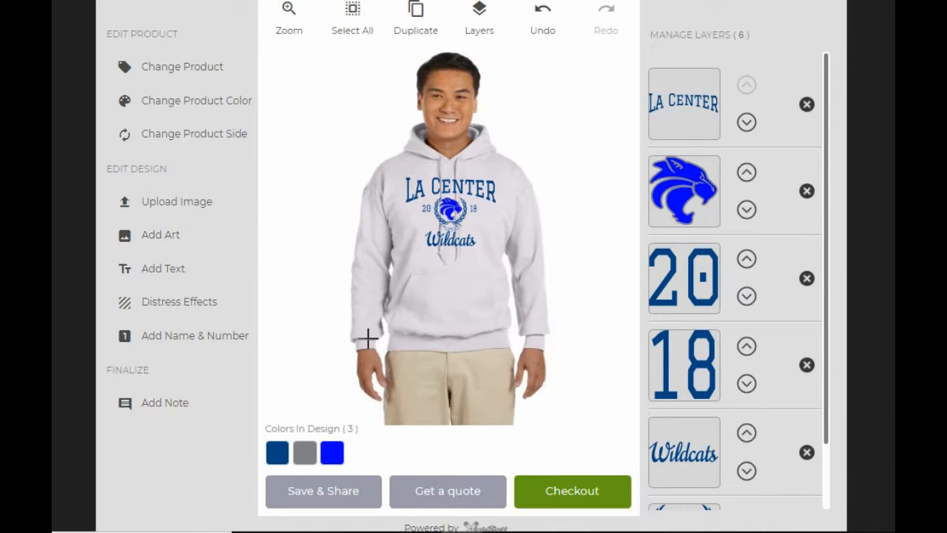
Step: Save the design under the name "lacenter basketball c"
{"action": "left_click", "coordinate": [344, 497]}
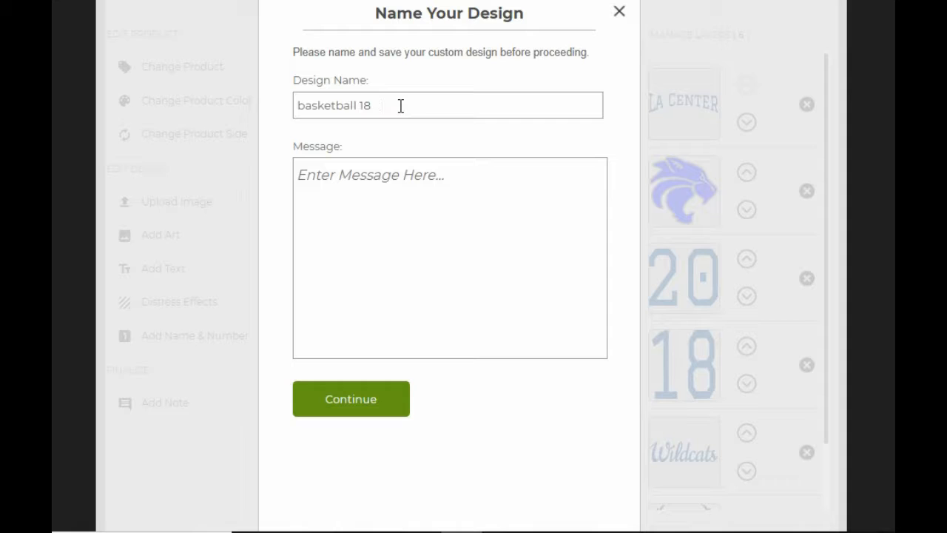
{"action": "key", "text": "BackSpace"}
{"action": "key", "text": "BackSpace"}
{"action": "key", "text": "BackSpace"}
{"action": "key", "text": "BackSpace"}
{"action": "key", "text": "BackSpace"}
{"action": "key", "text": "BackSpace"}
{"action": "key", "text": "BackSpace"}
{"action": "key", "text": "BackSpace"}
{"action": "key", "text": "BackSpace"}
{"action": "key", "text": "BackSpace"}
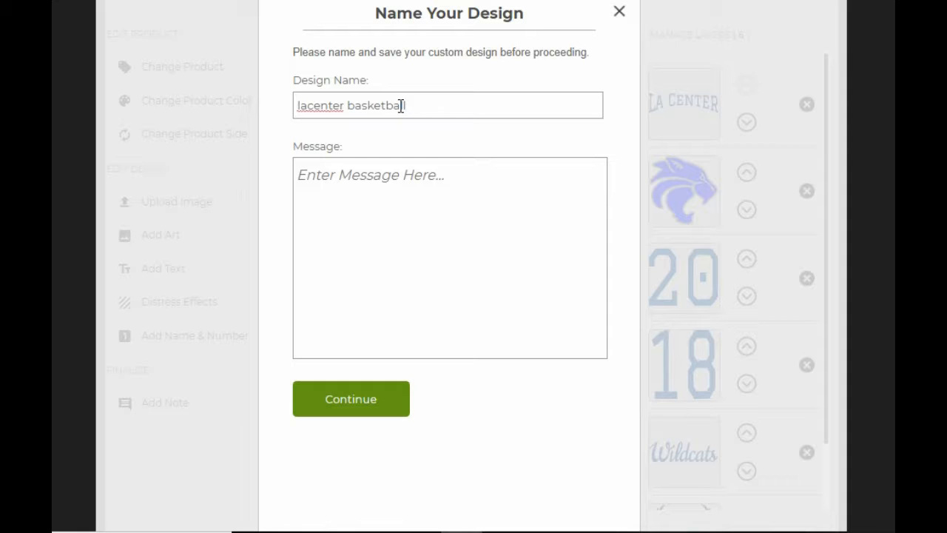
{"action": "key", "text": "Return"}
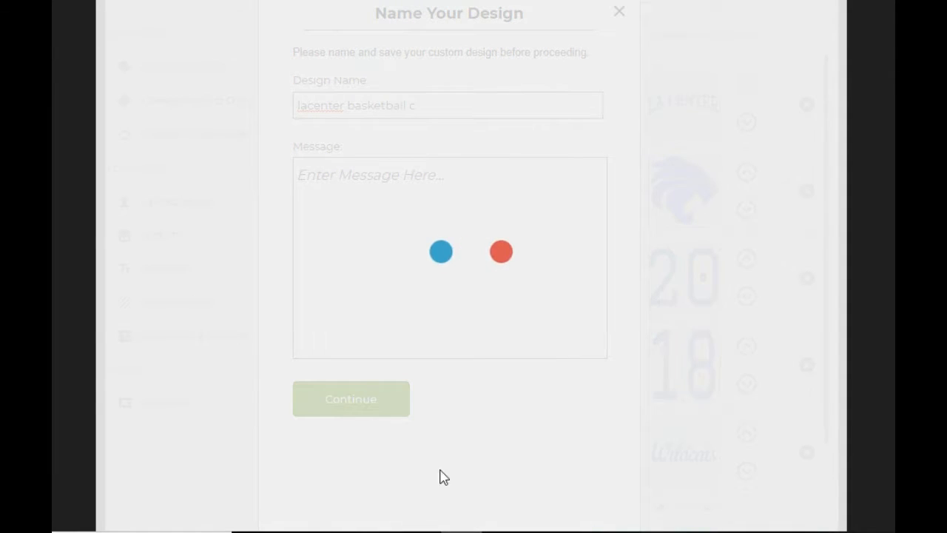
Step: Share the saved design by e-mail using the stored recipient's e-mail and name, and close the sharing window
{"action": "left_click", "coordinate": [299, 180]}
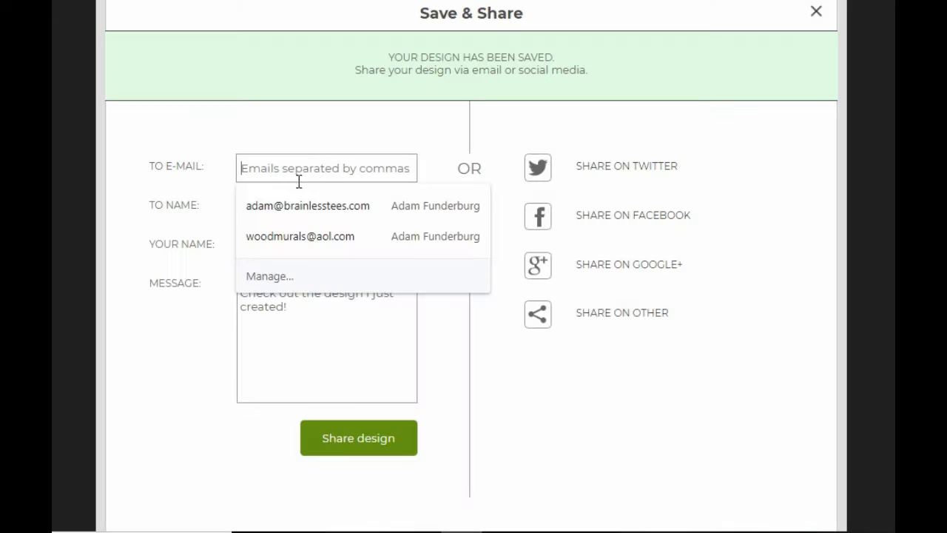
{"action": "left_click", "coordinate": [296, 215]}
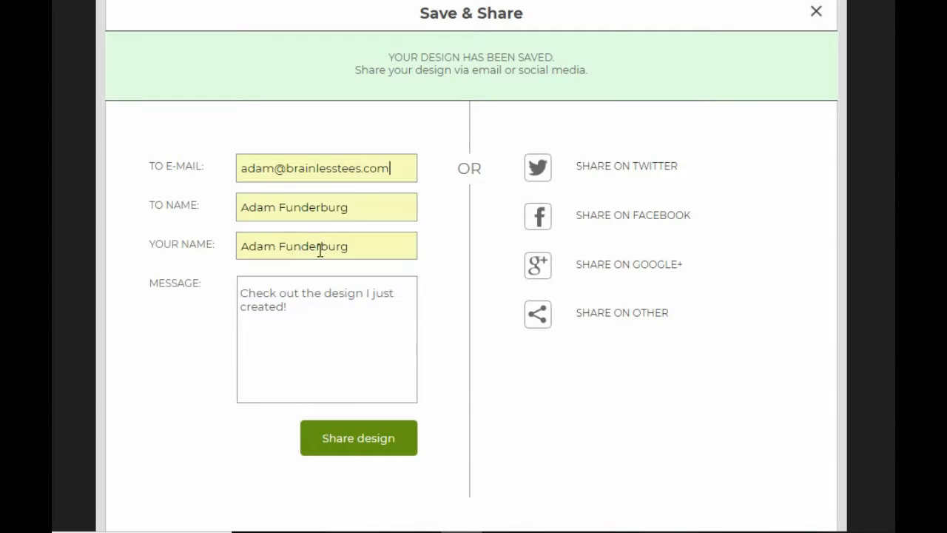
{"action": "left_click", "coordinate": [349, 441]}
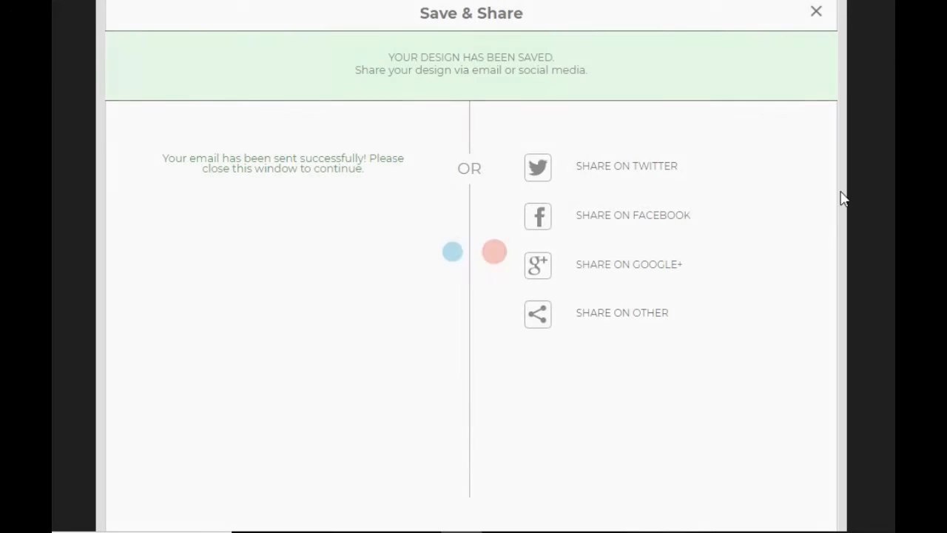
{"action": "left_click", "coordinate": [816, 14]}
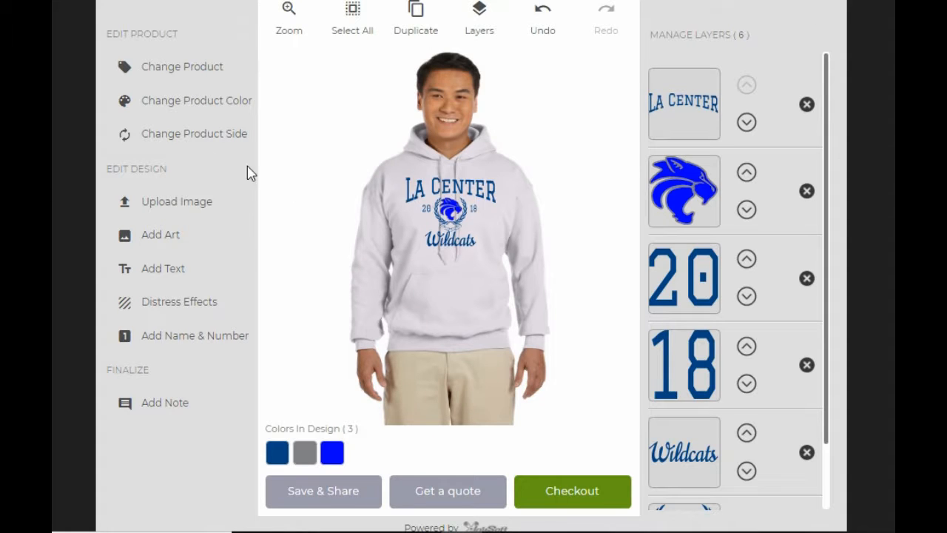
Step: Search the design ideas for "basketball", and load the green Champions Bulldogs Fullerton template onto the hoodie
{"action": "left_click", "coordinate": [175, 235]}
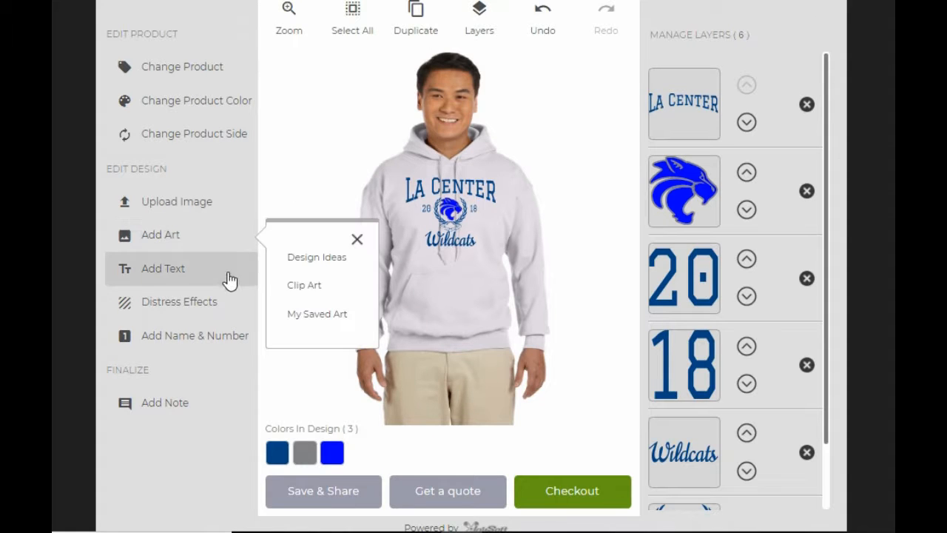
{"action": "left_click", "coordinate": [296, 260]}
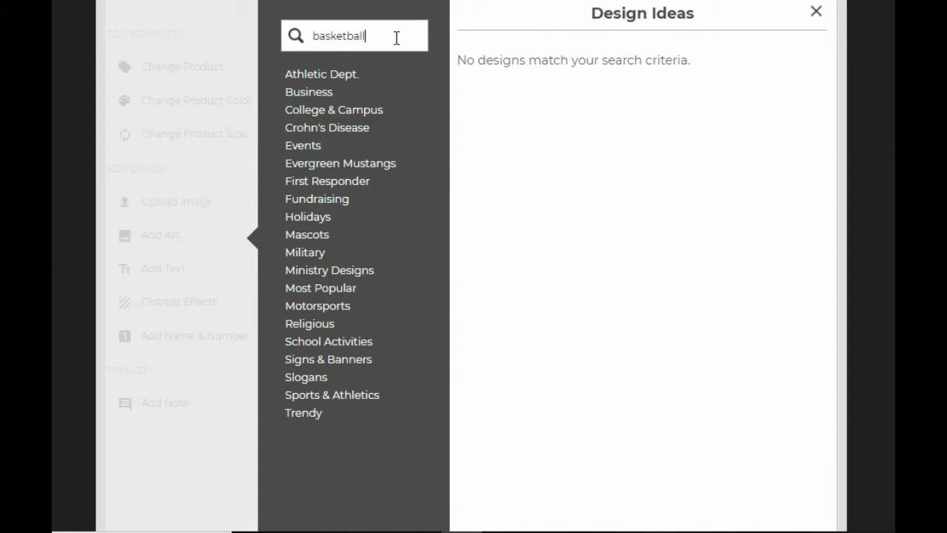
{"action": "key", "text": "Return"}
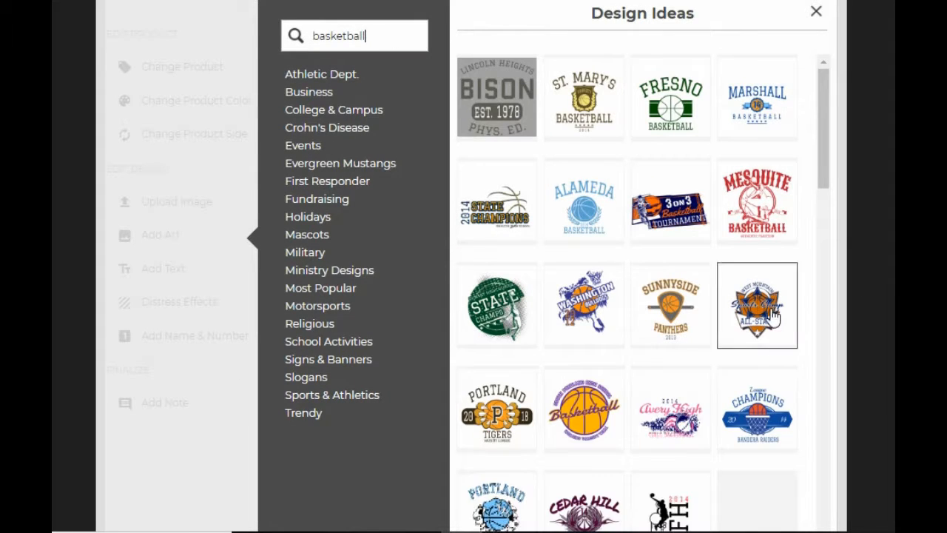
{"action": "scroll", "coordinate": [771, 314], "scroll_direction": "down", "scroll_amount": 7}
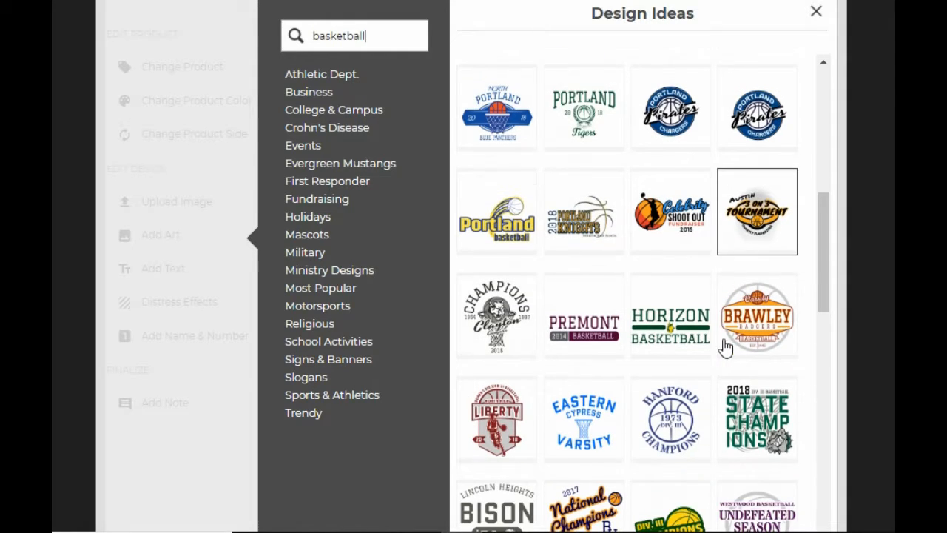
{"action": "scroll", "coordinate": [721, 355], "scroll_direction": "down", "scroll_amount": 3}
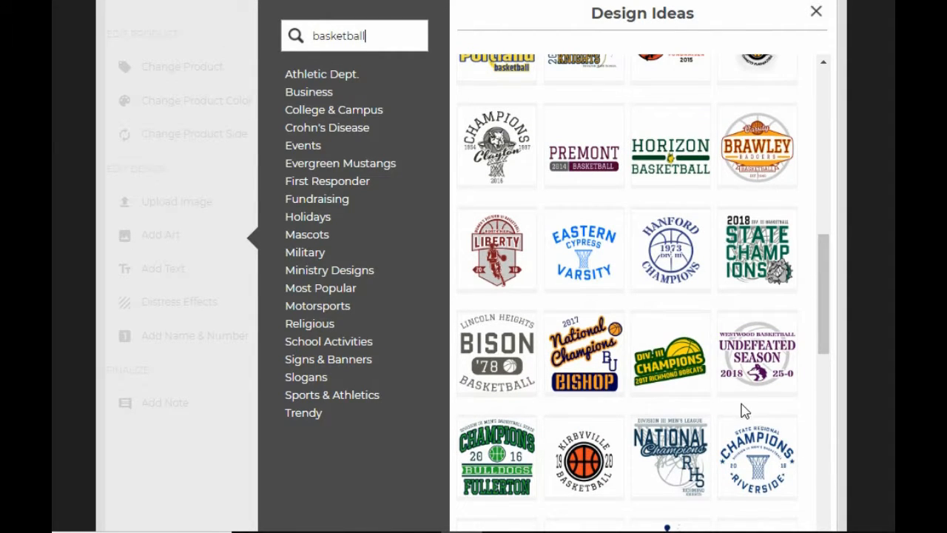
{"action": "scroll", "coordinate": [727, 398], "scroll_direction": "down", "scroll_amount": 1}
{"action": "left_click", "coordinate": [497, 361]}
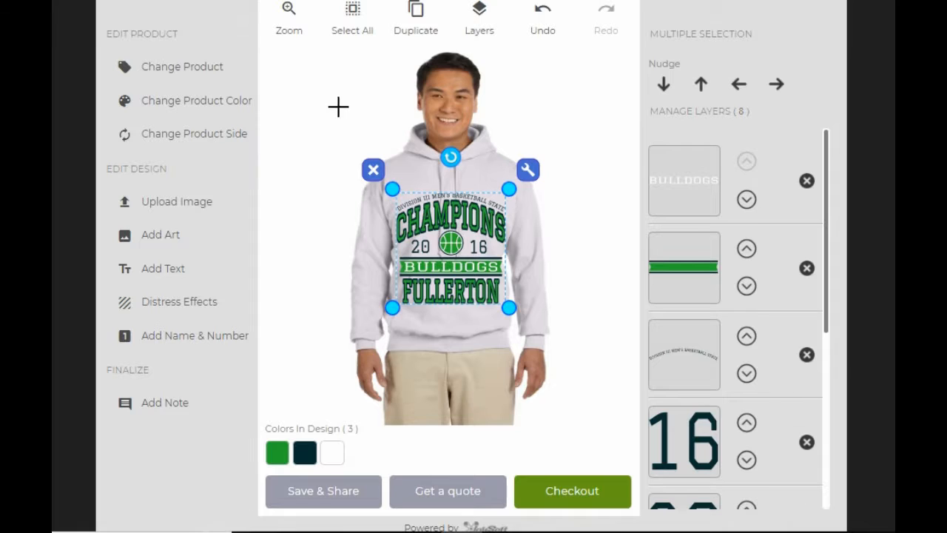
Step: Select the whole Champions template, and shrink it and move it higher on the hoodie's chest above the pocket
{"action": "left_click", "coordinate": [293, 31]}
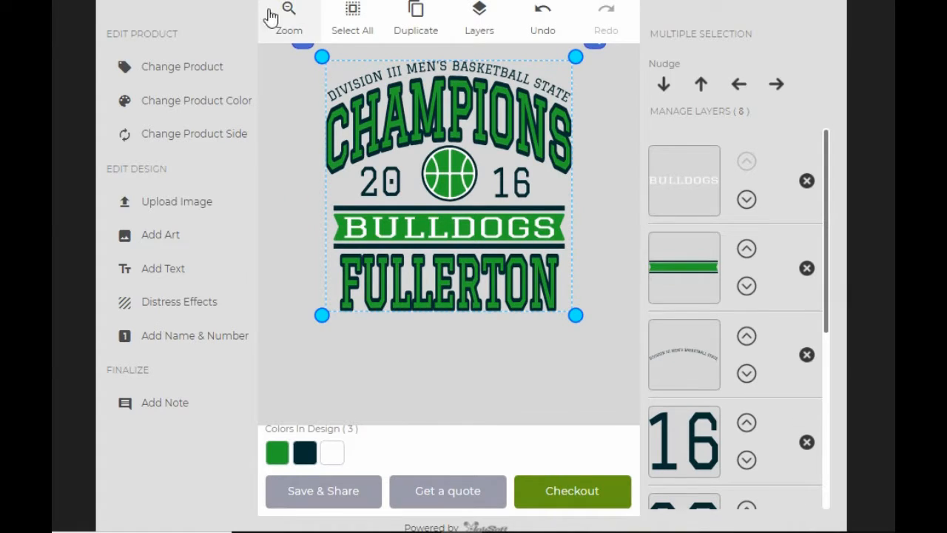
{"action": "left_click", "coordinate": [289, 18]}
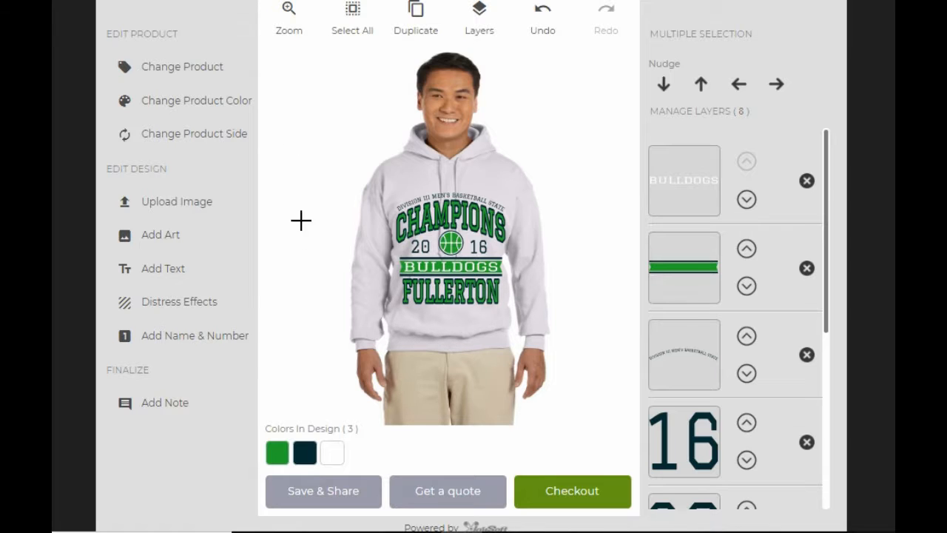
{"action": "left_click", "coordinate": [302, 28]}
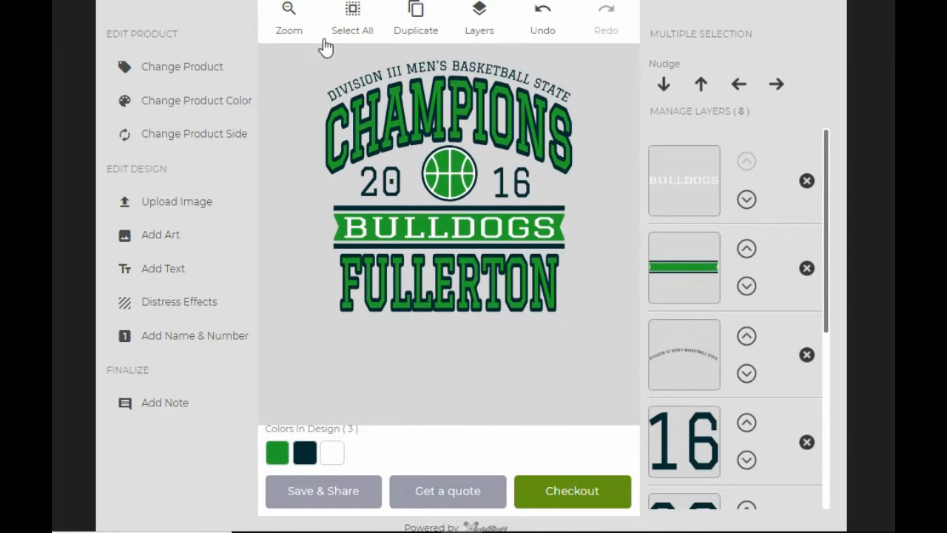
{"action": "left_click", "coordinate": [280, 18]}
{"action": "left_click", "coordinate": [352, 18]}
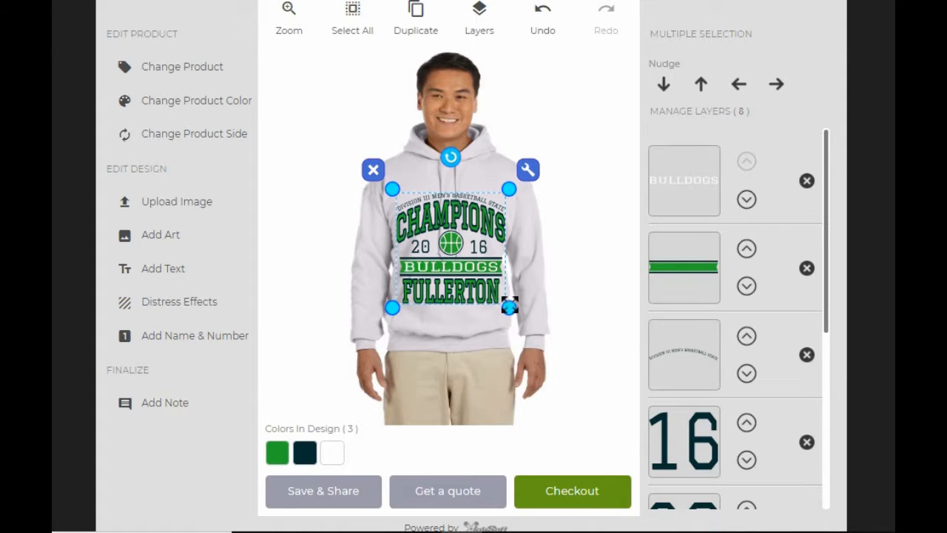
{"action": "left_click_drag", "start_coordinate": [509, 306], "coordinate": [497, 262]}
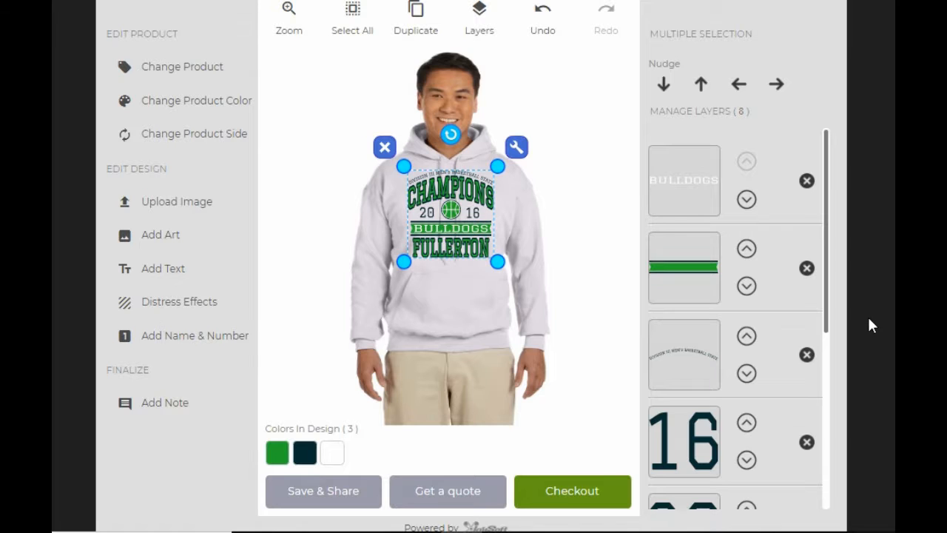
Step: Replace the banner text BULLDOGS with WILDCATS, and show the list of design layers
{"action": "left_click", "coordinate": [289, 22]}
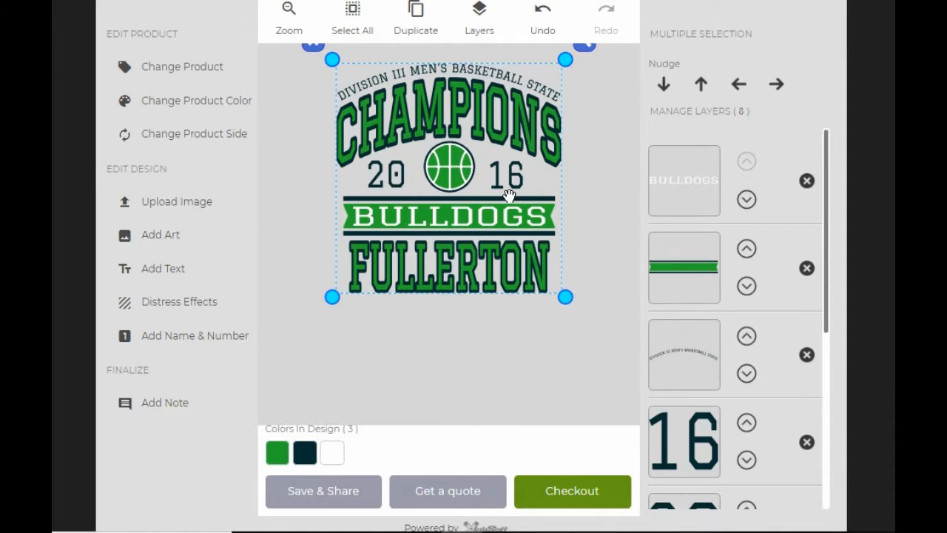
{"action": "left_click", "coordinate": [677, 191]}
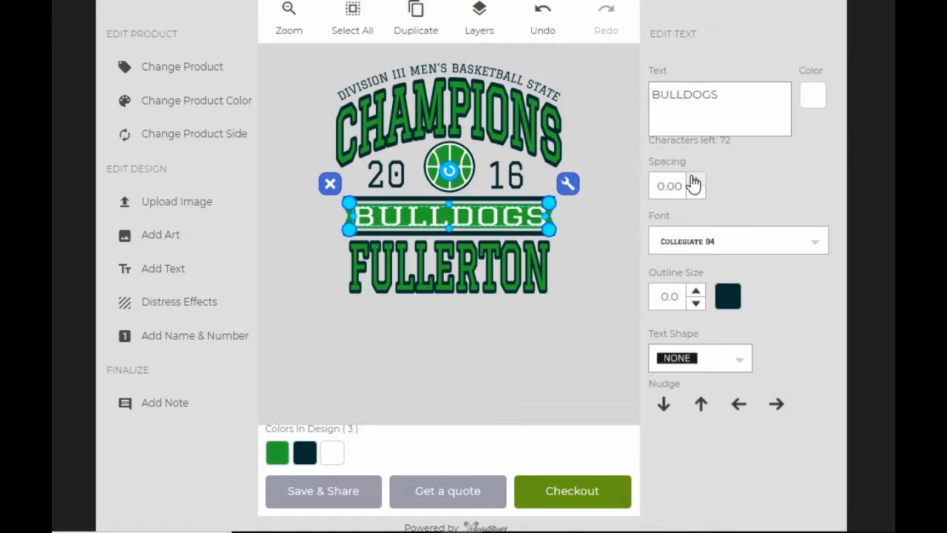
{"action": "double_click", "coordinate": [760, 95]}
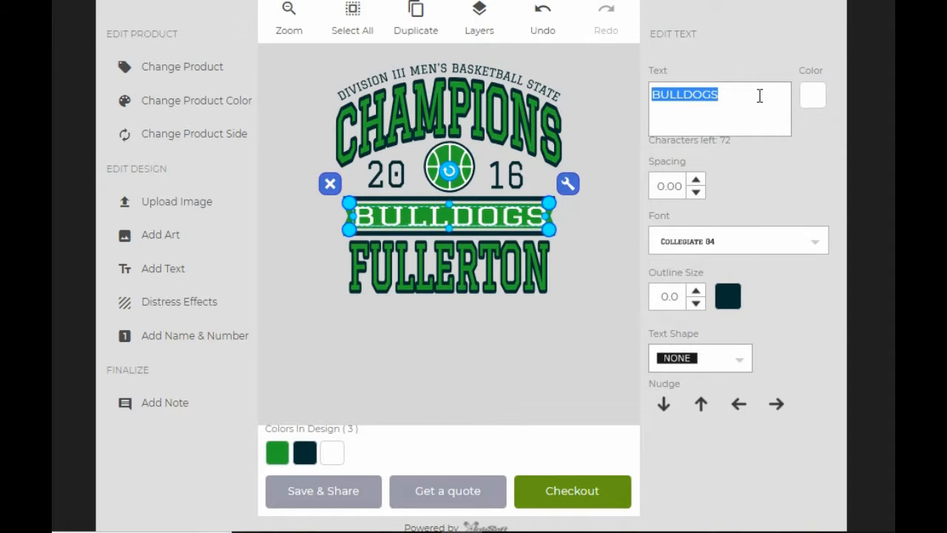
{"action": "type", "text": "wie"}
{"action": "key", "text": "BackSpace"}
{"action": "key", "text": "BackSpace"}
{"action": "key", "text": "BackSpace"}
{"action": "type", "text": "W"}
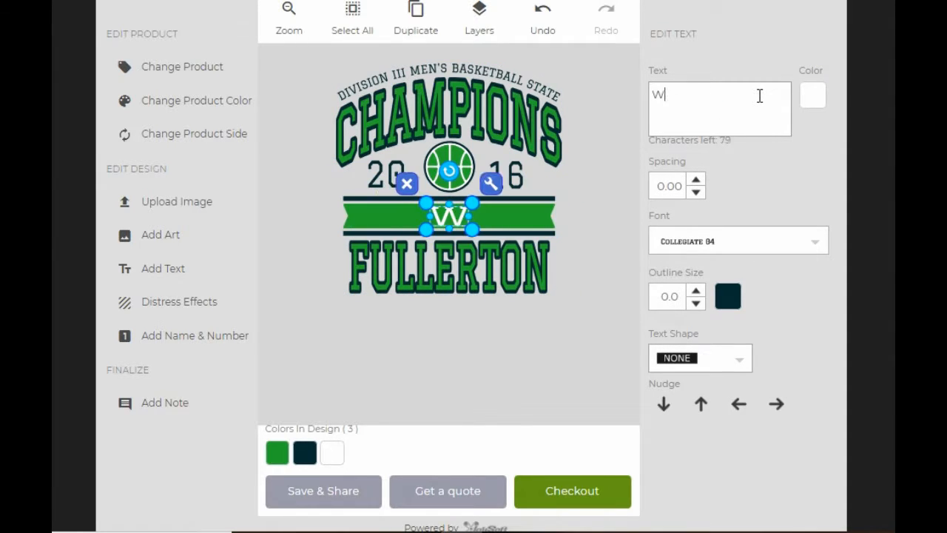
{"action": "type", "text": "ILDCATS"}
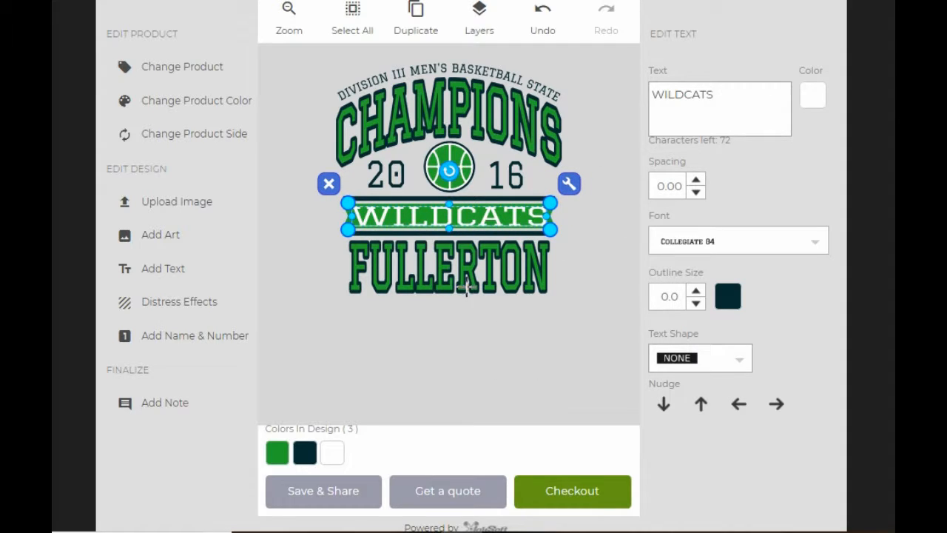
{"action": "left_click", "coordinate": [478, 22]}
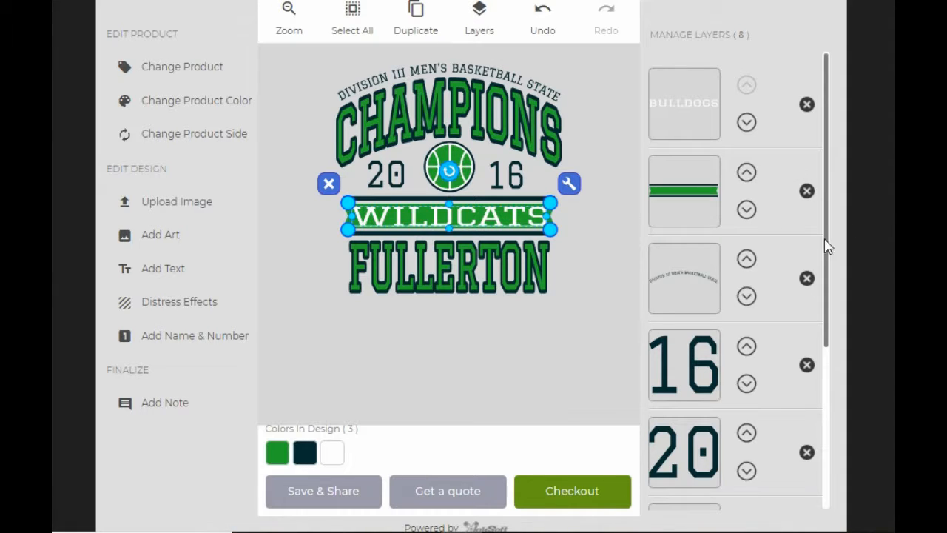
Step: Change the year's second half from 16 to 18 beside the basketball
{"action": "left_click_drag", "start_coordinate": [827, 250], "coordinate": [805, 371]}
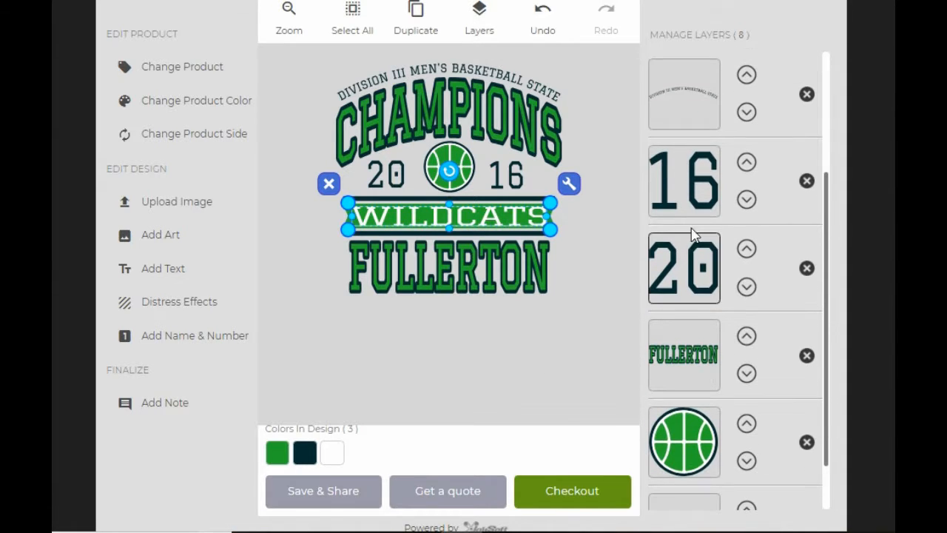
{"action": "left_click", "coordinate": [700, 198]}
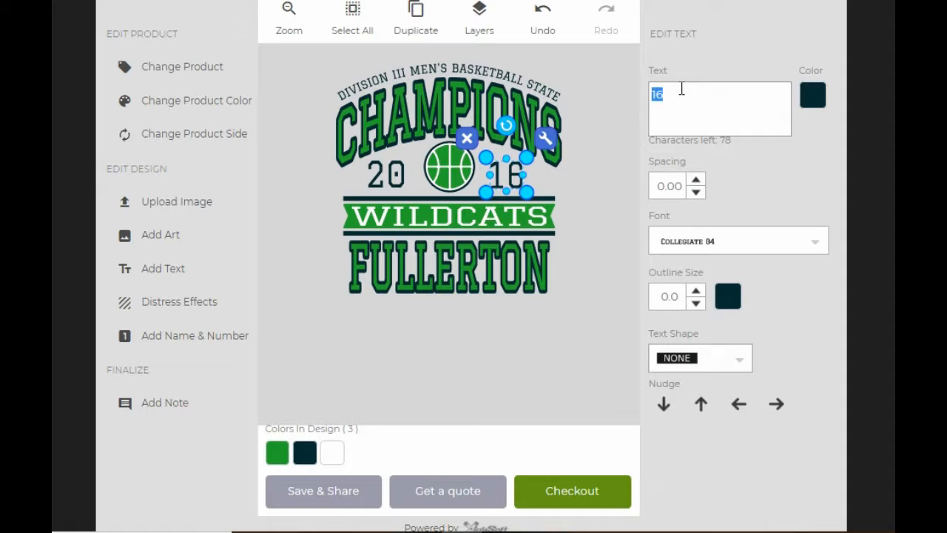
{"action": "type", "text": "18"}
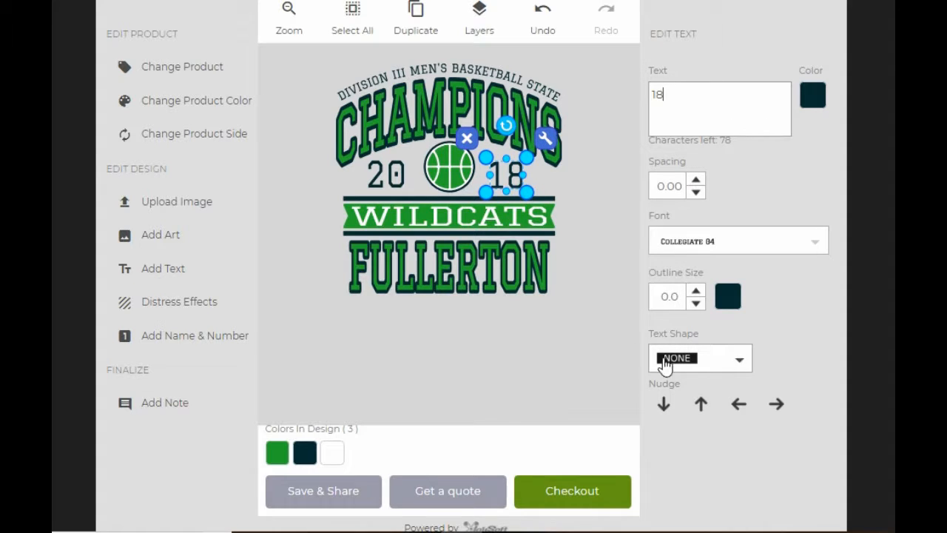
{"action": "left_click", "coordinate": [547, 326]}
Step: Replace the text FULLERTON below the banner with La Center
{"action": "left_click", "coordinate": [519, 284]}
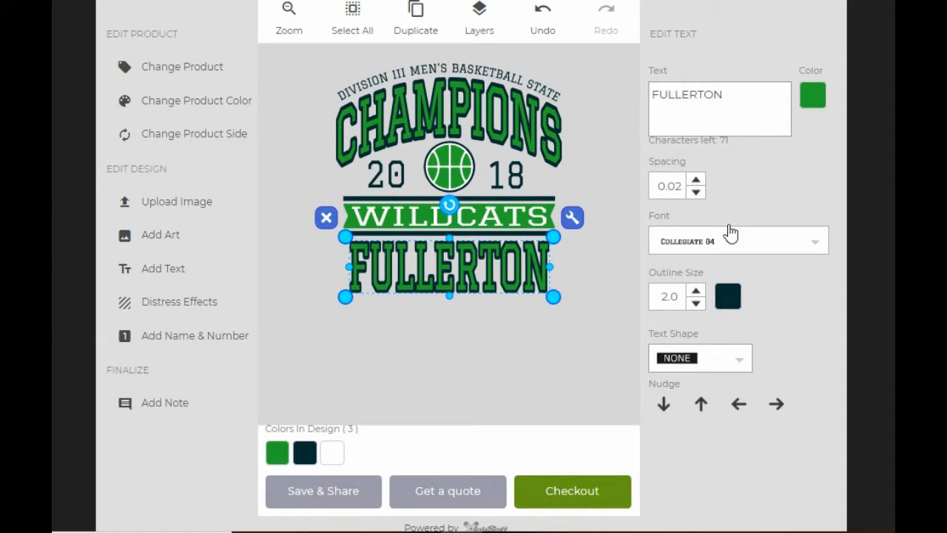
{"action": "triple_click", "coordinate": [753, 110]}
{"action": "type", "text": "lA"}
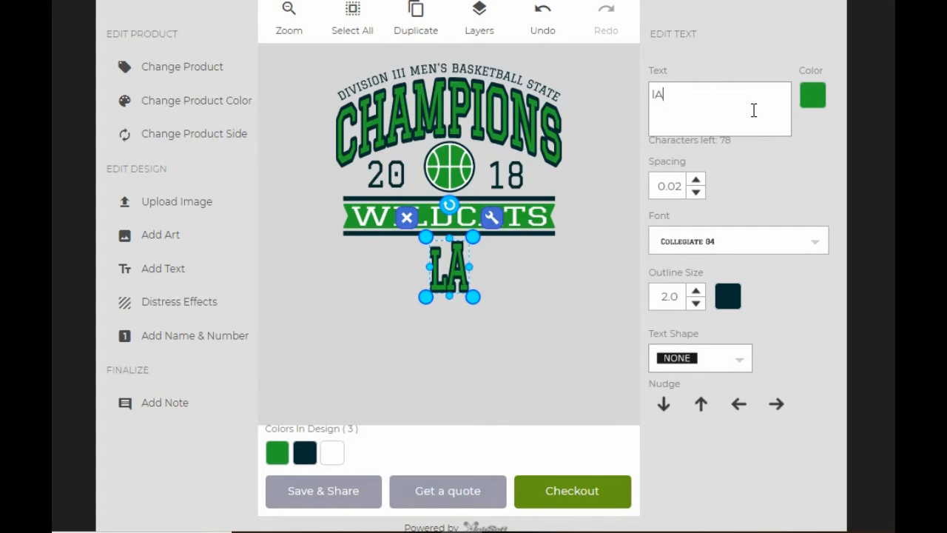
{"action": "key", "text": "BackSpace"}
{"action": "key", "text": "BackSpace"}
{"action": "type", "text": "La "}
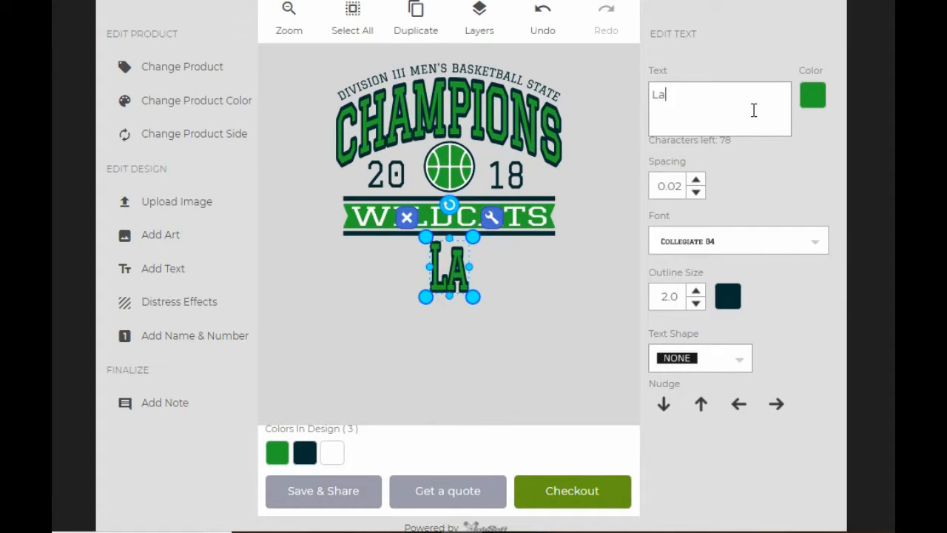
{"action": "type", "text": "Center"}
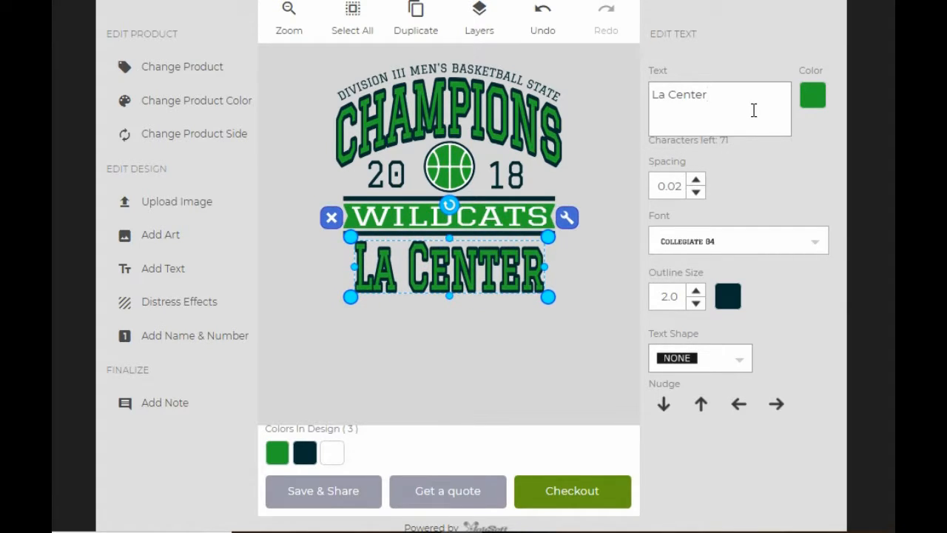
{"action": "left_click", "coordinate": [569, 362]}
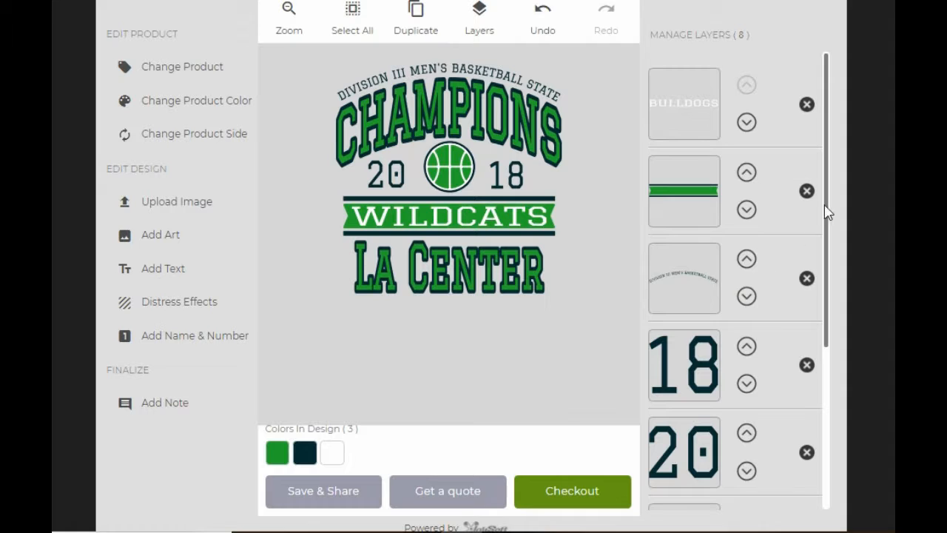
Step: Replace the large arched text CHAMPIONS with BASKETBALL
{"action": "left_click_drag", "start_coordinate": [826, 226], "coordinate": [816, 404]}
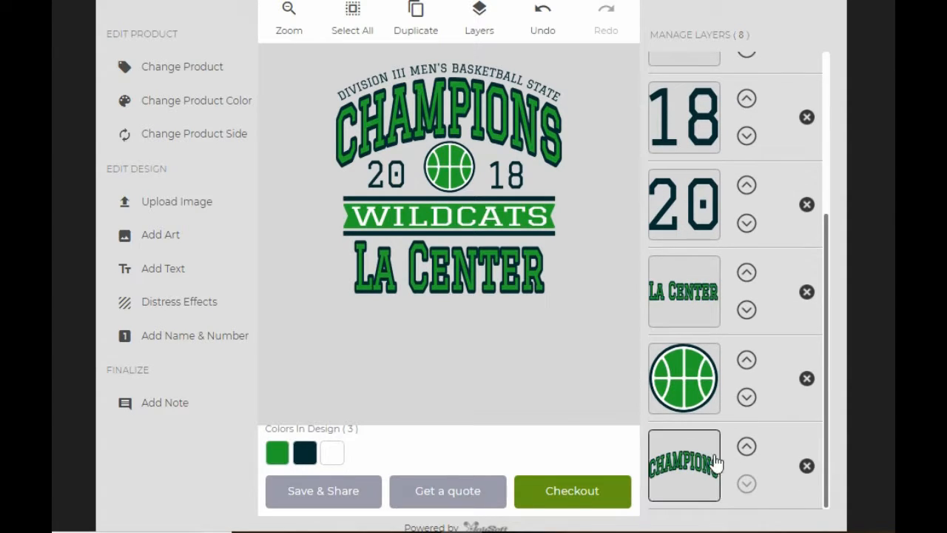
{"action": "left_click", "coordinate": [702, 455]}
{"action": "double_click", "coordinate": [771, 107]}
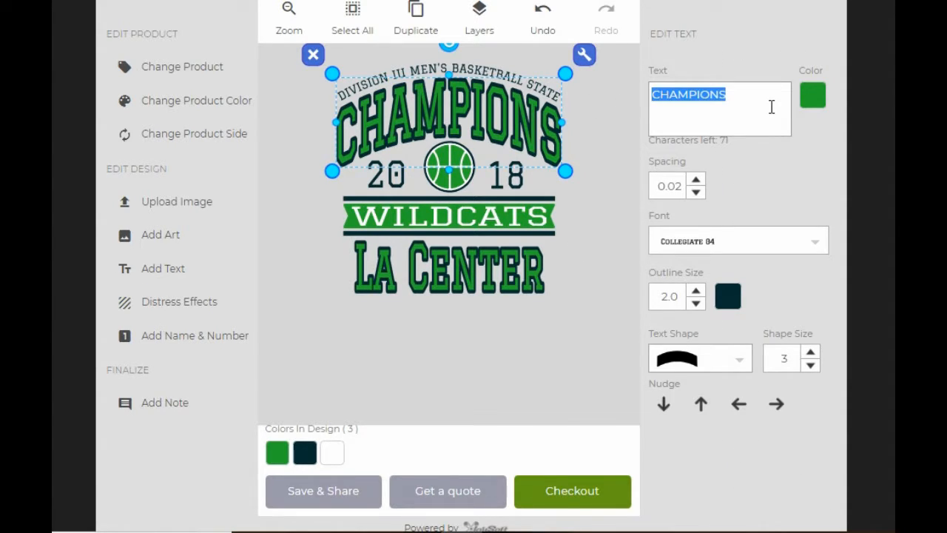
{"action": "type", "text": "baske"}
{"action": "key", "text": "BackSpace"}
{"action": "key", "text": "BackSpace"}
{"action": "key", "text": "BackSpace"}
{"action": "key", "text": "BackSpace"}
{"action": "key", "text": "BackSpace"}
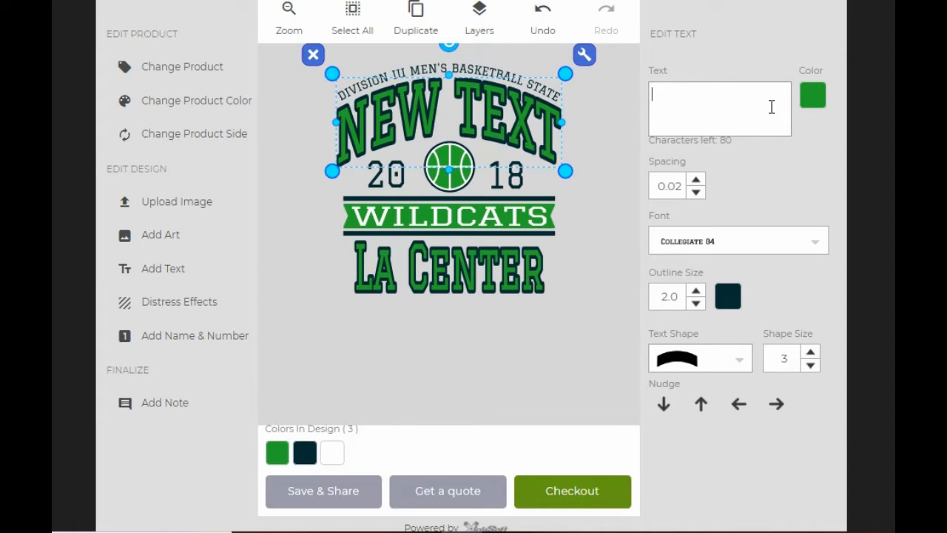
{"action": "type", "text": "BASKETBA"}
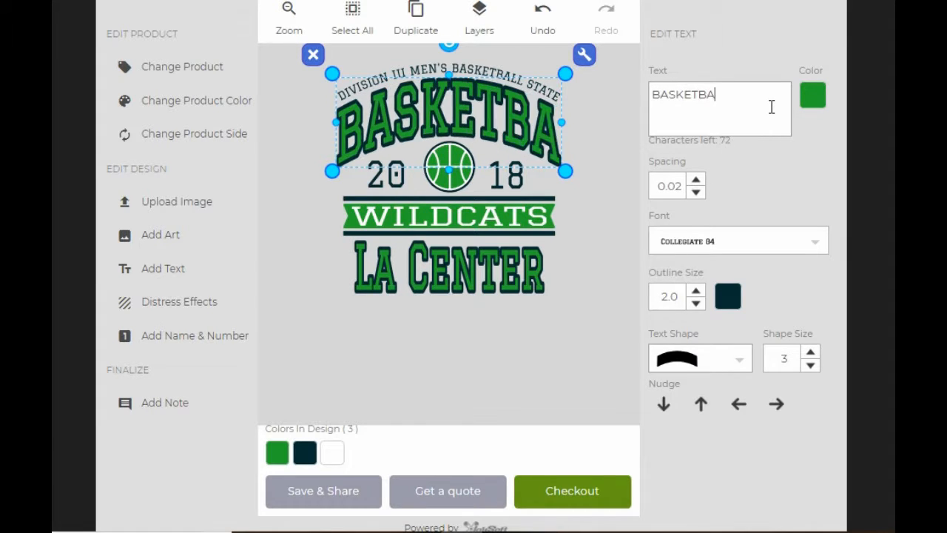
{"action": "type", "text": "LL"}
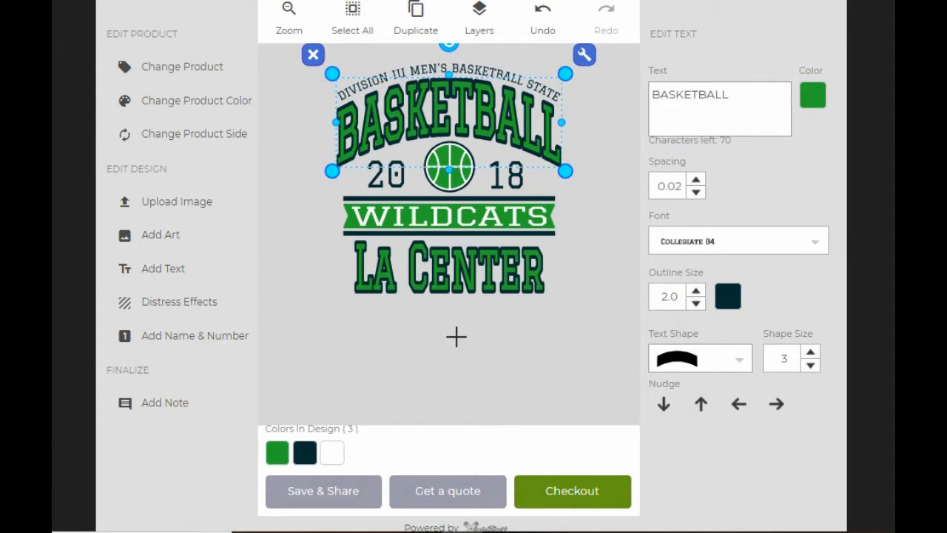
{"action": "left_click", "coordinate": [454, 334]}
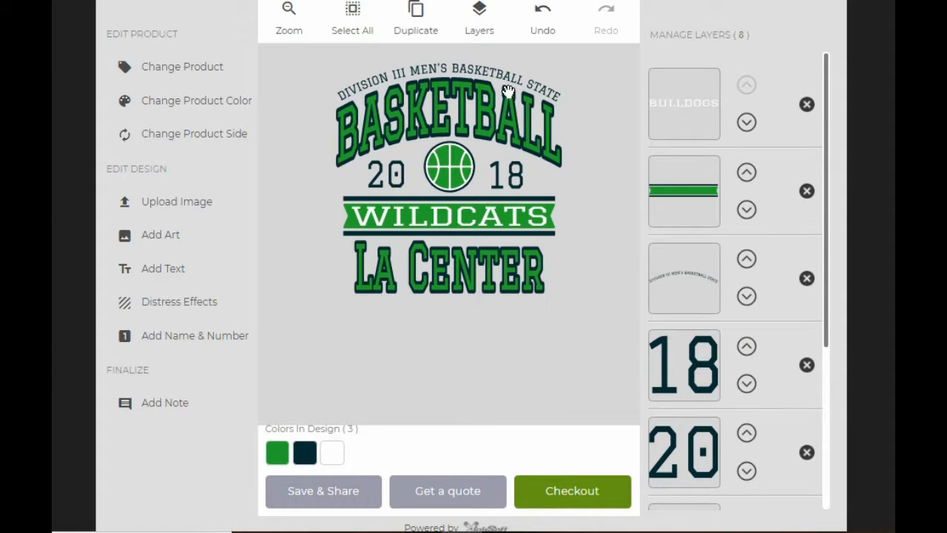
Step: Try the wording DESIRE DRIVE in the small arched line above BASKETBALL, and clear it again
{"action": "left_click", "coordinate": [682, 279]}
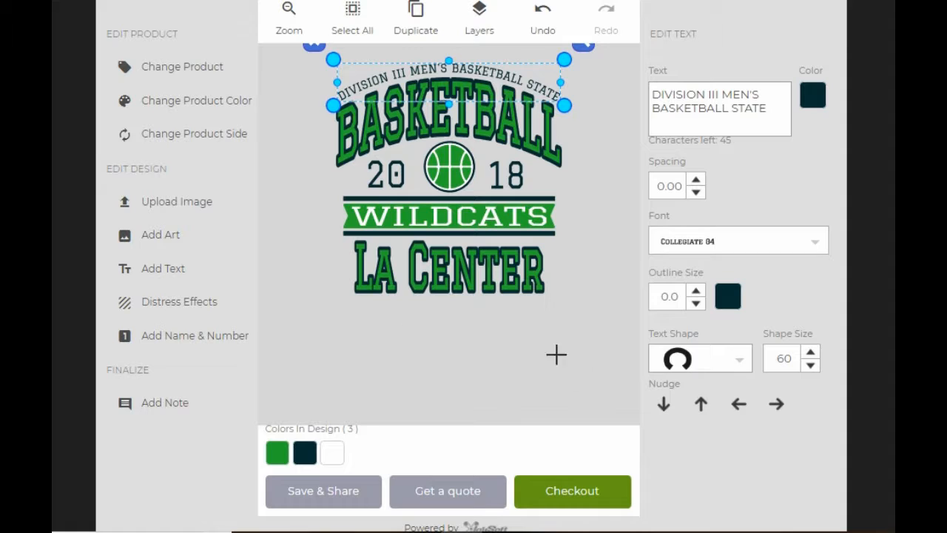
{"action": "triple_click", "coordinate": [786, 108]}
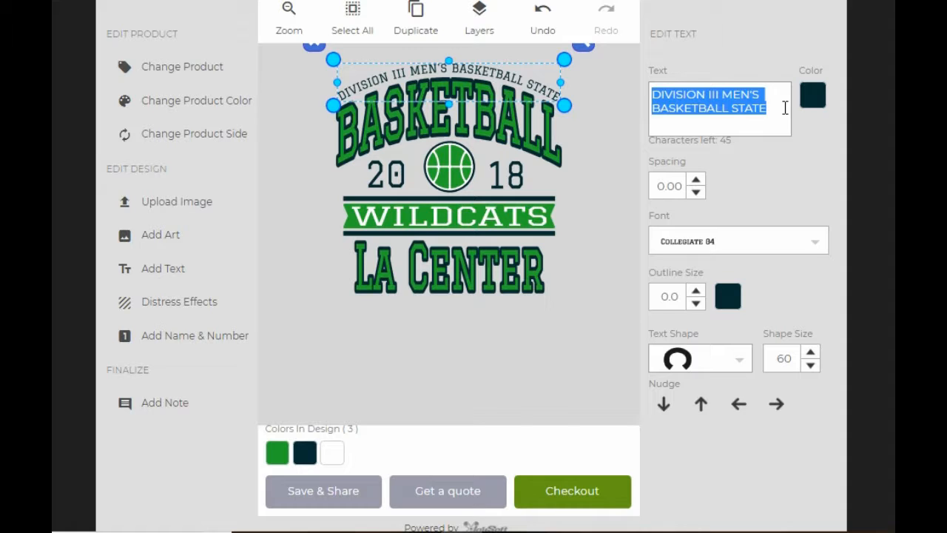
{"action": "type", "text": "DESIRE"}
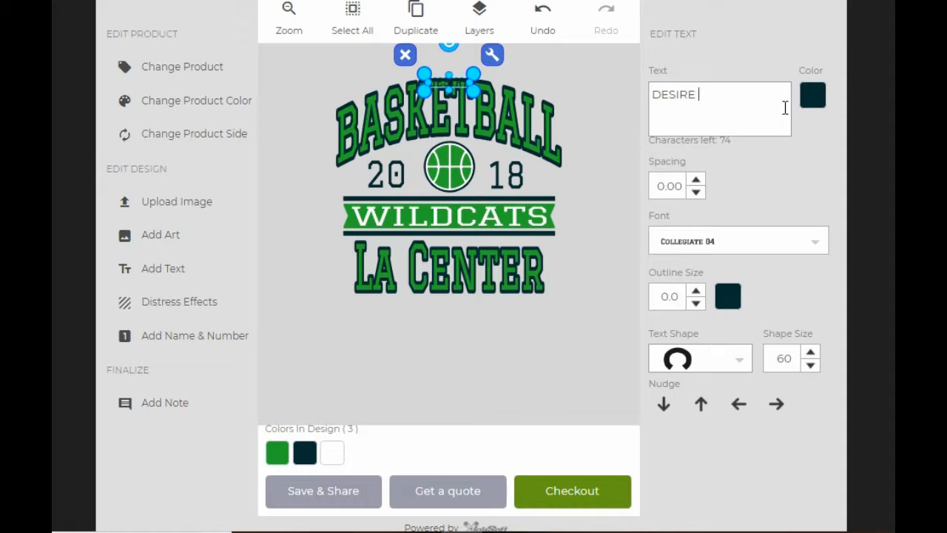
{"action": "type", "text": " DRIVE"}
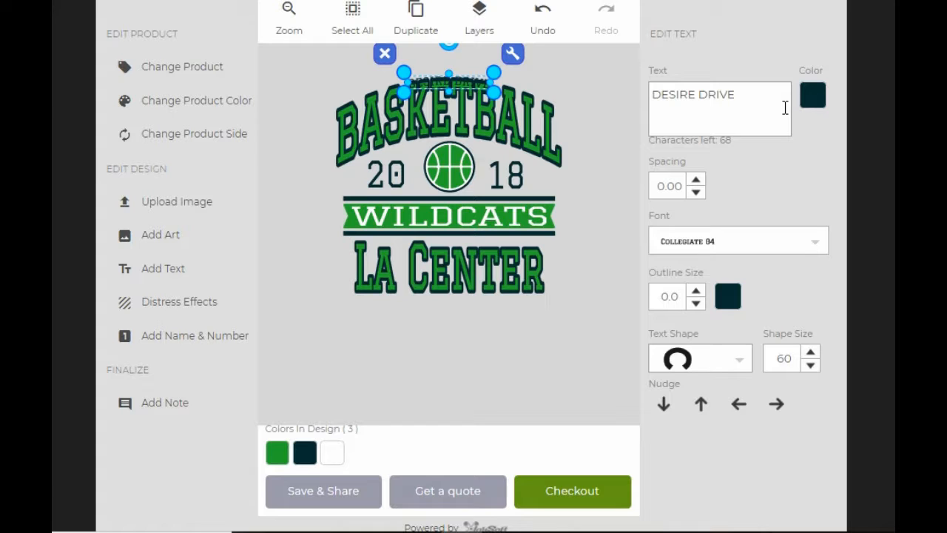
{"action": "key", "text": "BackSpace"}
{"action": "key", "text": "BackSpace"}
{"action": "key", "text": "BackSpace"}
{"action": "key", "text": "BackSpace"}
{"action": "key", "text": "BackSpace"}
{"action": "key", "text": "BackSpace"}
{"action": "key", "text": "BackSpace"}
{"action": "key", "text": "BackSpace"}
{"action": "key", "text": "BackSpace"}
{"action": "key", "text": "BackSpace"}
{"action": "key", "text": "BackSpace"}
{"action": "key", "text": "BackSpace"}
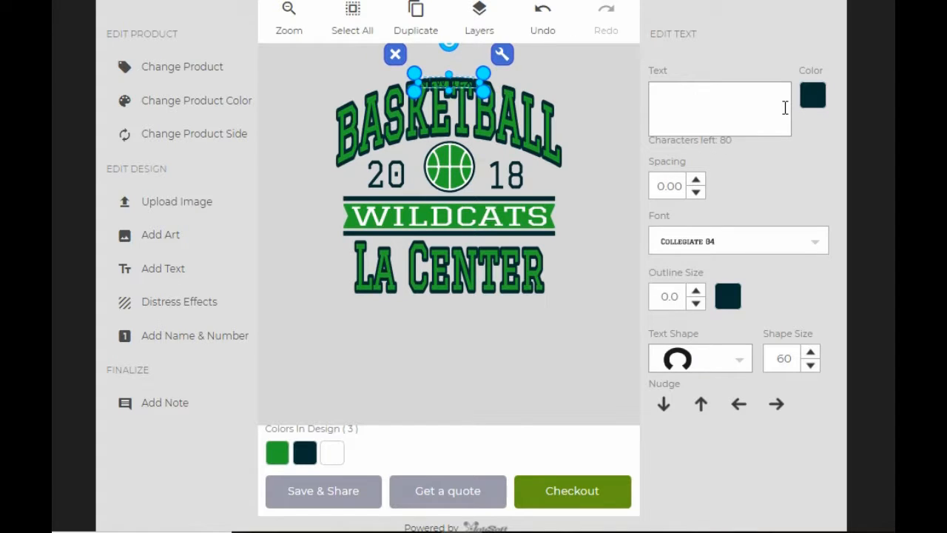
Step: Set the small arched line above BASKETBALL to TO BE THE BEST YOU NEED TO PRACTICE
{"action": "type", "text": "TO BE"}
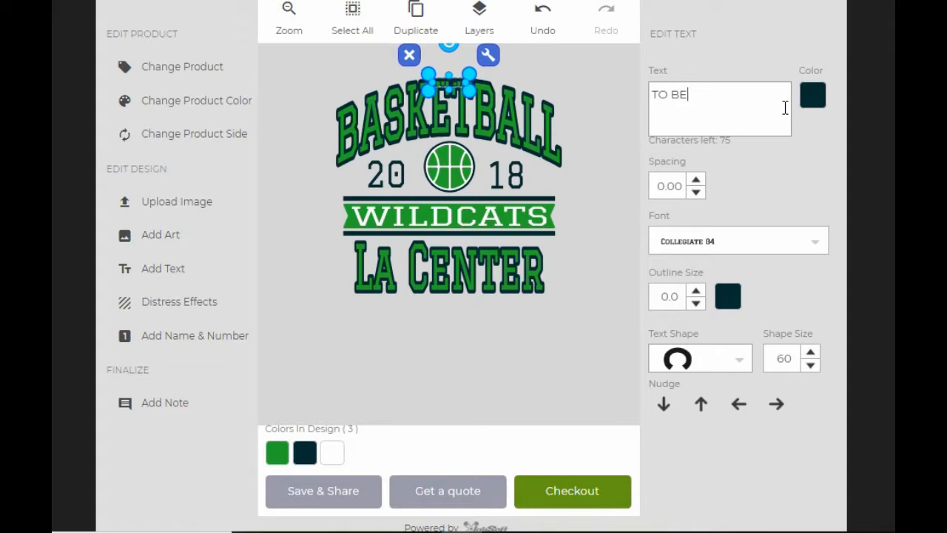
{"action": "type", "text": " THE BEST"}
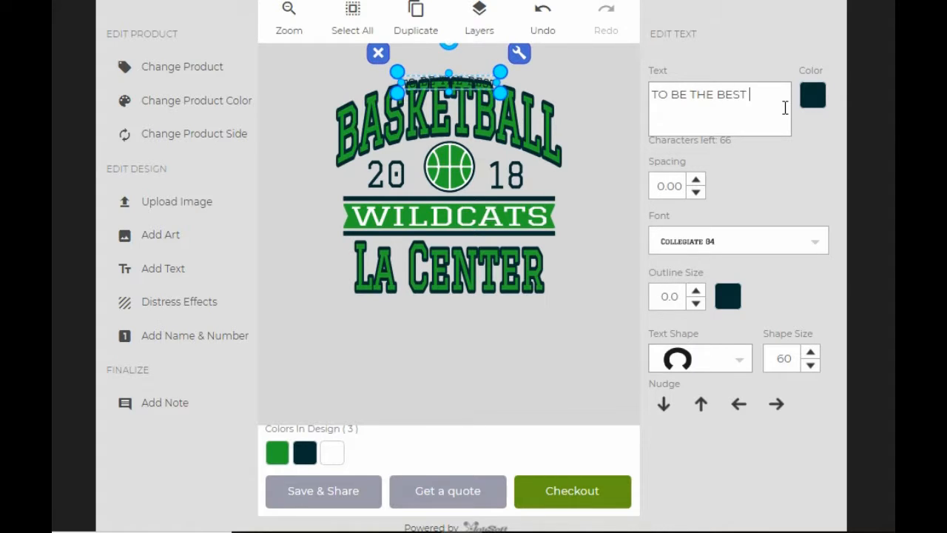
{"action": "type", "text": " YOU NEED TO PR"}
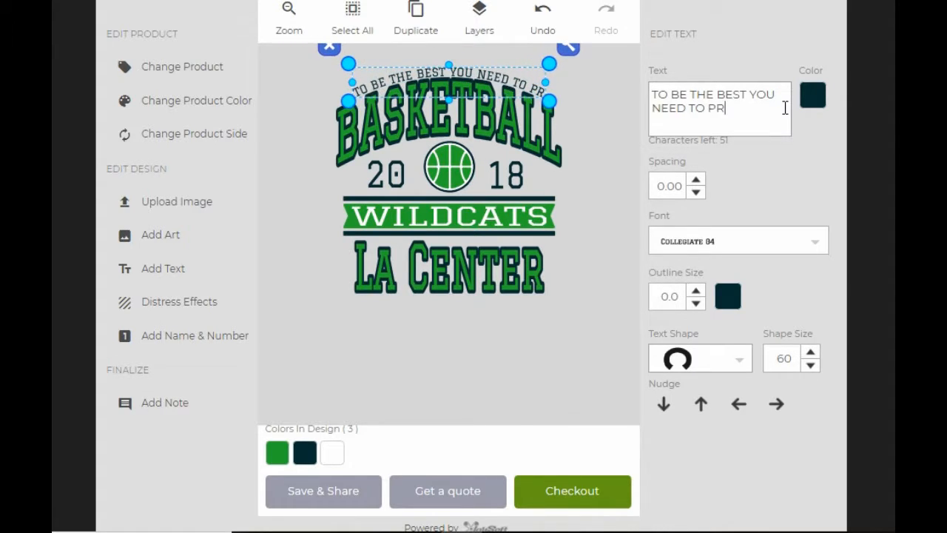
{"action": "type", "text": "ACTICE"}
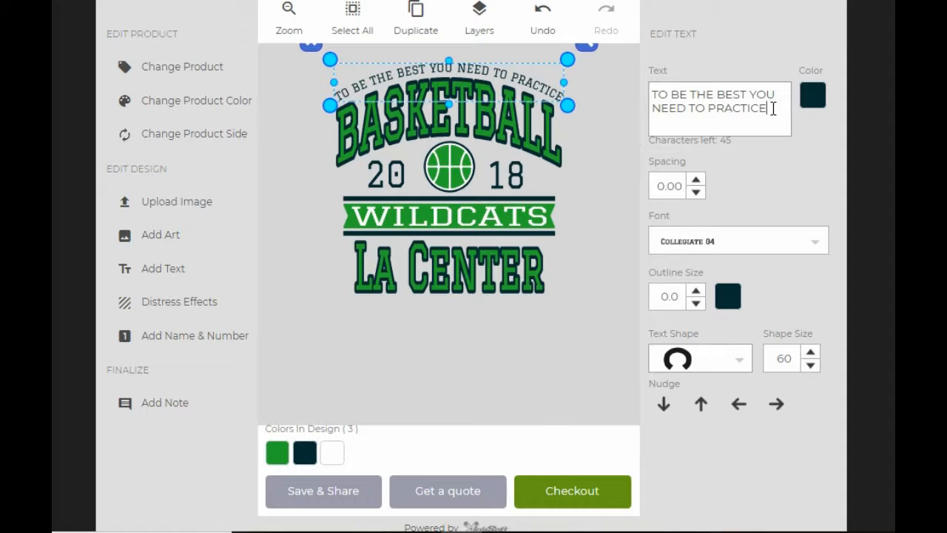
{"action": "left_click", "coordinate": [552, 362]}
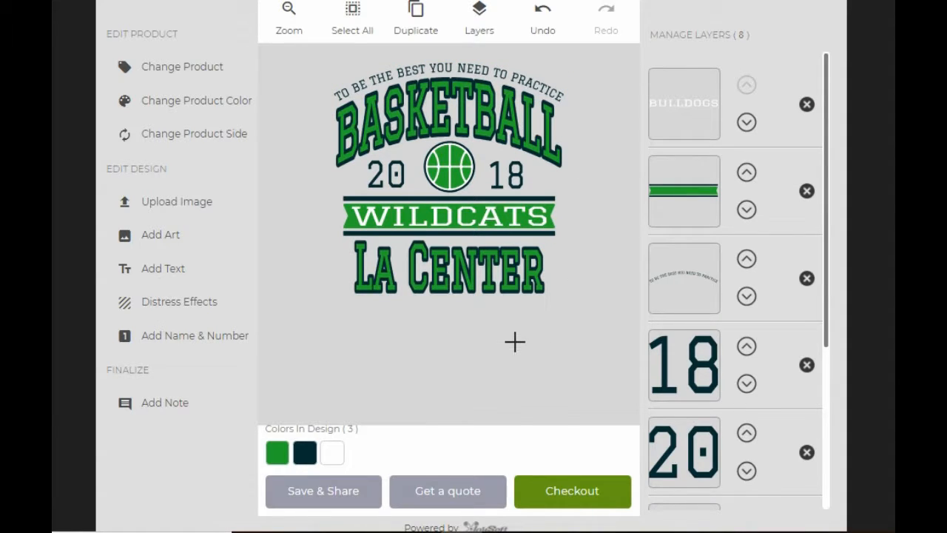
Step: Delete the small arched tagline above BASKETBALL from the design
{"action": "left_click", "coordinate": [707, 273]}
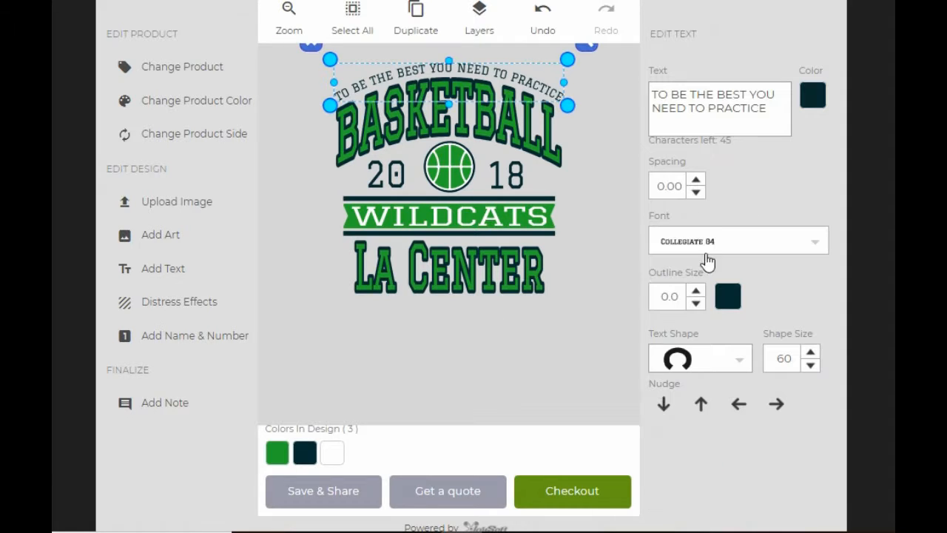
{"action": "left_click_drag", "start_coordinate": [661, 94], "coordinate": [812, 127]}
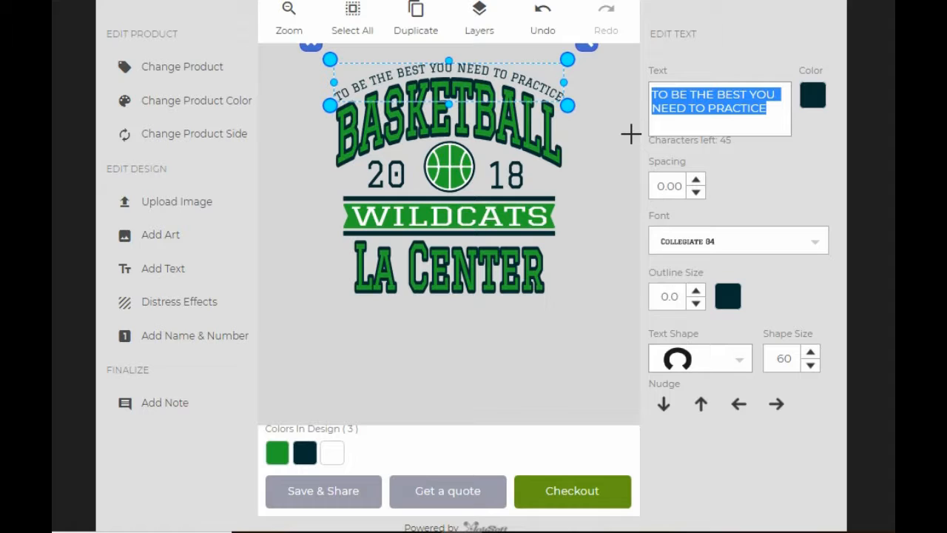
{"action": "left_click", "coordinate": [312, 50]}
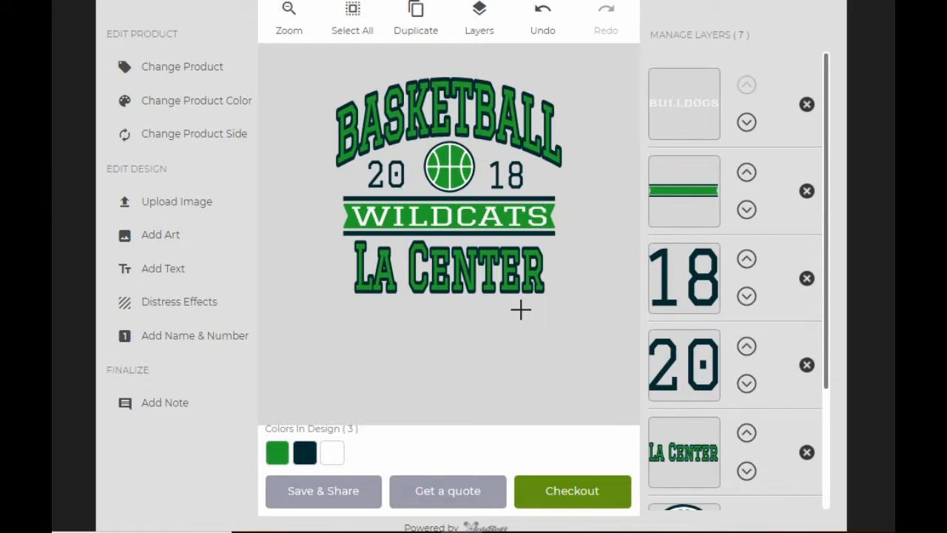
Step: Recolor the design by replacing the dark navy with royal blue and the green with medium gray
{"action": "left_click", "coordinate": [310, 455]}
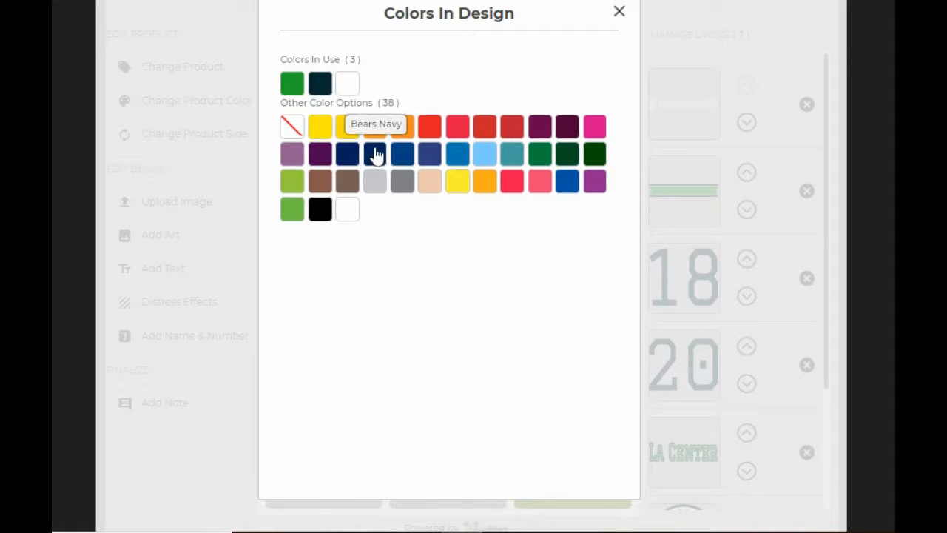
{"action": "left_click", "coordinate": [406, 153]}
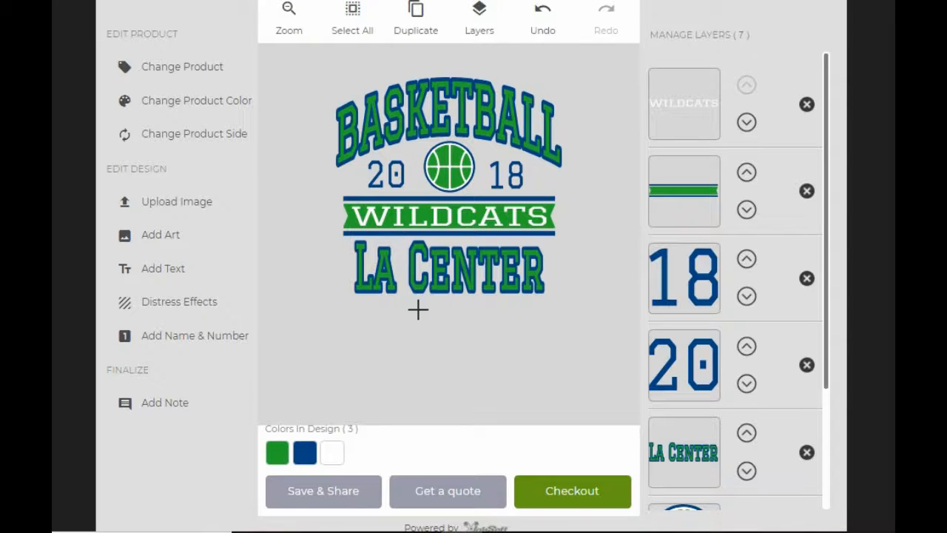
{"action": "left_click", "coordinate": [276, 454]}
{"action": "left_click", "coordinate": [400, 186]}
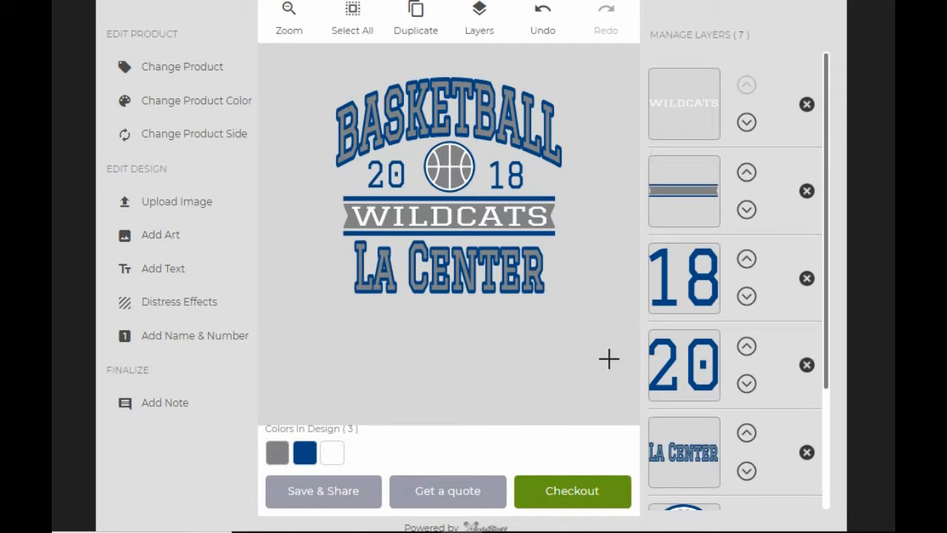
Step: Save the design under the name Lacenter basketballD
{"action": "left_click", "coordinate": [348, 492]}
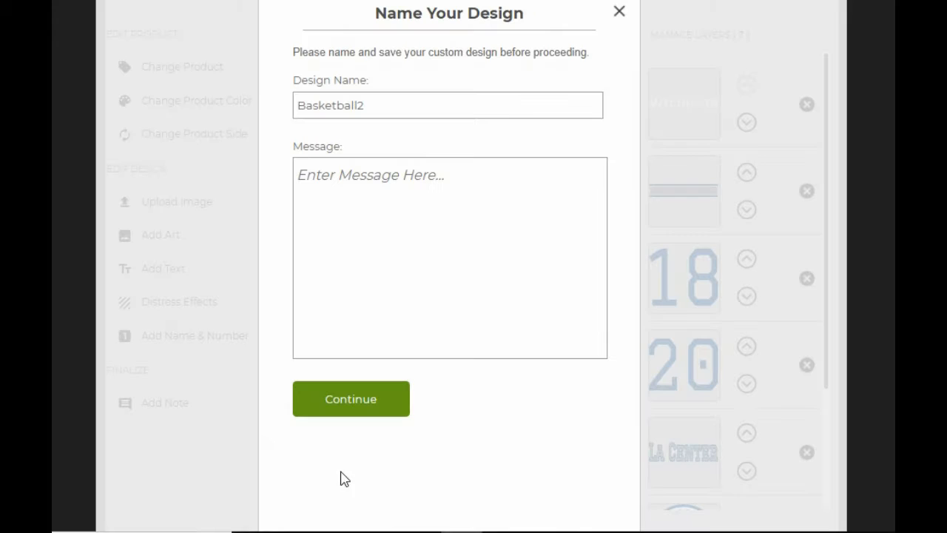
{"action": "left_click", "coordinate": [406, 97]}
{"action": "key", "text": "ctrl+a"}
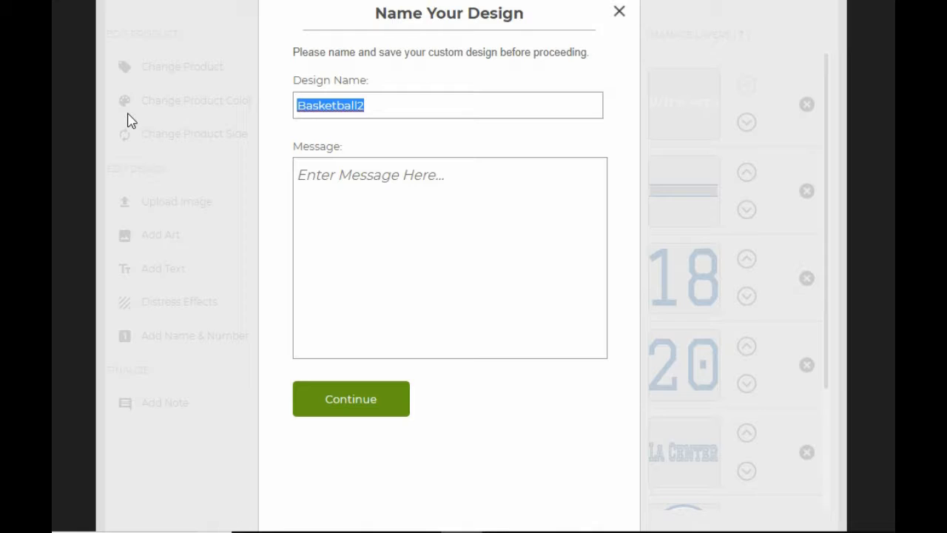
{"action": "type", "text": "IA"}
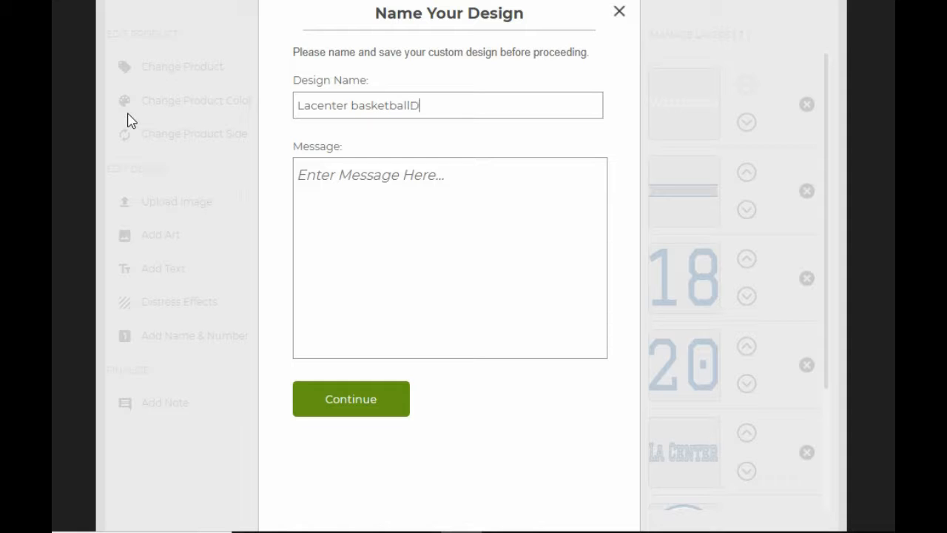
{"action": "key", "text": "Return"}
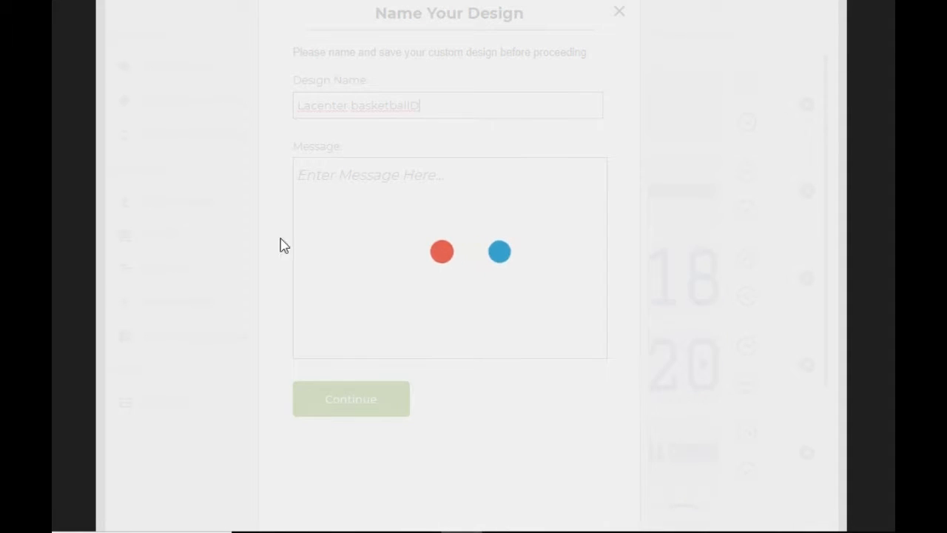
Step: Share the saved design by e-mail with the stored recipient's address and name, and return to the design
{"action": "left_click", "coordinate": [280, 172]}
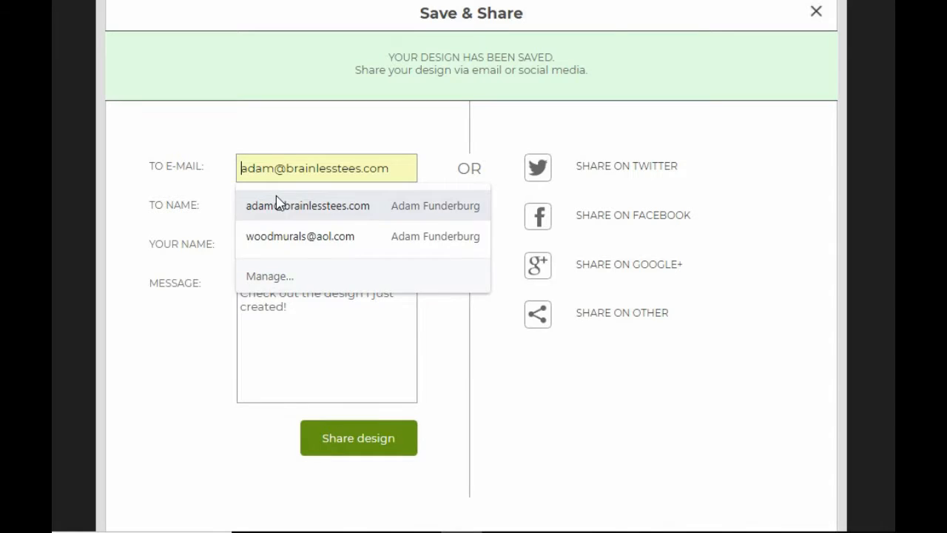
{"action": "left_click", "coordinate": [278, 205]}
{"action": "left_click", "coordinate": [375, 424]}
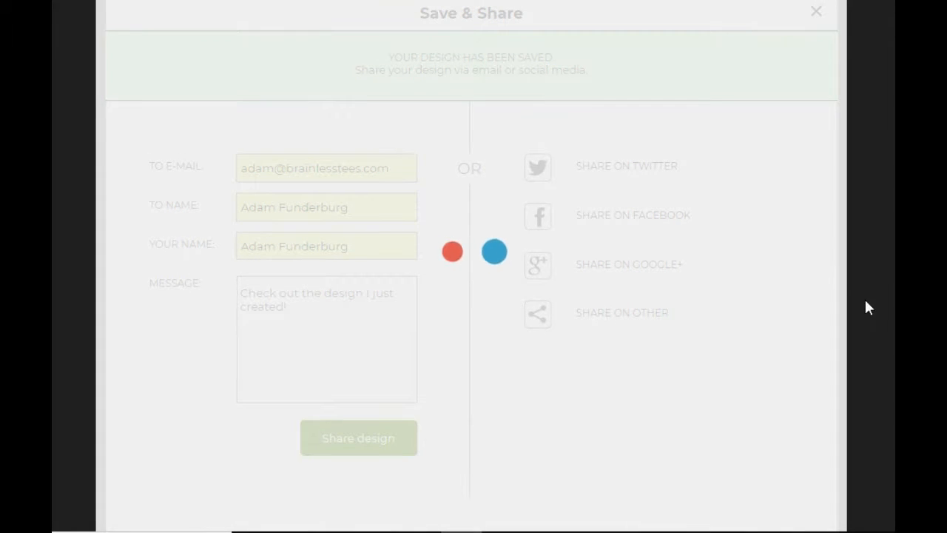
{"action": "left_click", "coordinate": [816, 13]}
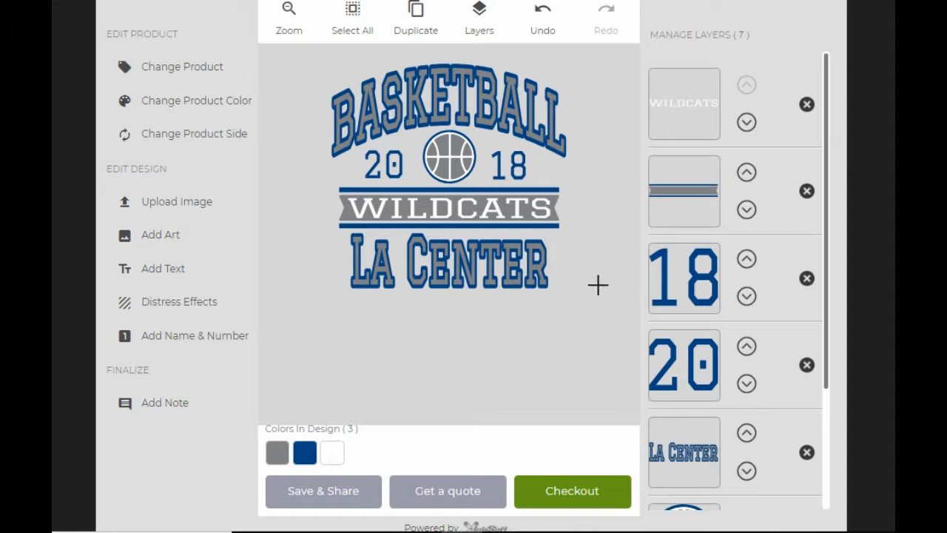
Step: Load the Westwood Basketball Undefeated Season template from the basketball design ideas
{"action": "left_click", "coordinate": [172, 238]}
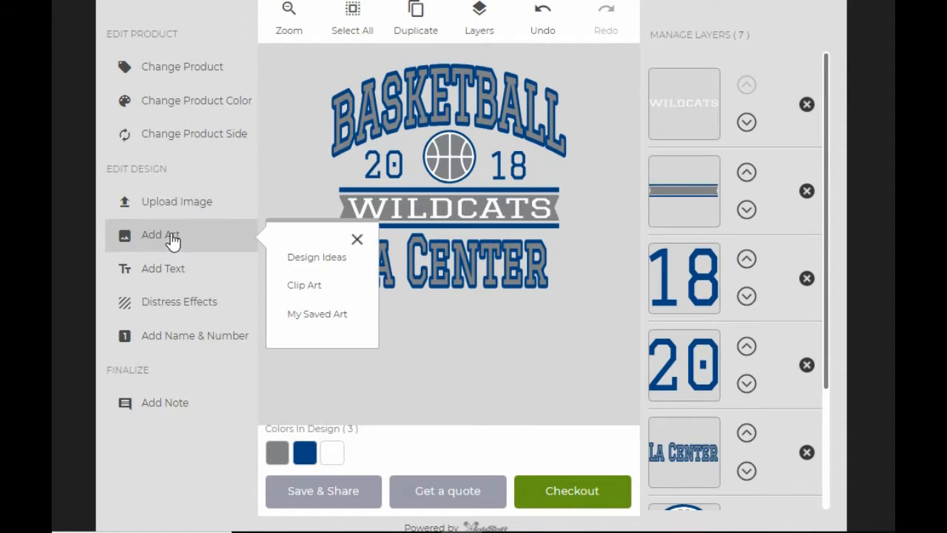
{"action": "left_click", "coordinate": [345, 260]}
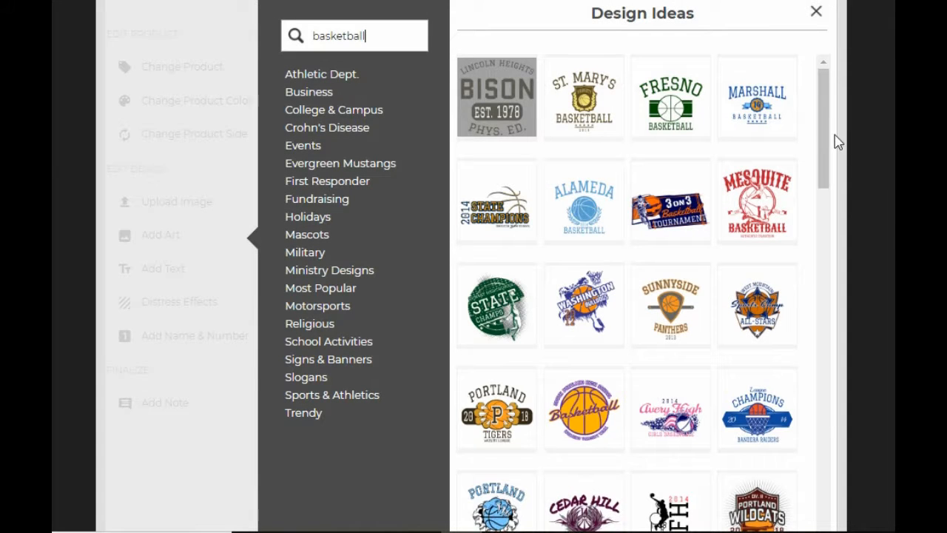
{"action": "left_click_drag", "start_coordinate": [822, 144], "coordinate": [811, 319]}
{"action": "left_click", "coordinate": [747, 238]}
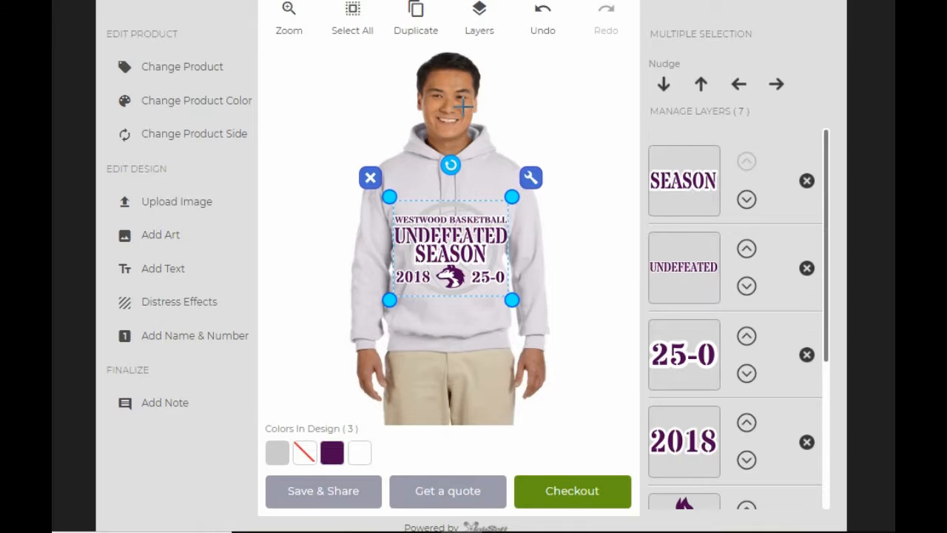
Step: Shrink the whole Westwood Basketball design slightly and move it up onto the hoodie's chest
{"action": "left_click", "coordinate": [296, 33]}
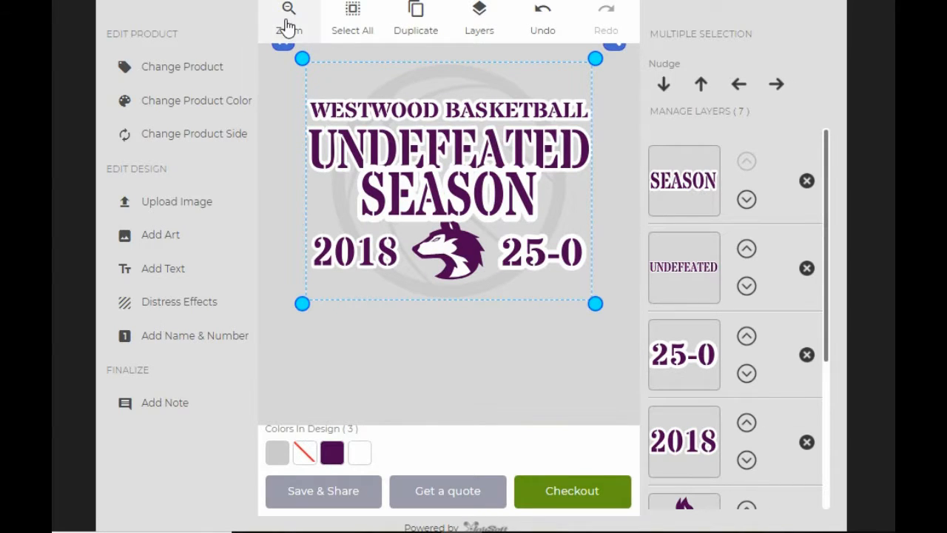
{"action": "left_click", "coordinate": [289, 28]}
{"action": "left_click", "coordinate": [351, 26]}
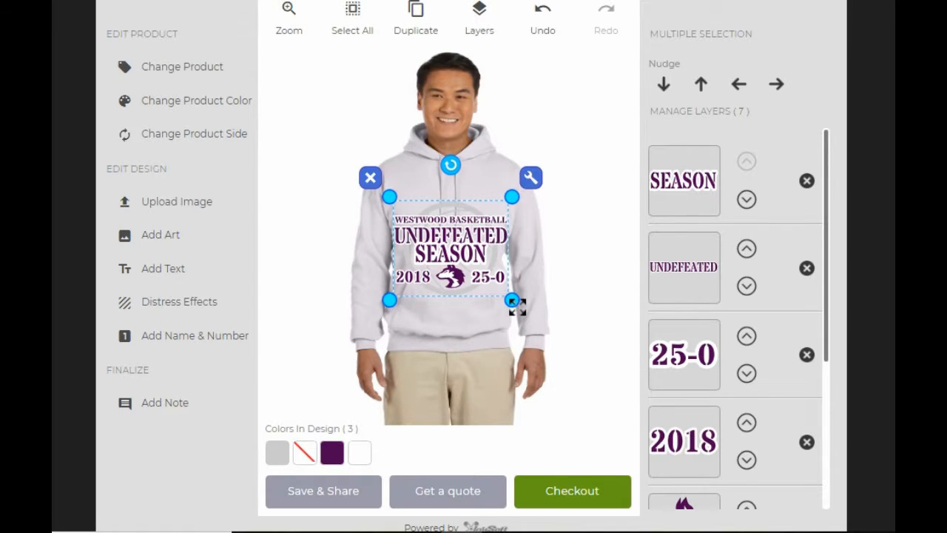
{"action": "left_click_drag", "start_coordinate": [515, 305], "coordinate": [502, 290]}
{"action": "left_click_drag", "start_coordinate": [439, 268], "coordinate": [438, 235]}
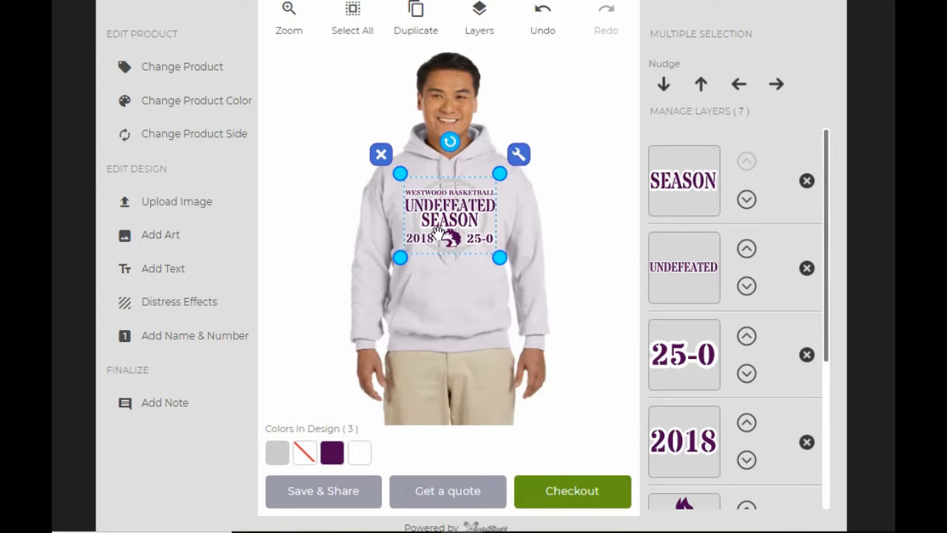
Step: Replace the 25-0 text beside the husky head with 2019
{"action": "left_click", "coordinate": [289, 22]}
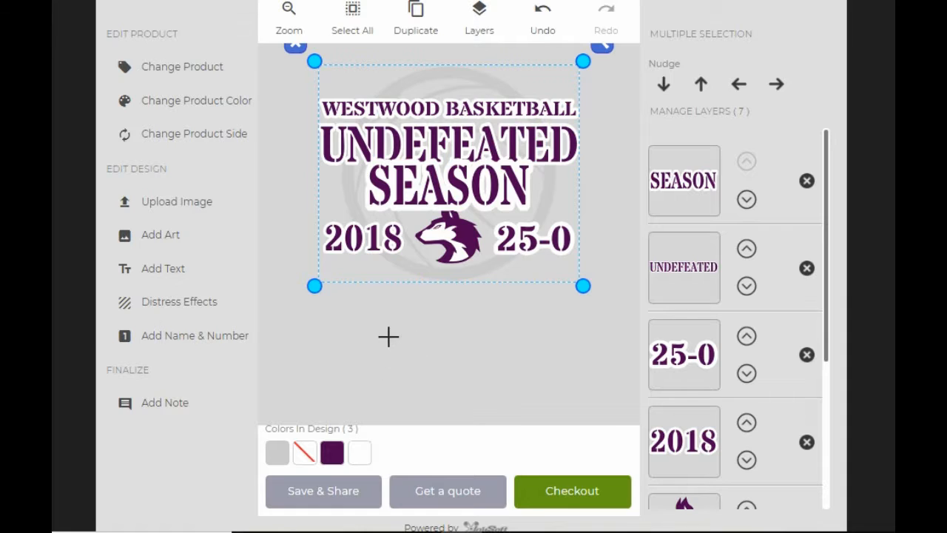
{"action": "left_click", "coordinate": [688, 437]}
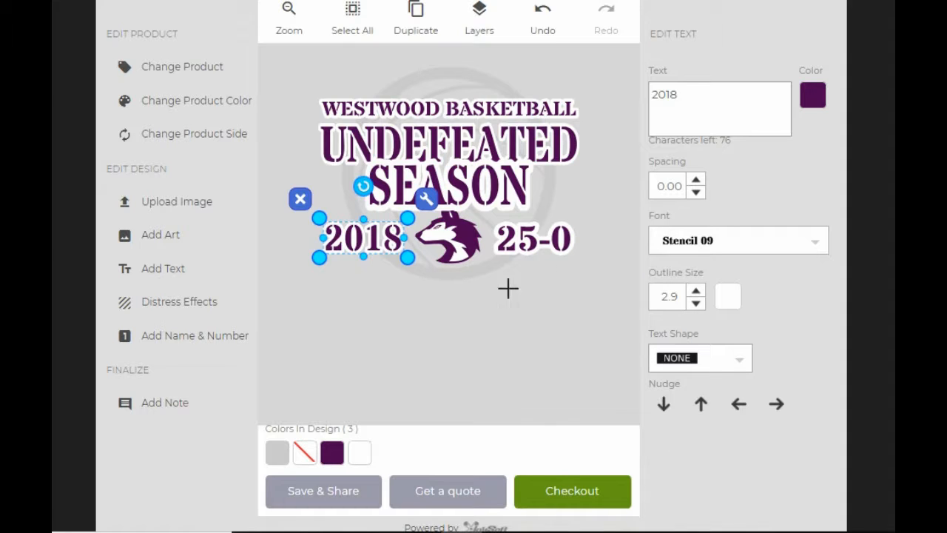
{"action": "left_click", "coordinate": [518, 237]}
{"action": "triple_click", "coordinate": [698, 97]}
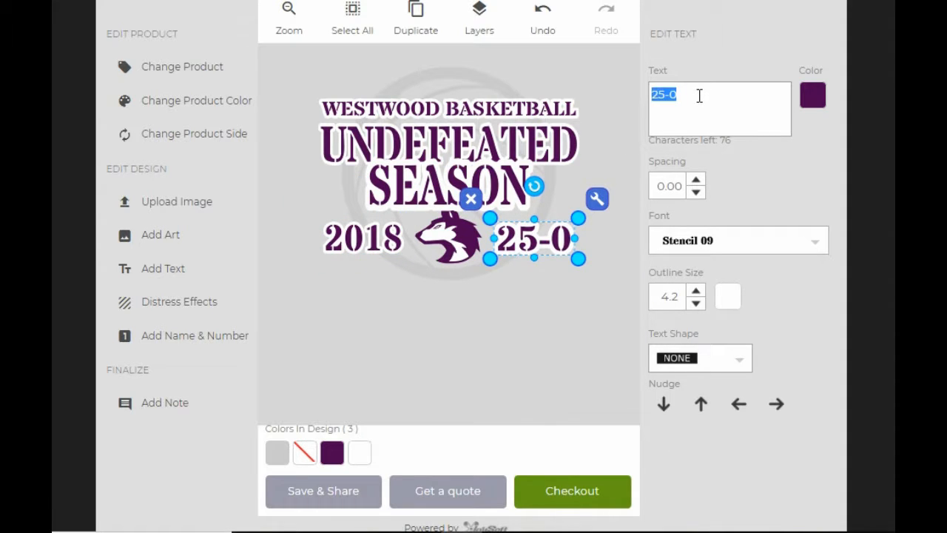
{"action": "type", "text": "2019"}
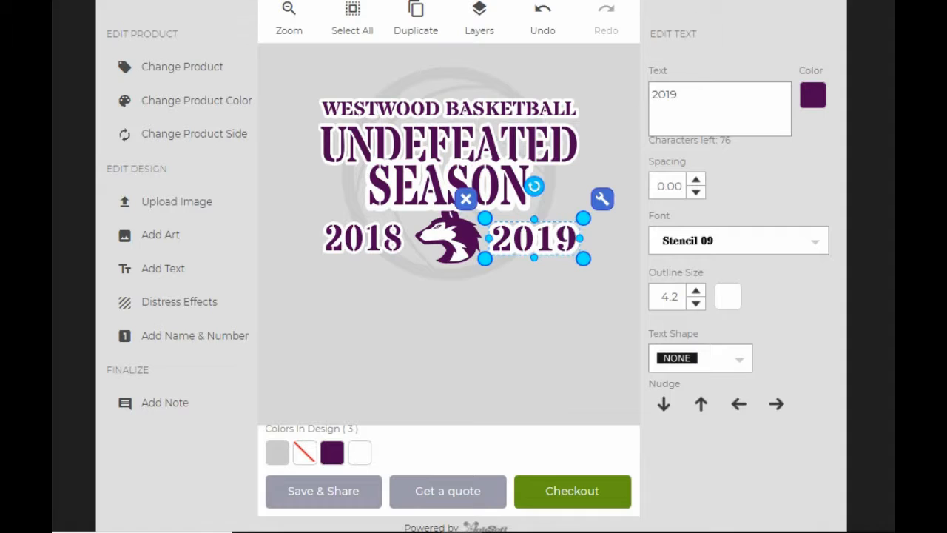
{"action": "left_click", "coordinate": [541, 330]}
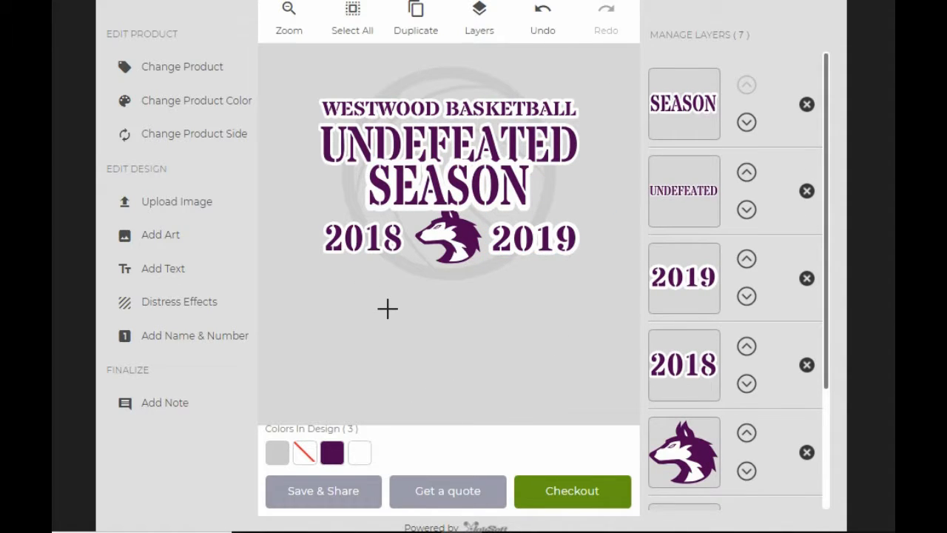
Step: Replace WESTWOOD with La Center in the line above UNDEFEATED, keeping the word BASKETBALL
{"action": "left_click", "coordinate": [468, 98]}
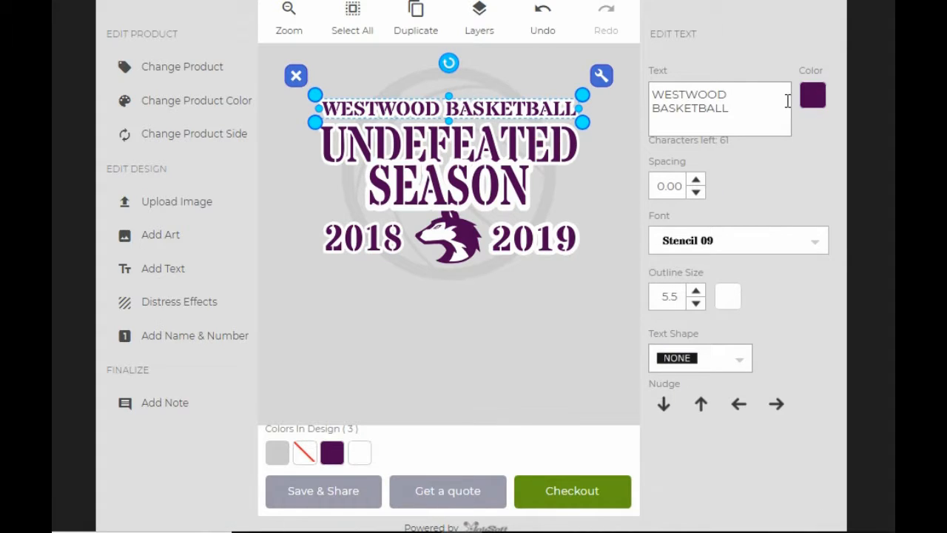
{"action": "left_click", "coordinate": [757, 108]}
{"action": "left_click", "coordinate": [753, 102]}
{"action": "left_click", "coordinate": [749, 92]}
{"action": "left_click_drag", "start_coordinate": [650, 94], "coordinate": [749, 91]}
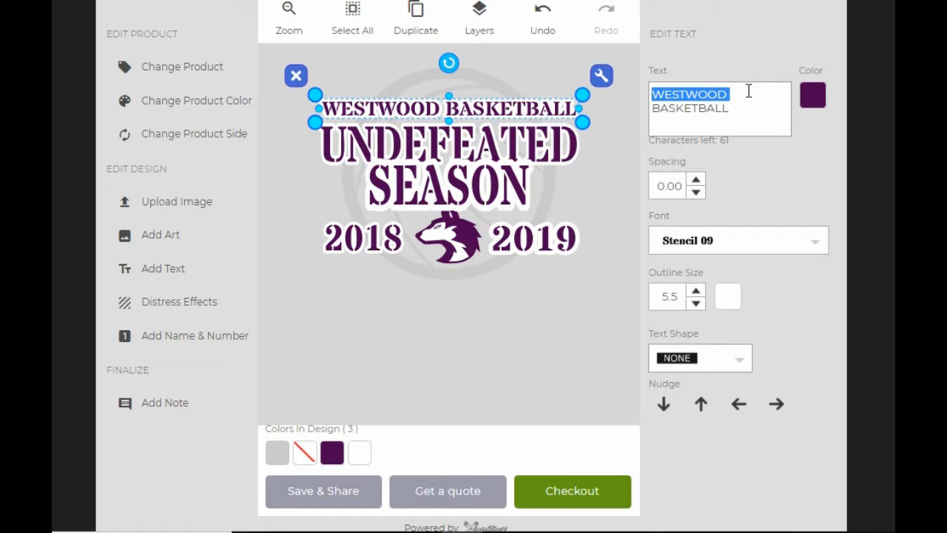
{"action": "type", "text": "LacBASKETBALL"}
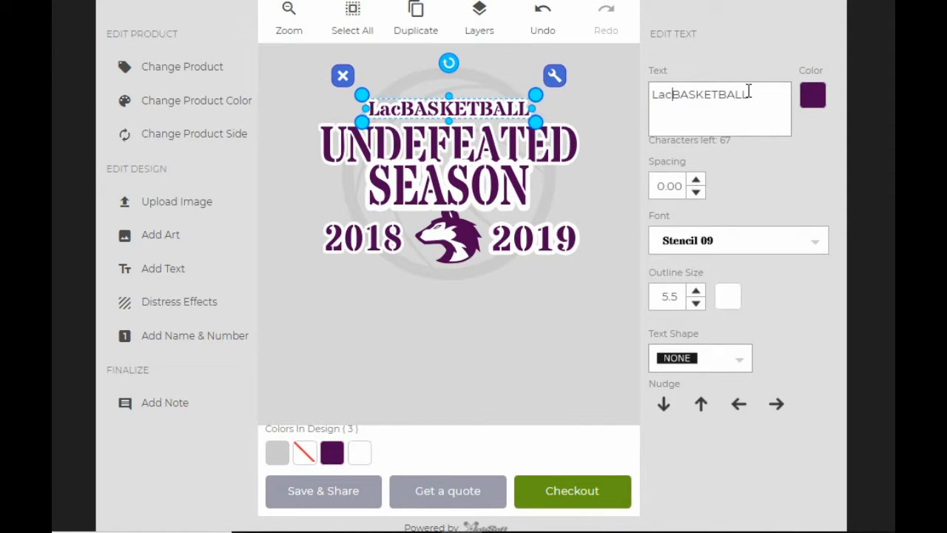
{"action": "key", "text": "BackSpace"}
{"action": "type", "text": "C"}
{"action": "type", "text": "ener"}
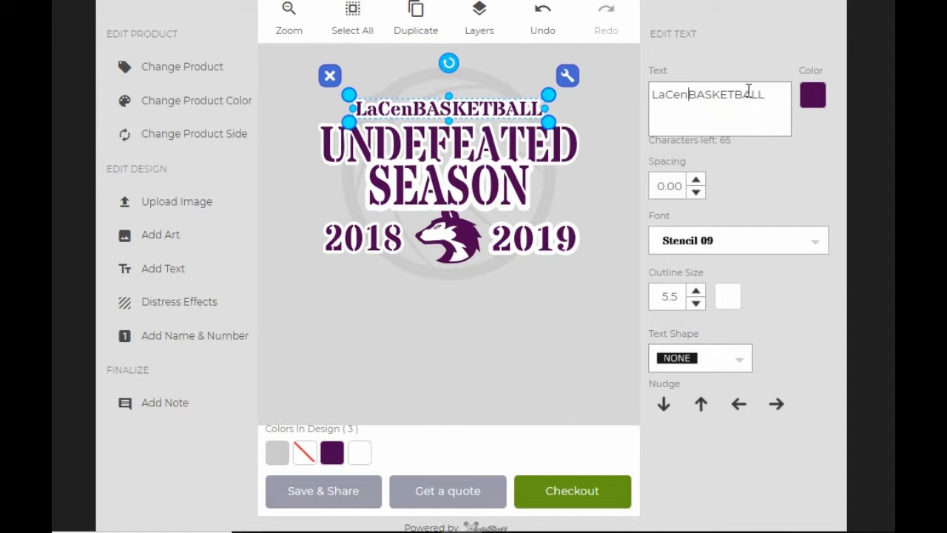
{"action": "key", "text": "BackSpace"}
{"action": "key", "text": "BackSpace"}
{"action": "key", "text": "BackSpace"}
{"action": "key", "text": "BackSpace"}
{"action": "key", "text": "BackSpace"}
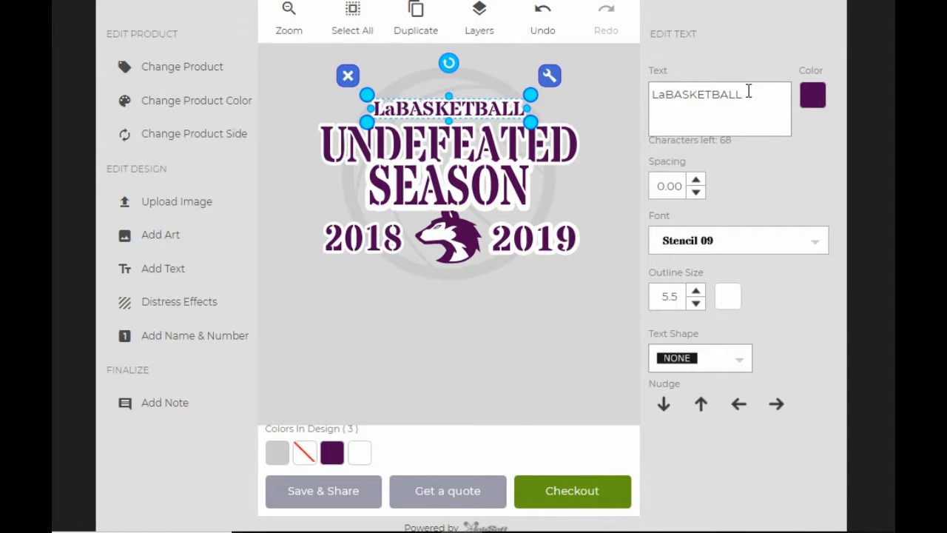
{"action": "type", "text": "Center"}
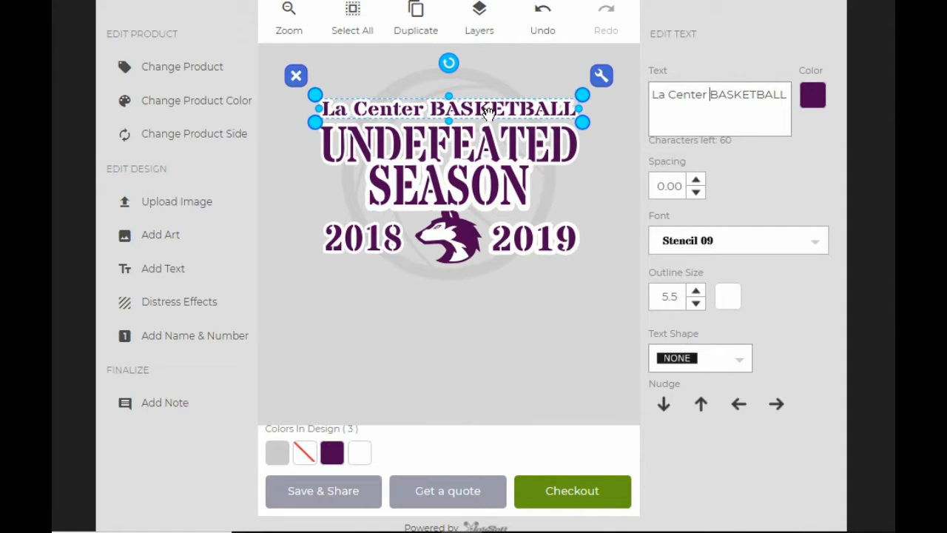
Step: Change the capitalization of BASKETBALL so the design's first line reads La Center Basketball
{"action": "left_click_drag", "start_coordinate": [719, 94], "coordinate": [872, 106]}
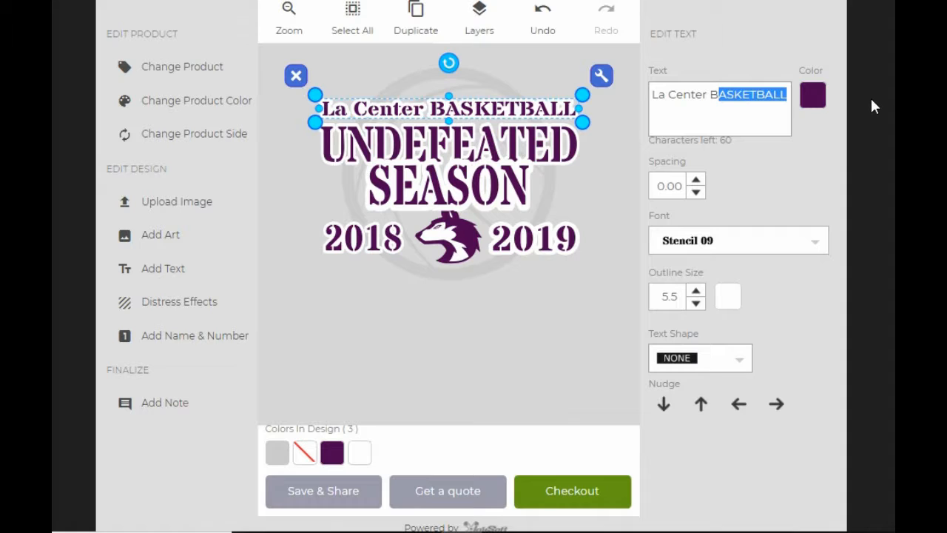
{"action": "type", "text": "asketba"}
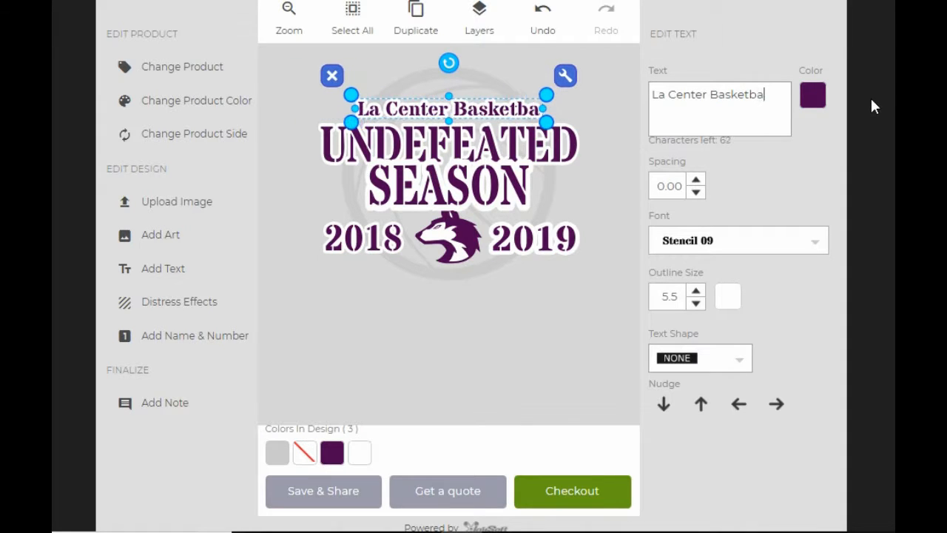
{"action": "type", "text": "ll"}
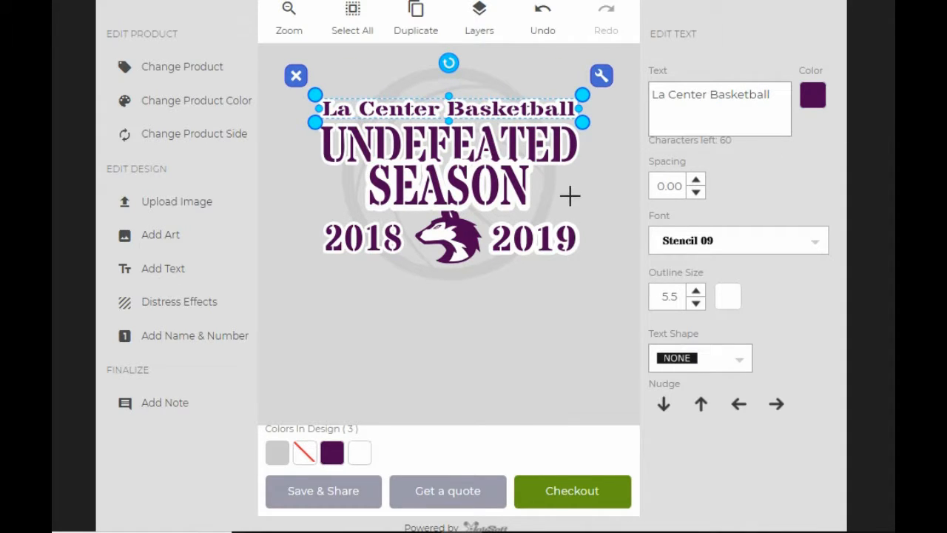
{"action": "left_click", "coordinate": [476, 312]}
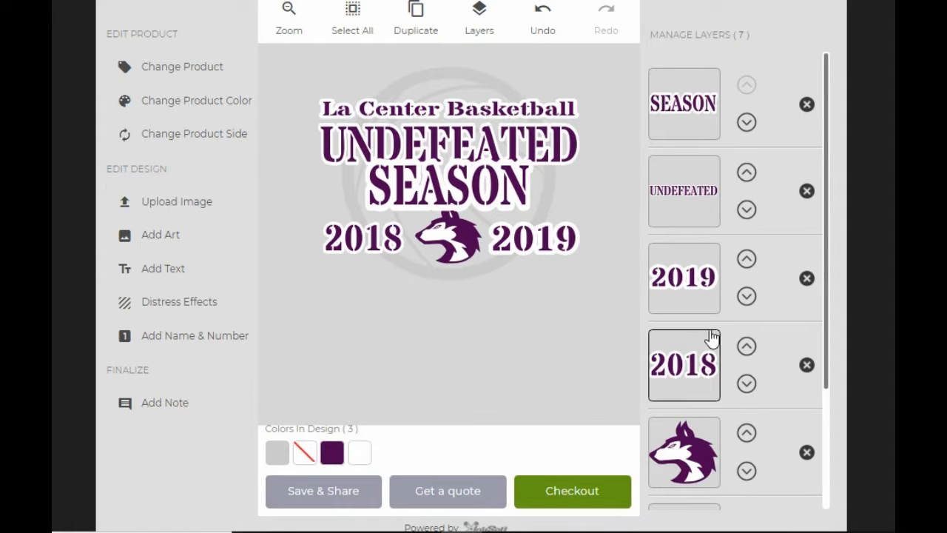
Step: Replace the UNDEFEATED text with WILDCATS
{"action": "left_click", "coordinate": [662, 220]}
{"action": "double_click", "coordinate": [764, 91]}
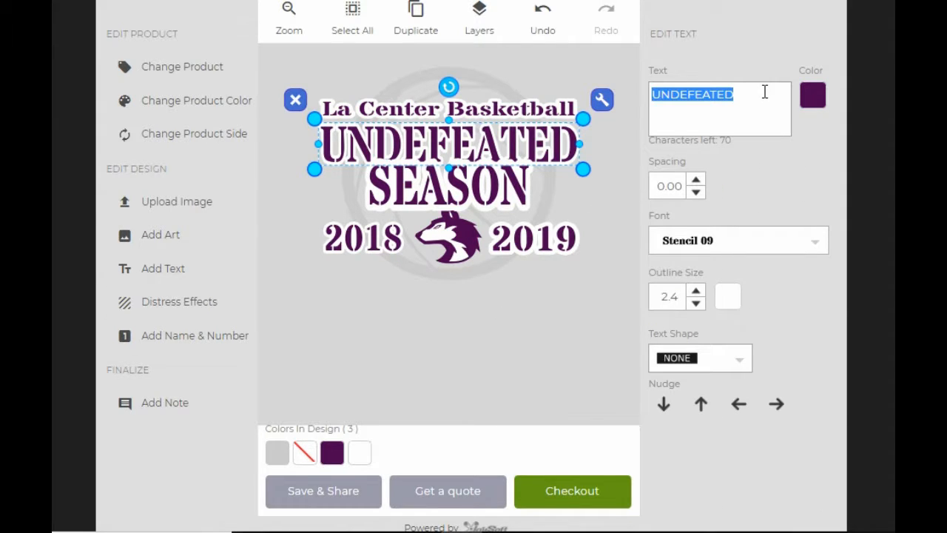
{"action": "type", "text": "wild"}
{"action": "key", "text": "BackSpace"}
{"action": "key", "text": "BackSpace"}
{"action": "key", "text": "BackSpace"}
{"action": "key", "text": "BackSpace"}
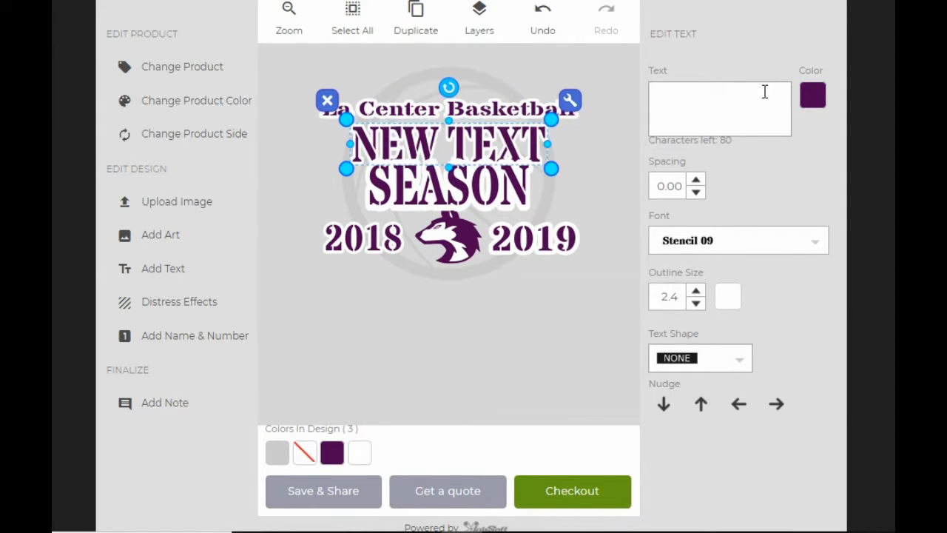
{"action": "type", "text": "WILDCCATS"}
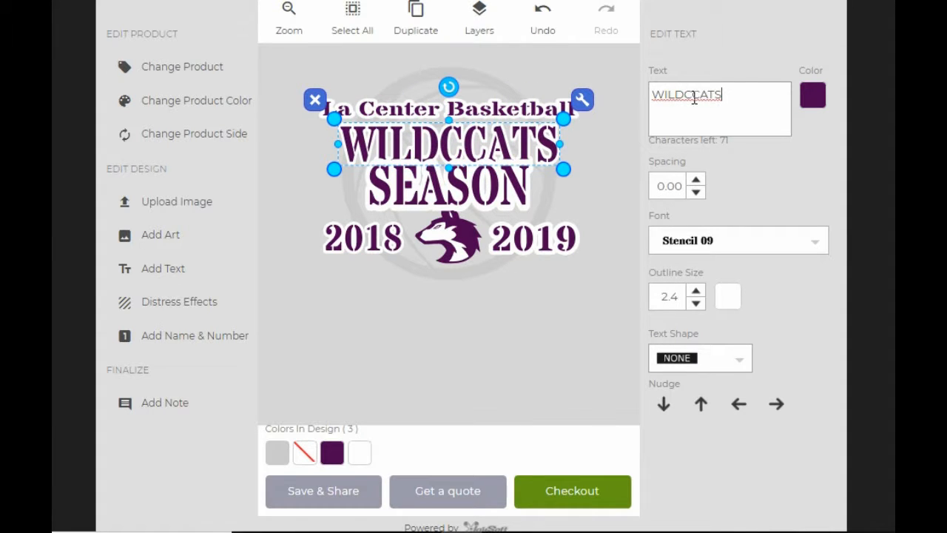
{"action": "key", "text": "Left"}
{"action": "key", "text": "Left"}
{"action": "key", "text": "Left"}
{"action": "key", "text": "Left"}
{"action": "key", "text": "BackSpace"}
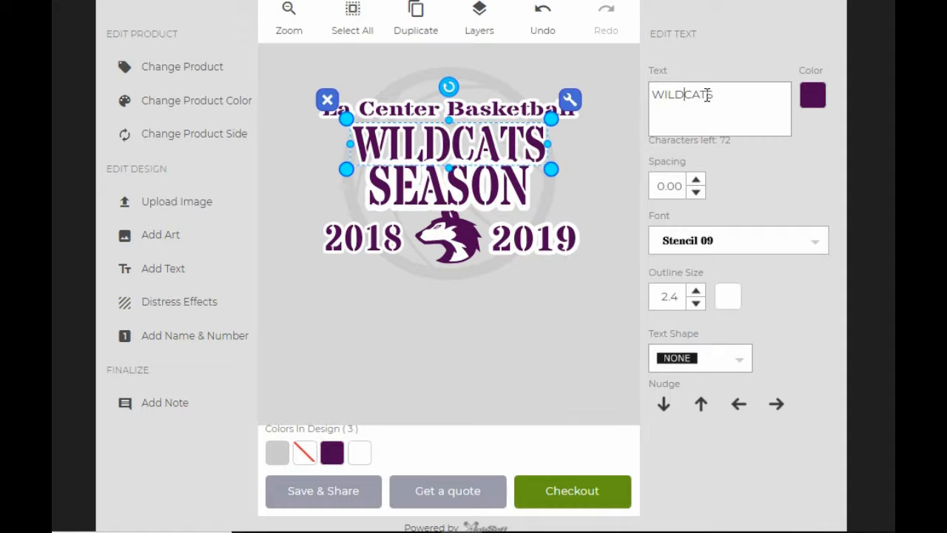
Step: Reduce the height of the SEASON text slightly, leaving its wording and width unchanged
{"action": "left_click", "coordinate": [497, 201]}
{"action": "double_click", "coordinate": [716, 104]}
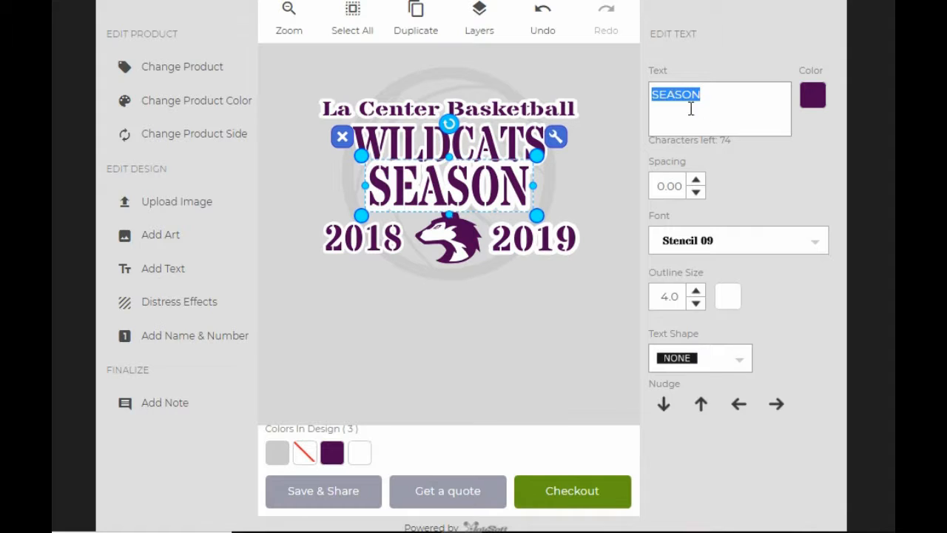
{"action": "left_click_drag", "start_coordinate": [449, 157], "coordinate": [449, 164]}
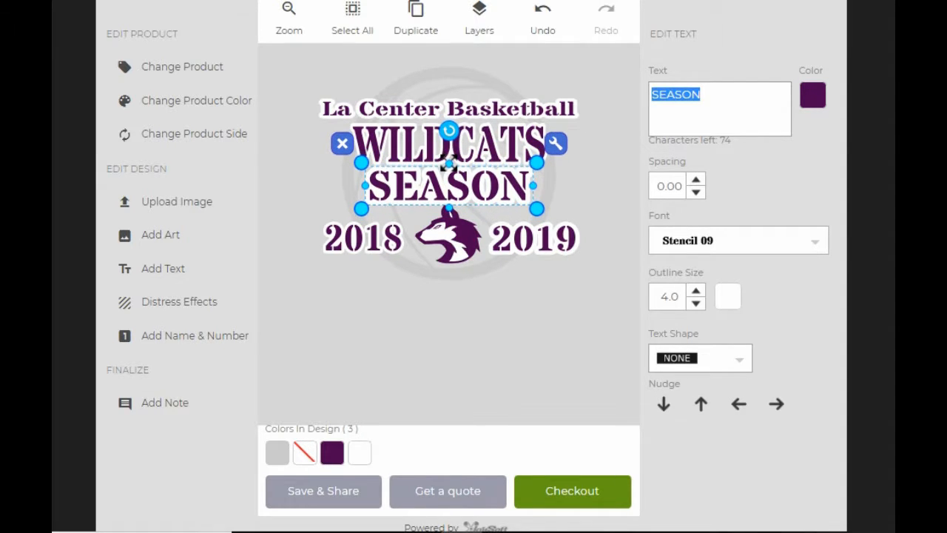
{"action": "left_click", "coordinate": [552, 328]}
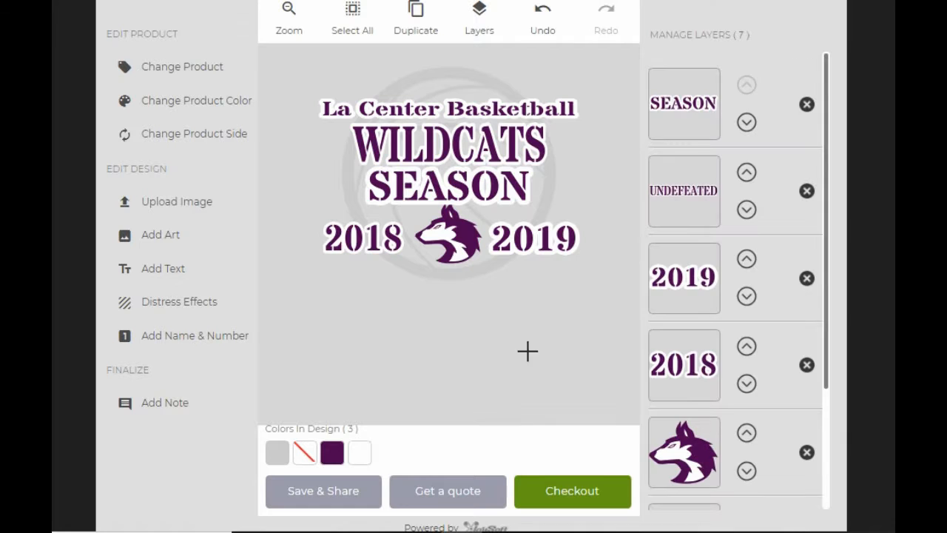
Step: Replace the husky mascot with the first of the two blue wildcat heads in the School Clip Art category
{"action": "left_click", "coordinate": [807, 451]}
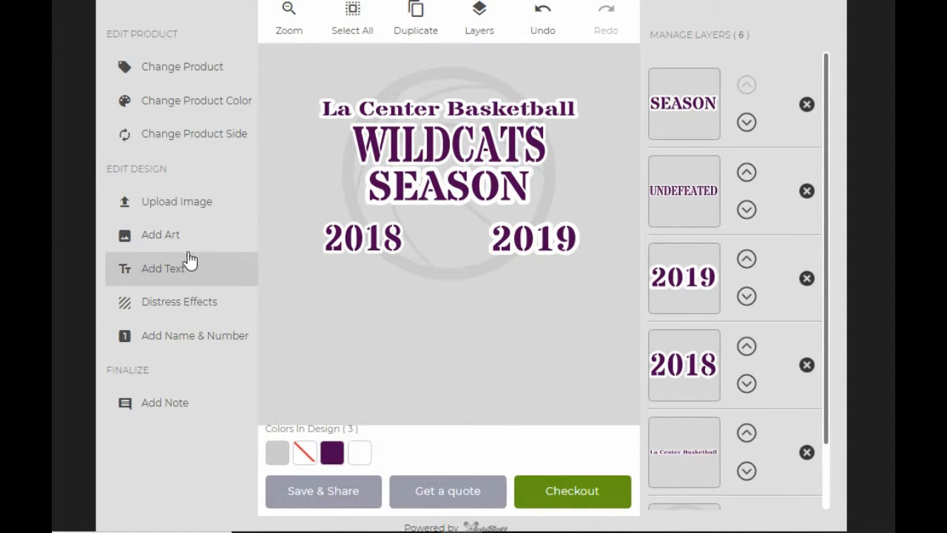
{"action": "left_click", "coordinate": [212, 234]}
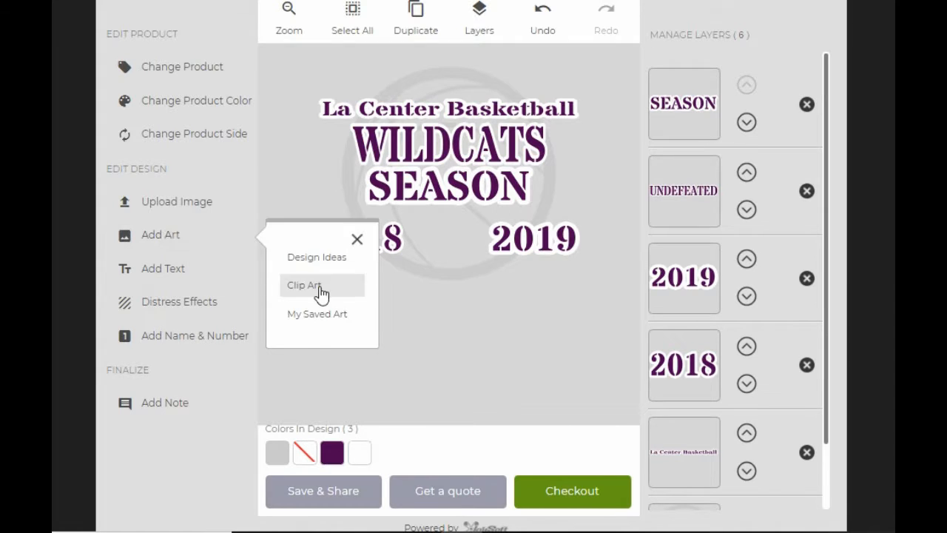
{"action": "left_click", "coordinate": [317, 286]}
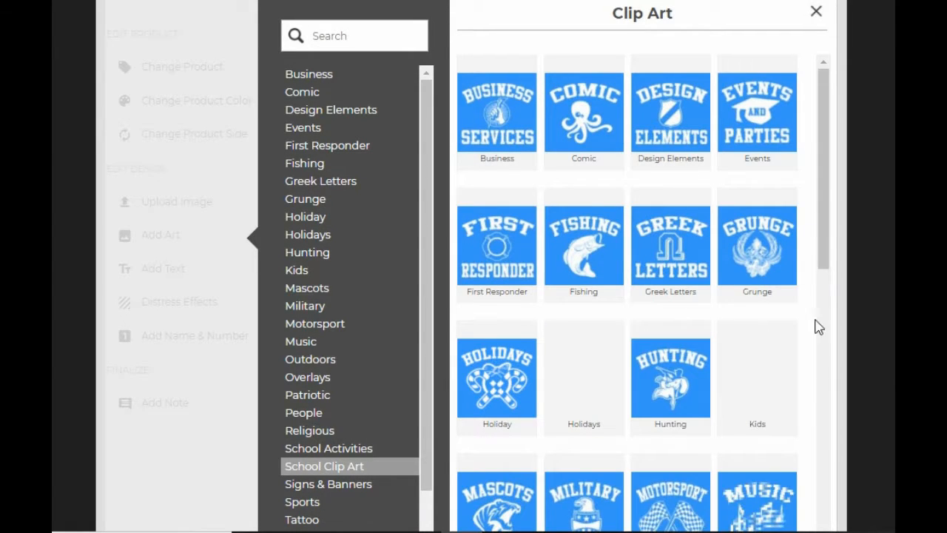
{"action": "left_click_drag", "start_coordinate": [823, 234], "coordinate": [822, 403]}
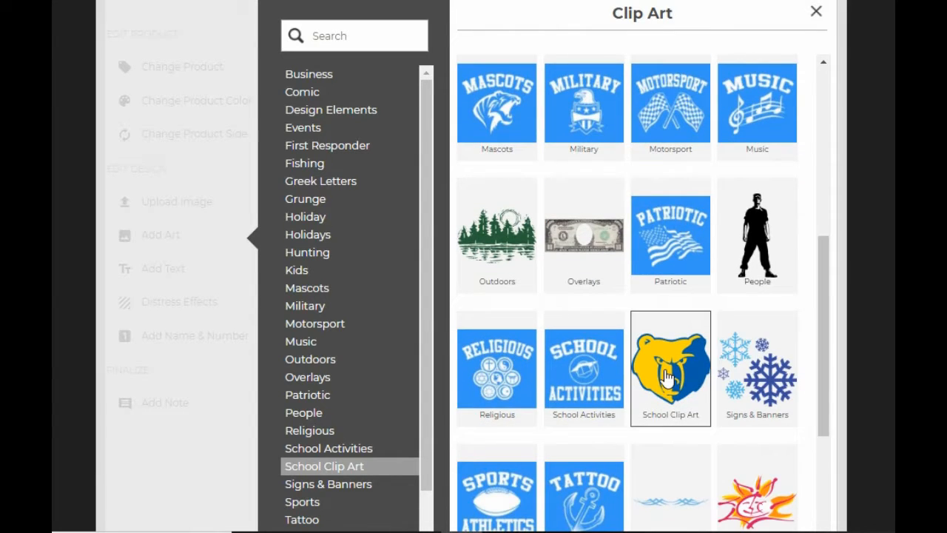
{"action": "left_click", "coordinate": [666, 377]}
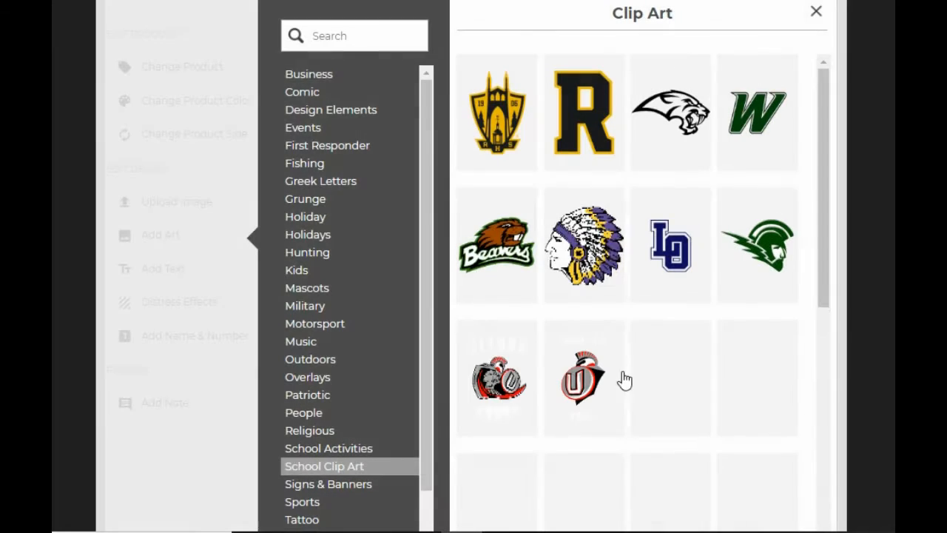
{"action": "left_click_drag", "start_coordinate": [824, 201], "coordinate": [809, 328]}
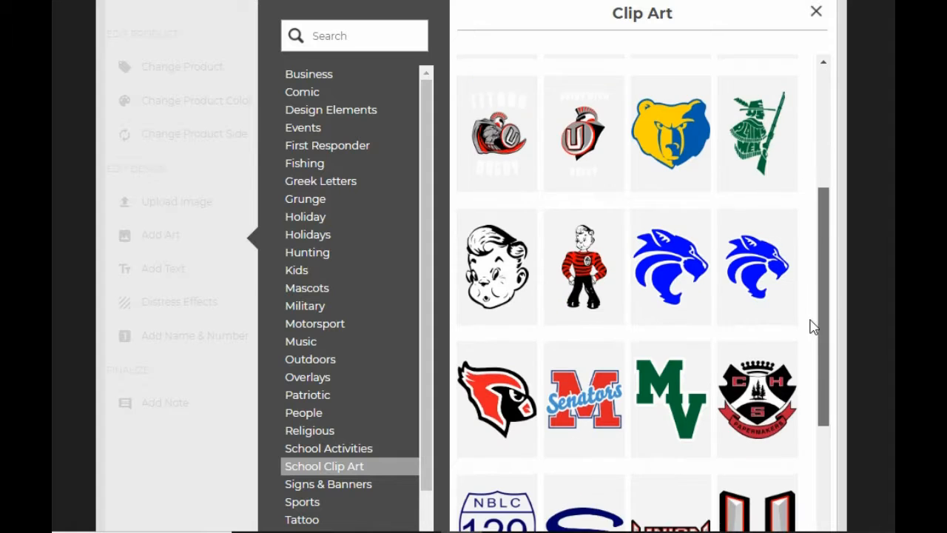
{"action": "left_click", "coordinate": [666, 275]}
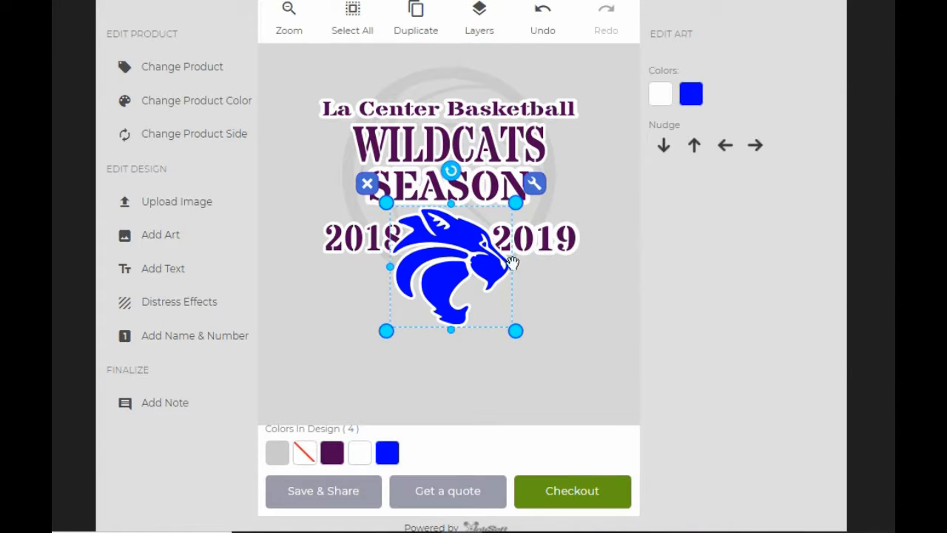
Step: Shrink the blue wildcat head so it fits between 2018 and 2019
{"action": "left_click_drag", "start_coordinate": [514, 202], "coordinate": [495, 223]}
{"action": "mouse_move", "coordinate": [452, 285]}
{"action": "left_mouse_down"}
{"action": "mouse_move", "coordinate": [451, 270]}
{"action": "mouse_move", "coordinate": [463, 279]}
{"action": "left_mouse_up"}
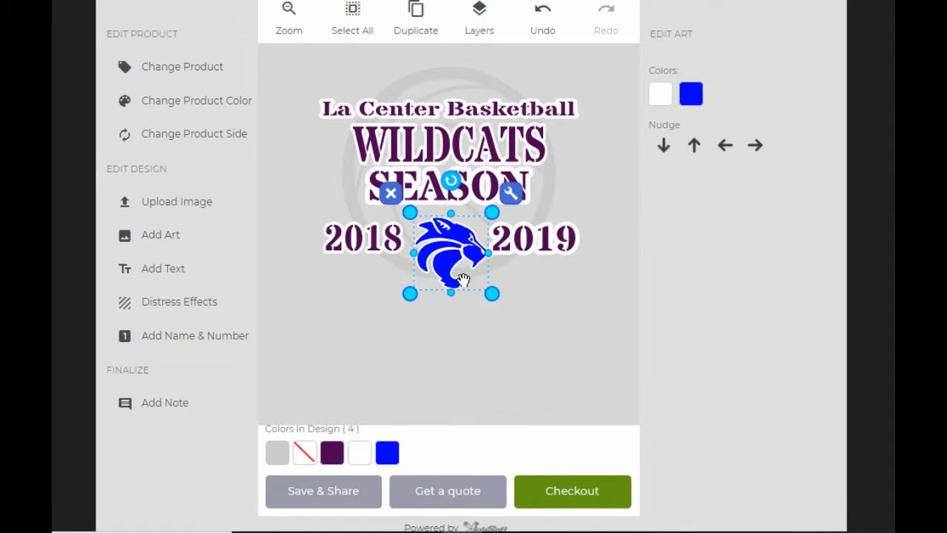
{"action": "left_click", "coordinate": [550, 313]}
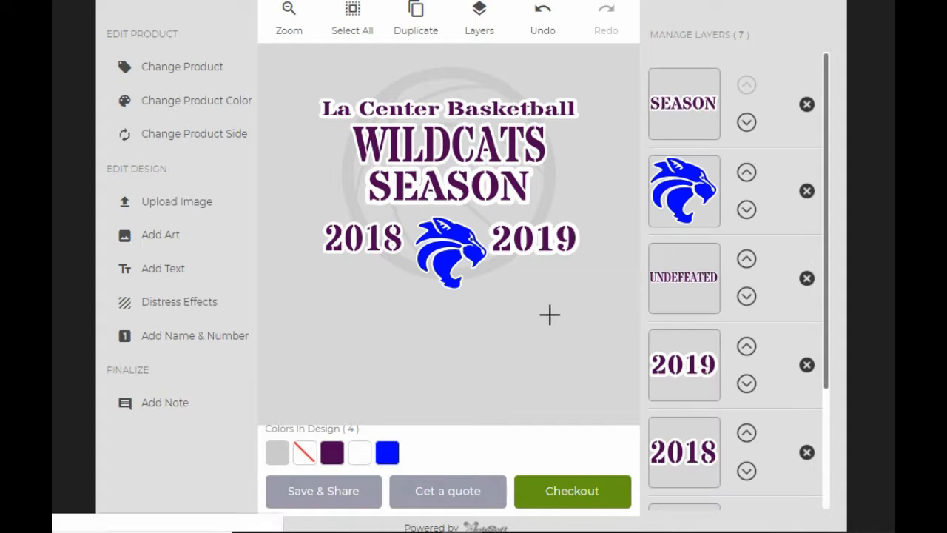
Step: Change the design's purple color to the wildcat's blue and set the hoodie color to Dark Heather
{"action": "left_click", "coordinate": [332, 460]}
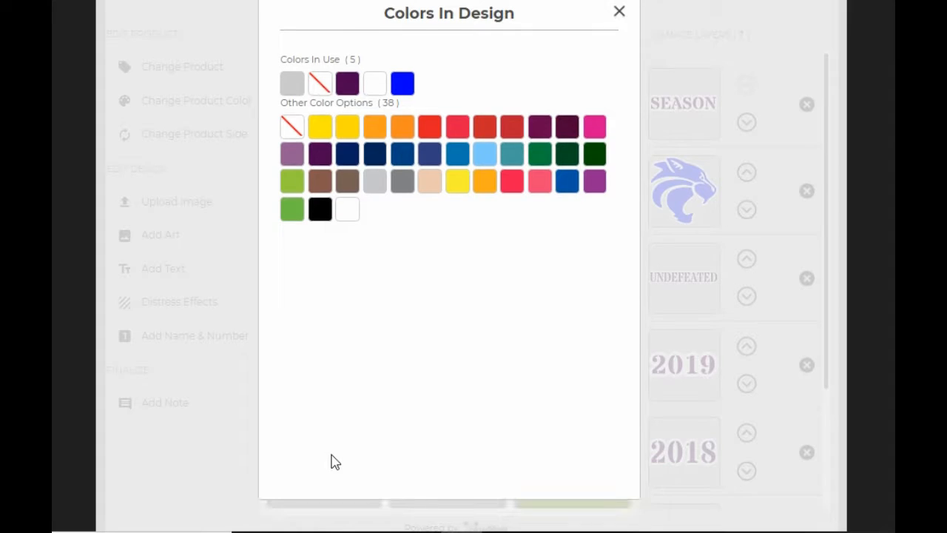
{"action": "left_click", "coordinate": [402, 87]}
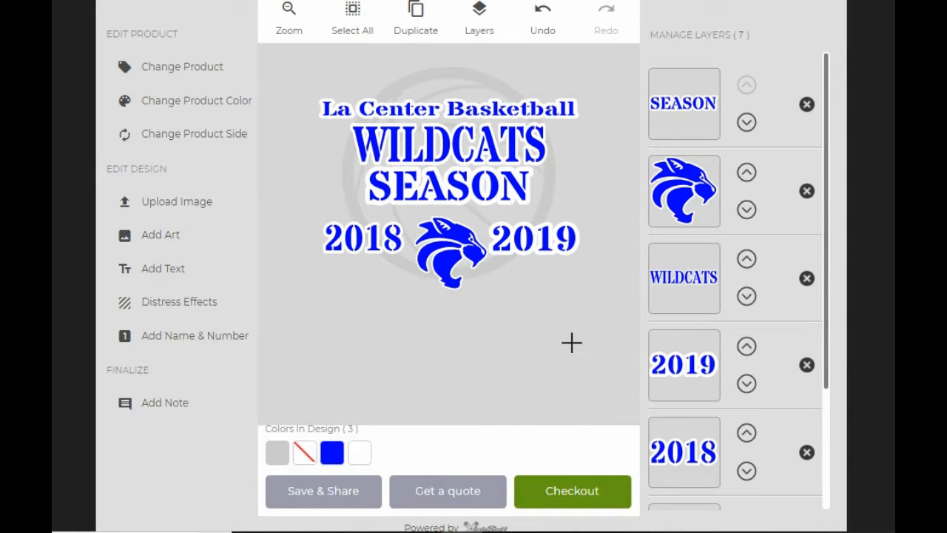
{"action": "left_click", "coordinate": [183, 111]}
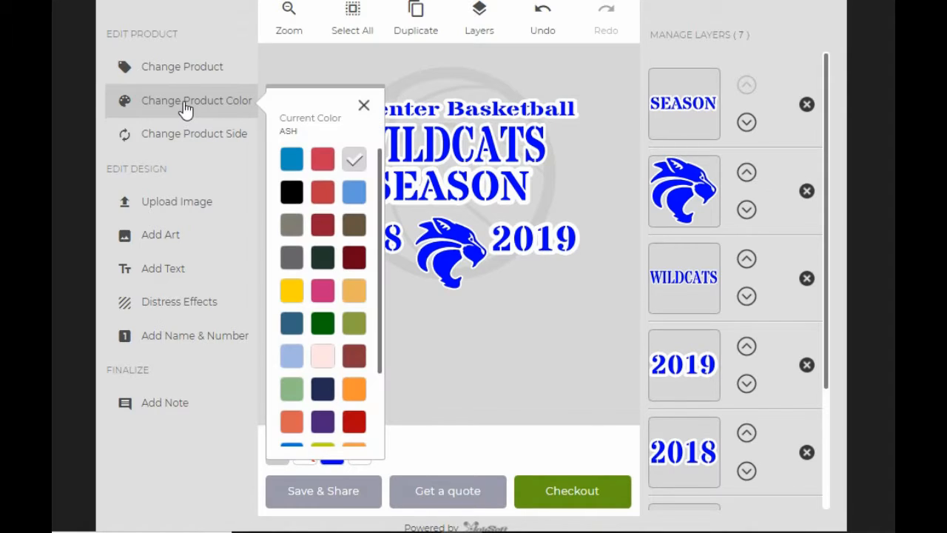
{"action": "left_click", "coordinate": [293, 259]}
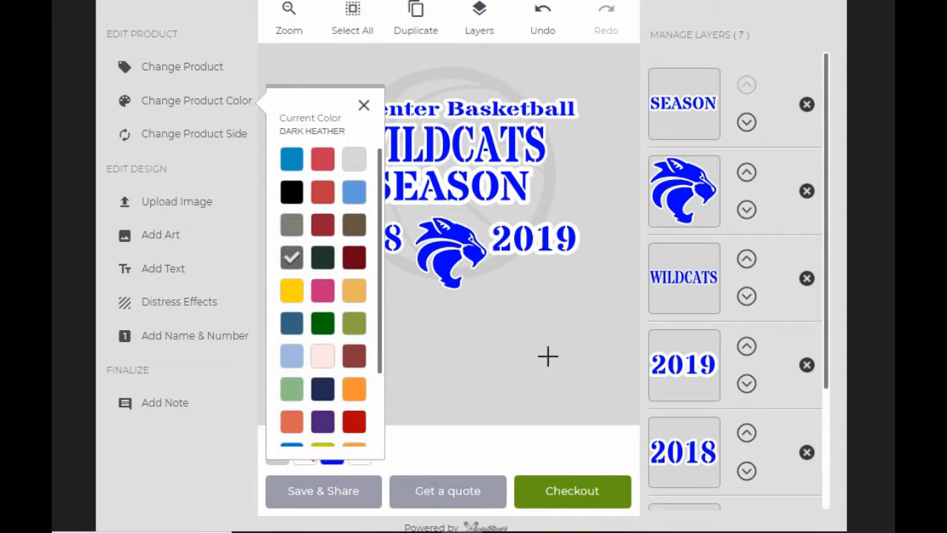
{"action": "left_click", "coordinate": [363, 105]}
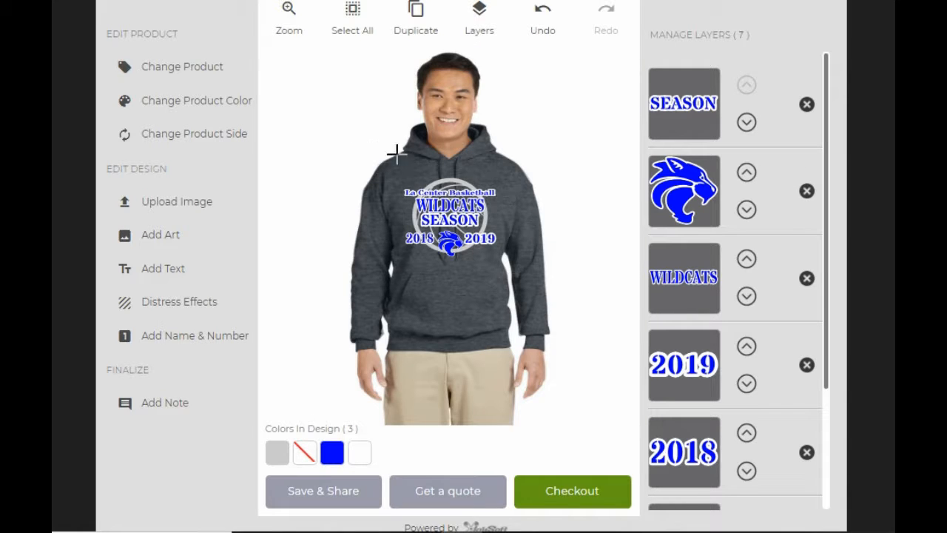
{"action": "left_click", "coordinate": [291, 33]}
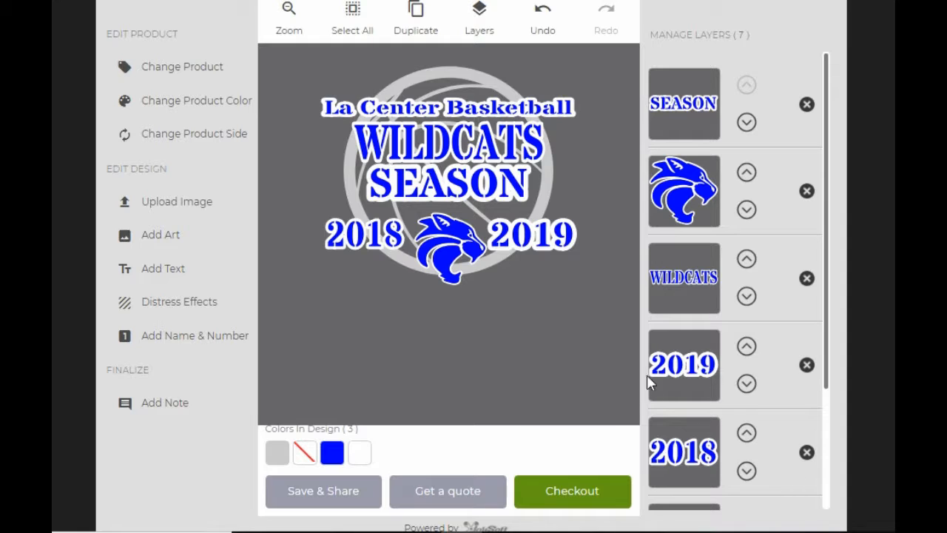
{"action": "left_click", "coordinate": [683, 341]}
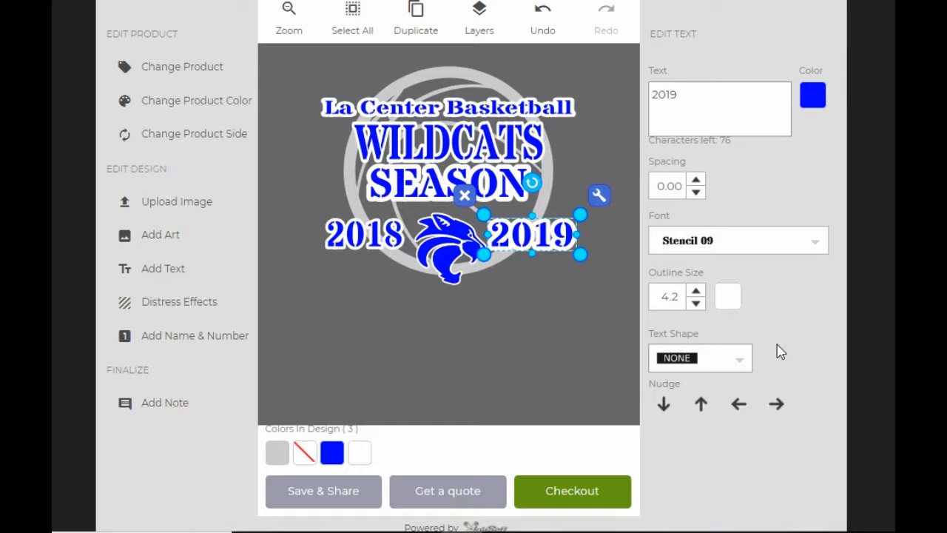
{"action": "left_click", "coordinate": [444, 338]}
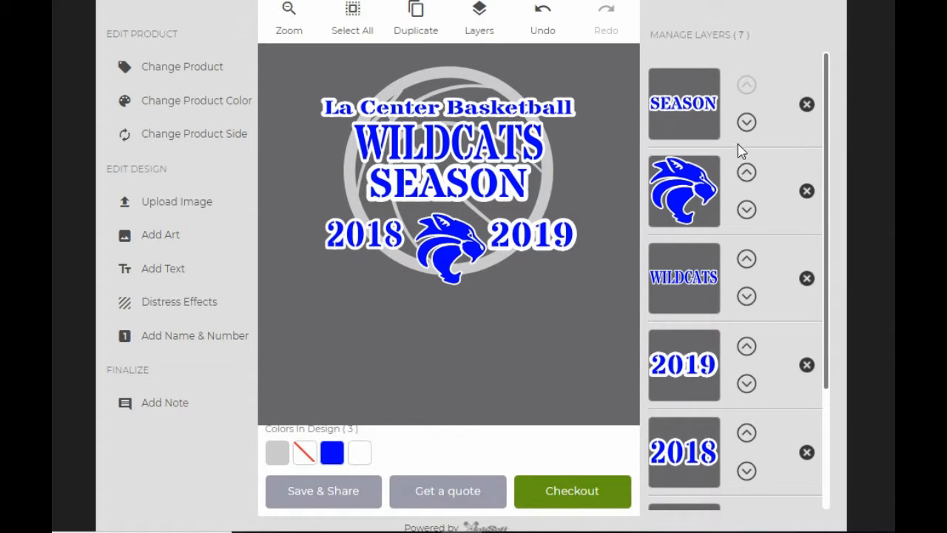
Step: Remove the word Basketball from the design's first line so it reads La Center
{"action": "left_click", "coordinate": [527, 104]}
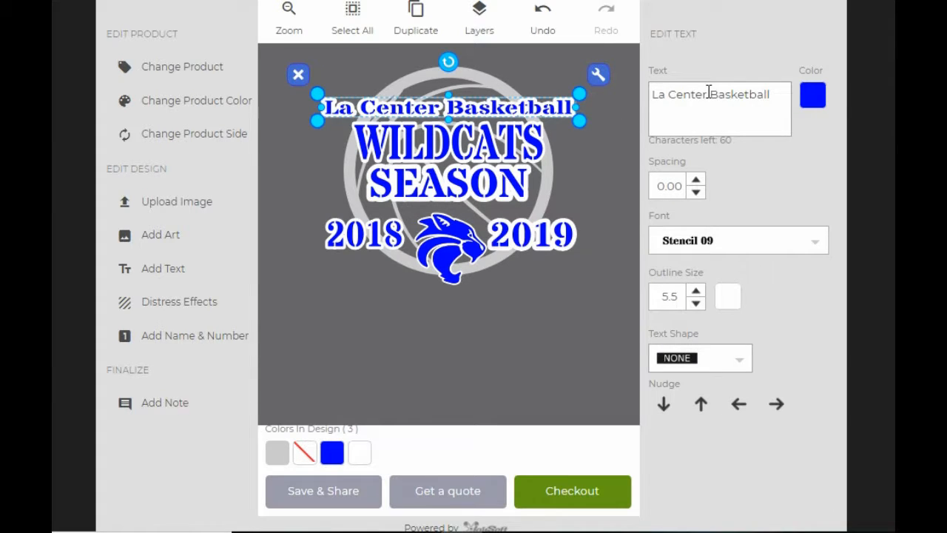
{"action": "left_click", "coordinate": [709, 92]}
{"action": "left_click", "coordinate": [753, 94]}
{"action": "left_click_drag", "start_coordinate": [775, 98], "coordinate": [708, 104]}
{"action": "key", "text": "BackSpace"}
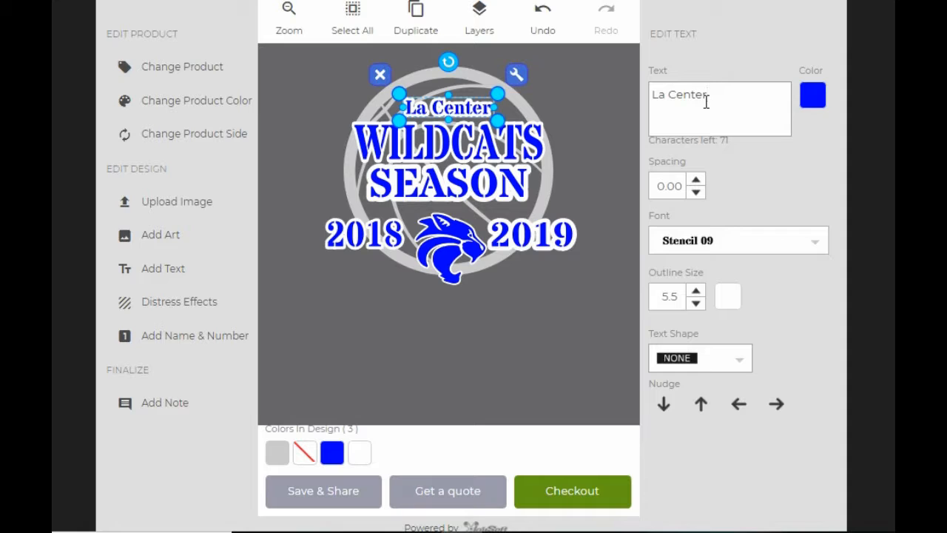
Step: Enlarge the La Center text slightly and nudge it up away from WILDCATS
{"action": "left_click_drag", "start_coordinate": [498, 93], "coordinate": [509, 91]}
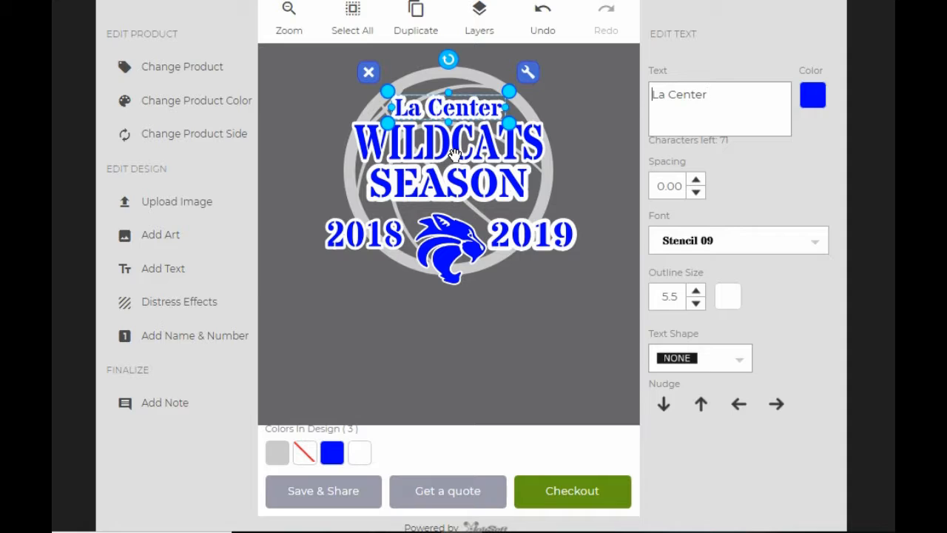
{"action": "left_click", "coordinate": [539, 319]}
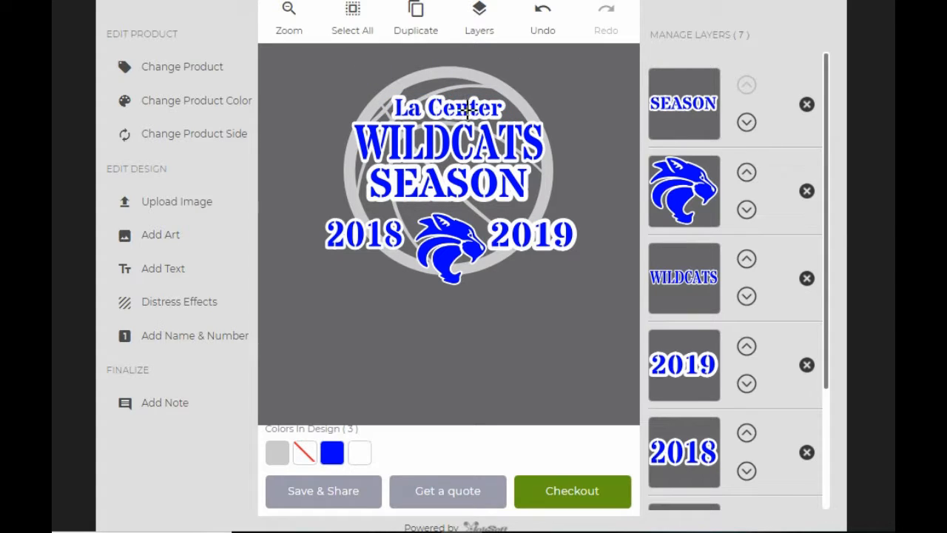
{"action": "left_click", "coordinate": [449, 109]}
{"action": "key", "text": "Up"}
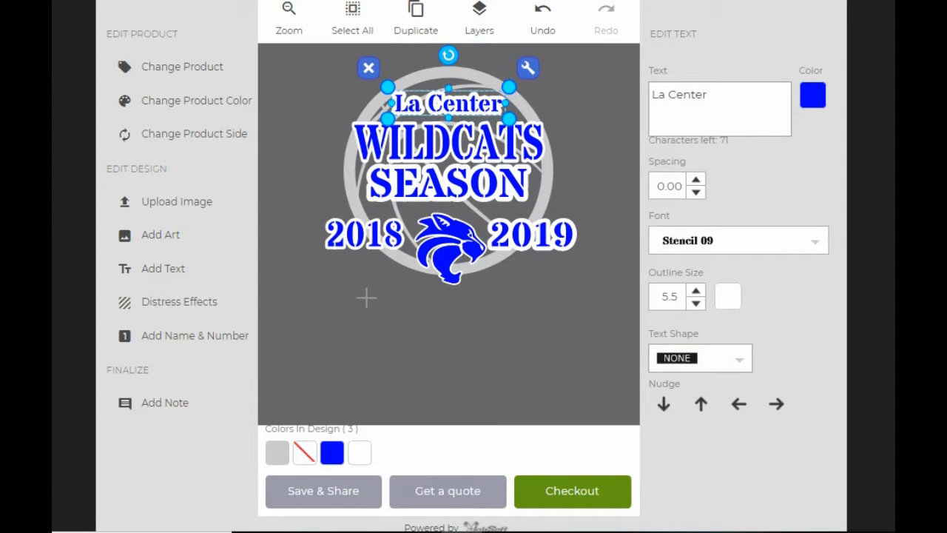
{"action": "key", "text": "Up"}
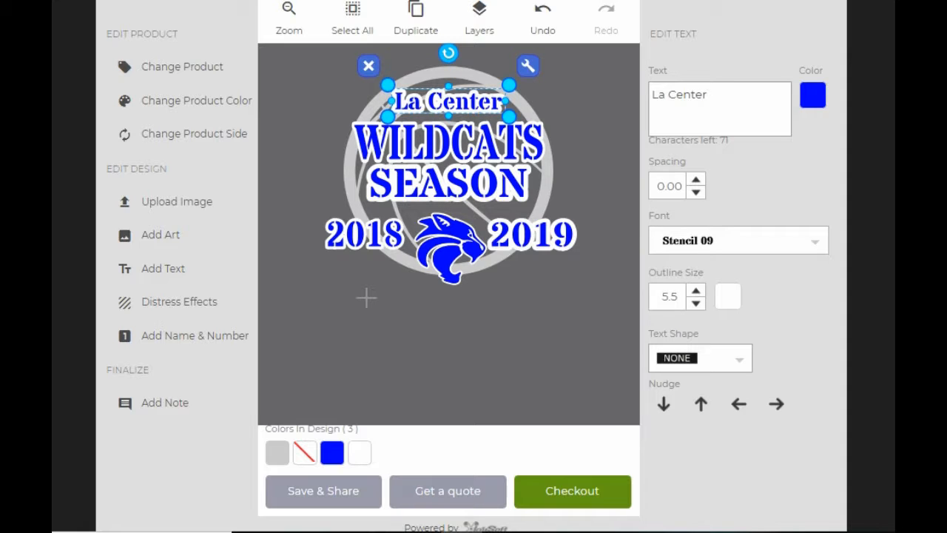
{"action": "left_click", "coordinate": [615, 327]}
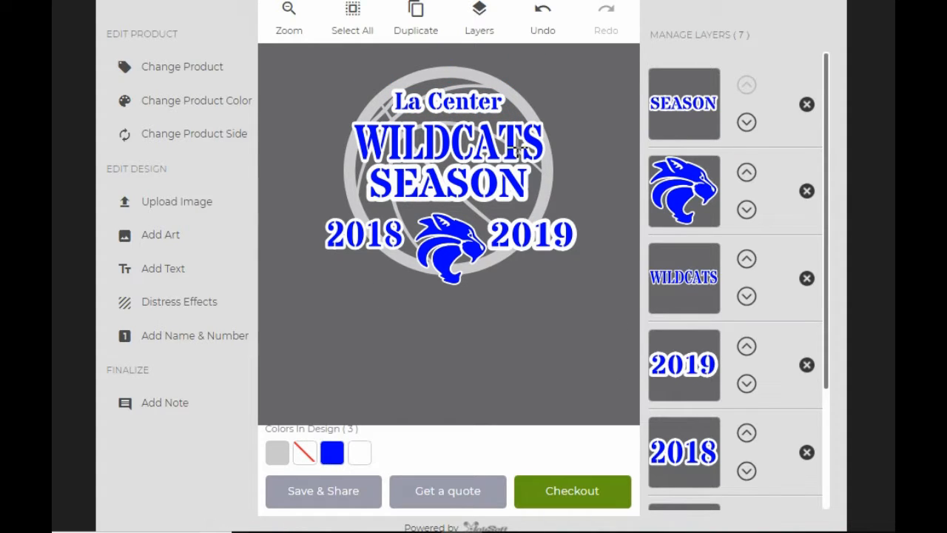
Step: Nudge the WILDCATS text up slightly, closer to the La Center line
{"action": "left_click", "coordinate": [519, 147]}
{"action": "key", "text": "Up"}
{"action": "key", "text": "Up"}
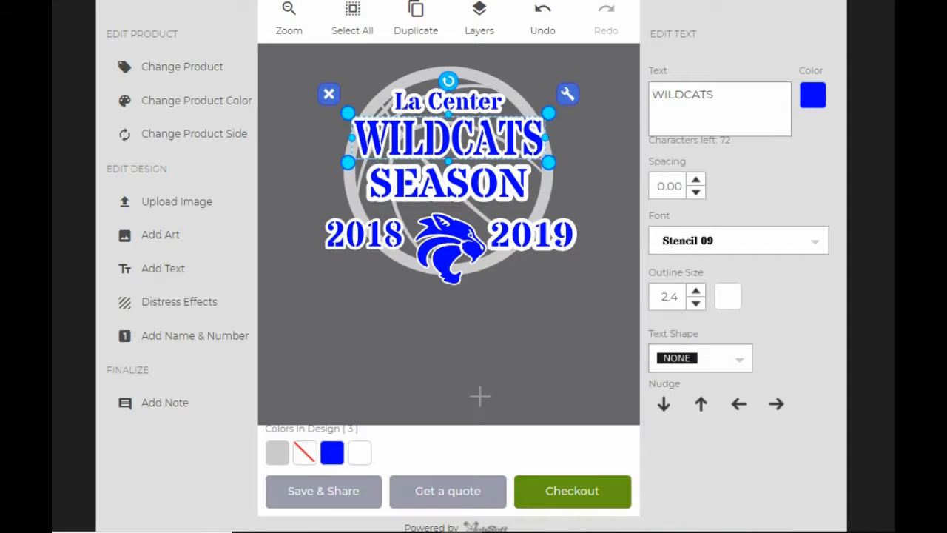
{"action": "left_click", "coordinate": [470, 383]}
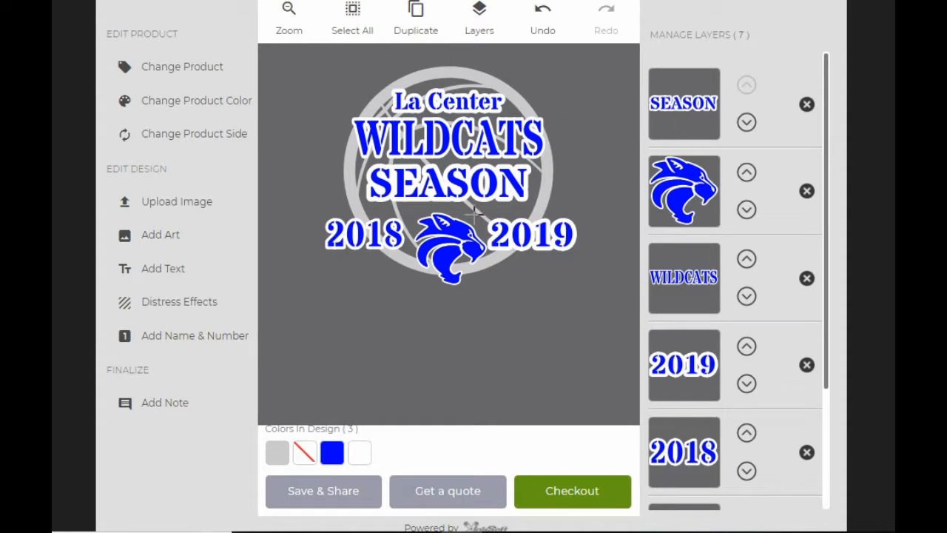
Step: Reduce the outline size of the La Center text to 2.4 to match the WILDCATS outline
{"action": "left_click", "coordinate": [545, 152]}
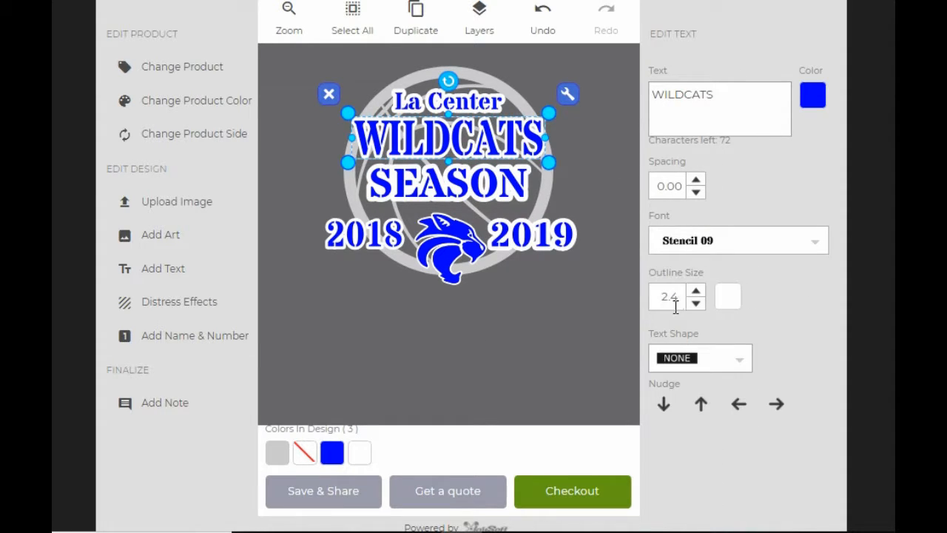
{"action": "left_click", "coordinate": [470, 104]}
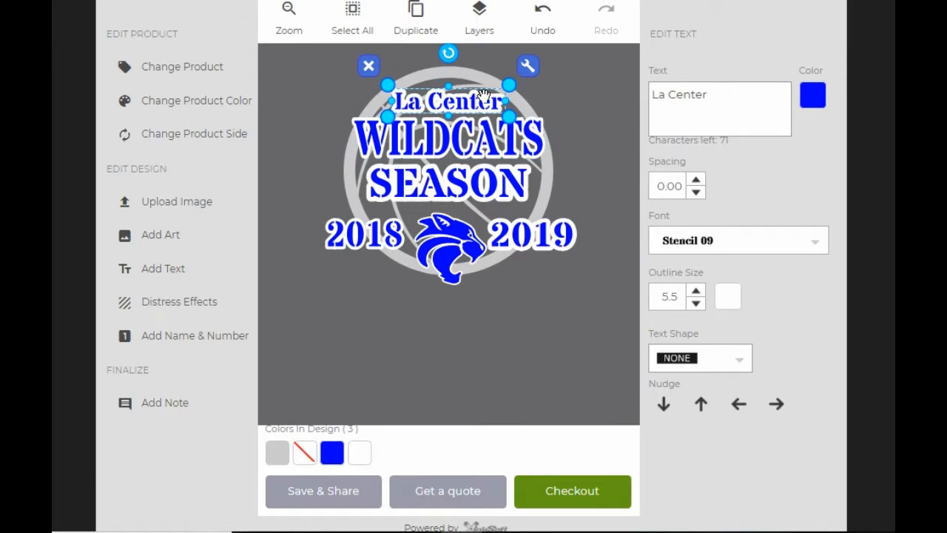
{"action": "left_click", "coordinate": [694, 304]}
{"action": "left_click", "coordinate": [694, 304]}
{"action": "left_click", "coordinate": [694, 304]}
{"action": "left_click", "coordinate": [695, 305]}
{"action": "left_click", "coordinate": [696, 305]}
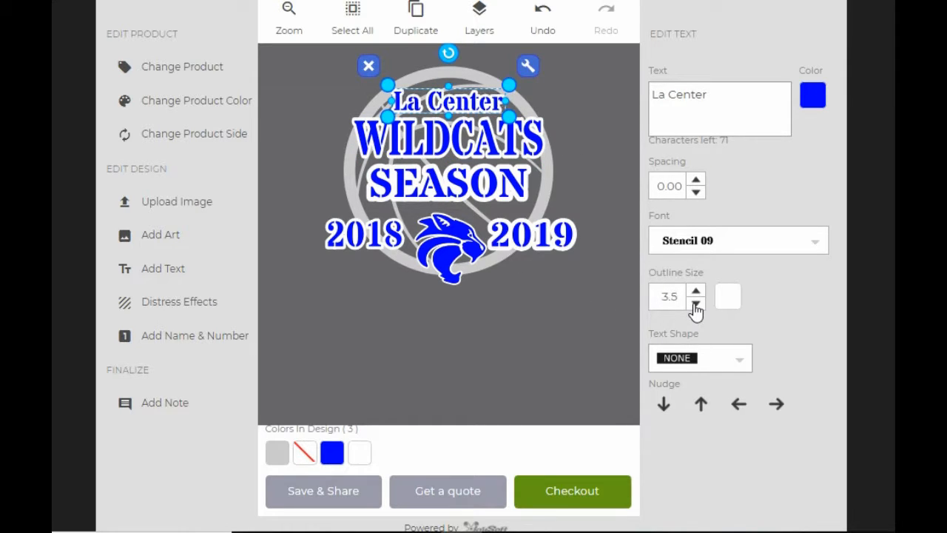
{"action": "left_click", "coordinate": [696, 304]}
{"action": "left_click", "coordinate": [696, 305]}
{"action": "left_click", "coordinate": [695, 305]}
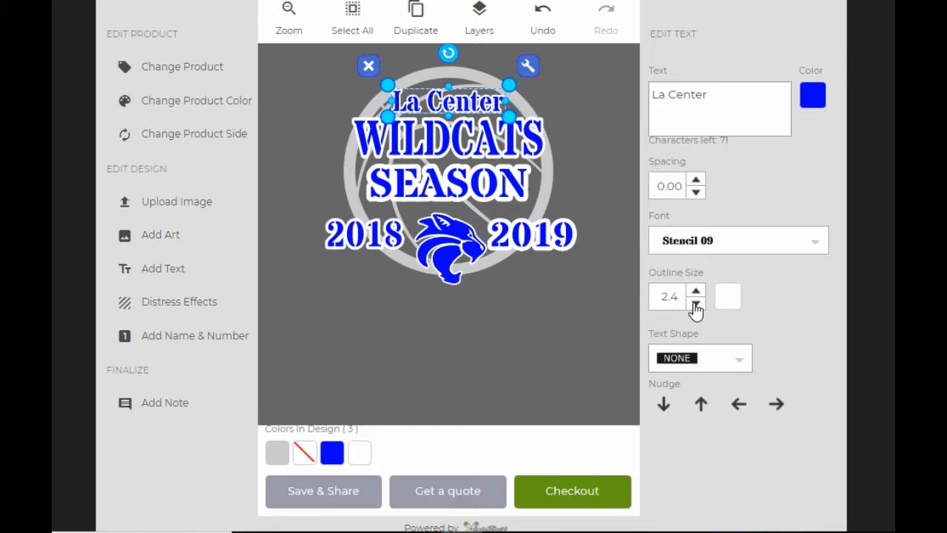
{"action": "left_click", "coordinate": [587, 343]}
Step: Reduce the outline size of the SEASON text to 2.4
{"action": "left_click", "coordinate": [508, 188]}
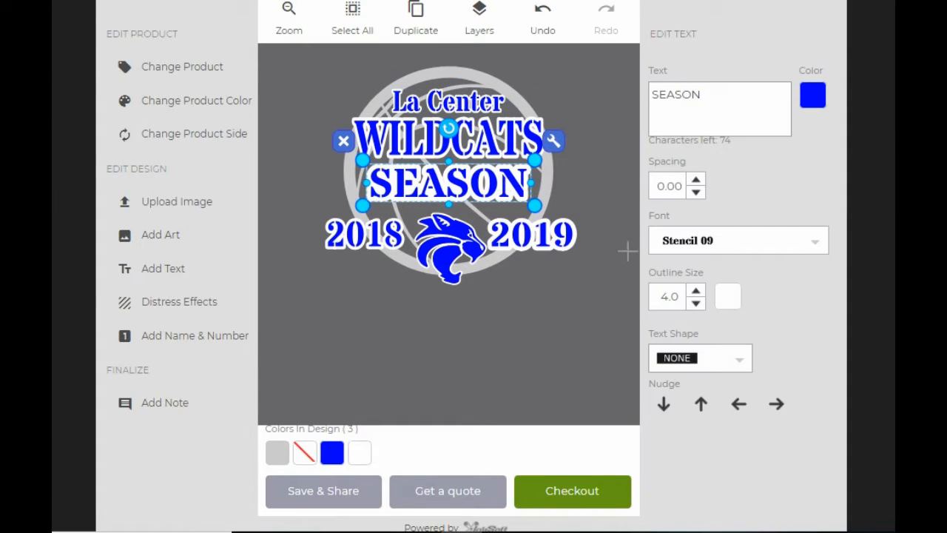
{"action": "left_click", "coordinate": [695, 304]}
{"action": "left_click", "coordinate": [696, 304]}
{"action": "left_click", "coordinate": [695, 304]}
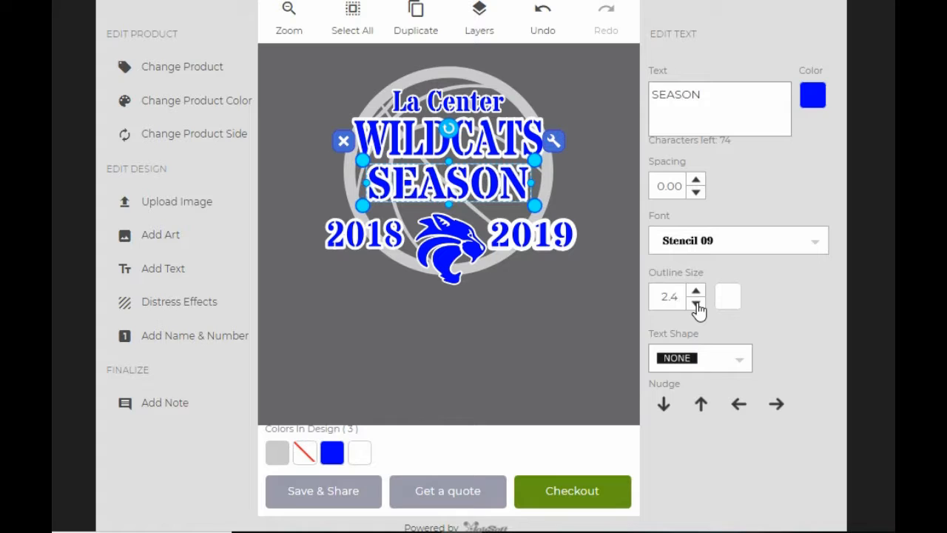
{"action": "left_click", "coordinate": [695, 304]}
{"action": "left_click", "coordinate": [696, 291]}
{"action": "left_click", "coordinate": [570, 326]}
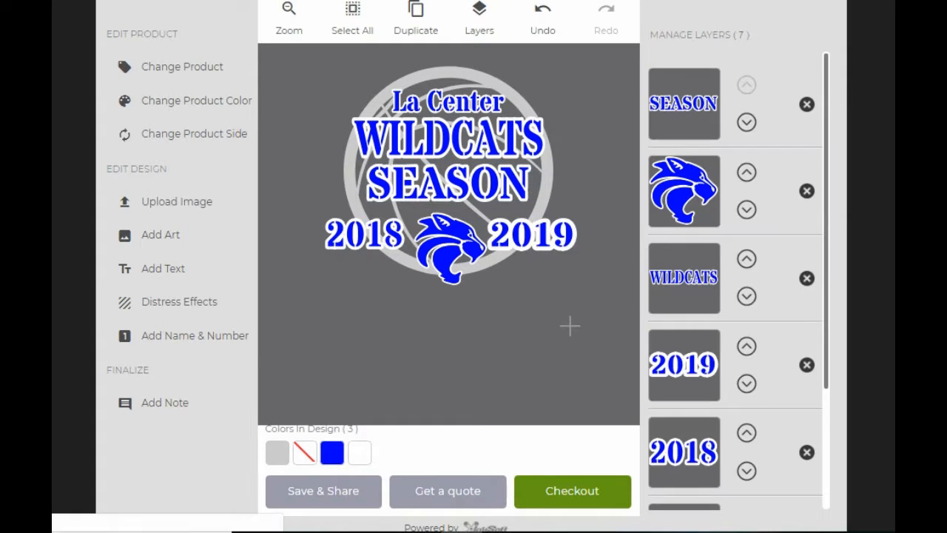
Step: Replace the SEASON text with BASKETBALL and widen it to match the width of the WILDCATS line
{"action": "left_click", "coordinate": [463, 180]}
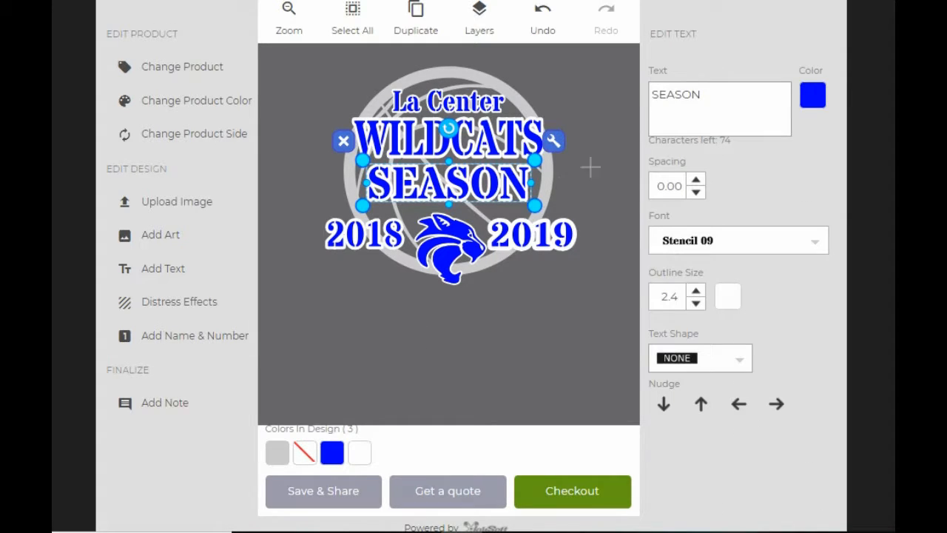
{"action": "double_click", "coordinate": [745, 102]}
{"action": "type", "text": "BALK"}
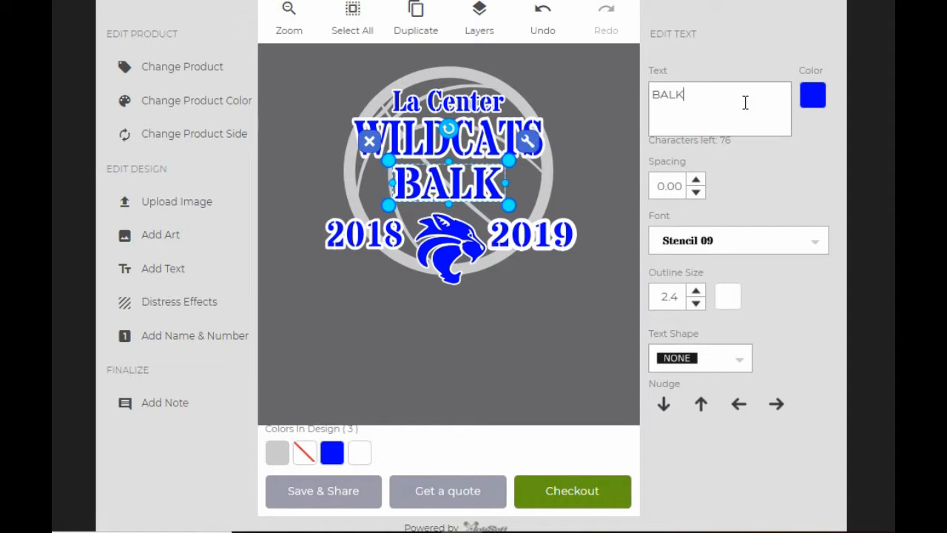
{"action": "key", "text": "BackSpace"}
{"action": "key", "text": "BackSpace"}
{"action": "type", "text": "SKETBALL"}
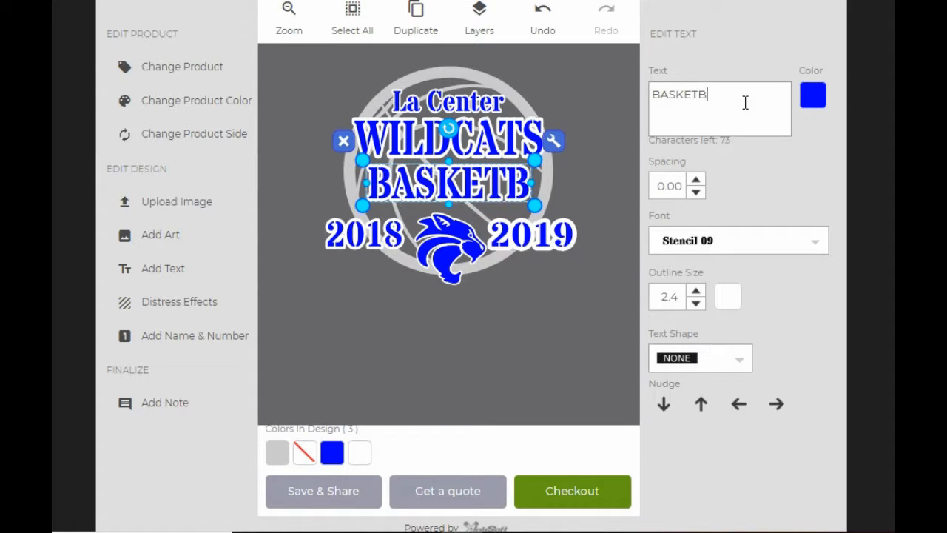
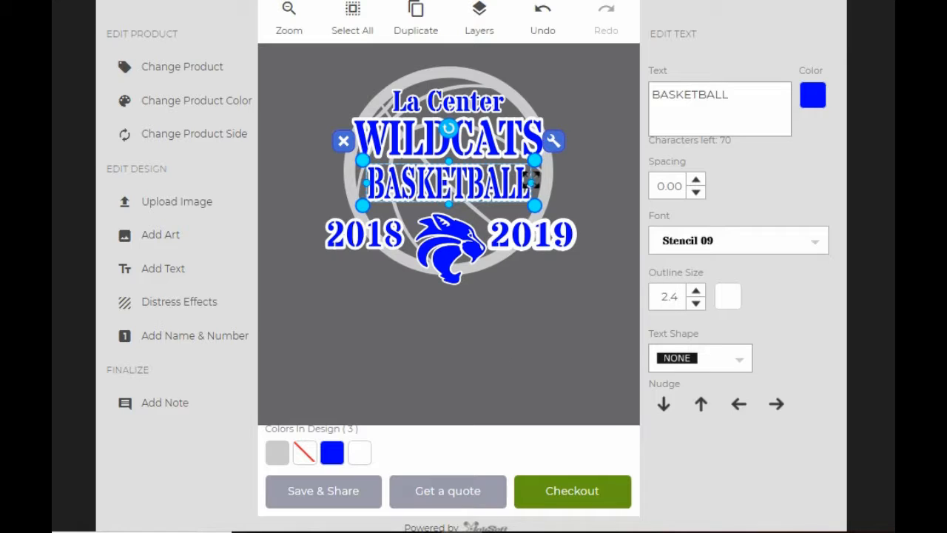
{"action": "left_click_drag", "start_coordinate": [535, 182], "coordinate": [545, 181]}
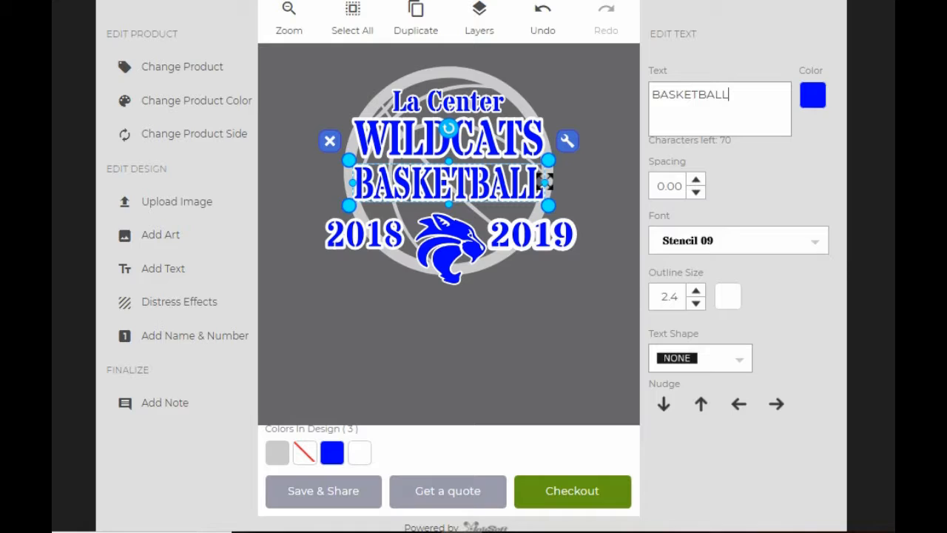
{"action": "left_click", "coordinate": [528, 333]}
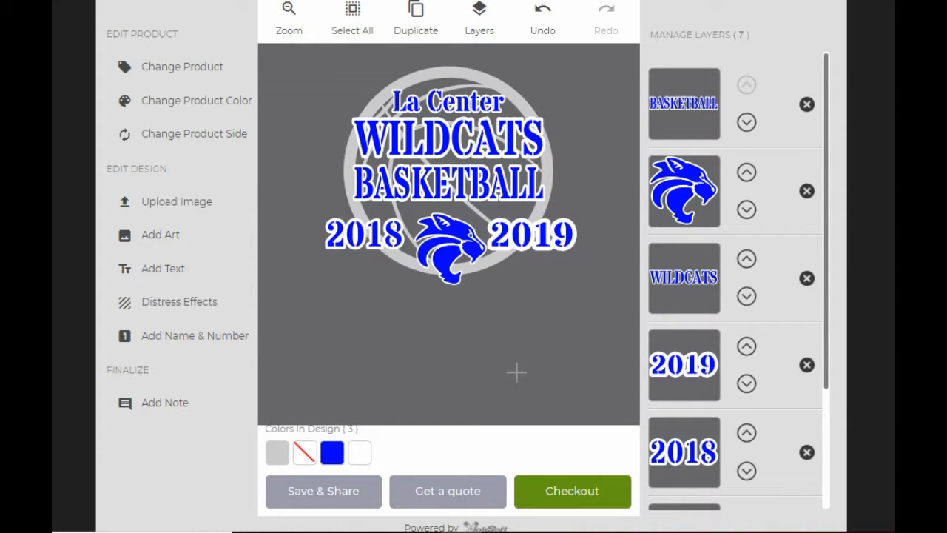
Step: Compare the outlines of the 2018 and 2019 texts and reduce the outline size of 2019 to 2.4
{"action": "left_click", "coordinate": [553, 236]}
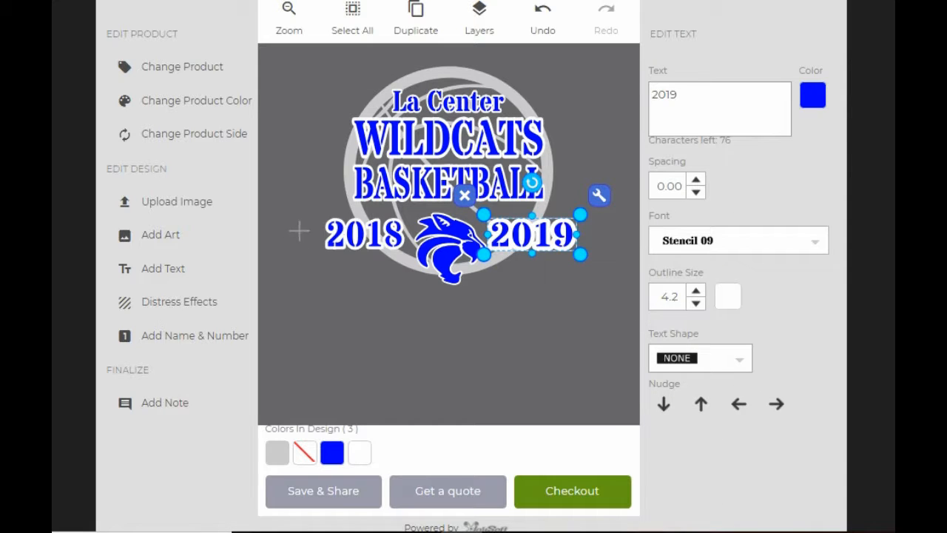
{"action": "left_click", "coordinate": [351, 236]}
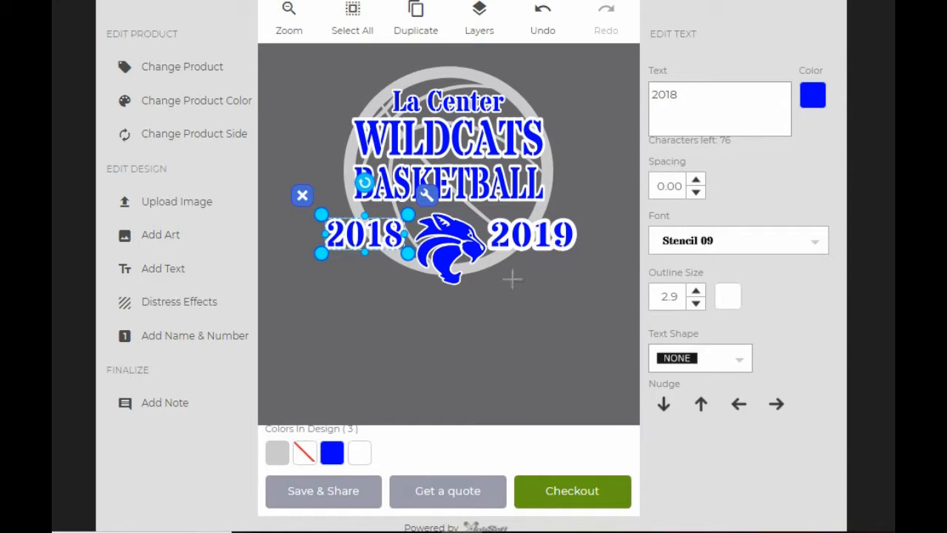
{"action": "left_click", "coordinate": [534, 243]}
{"action": "left_click", "coordinate": [696, 304]}
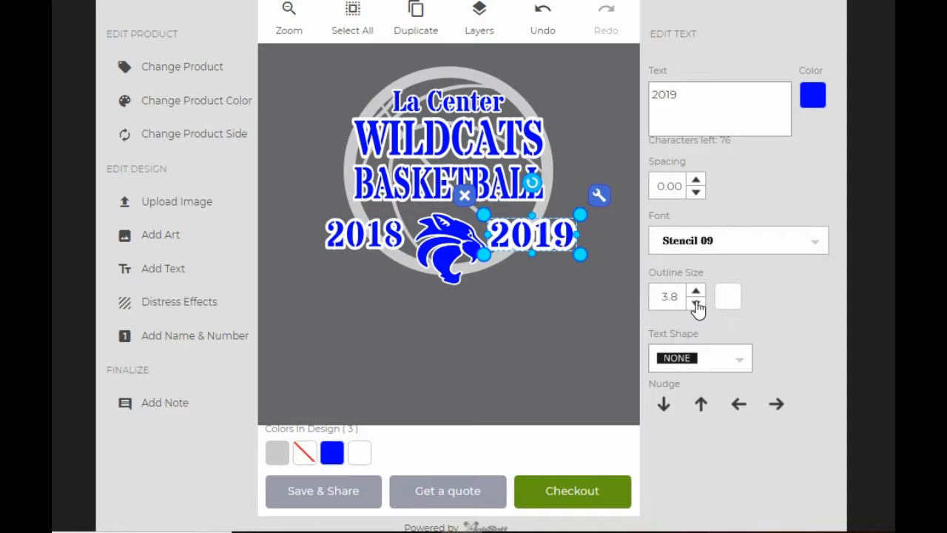
{"action": "left_click", "coordinate": [696, 304]}
{"action": "left_click", "coordinate": [697, 304]}
{"action": "left_click", "coordinate": [697, 304]}
{"action": "left_click", "coordinate": [696, 304]}
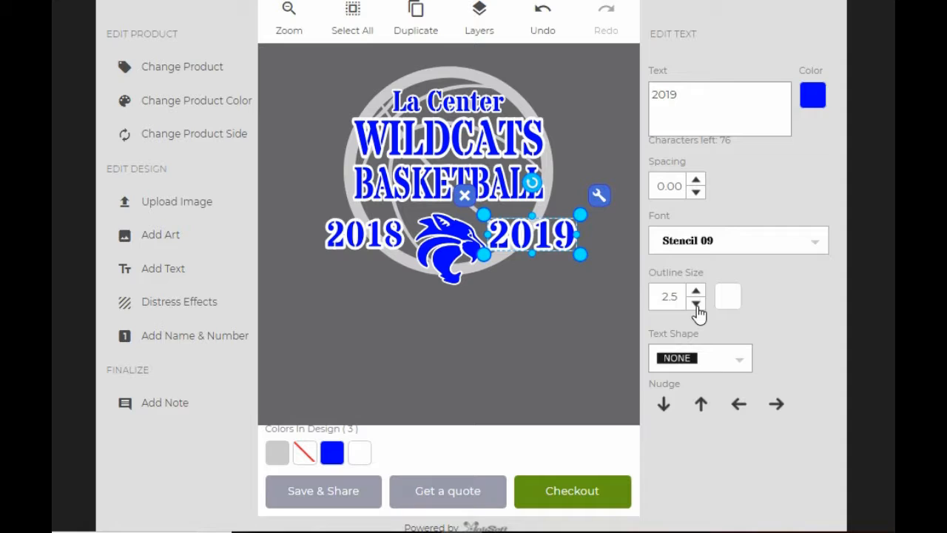
{"action": "left_click", "coordinate": [696, 304]}
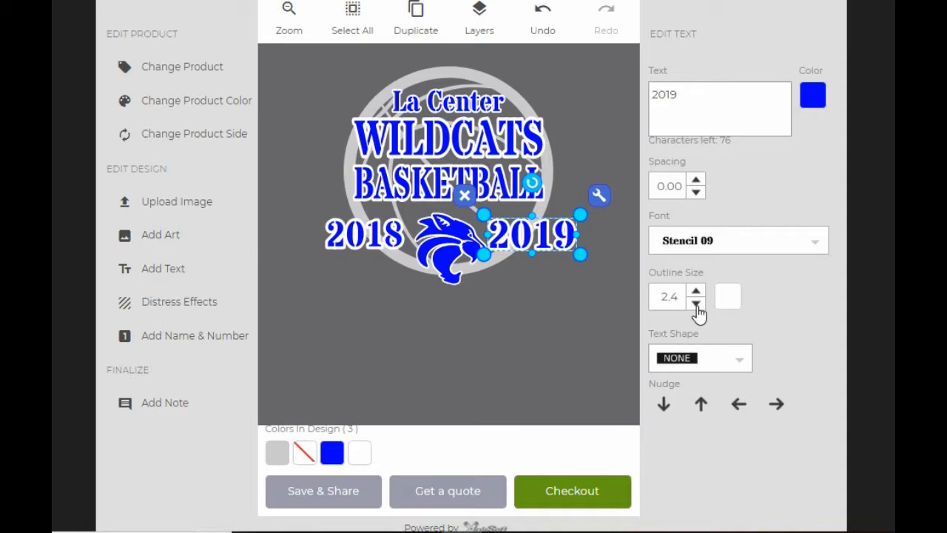
Step: Recheck the 2018 text's outline and set the outline size of the 2019 text to 3.0 to bring it close
{"action": "left_click", "coordinate": [342, 233]}
{"action": "left_click", "coordinate": [518, 239]}
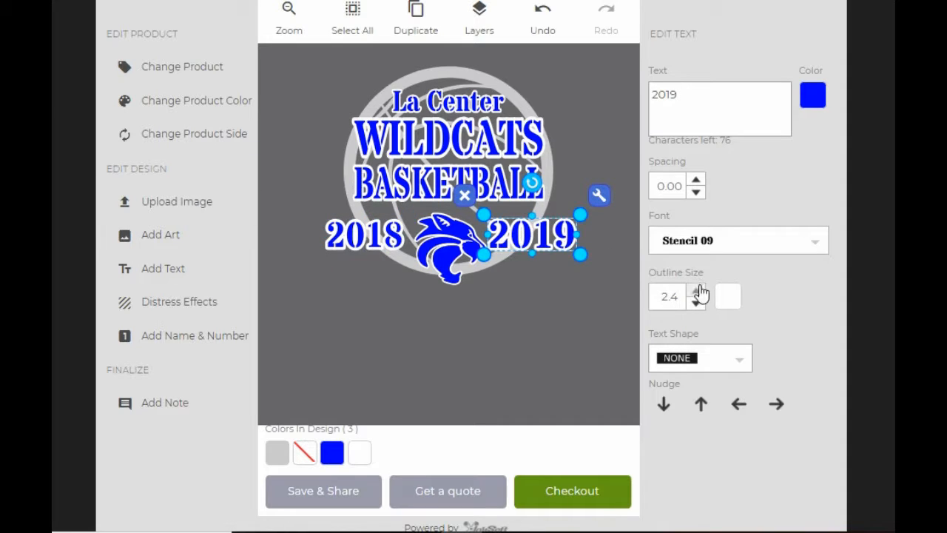
{"action": "left_click", "coordinate": [698, 293]}
{"action": "left_click", "coordinate": [696, 292]}
{"action": "left_click", "coordinate": [696, 292]}
{"action": "left_click", "coordinate": [696, 292]}
{"action": "left_click", "coordinate": [697, 291]}
{"action": "left_click", "coordinate": [696, 292]}
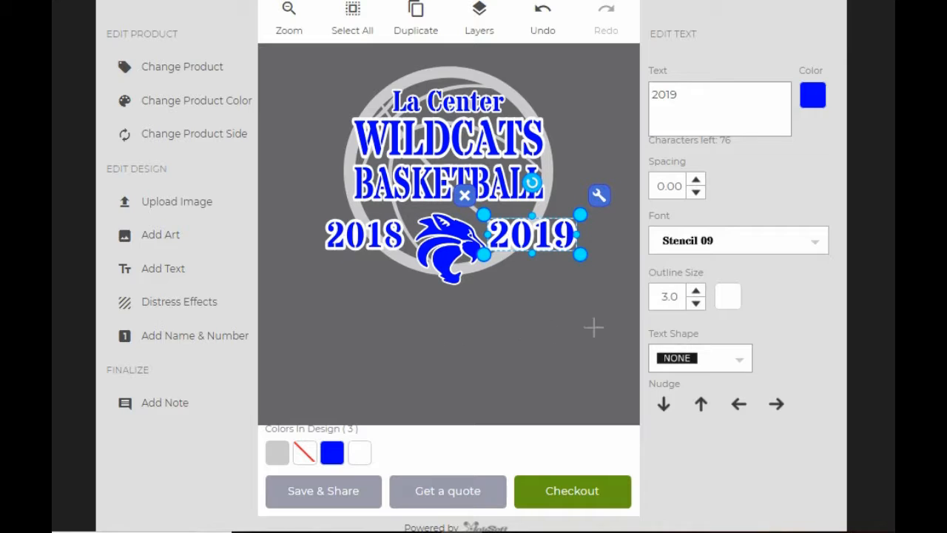
Step: Set the outline size to 2.8 for the 2019 text and 2.9 for the 2018 text
{"action": "left_click", "coordinate": [696, 304]}
{"action": "left_click", "coordinate": [696, 303]}
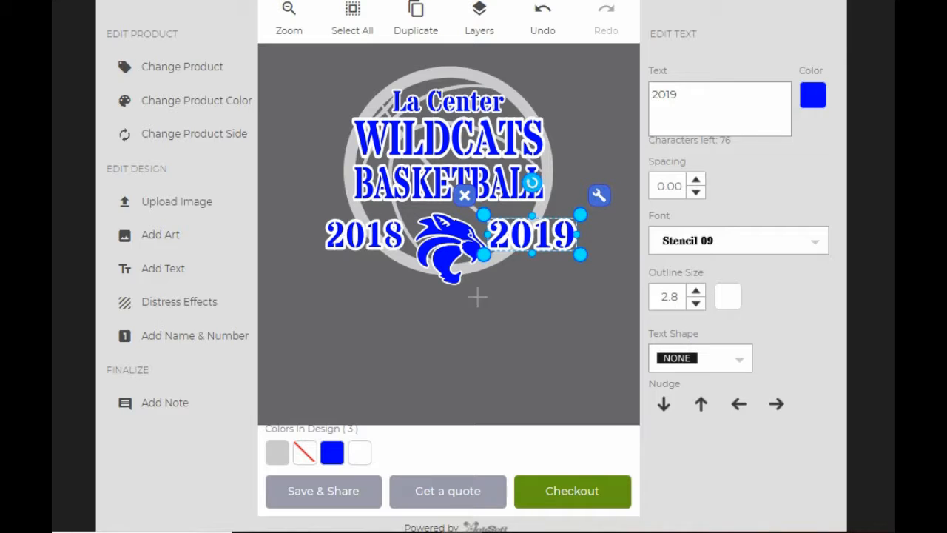
{"action": "left_click", "coordinate": [380, 248]}
{"action": "left_click", "coordinate": [697, 304]}
{"action": "left_click", "coordinate": [696, 303]}
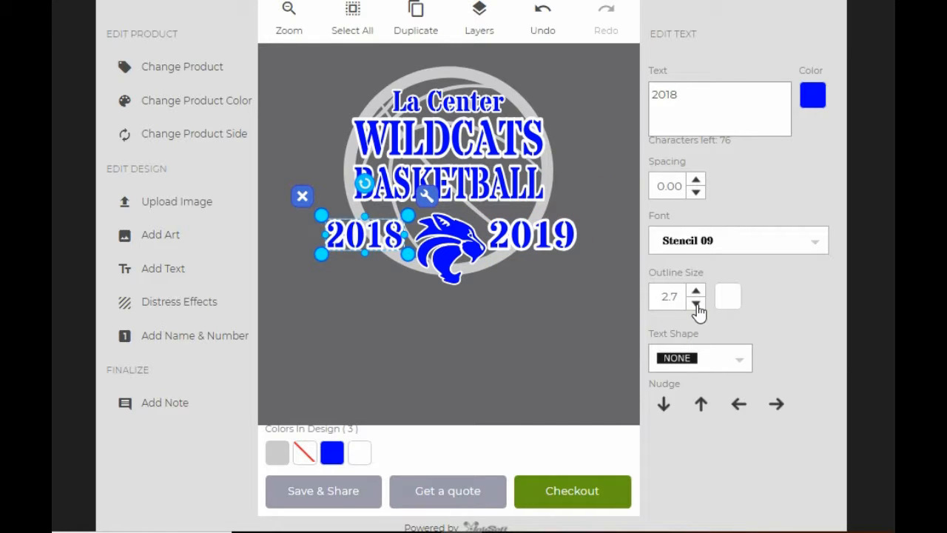
{"action": "left_click", "coordinate": [697, 292]}
{"action": "left_click", "coordinate": [698, 292]}
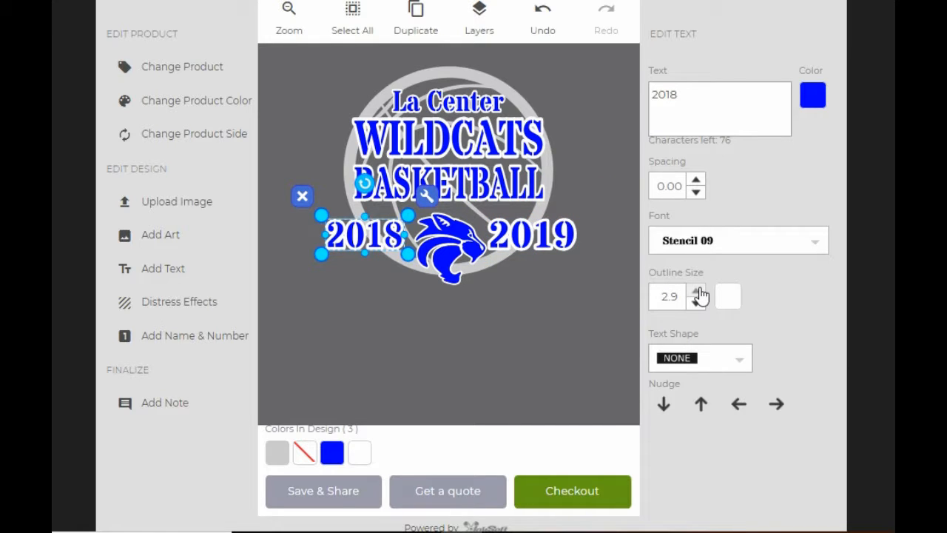
Step: Delete the 2019 text beside the wildcat head
{"action": "left_click", "coordinate": [555, 308]}
{"action": "left_click", "coordinate": [551, 232]}
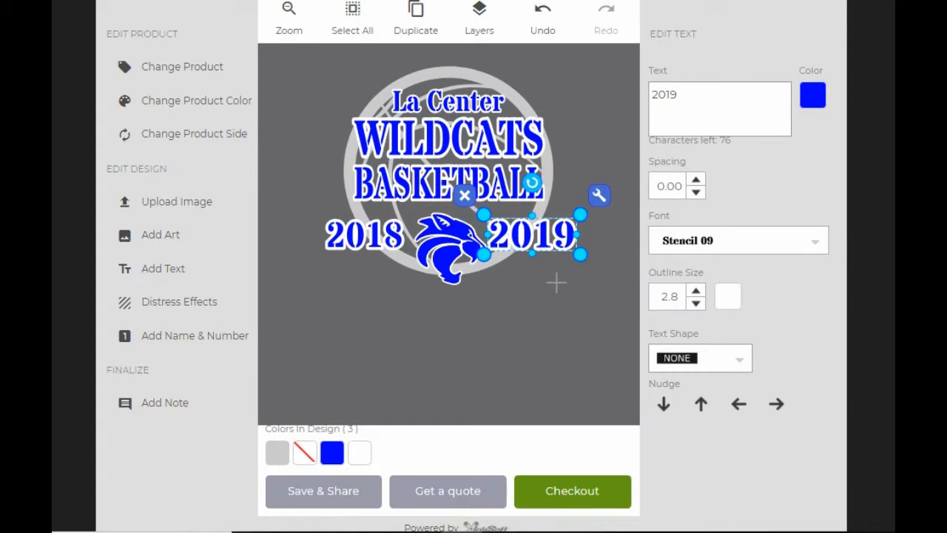
{"action": "key", "text": "Delete"}
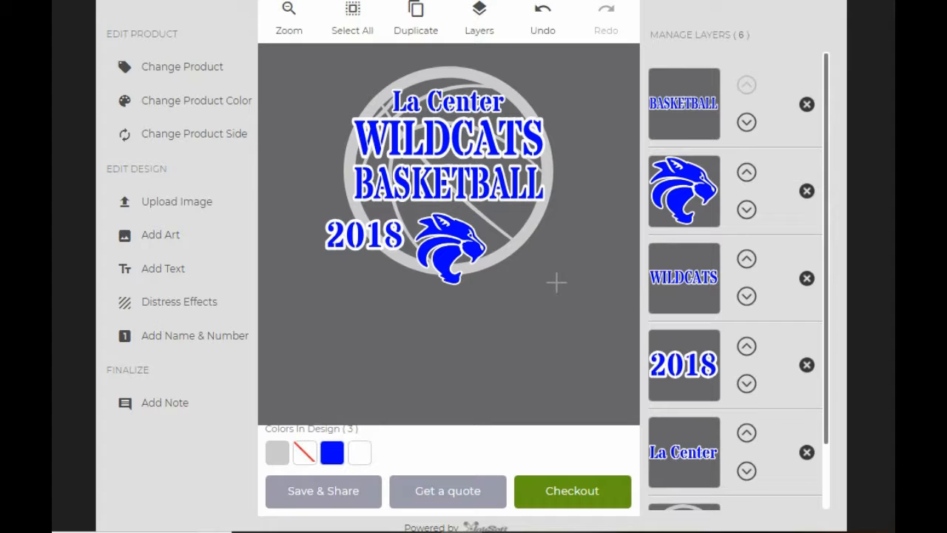
Step: Duplicate the 2018 text and set the copy's outline size to 2.9
{"action": "left_click", "coordinate": [386, 237]}
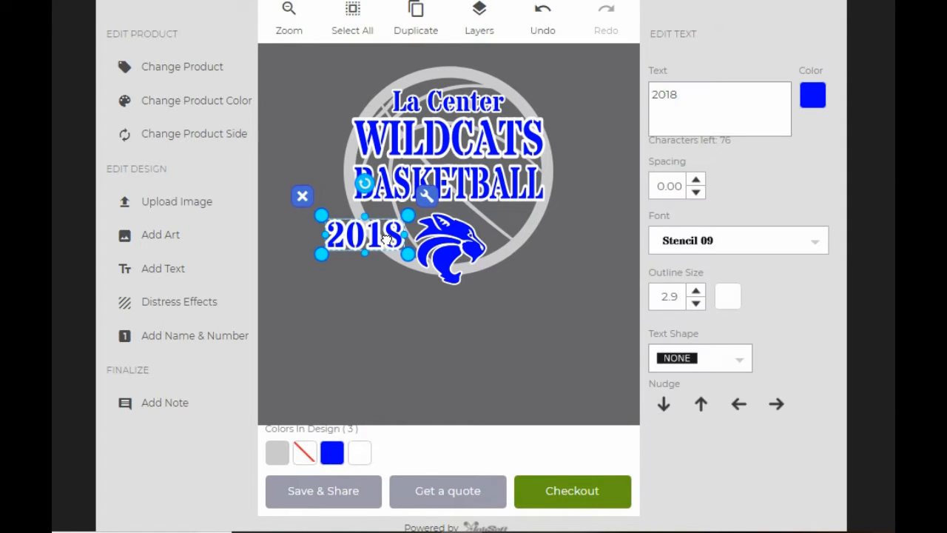
{"action": "left_click", "coordinate": [425, 30]}
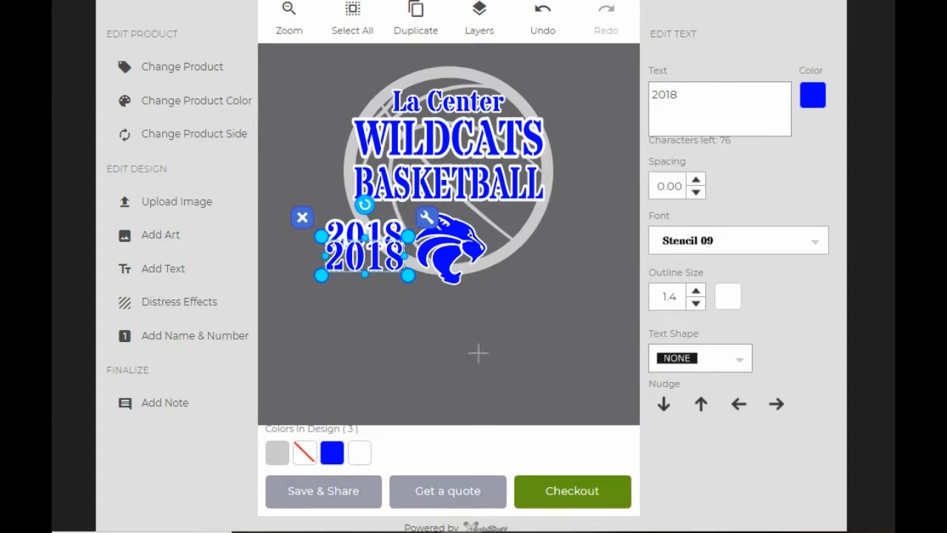
{"action": "left_click", "coordinate": [699, 290]}
{"action": "left_click", "coordinate": [697, 291]}
{"action": "left_click", "coordinate": [697, 291]}
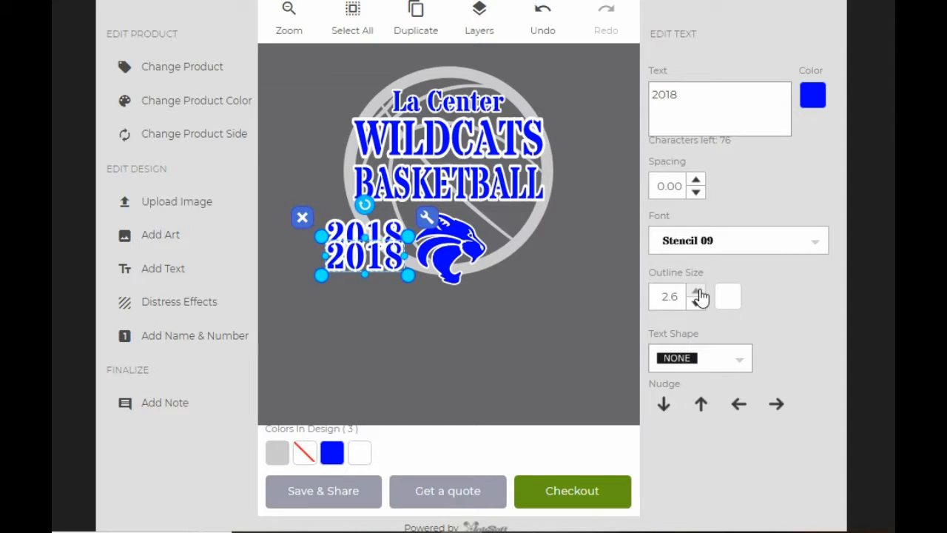
{"action": "left_click", "coordinate": [697, 292]}
{"action": "left_click", "coordinate": [696, 303]}
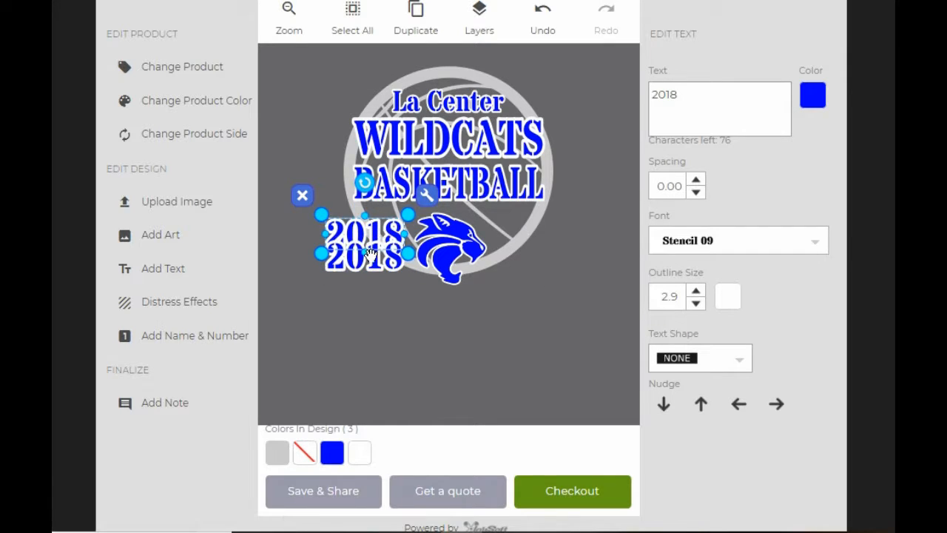
Step: Nudge the 2018 copy upward until it lies exactly over the original 2018 text
{"action": "left_click", "coordinate": [363, 285]}
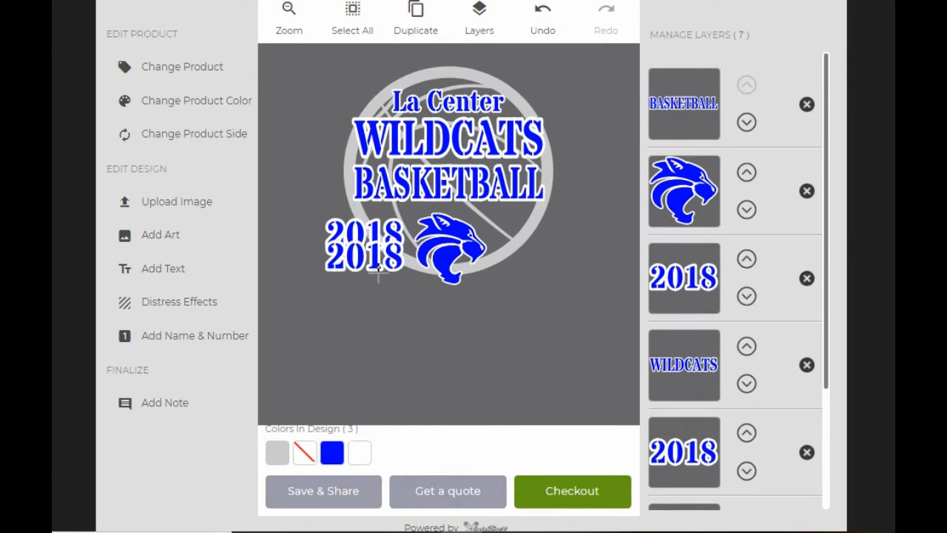
{"action": "left_click", "coordinate": [367, 274]}
{"action": "key", "text": "Up"}
{"action": "key", "text": "Up"}
{"action": "key", "text": "Up"}
{"action": "key", "text": "Up"}
{"action": "key", "text": "Up"}
{"action": "key", "text": "Up"}
{"action": "key", "text": "Up"}
{"action": "key", "text": "Up"}
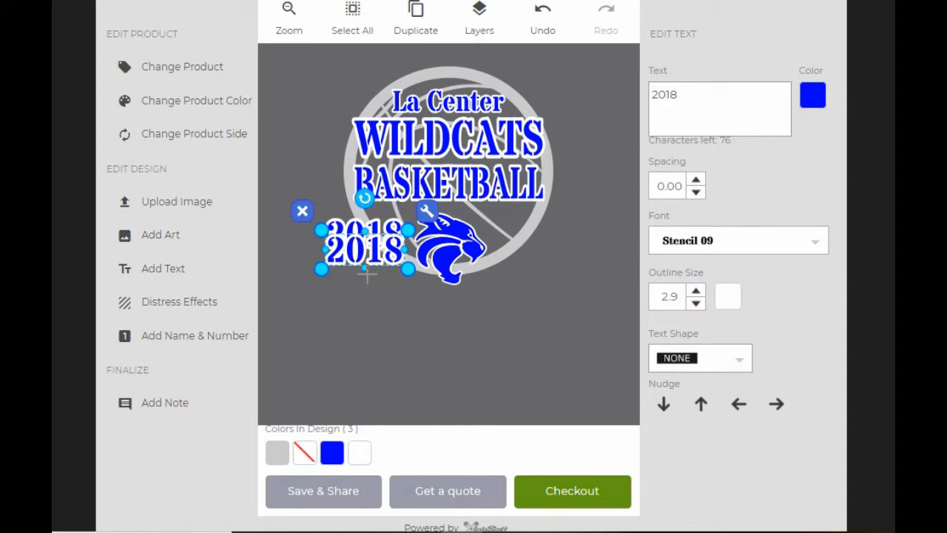
{"action": "key", "text": "Up"}
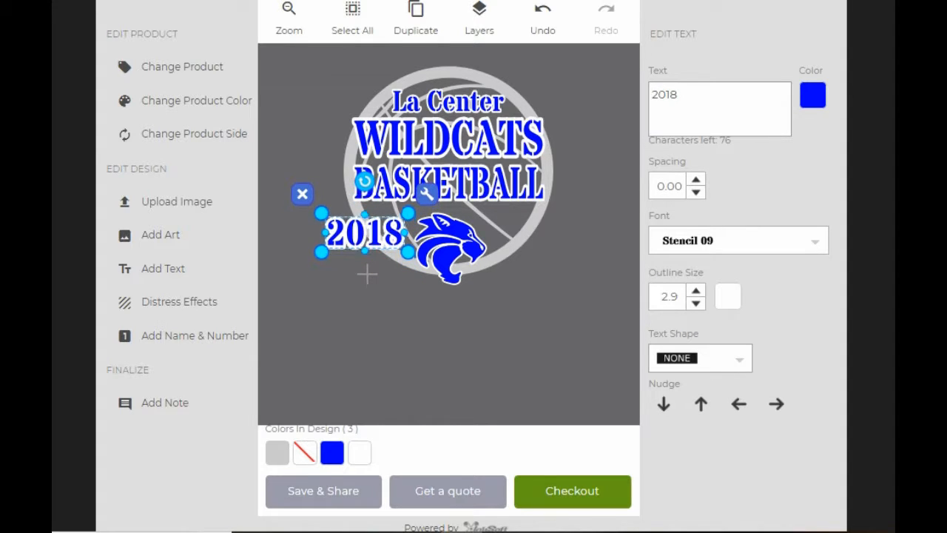
{"action": "key", "text": "Down"}
Step: Move the 2018 copy horizontally across to the far side of the wildcat head, level with the original year
{"action": "key", "text": "ctrl+v"}
{"action": "key", "text": "Right"}
{"action": "key", "text": "Right"}
{"action": "key", "text": "Right"}
{"action": "key", "text": "Right"}
{"action": "key", "text": "Right"}
{"action": "key", "text": "Right"}
{"action": "key", "text": "Right"}
{"action": "key", "text": "Right"}
{"action": "key", "text": "Right"}
{"action": "key", "text": "Right"}
{"action": "key", "text": "Right"}
{"action": "key", "text": "Right"}
{"action": "key", "text": "Right"}
{"action": "key", "text": "Right"}
{"action": "key", "text": "Right"}
{"action": "key", "text": "Right"}
{"action": "key", "text": "Right"}
{"action": "key", "text": "Right"}
{"action": "key", "text": "Right"}
{"action": "key", "text": "Right"}
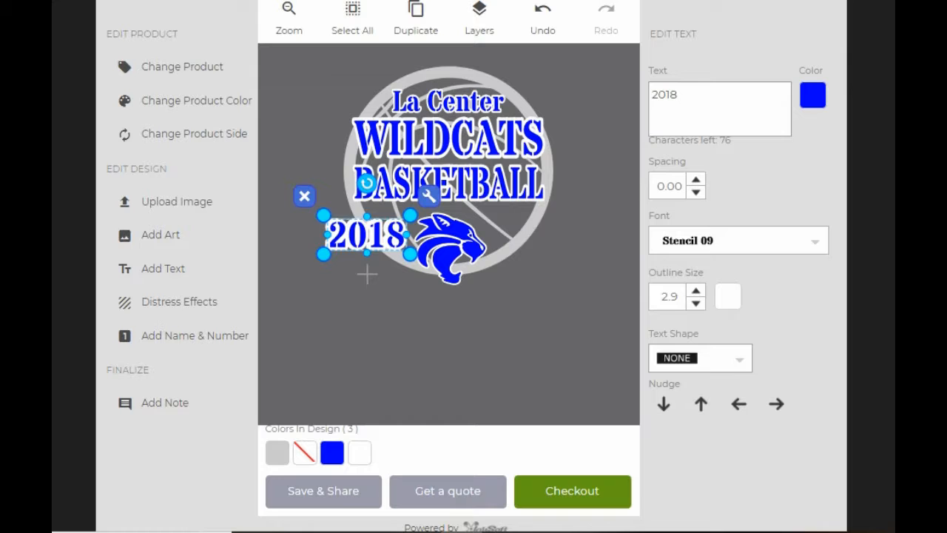
{"action": "key", "text": "Right"}
{"action": "key", "text": "Right"}
{"action": "key", "text": "Right"}
{"action": "key", "text": "Right"}
{"action": "key", "text": "Right"}
{"action": "key", "text": "Right"}
{"action": "key", "text": "Right"}
{"action": "key", "text": "Right"}
{"action": "key", "text": "Right"}
{"action": "key", "text": "Right"}
{"action": "key", "text": "Right"}
{"action": "key", "text": "Right"}
{"action": "key", "text": "Right"}
{"action": "key", "text": "Right"}
{"action": "key", "text": "Right"}
{"action": "key", "text": "Right"}
{"action": "key", "text": "Right"}
{"action": "key", "text": "Right"}
{"action": "key", "text": "Right"}
{"action": "key", "text": "Right"}
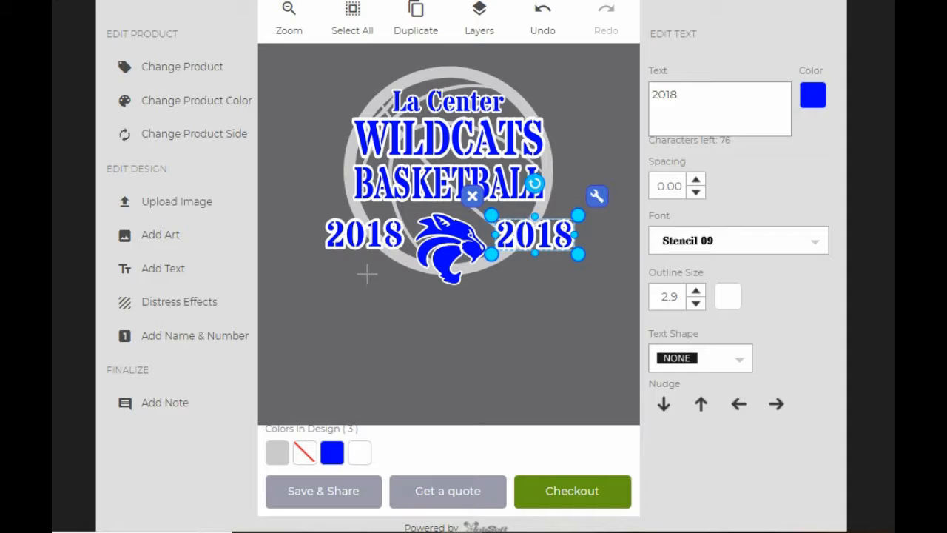
{"action": "left_click", "coordinate": [525, 300]}
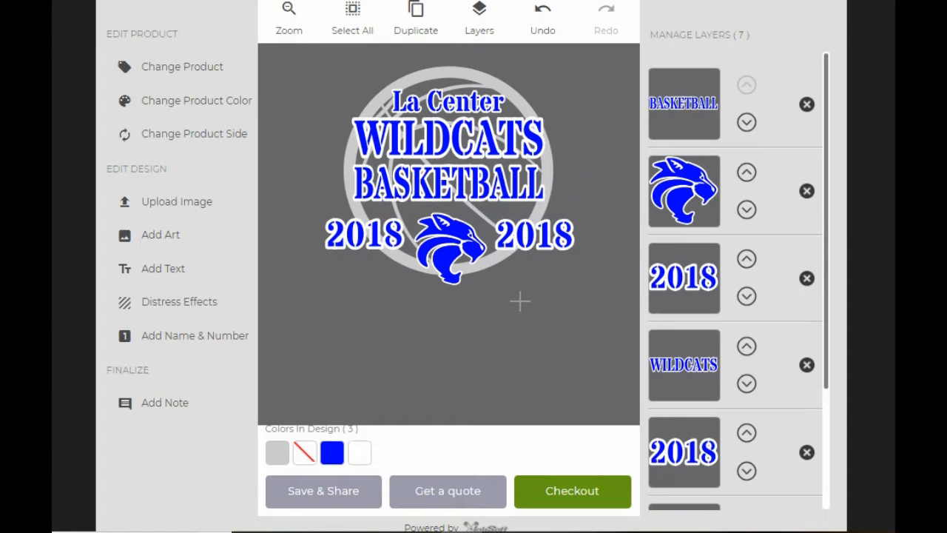
Step: Change the copied year in front of the wildcat's face to read 2019
{"action": "left_click", "coordinate": [731, 294]}
{"action": "double_click", "coordinate": [698, 95]}
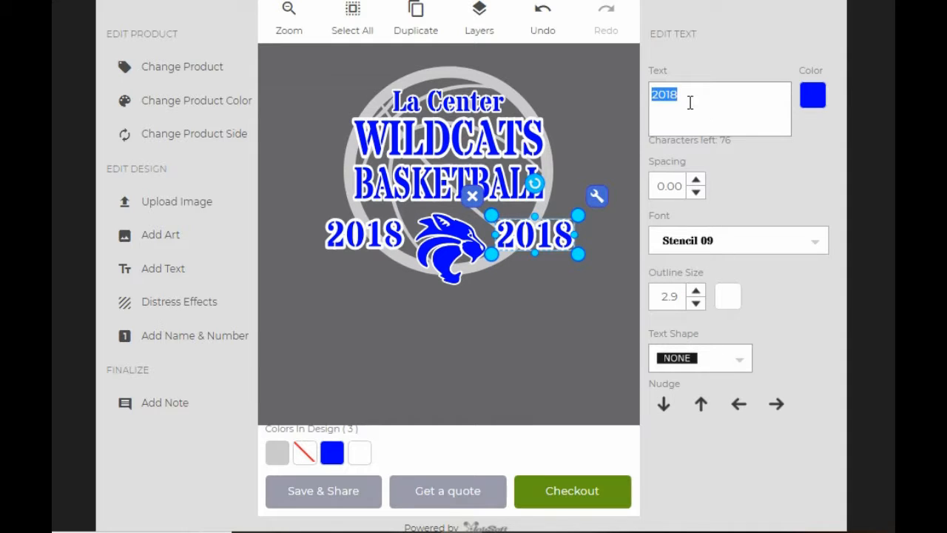
{"action": "left_click", "coordinate": [690, 102]}
{"action": "key", "text": "BackSpace"}
{"action": "type", "text": "9"}
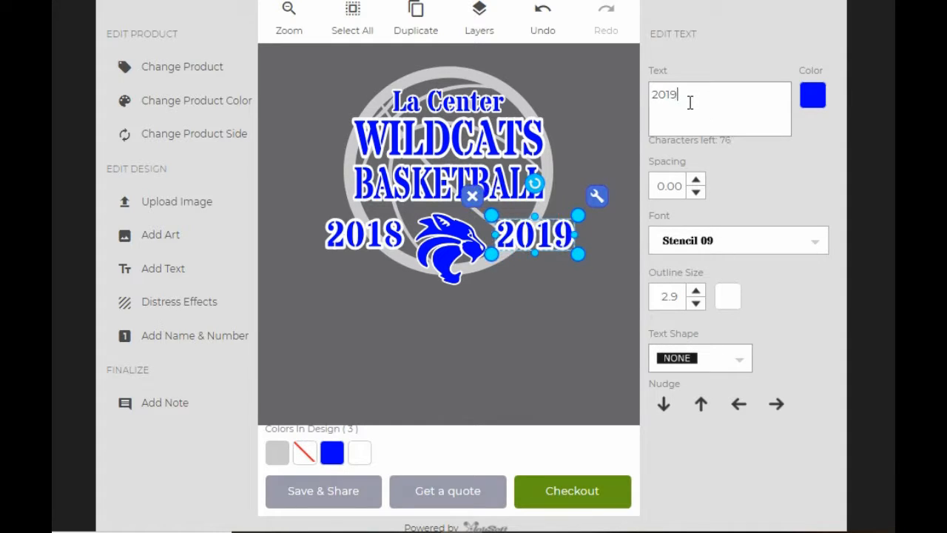
{"action": "left_click", "coordinate": [474, 296]}
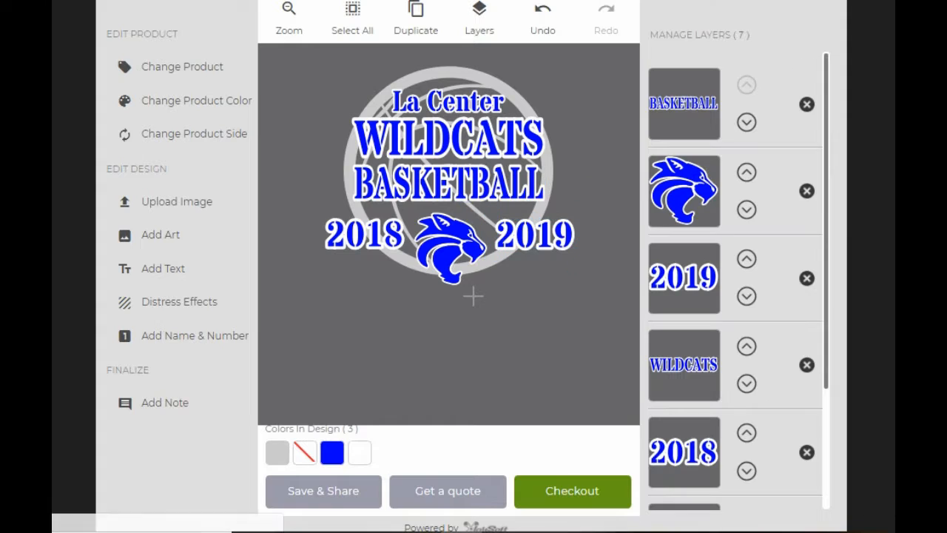
{"action": "left_click", "coordinate": [525, 241]}
{"action": "left_click", "coordinate": [490, 317]}
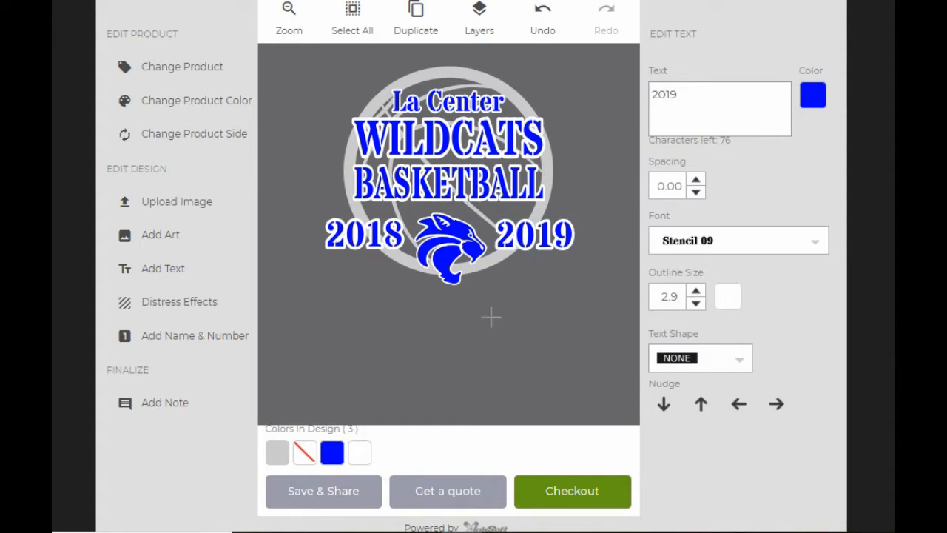
{"action": "left_click", "coordinate": [361, 231]}
{"action": "left_click", "coordinate": [466, 307]}
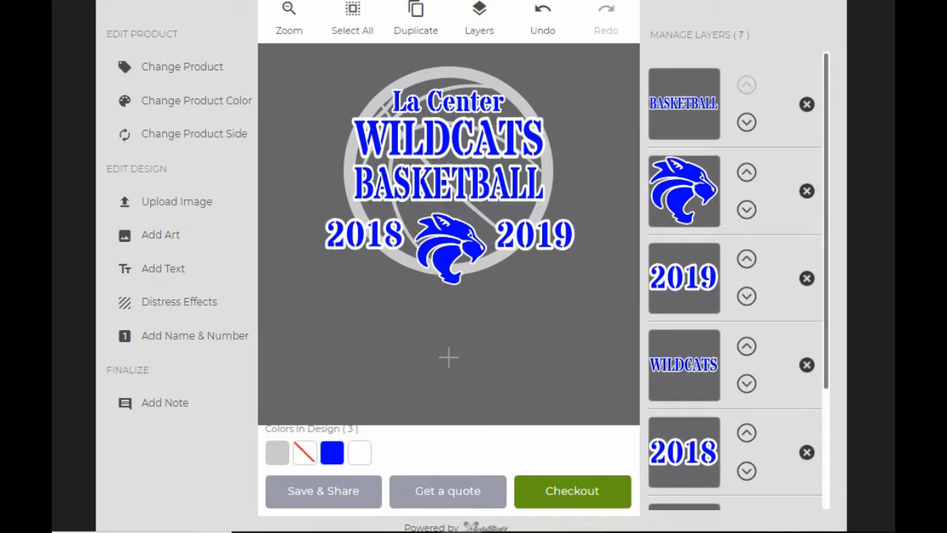
Step: Enlarge the wildcat head slightly and nudge it sideways until it sits on the design's vertical center line
{"action": "left_click", "coordinate": [448, 248]}
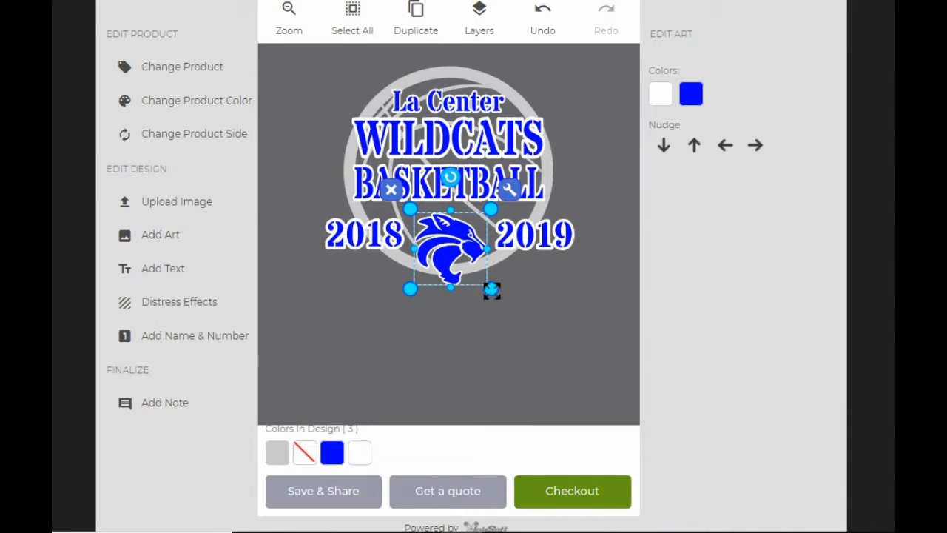
{"action": "left_click_drag", "start_coordinate": [490, 288], "coordinate": [496, 293]}
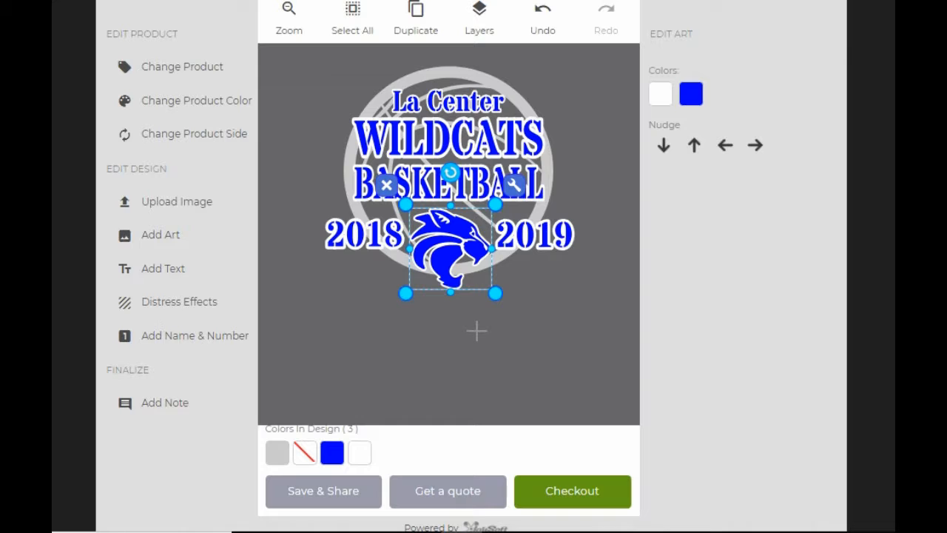
{"action": "key", "text": "Left"}
{"action": "key", "text": "Left"}
{"action": "key", "text": "Right"}
{"action": "key", "text": "Right"}
{"action": "key", "text": "Right"}
{"action": "key", "text": "Right"}
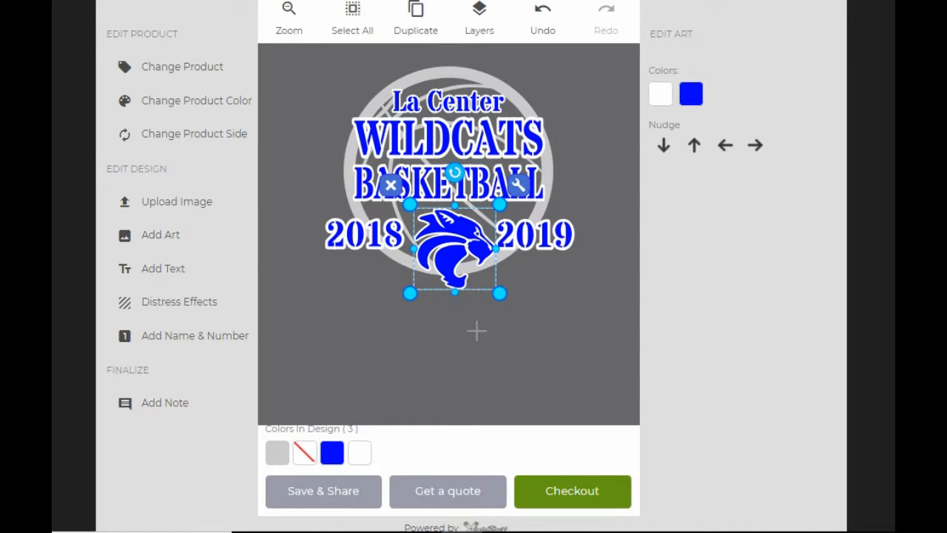
{"action": "key", "text": "Left"}
{"action": "key", "text": "Left"}
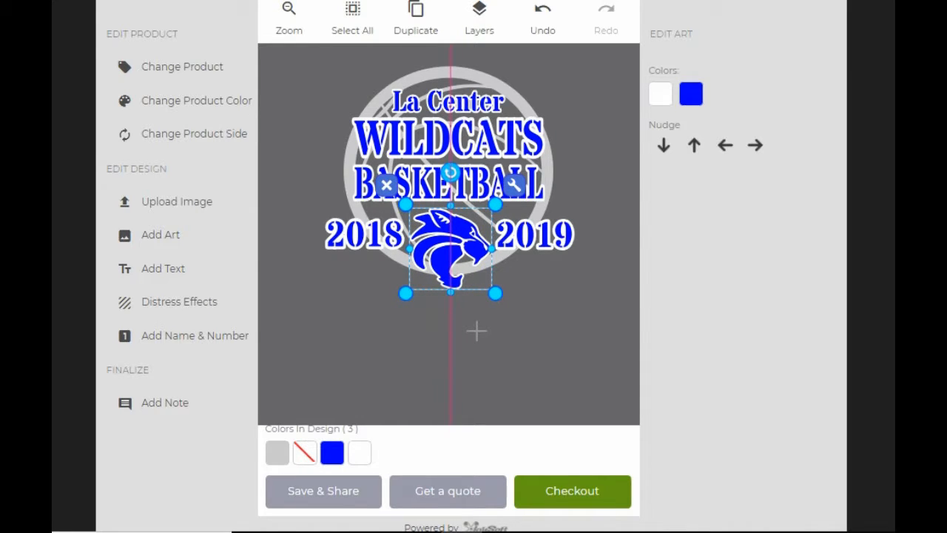
{"action": "key", "text": "Right"}
{"action": "key", "text": "Left"}
{"action": "key", "text": "Left"}
{"action": "key", "text": "Left"}
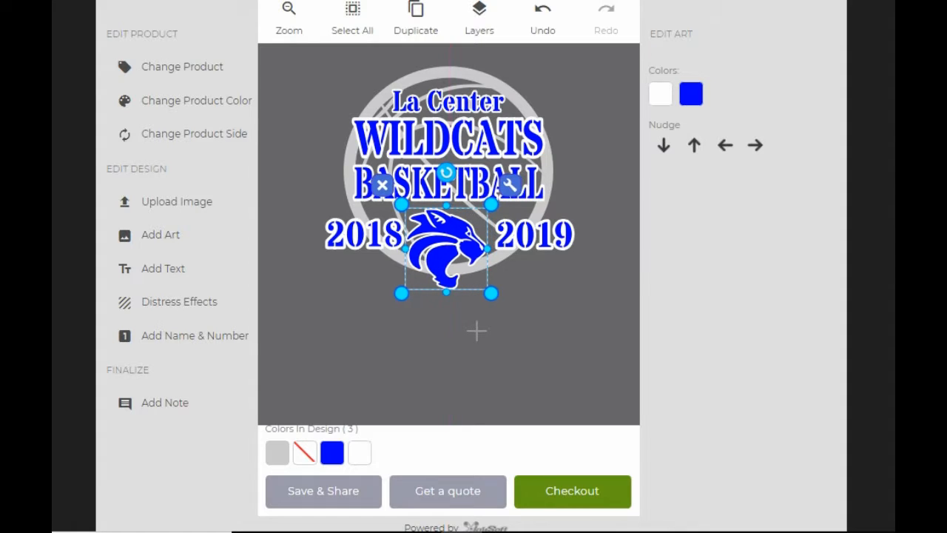
{"action": "key", "text": "Right"}
{"action": "key", "text": "Right"}
{"action": "key", "text": "Right"}
{"action": "key", "text": "Right"}
{"action": "key", "text": "Left"}
{"action": "key", "text": "Left"}
{"action": "key", "text": "Left"}
{"action": "key", "text": "Right"}
{"action": "key", "text": "Right"}
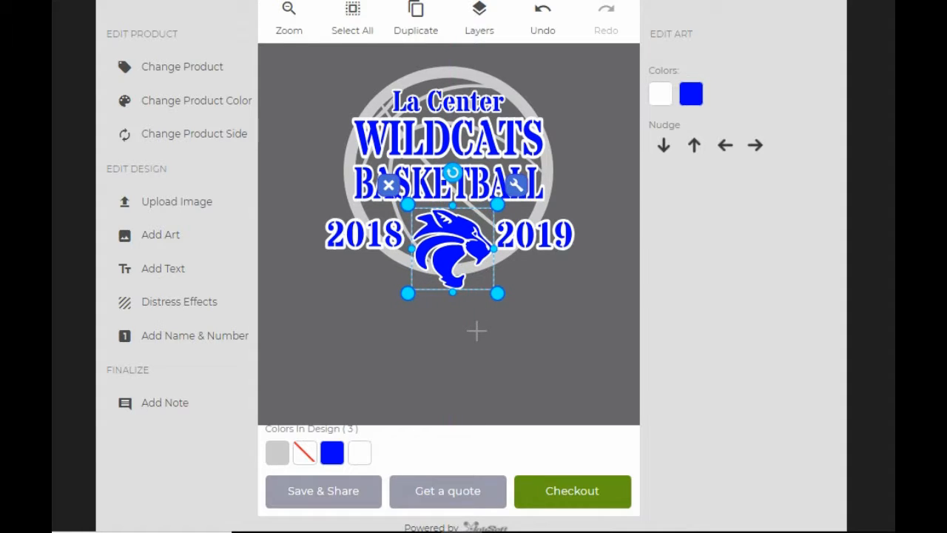
{"action": "key", "text": "Left"}
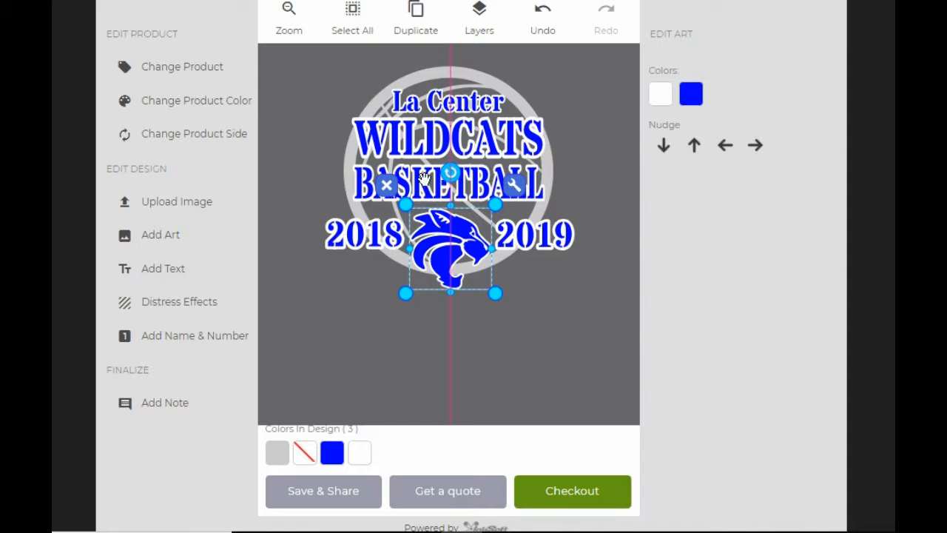
{"action": "left_click", "coordinate": [526, 314]}
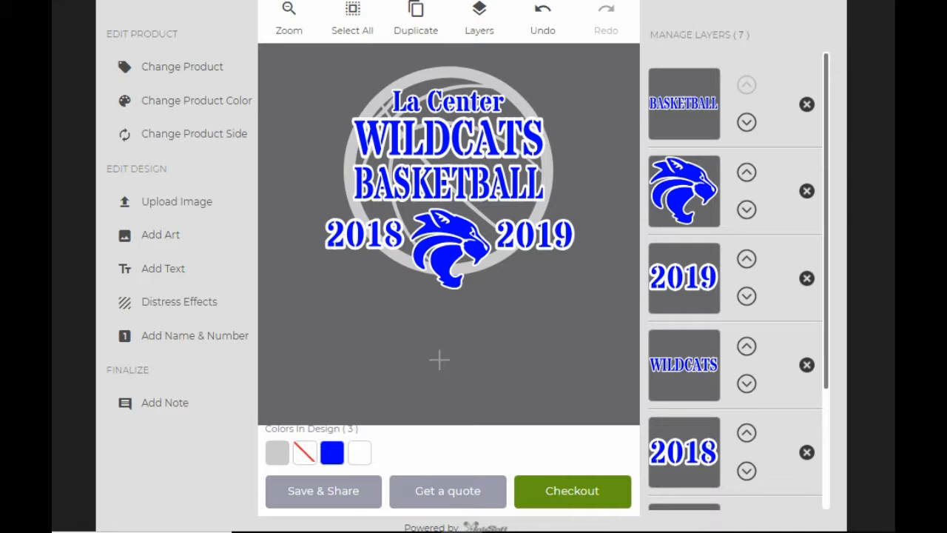
Step: Start saving and sharing the design, replacing its name with LACENTER BASKETBALLe
{"action": "left_click", "coordinate": [346, 502]}
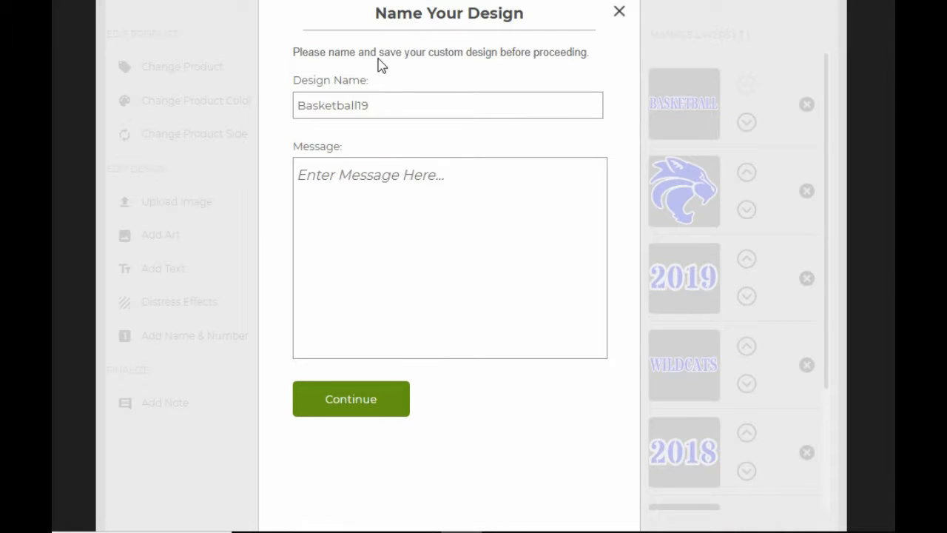
{"action": "left_click_drag", "start_coordinate": [398, 116], "coordinate": [274, 117]}
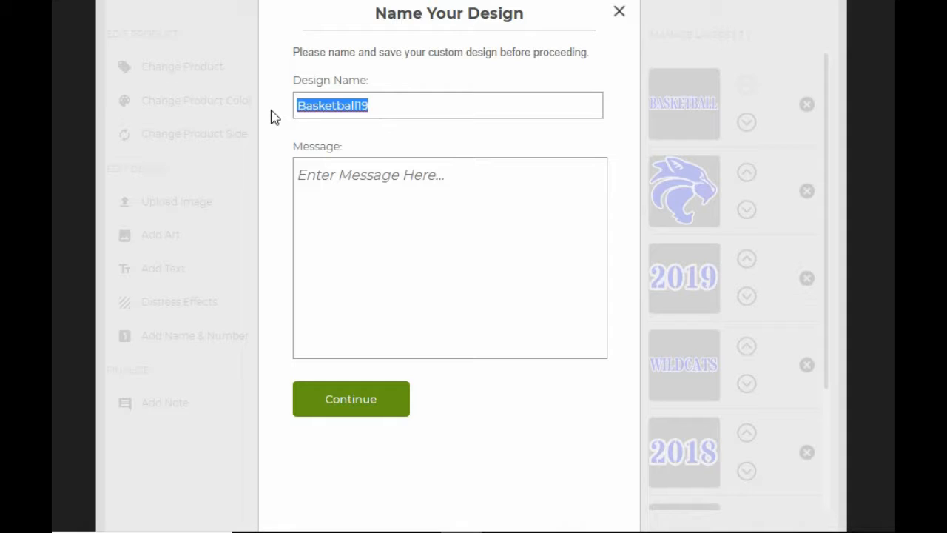
{"action": "type", "text": "BAKS"}
{"action": "key", "text": "BackSpace"}
{"action": "key", "text": "BackSpace"}
{"action": "type", "text": "WILDCATSS"}
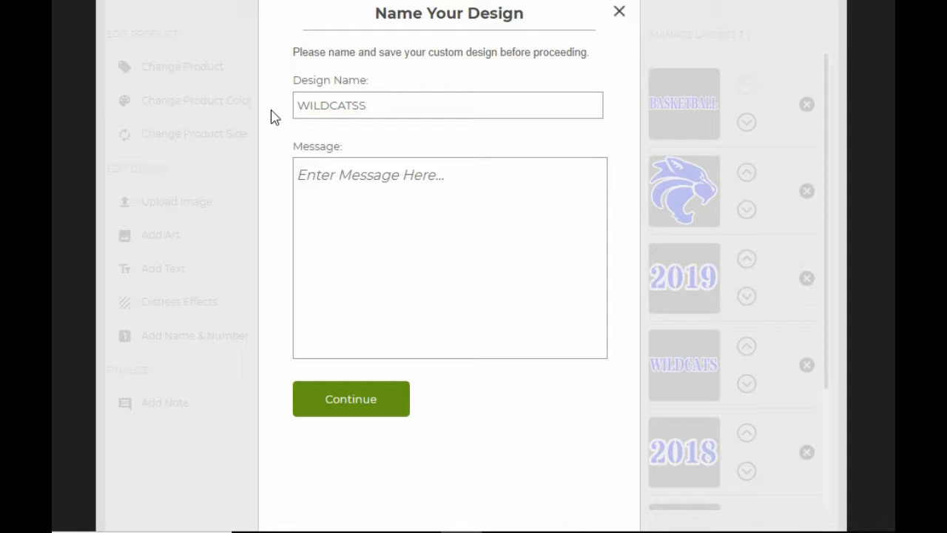
{"action": "key", "text": "BackSpace"}
{"action": "key", "text": "BackSpace"}
{"action": "key", "text": "BackSpace"}
{"action": "key", "text": "BackSpace"}
{"action": "key", "text": "BackSpace"}
{"action": "key", "text": "BackSpace"}
{"action": "key", "text": "BackSpace"}
{"action": "key", "text": "BackSpace"}
{"action": "key", "text": "BackSpace"}
{"action": "type", "text": "LACENTER BASKETBALLe"}
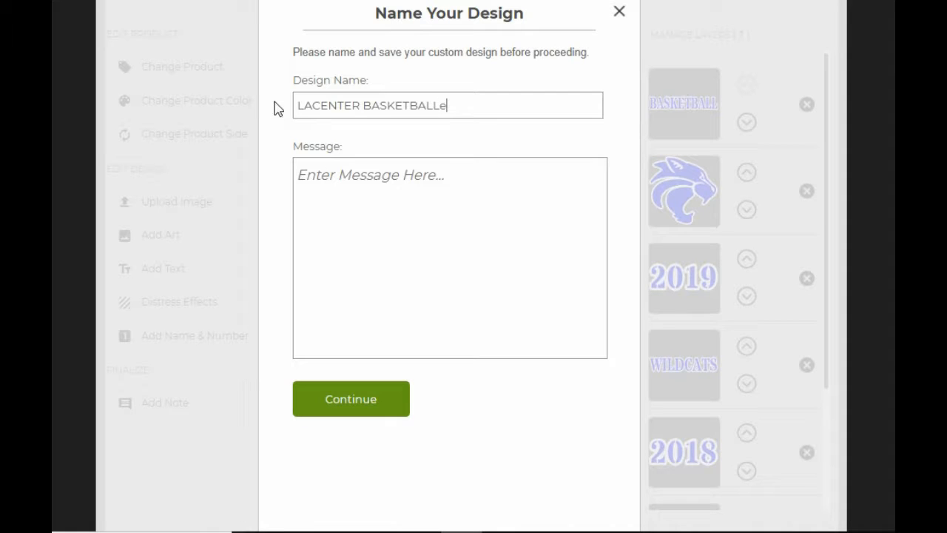
Step: Add the message "THE 2018 AND 2019 DON'T LOOK EVEN TO ME. Please double check it for me." and save the design
{"action": "left_click", "coordinate": [396, 214]}
{"action": "type", "text": "THE"}
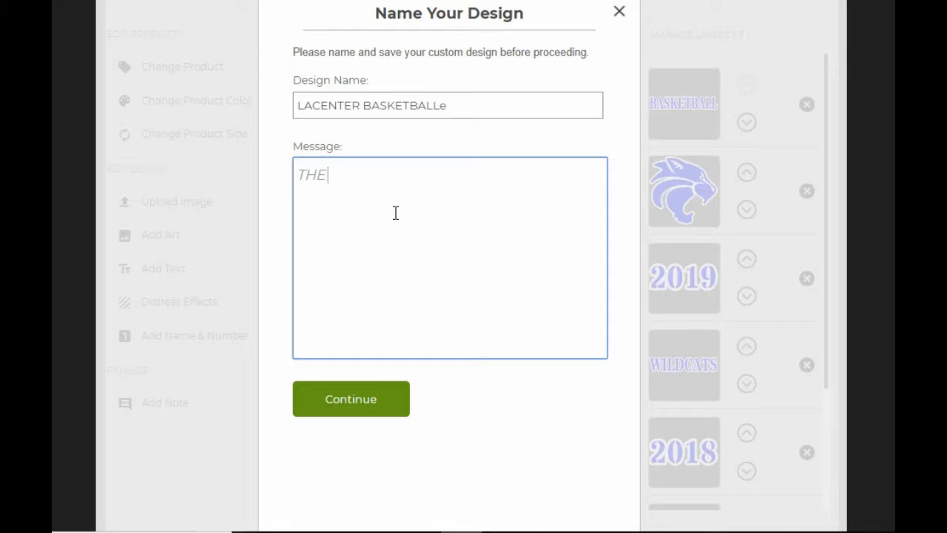
{"action": "type", "text": " 2018 AND"}
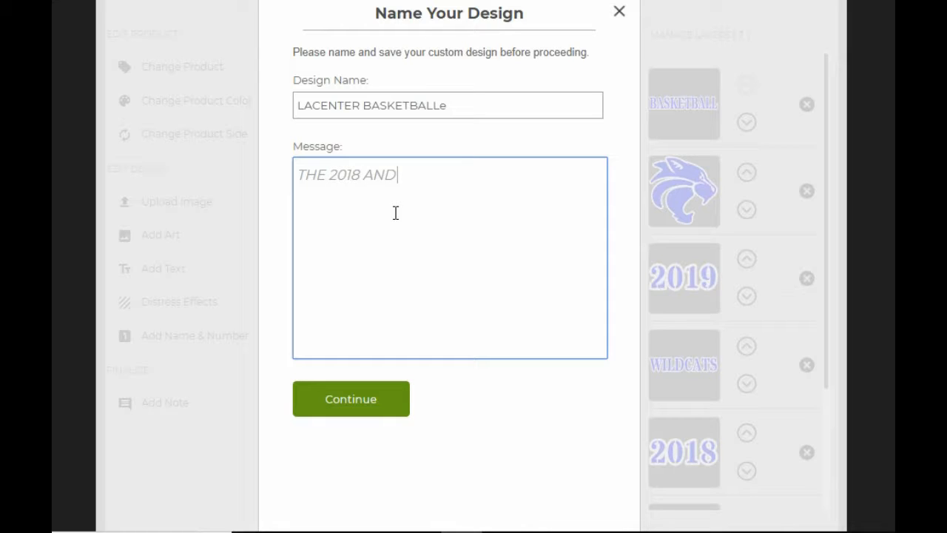
{"action": "type", "text": " 2019 DON"}
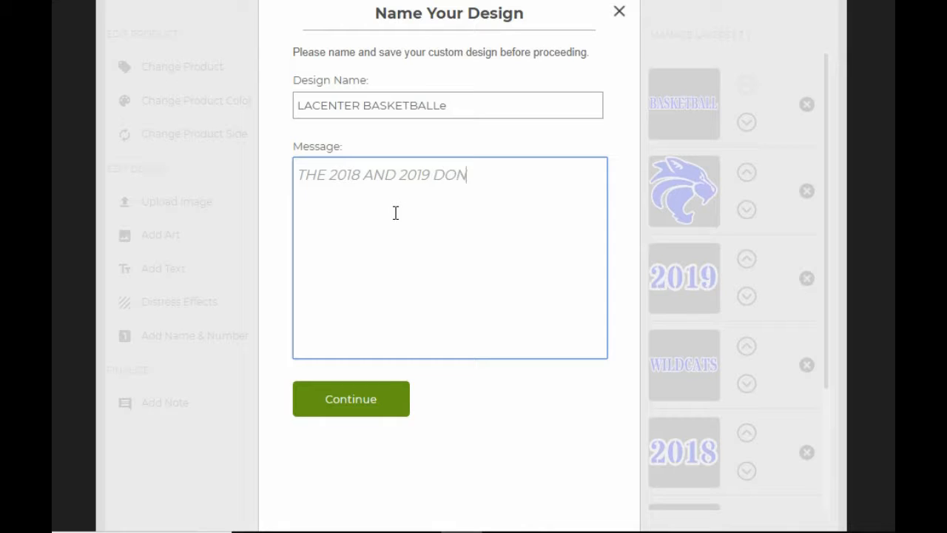
{"action": "type", "text": "'T LOOK EVENT"}
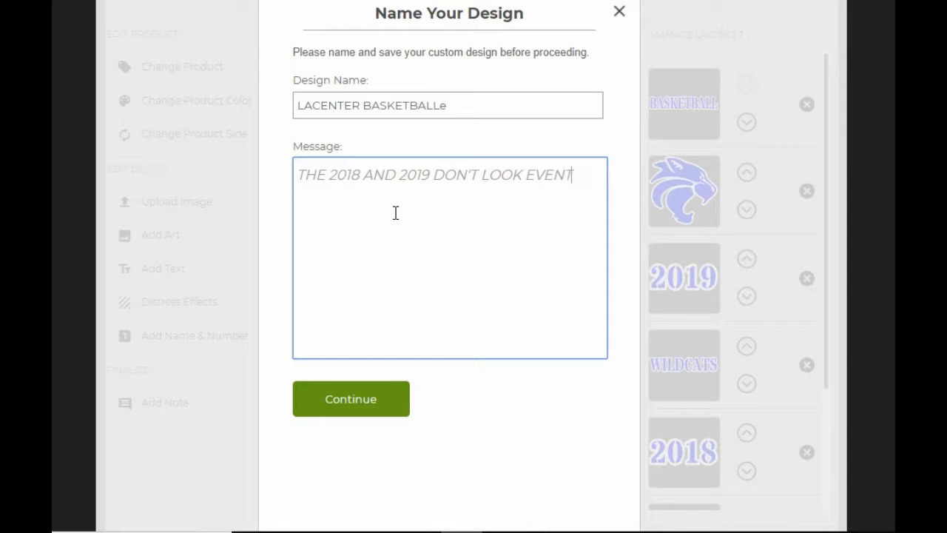
{"action": "type", "text": " TO ME"}
{"action": "type", "text": " ME"}
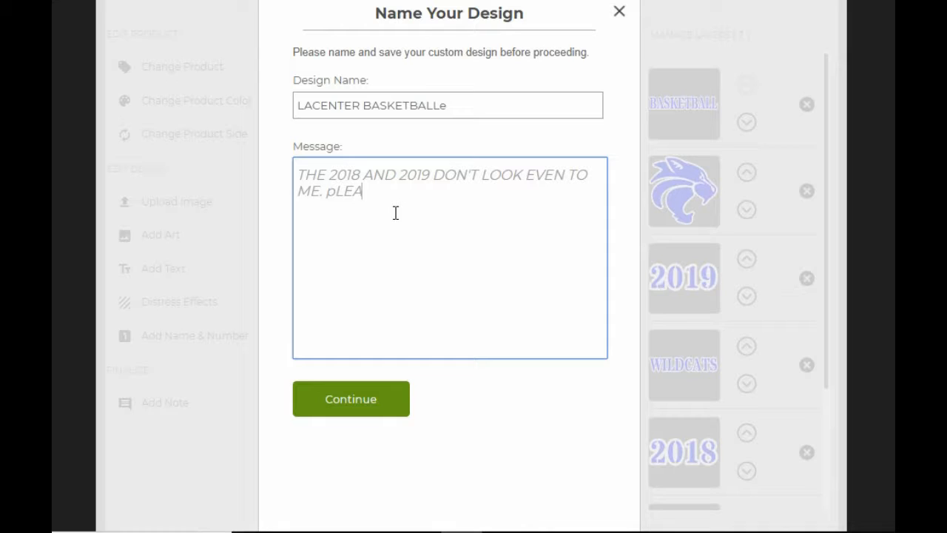
{"action": "type", "text": ". Please double check it for me."}
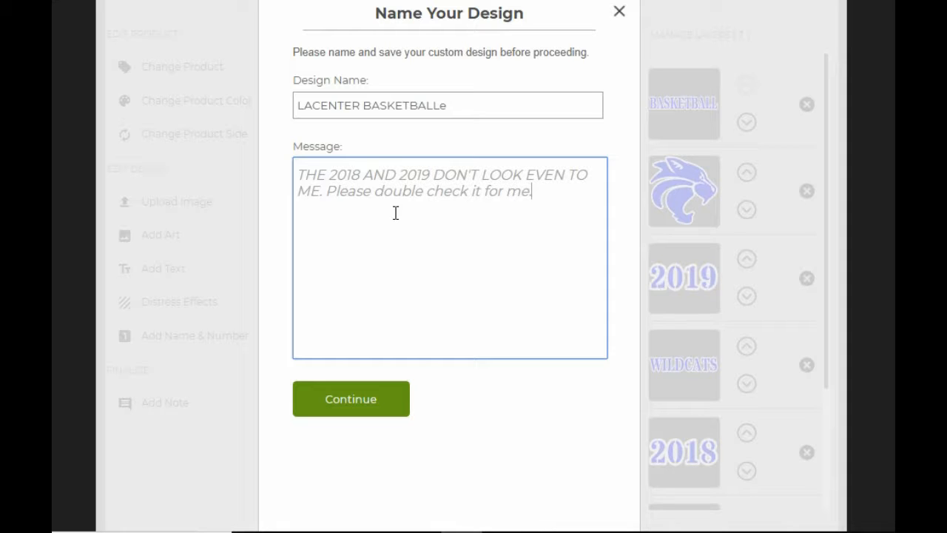
{"action": "left_click", "coordinate": [360, 402]}
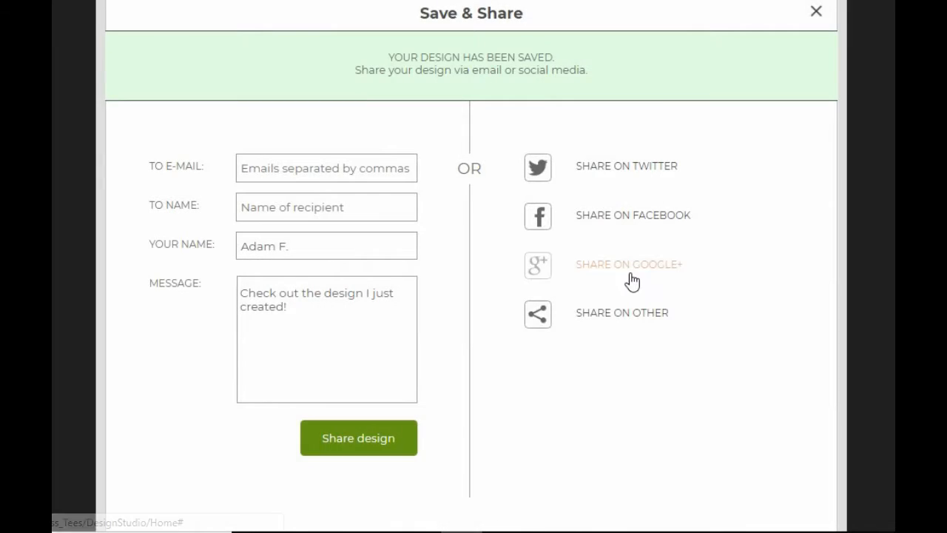
Step: Share the saved design by e-mail, filling in the recipient's e-mail address and the recipient and sender names
{"action": "left_click", "coordinate": [303, 168]}
{"action": "left_click", "coordinate": [309, 206]}
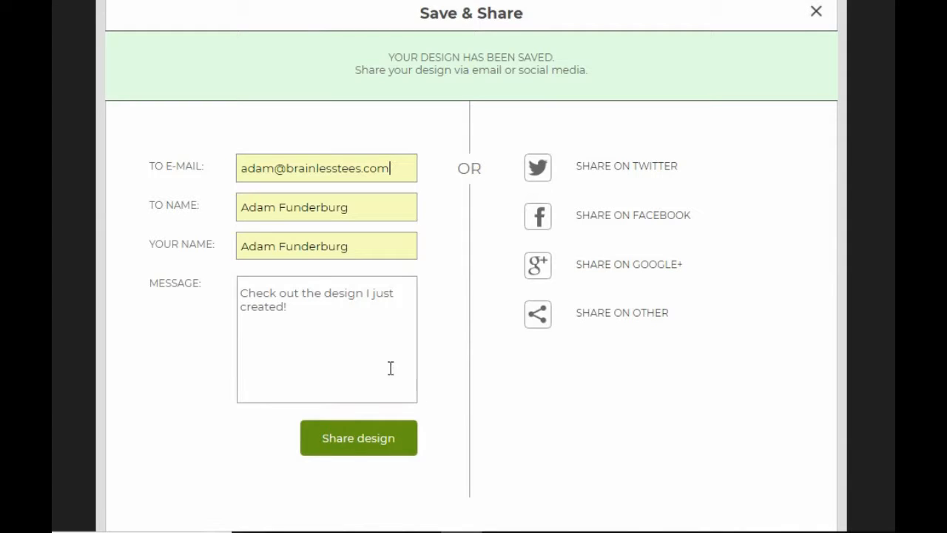
{"action": "left_click", "coordinate": [357, 438]}
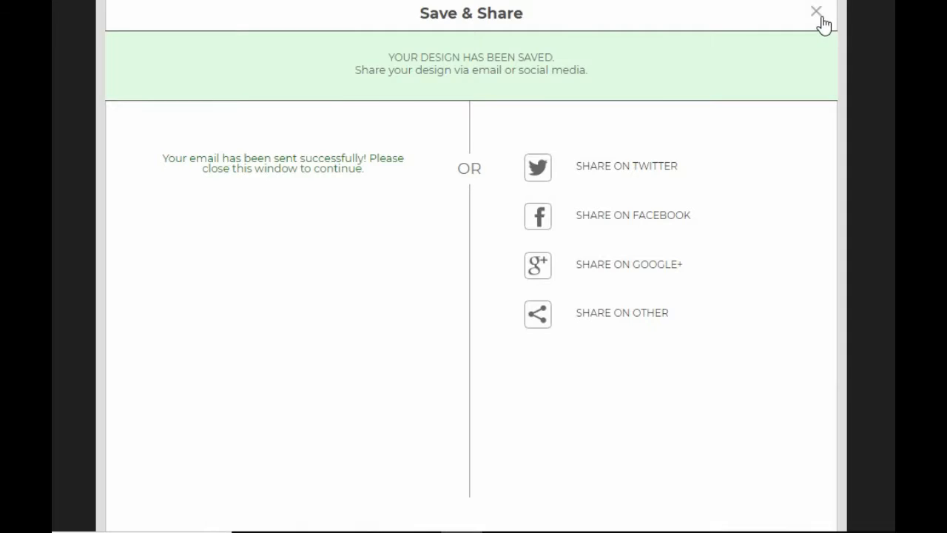
{"action": "left_click", "coordinate": [817, 13]}
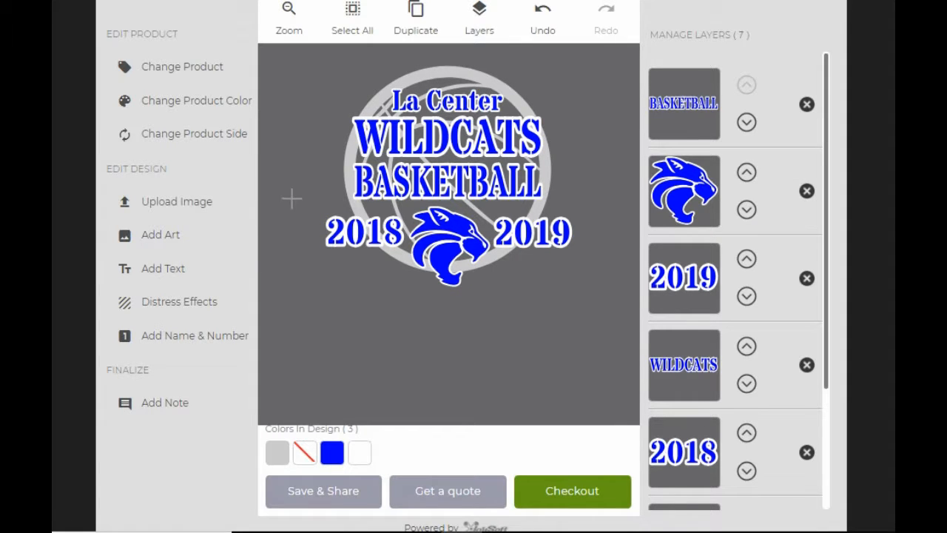
Step: Search the design ideas for basketball and look through the available templates
{"action": "left_click", "coordinate": [175, 248]}
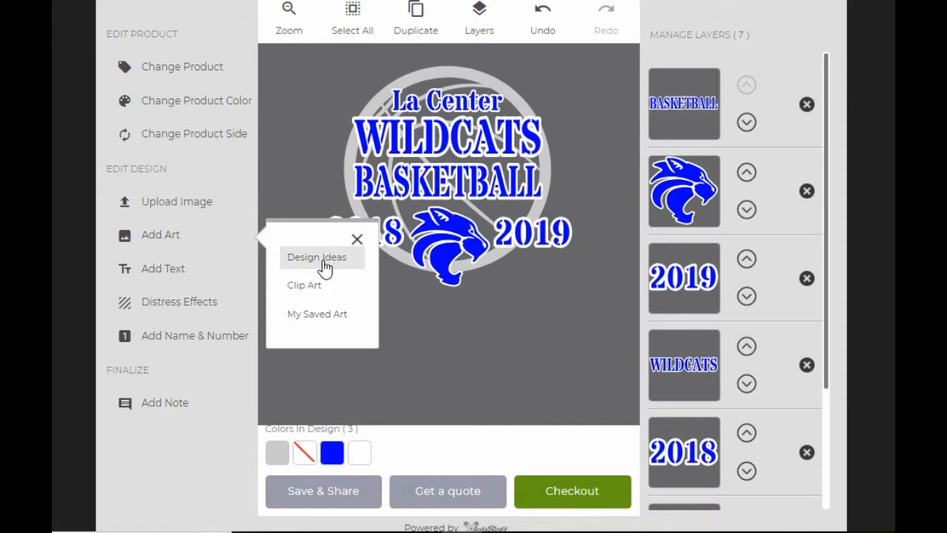
{"action": "left_click", "coordinate": [348, 259]}
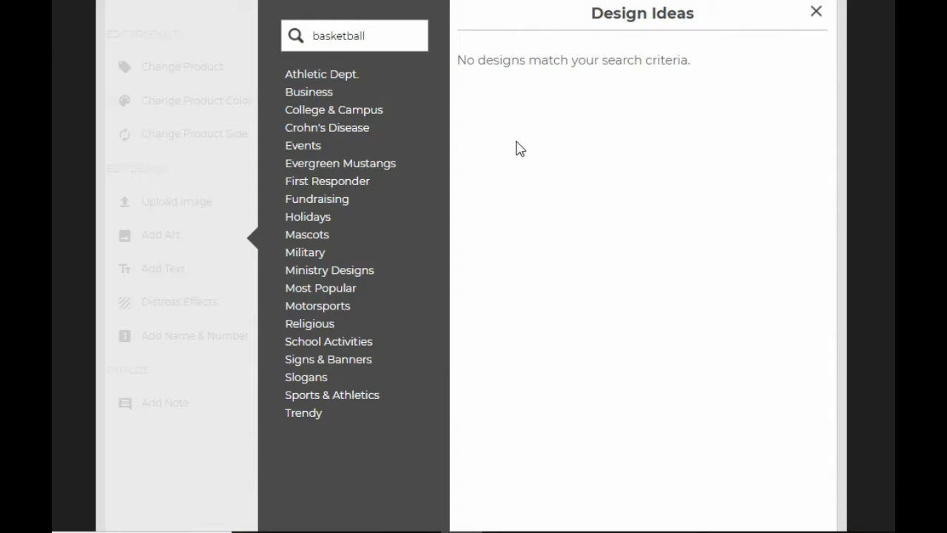
{"action": "left_click", "coordinate": [394, 36]}
{"action": "key", "text": "Return"}
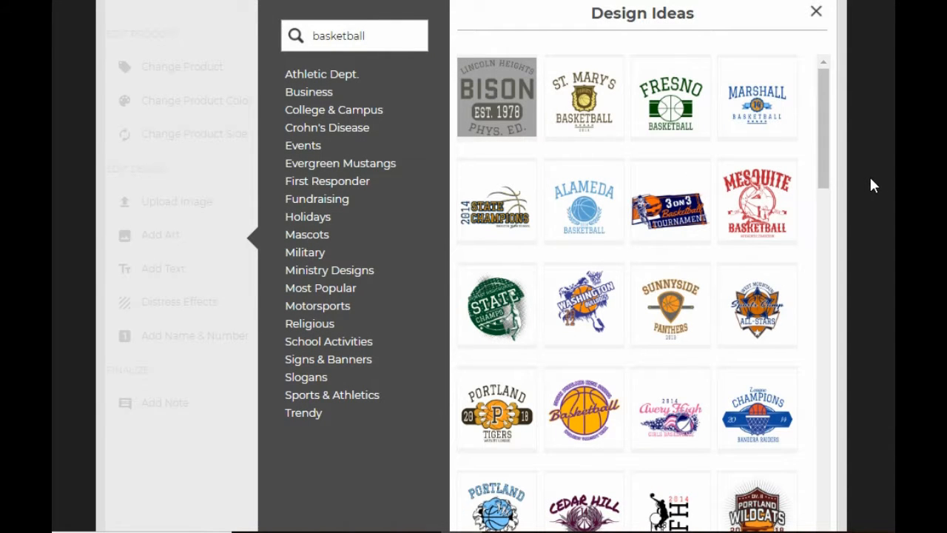
{"action": "left_click_drag", "start_coordinate": [829, 178], "coordinate": [829, 523]}
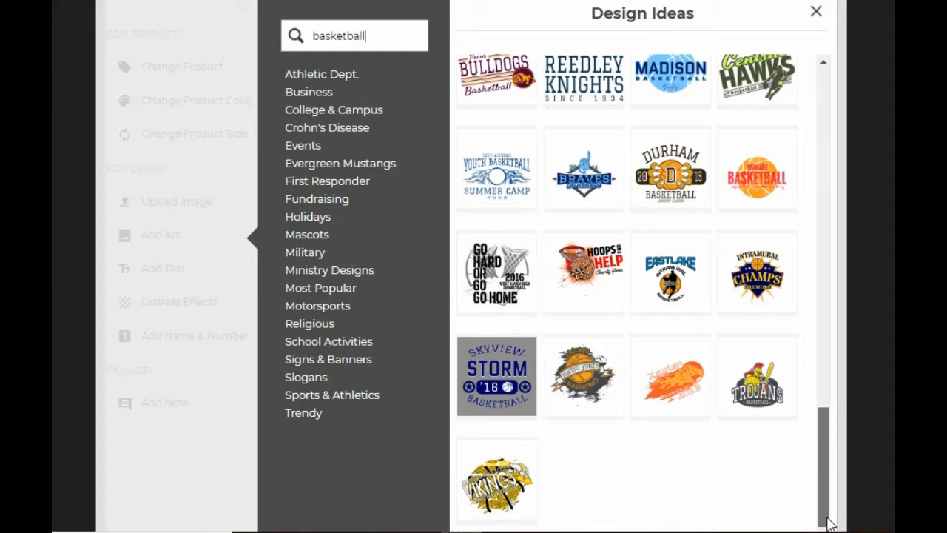
{"action": "left_click_drag", "start_coordinate": [829, 523], "coordinate": [822, 496]}
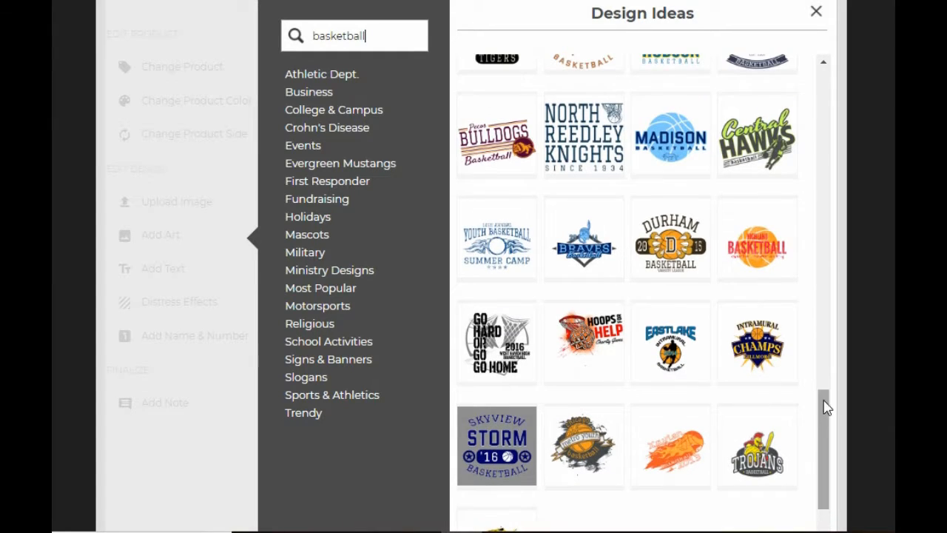
{"action": "left_click_drag", "start_coordinate": [817, 439], "coordinate": [830, 96]}
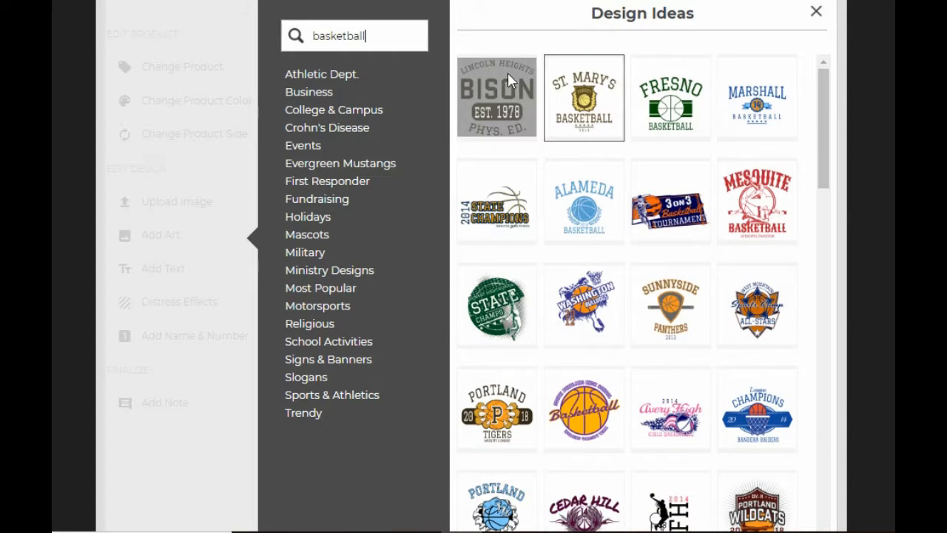
Step: Search the design ideas for soccer and load the blue and yellow State Soccer Champions 2016 template
{"action": "left_click_drag", "start_coordinate": [366, 35], "coordinate": [296, 42]}
{"action": "type", "text": "soccer"}
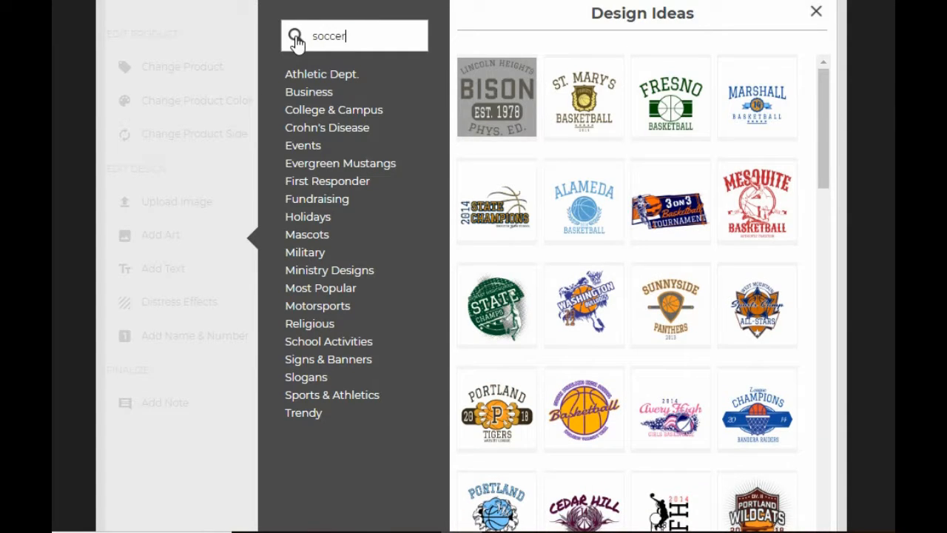
{"action": "left_click", "coordinate": [296, 40]}
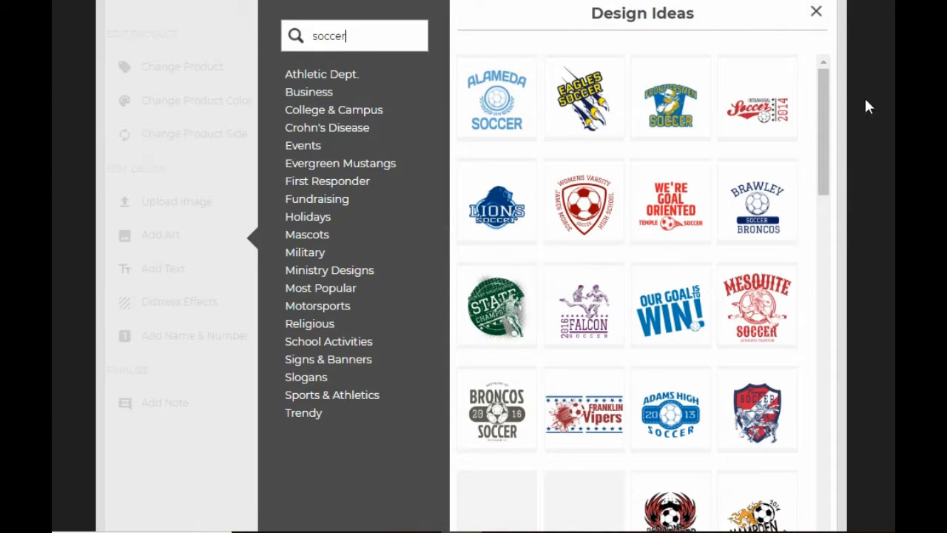
{"action": "left_click_drag", "start_coordinate": [820, 119], "coordinate": [819, 403]}
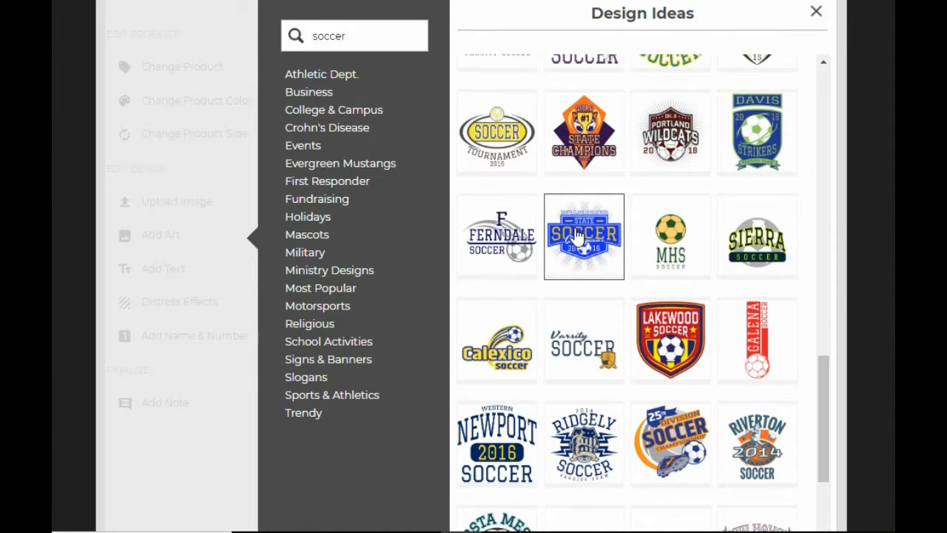
{"action": "left_click", "coordinate": [582, 232]}
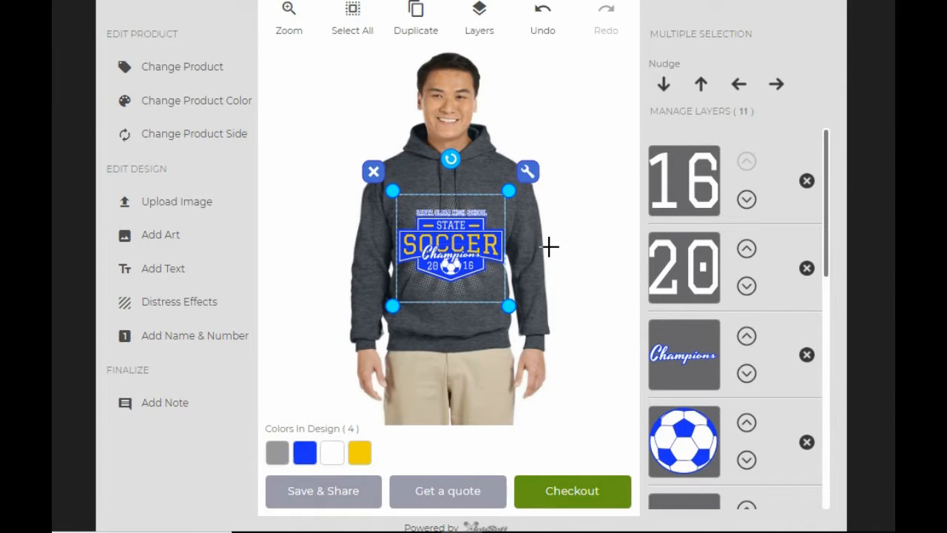
Step: Shrink the whole soccer design slightly and move it up onto the hoodie's chest
{"action": "left_click", "coordinate": [290, 17]}
{"action": "left_click", "coordinate": [290, 18]}
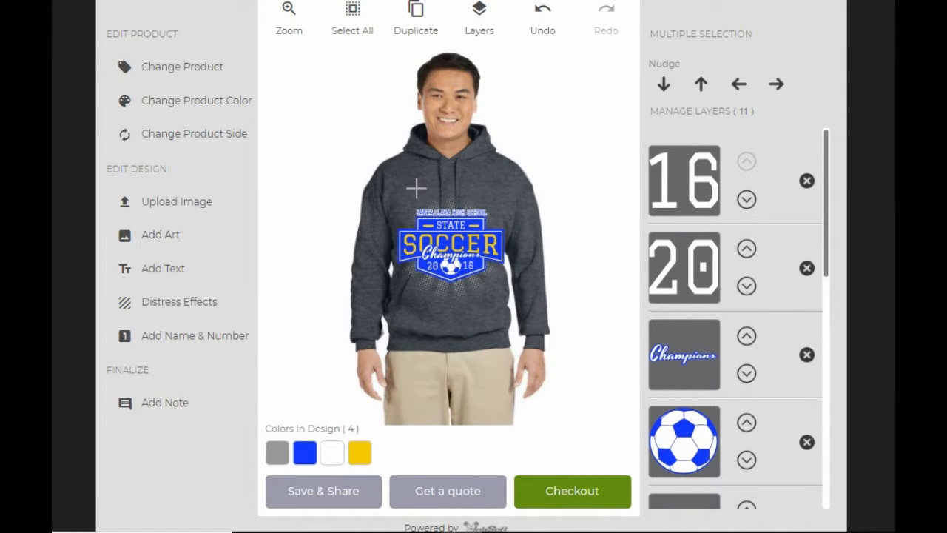
{"action": "left_click", "coordinate": [360, 23]}
{"action": "left_click_drag", "start_coordinate": [503, 302], "coordinate": [499, 296]}
{"action": "left_click_drag", "start_coordinate": [400, 231], "coordinate": [399, 199]}
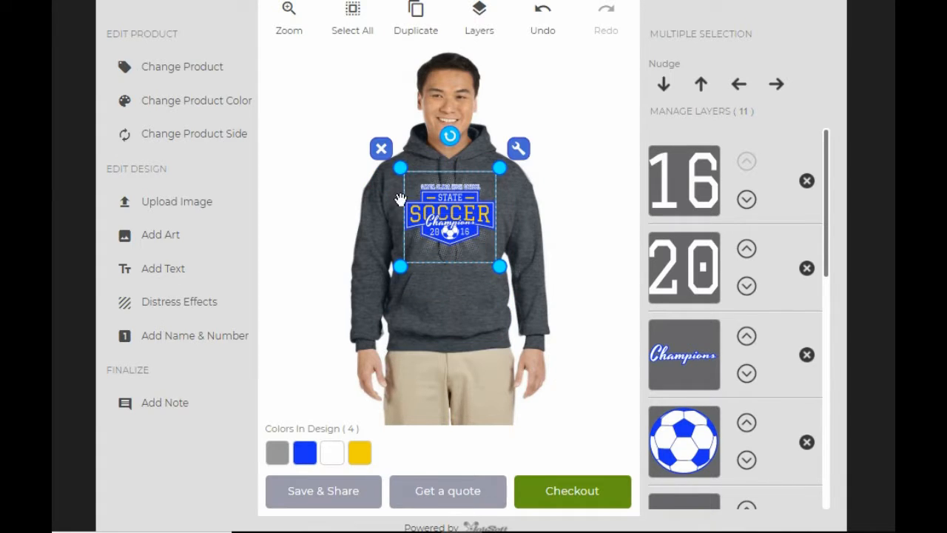
Step: Change the hoodie's product color to Black
{"action": "left_click", "coordinate": [225, 103]}
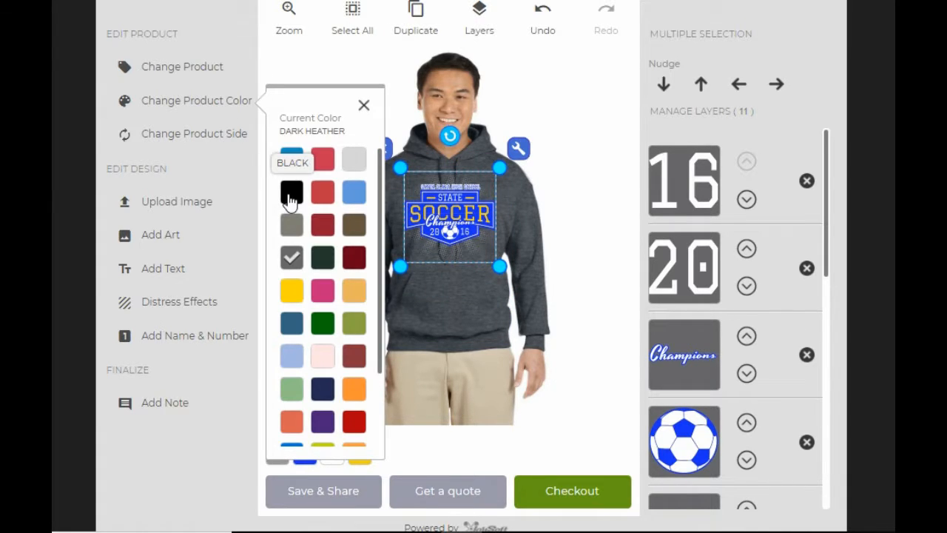
{"action": "left_click", "coordinate": [290, 196]}
{"action": "left_click", "coordinate": [363, 105]}
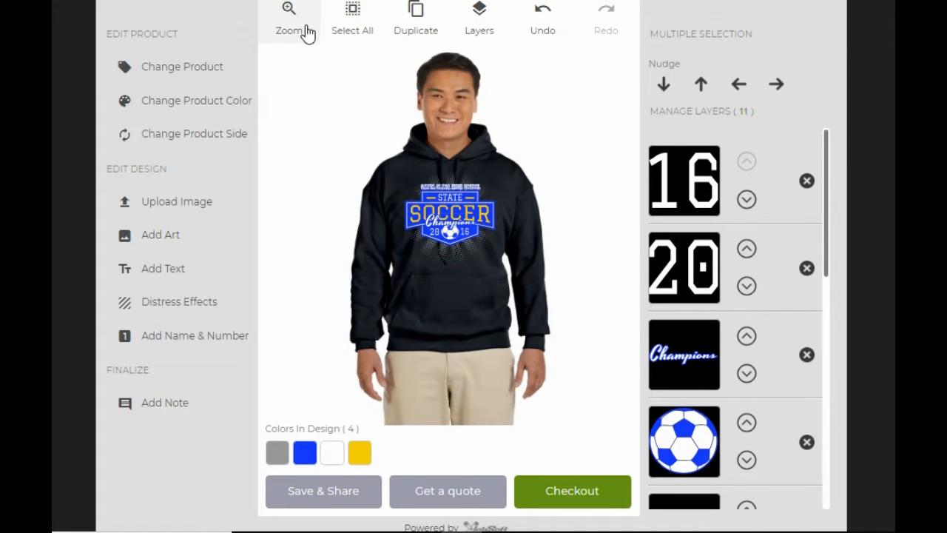
Step: Change the year digits 16 beside the soccer ball to 18
{"action": "left_click", "coordinate": [282, 22]}
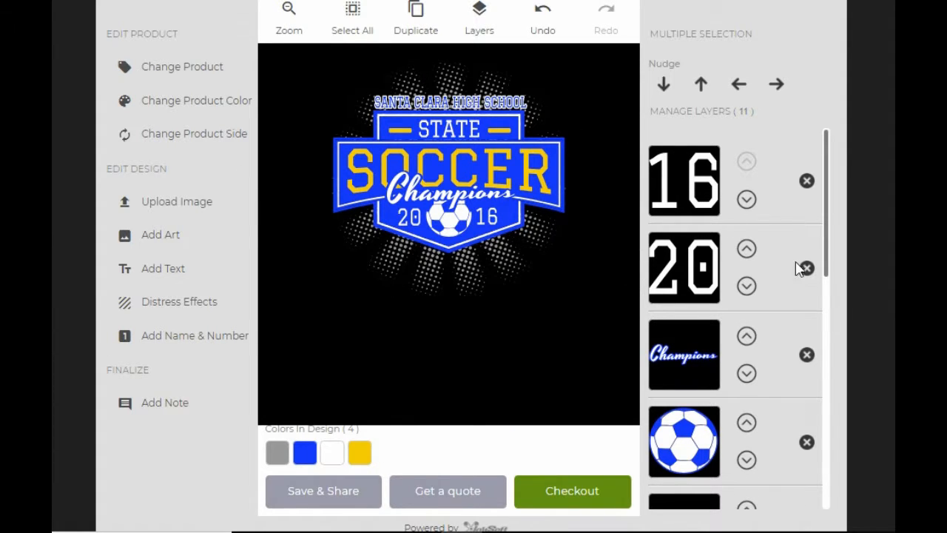
{"action": "left_click", "coordinate": [692, 185]}
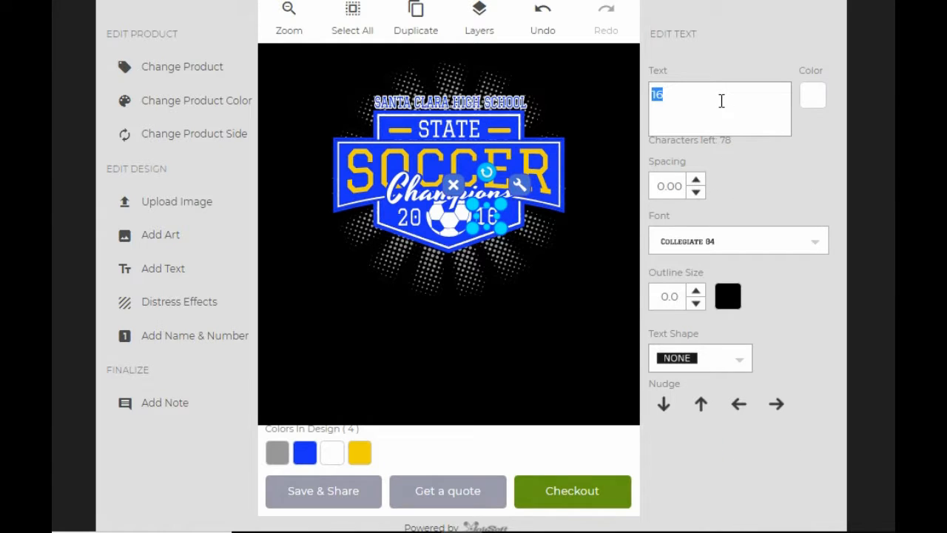
{"action": "key", "text": "Tab"}
{"action": "left_click", "coordinate": [622, 343]}
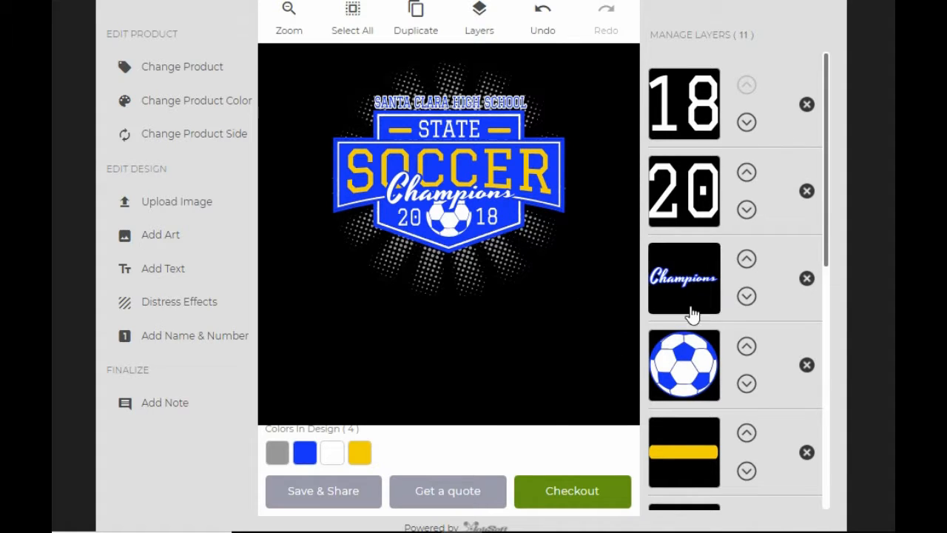
Step: Delete the soccer ball from the design and search the clip art for basketball
{"action": "left_click", "coordinate": [801, 371]}
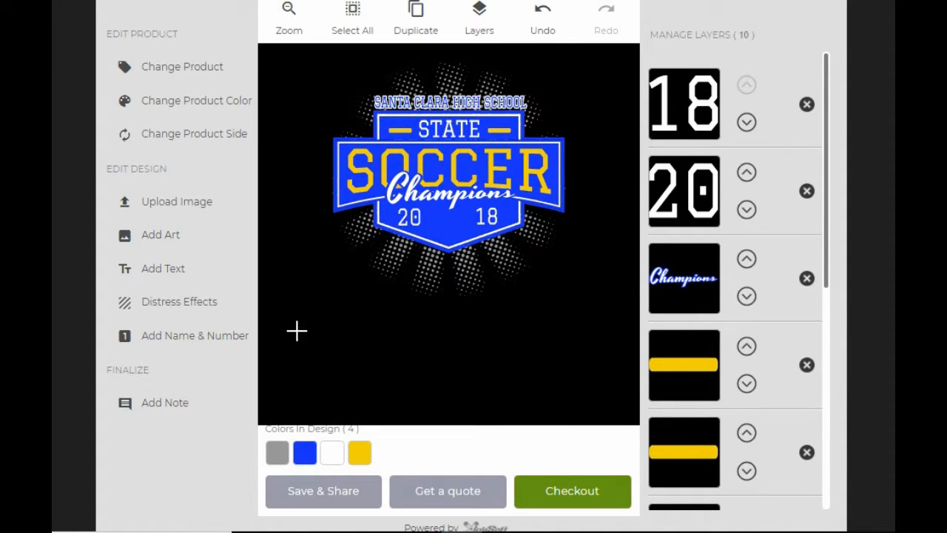
{"action": "left_click", "coordinate": [164, 246]}
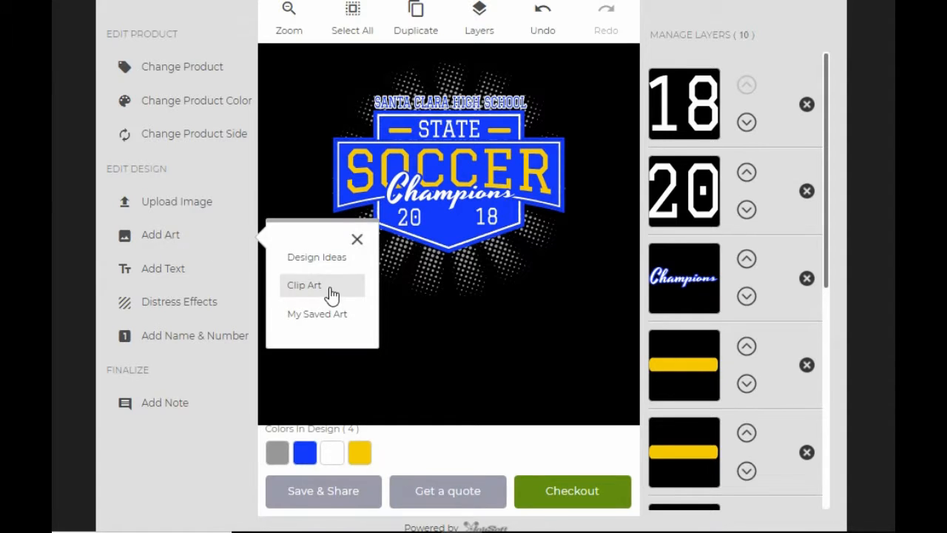
{"action": "left_click", "coordinate": [328, 288]}
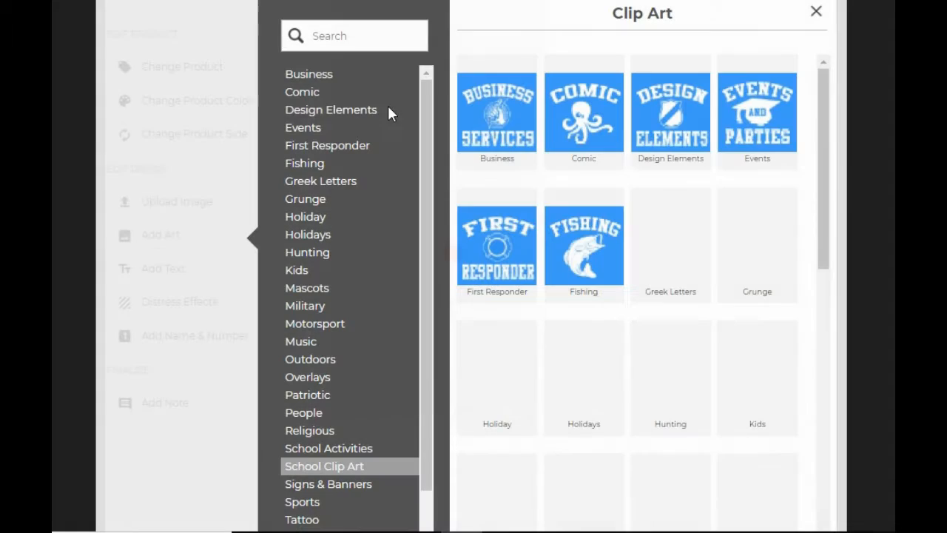
{"action": "left_click", "coordinate": [374, 30]}
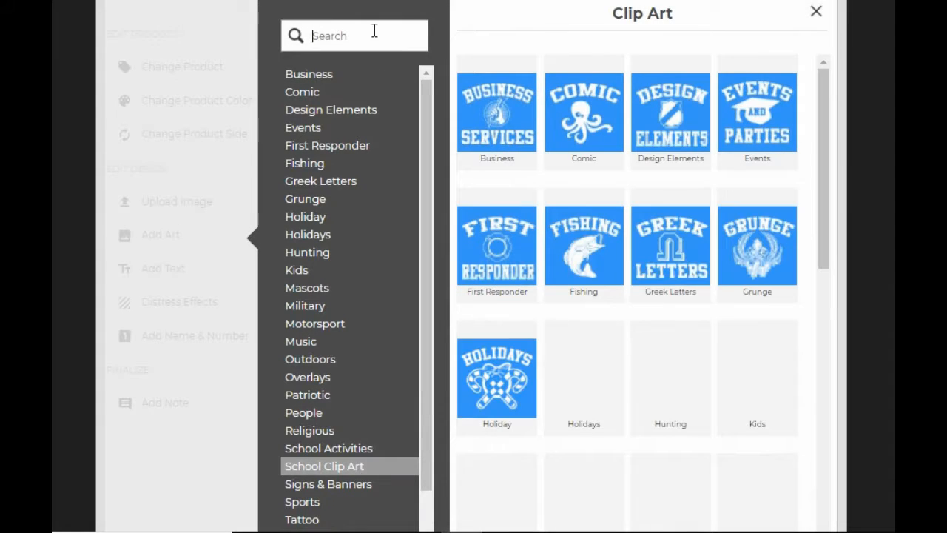
{"action": "type", "text": "basket"}
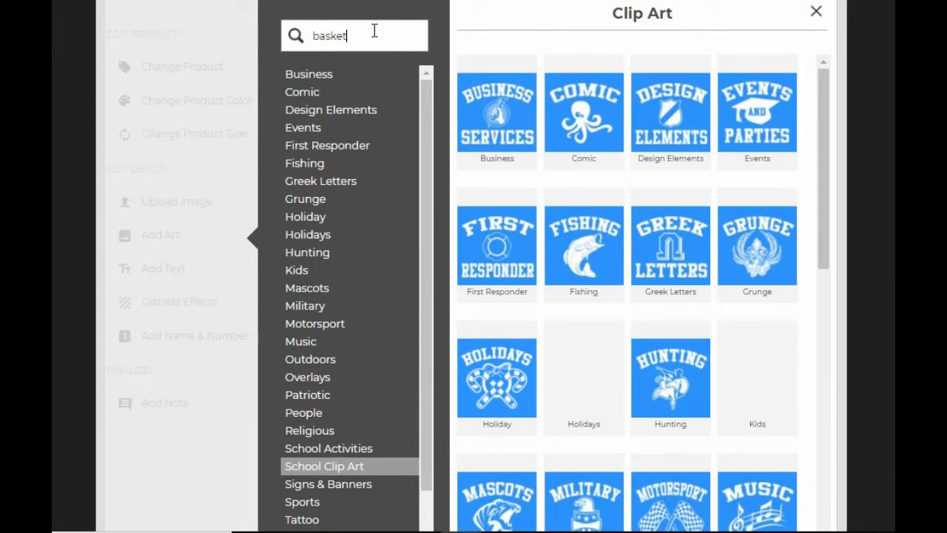
{"action": "type", "text": "ball"}
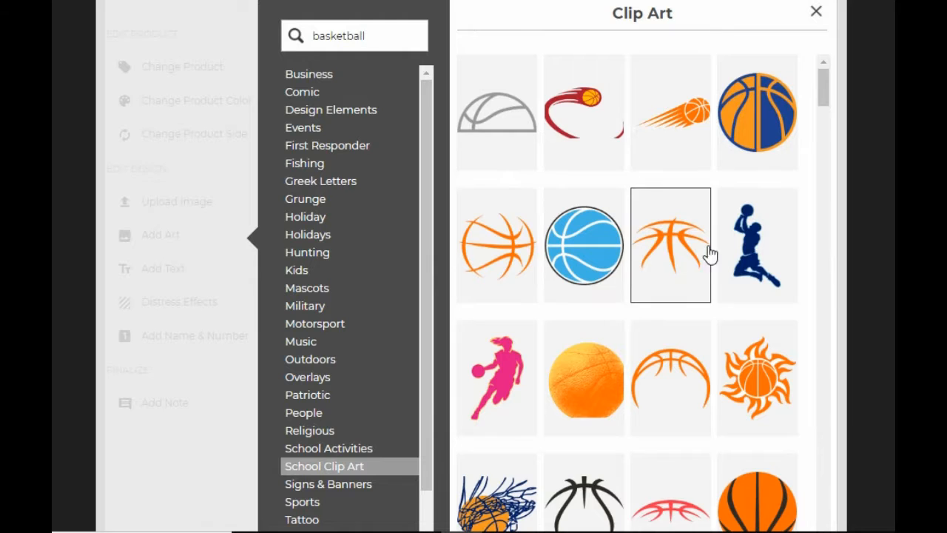
Step: Browse the basketball clip art and insert the plain round yellow-orange basketball with purple lines
{"action": "scroll", "coordinate": [765, 222], "scroll_direction": "down", "scroll_amount": 5}
{"action": "scroll", "coordinate": [769, 227], "scroll_direction": "down", "scroll_amount": 5}
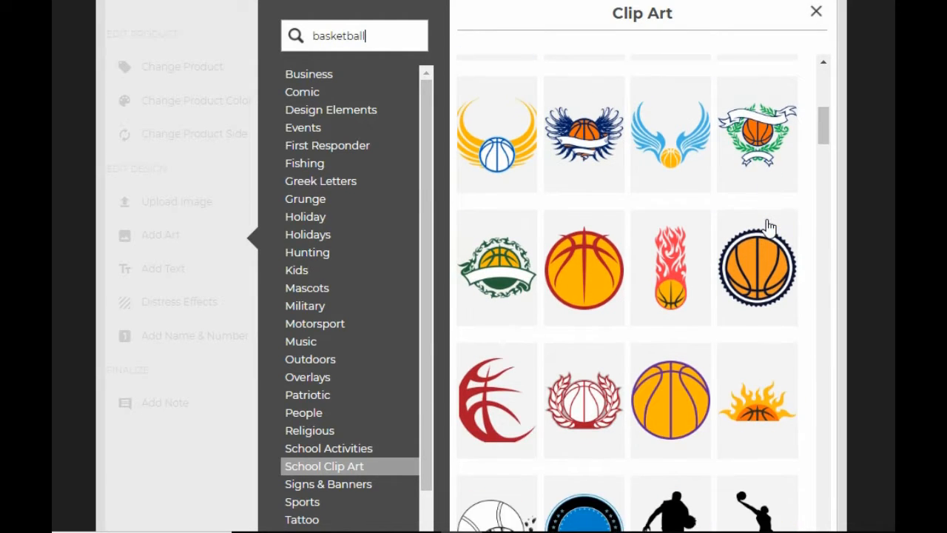
{"action": "scroll", "coordinate": [769, 228], "scroll_direction": "down", "scroll_amount": 5}
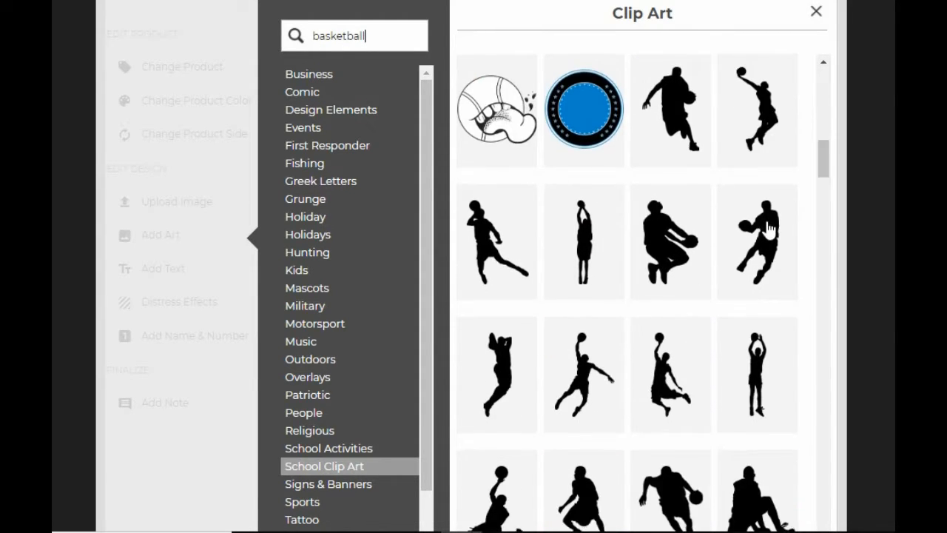
{"action": "scroll", "coordinate": [769, 229], "scroll_direction": "up", "scroll_amount": 2}
{"action": "scroll", "coordinate": [803, 302], "scroll_direction": "down", "scroll_amount": 7}
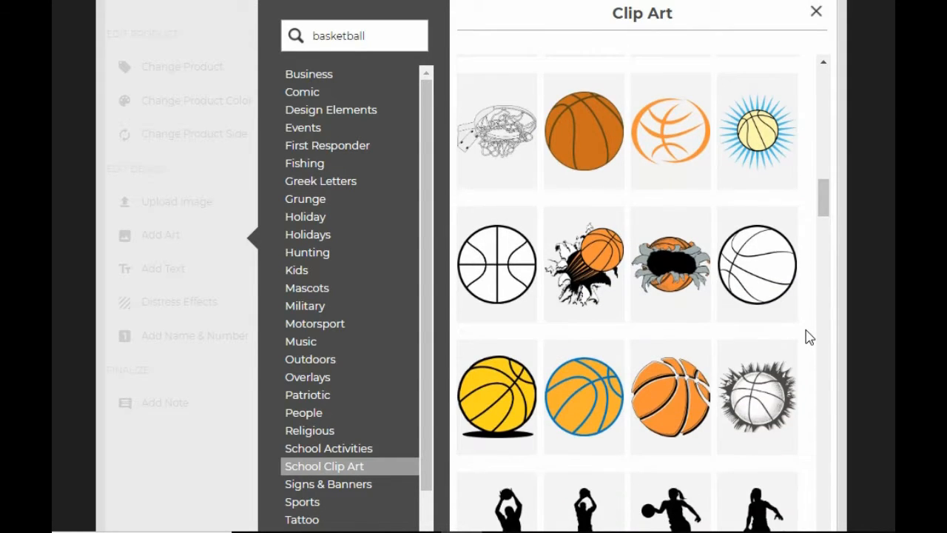
{"action": "scroll", "coordinate": [809, 337], "scroll_direction": "down", "scroll_amount": 6}
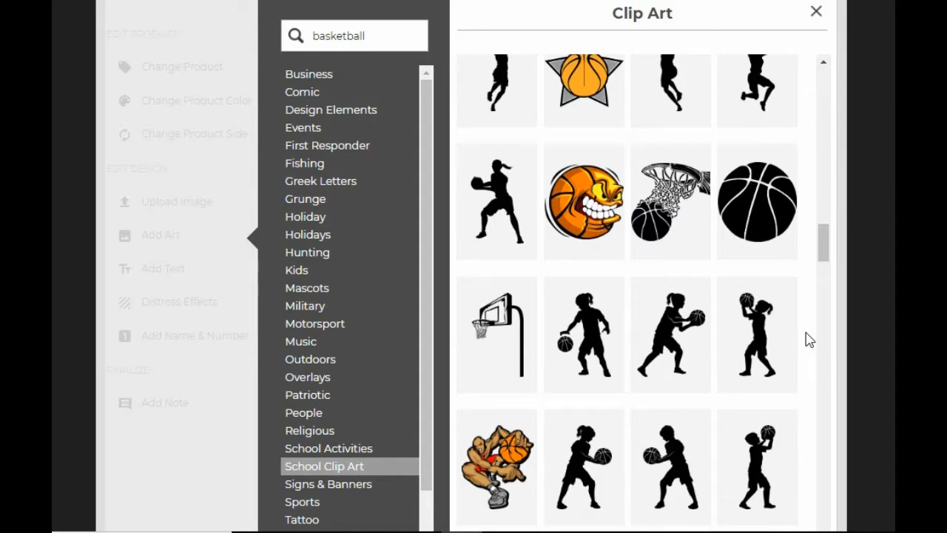
{"action": "scroll", "coordinate": [809, 340], "scroll_direction": "down", "scroll_amount": 2}
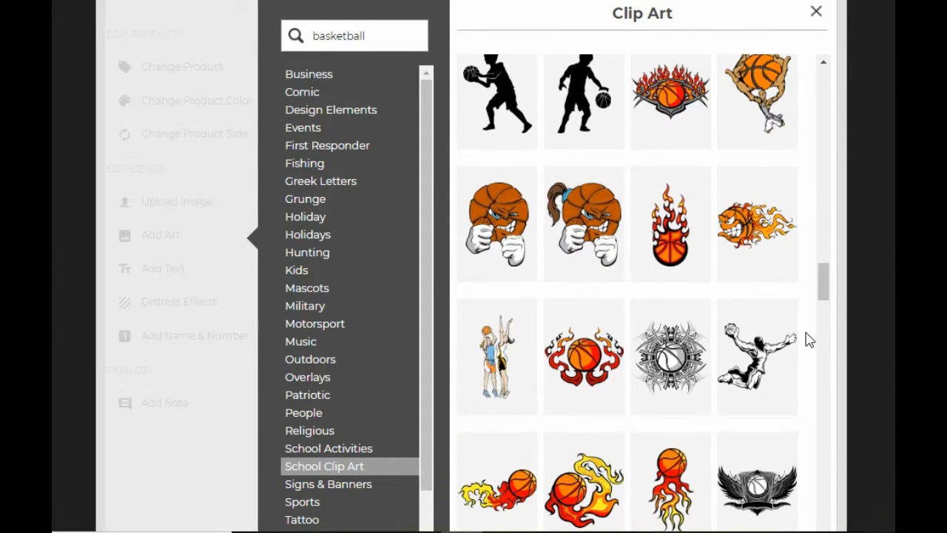
{"action": "scroll", "coordinate": [809, 340], "scroll_direction": "down", "scroll_amount": 6}
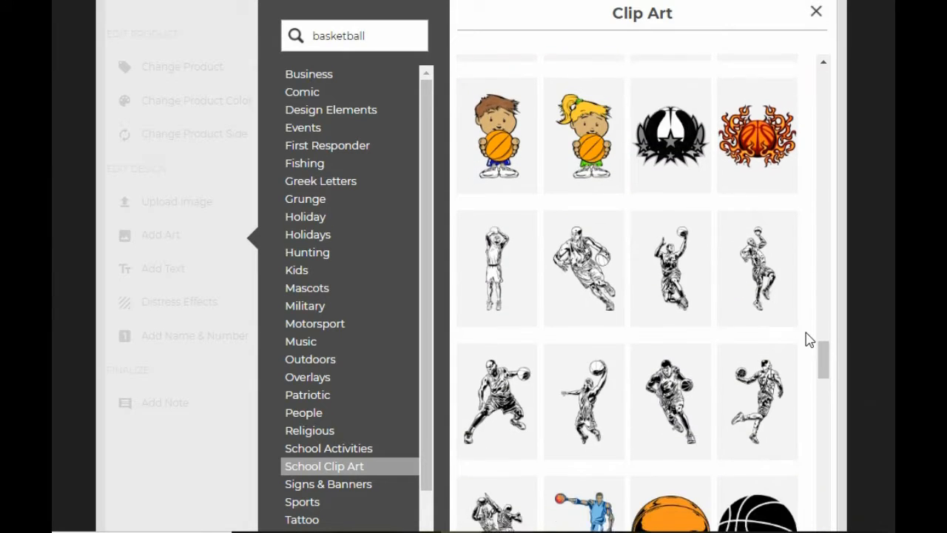
{"action": "scroll", "coordinate": [809, 340], "scroll_direction": "down", "scroll_amount": 4}
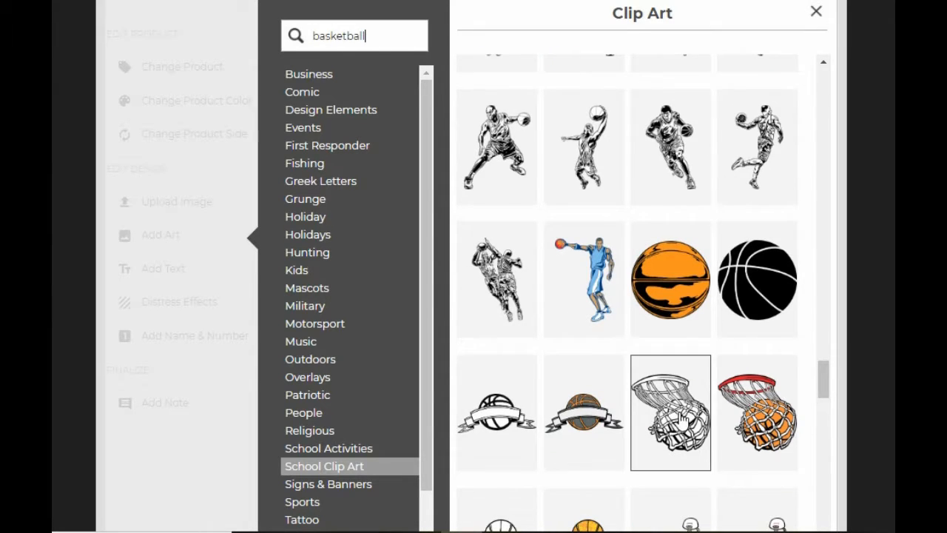
{"action": "scroll", "coordinate": [680, 421], "scroll_direction": "down", "scroll_amount": 10}
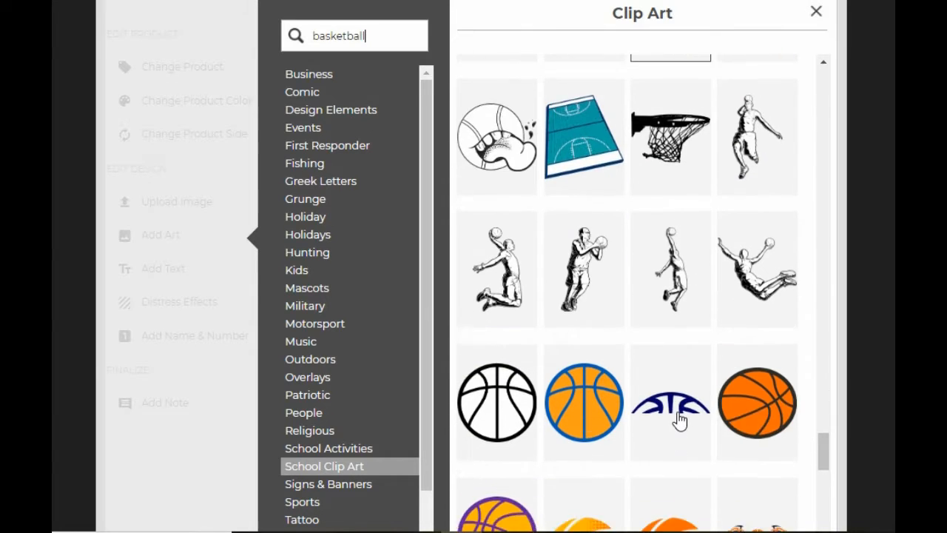
{"action": "scroll", "coordinate": [679, 419], "scroll_direction": "down", "scroll_amount": 7}
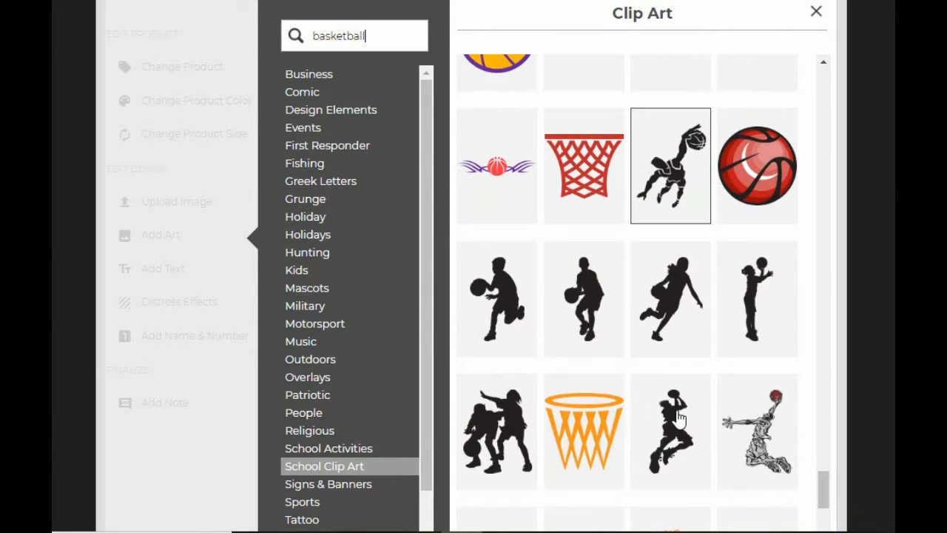
{"action": "scroll", "coordinate": [678, 418], "scroll_direction": "down", "scroll_amount": 2}
{"action": "scroll", "coordinate": [677, 416], "scroll_direction": "down", "scroll_amount": 6}
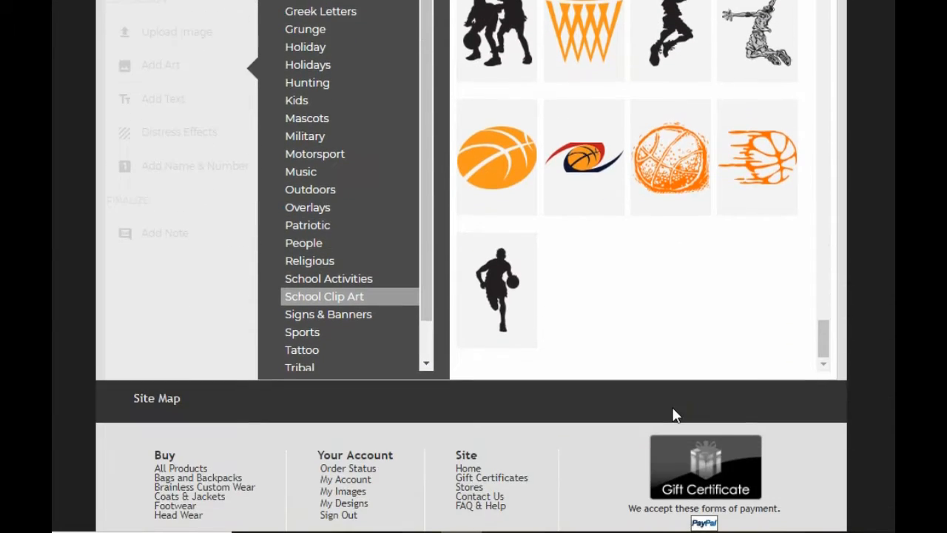
{"action": "scroll", "coordinate": [740, 373], "scroll_direction": "up", "scroll_amount": 6}
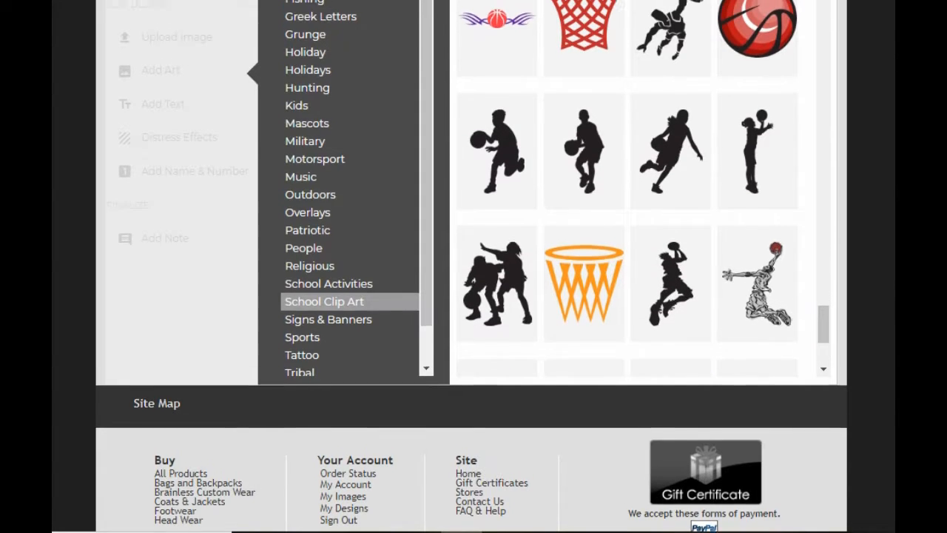
{"action": "scroll", "coordinate": [703, 332], "scroll_direction": "up", "scroll_amount": 5}
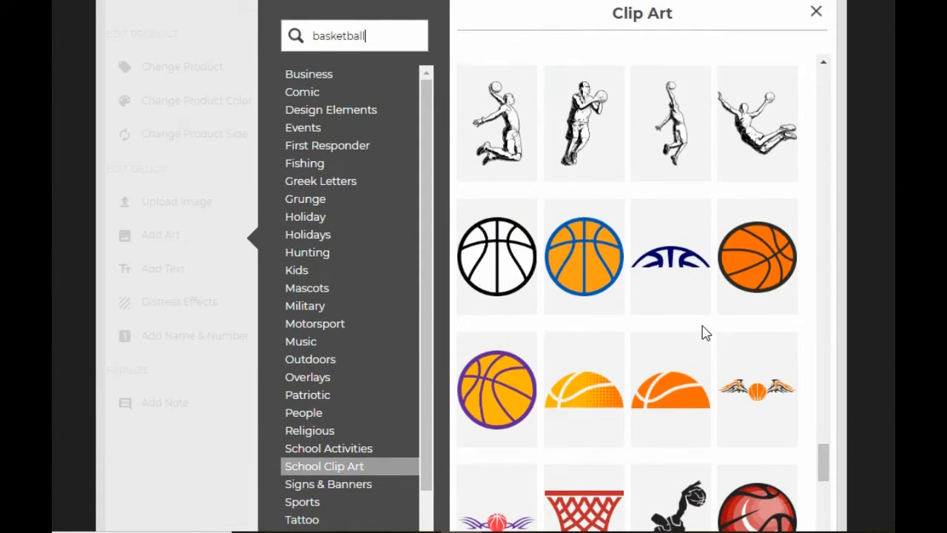
{"action": "left_click", "coordinate": [497, 378]}
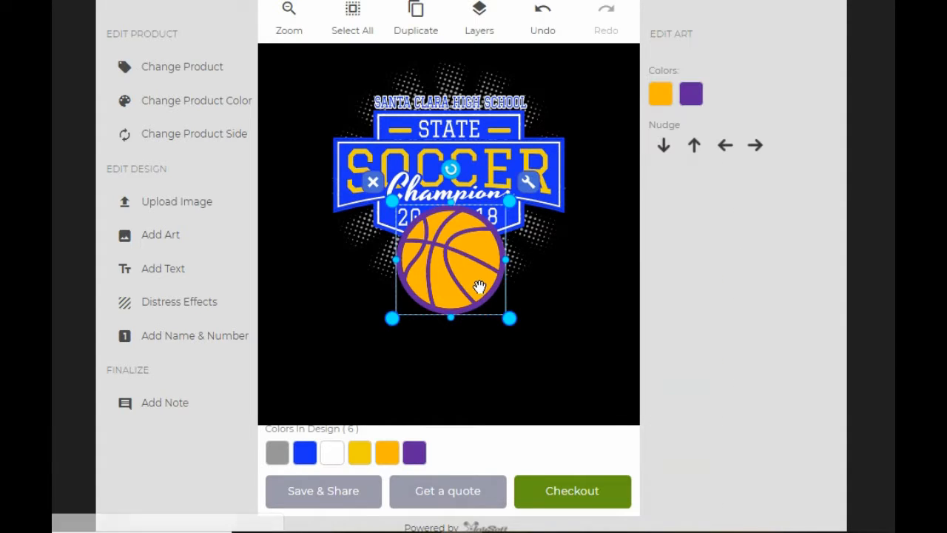
Step: Shrink the basketball to about half its size and center it between the year digits 20 and 18
{"action": "left_click_drag", "start_coordinate": [509, 318], "coordinate": [462, 235]}
{"action": "key", "text": "Right"}
{"action": "key", "text": "Right"}
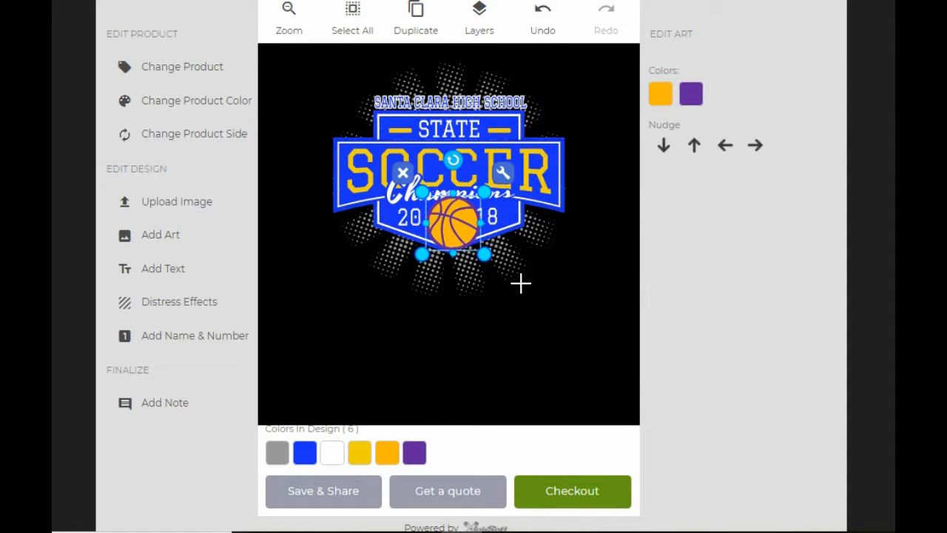
{"action": "key", "text": "Left"}
{"action": "key", "text": "Up"}
{"action": "key", "text": "Up"}
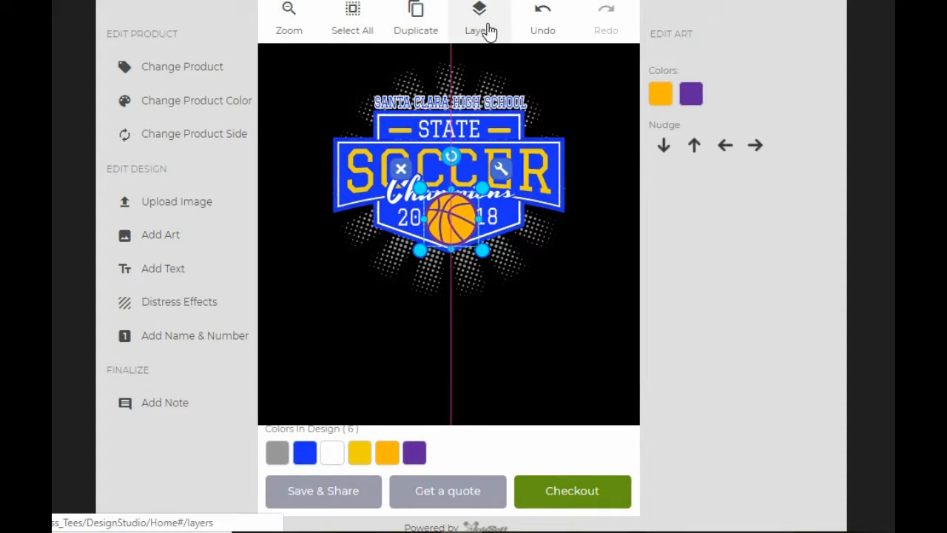
Step: Recolor the basketball's purple lines to the design's existing blue and shrink the ball very slightly
{"action": "left_click", "coordinate": [414, 455]}
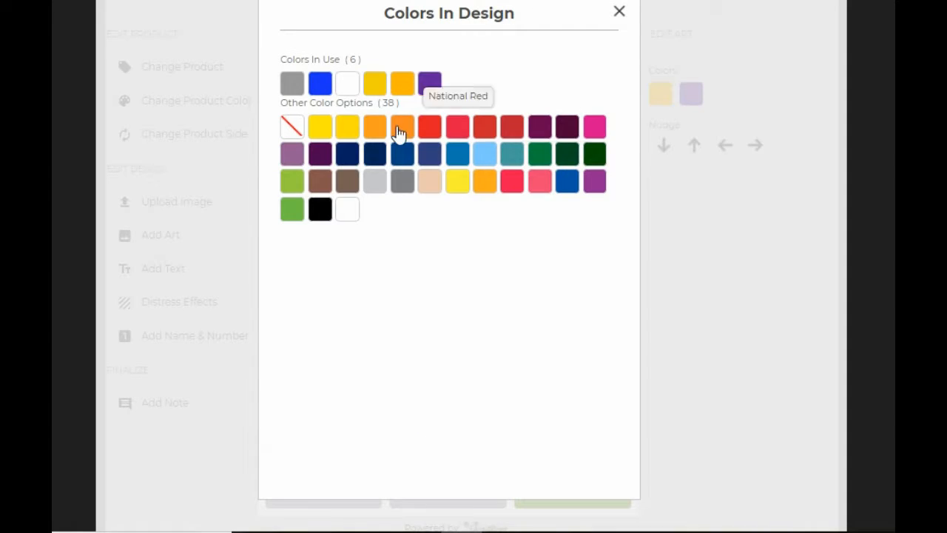
{"action": "left_click", "coordinate": [318, 84]}
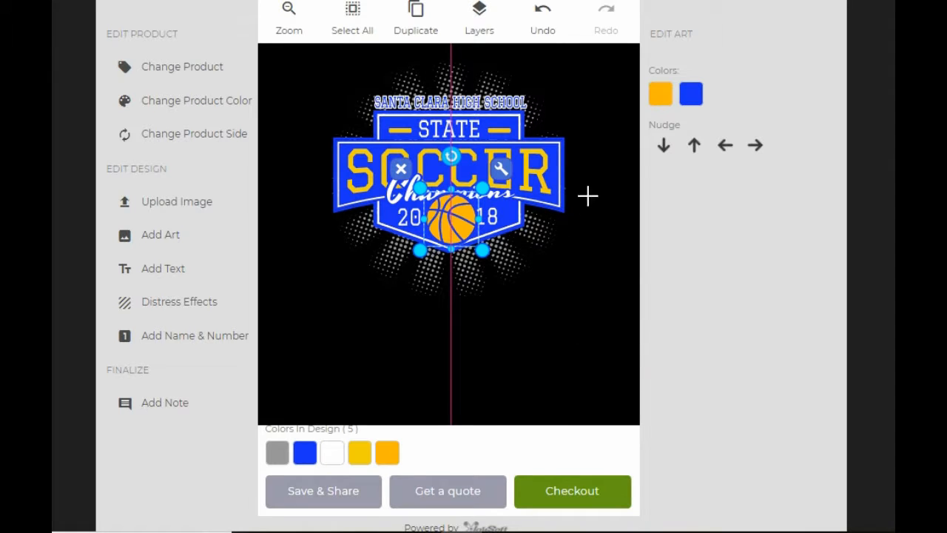
{"action": "left_click_drag", "start_coordinate": [483, 249], "coordinate": [481, 249]}
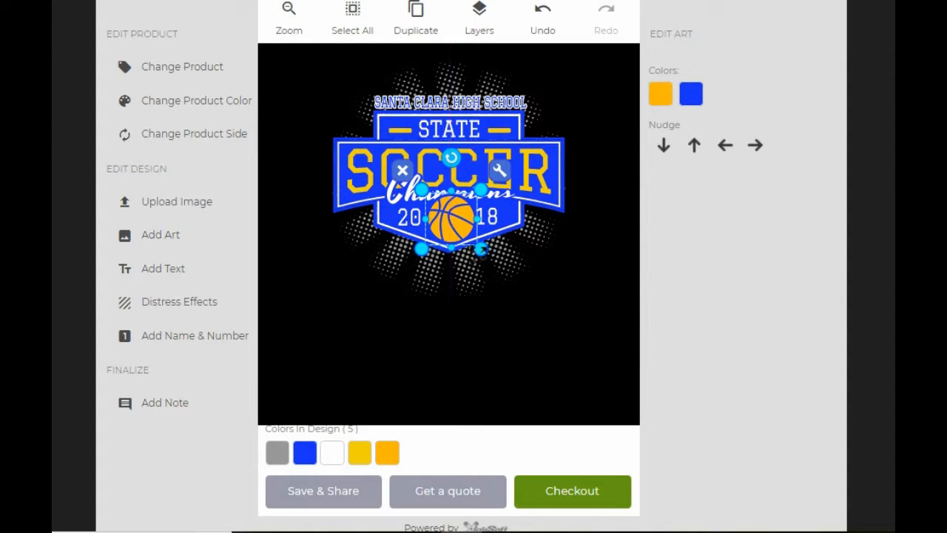
Step: Raise the Champions text layer to the top of the layer order, above the basketball and year digits
{"action": "left_click", "coordinate": [479, 22]}
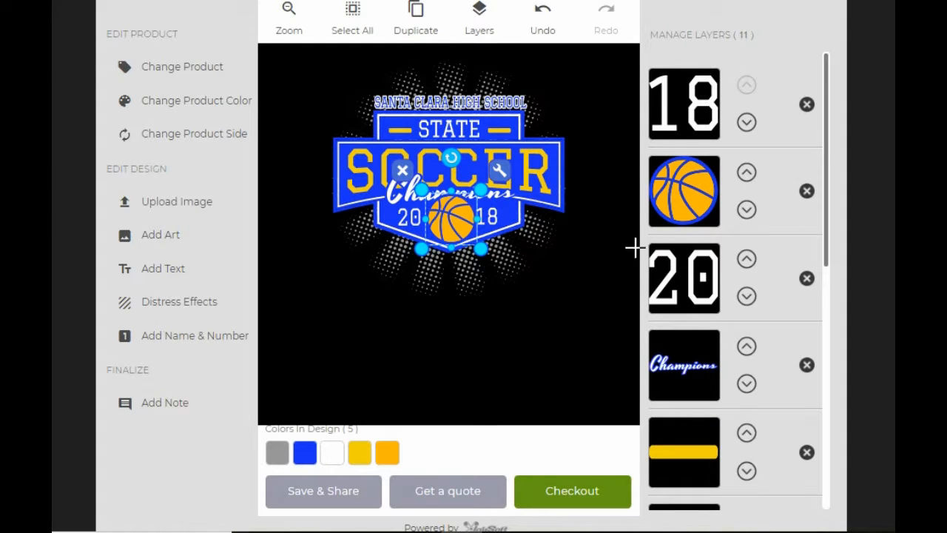
{"action": "left_click", "coordinate": [746, 348]}
{"action": "left_click", "coordinate": [748, 260]}
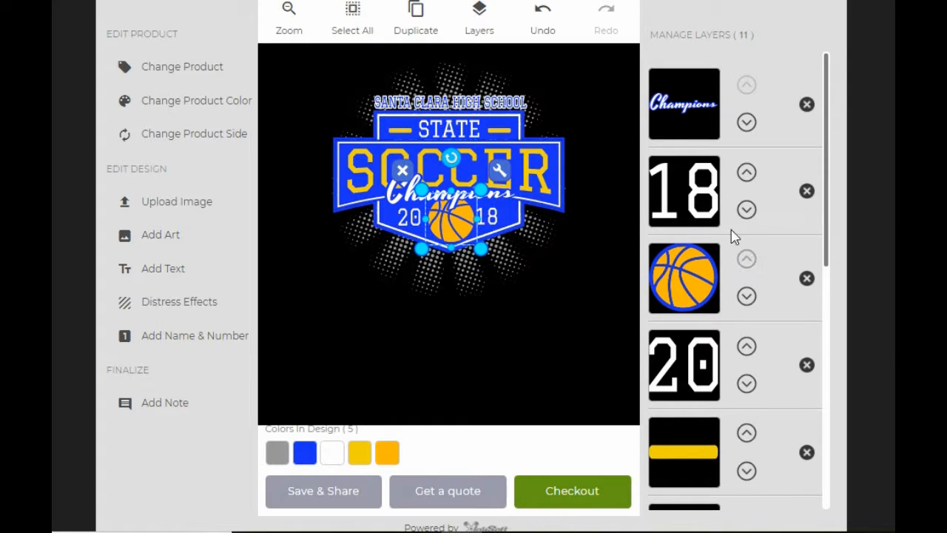
{"action": "left_click", "coordinate": [544, 318]}
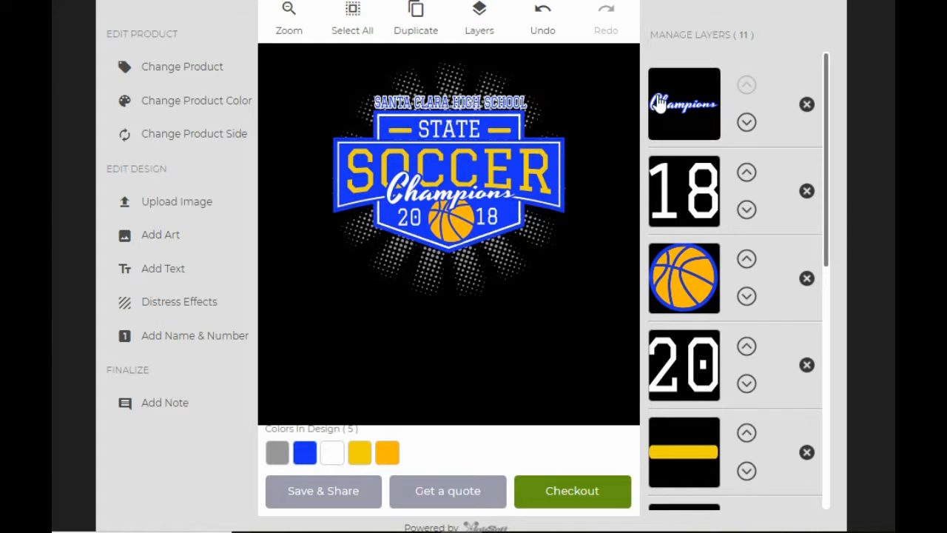
Step: Replace the Champions script text with Basketball
{"action": "left_click", "coordinate": [688, 111]}
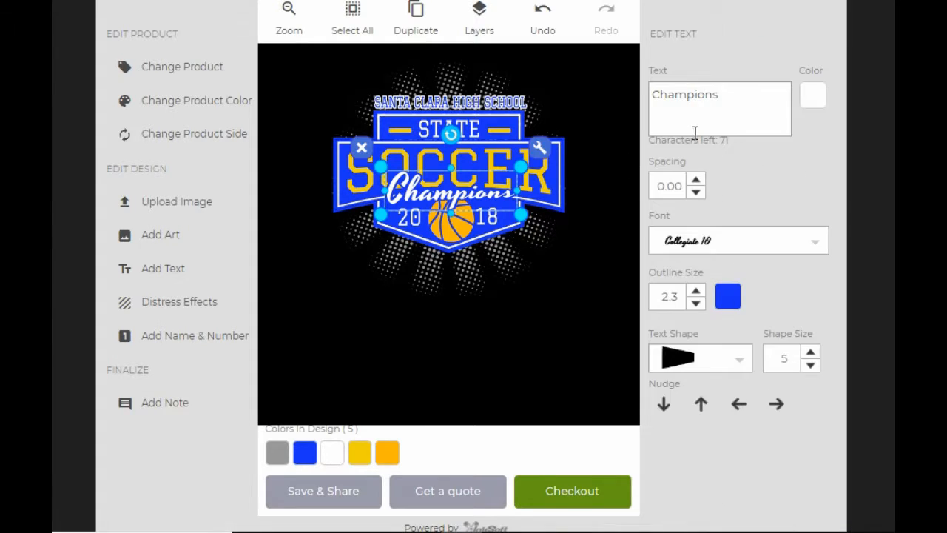
{"action": "double_click", "coordinate": [741, 107]}
{"action": "type", "text": "B"}
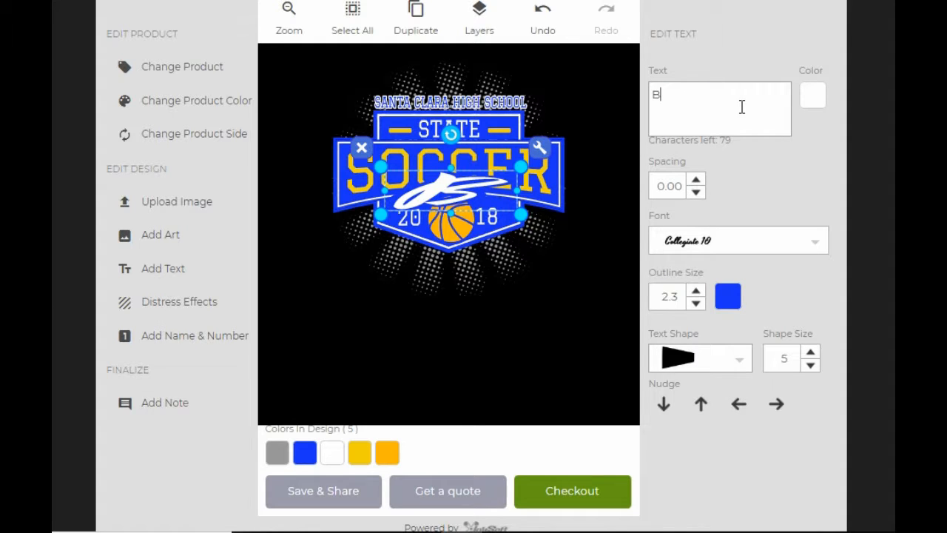
{"action": "type", "text": "aske"}
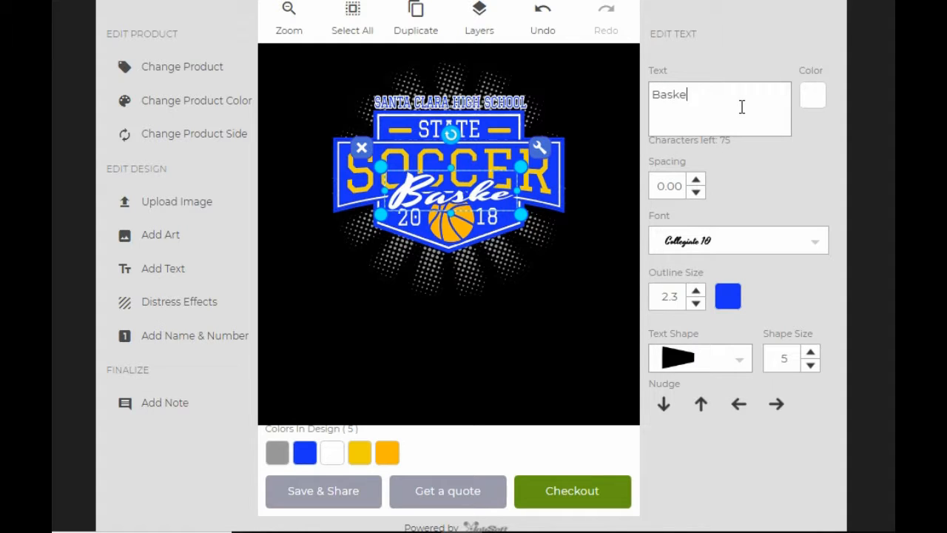
{"action": "type", "text": "tball"}
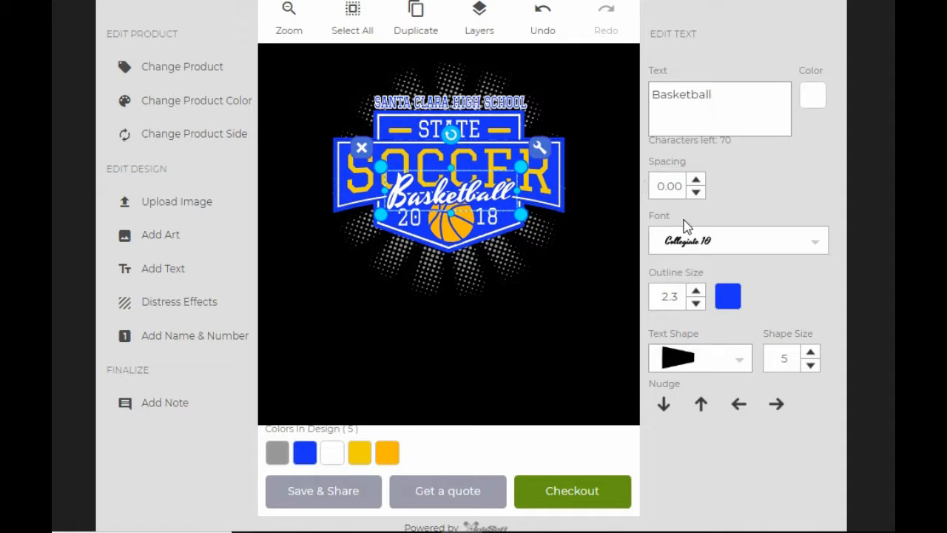
Step: Replace the STATE text above the main banner with LaCenter
{"action": "left_click", "coordinate": [480, 22]}
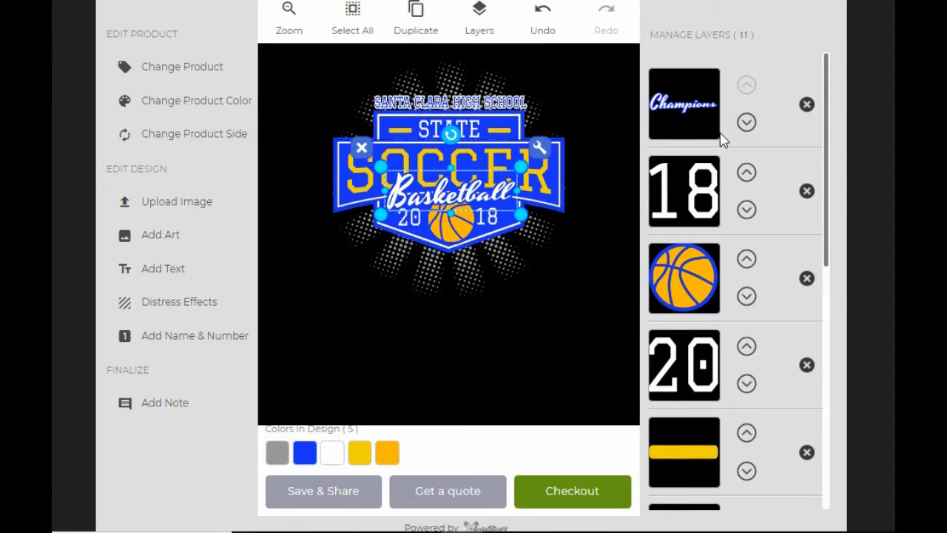
{"action": "scroll", "coordinate": [698, 373], "scroll_direction": "down", "scroll_amount": 5}
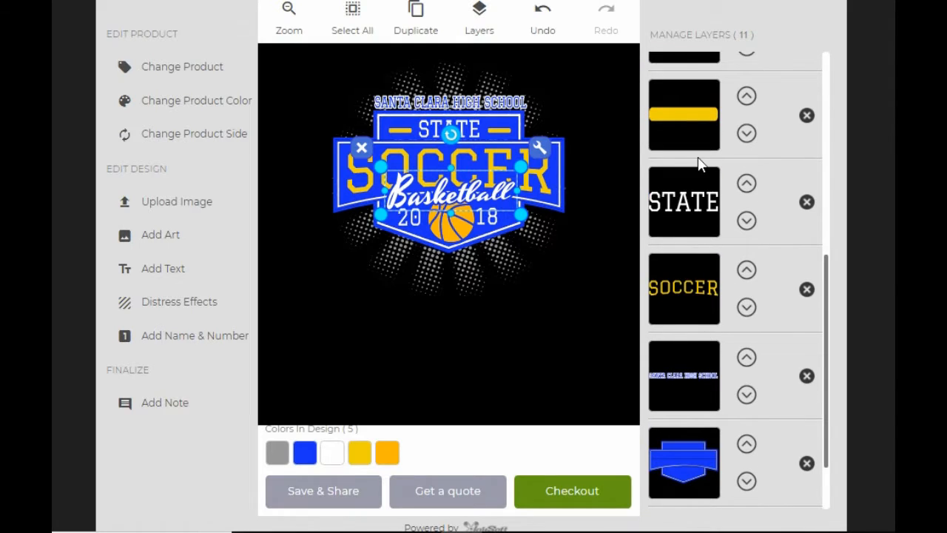
{"action": "left_click", "coordinate": [699, 215]}
{"action": "double_click", "coordinate": [692, 125]}
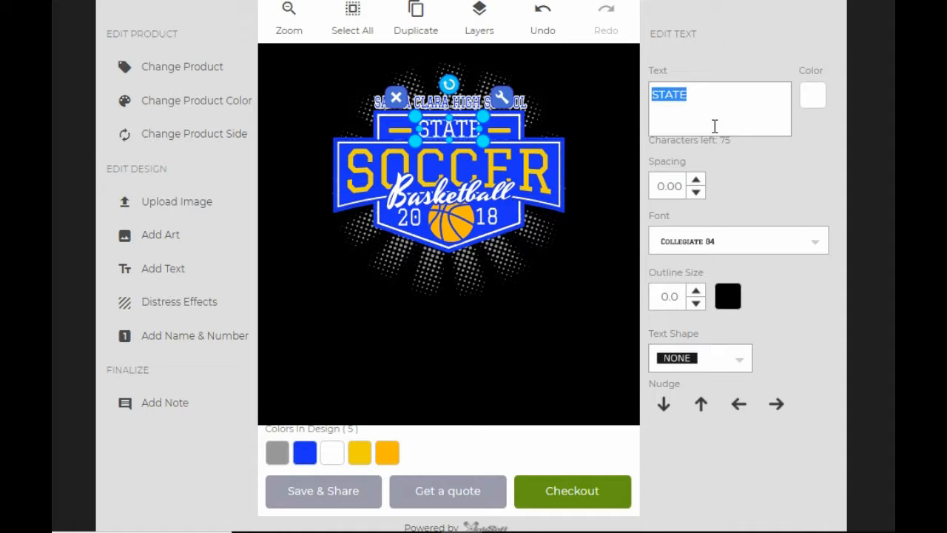
{"action": "key", "text": "BackSpace"}
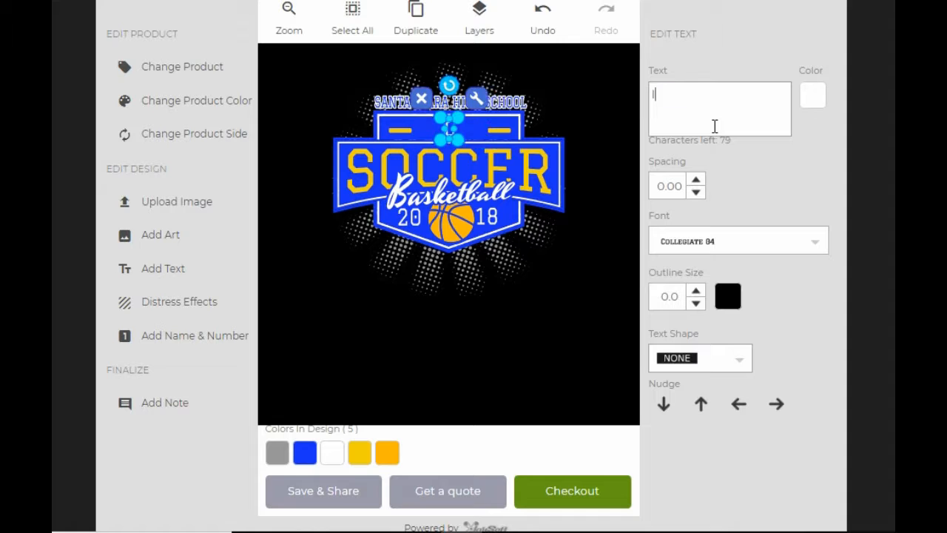
{"action": "type", "text": "LaC"}
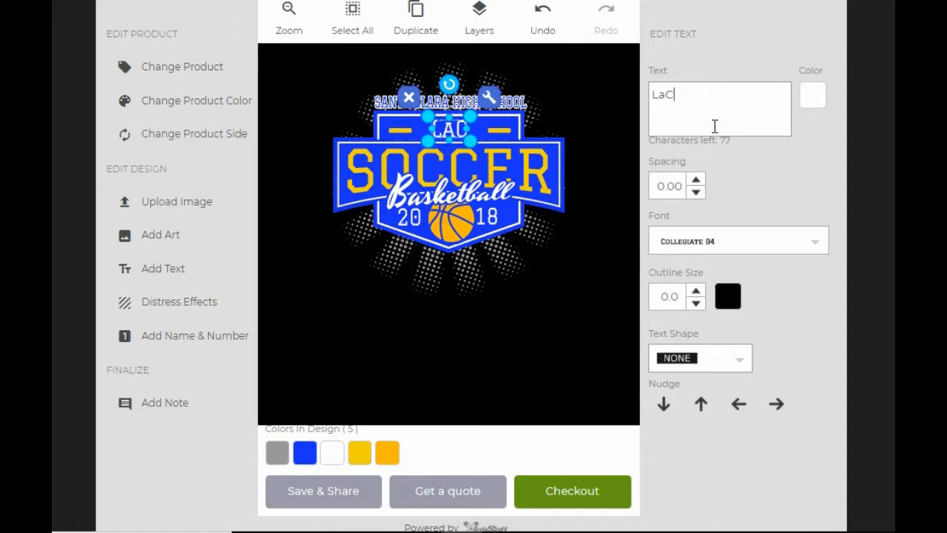
{"action": "type", "text": "enter"}
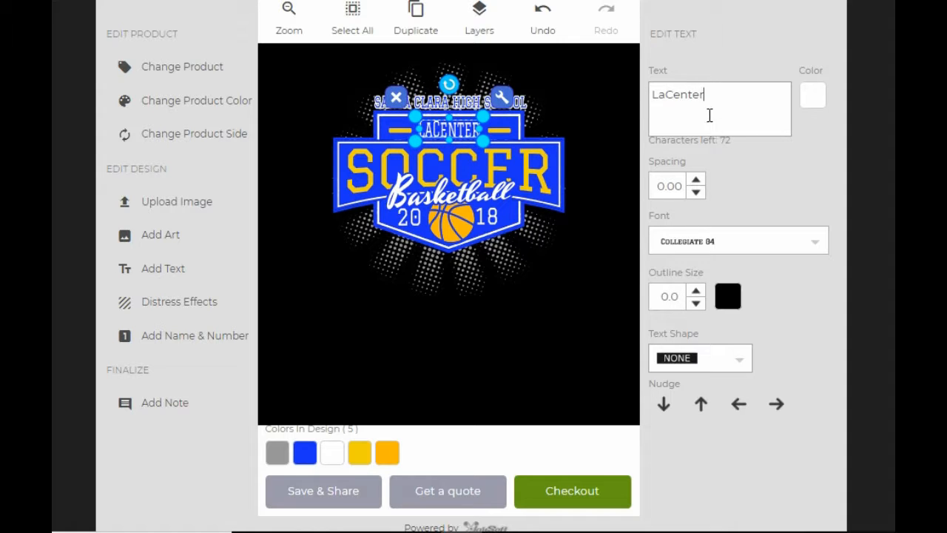
{"action": "left_click", "coordinate": [570, 274]}
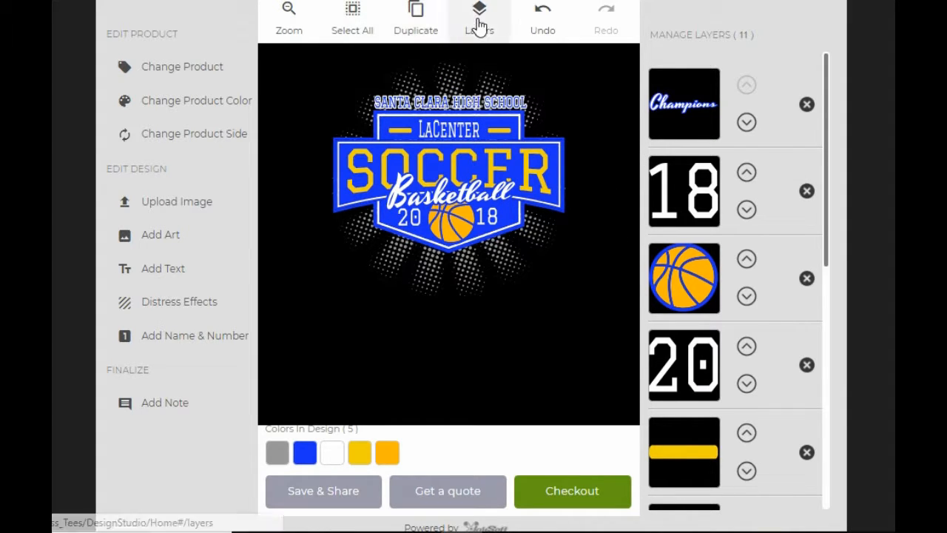
Step: Replace the SOCCER text on the main banner with basketball
{"action": "scroll", "coordinate": [778, 198], "scroll_direction": "down", "scroll_amount": 1}
{"action": "scroll", "coordinate": [776, 214], "scroll_direction": "down", "scroll_amount": 5}
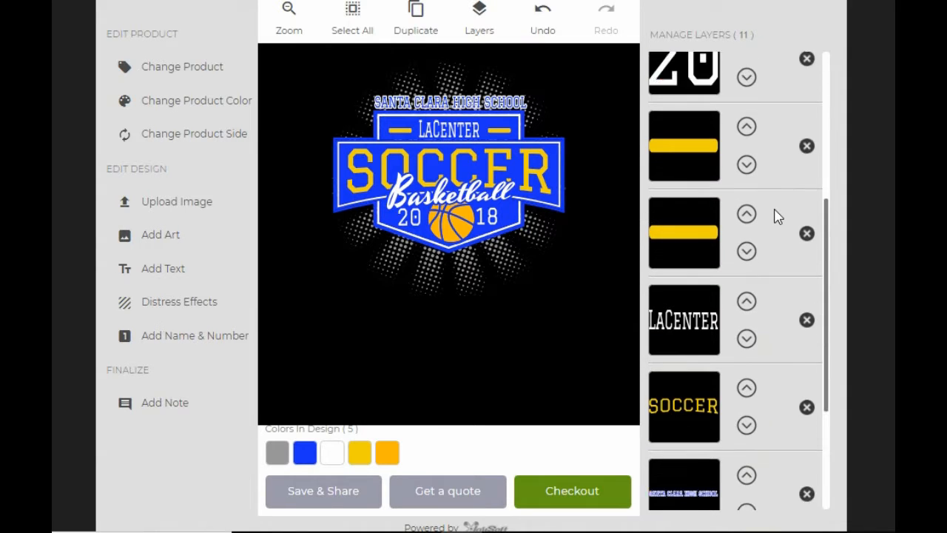
{"action": "left_click", "coordinate": [692, 404]}
{"action": "triple_click", "coordinate": [757, 93]}
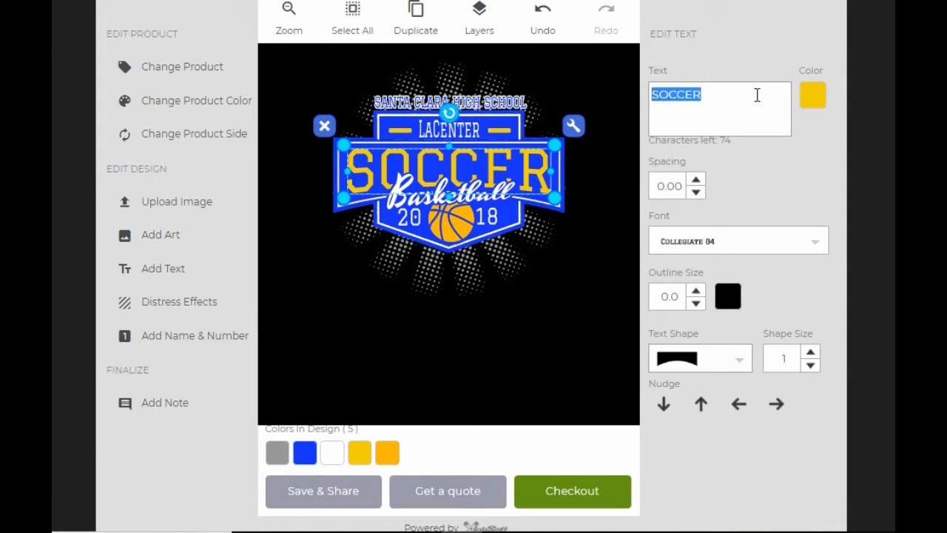
{"action": "type", "text": "baks"}
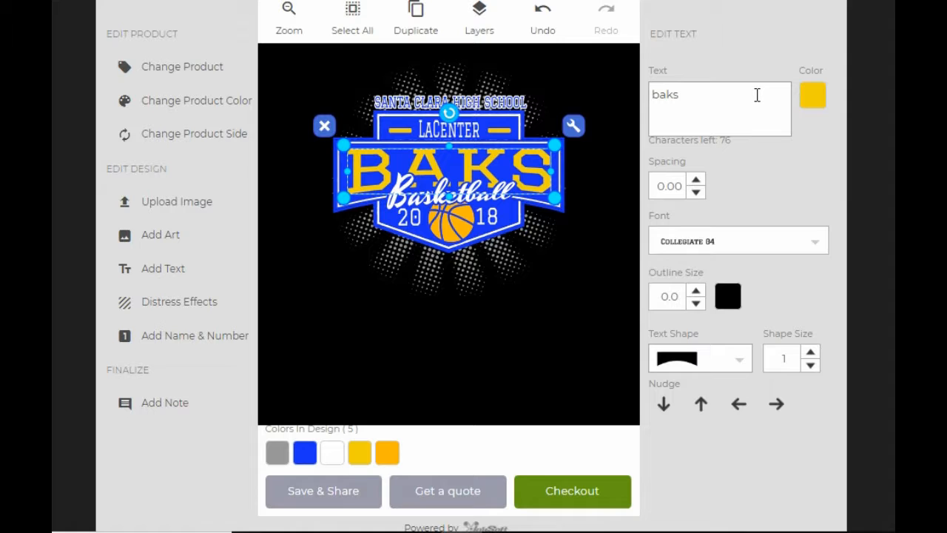
{"action": "key", "text": "BackSpace"}
{"action": "key", "text": "BackSpace"}
{"action": "type", "text": "ks"}
{"action": "key", "text": "BackSpace"}
{"action": "key", "text": "BackSpace"}
{"action": "type", "text": "sket"}
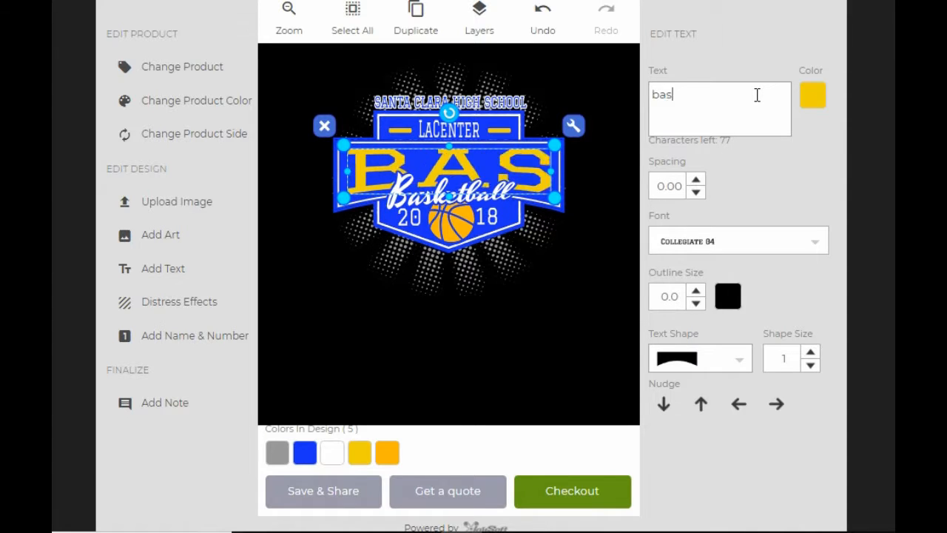
{"action": "type", "text": "ball"}
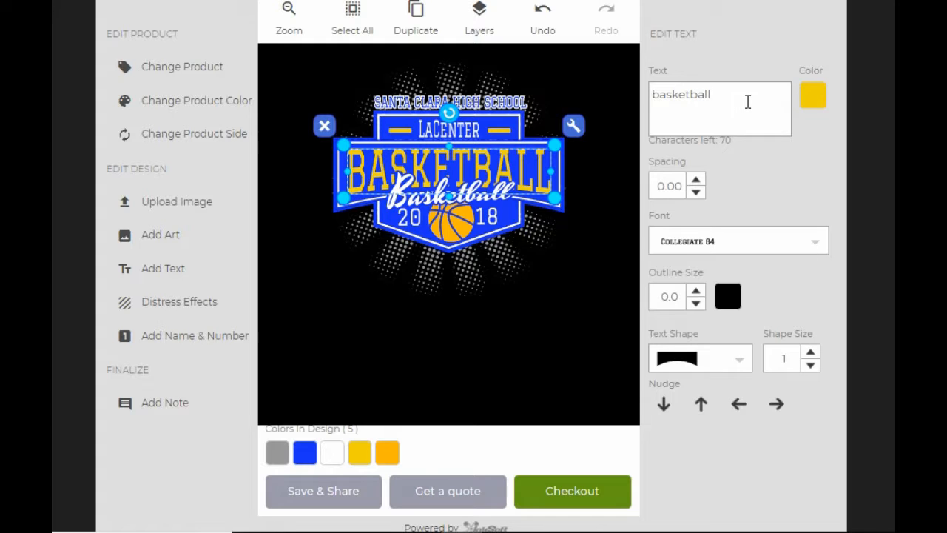
Step: Change the main banner's wording to wildcat
{"action": "key", "text": "ctrl+a"}
{"action": "key", "text": "BackSpace"}
{"action": "type", "text": "wildcats"}
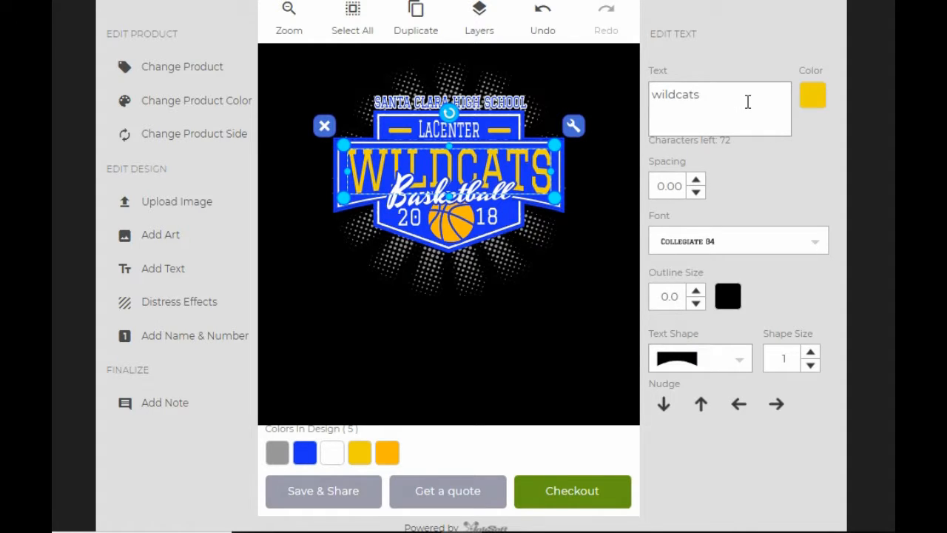
{"action": "key", "text": "BackSpace"}
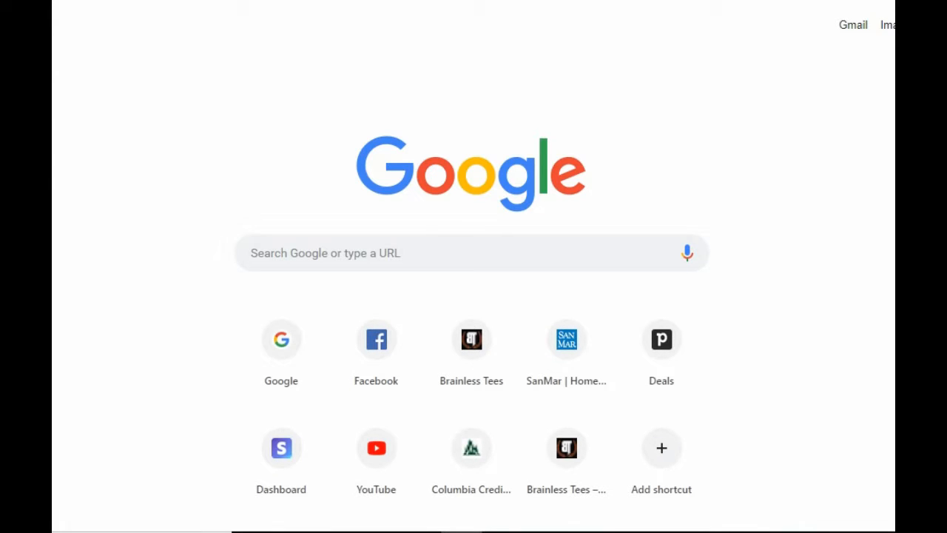
Step: Search Google for basketball slogans in a new browser tab
{"action": "type", "text": "baske"}
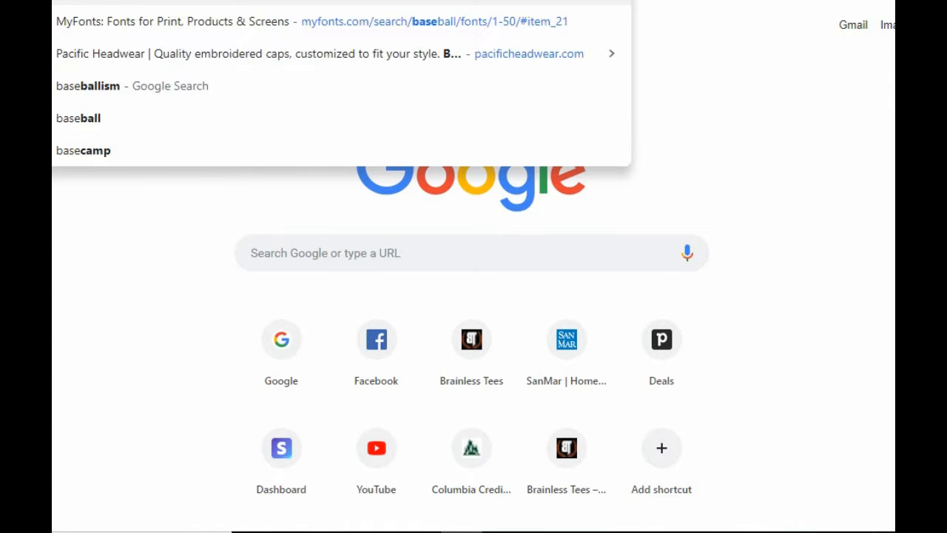
{"action": "type", "text": "tball slogans"}
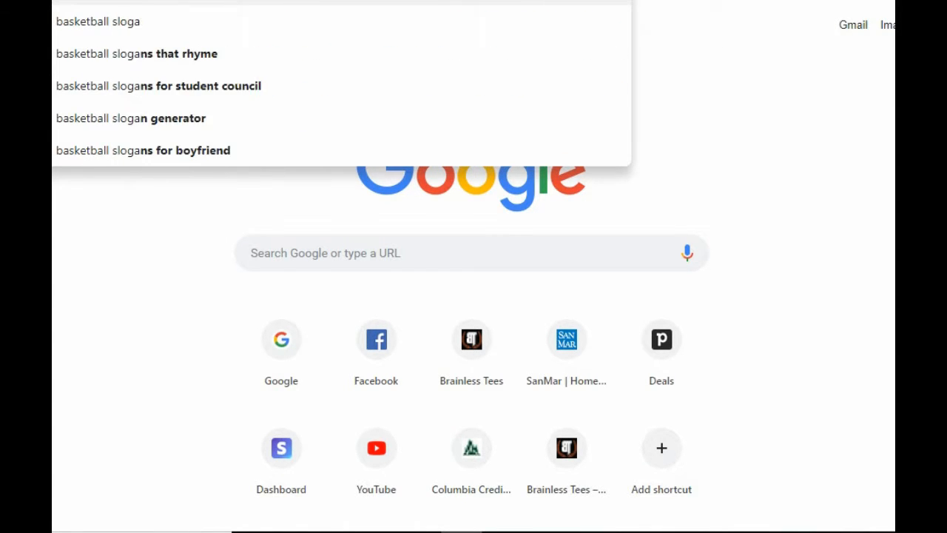
{"action": "key", "text": "Return"}
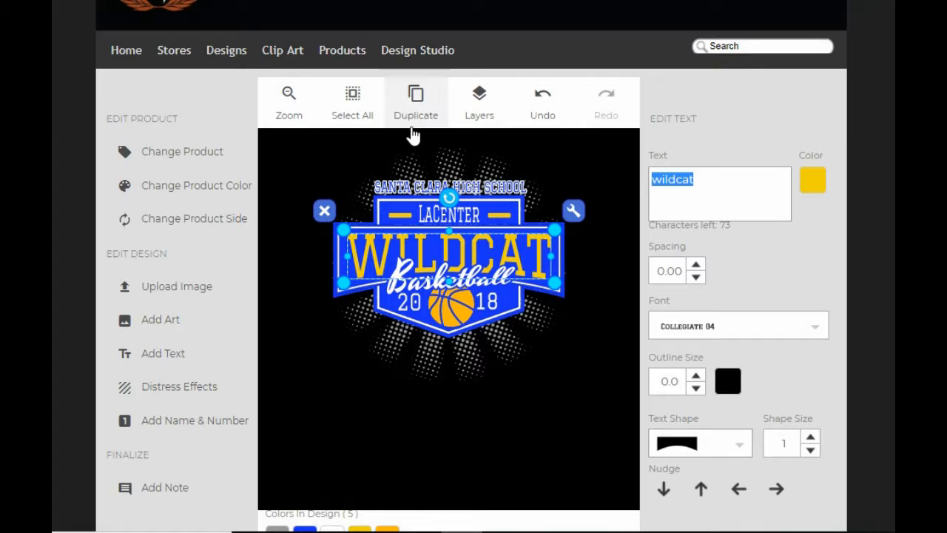
Step: In the design studio, replace the SANTA CLARA HIGH SCHOOL line with the slogan ATTITUDE IS EVERYTHING
{"action": "left_click", "coordinate": [481, 106]}
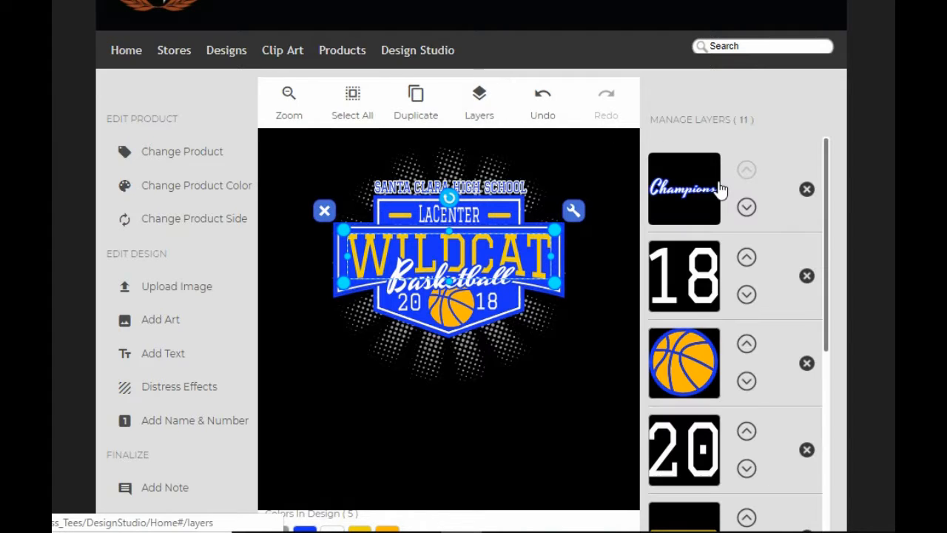
{"action": "left_click_drag", "start_coordinate": [829, 214], "coordinate": [783, 465]}
{"action": "left_click", "coordinate": [689, 385]}
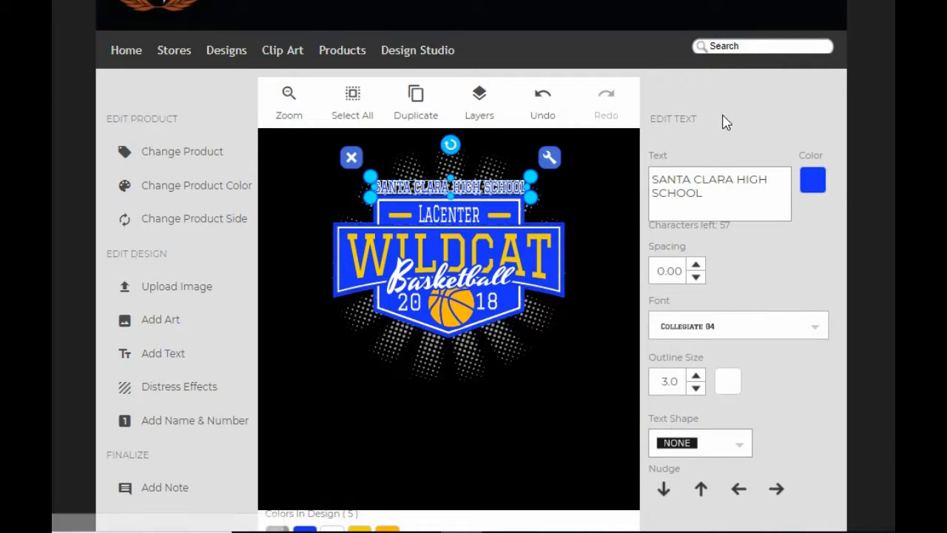
{"action": "triple_click", "coordinate": [740, 213]}
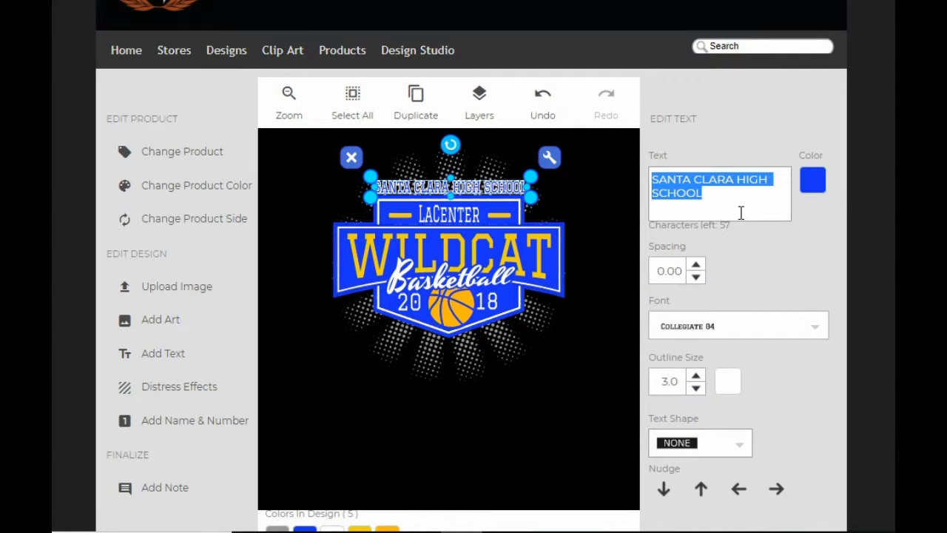
{"action": "type", "text": "att"}
{"action": "key", "text": "BackSpace"}
{"action": "key", "text": "BackSpace"}
{"action": "key", "text": "BackSpace"}
{"action": "type", "text": "ATTI"}
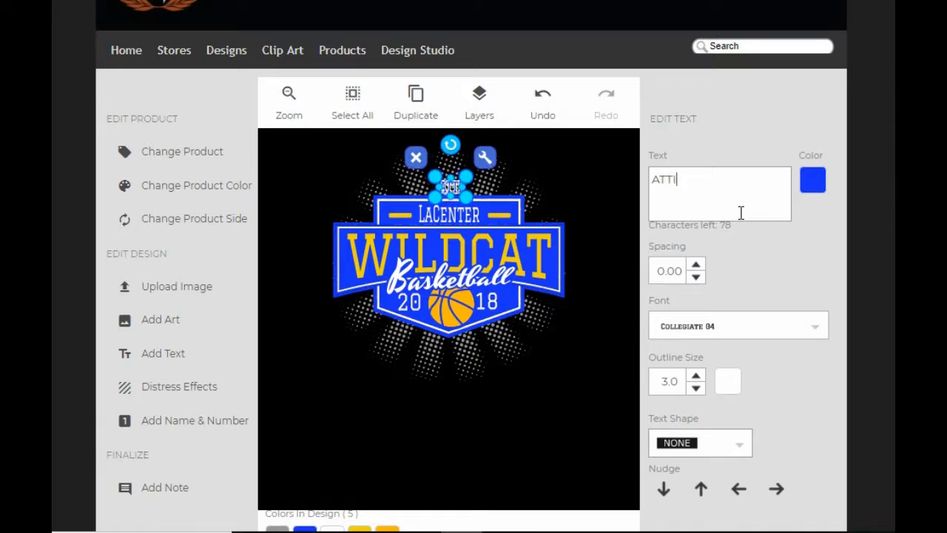
{"action": "type", "text": "TUDE IS EVERY"}
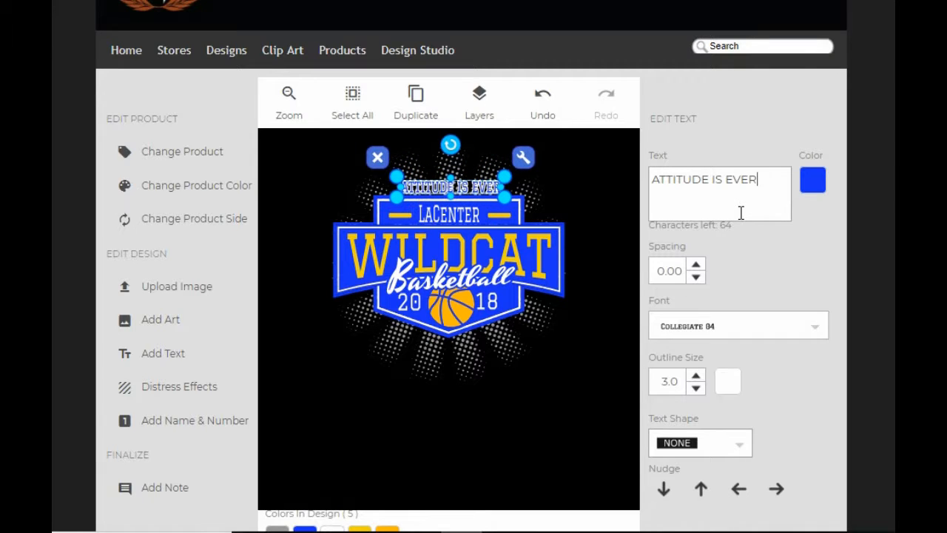
{"action": "key", "text": "BackSpace"}
{"action": "type", "text": "YTHI"}
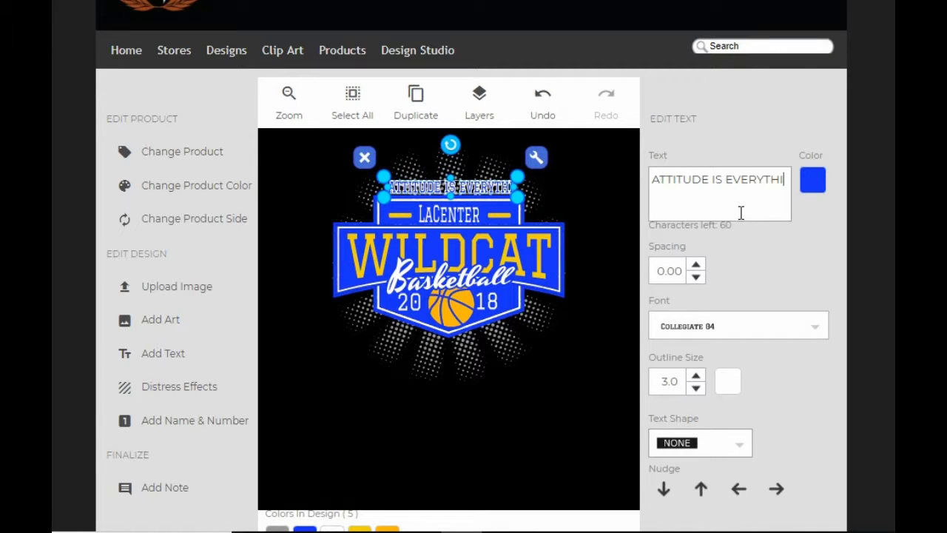
{"action": "type", "text": "NG"}
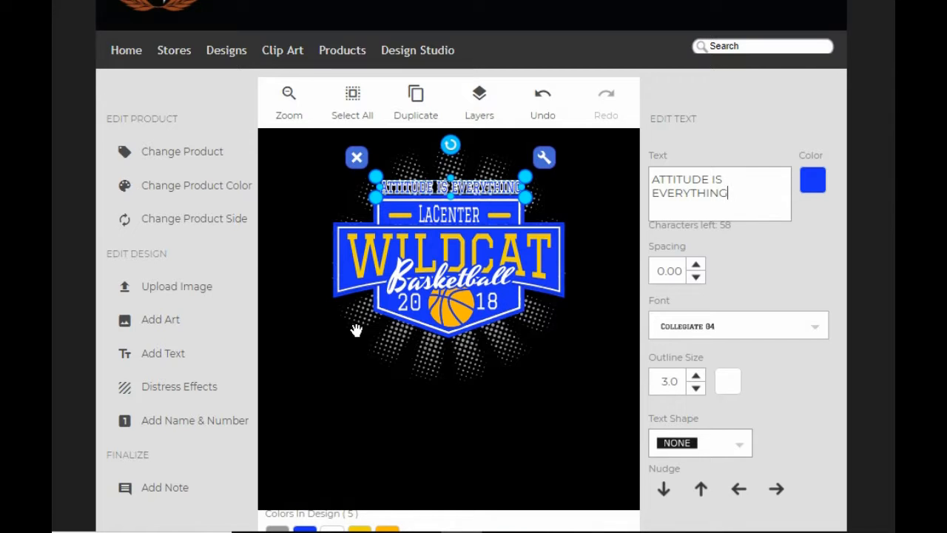
{"action": "left_click", "coordinate": [555, 414]}
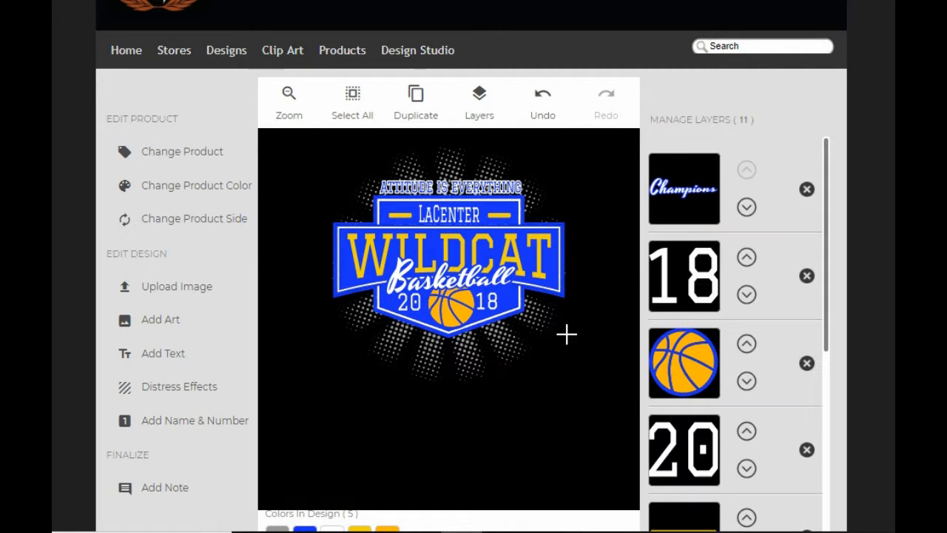
Step: Recolor the bright blue throughout the design to a darker medium blue
{"action": "scroll", "coordinate": [628, 287], "scroll_direction": "down", "scroll_amount": 1}
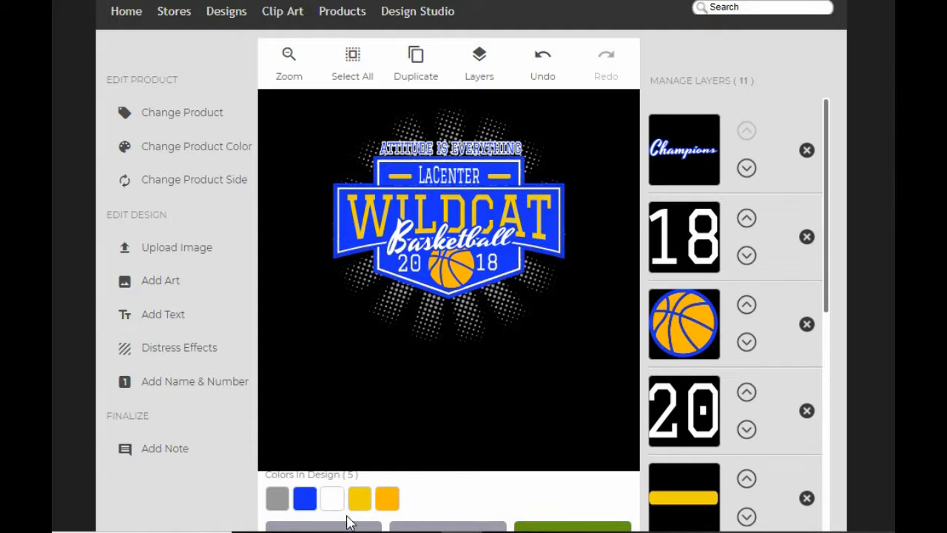
{"action": "left_click", "coordinate": [304, 501]}
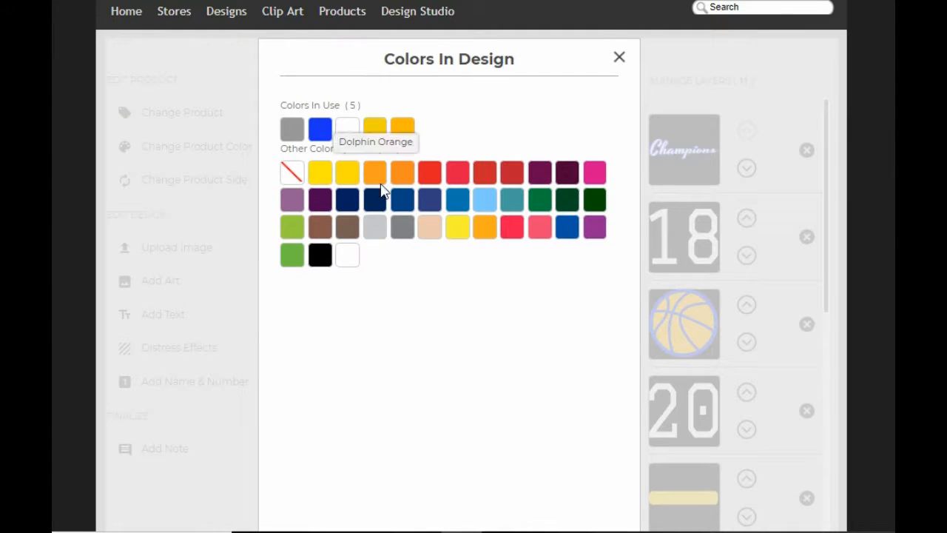
{"action": "left_click", "coordinate": [400, 208]}
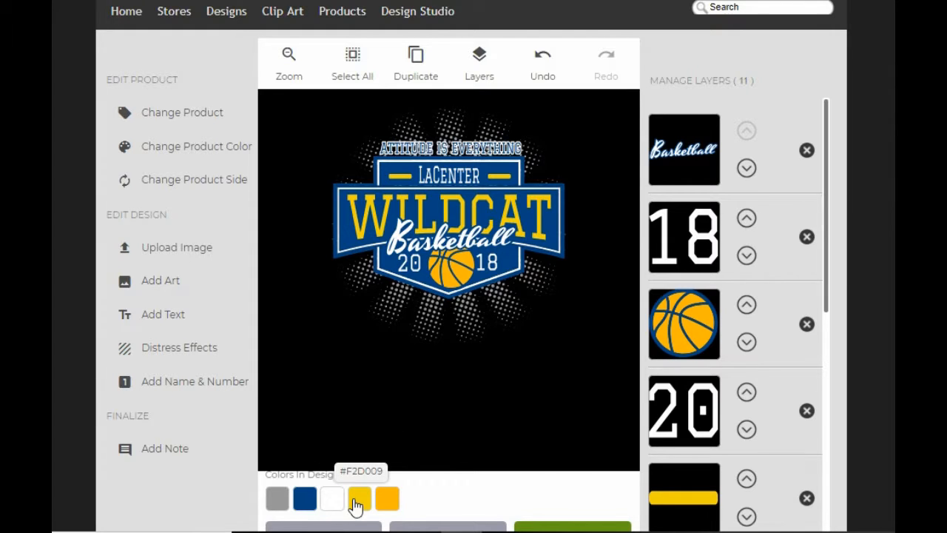
Step: Recolor both the design's yellow and the basketball's orange to the gray already in use
{"action": "left_click", "coordinate": [357, 503]}
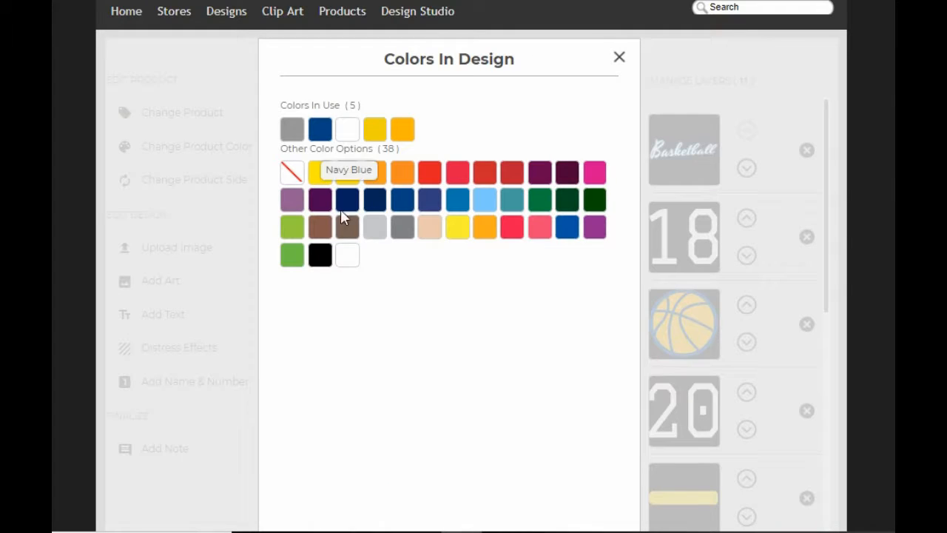
{"action": "left_click", "coordinate": [292, 127]}
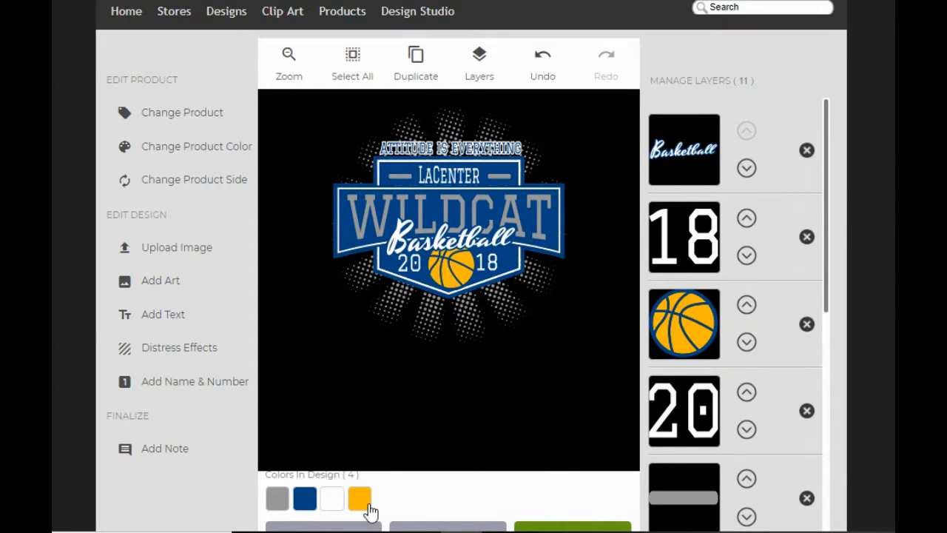
{"action": "left_click", "coordinate": [368, 507]}
{"action": "left_click", "coordinate": [291, 127]}
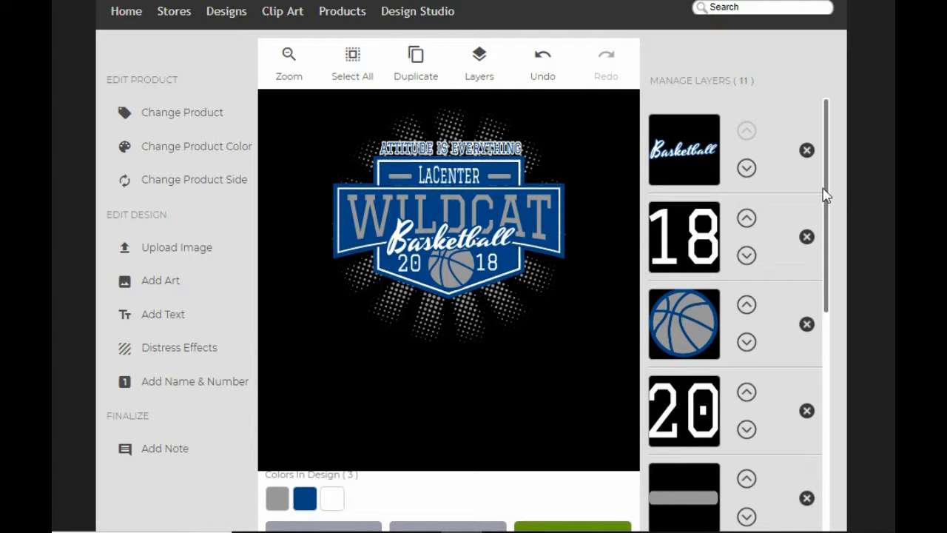
Step: Reduce the white outline size of the ATTITUDE IS EVERYTHING text to 1.4
{"action": "left_click_drag", "start_coordinate": [829, 185], "coordinate": [824, 368]}
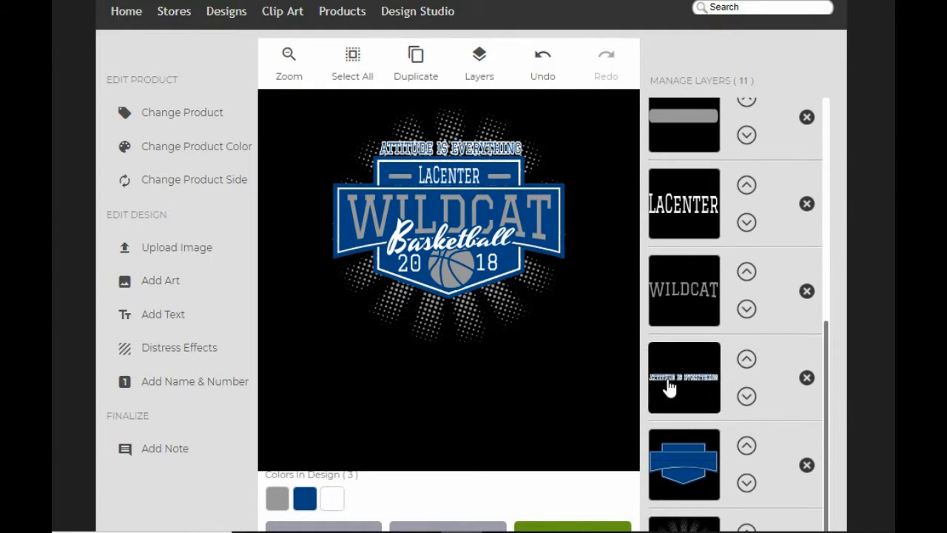
{"action": "left_click", "coordinate": [673, 377]}
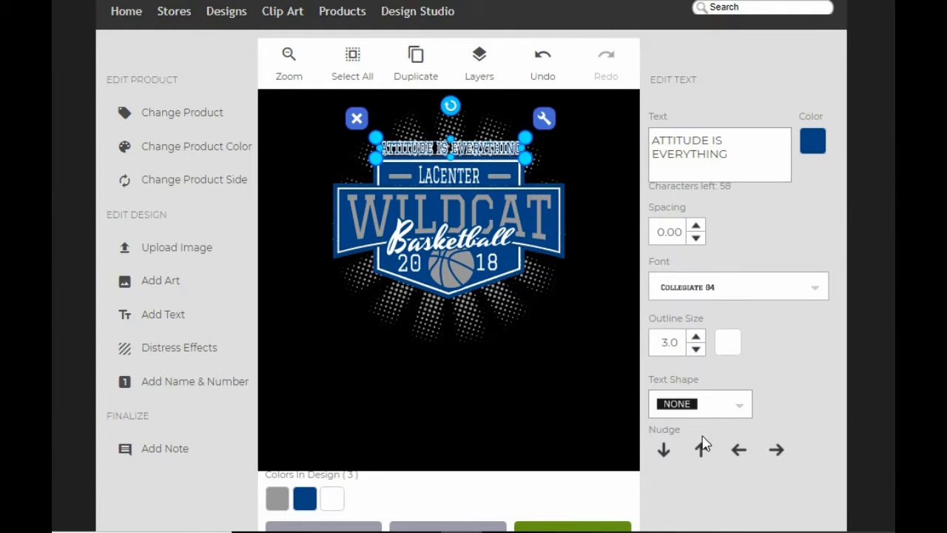
{"action": "left_click", "coordinate": [696, 349]}
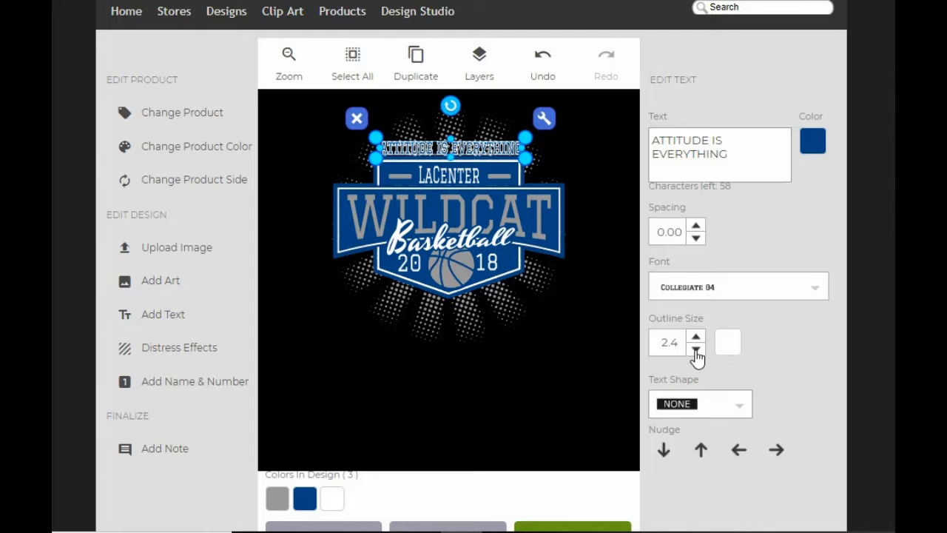
{"action": "left_click", "coordinate": [696, 349]}
{"action": "left_click", "coordinate": [696, 349]}
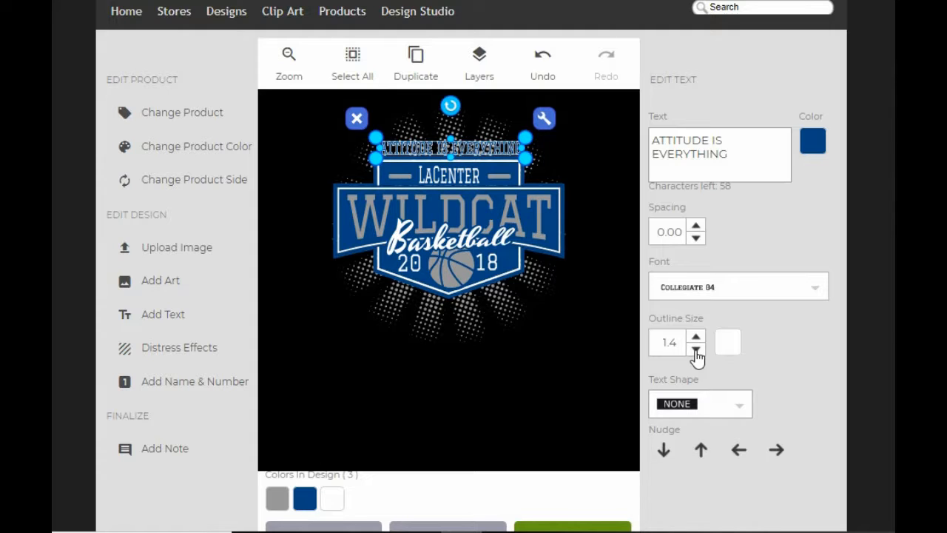
Step: Increase the outline size of the ATTITUDE IS EVERYTHING text to 2.8
{"action": "left_click", "coordinate": [697, 338]}
{"action": "left_click", "coordinate": [697, 337]}
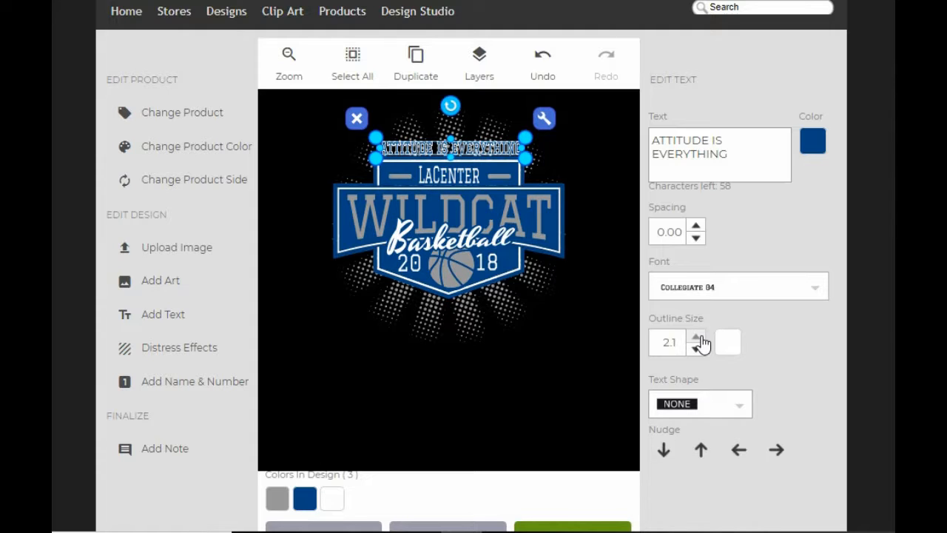
{"action": "left_click", "coordinate": [698, 337]}
{"action": "left_click", "coordinate": [698, 338]}
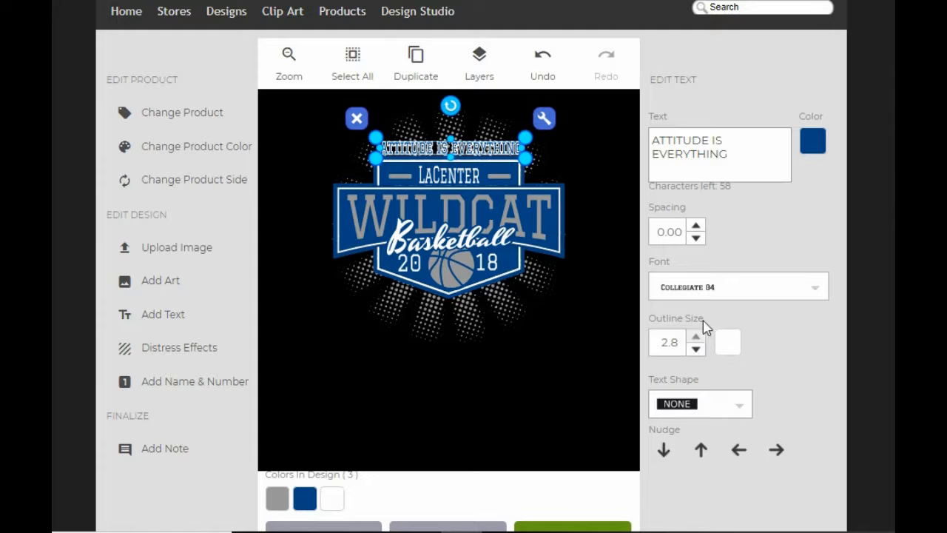
Step: Recolor the ATTITUDE IS EVERYTHING text to white with a medium blue outline
{"action": "left_click", "coordinate": [812, 144]}
{"action": "left_click", "coordinate": [344, 127]}
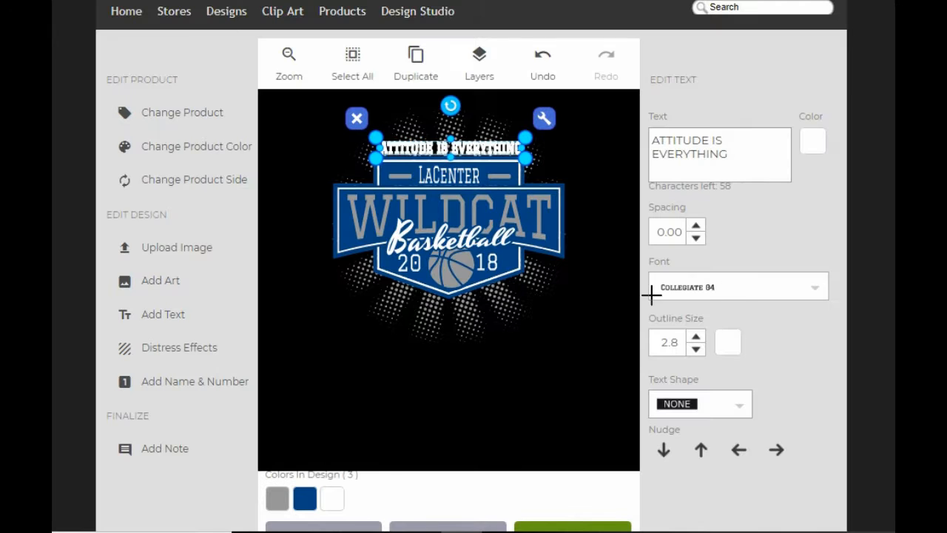
{"action": "left_click", "coordinate": [740, 345]}
{"action": "left_click", "coordinate": [319, 127]}
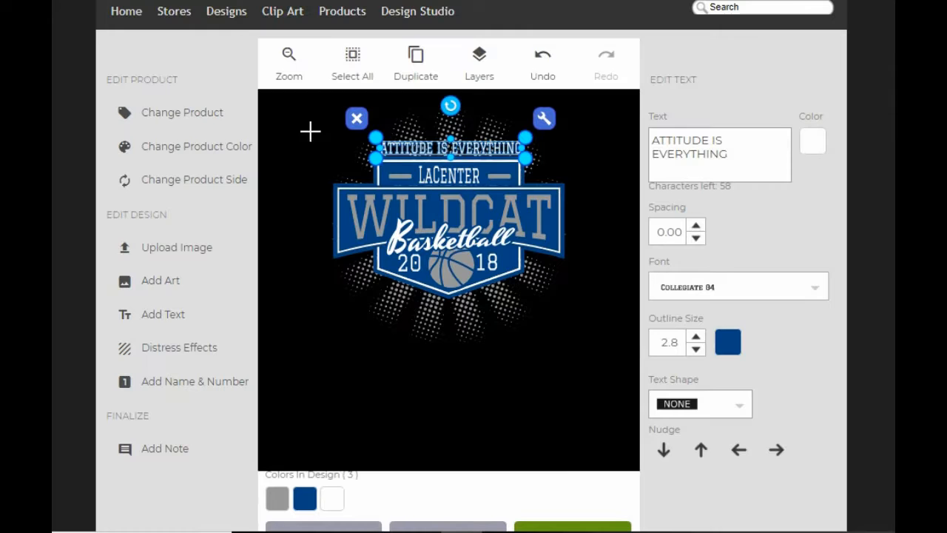
{"action": "left_click", "coordinate": [500, 371]}
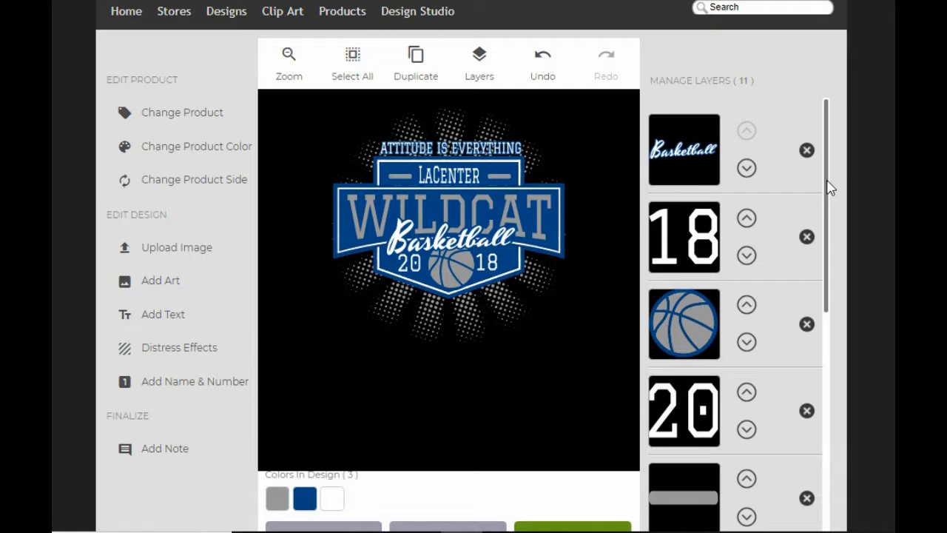
Step: Reselect the ATTITUDE IS EVERYTHING layer and set its outline size to 3.4
{"action": "left_click_drag", "start_coordinate": [829, 188], "coordinate": [827, 400]}
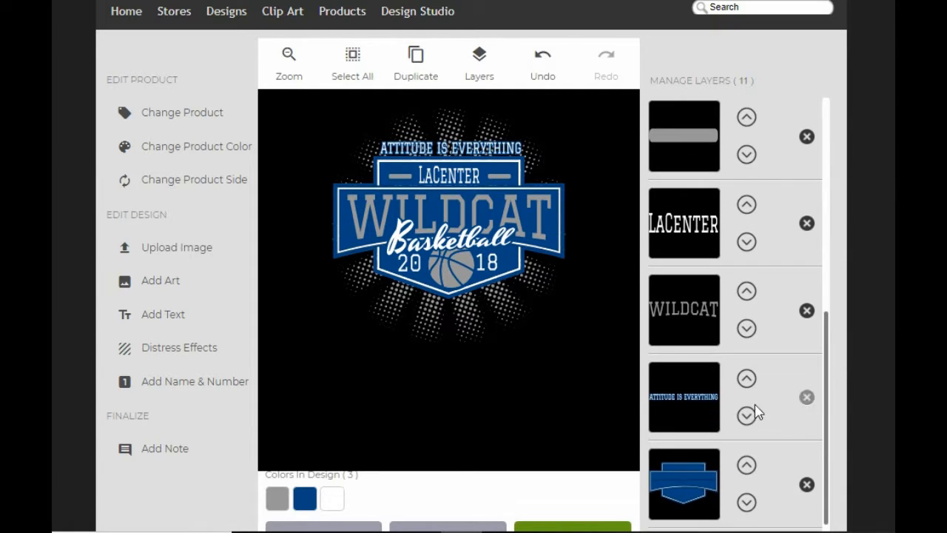
{"action": "left_click", "coordinate": [688, 413]}
{"action": "left_click", "coordinate": [699, 338]}
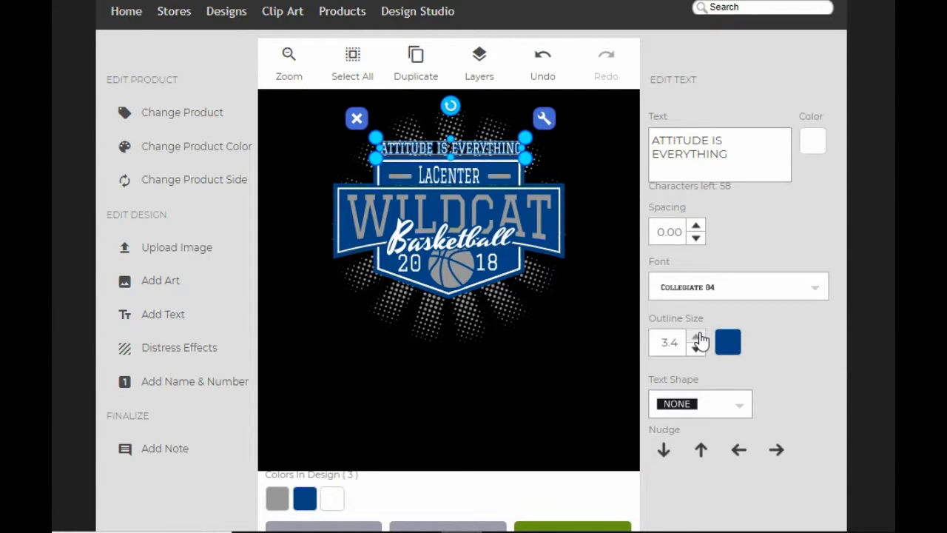
{"action": "left_click", "coordinate": [545, 368]}
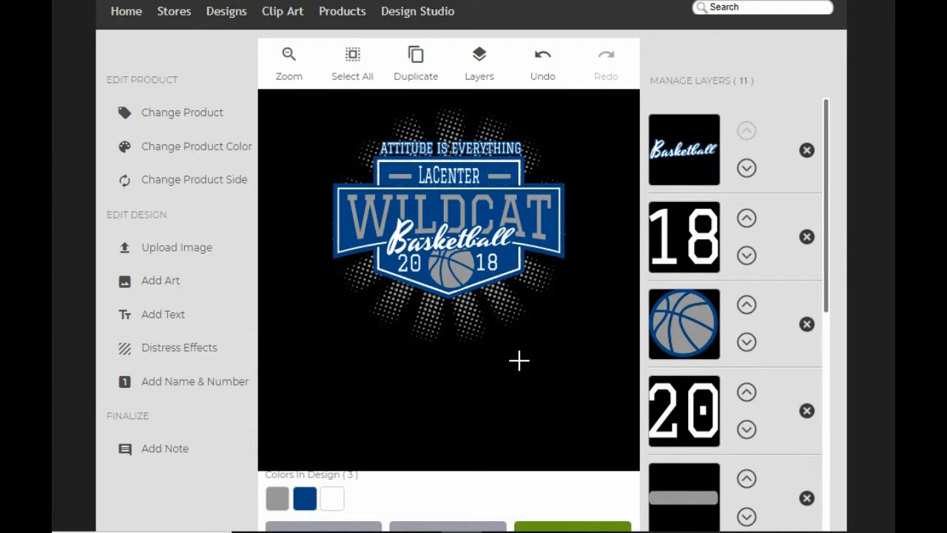
Step: Save the finished design under a Lacenter Basketball name, replacing the suggested Soccer20 name
{"action": "scroll", "coordinate": [474, 391], "scroll_direction": "down", "scroll_amount": 1}
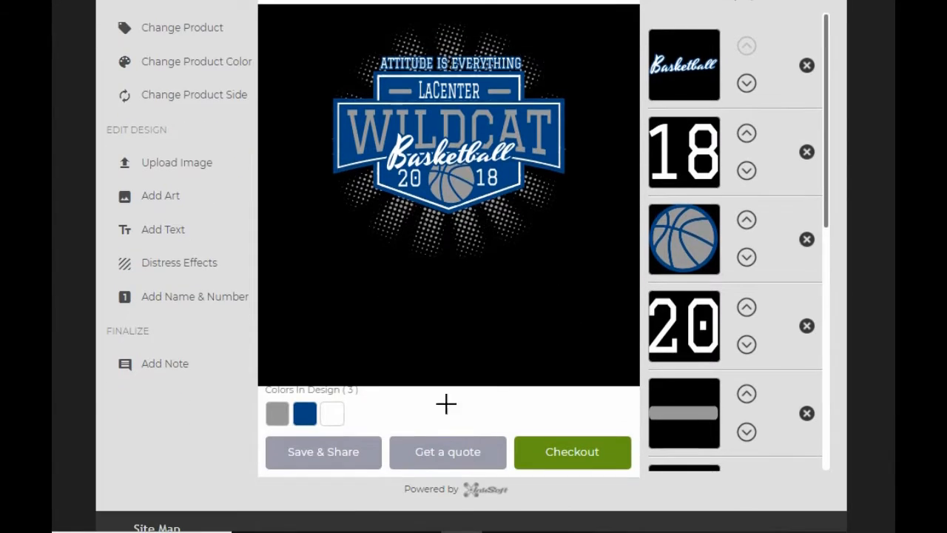
{"action": "left_click", "coordinate": [340, 457]}
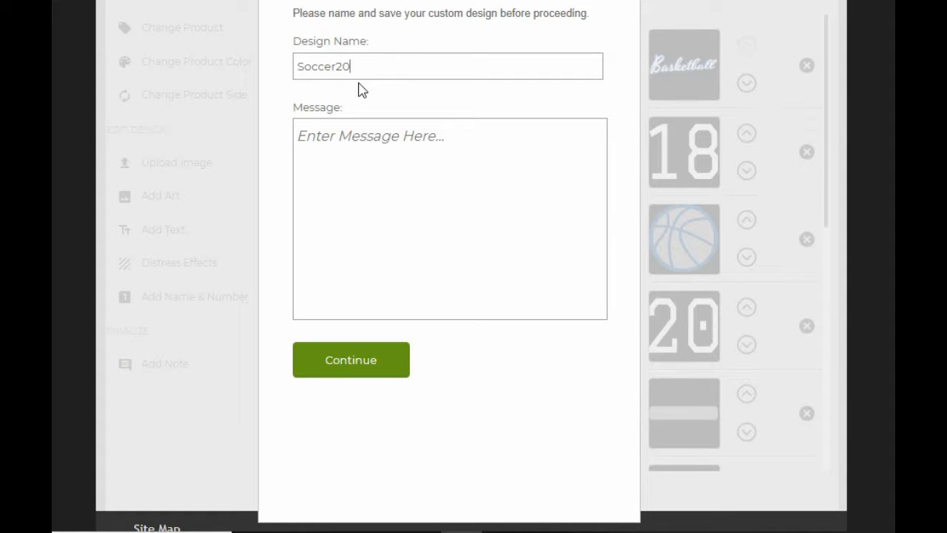
{"action": "left_click_drag", "start_coordinate": [374, 77], "coordinate": [228, 83]}
{"action": "type", "text": "IA"}
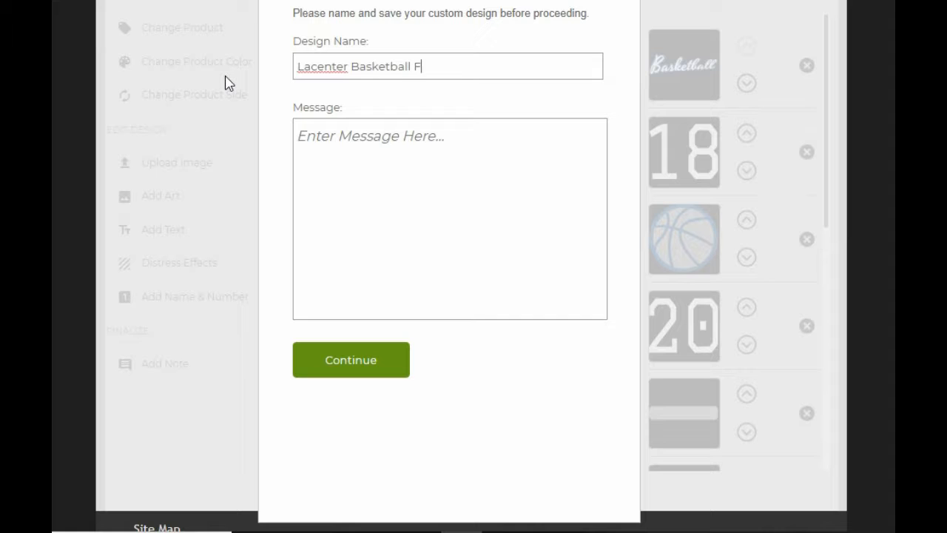
{"action": "key", "text": "Return"}
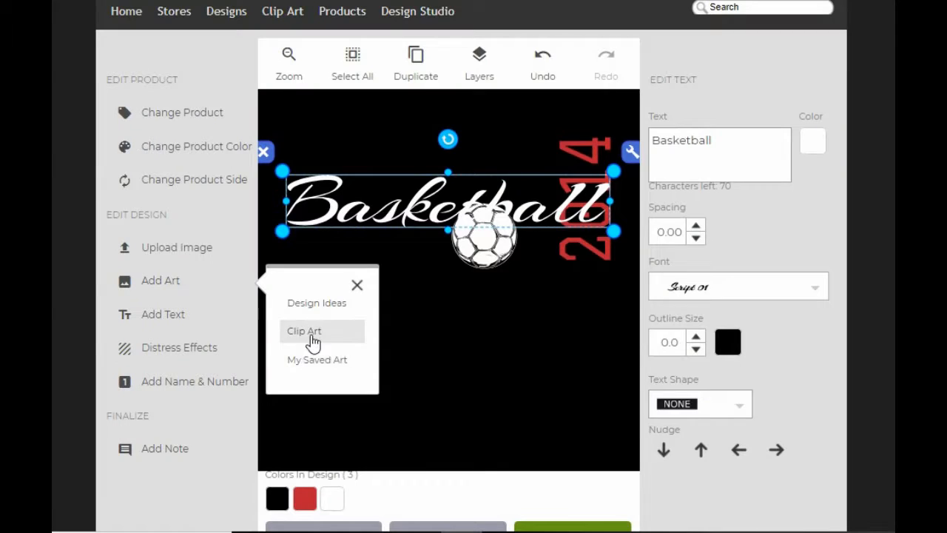
{"action": "left_click", "coordinate": [310, 335]}
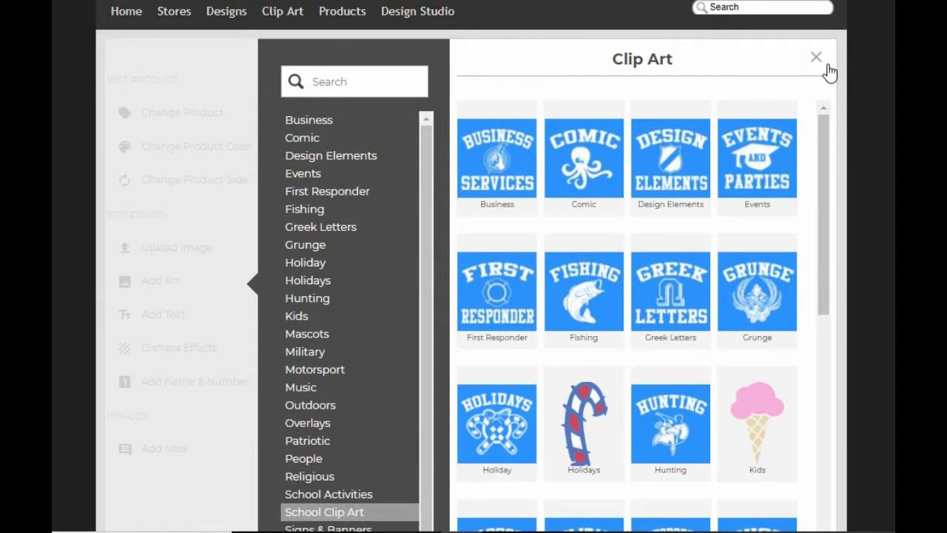
{"action": "left_click", "coordinate": [818, 59]}
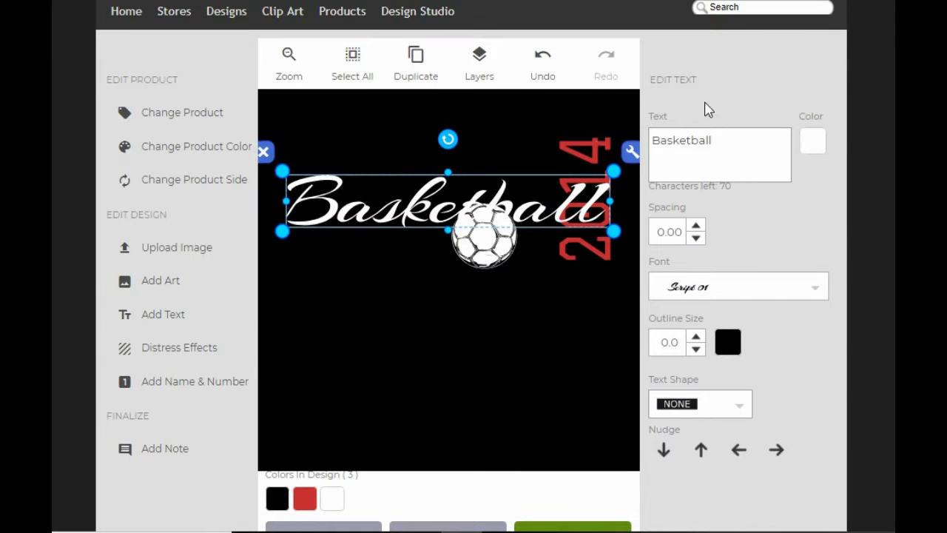
{"action": "left_click", "coordinate": [170, 283]}
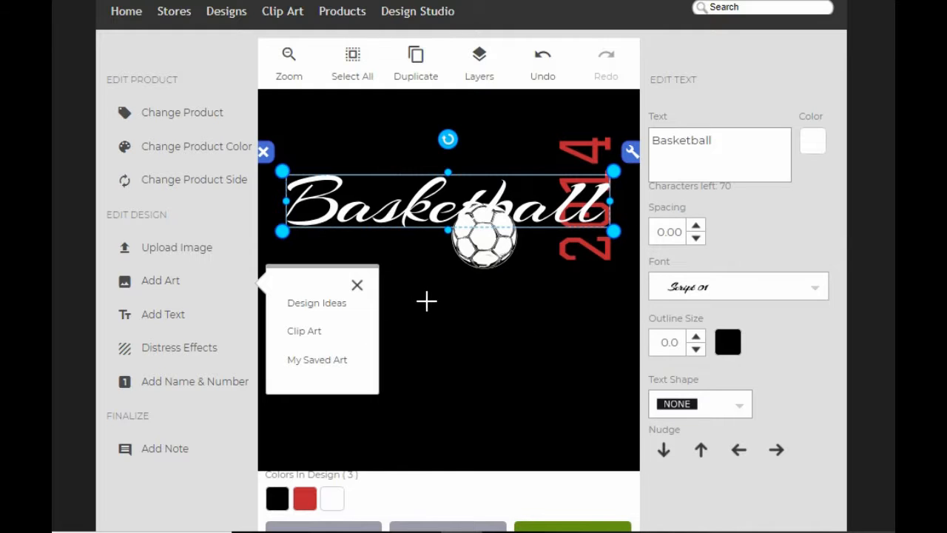
{"action": "left_click", "coordinate": [332, 339]}
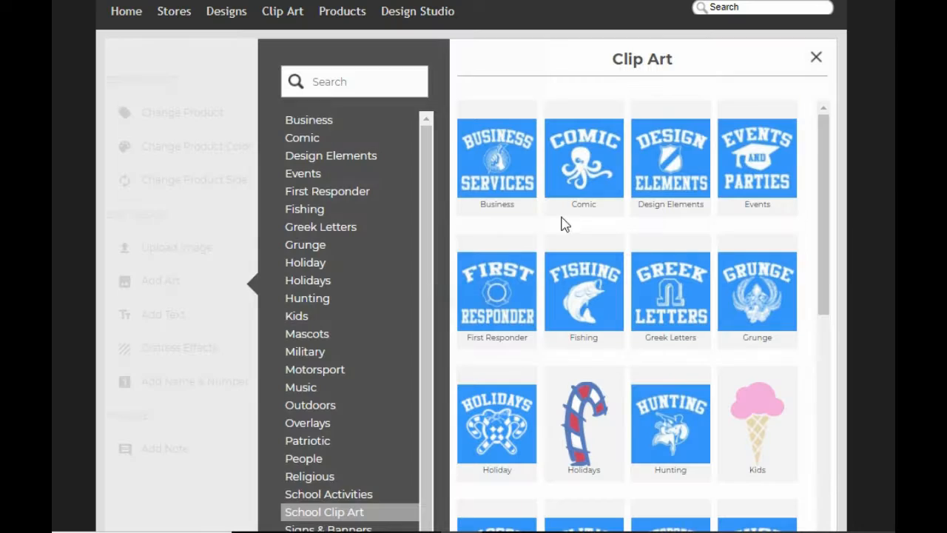
{"action": "left_click", "coordinate": [817, 59]}
Step: Search the Design Ideas for golf templates and look through them
{"action": "left_click", "coordinate": [170, 290]}
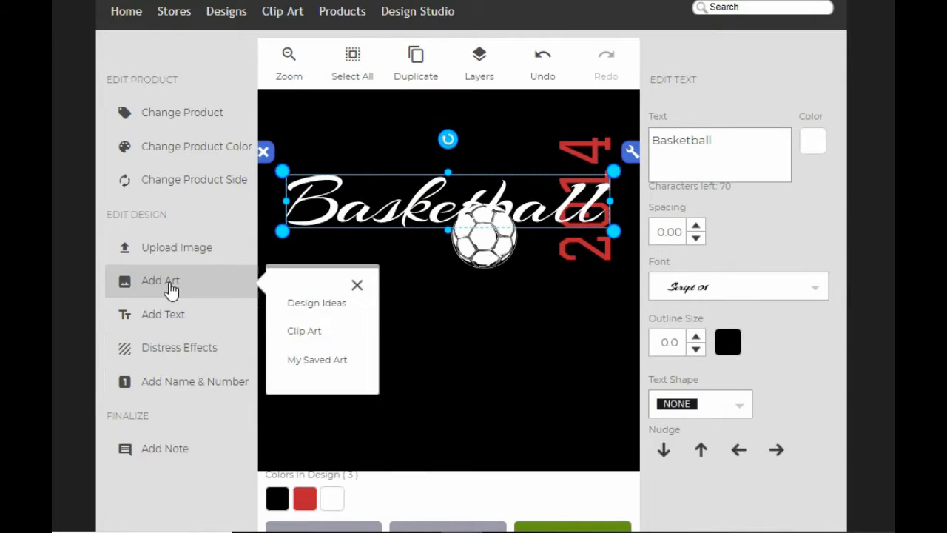
{"action": "left_click", "coordinate": [316, 304]}
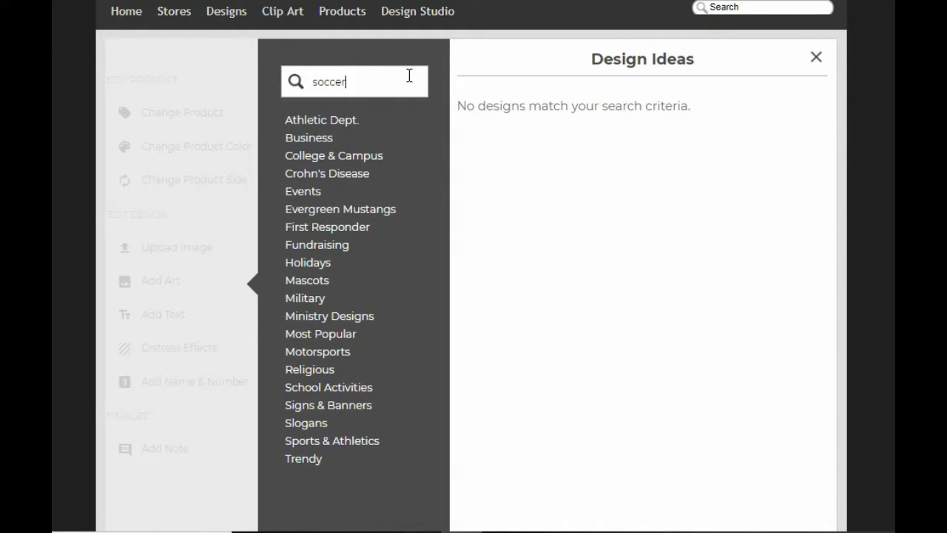
{"action": "left_click_drag", "start_coordinate": [347, 76], "coordinate": [247, 90]}
{"action": "type", "text": "golf"}
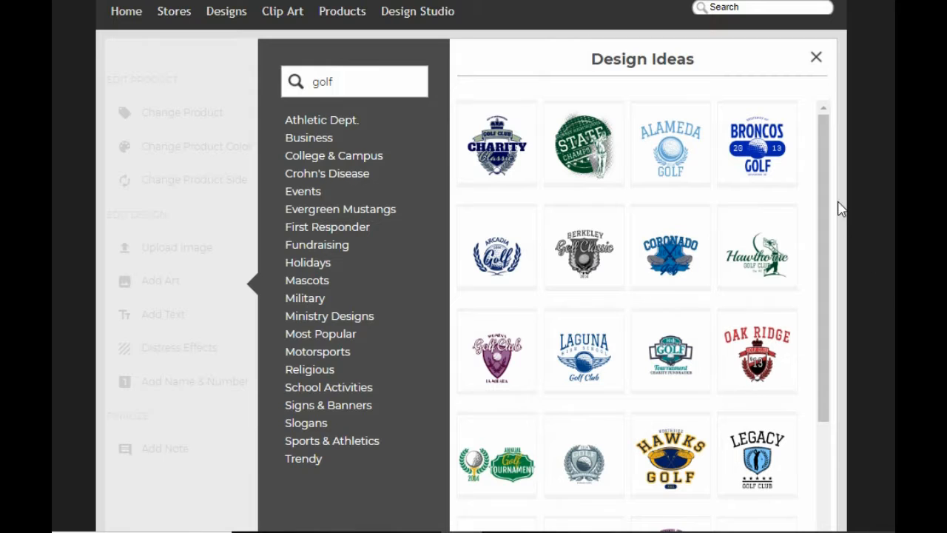
{"action": "left_click_drag", "start_coordinate": [823, 199], "coordinate": [821, 153]}
Step: Load the blue Braves diamond template from the Mascots category of the Design Ideas
{"action": "left_click", "coordinate": [323, 284]}
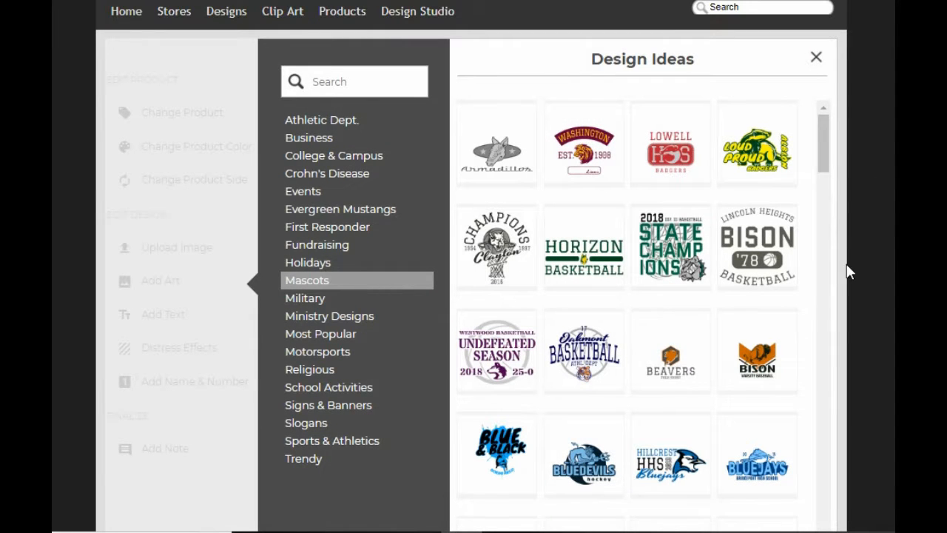
{"action": "scroll", "coordinate": [770, 290], "scroll_direction": "down", "scroll_amount": 3}
{"action": "scroll", "coordinate": [759, 321], "scroll_direction": "down", "scroll_amount": 1}
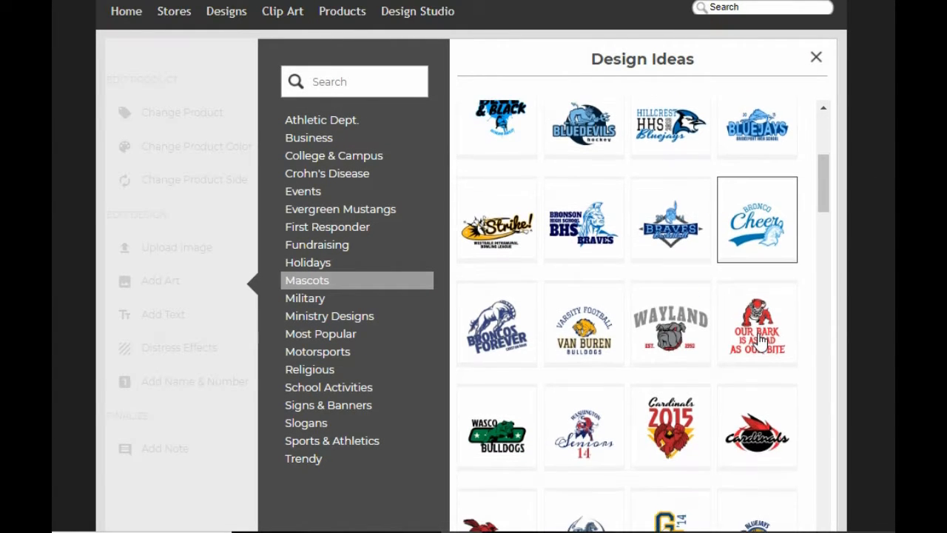
{"action": "left_click", "coordinate": [660, 224]}
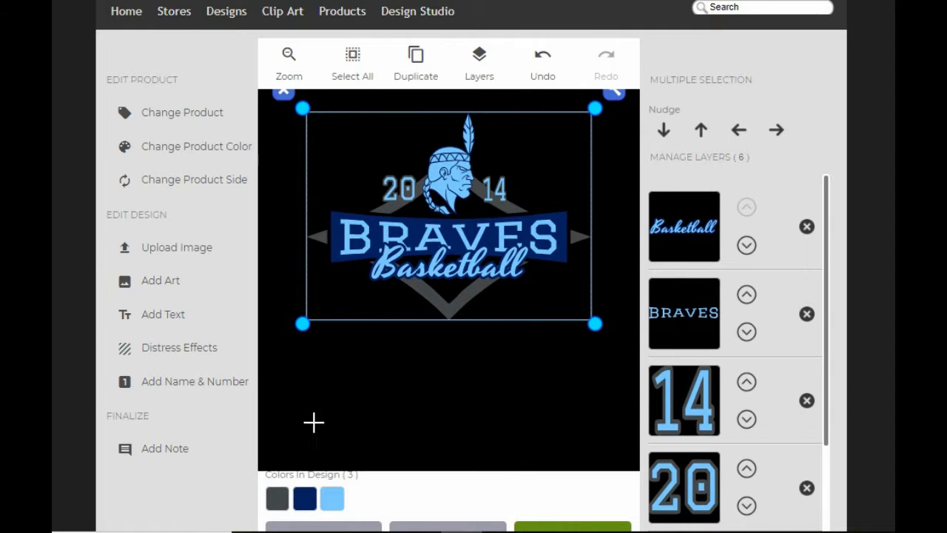
Step: Add the blue and white wildcat head from the School Clip Art to the Braves design
{"action": "left_click", "coordinate": [163, 293]}
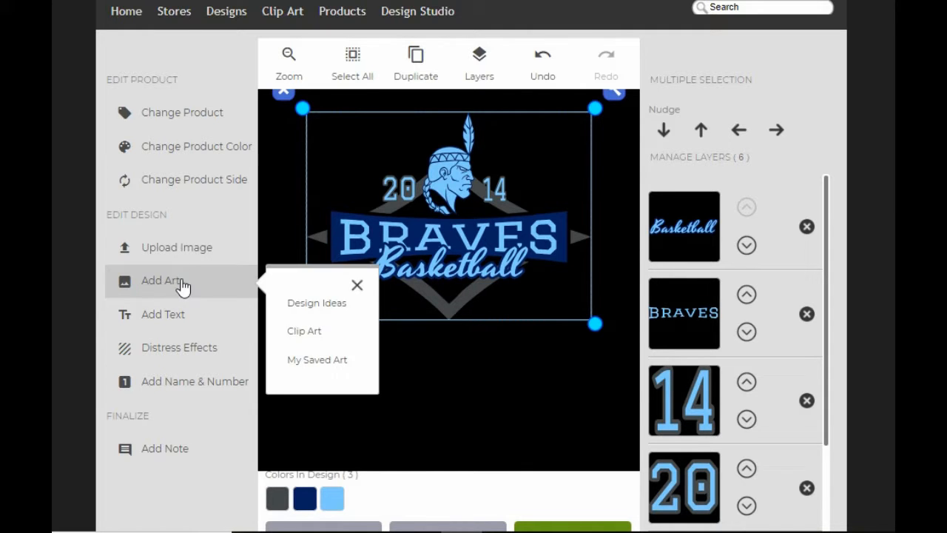
{"action": "left_click", "coordinate": [322, 342]}
{"action": "scroll", "coordinate": [725, 332], "scroll_direction": "down", "scroll_amount": 8}
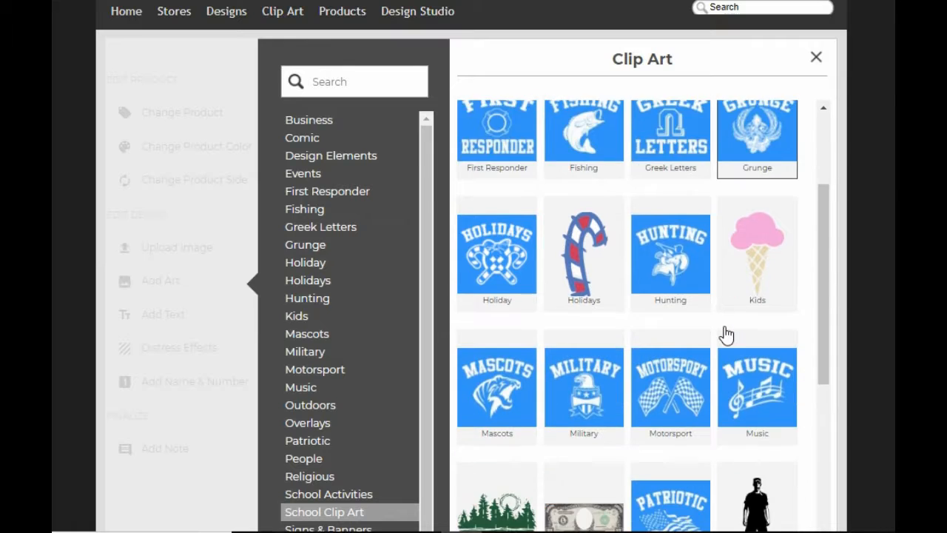
{"action": "left_click", "coordinate": [679, 218]}
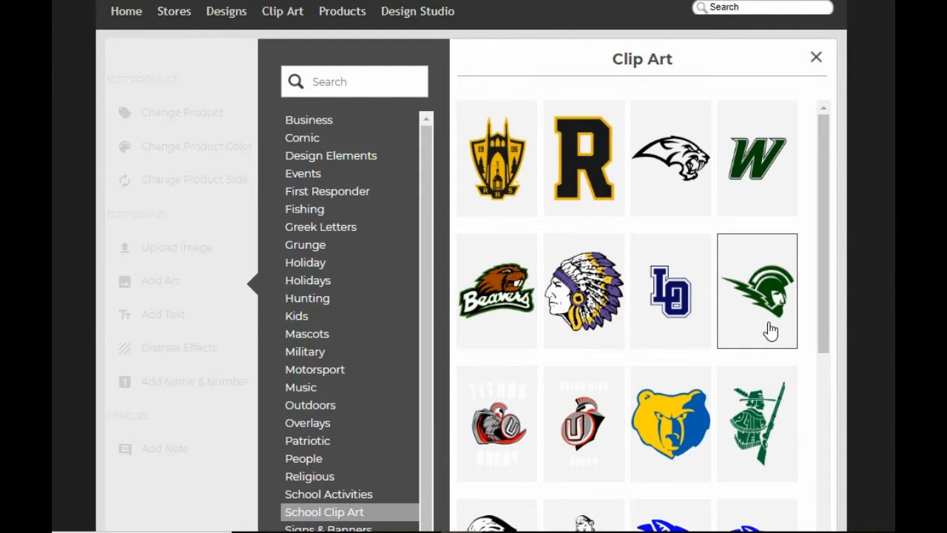
{"action": "scroll", "coordinate": [772, 332], "scroll_direction": "down", "scroll_amount": 5}
{"action": "left_click", "coordinate": [671, 219]}
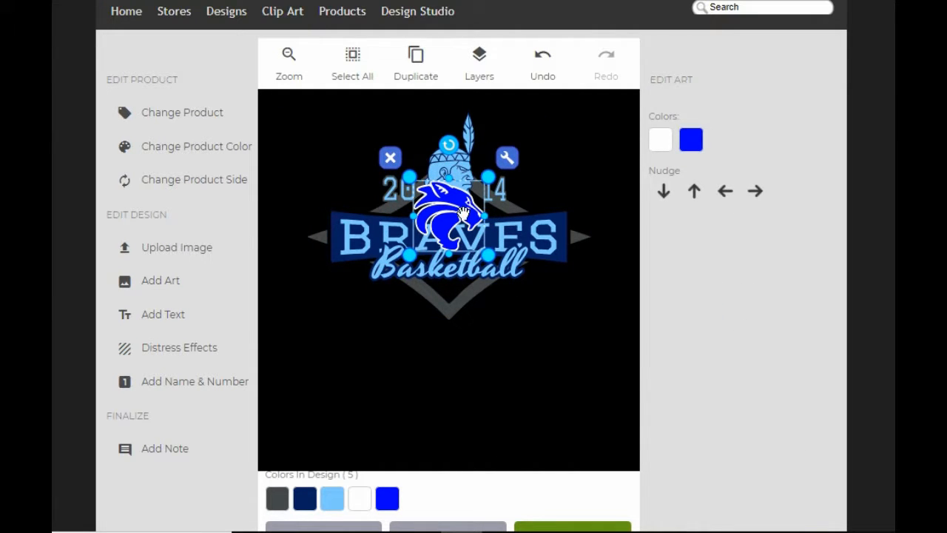
Step: Shrink the wildcat head slightly and center it between the 20 and the 14 above the BRAVES banner
{"action": "left_click_drag", "start_coordinate": [463, 213], "coordinate": [469, 177]}
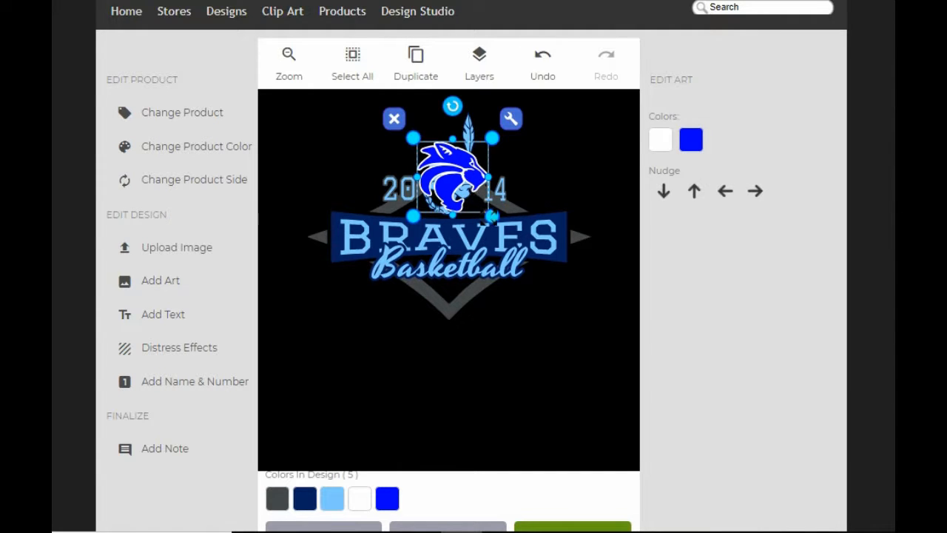
{"action": "left_click_drag", "start_coordinate": [492, 216], "coordinate": [473, 195]}
{"action": "key", "text": "Left"}
{"action": "key", "text": "Left"}
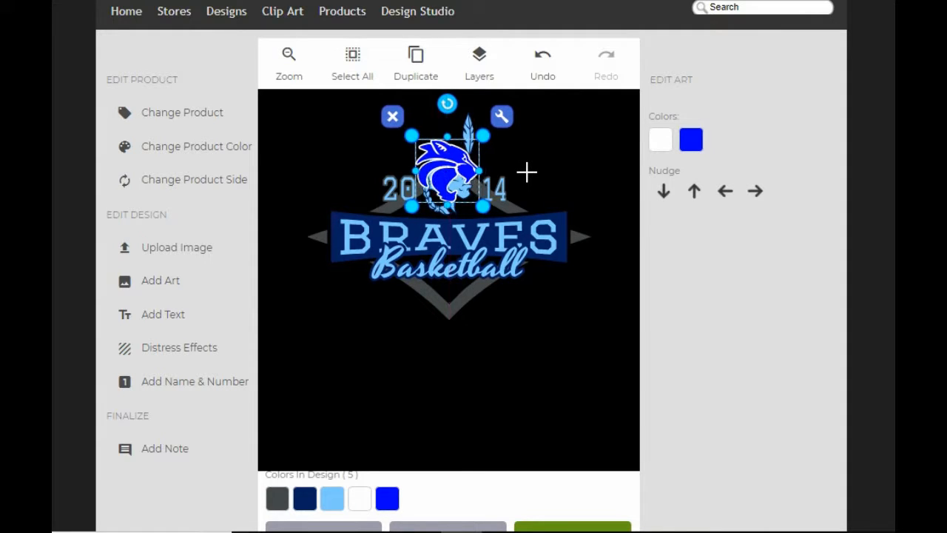
{"action": "key", "text": "Right"}
{"action": "key", "text": "Right"}
{"action": "key", "text": "Left"}
{"action": "key", "text": "Down"}
{"action": "key", "text": "Down"}
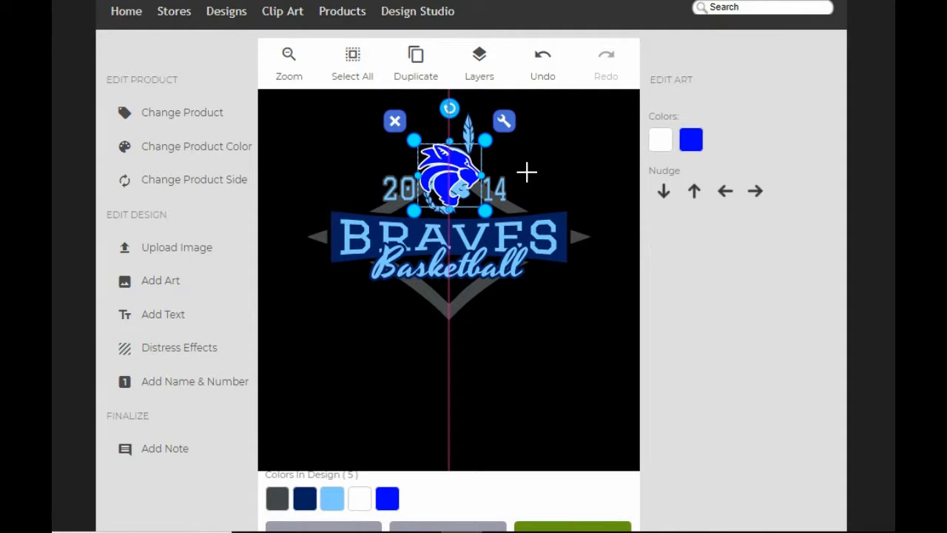
Step: Delete the feathered Brave head layer from the design
{"action": "left_click", "coordinate": [492, 63]}
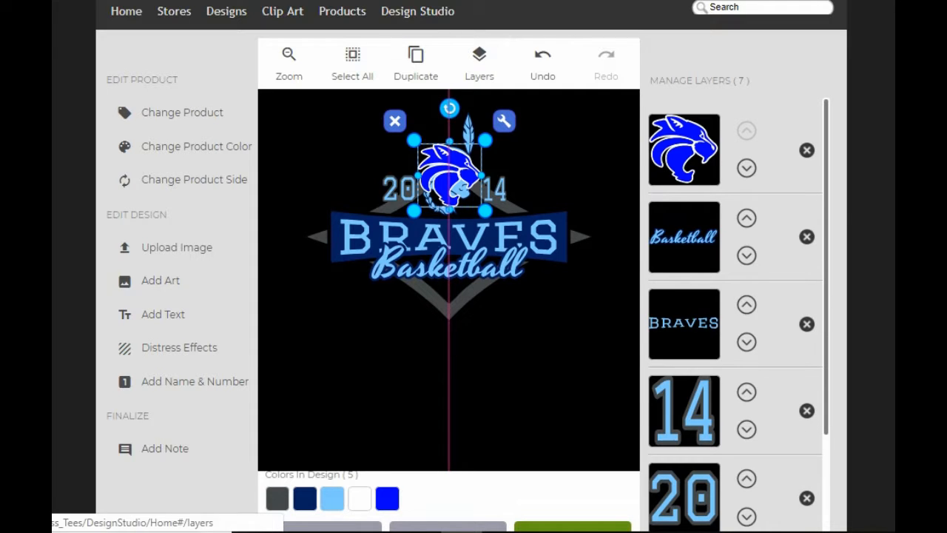
{"action": "scroll", "coordinate": [797, 328], "scroll_direction": "down", "scroll_amount": 2}
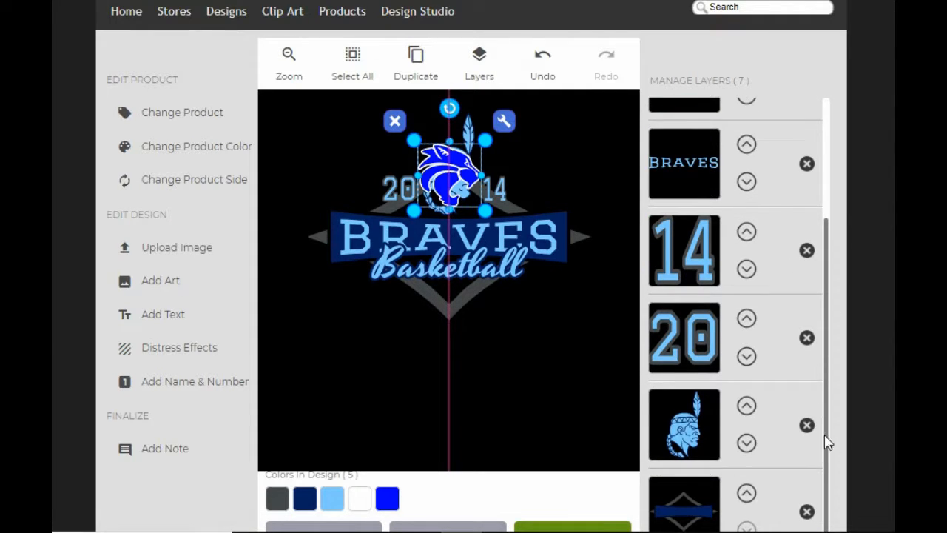
{"action": "left_click", "coordinate": [806, 425]}
Step: Change the year text 14 to 18 and deselect the artwork
{"action": "left_click", "coordinate": [702, 350]}
{"action": "double_click", "coordinate": [726, 137]}
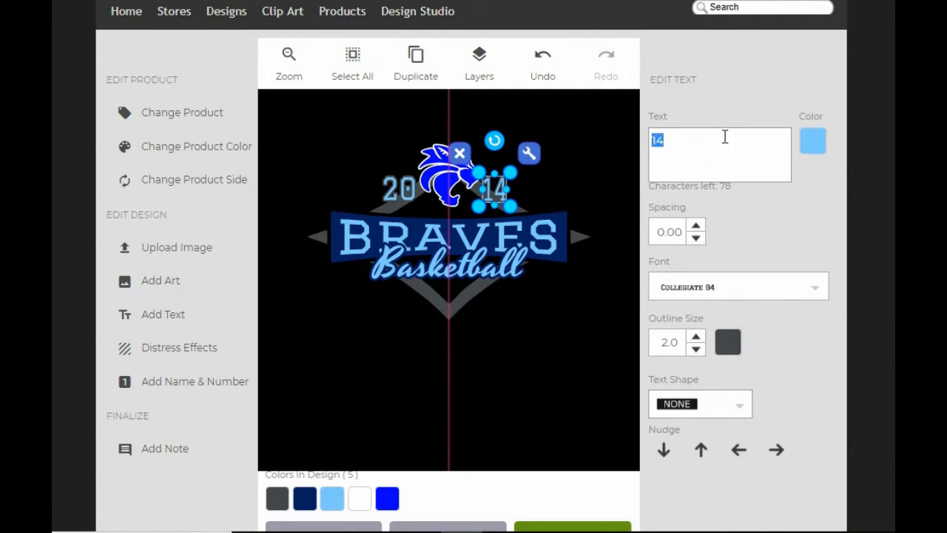
{"action": "type", "text": "18"}
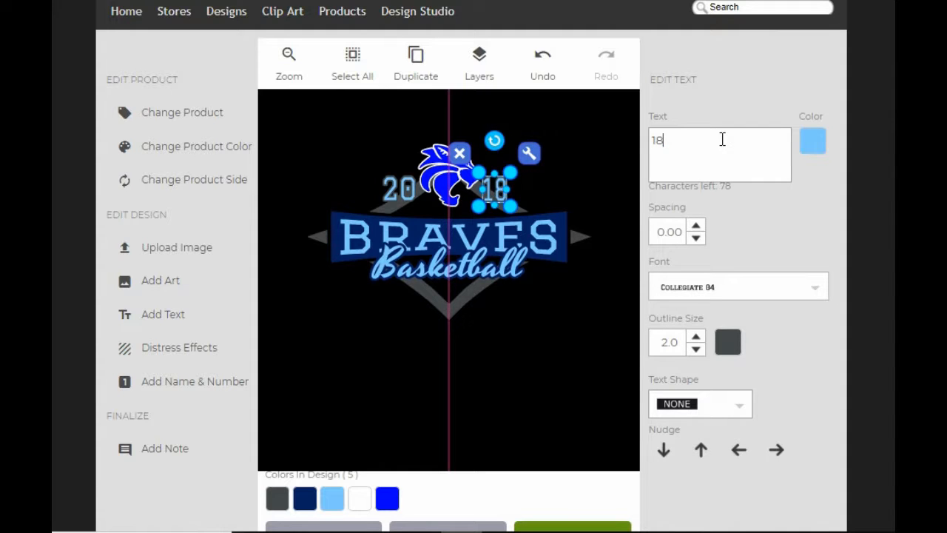
{"action": "left_click", "coordinate": [592, 288]}
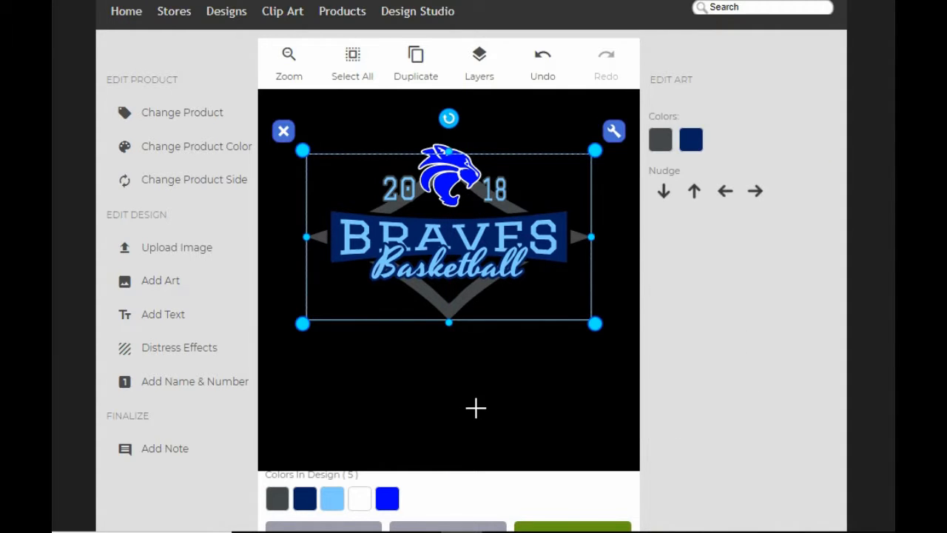
{"action": "left_click", "coordinate": [585, 358]}
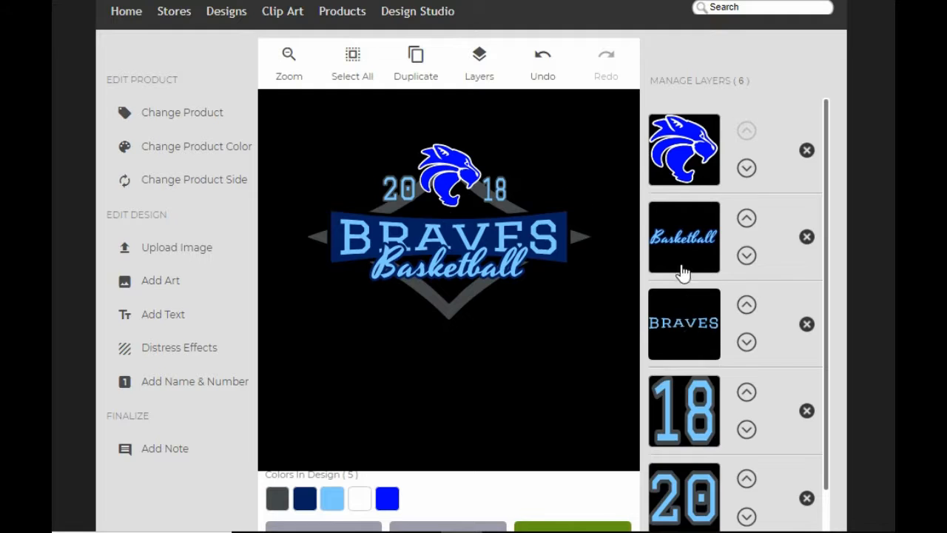
Step: Change the BRAVES banner text to wildcats and deselect the artwork
{"action": "left_click", "coordinate": [684, 311]}
{"action": "double_click", "coordinate": [696, 137]}
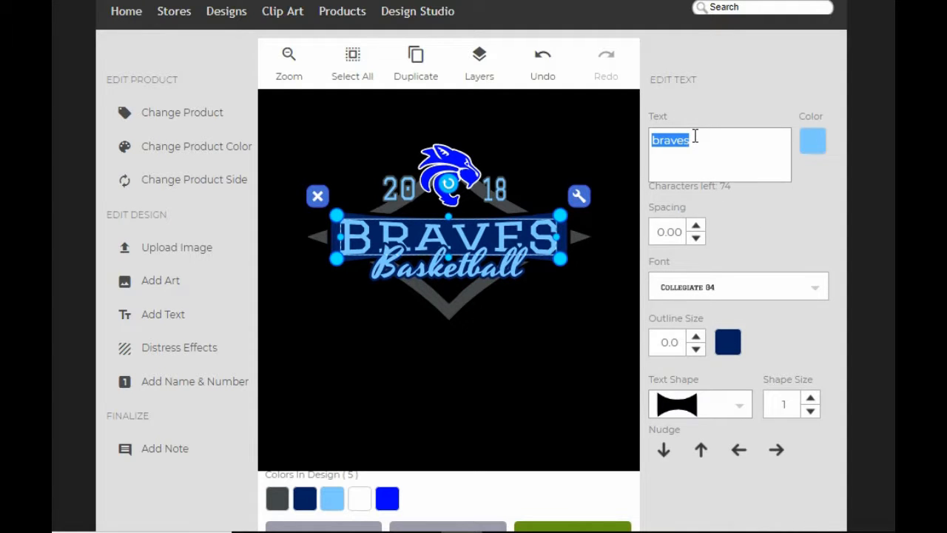
{"action": "type", "text": "wildcats"}
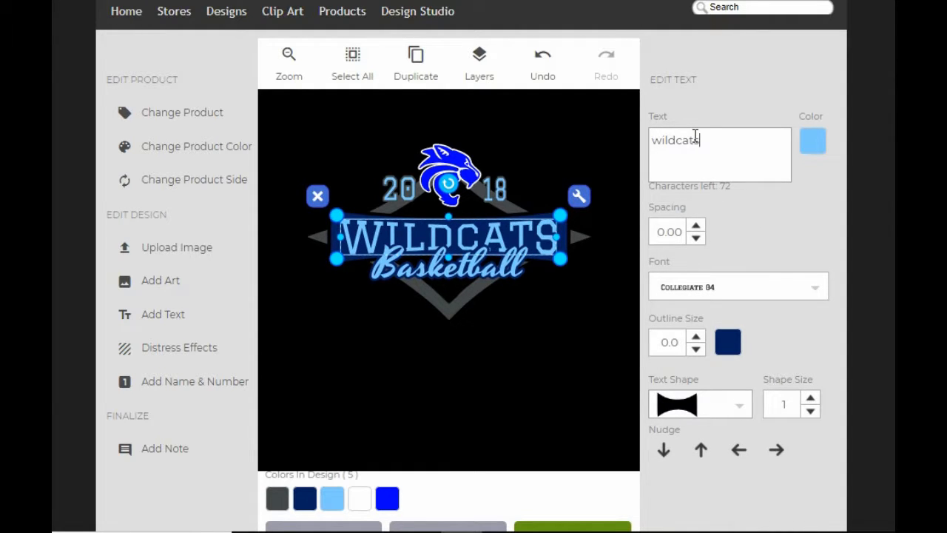
{"action": "left_click", "coordinate": [551, 337]}
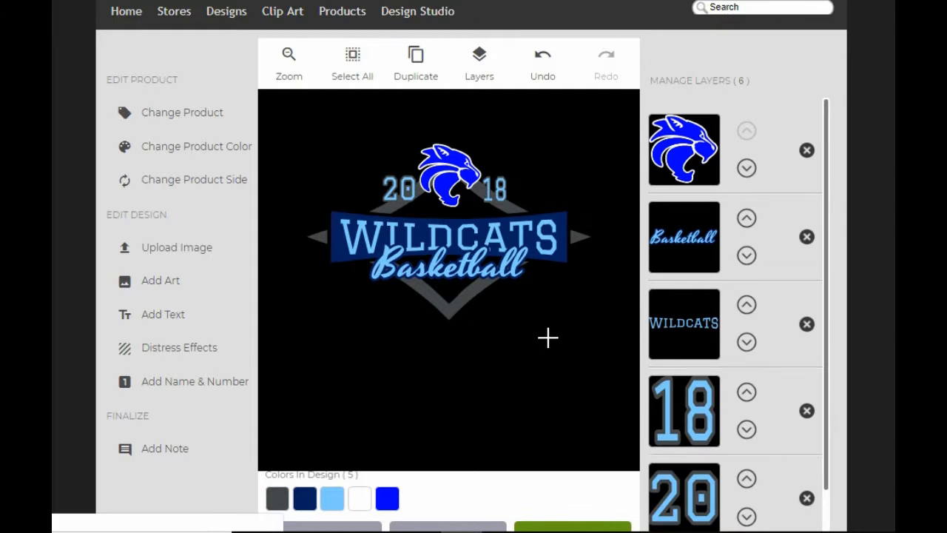
{"action": "left_click", "coordinate": [582, 310]}
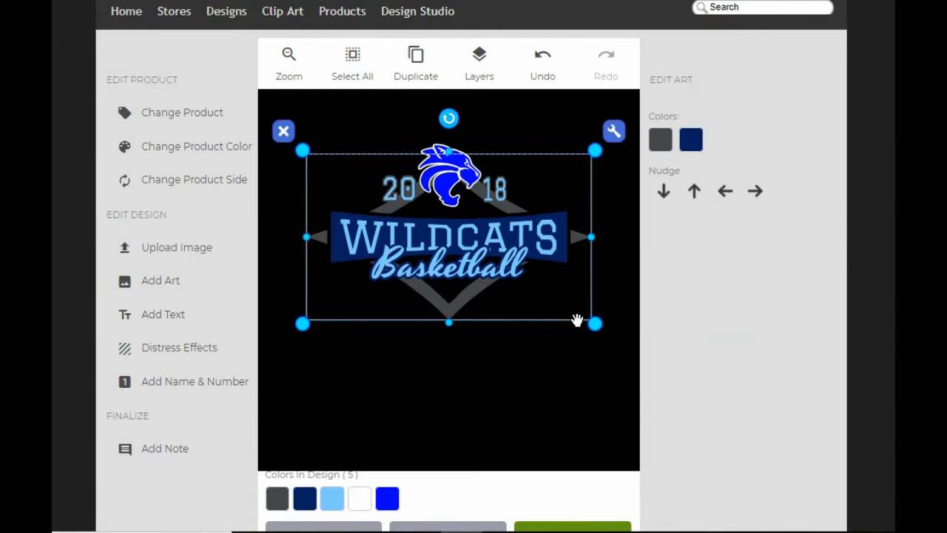
{"action": "left_click", "coordinate": [501, 422]}
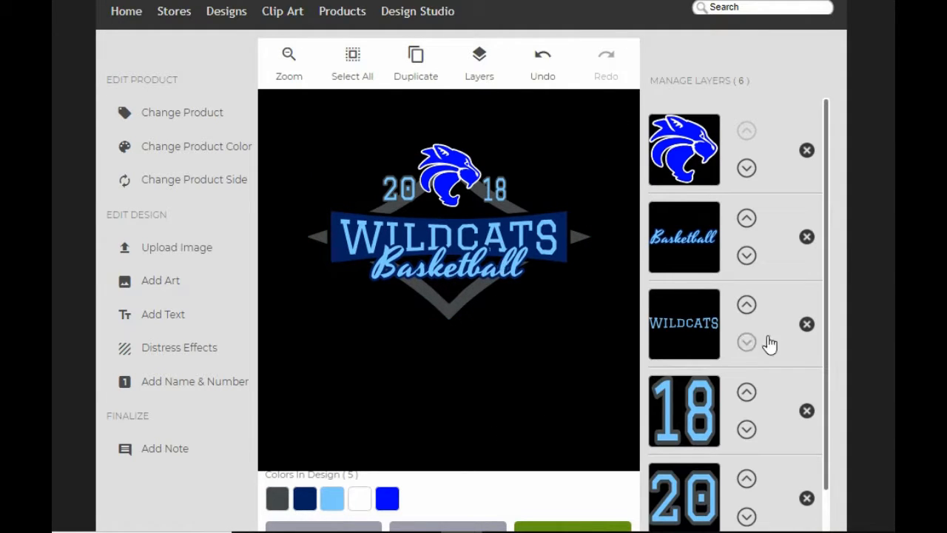
Step: Nudge the Basketball script text down so it sits lower beneath the WILDCATS lettering
{"action": "left_click", "coordinate": [679, 266]}
{"action": "scroll", "coordinate": [606, 333], "scroll_direction": "down", "scroll_amount": 4}
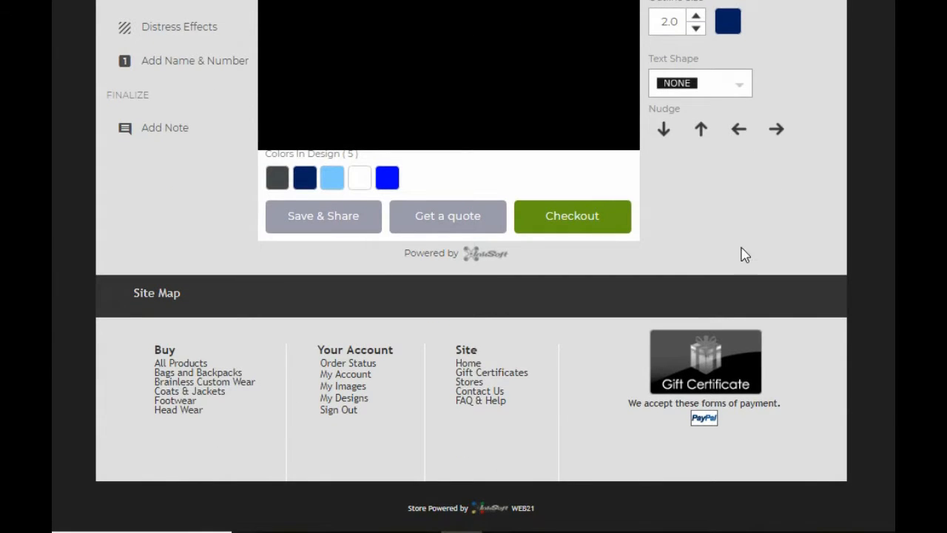
{"action": "scroll", "coordinate": [744, 254], "scroll_direction": "up", "scroll_amount": 5}
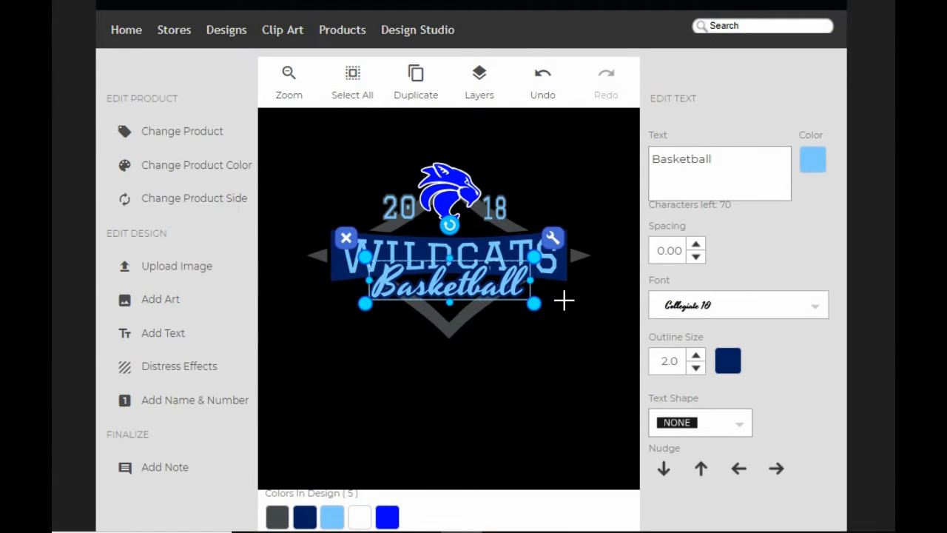
{"action": "key", "text": "Down"}
{"action": "key", "text": "Down"}
{"action": "key", "text": "Down"}
{"action": "key", "text": "Down"}
{"action": "key", "text": "Down"}
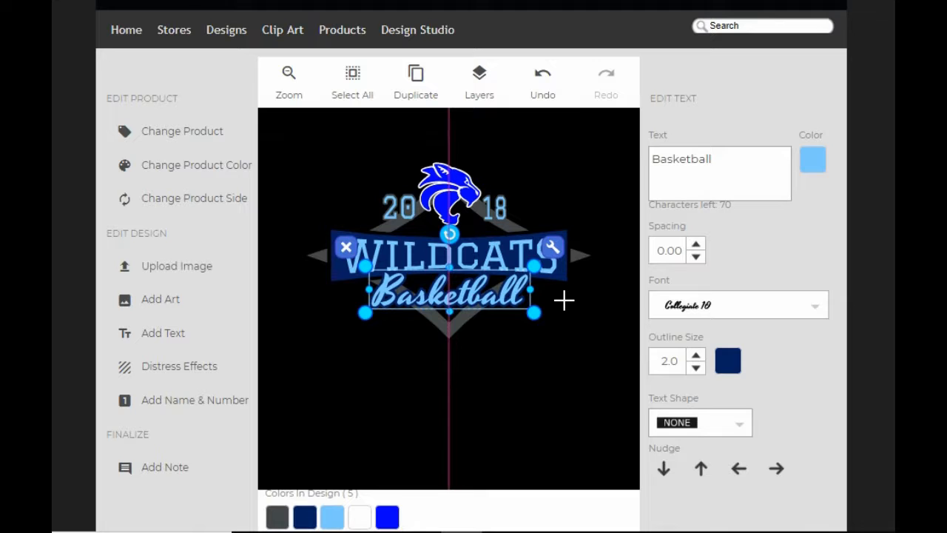
{"action": "left_click", "coordinate": [558, 353]}
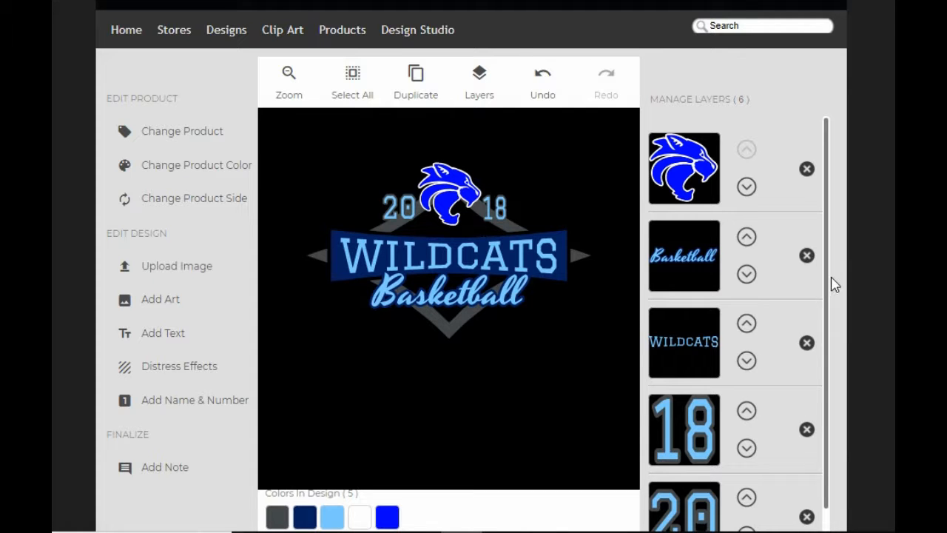
Step: Try moving the diamond banner artwork down away from the lettering, and undo the recent moves
{"action": "left_click_drag", "start_coordinate": [828, 287], "coordinate": [821, 401]}
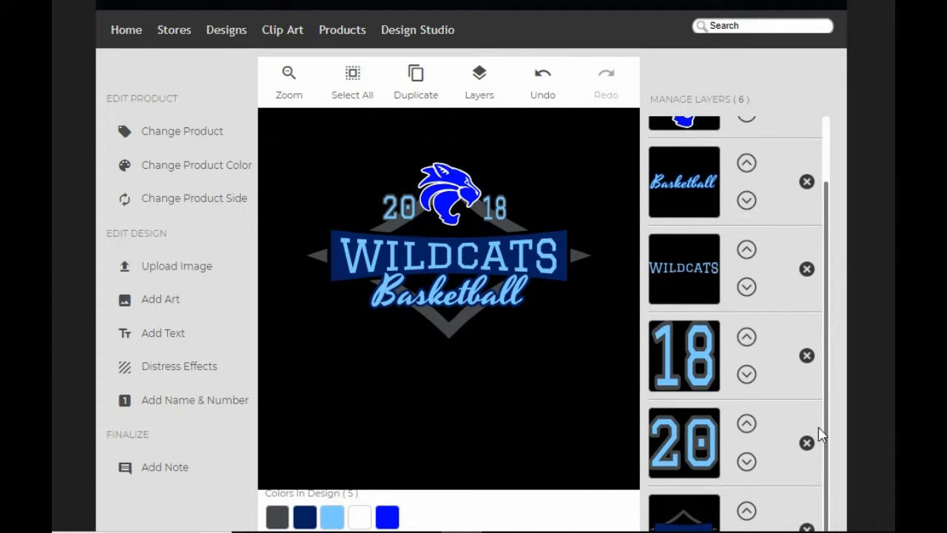
{"action": "scroll", "coordinate": [819, 435], "scroll_direction": "down", "scroll_amount": 2}
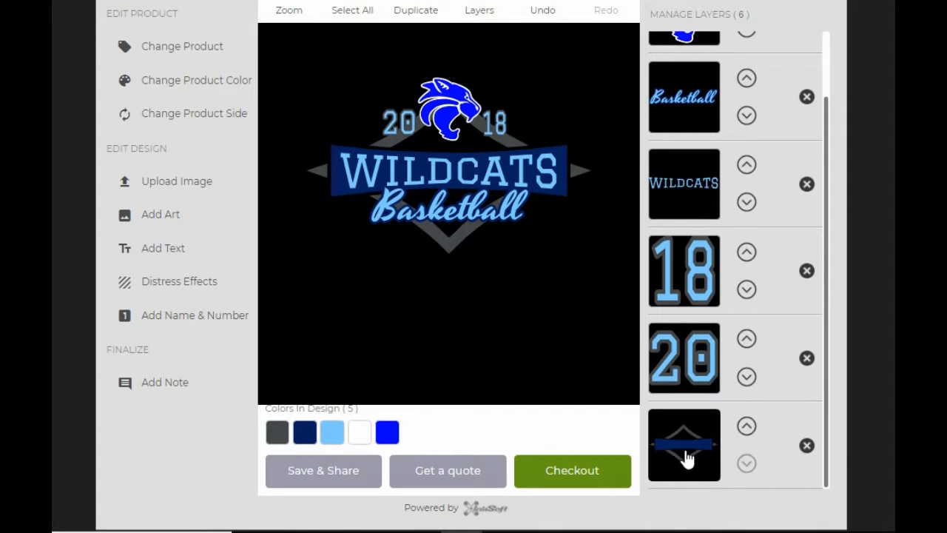
{"action": "left_click", "coordinate": [686, 454]}
{"action": "left_click_drag", "start_coordinate": [545, 232], "coordinate": [512, 334]}
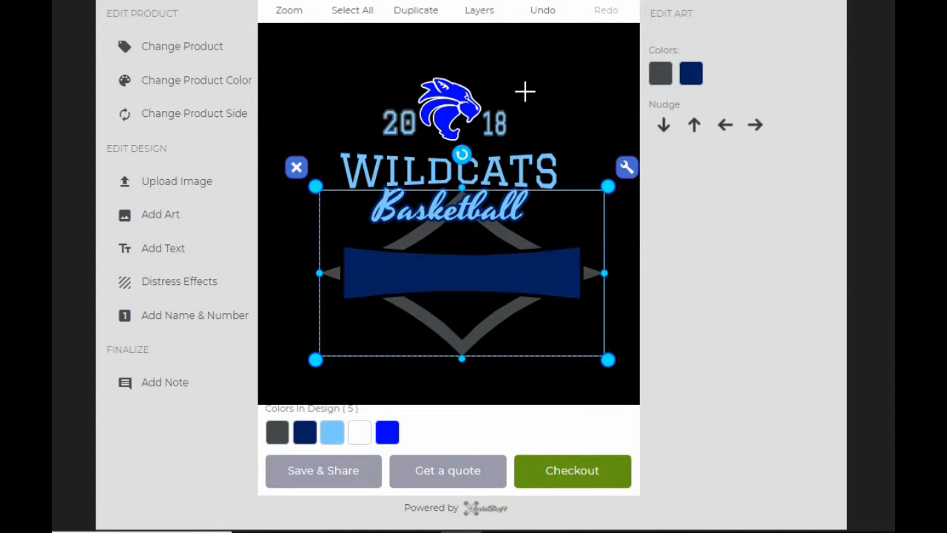
{"action": "left_click", "coordinate": [541, 16]}
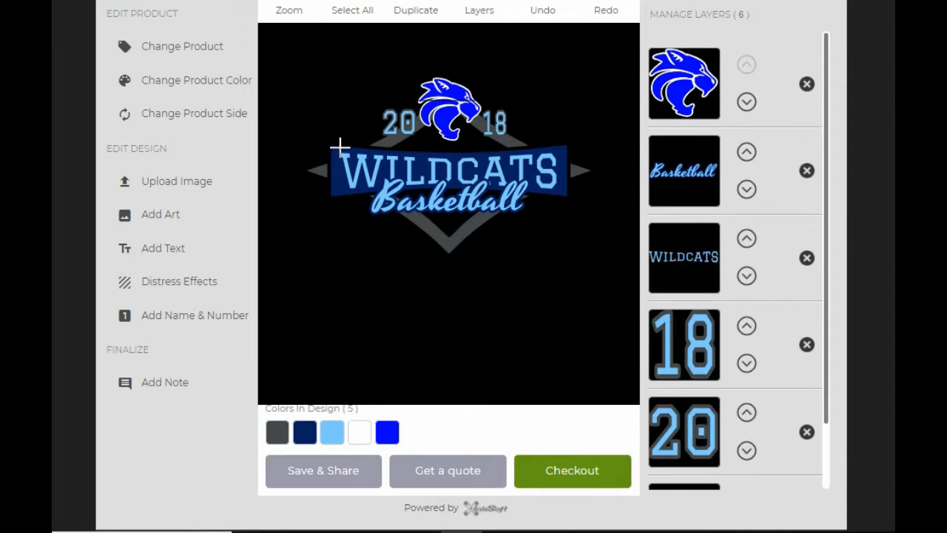
Step: Examine how the design's elements select, first all together and also the 18, the 20 and the banner artwork individually
{"action": "key", "text": "ctrl+a"}
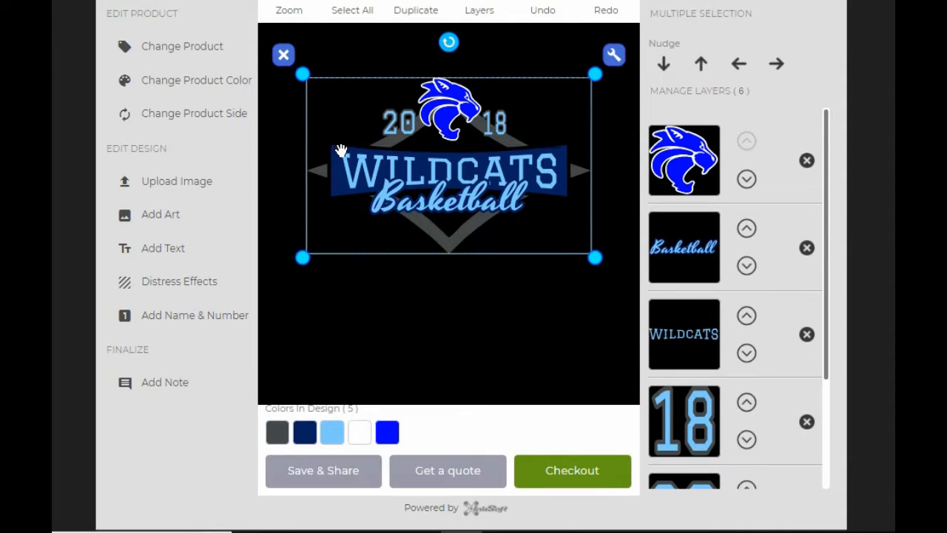
{"action": "left_click", "coordinate": [537, 53]}
{"action": "key", "text": "ctrl+a"}
{"action": "left_click", "coordinate": [508, 59]}
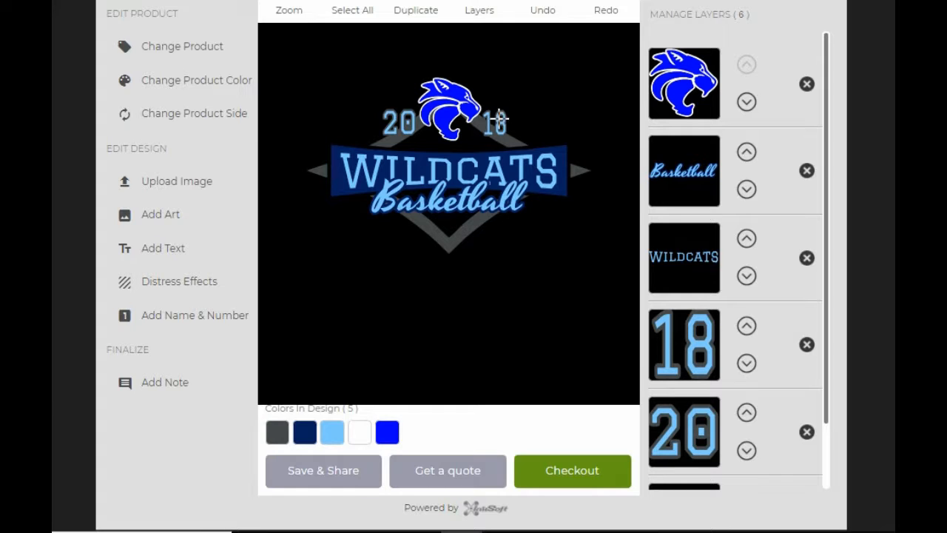
{"action": "left_click", "coordinate": [500, 120]}
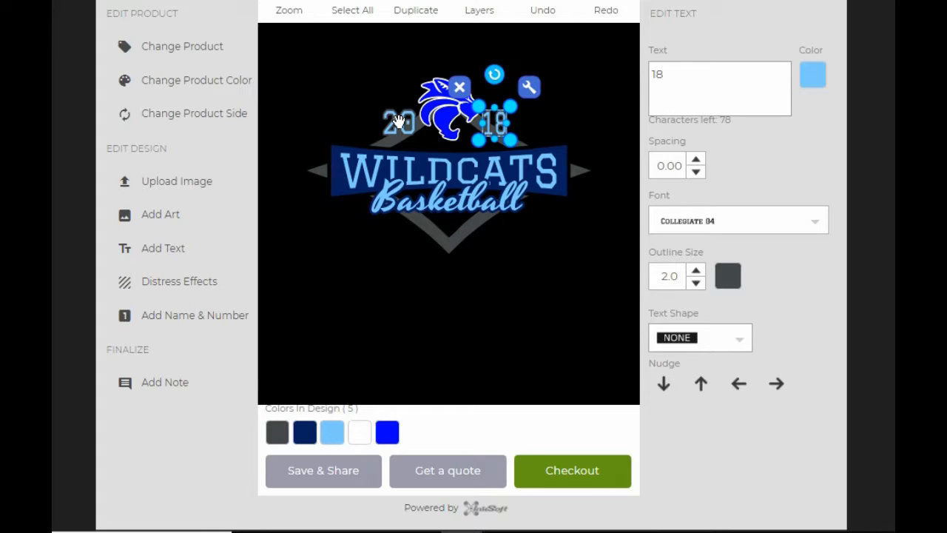
{"action": "left_click", "coordinate": [399, 120]}
{"action": "left_click", "coordinate": [507, 118]}
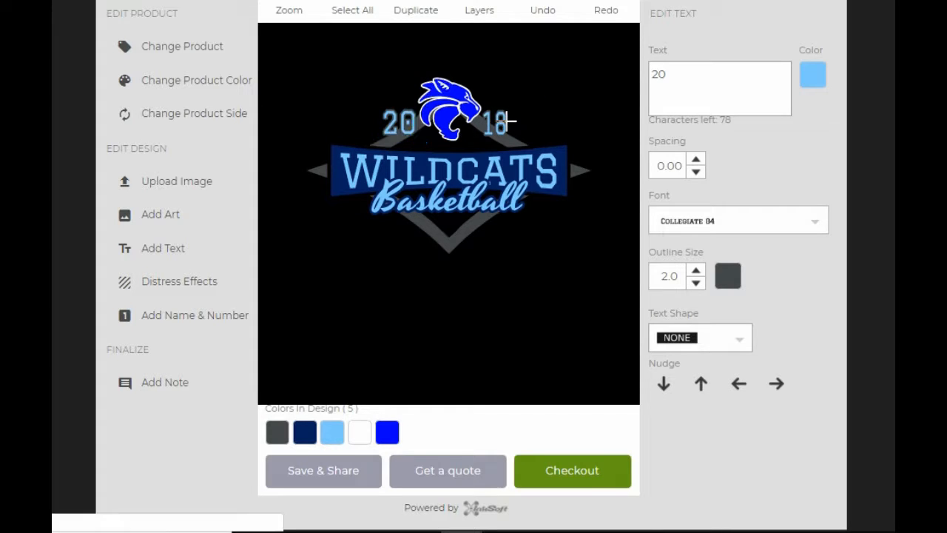
{"action": "left_click", "coordinate": [587, 111]}
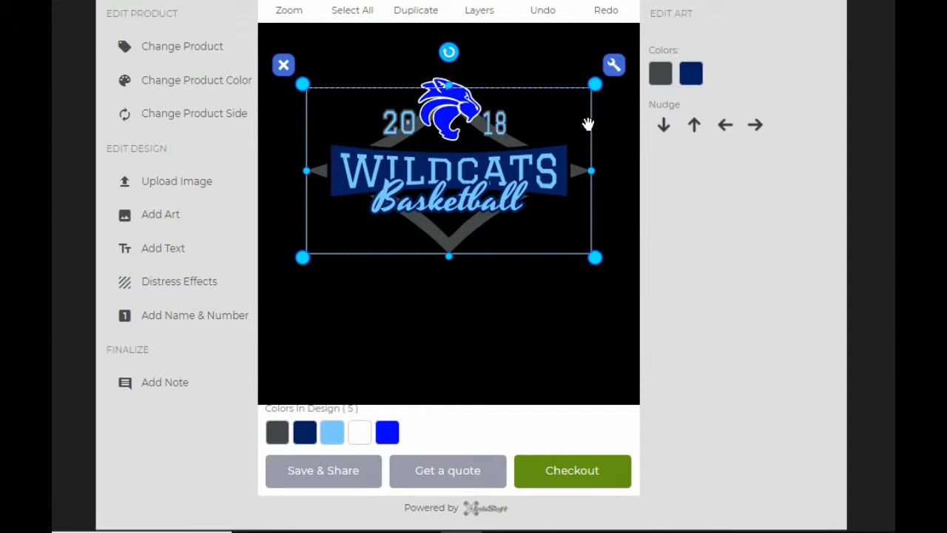
{"action": "left_click", "coordinate": [522, 341]}
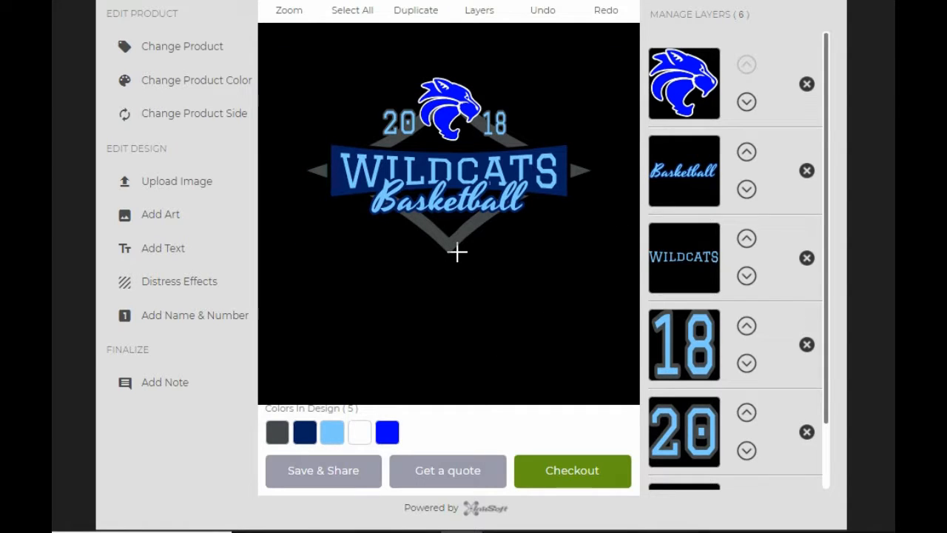
Step: Copy the diamond banner artwork behind WILDCATS and delete the original from the design
{"action": "scroll", "coordinate": [487, 230], "scroll_direction": "up", "scroll_amount": 2}
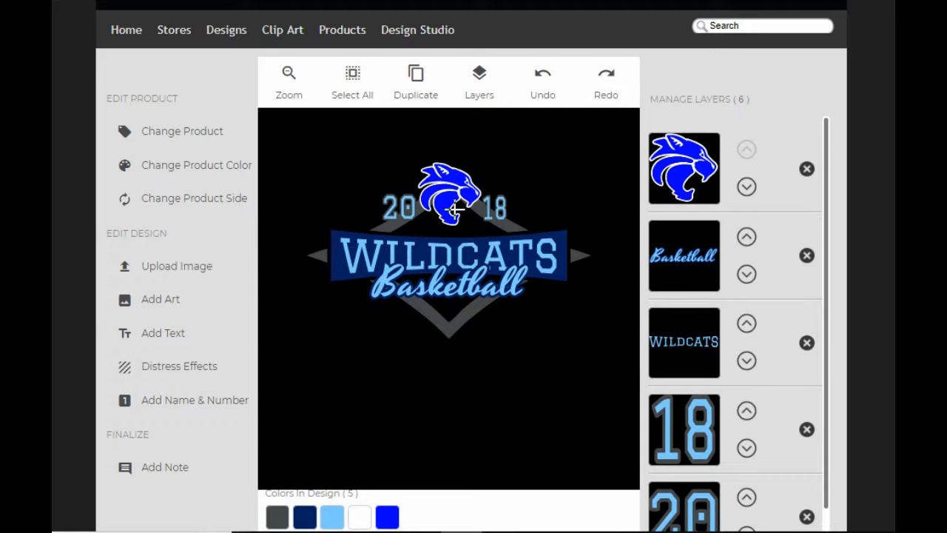
{"action": "left_click", "coordinate": [450, 334]}
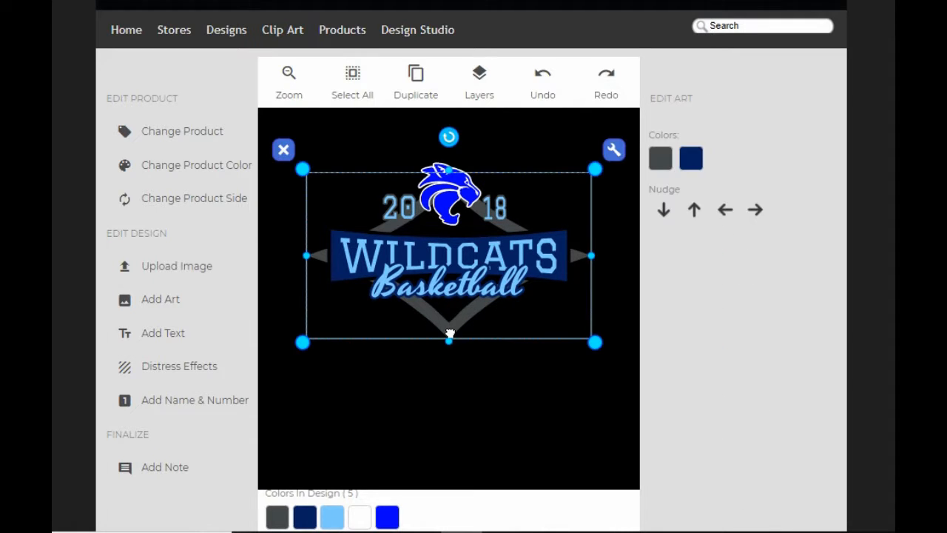
{"action": "left_click", "coordinate": [613, 150]}
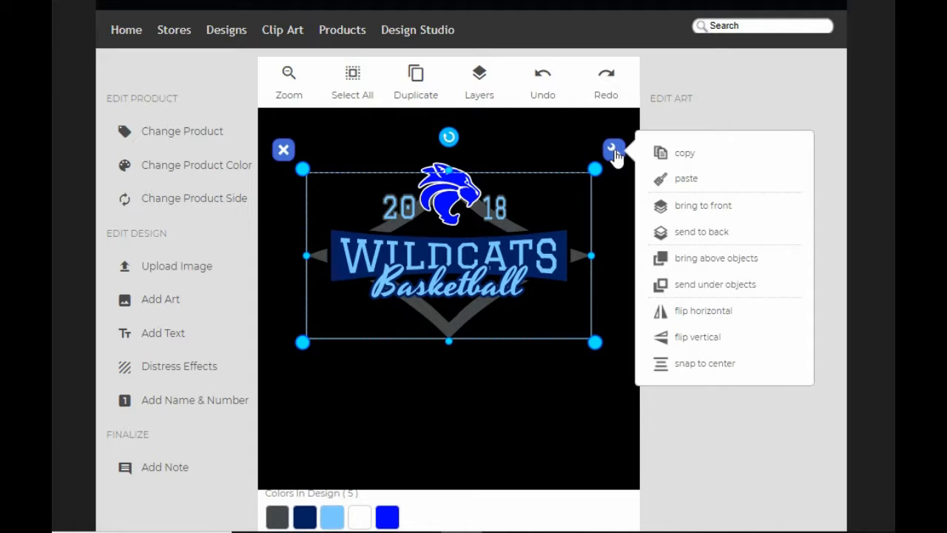
{"action": "left_click", "coordinate": [680, 157]}
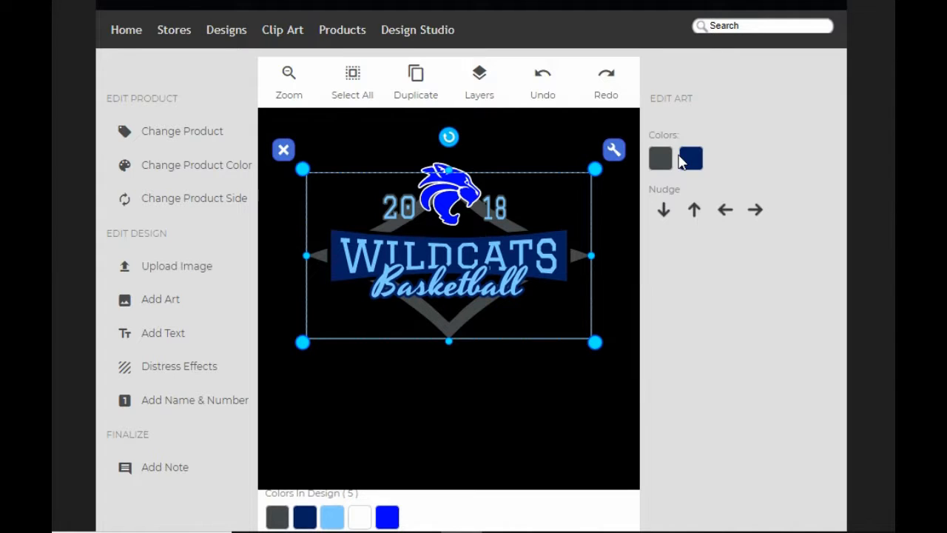
{"action": "left_click", "coordinate": [283, 152]}
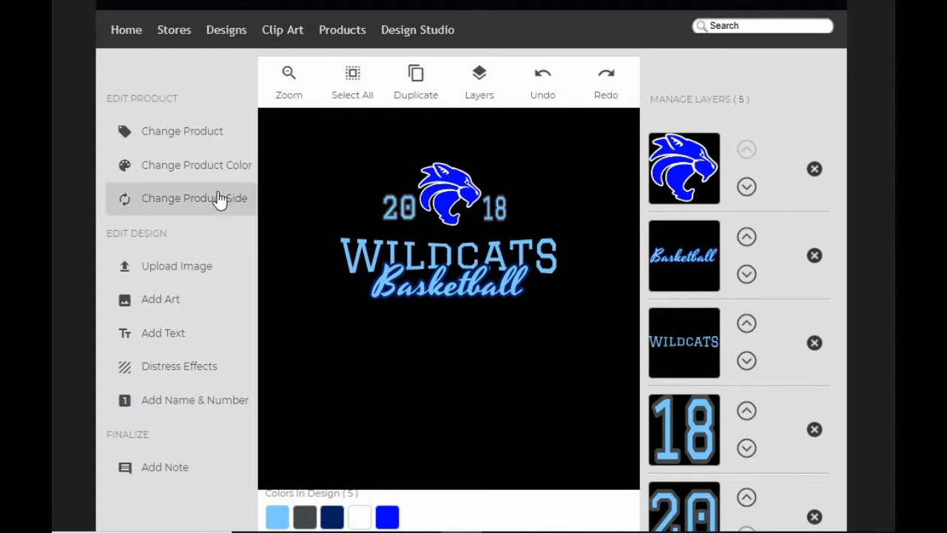
Step: Change the hoodie's product color to Ash
{"action": "left_click", "coordinate": [220, 168]}
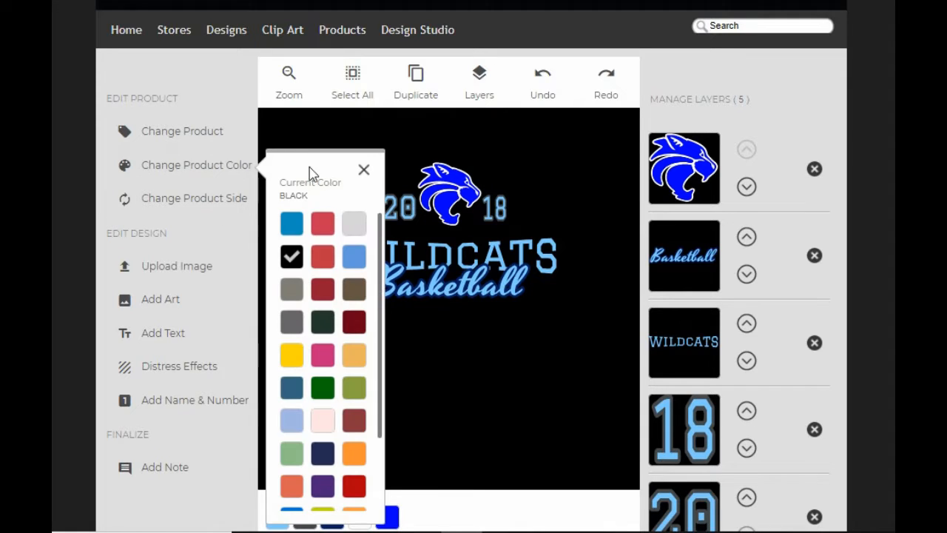
{"action": "left_click", "coordinate": [354, 225]}
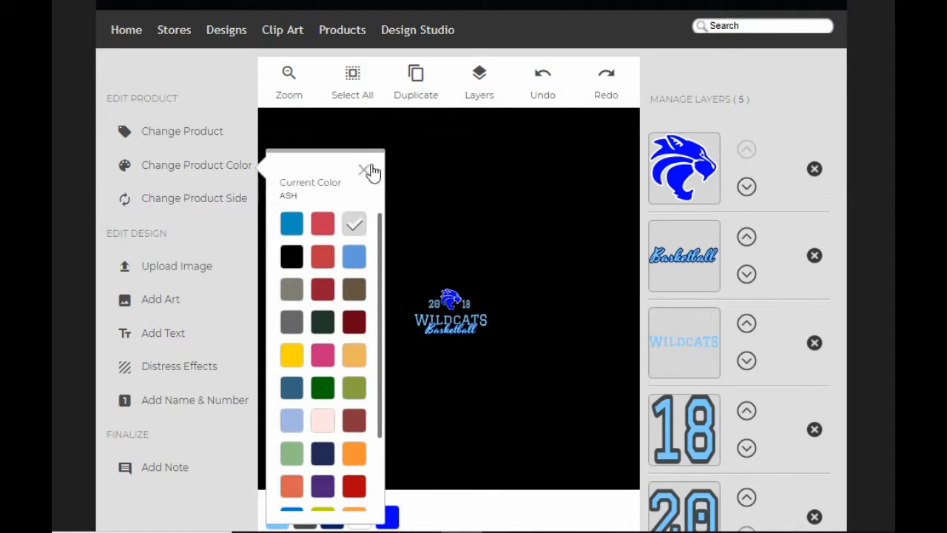
{"action": "left_click", "coordinate": [364, 171]}
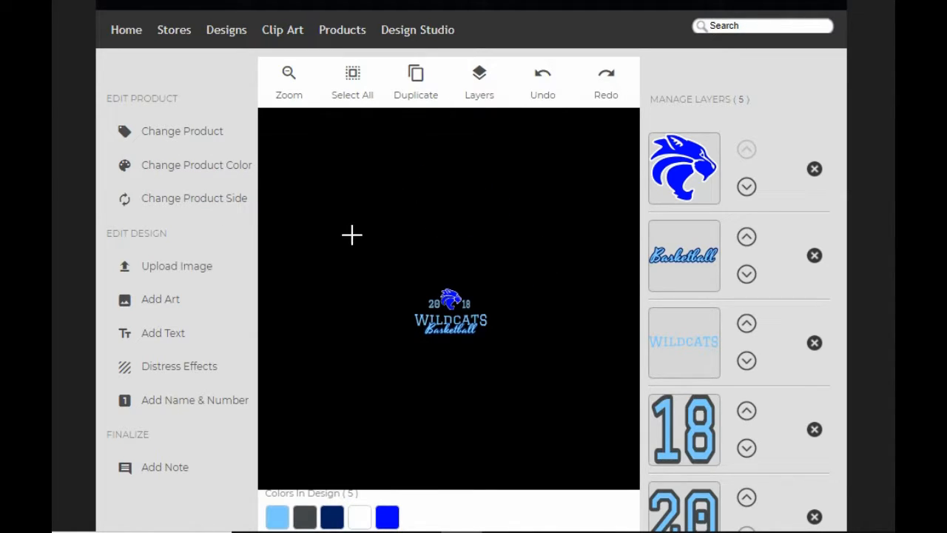
Step: Zoom in on the design, select the wildcat head with the 20 and 18, and nudge them down closer to WILDCATS
{"action": "left_click", "coordinate": [294, 93]}
{"action": "left_click_drag", "start_coordinate": [598, 136], "coordinate": [313, 211]}
{"action": "left_click_drag", "start_coordinate": [310, 200], "coordinate": [302, 215]}
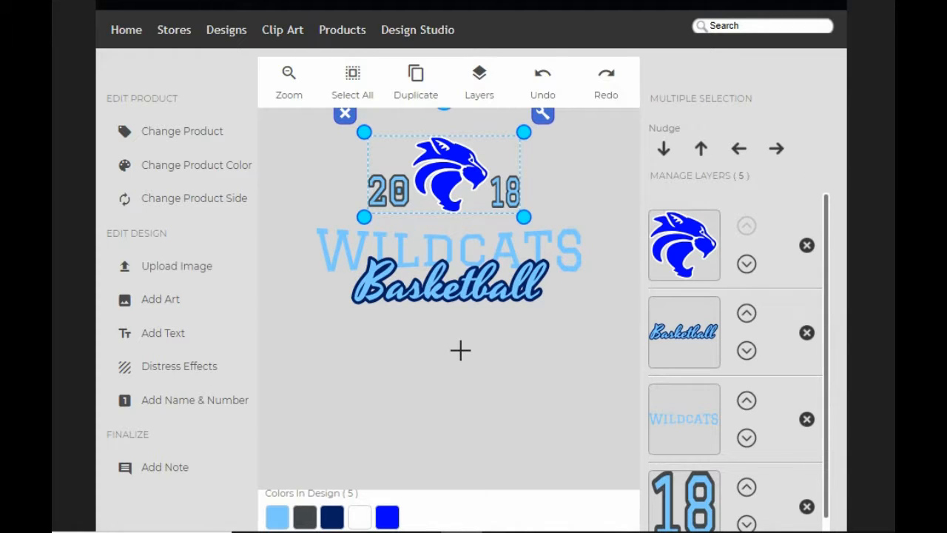
{"action": "key", "text": "Down"}
{"action": "key", "text": "Down"}
{"action": "key", "text": "Down"}
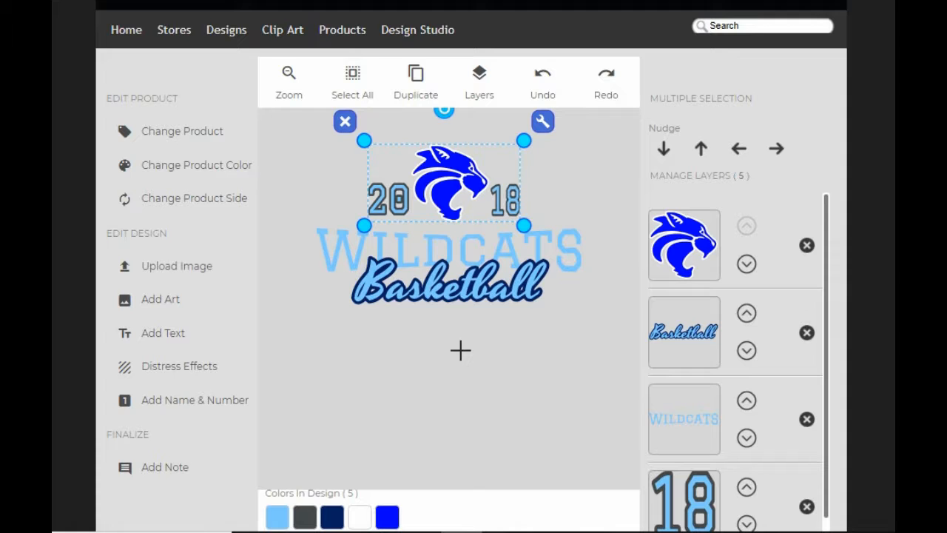
{"action": "left_click", "coordinate": [542, 344]}
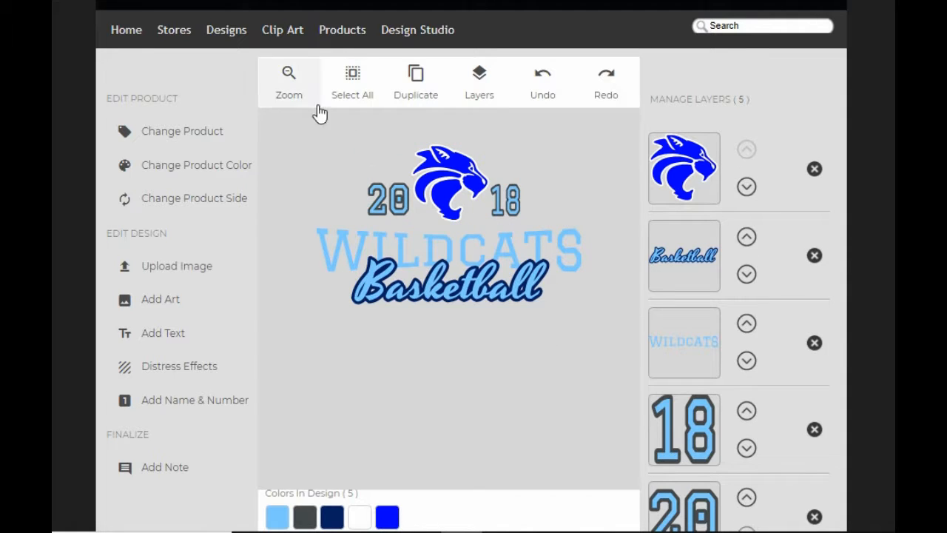
Step: Paste the copied diamond banner artwork into the design and send it to the back
{"action": "right_click", "coordinate": [338, 139]}
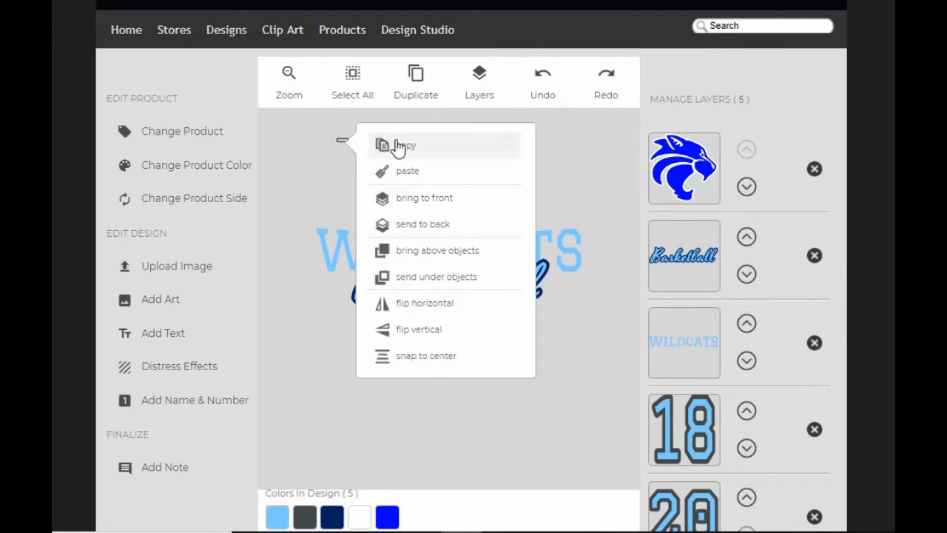
{"action": "left_click", "coordinate": [398, 171]}
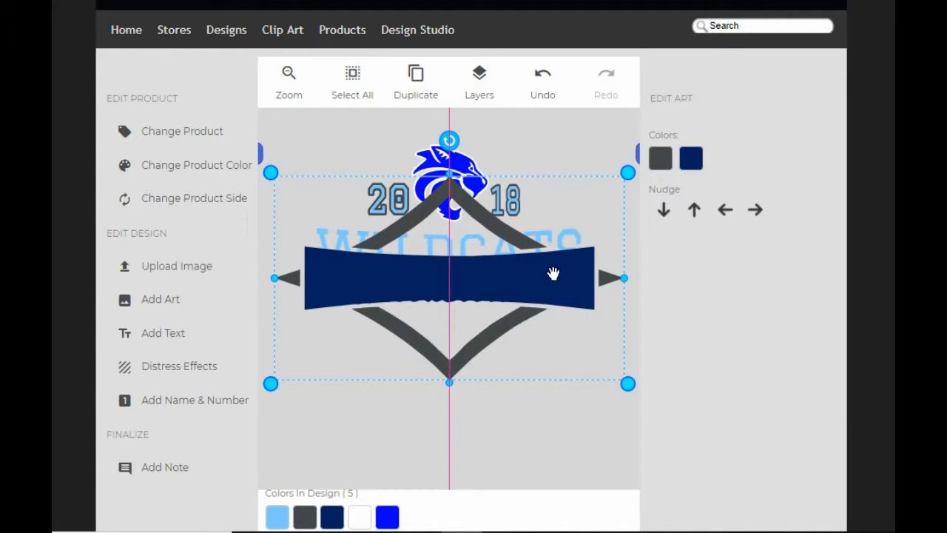
{"action": "left_click", "coordinate": [477, 80]}
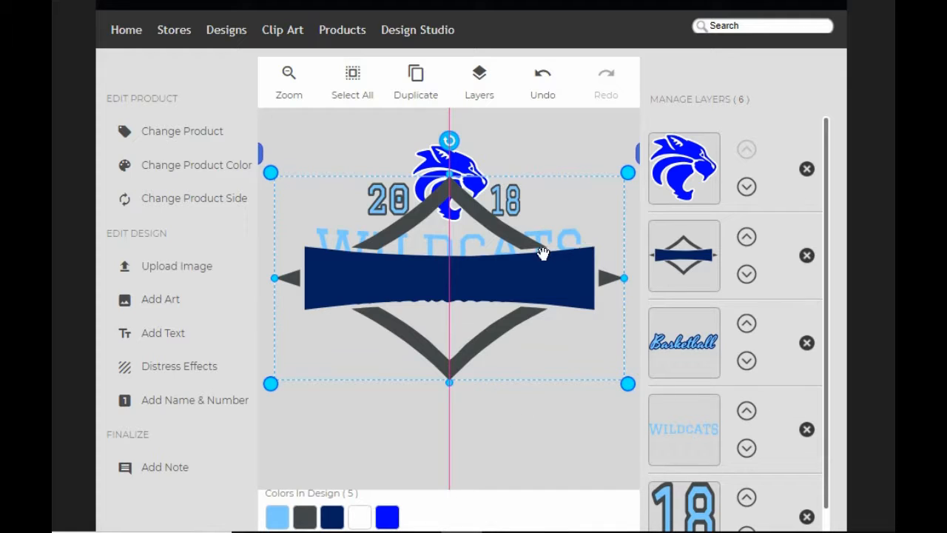
{"action": "left_click", "coordinate": [285, 84]}
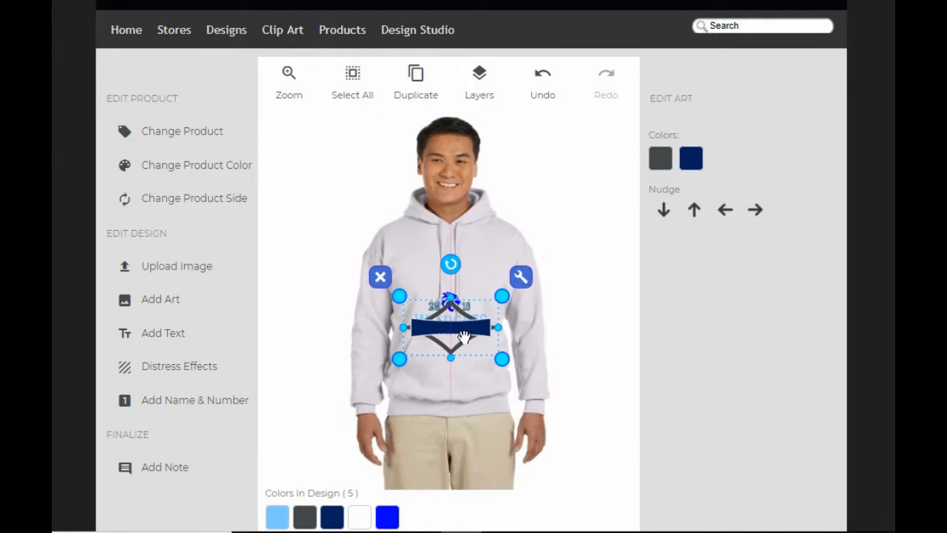
{"action": "left_click", "coordinate": [521, 278]}
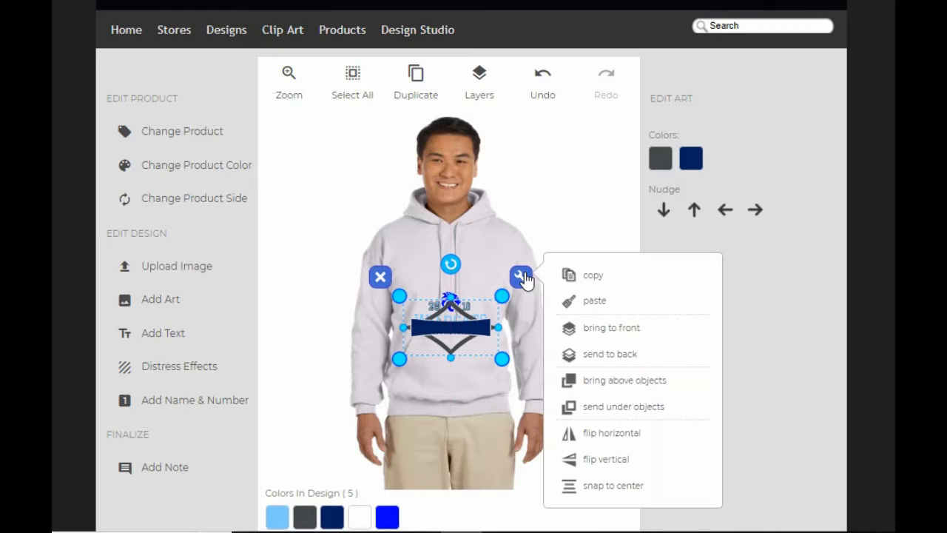
{"action": "left_click", "coordinate": [611, 353]}
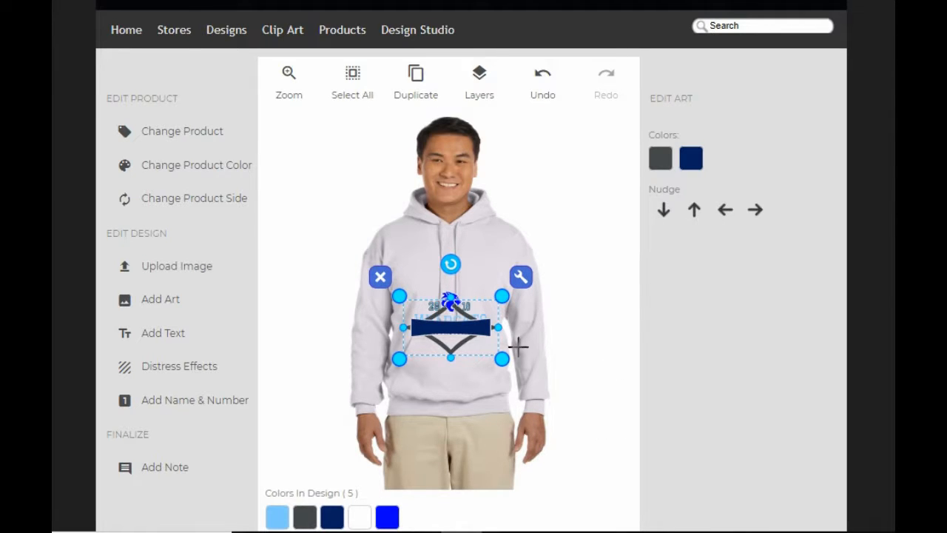
{"action": "left_click", "coordinate": [276, 93]}
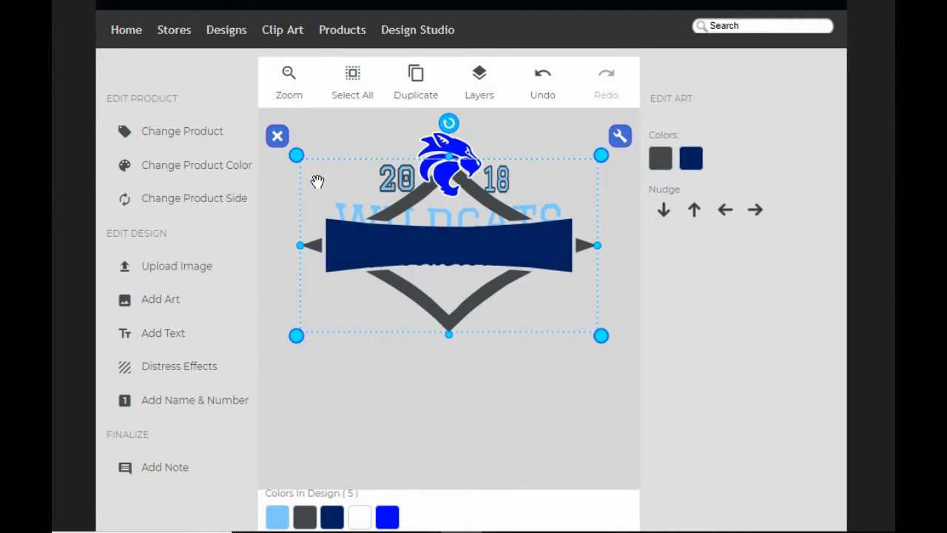
{"action": "left_click", "coordinate": [497, 87]}
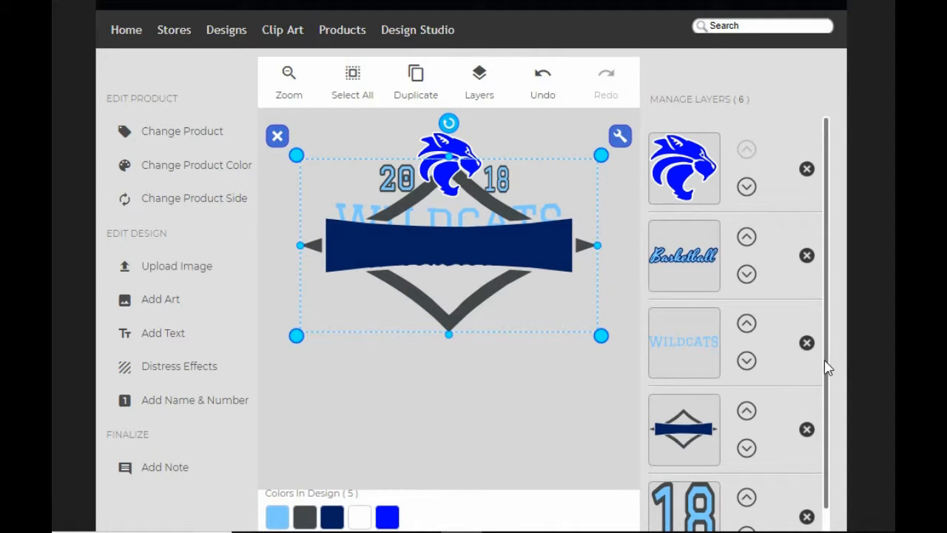
Step: Reorder the layers so the diamond banner artwork sits behind both Basketball and WILDCATS
{"action": "left_click_drag", "start_coordinate": [827, 367], "coordinate": [832, 487]}
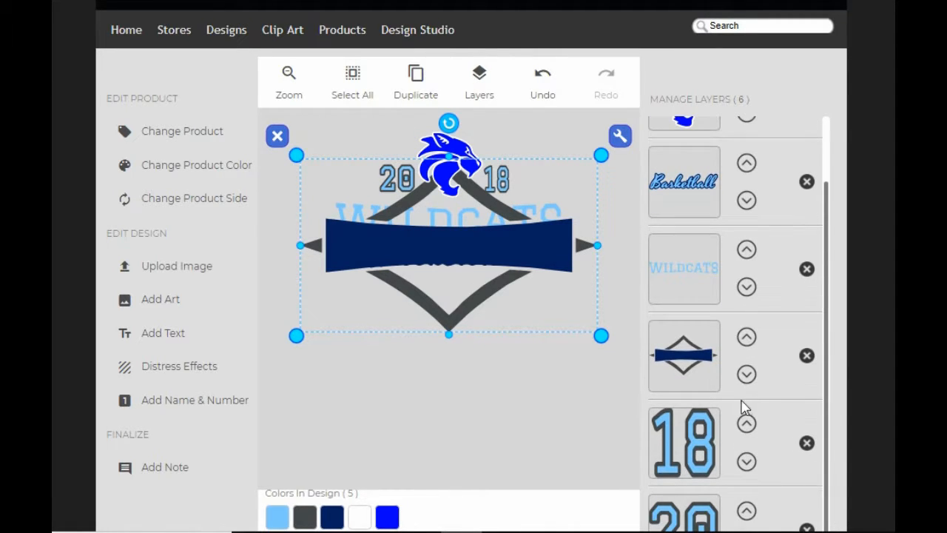
{"action": "left_click", "coordinate": [749, 339]}
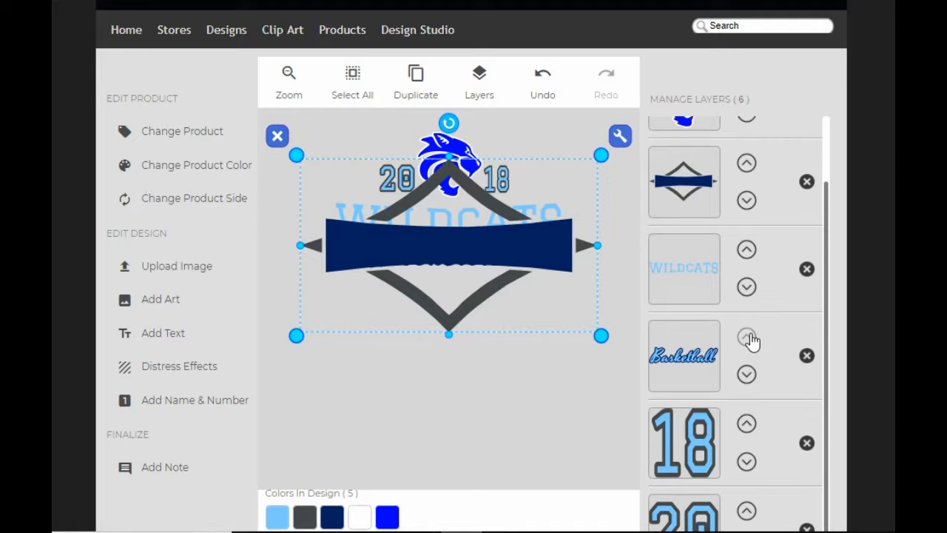
{"action": "left_click", "coordinate": [746, 164]}
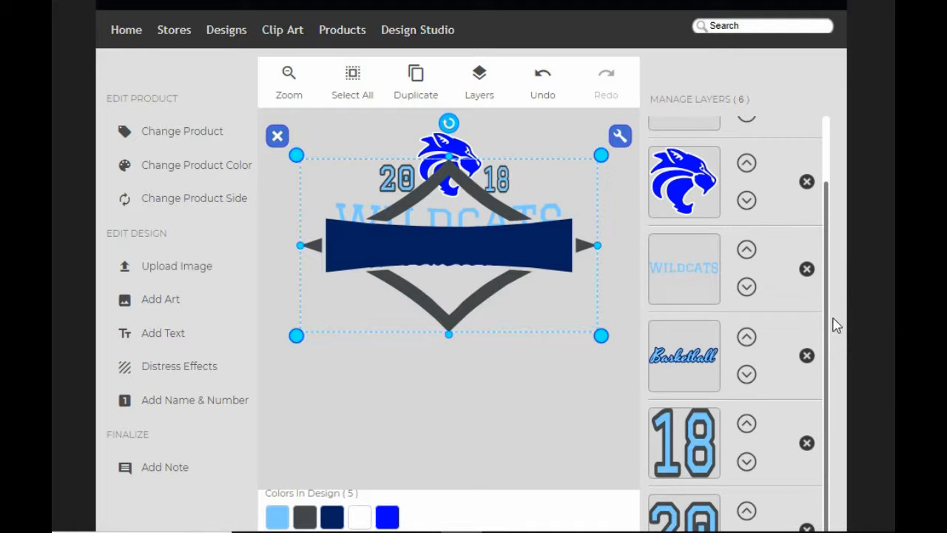
{"action": "scroll", "coordinate": [832, 318], "scroll_direction": "up", "scroll_amount": 3}
{"action": "left_click", "coordinate": [747, 187]}
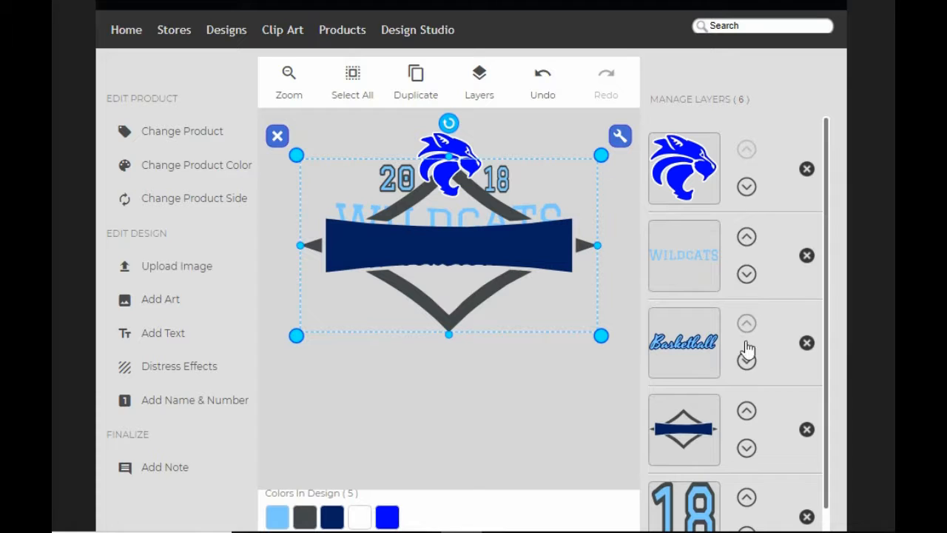
{"action": "left_click", "coordinate": [747, 448]}
{"action": "scroll", "coordinate": [785, 424], "scroll_direction": "down", "scroll_amount": 1}
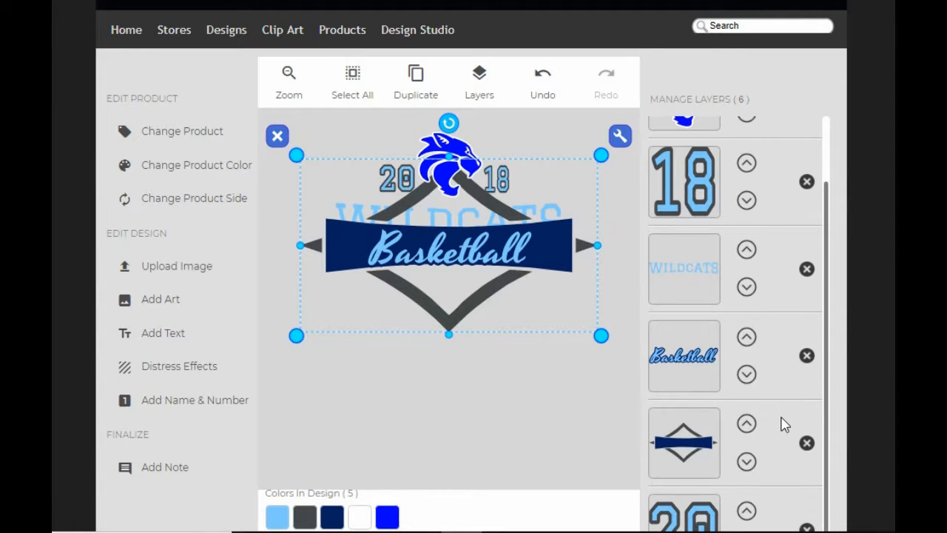
{"action": "left_click", "coordinate": [746, 461]}
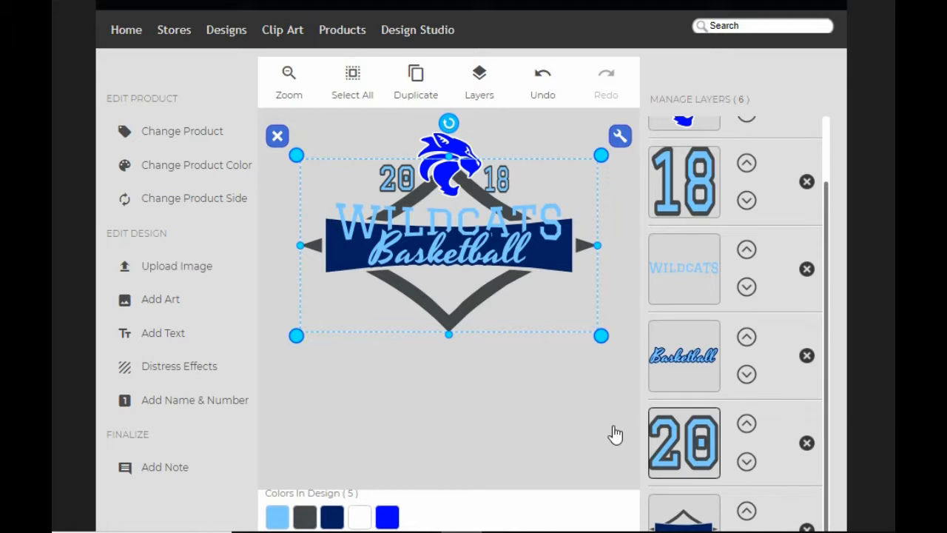
{"action": "left_click", "coordinate": [523, 401]}
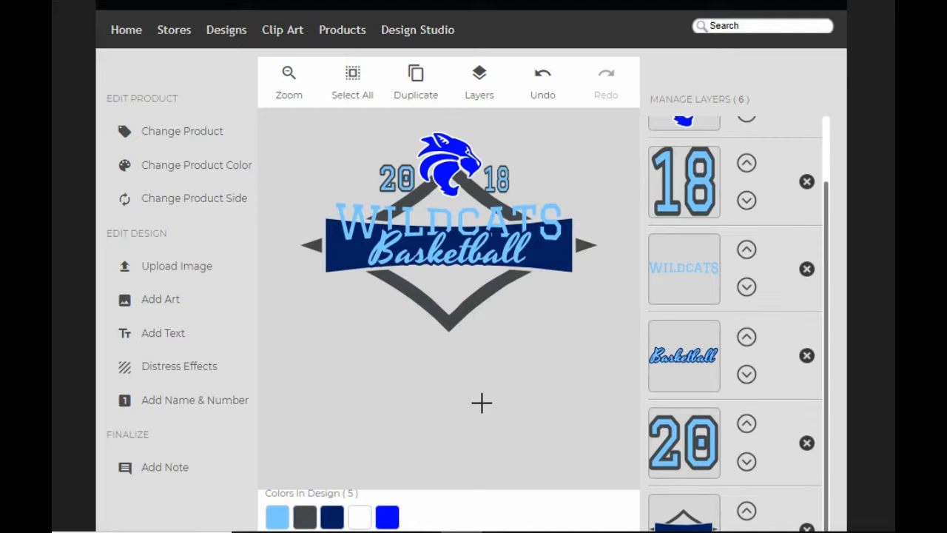
Step: Nudge the diamond banner artwork up until its navy band sits behind WILDCATS
{"action": "left_click", "coordinate": [456, 339]}
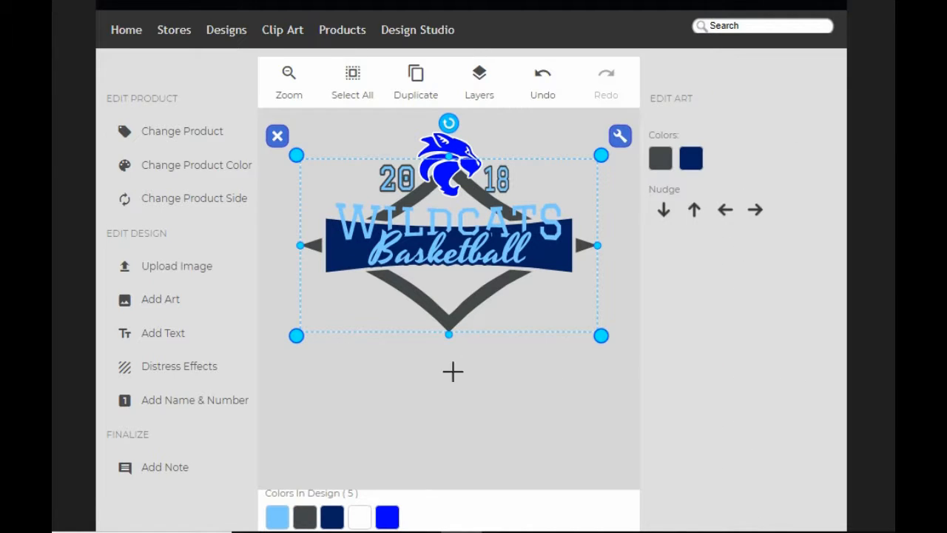
{"action": "key", "text": "Up"}
{"action": "key", "text": "Up"}
{"action": "key", "text": "Up"}
{"action": "key", "text": "Up"}
{"action": "key", "text": "Up"}
{"action": "key", "text": "Up"}
{"action": "key", "text": "Up"}
{"action": "key", "text": "Up"}
{"action": "key", "text": "Up"}
{"action": "key", "text": "Up"}
{"action": "key", "text": "Up"}
{"action": "key", "text": "Up"}
{"action": "key", "text": "Up"}
{"action": "key", "text": "Up"}
{"action": "key", "text": "Up"}
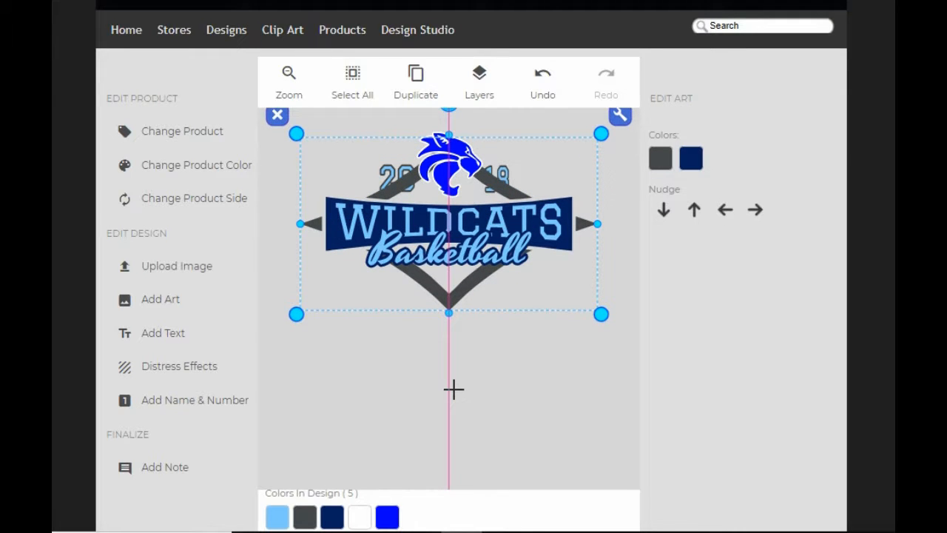
{"action": "key", "text": "Up"}
{"action": "key", "text": "Up"}
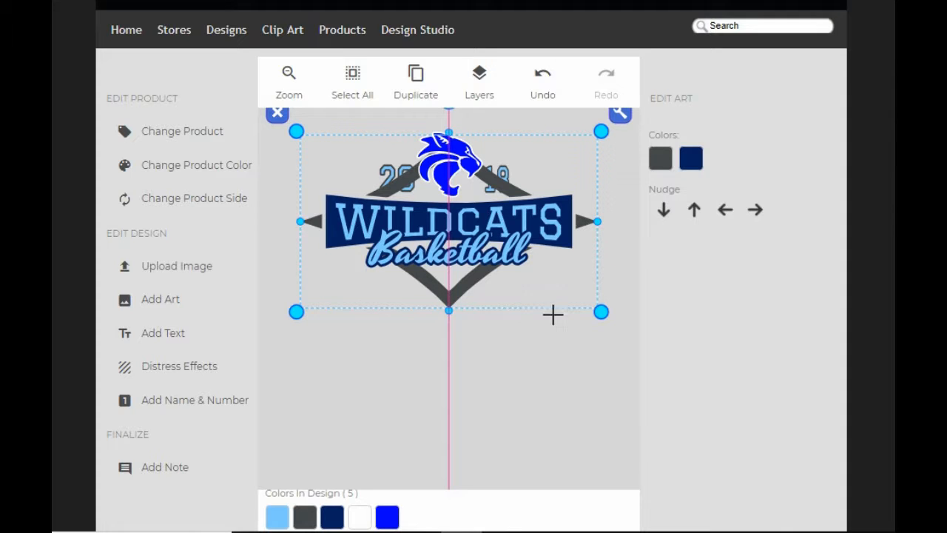
Step: Reorder the 18 and 20 layers so both numbers appear in front of the diamond banner artwork
{"action": "left_click", "coordinate": [600, 366]}
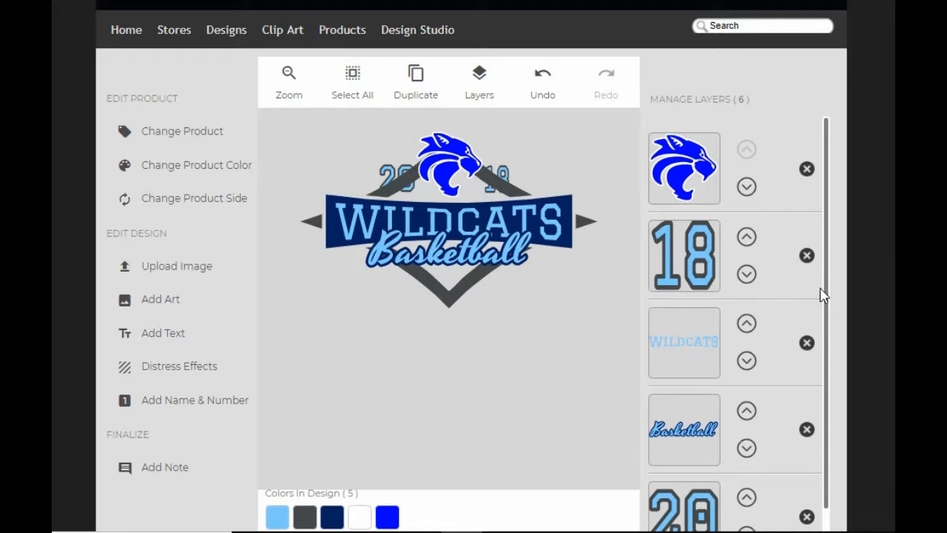
{"action": "left_click", "coordinate": [748, 275]}
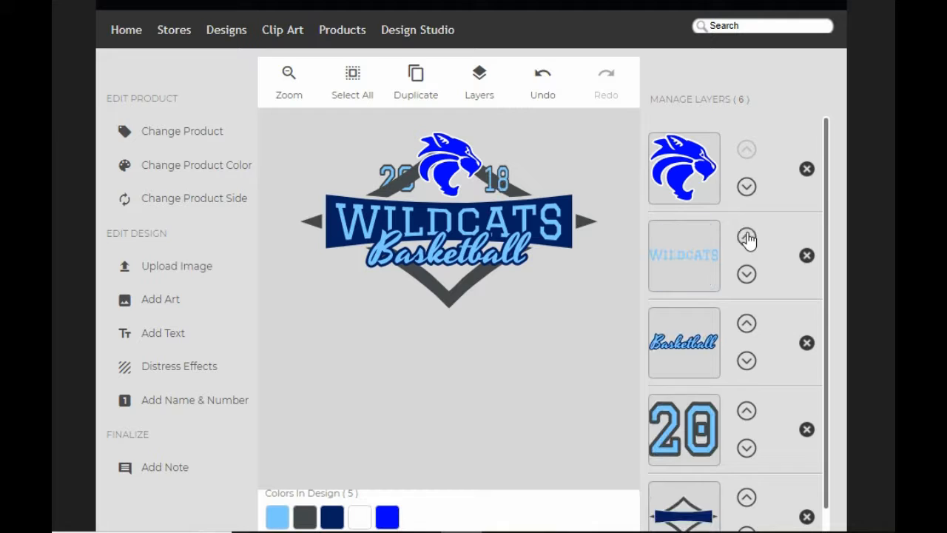
{"action": "left_click", "coordinate": [749, 412]}
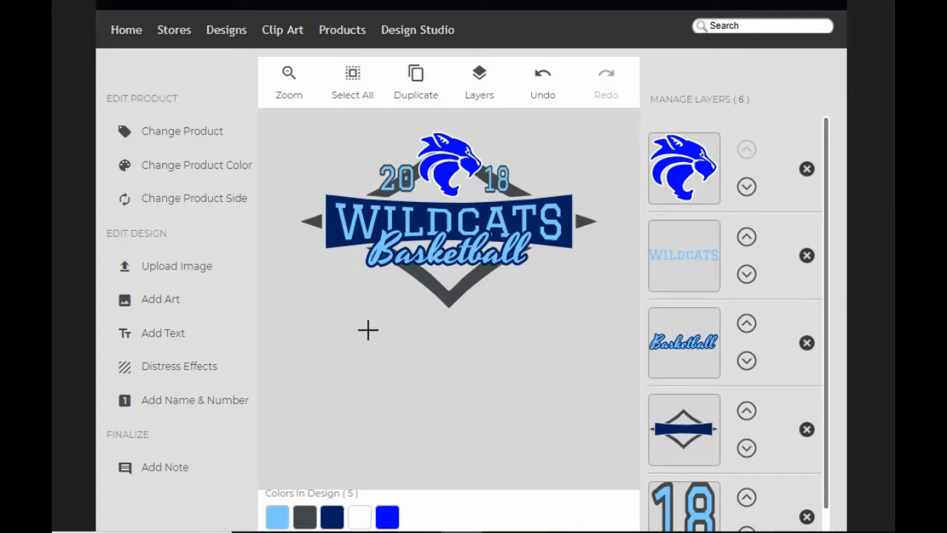
Step: Replace the light blue throughout the design with a darker blue
{"action": "left_click", "coordinate": [278, 517]}
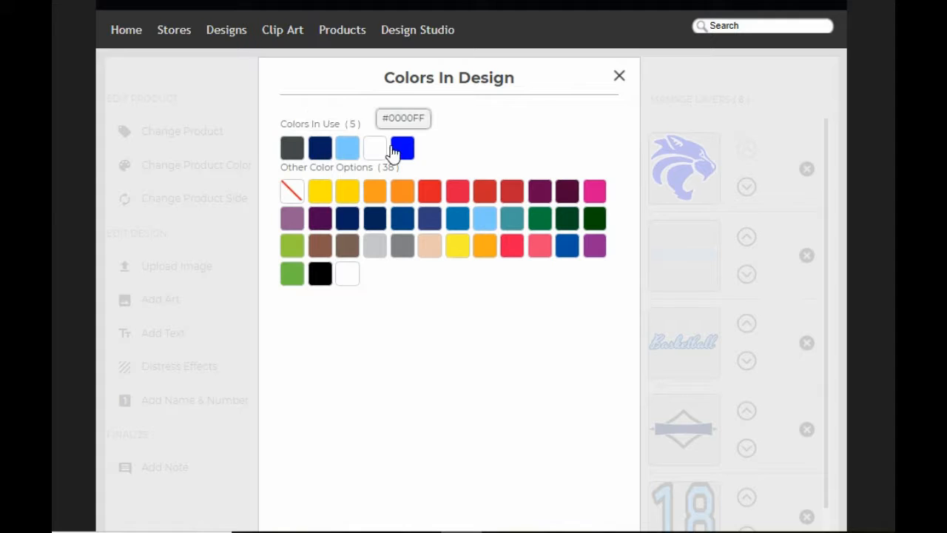
{"action": "left_click", "coordinate": [402, 222]}
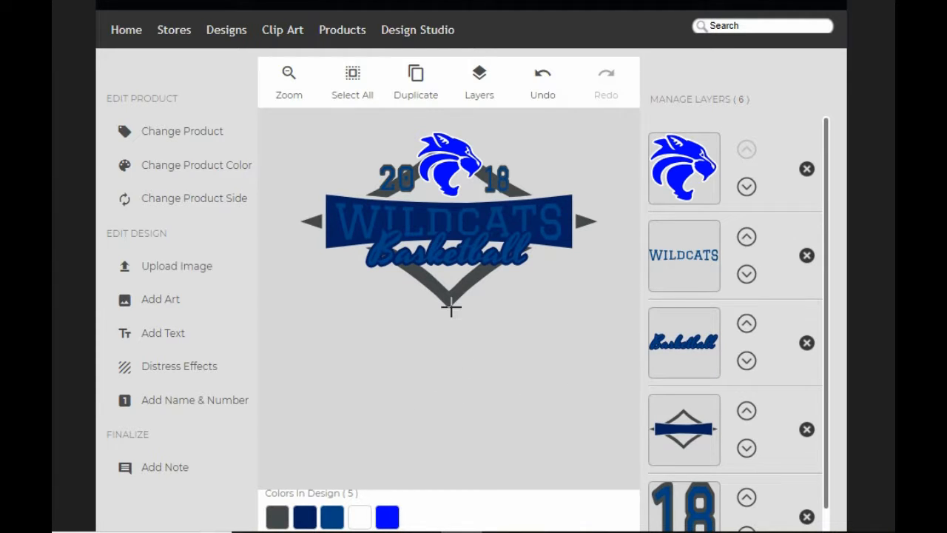
Step: Undo the recoloring and the preceding layer and position changes, and redo them
{"action": "left_click", "coordinate": [539, 88]}
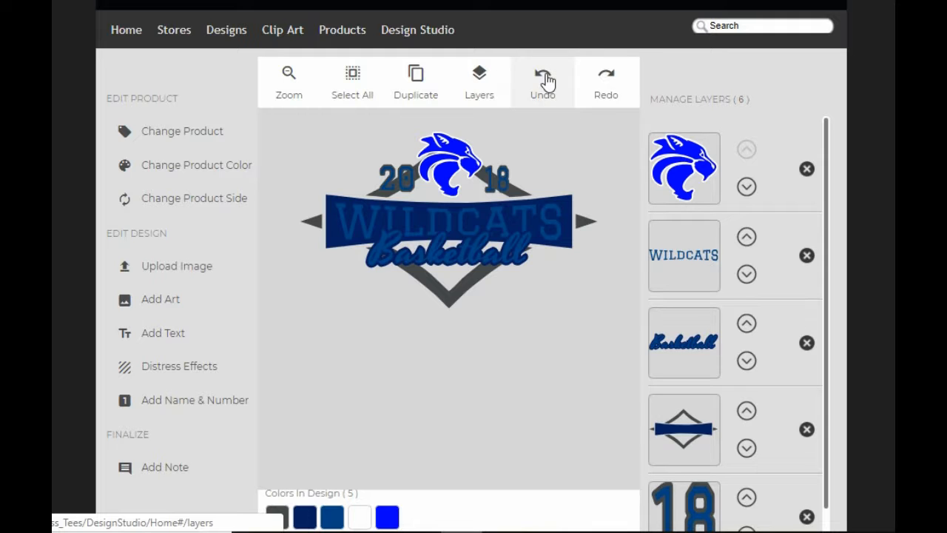
{"action": "left_click", "coordinate": [546, 81]}
{"action": "left_click", "coordinate": [546, 81]}
{"action": "left_click", "coordinate": [611, 82]}
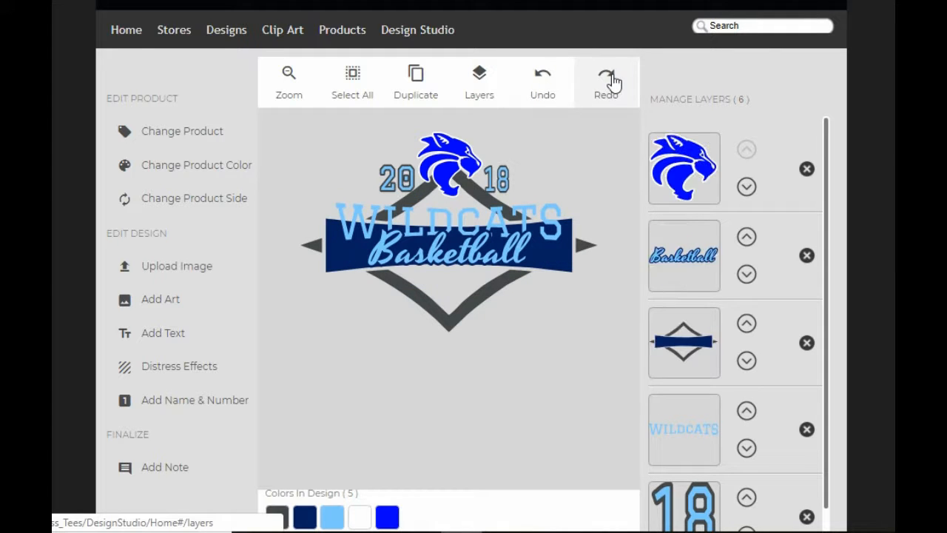
{"action": "left_click", "coordinate": [611, 83]}
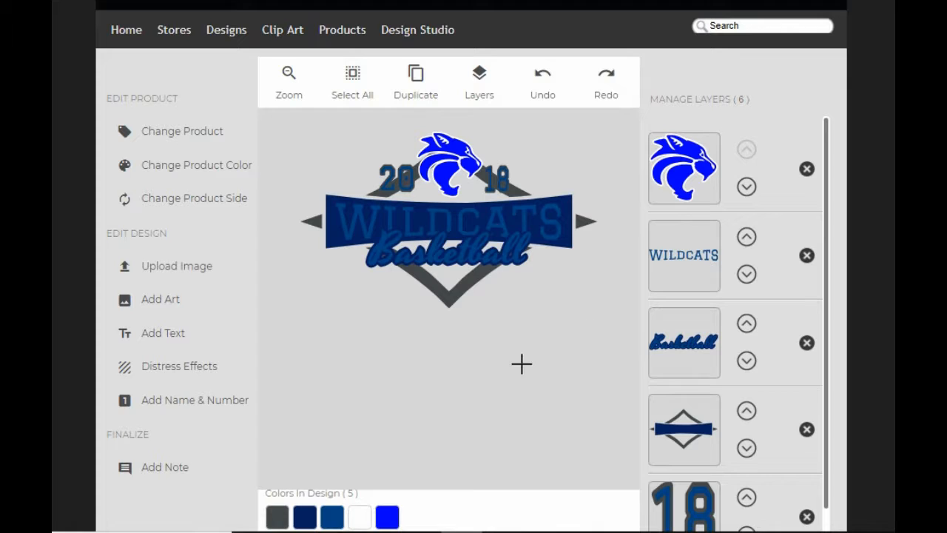
Step: Change the hoodie's product color to Black and show the design close up
{"action": "left_click", "coordinate": [190, 166]}
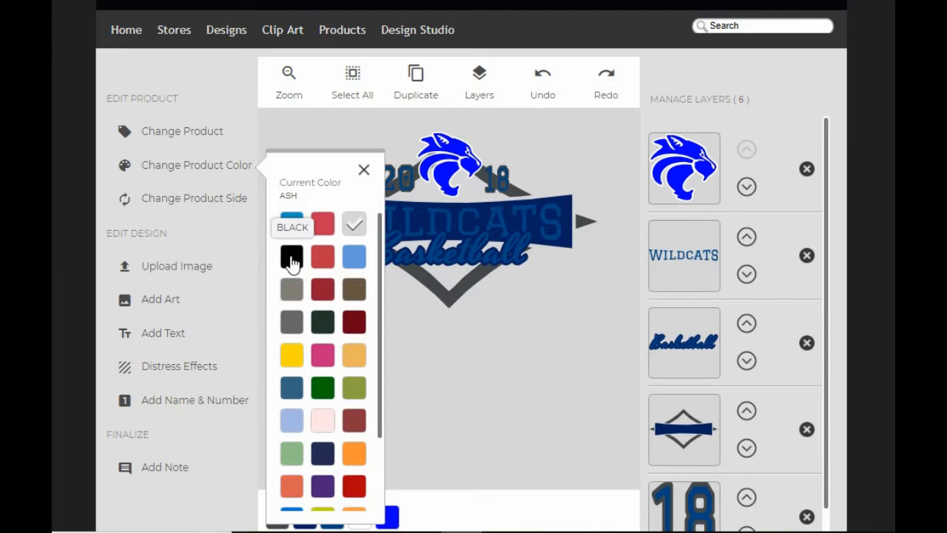
{"action": "left_click", "coordinate": [292, 258]}
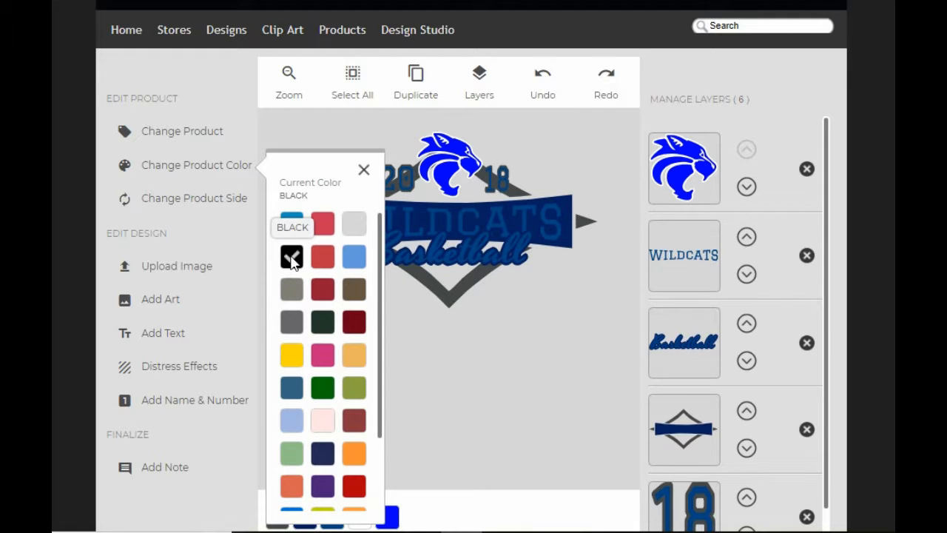
{"action": "left_click", "coordinate": [364, 169]}
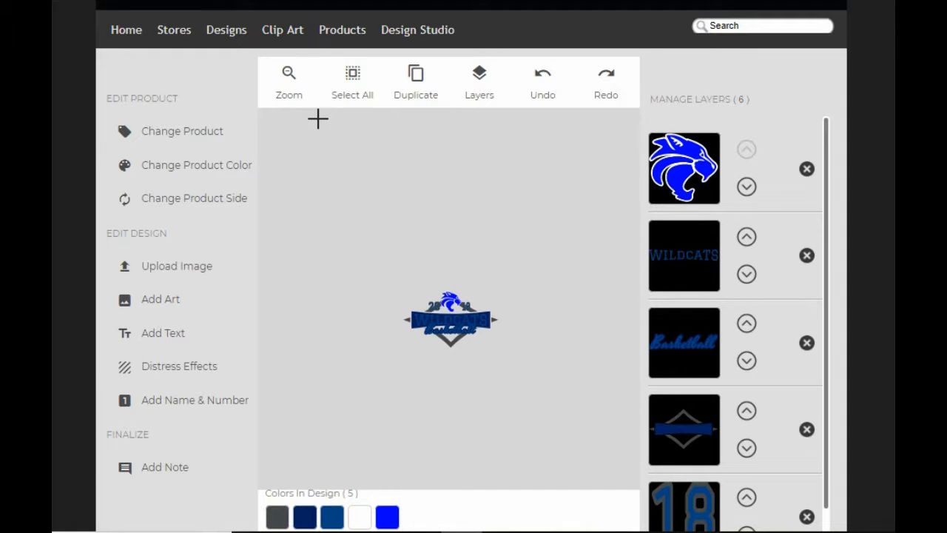
{"action": "left_click", "coordinate": [288, 89]}
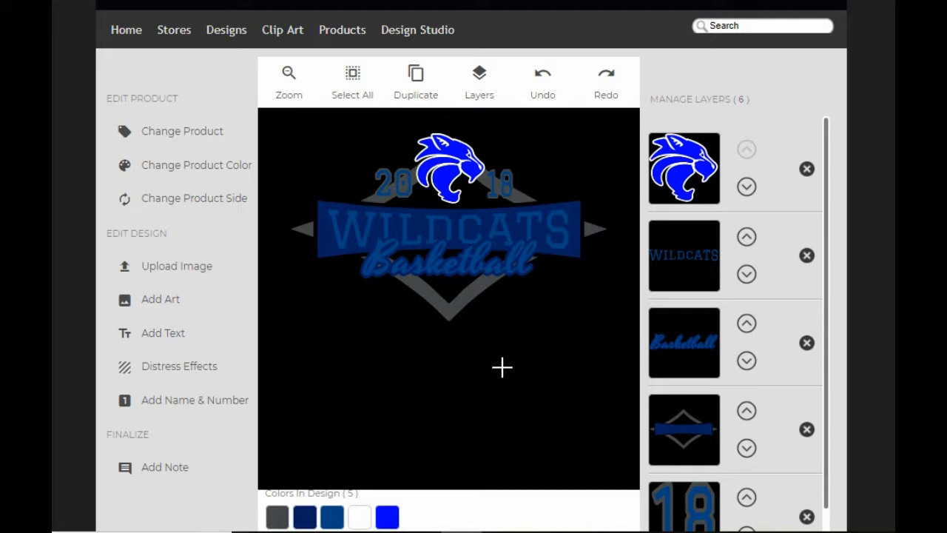
Step: Recolor the WILDCATS text white
{"action": "left_click", "coordinate": [700, 285]}
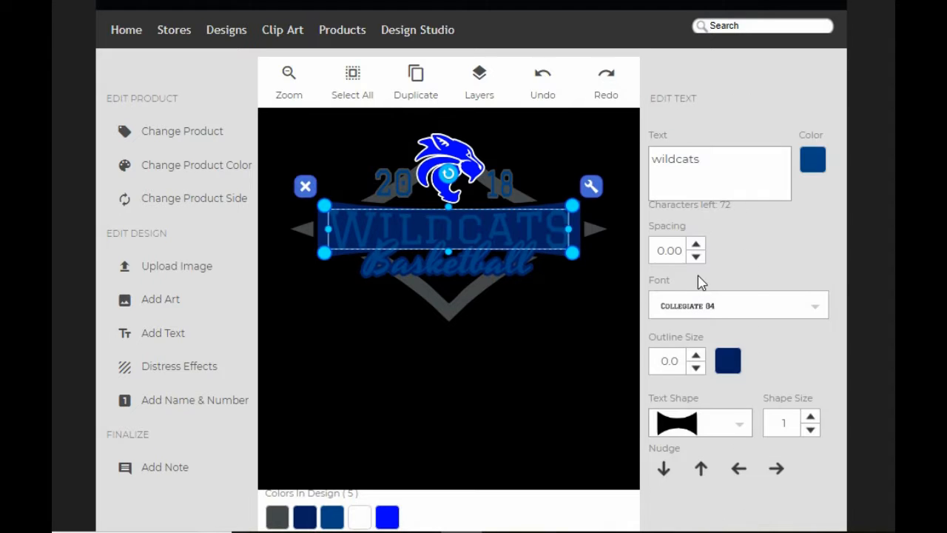
{"action": "left_click", "coordinate": [813, 159]}
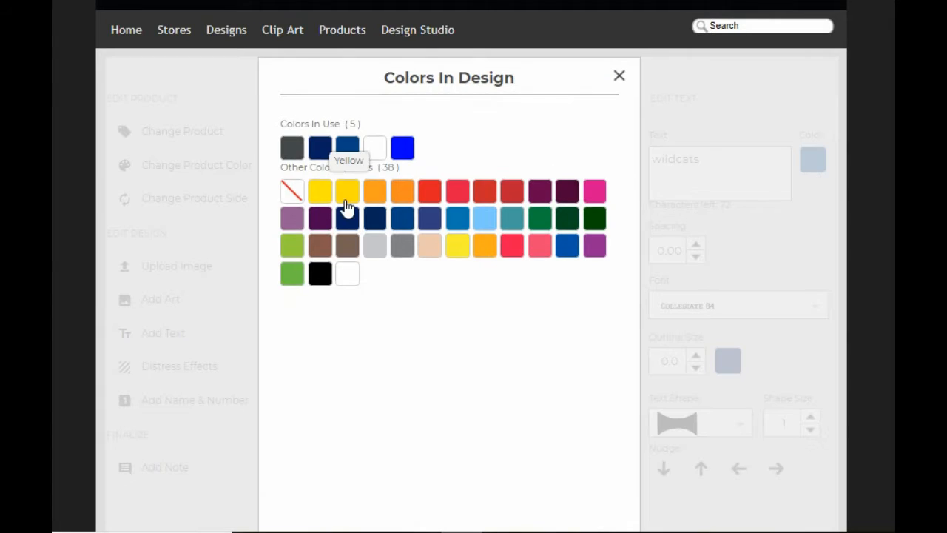
{"action": "left_click", "coordinate": [375, 148]}
{"action": "left_click", "coordinate": [542, 396]}
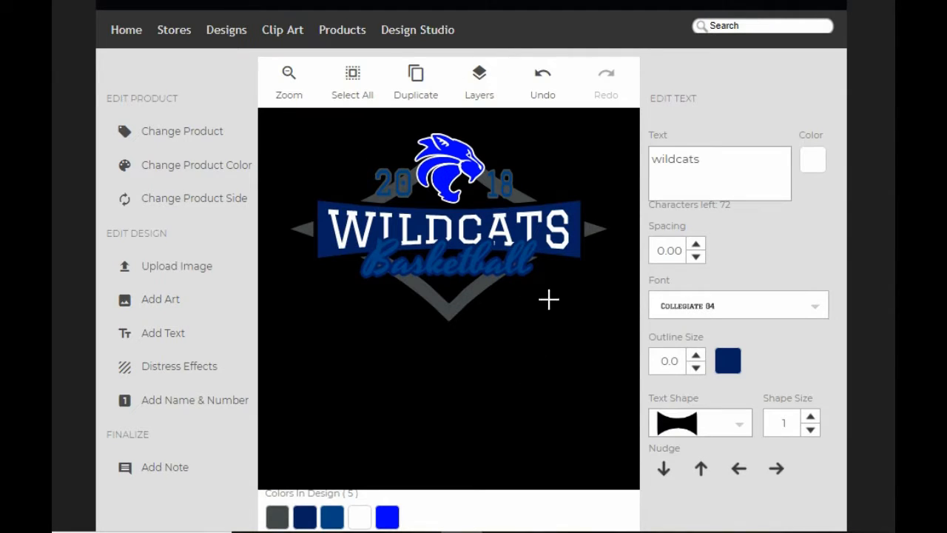
Step: Recolor the Basketball text fill white
{"action": "left_click", "coordinate": [511, 269]}
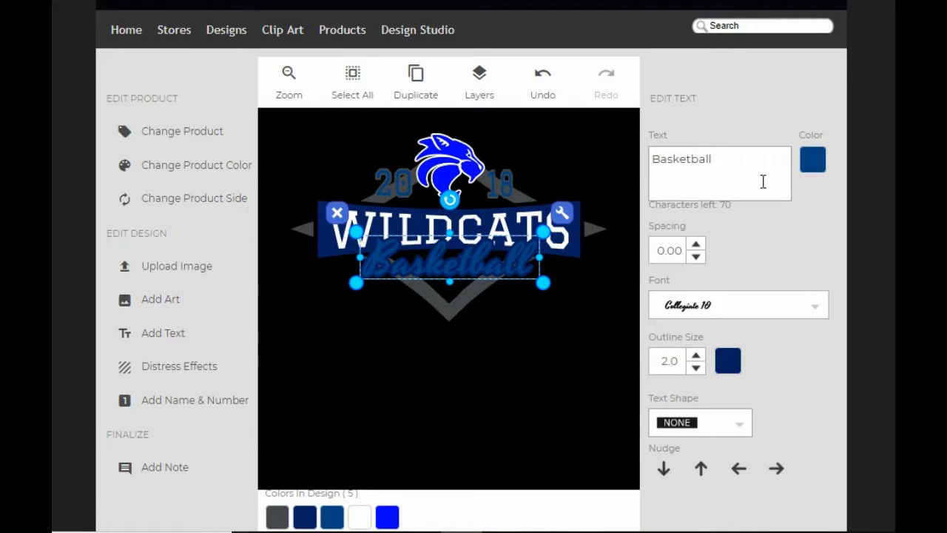
{"action": "left_click", "coordinate": [813, 160]}
{"action": "left_click", "coordinate": [377, 147]}
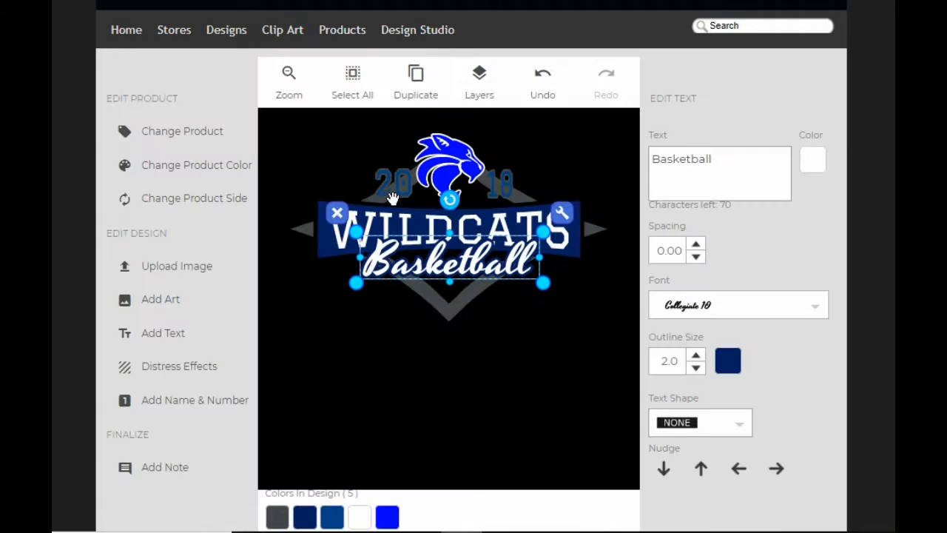
Step: Try light gray for the Basketball text's outline, then set the outline to the charcoal gray already used in the design
{"action": "left_click", "coordinate": [734, 362]}
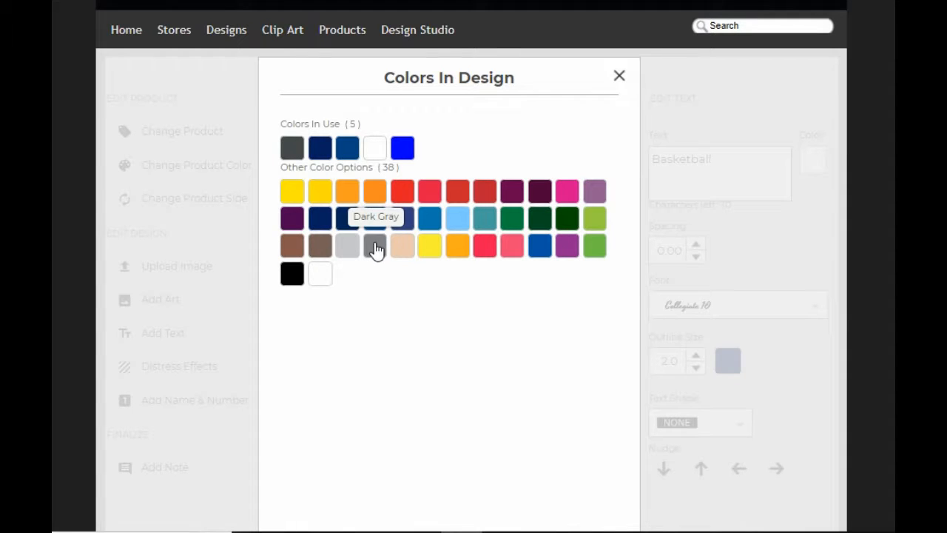
{"action": "left_click", "coordinate": [343, 247]}
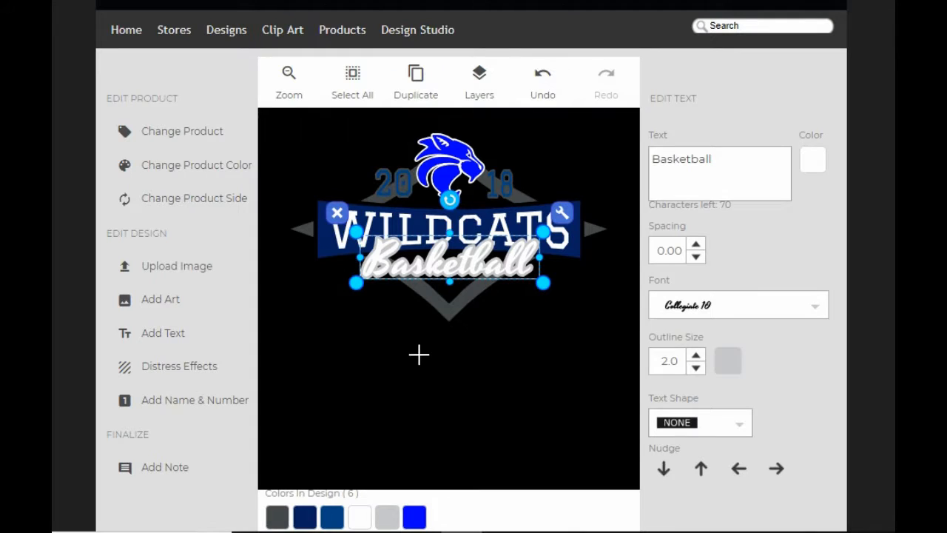
{"action": "left_click", "coordinate": [728, 361]}
{"action": "left_click", "coordinate": [301, 153]}
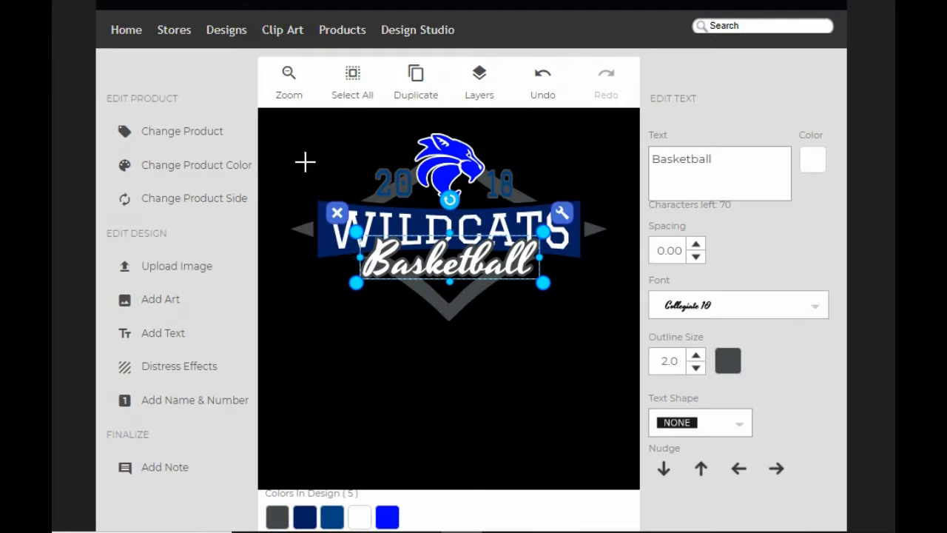
{"action": "left_click", "coordinate": [477, 355]}
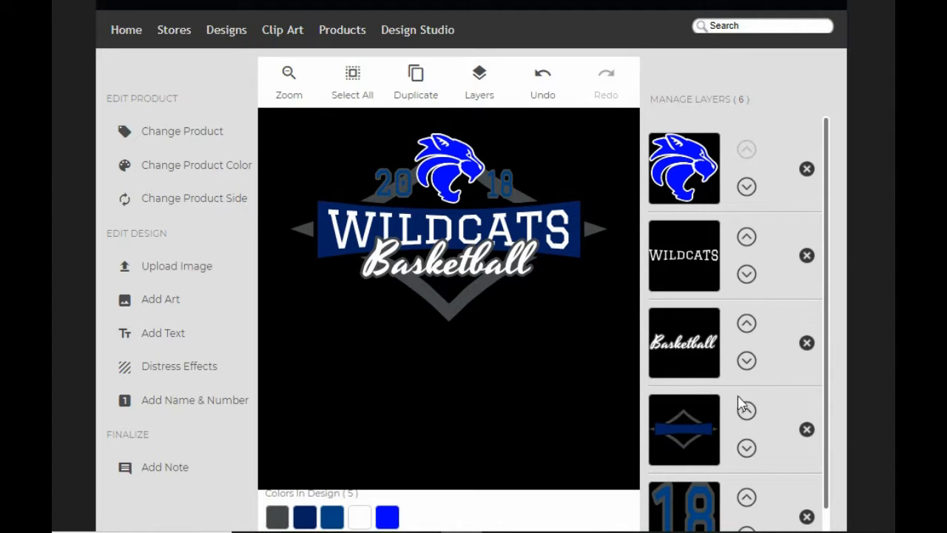
Step: Recolor the banner artwork's navy to the design's Light Royal blue and keep its diamond charcoal gray
{"action": "left_click", "coordinate": [698, 434]}
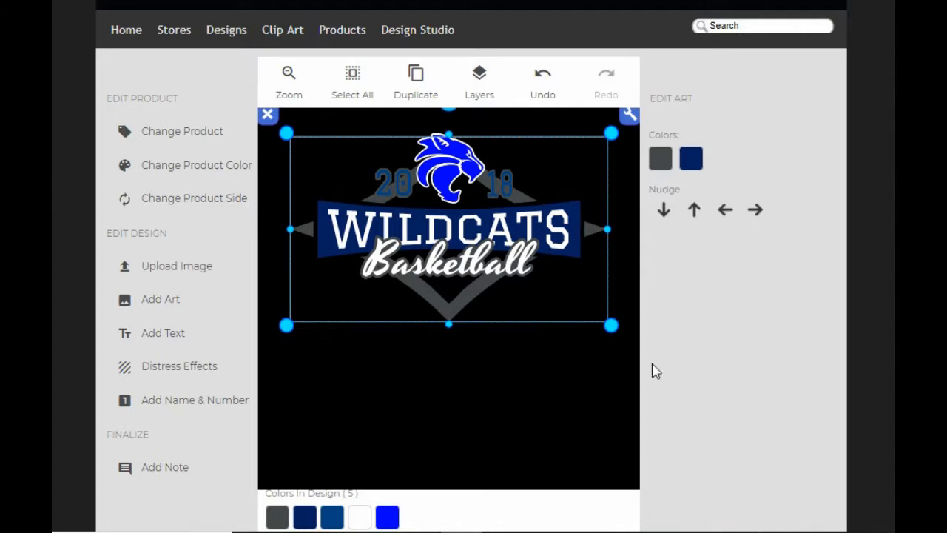
{"action": "left_click", "coordinate": [695, 164]}
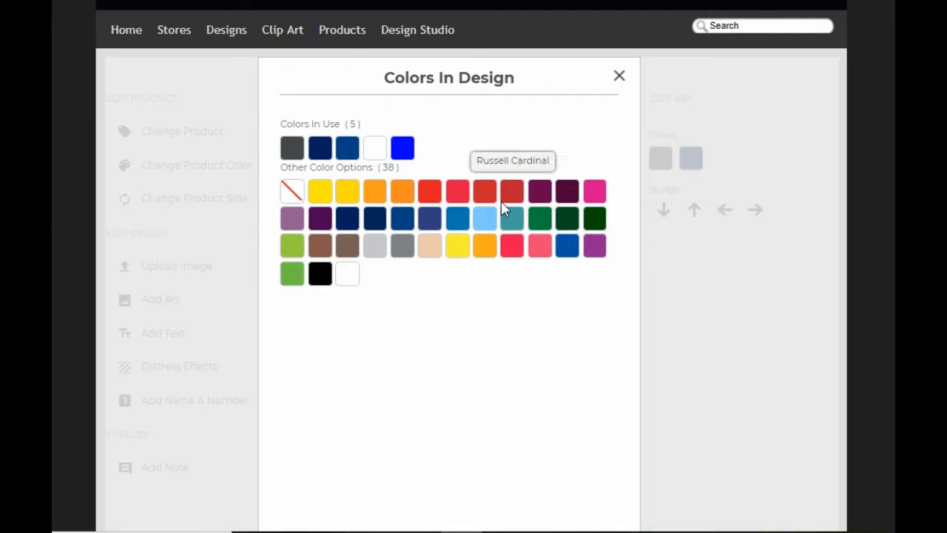
{"action": "left_click", "coordinate": [348, 151]}
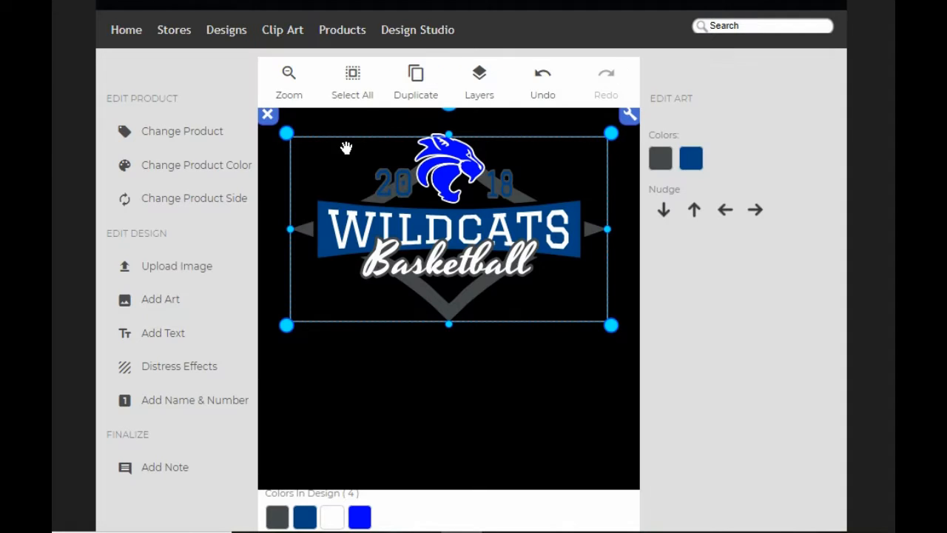
{"action": "left_click", "coordinate": [661, 162]}
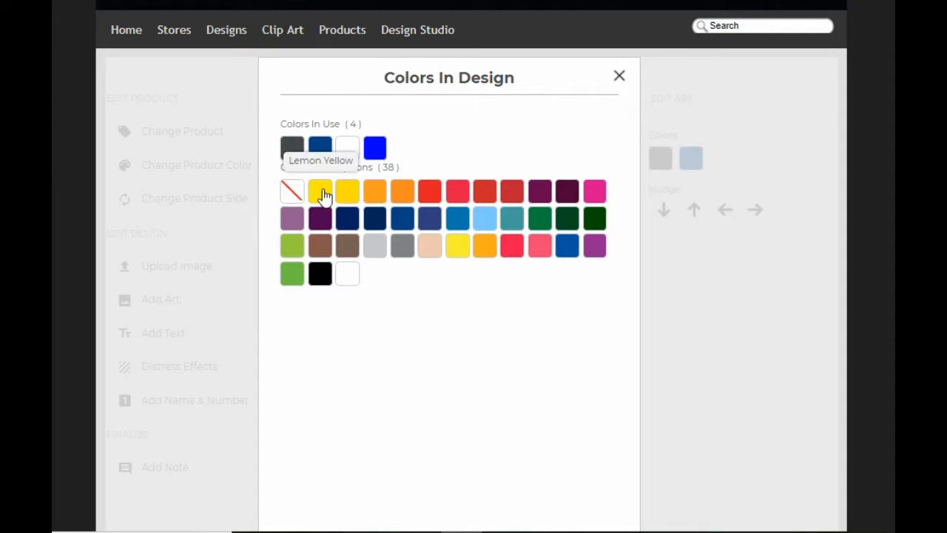
{"action": "left_click", "coordinate": [293, 148]}
{"action": "left_click", "coordinate": [430, 384]}
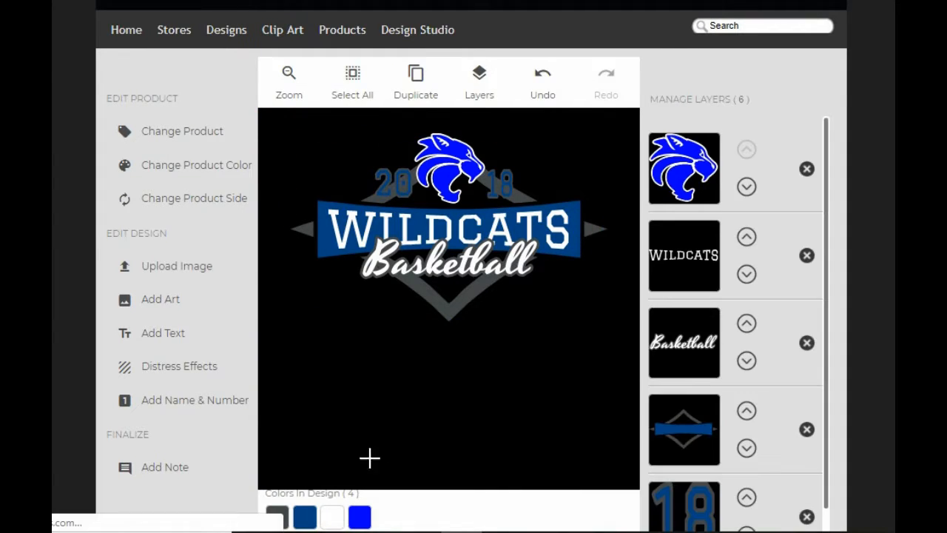
Step: Replace the bright blue throughout the design with Light Royal, and the charcoal gray with Dark Gray
{"action": "left_click", "coordinate": [360, 517]}
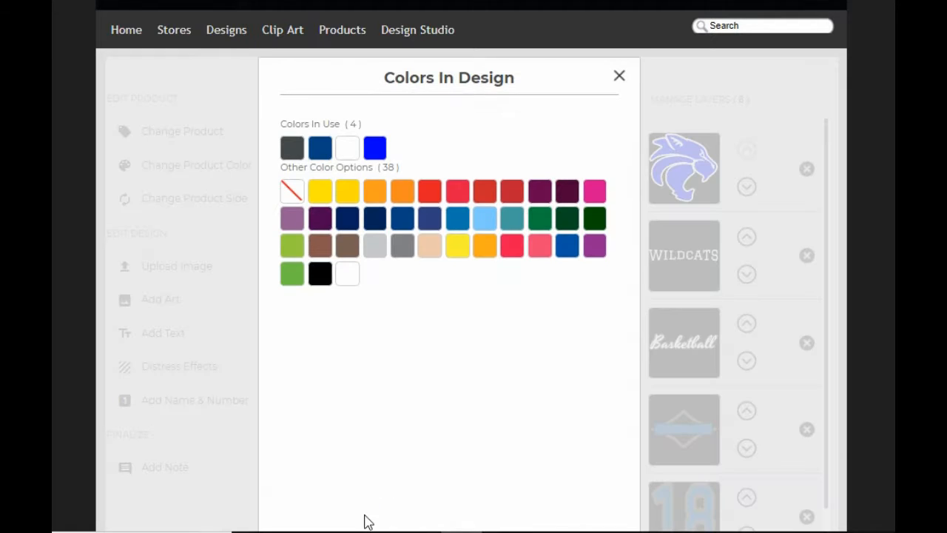
{"action": "left_click", "coordinate": [324, 154]}
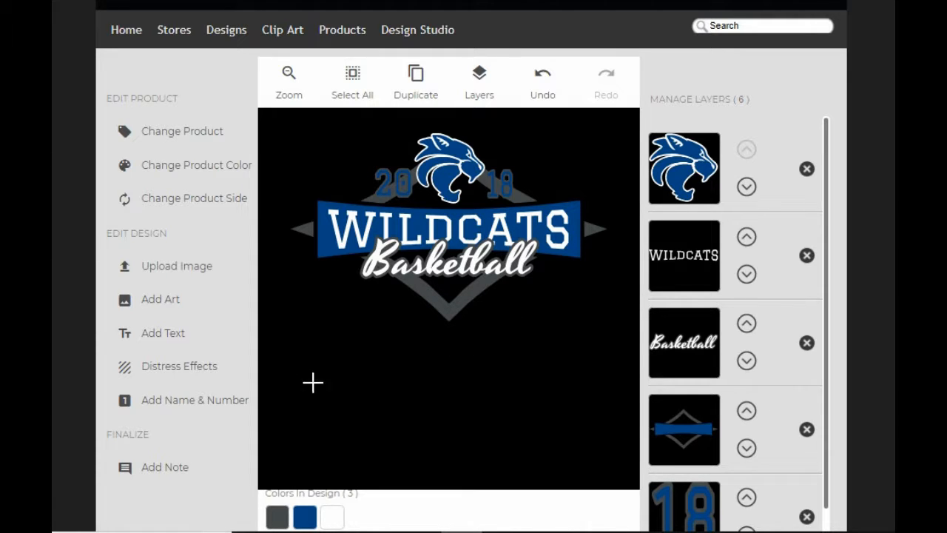
{"action": "left_click", "coordinate": [277, 516]}
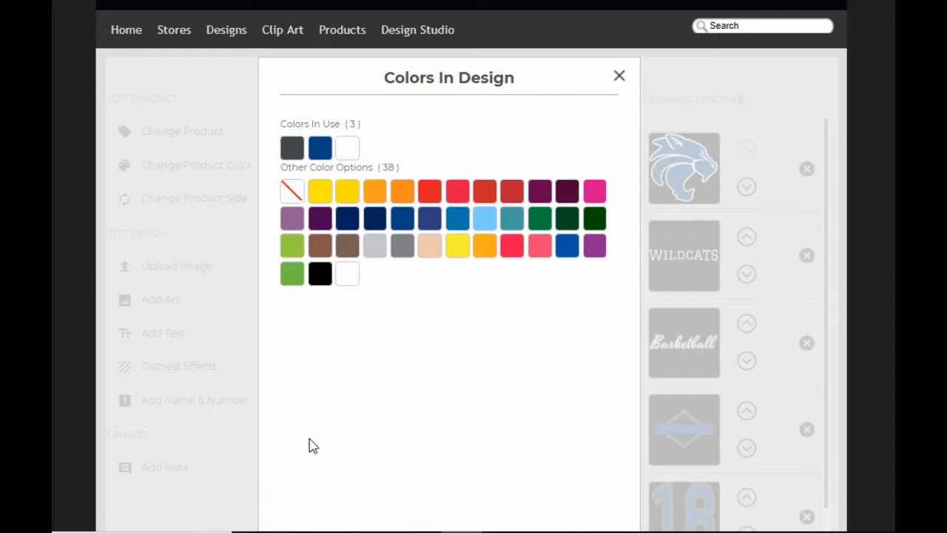
{"action": "left_click", "coordinate": [403, 252]}
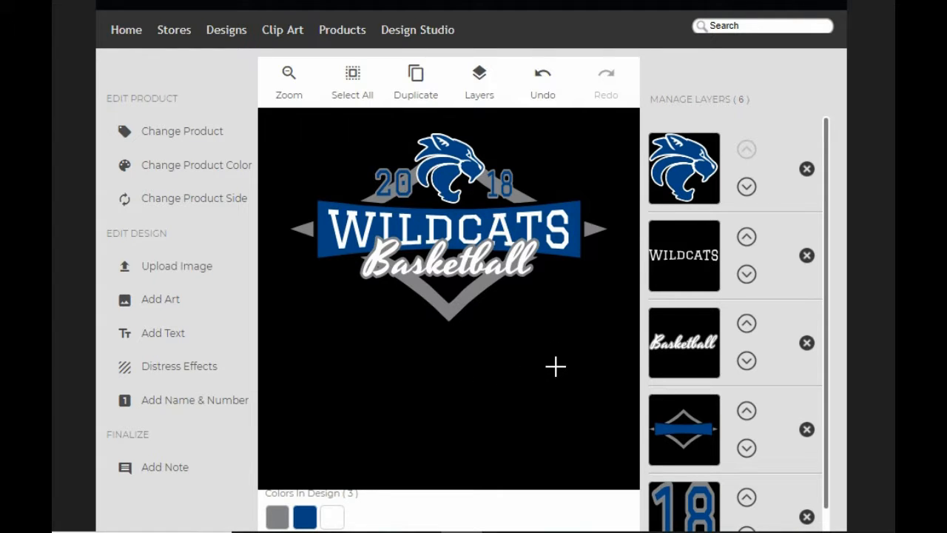
Step: Nudge the Basketball text slightly down, keeping it centered on the banner
{"action": "left_click", "coordinate": [696, 344]}
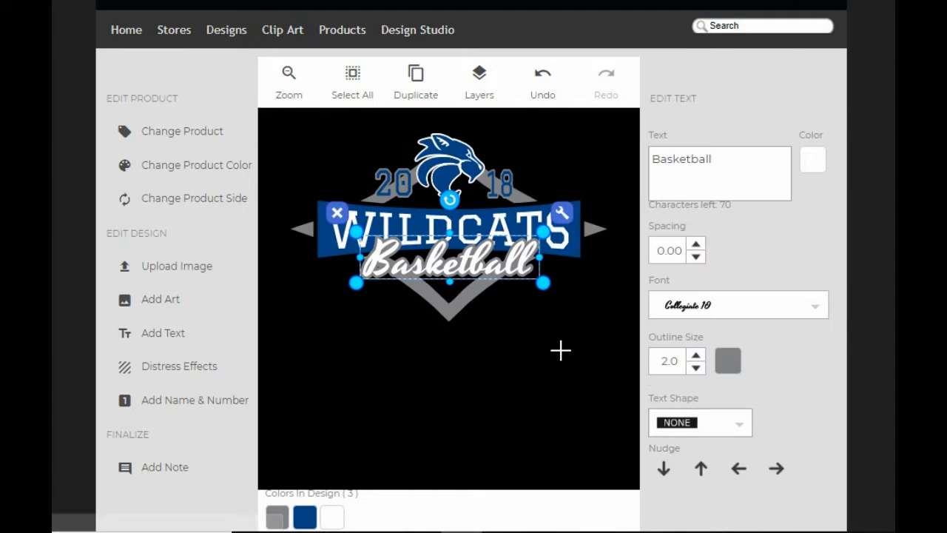
{"action": "key", "text": "Down"}
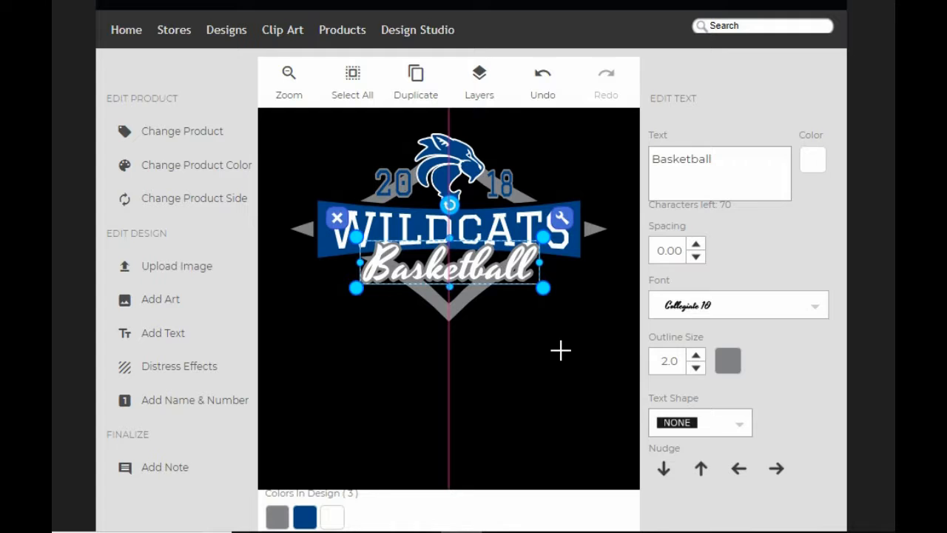
{"action": "left_click", "coordinate": [539, 340]}
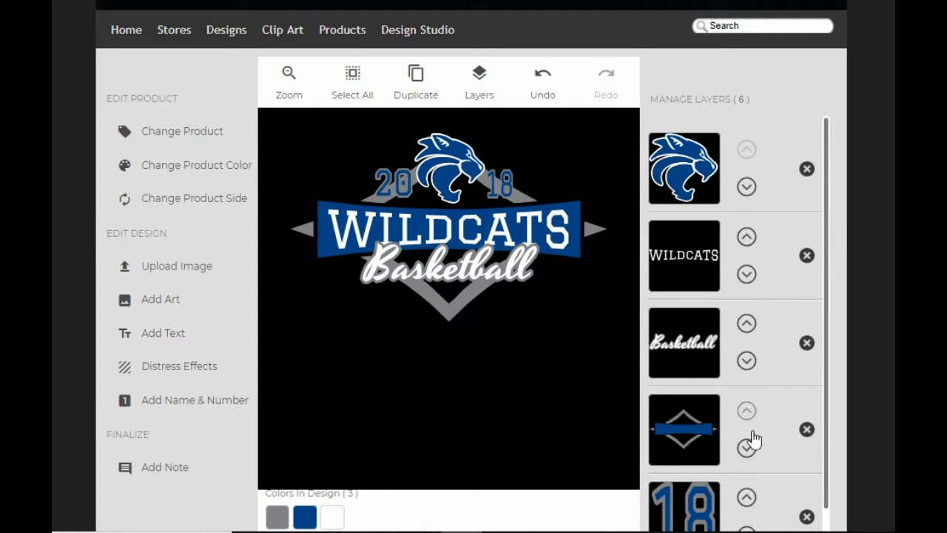
Step: Change the outlines of the numerals 18 and 20 to white
{"action": "left_click", "coordinate": [685, 507]}
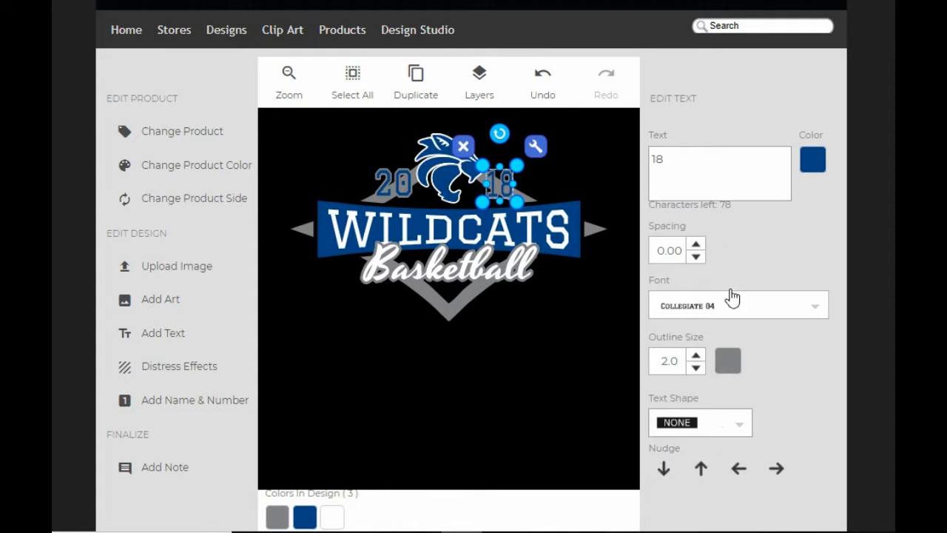
{"action": "left_click", "coordinate": [728, 361]}
{"action": "left_click", "coordinate": [347, 148]}
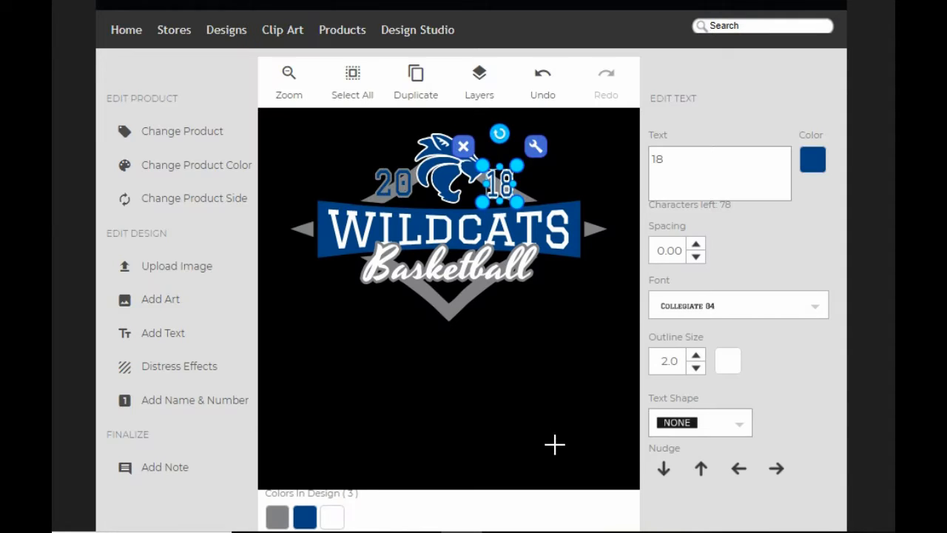
{"action": "left_click", "coordinate": [554, 417]}
{"action": "scroll", "coordinate": [825, 296], "scroll_direction": "down", "scroll_amount": 1}
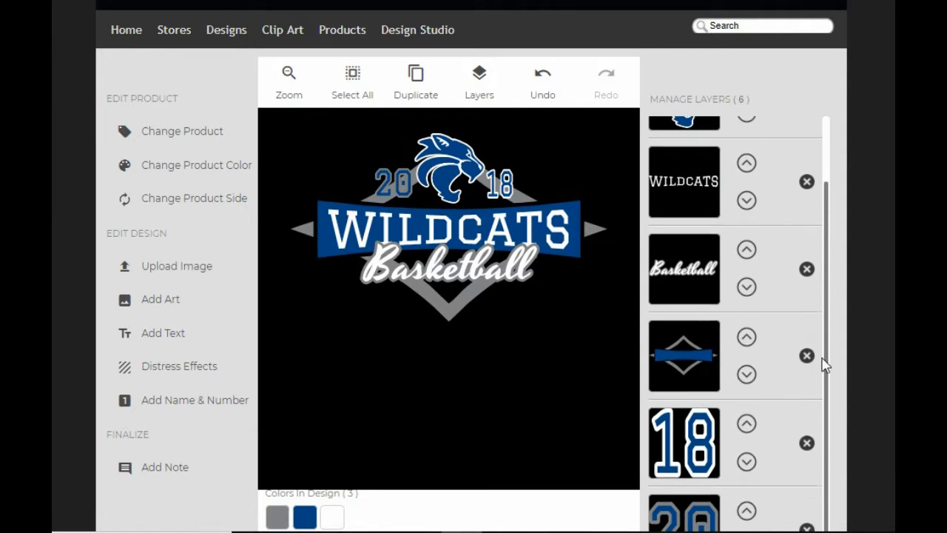
{"action": "left_click", "coordinate": [699, 518]}
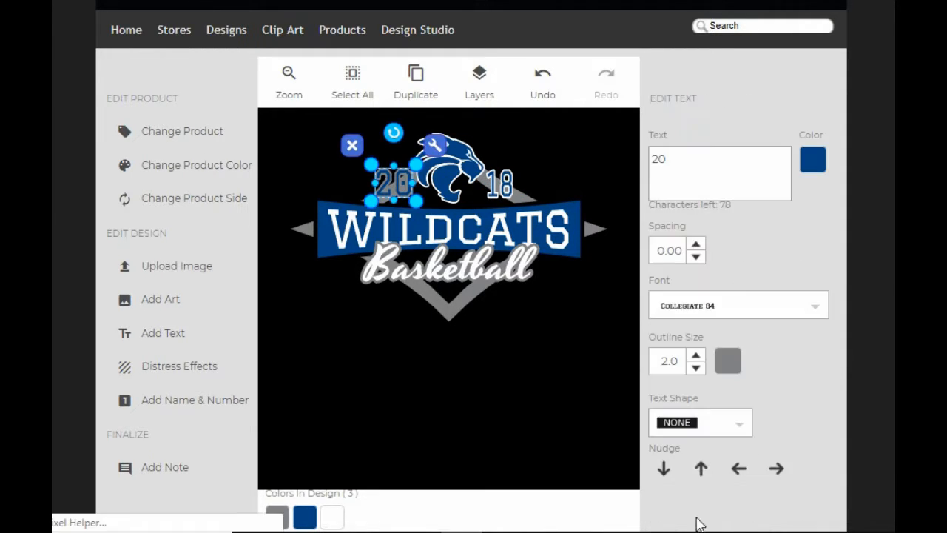
{"action": "left_click", "coordinate": [723, 370]}
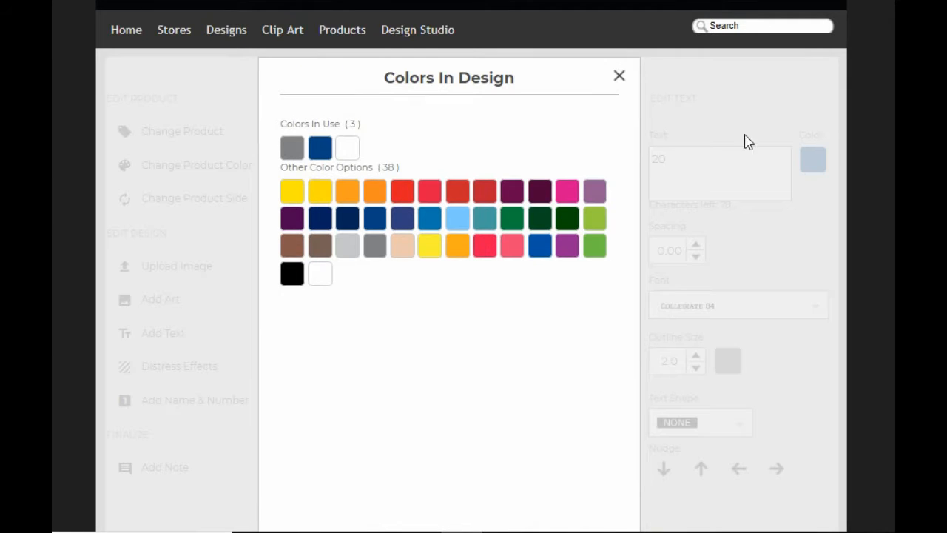
{"action": "left_click", "coordinate": [346, 152]}
{"action": "left_click", "coordinate": [544, 395]}
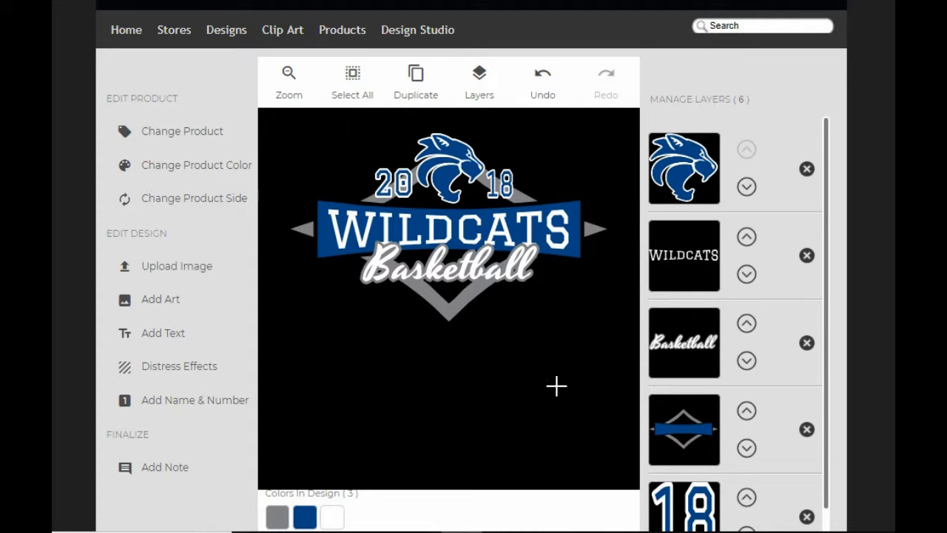
Step: Recolor the wildcat mascot with a black outline and a white fill
{"action": "left_click", "coordinate": [673, 171]}
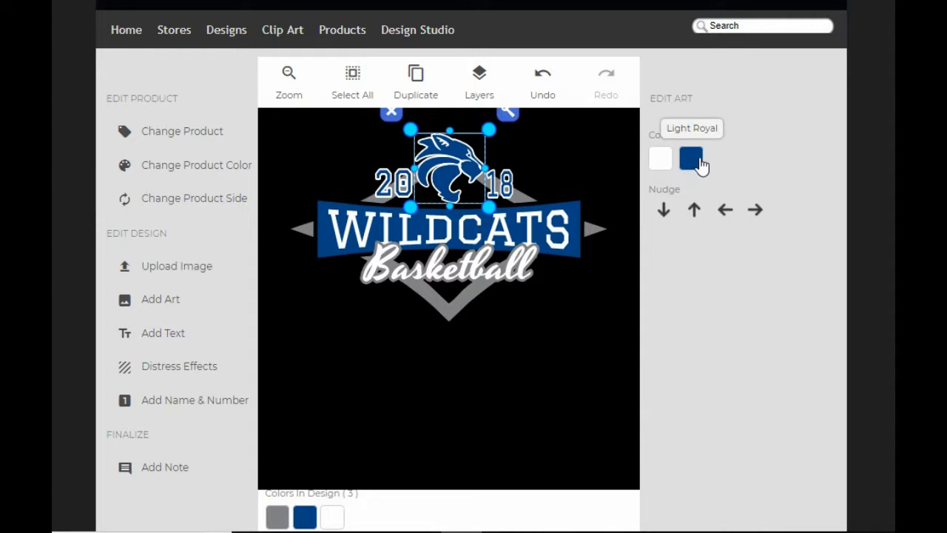
{"action": "left_click", "coordinate": [661, 161]}
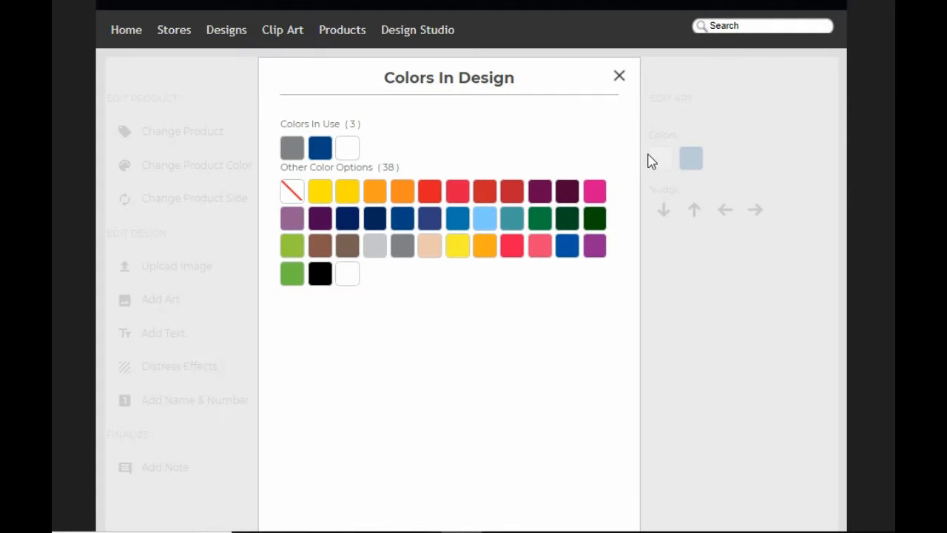
{"action": "left_click", "coordinate": [319, 272]}
{"action": "left_click", "coordinate": [517, 401]}
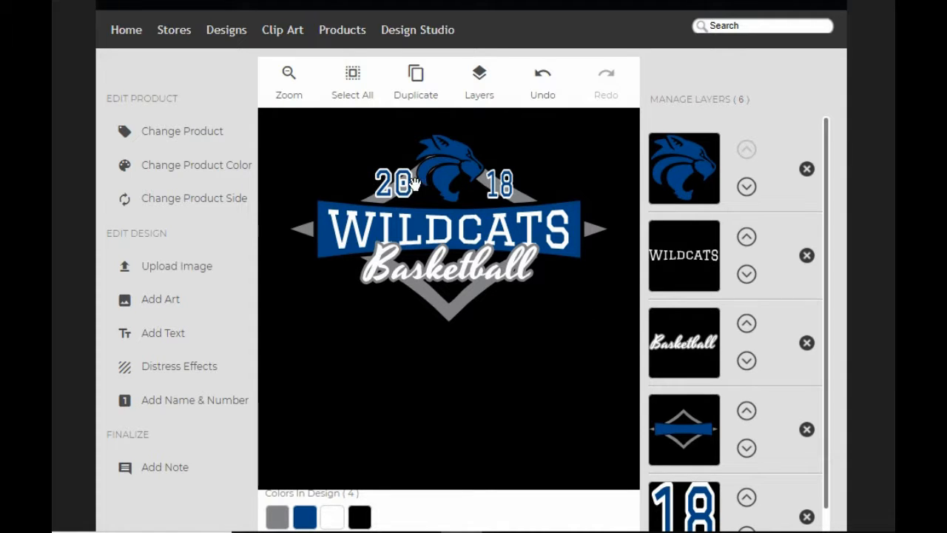
{"action": "left_click", "coordinate": [682, 194]}
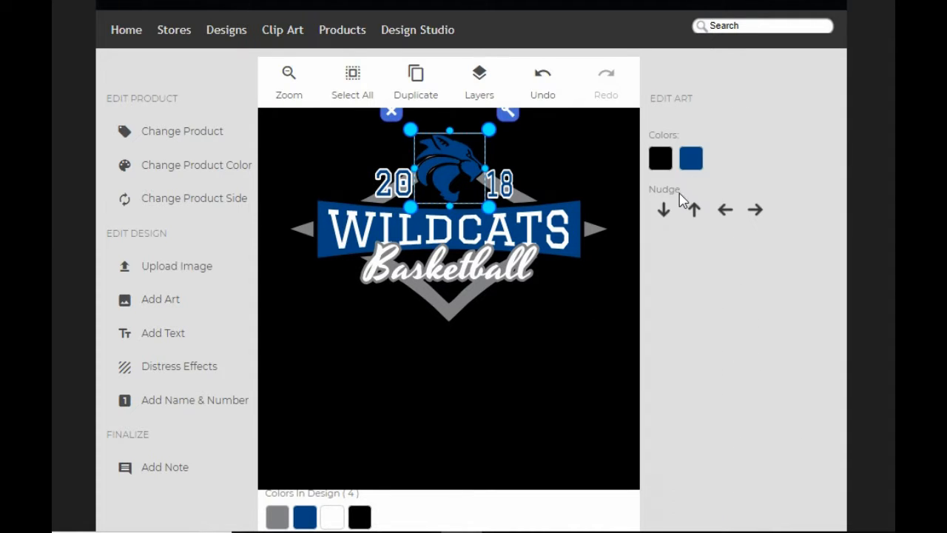
{"action": "left_click", "coordinate": [692, 159]}
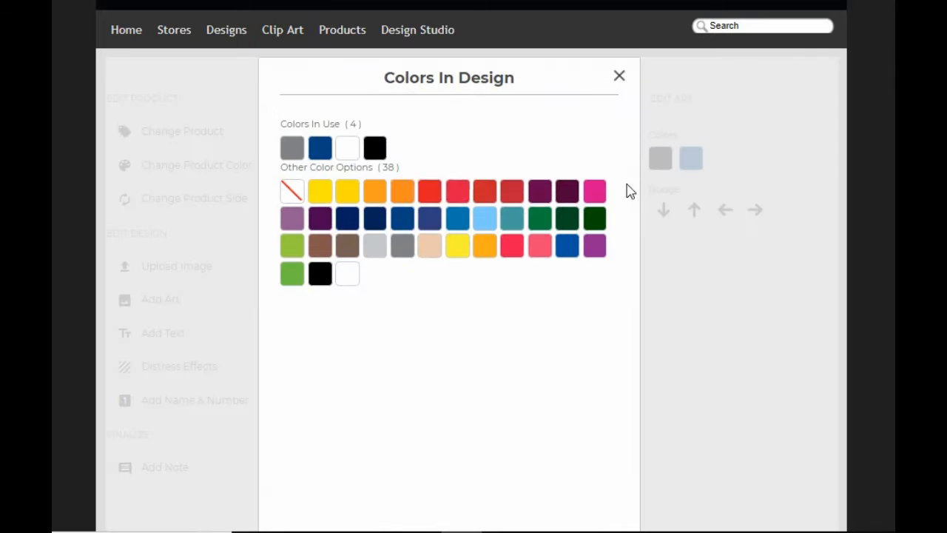
{"action": "left_click", "coordinate": [347, 148]}
{"action": "left_click", "coordinate": [473, 373]}
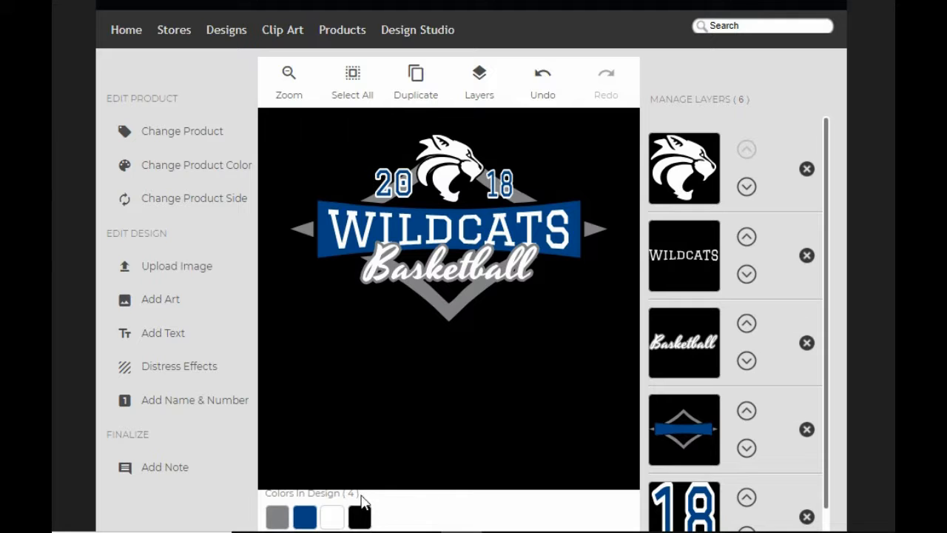
Step: Change the Basketball text's outline color to black
{"action": "left_click", "coordinate": [684, 342]}
{"action": "left_click", "coordinate": [737, 366]}
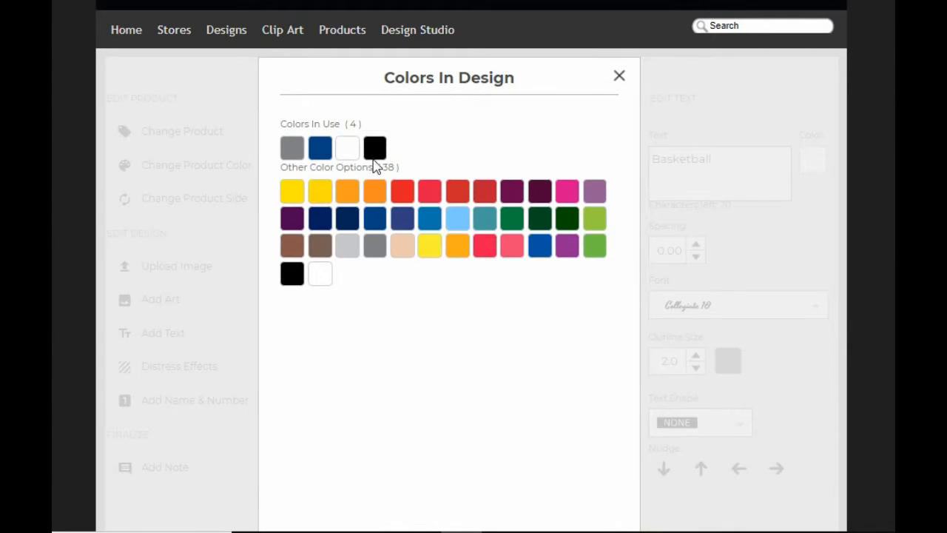
{"action": "left_click", "coordinate": [373, 156]}
{"action": "left_click", "coordinate": [560, 423]}
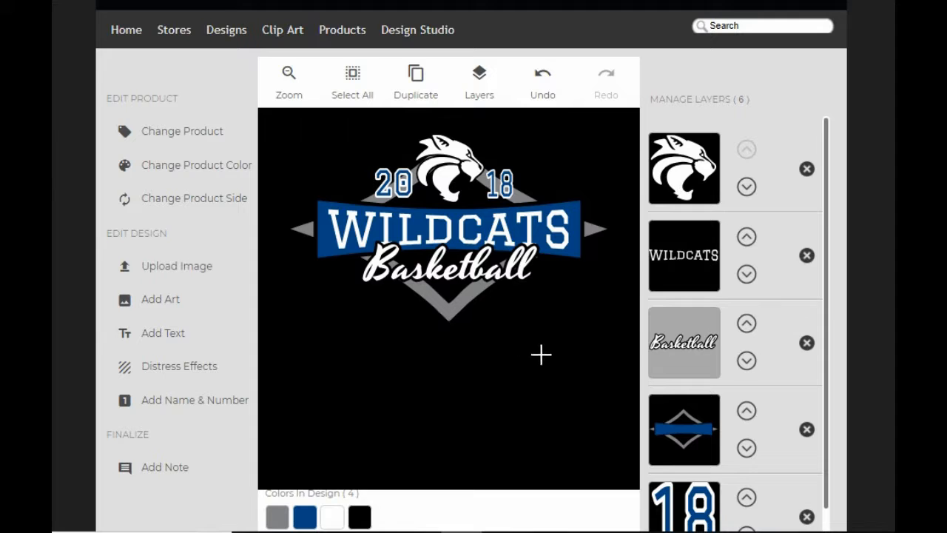
Step: Save the design under a new name beginning with "Lacenter Basketball" in place of Braves
{"action": "scroll", "coordinate": [541, 356], "scroll_direction": "down", "scroll_amount": 1}
{"action": "left_click", "coordinate": [318, 478]}
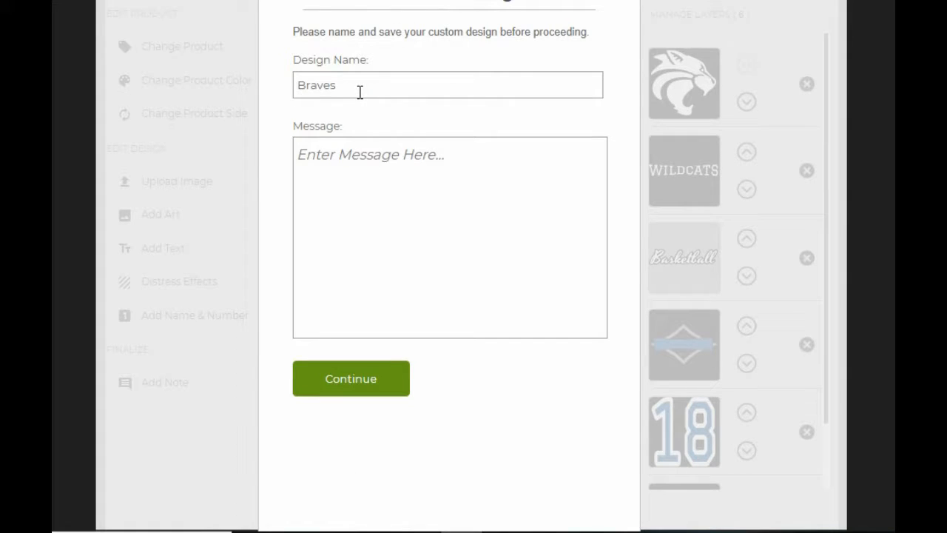
{"action": "left_click_drag", "start_coordinate": [359, 90], "coordinate": [151, 100]}
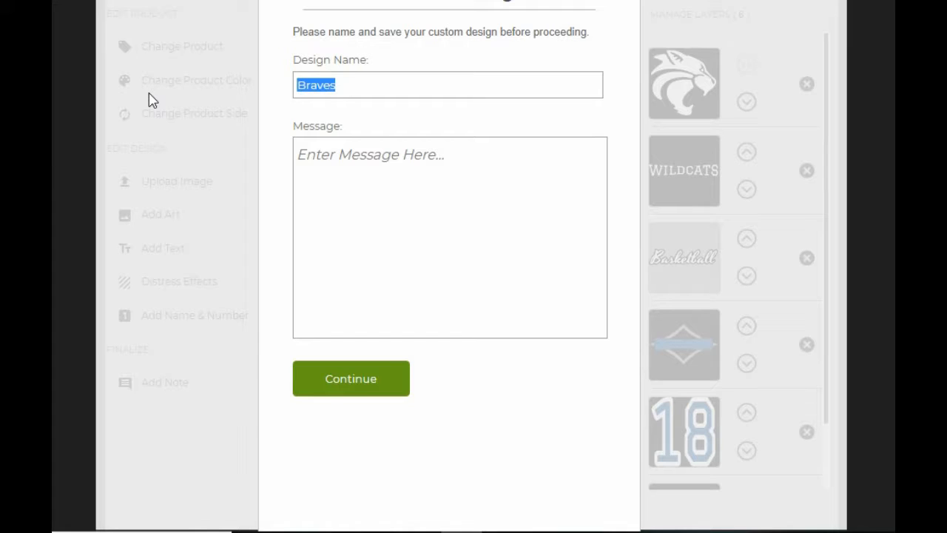
{"action": "type", "text": "B"}
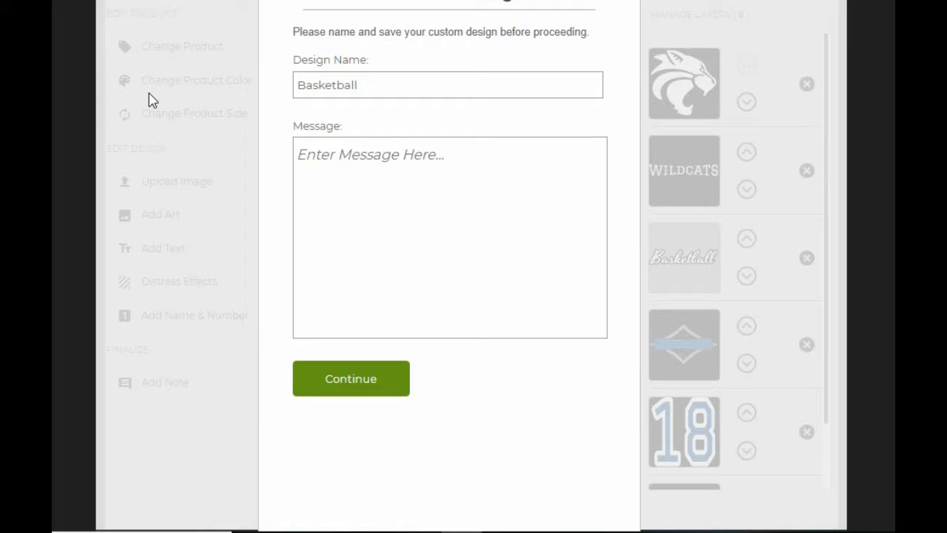
{"action": "key", "text": "BackSpace"}
{"action": "key", "text": "BackSpace"}
{"action": "key", "text": "BackSpace"}
{"action": "key", "text": "BackSpace"}
{"action": "key", "text": "BackSpace"}
{"action": "key", "text": "BackSpace"}
{"action": "key", "text": "BackSpace"}
{"action": "key", "text": "BackSpace"}
{"action": "key", "text": "BackSpace"}
{"action": "key", "text": "BackSpace"}
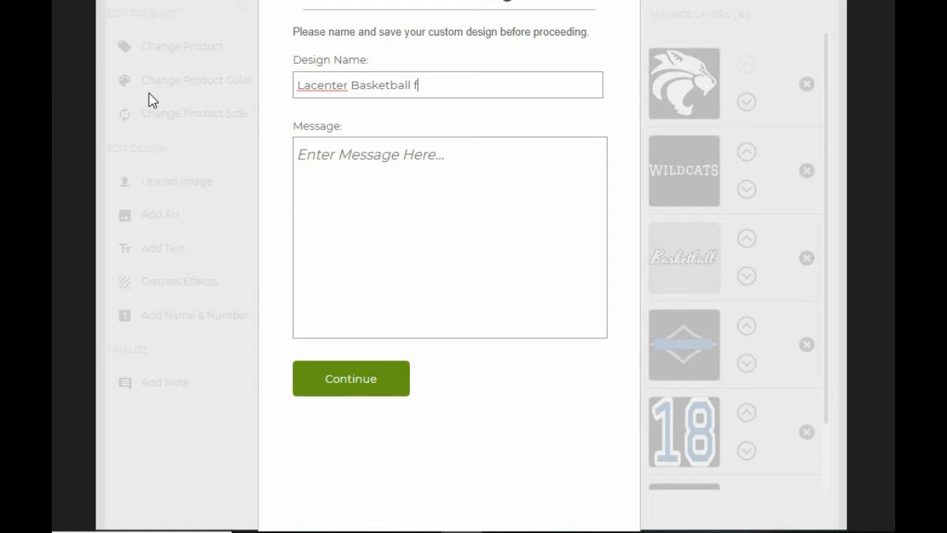
{"action": "key", "text": "Return"}
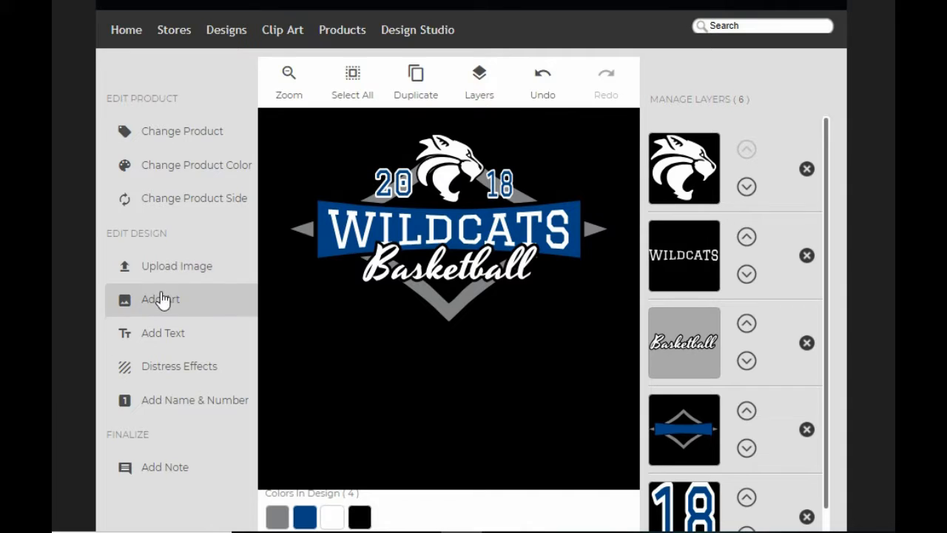
Step: Replace the current artwork with the blue Cavaliers Lacrosse template from the Mascots design ideas
{"action": "left_click", "coordinate": [161, 300]}
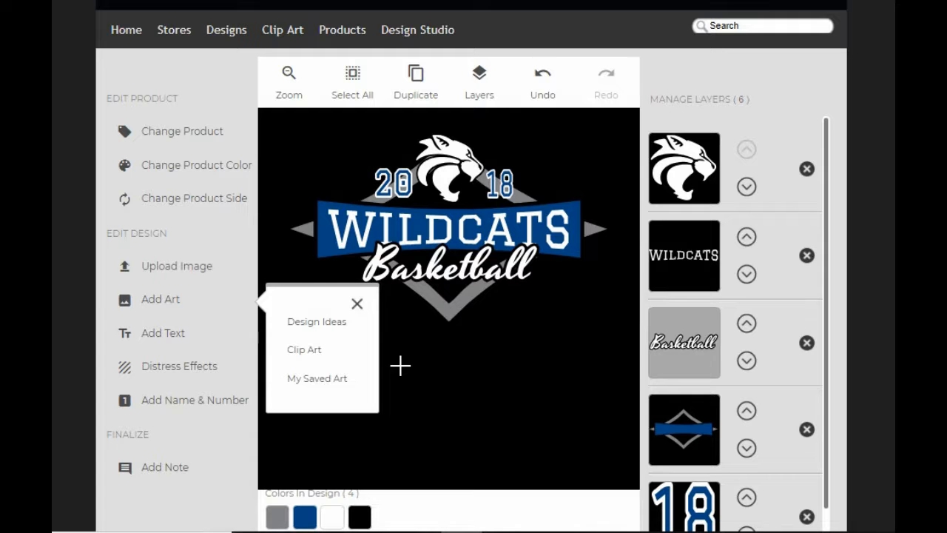
{"action": "left_click", "coordinate": [314, 323]}
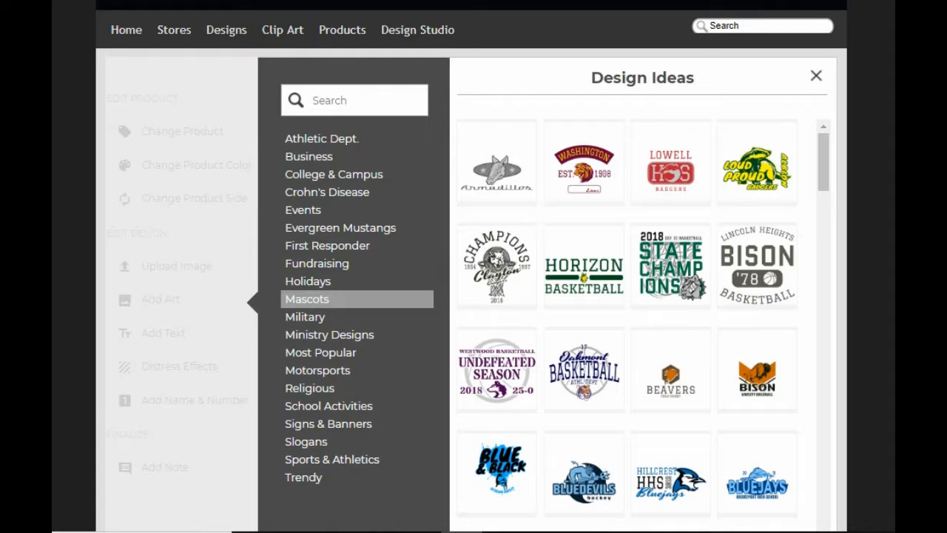
{"action": "scroll", "coordinate": [784, 352], "scroll_direction": "down", "scroll_amount": 3}
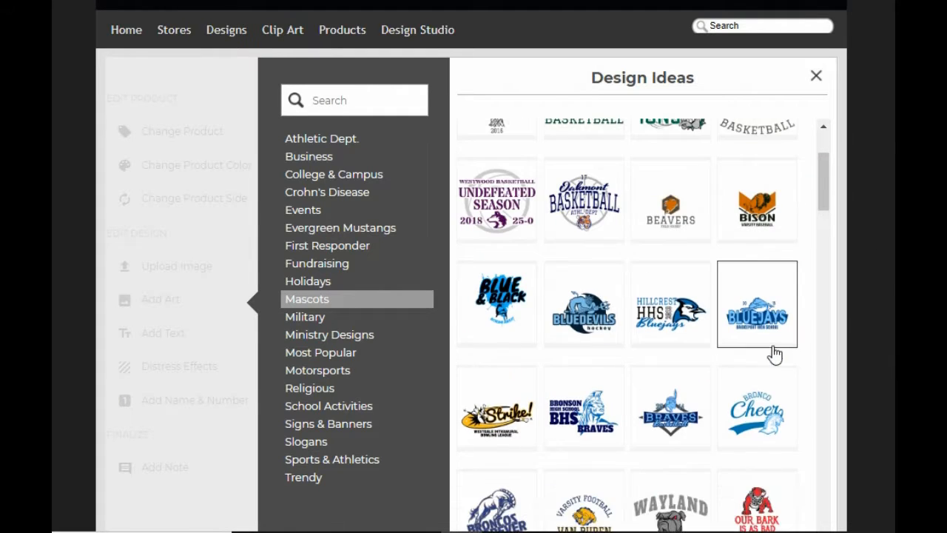
{"action": "scroll", "coordinate": [742, 344], "scroll_direction": "down", "scroll_amount": 2}
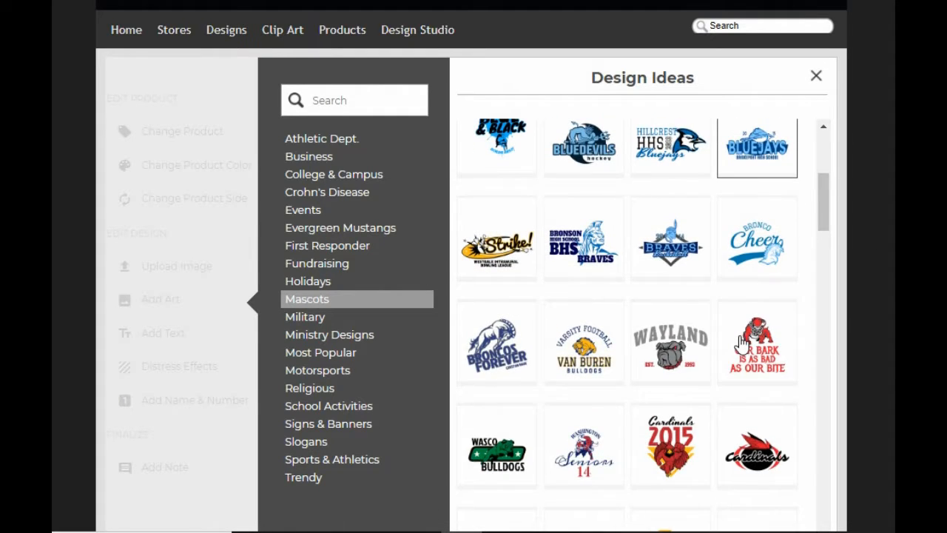
{"action": "scroll", "coordinate": [742, 342], "scroll_direction": "down", "scroll_amount": 1}
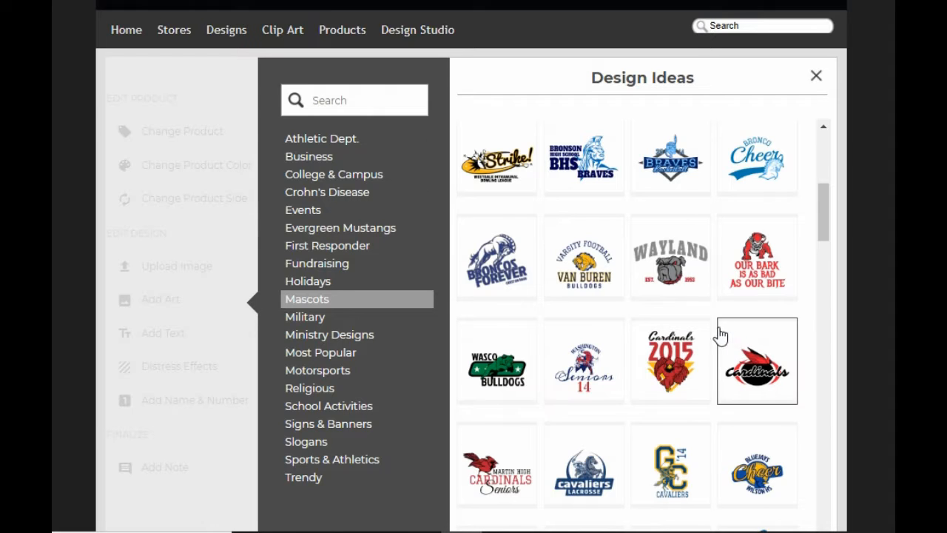
{"action": "scroll", "coordinate": [755, 347], "scroll_direction": "down", "scroll_amount": 2}
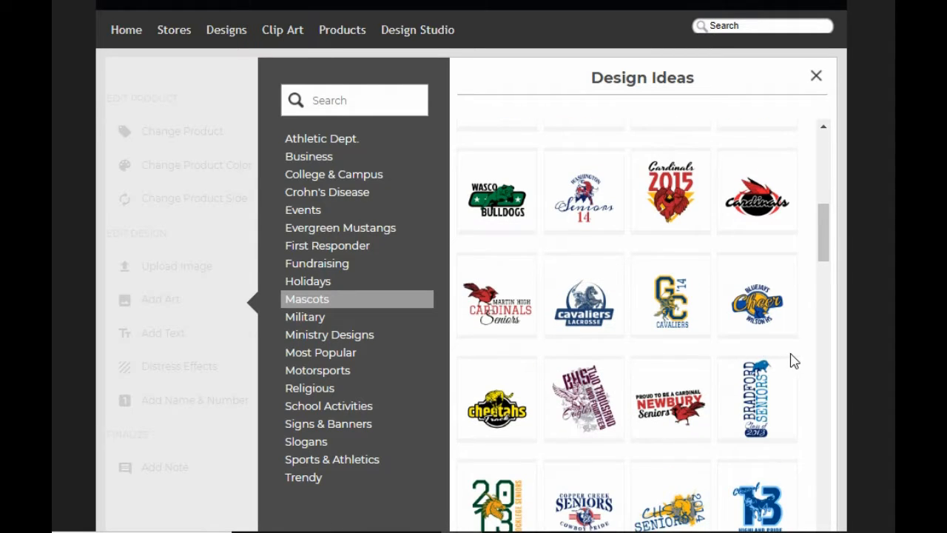
{"action": "left_click", "coordinate": [601, 296]}
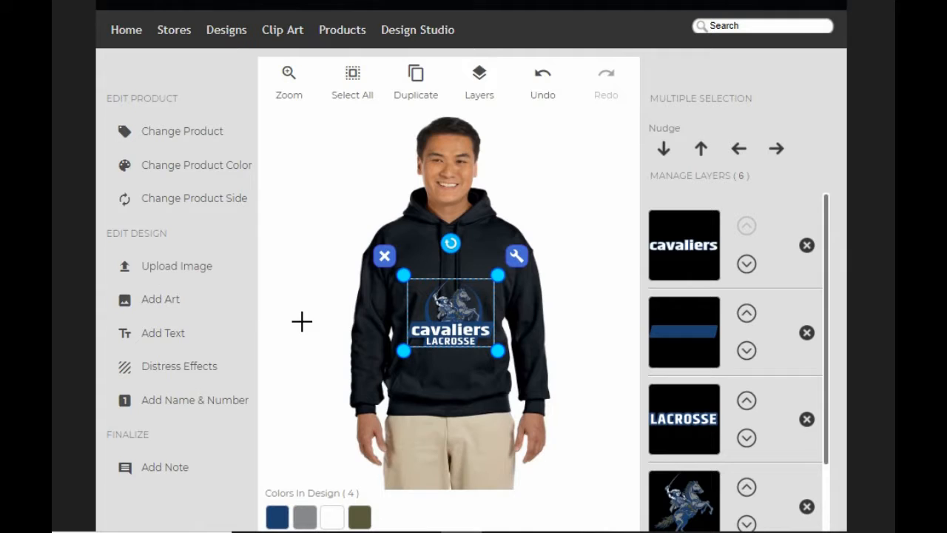
Step: Select the entire Cavaliers Lacrosse design and move it up onto the hoodie's chest, above the pocket
{"action": "left_click", "coordinate": [289, 81]}
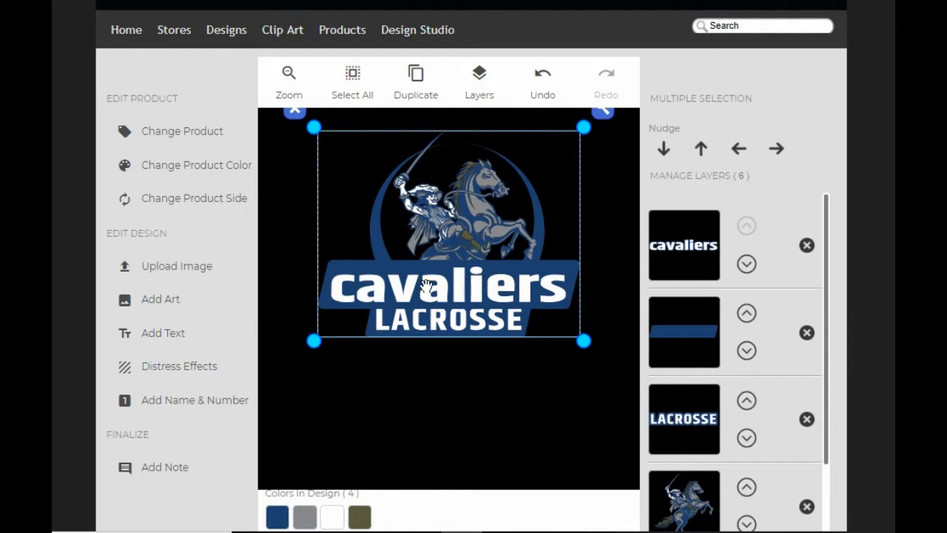
{"action": "left_click", "coordinate": [291, 78]}
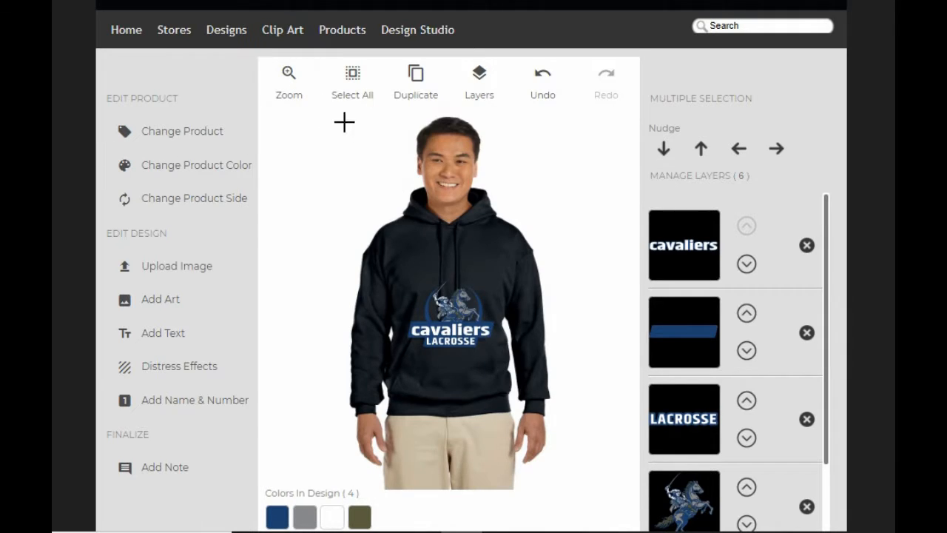
{"action": "left_click", "coordinate": [377, 80]}
{"action": "left_click_drag", "start_coordinate": [463, 315], "coordinate": [463, 274]}
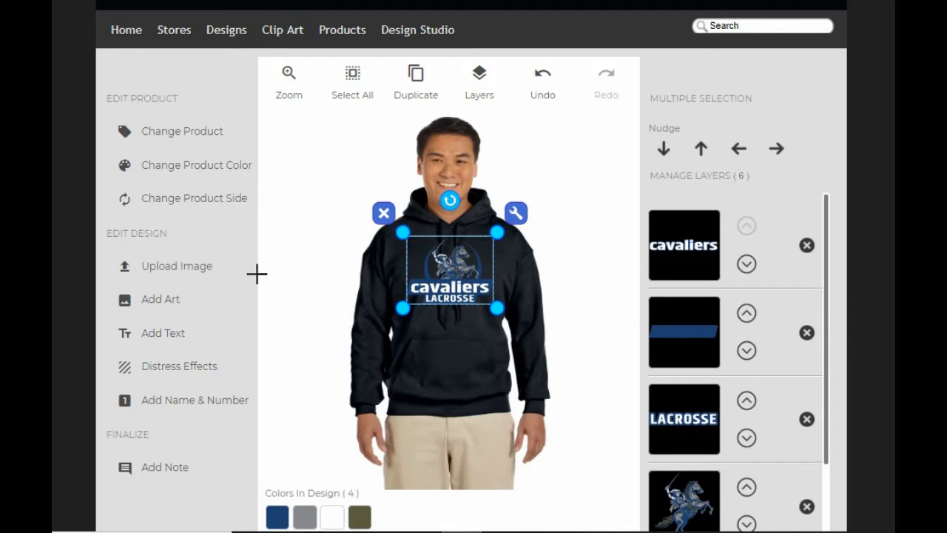
Step: Delete the layer with the horse-riding cavalier mascot from the design
{"action": "left_click", "coordinate": [297, 86]}
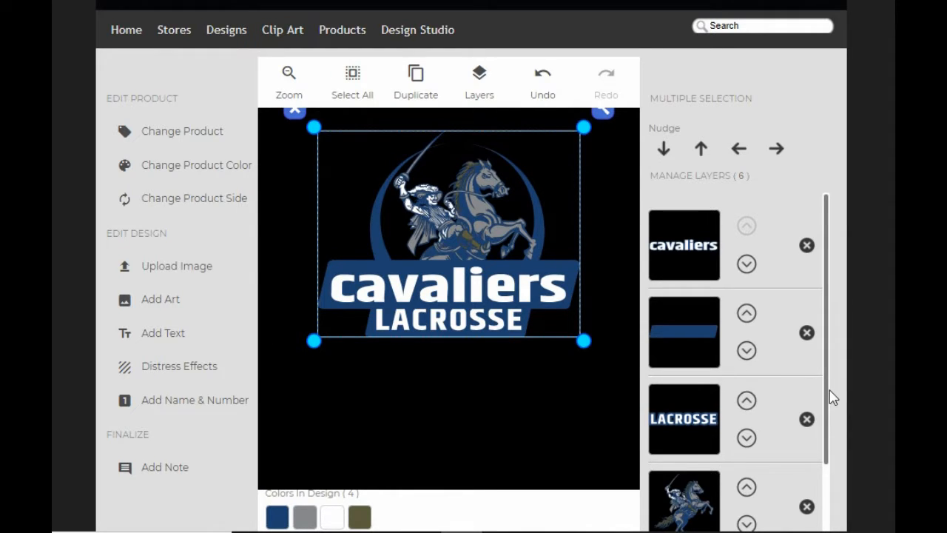
{"action": "left_click_drag", "start_coordinate": [828, 394], "coordinate": [824, 446]}
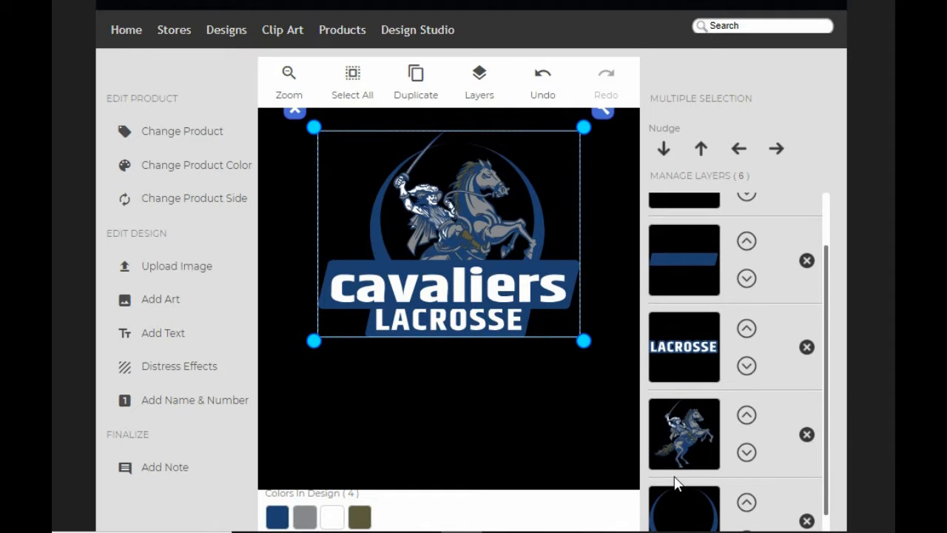
{"action": "left_click", "coordinate": [806, 434]}
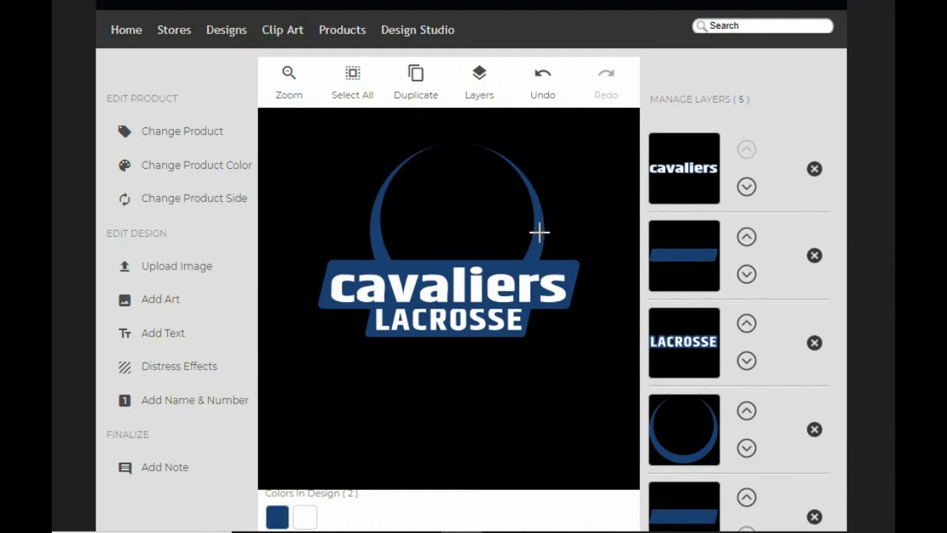
Step: Replace the "cavaliers" text on the upper banner with "LaCenter"
{"action": "left_click", "coordinate": [674, 165]}
{"action": "left_click", "coordinate": [710, 164]}
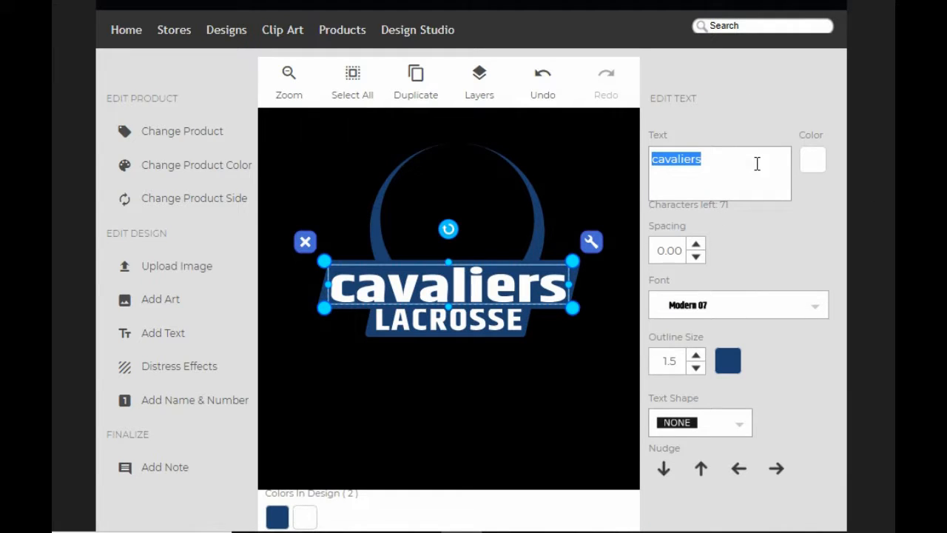
{"action": "type", "text": "L"}
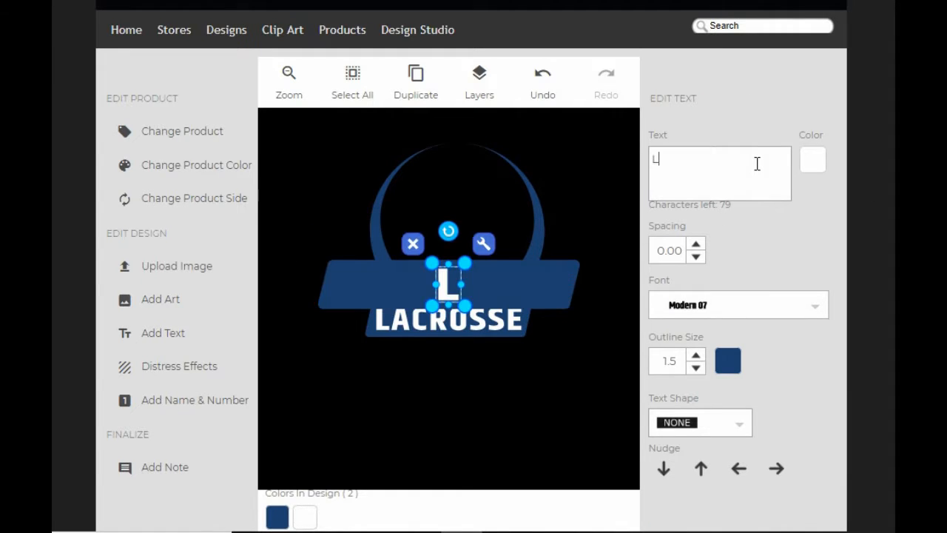
{"action": "type", "text": "ace"}
{"action": "key", "text": "BackSpace"}
{"action": "key", "text": "BackSpace"}
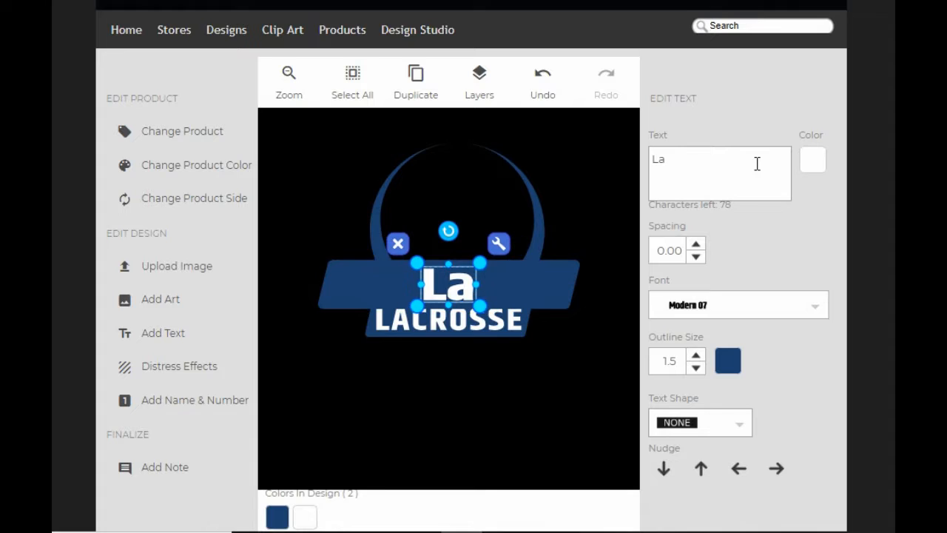
{"action": "type", "text": "Center"}
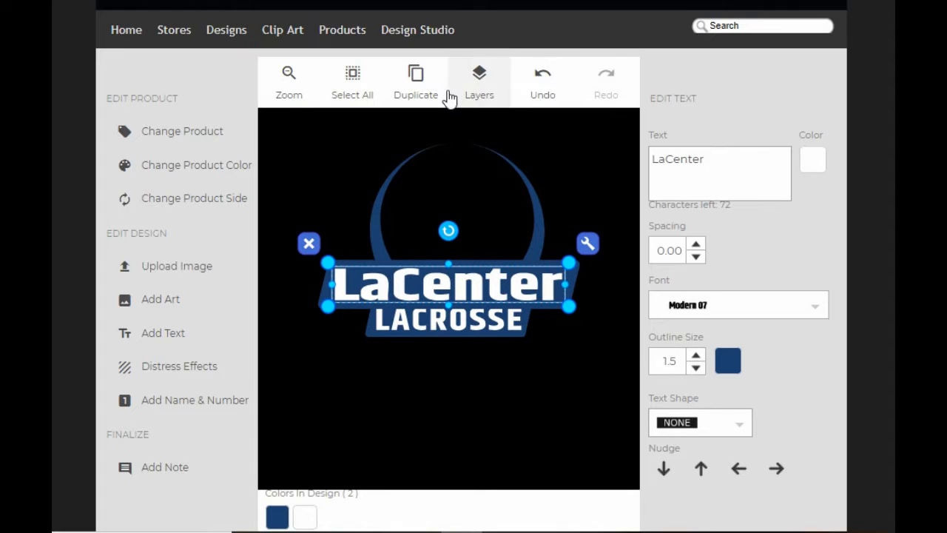
{"action": "left_click", "coordinate": [415, 78]}
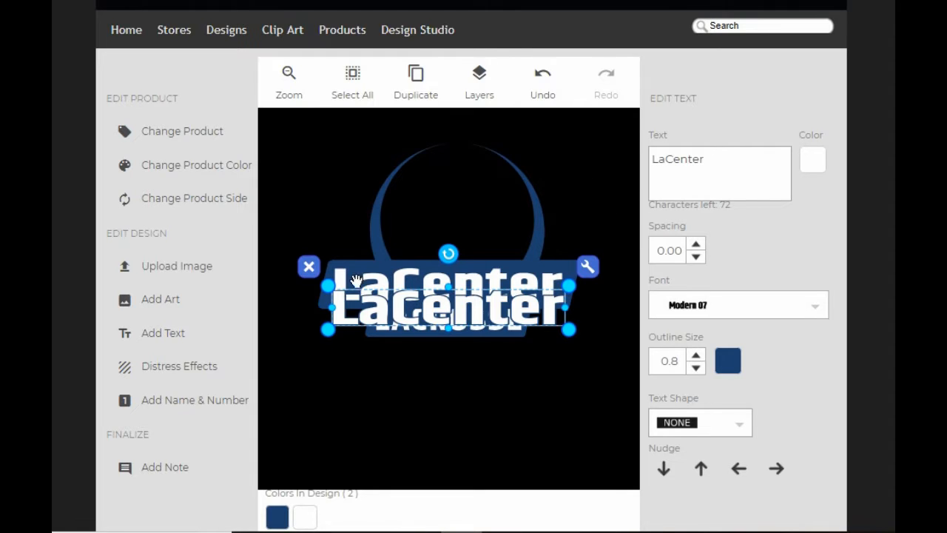
Step: Replace the "LACROSSE" text on the lower banner with "Basketball"
{"action": "left_click", "coordinate": [482, 83]}
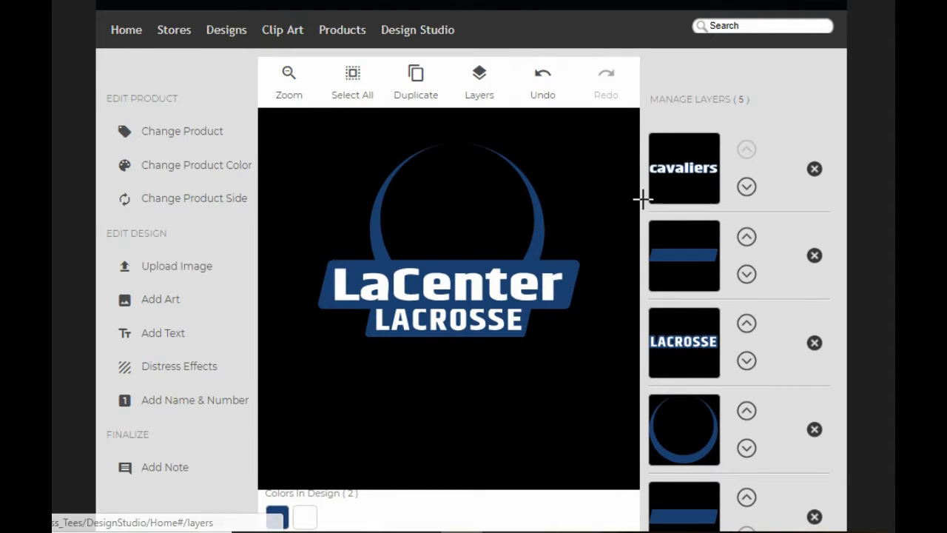
{"action": "left_click", "coordinate": [702, 359]}
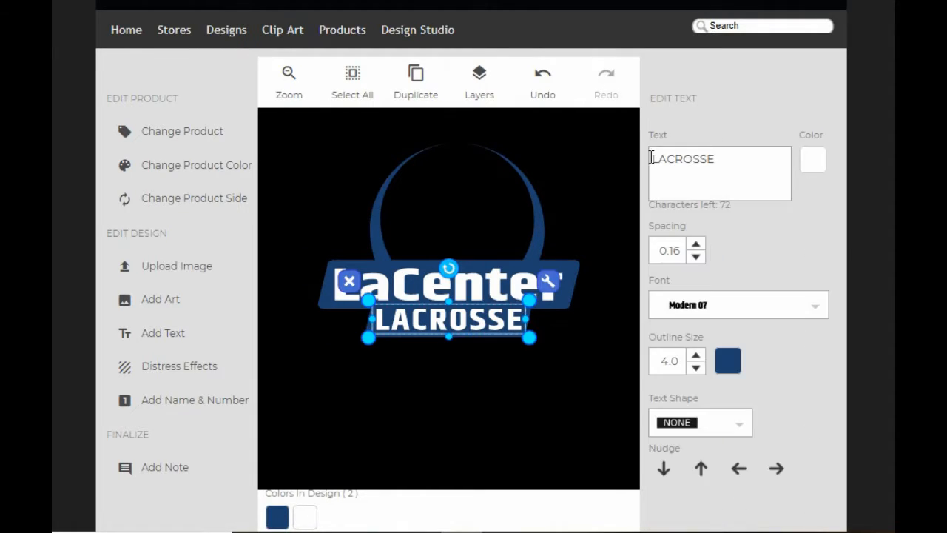
{"action": "double_click", "coordinate": [758, 168]}
{"action": "type", "text": "Ba"}
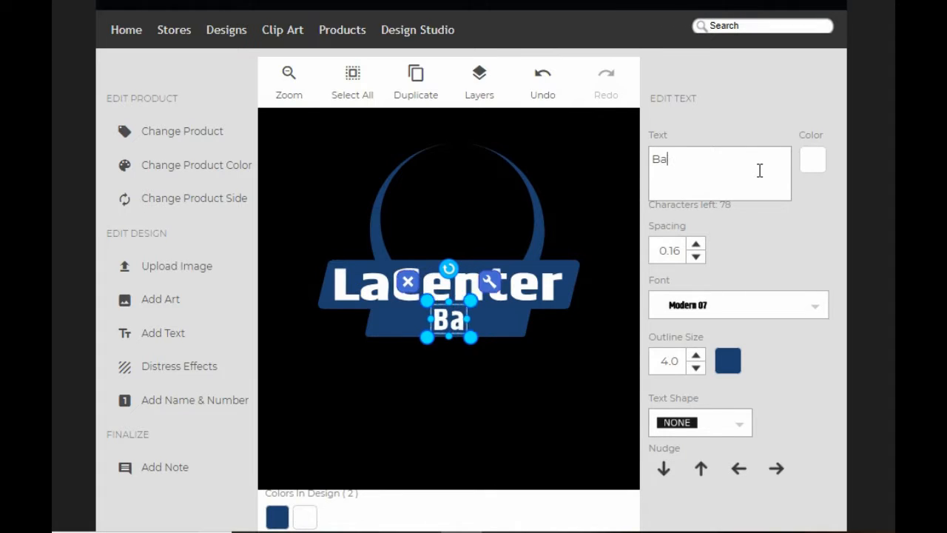
{"action": "type", "text": "sketball"}
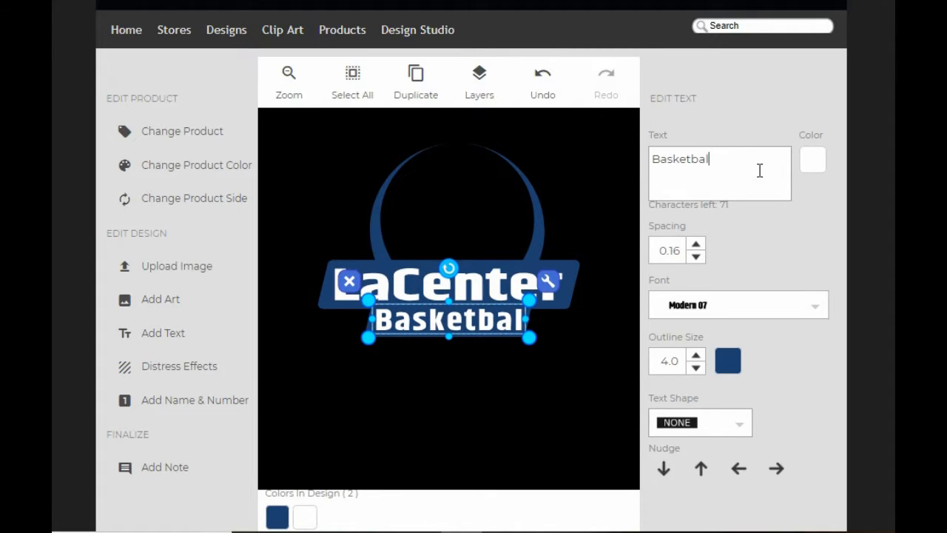
Step: Add the blue wildcat head with white outline from the School Clip Art category to the LaCenter Basketball design
{"action": "left_click", "coordinate": [441, 441]}
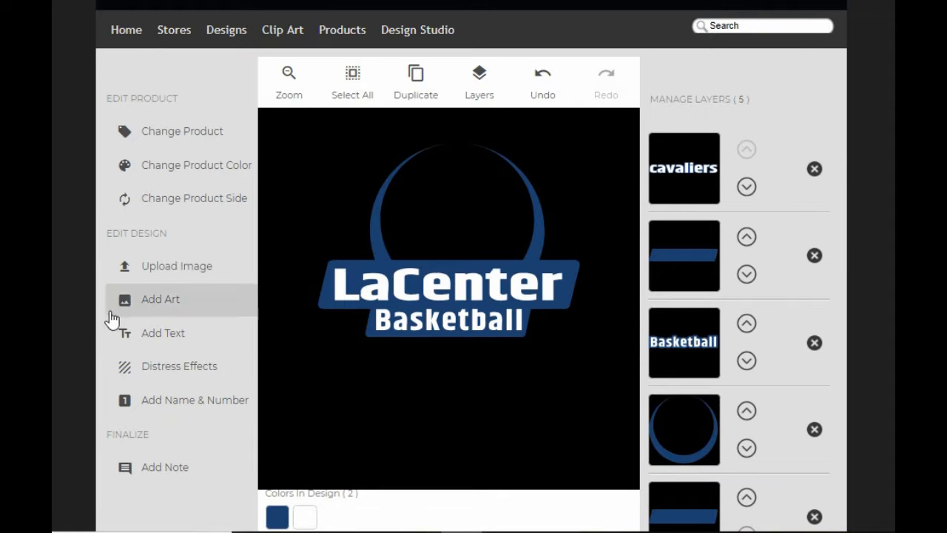
{"action": "left_click", "coordinate": [180, 301]}
{"action": "left_click", "coordinate": [317, 353]}
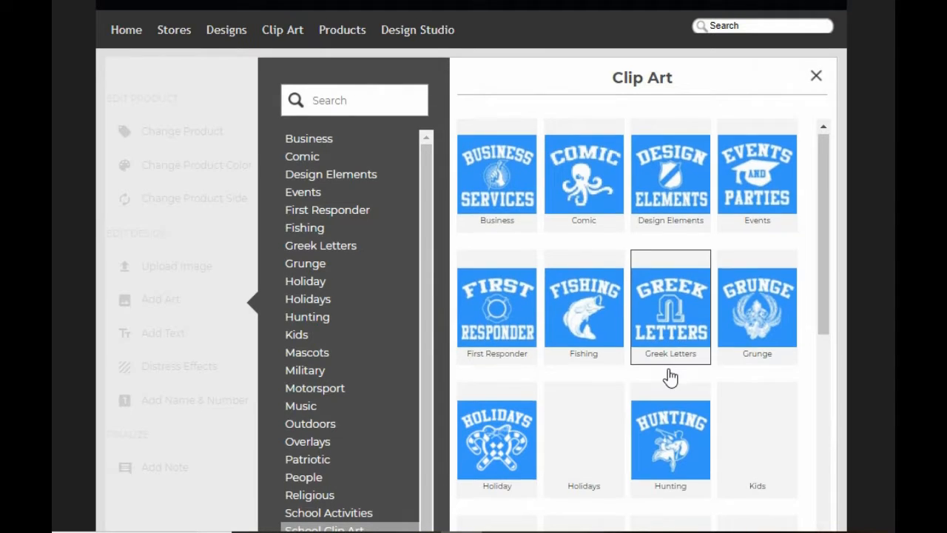
{"action": "scroll", "coordinate": [670, 378], "scroll_direction": "down", "scroll_amount": 3}
{"action": "scroll", "coordinate": [675, 414], "scroll_direction": "down", "scroll_amount": 2}
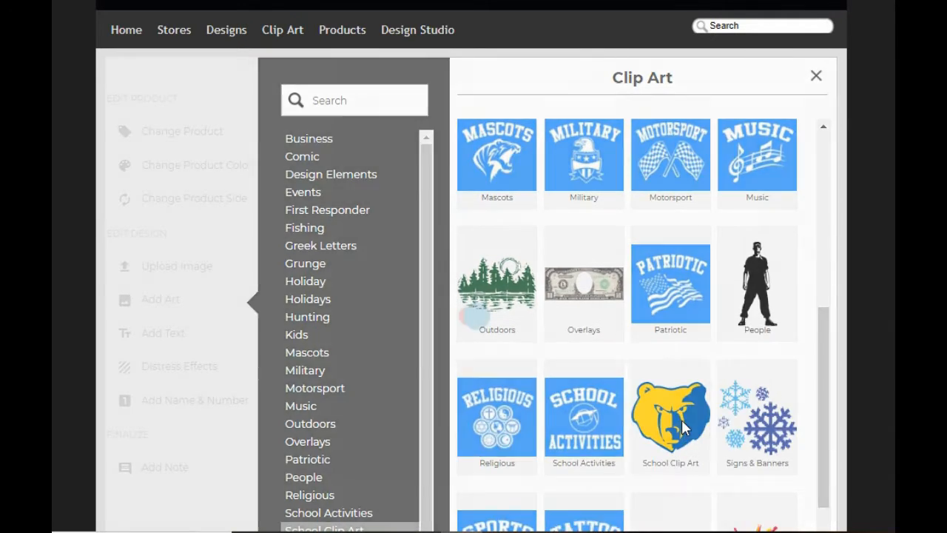
{"action": "left_click", "coordinate": [682, 422]}
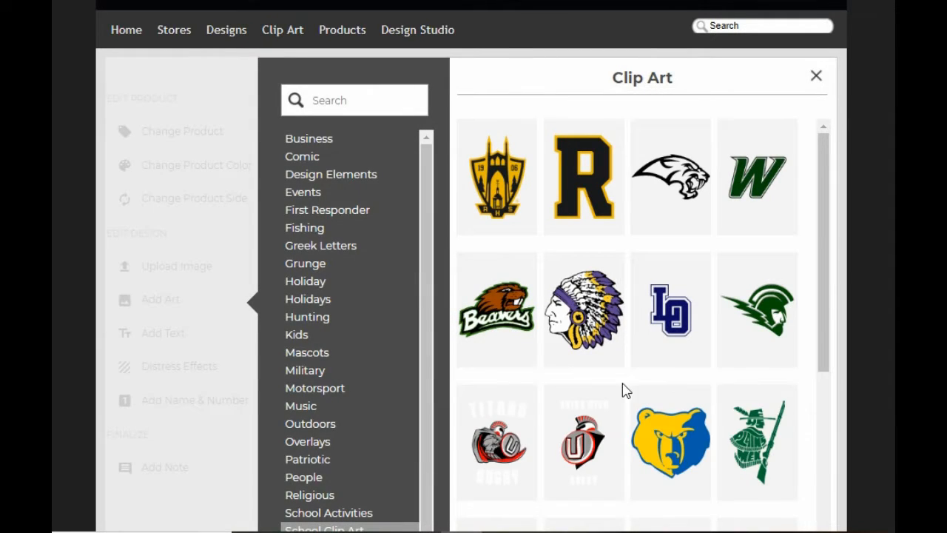
{"action": "scroll", "coordinate": [585, 429], "scroll_direction": "down", "scroll_amount": 4}
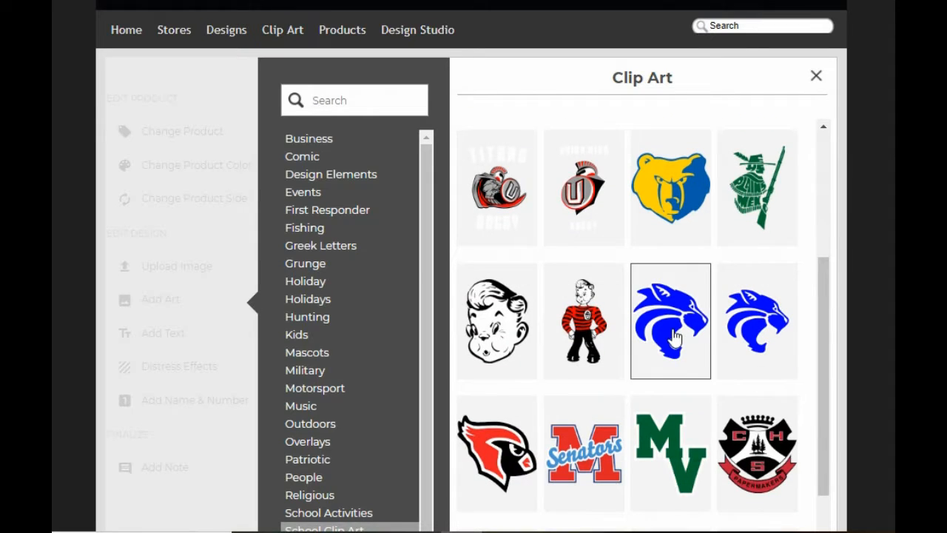
{"action": "left_click", "coordinate": [671, 325]}
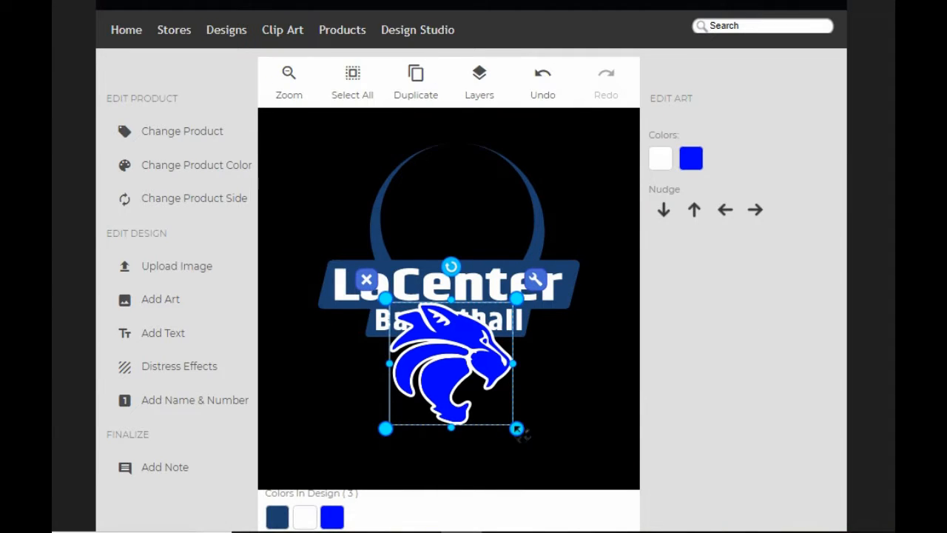
Step: Resize the wildcat head and place it inside the ring above the LaCenter text
{"action": "left_click_drag", "start_coordinate": [517, 429], "coordinate": [501, 410]}
{"action": "left_click_drag", "start_coordinate": [451, 370], "coordinate": [450, 231]}
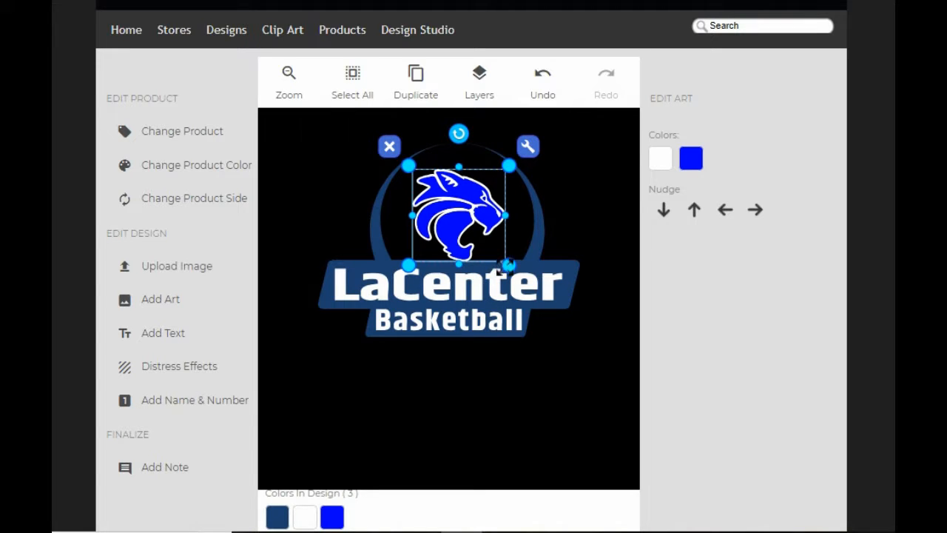
{"action": "left_click_drag", "start_coordinate": [510, 264], "coordinate": [521, 276]}
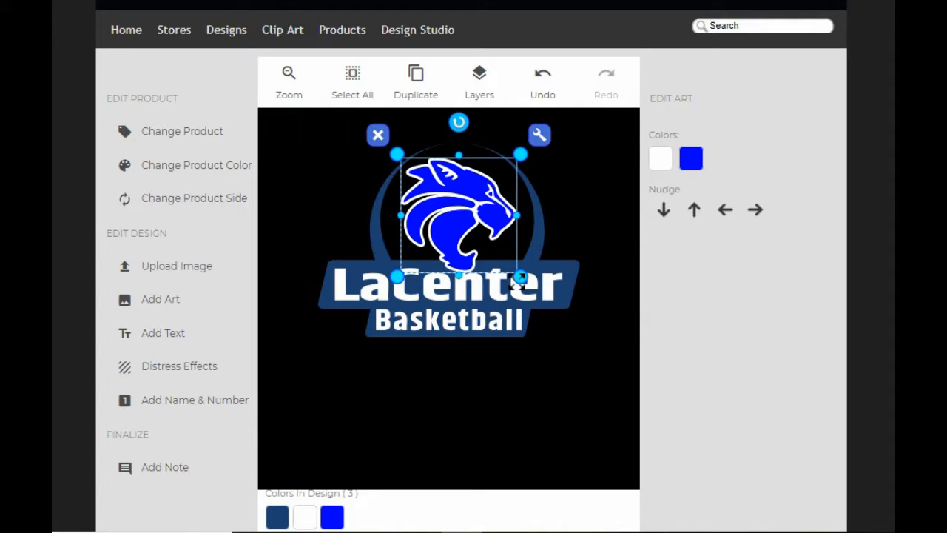
{"action": "left_click_drag", "start_coordinate": [459, 228], "coordinate": [460, 225]}
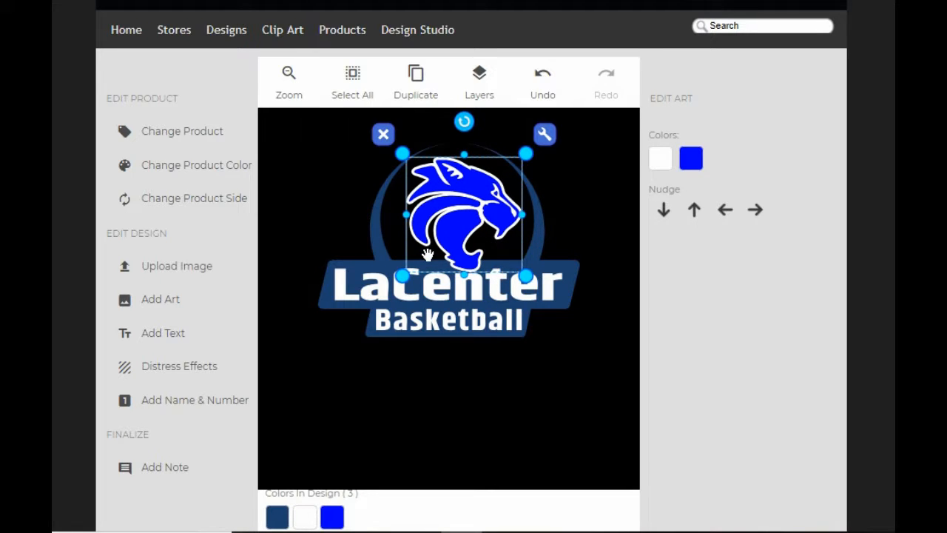
Step: Replace the design's navy color with the wildcat's bright blue
{"action": "left_click", "coordinate": [467, 404]}
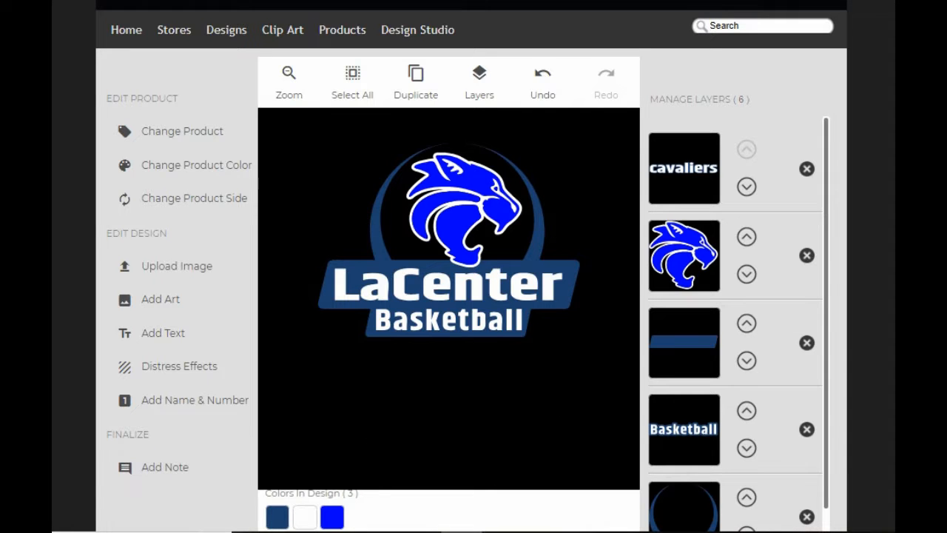
{"action": "left_click", "coordinate": [277, 516]}
{"action": "left_click", "coordinate": [346, 147]}
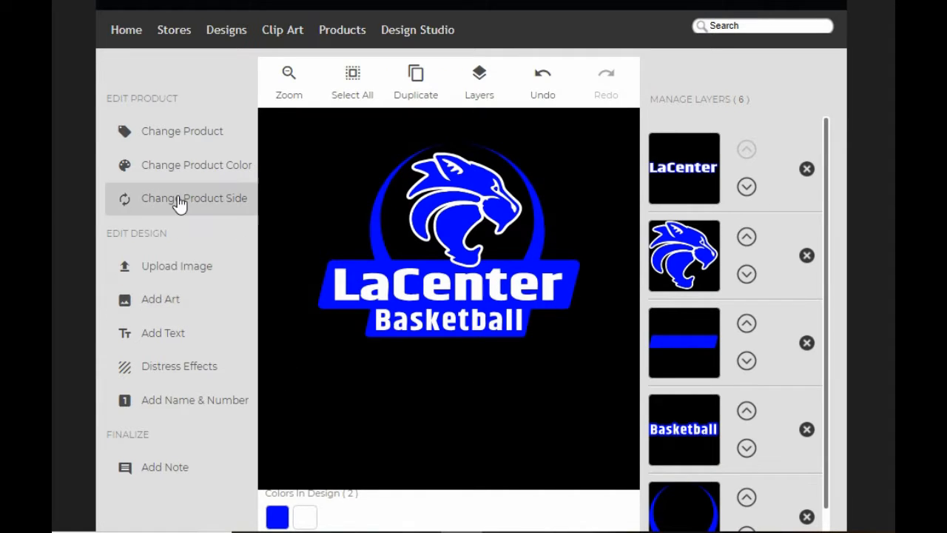
Step: Change the hoodie color to Charcoal and check the design both close up and on the full product
{"action": "left_click", "coordinate": [196, 183]}
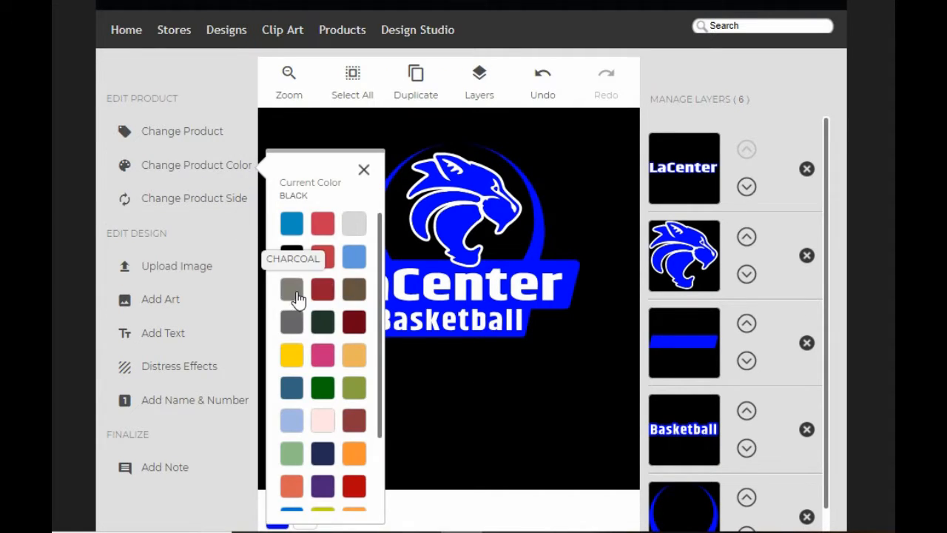
{"action": "left_click", "coordinate": [293, 326]}
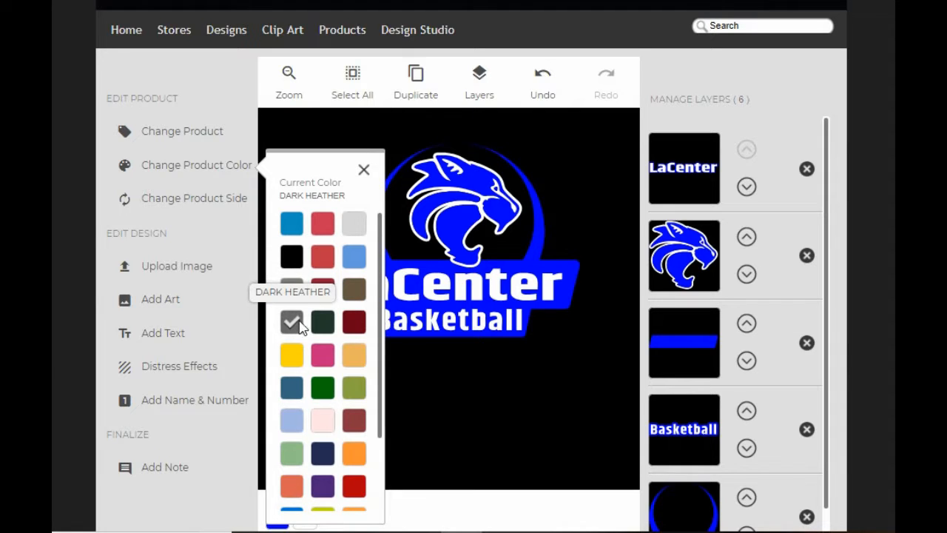
{"action": "left_click", "coordinate": [293, 290]}
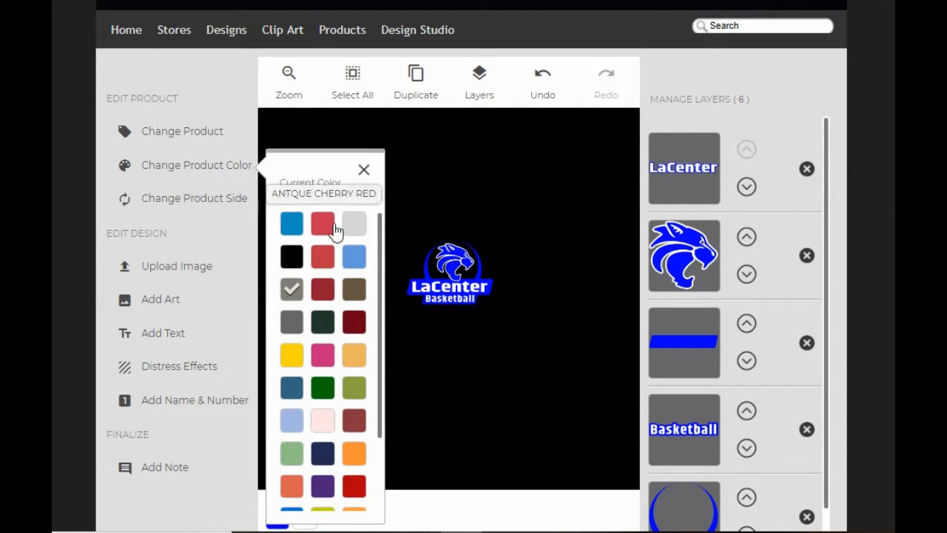
{"action": "left_click", "coordinate": [362, 171]}
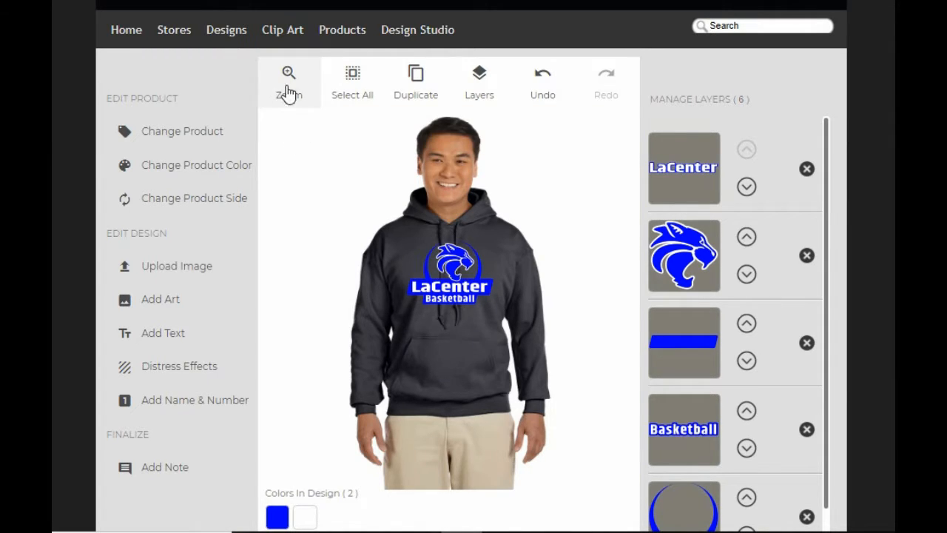
{"action": "left_click", "coordinate": [288, 85]}
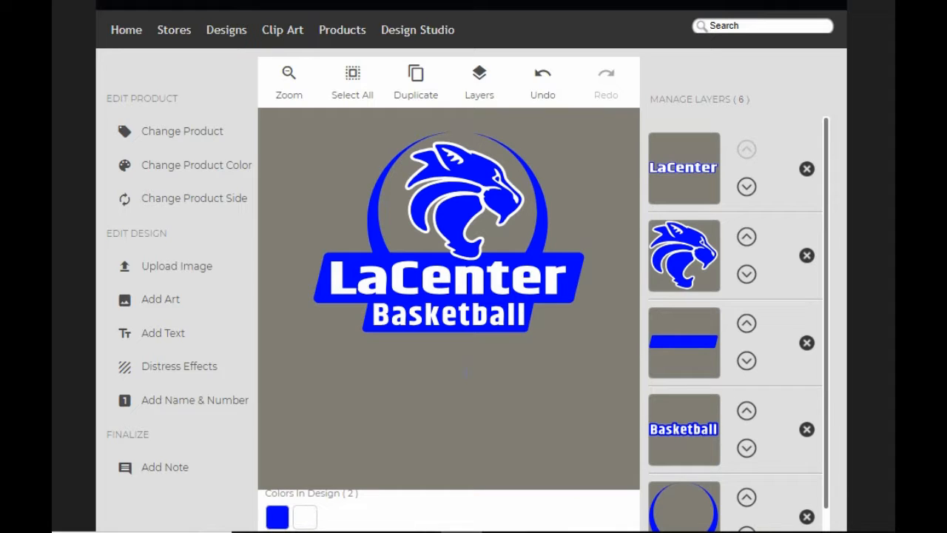
{"action": "left_click", "coordinate": [289, 77]}
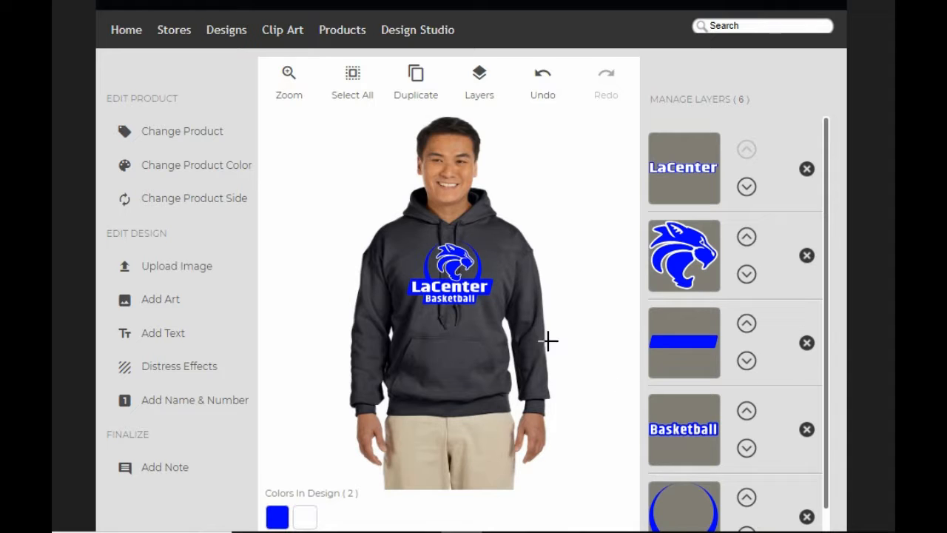
Step: Name the custom design "Lacenter Basketball" and save it
{"action": "scroll", "coordinate": [600, 326], "scroll_direction": "down", "scroll_amount": 2}
{"action": "left_click", "coordinate": [309, 386]}
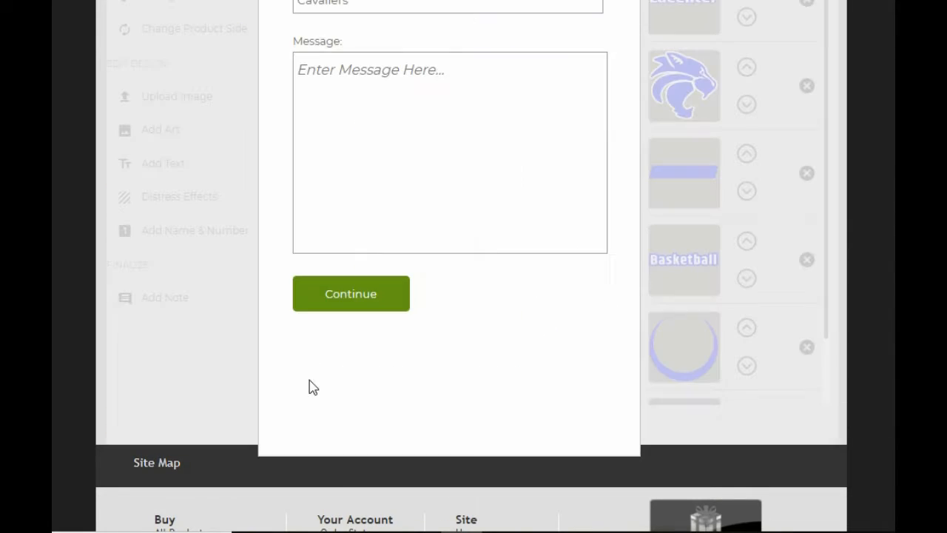
{"action": "scroll", "coordinate": [488, 193], "scroll_direction": "up", "scroll_amount": 1}
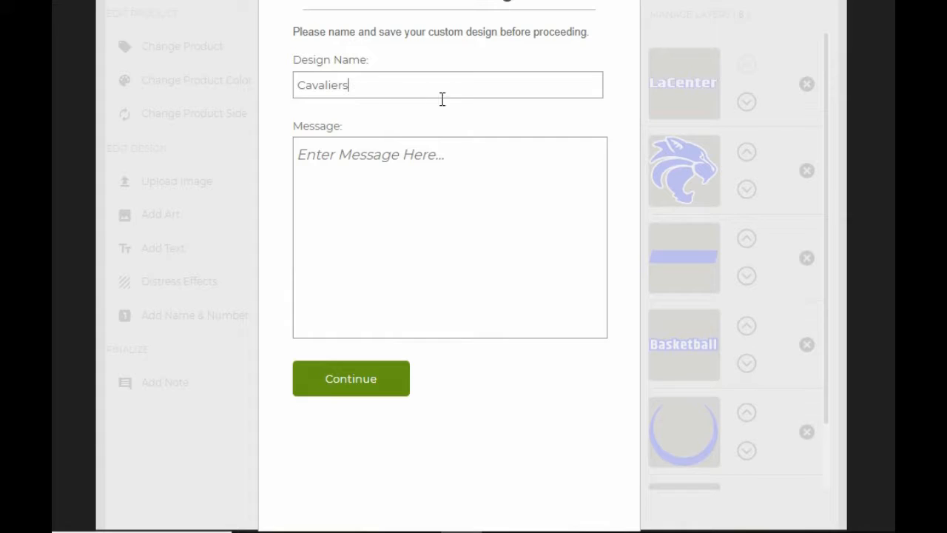
{"action": "left_click_drag", "start_coordinate": [441, 99], "coordinate": [148, 98]}
{"action": "type", "text": "Lacenter Basketball"}
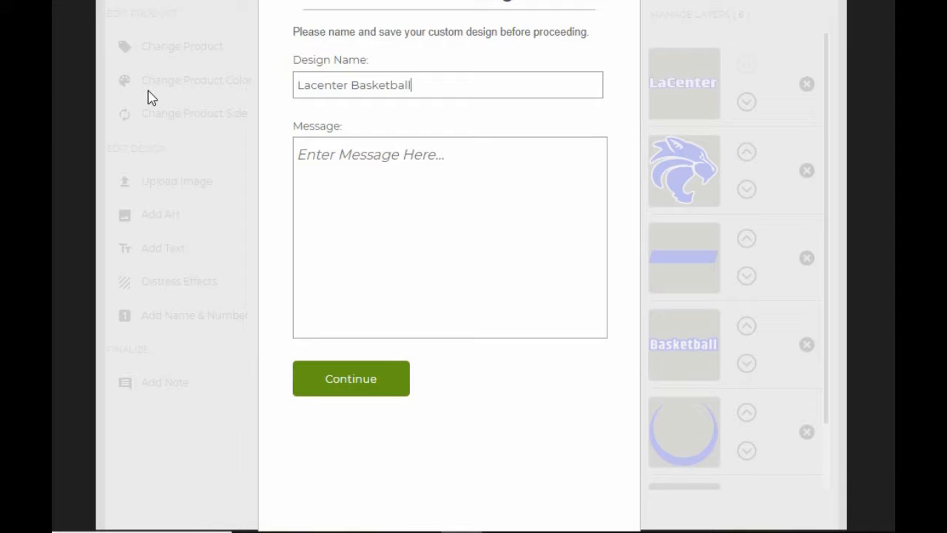
{"action": "type", "text": "C"}
{"action": "key", "text": "Return"}
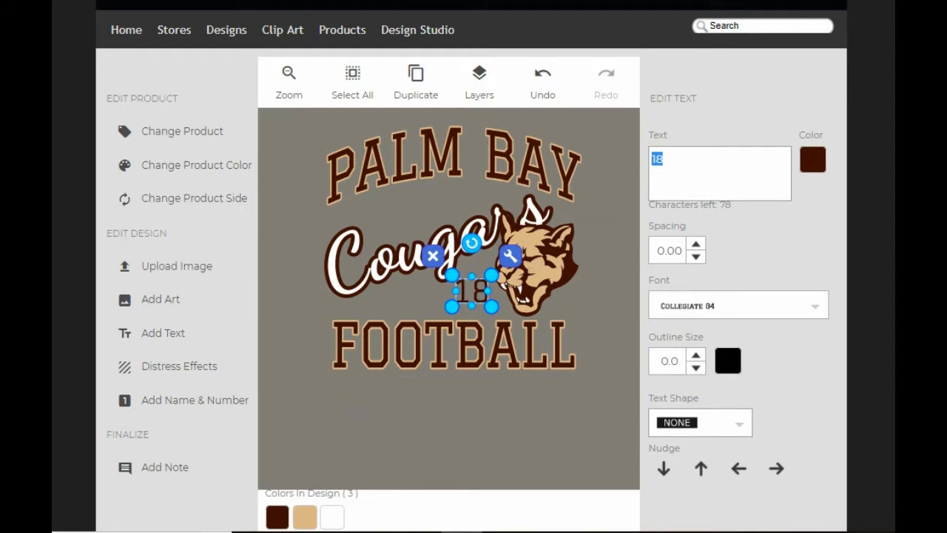
Step: Insert the Palm Bay Cougars Football design from the Mascots category of the design ideas
{"action": "left_click", "coordinate": [73, 194]}
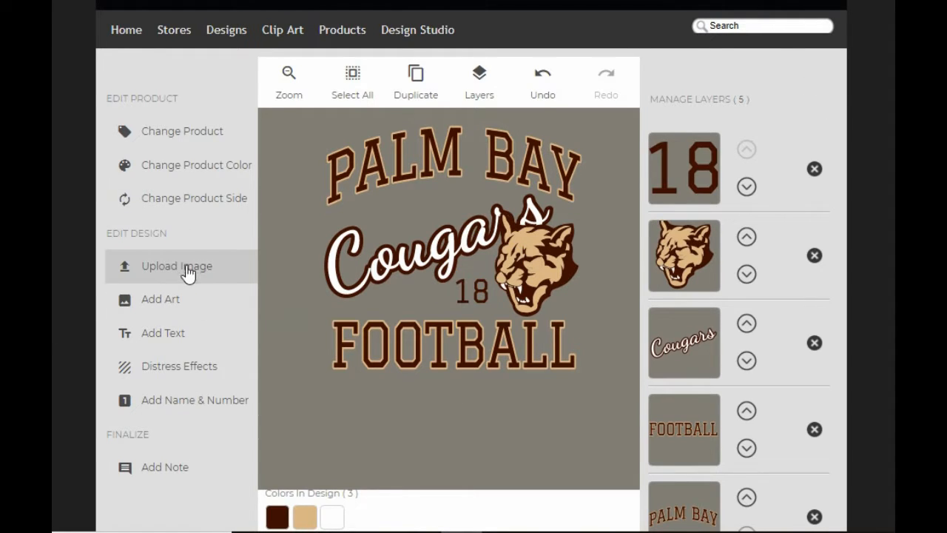
{"action": "left_click", "coordinate": [176, 300]}
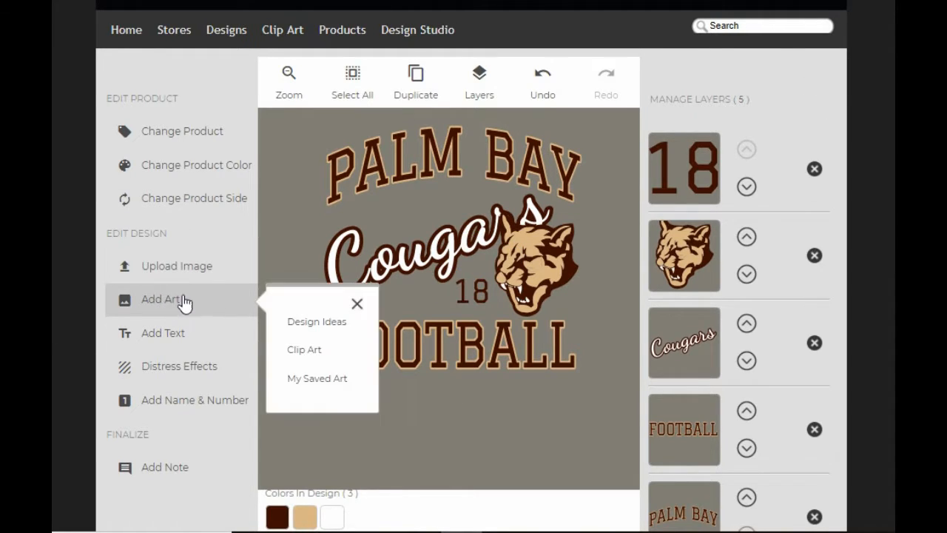
{"action": "left_click", "coordinate": [318, 323]}
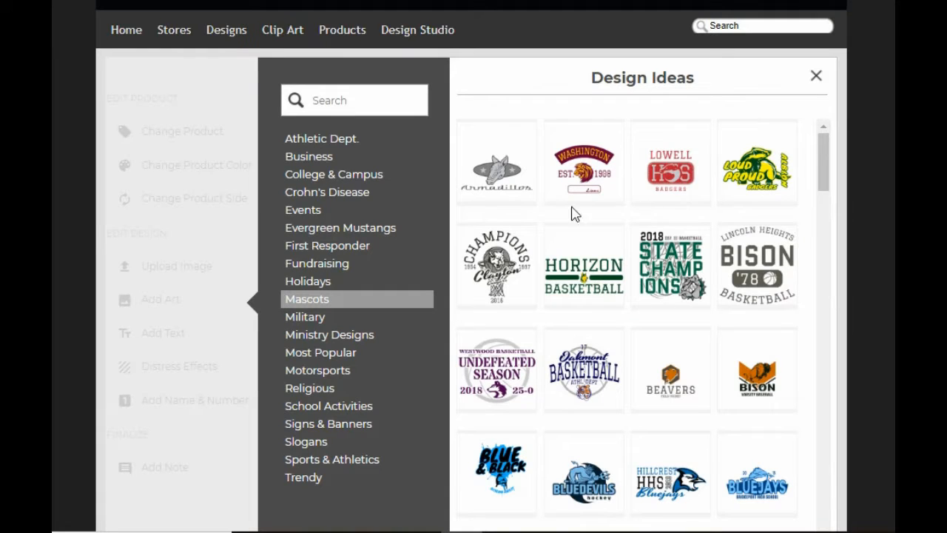
{"action": "scroll", "coordinate": [744, 264], "scroll_direction": "down", "scroll_amount": 15}
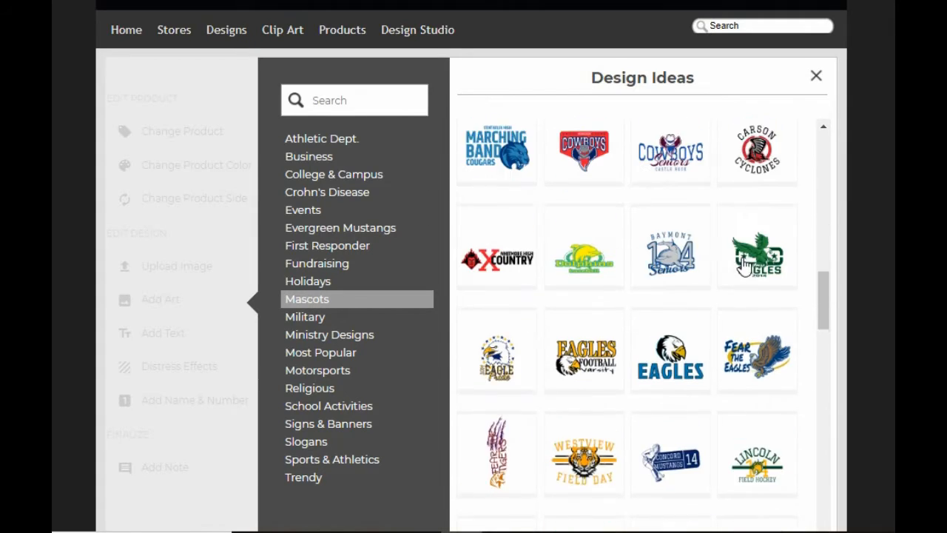
{"action": "scroll", "coordinate": [743, 268], "scroll_direction": "up", "scroll_amount": 10}
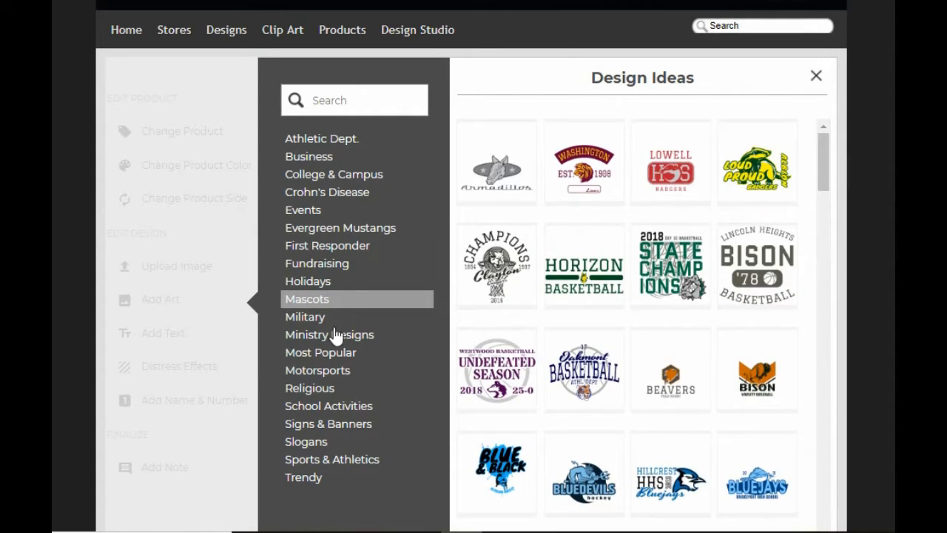
{"action": "scroll", "coordinate": [670, 259], "scroll_direction": "down", "scroll_amount": 8}
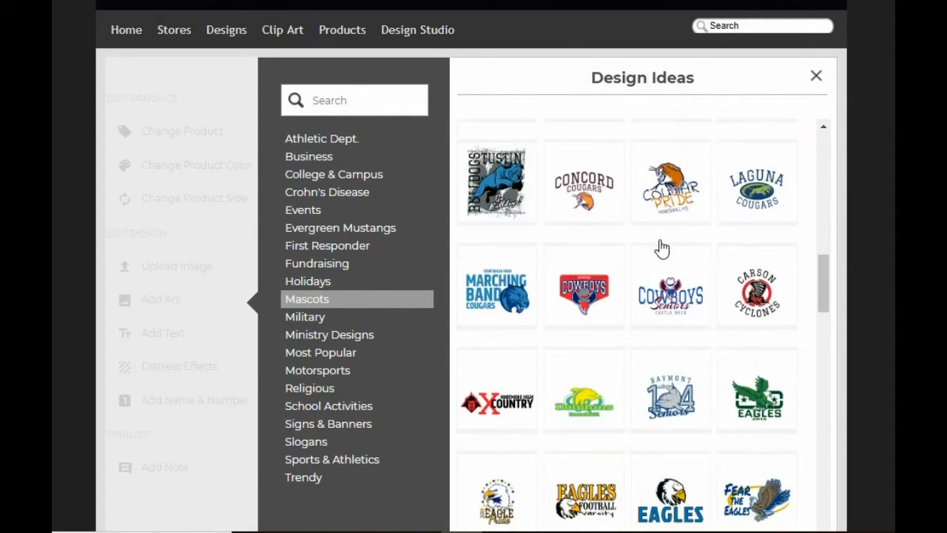
{"action": "scroll", "coordinate": [661, 247], "scroll_direction": "down", "scroll_amount": 6}
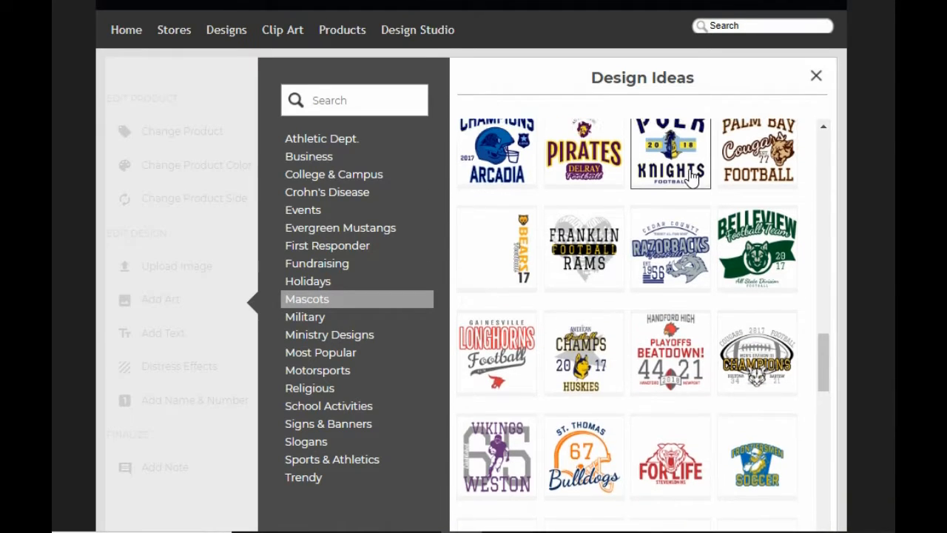
{"action": "scroll", "coordinate": [692, 178], "scroll_direction": "up", "scroll_amount": 1}
{"action": "left_click", "coordinate": [755, 222]}
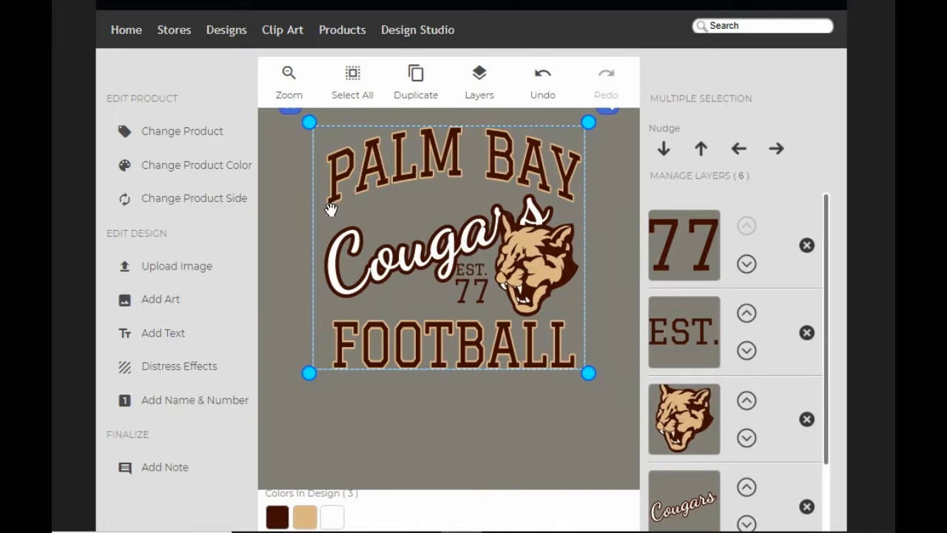
Step: Select the whole Palm Bay Cougars design, scale it down slightly and move it up onto the hoodie's chest
{"action": "left_click", "coordinate": [289, 80]}
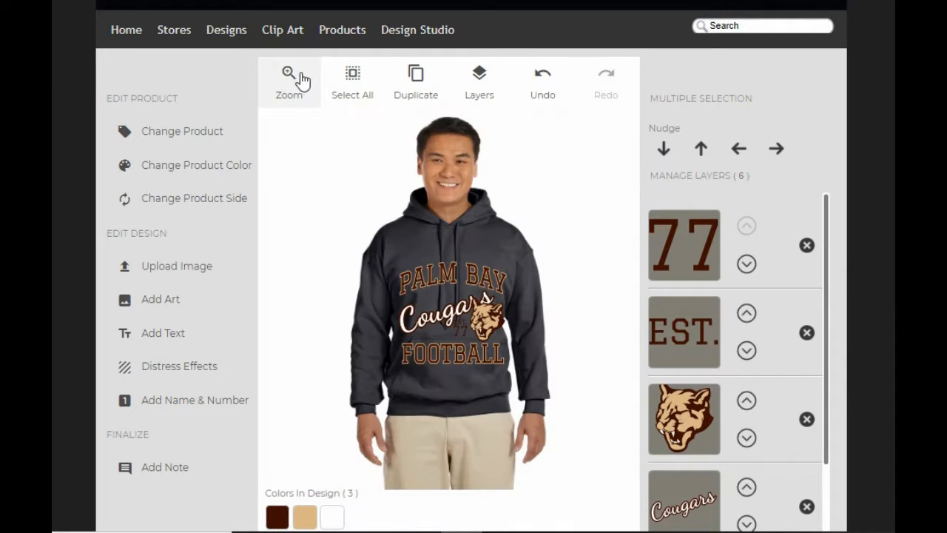
{"action": "left_click", "coordinate": [355, 100]}
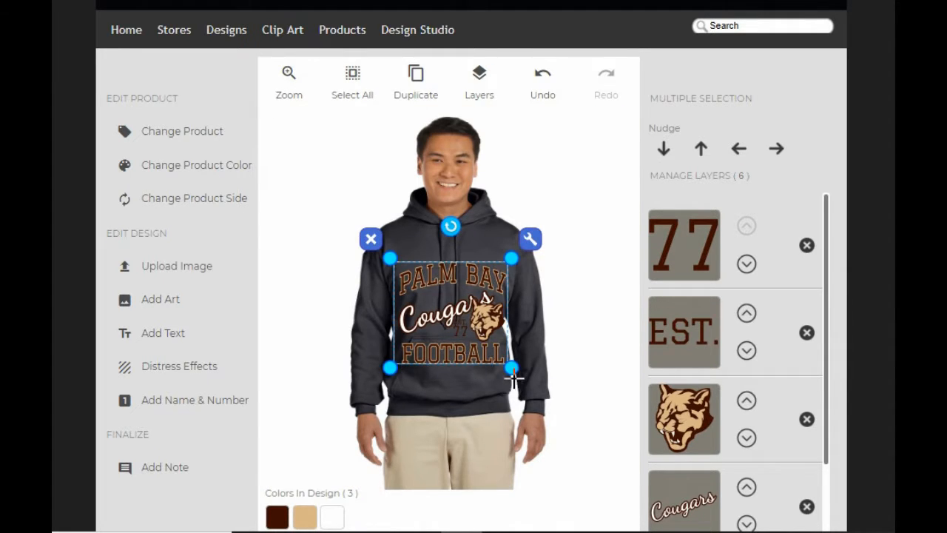
{"action": "left_click_drag", "start_coordinate": [510, 367], "coordinate": [503, 361]}
{"action": "left_click_drag", "start_coordinate": [459, 321], "coordinate": [459, 291]}
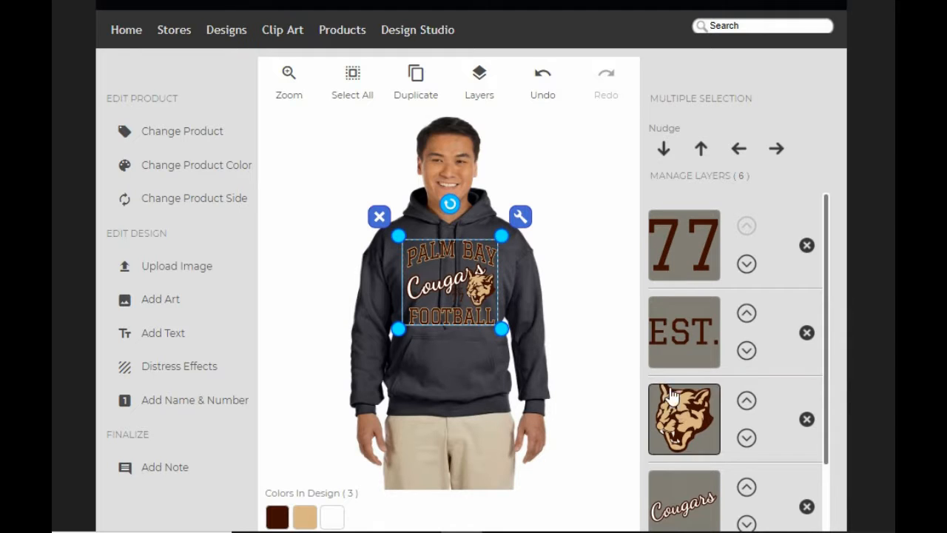
Step: Delete the "EST." text layer and change the number text from the template to 18
{"action": "left_click", "coordinate": [806, 333]}
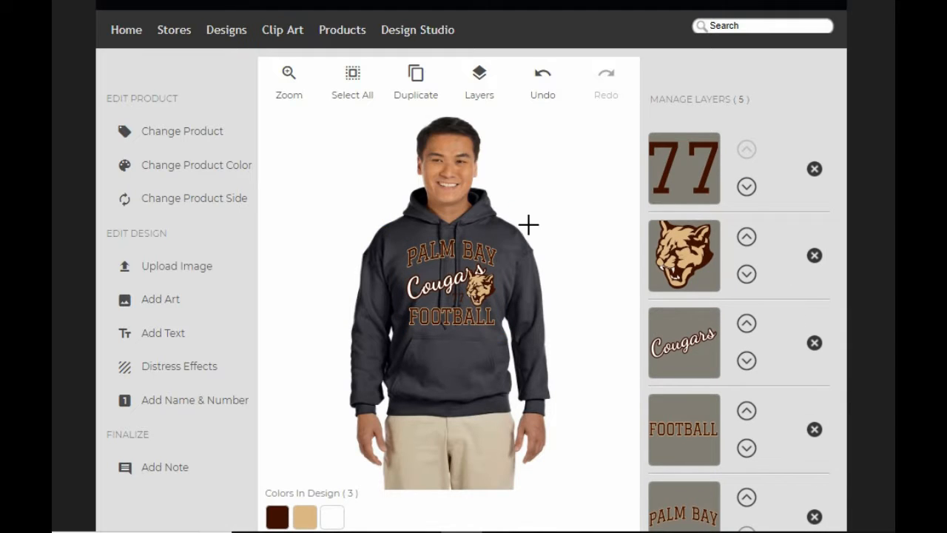
{"action": "left_click", "coordinate": [265, 78]}
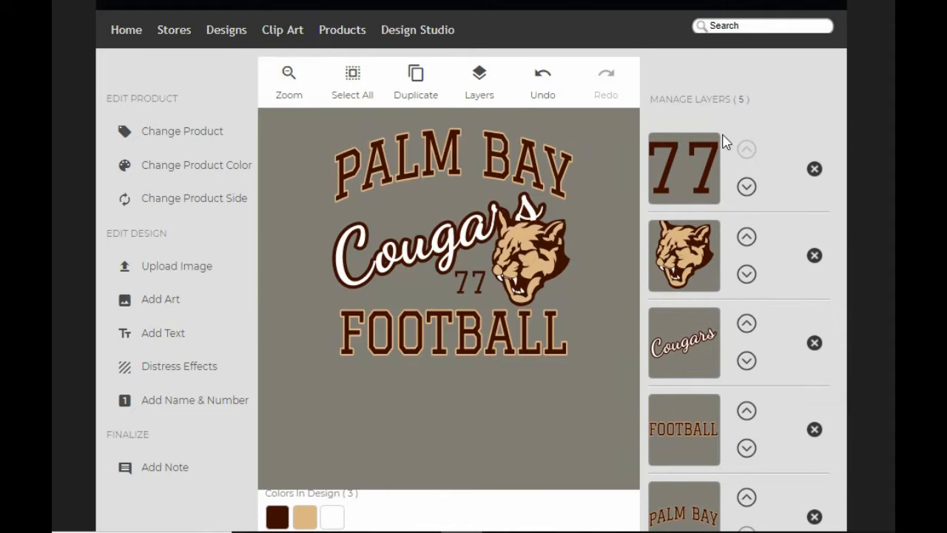
{"action": "left_click", "coordinate": [694, 186]}
{"action": "double_click", "coordinate": [700, 165]}
{"action": "type", "text": "18"}
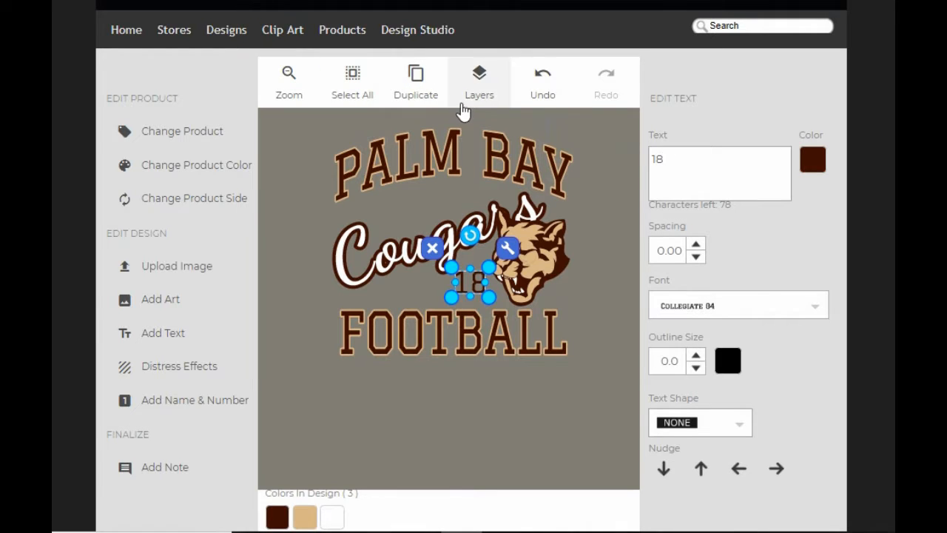
Step: Delete the cougar head layer and insert the blue wildcat head from the School Clip Art category
{"action": "left_click", "coordinate": [479, 85]}
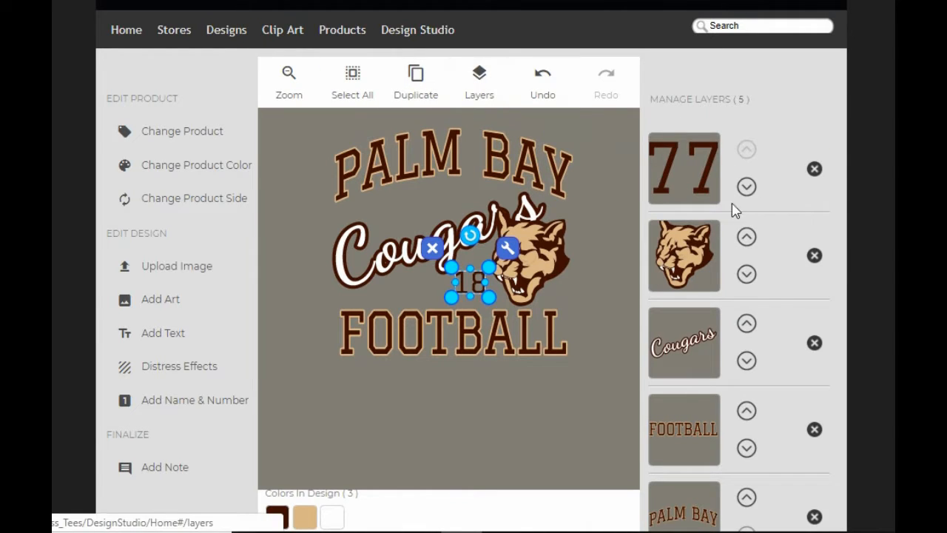
{"action": "left_click", "coordinate": [814, 256]}
{"action": "left_click", "coordinate": [173, 311]}
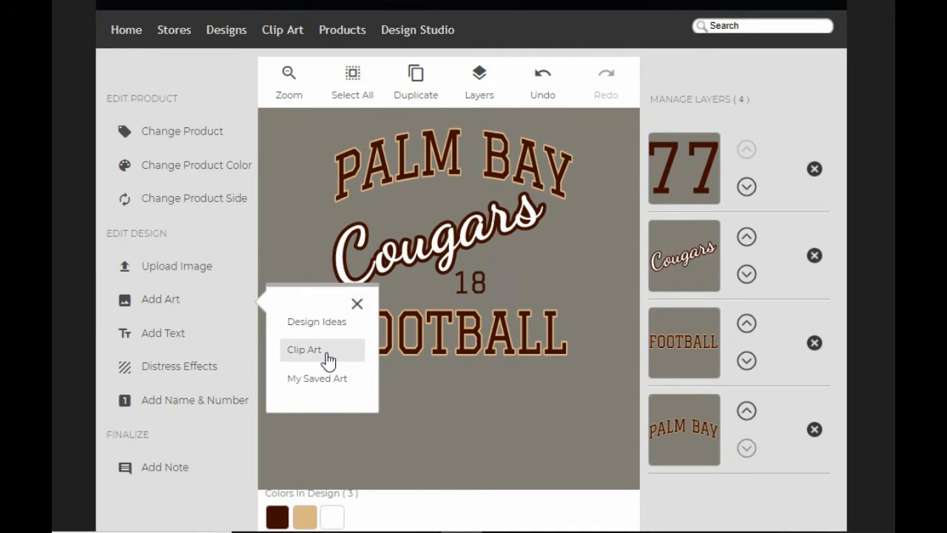
{"action": "left_click", "coordinate": [326, 352]}
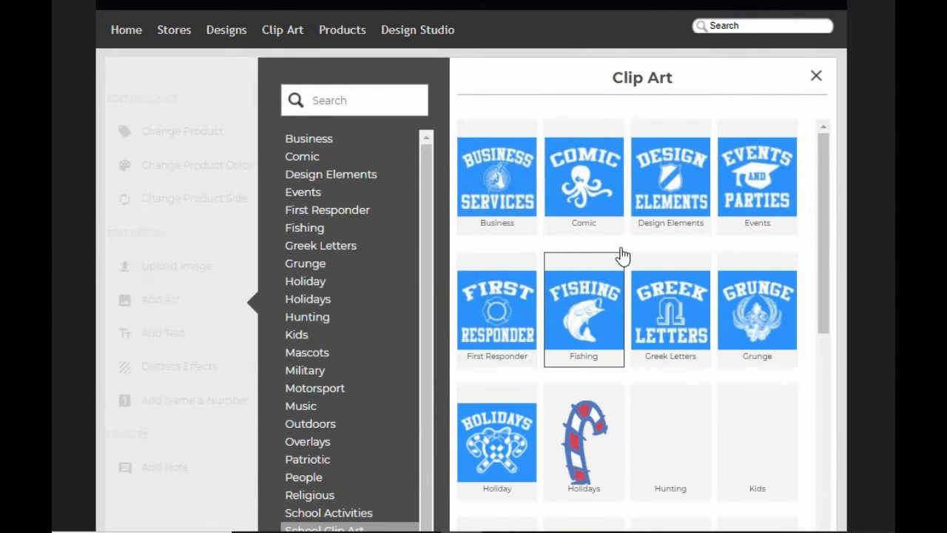
{"action": "scroll", "coordinate": [625, 259], "scroll_direction": "down", "scroll_amount": 7}
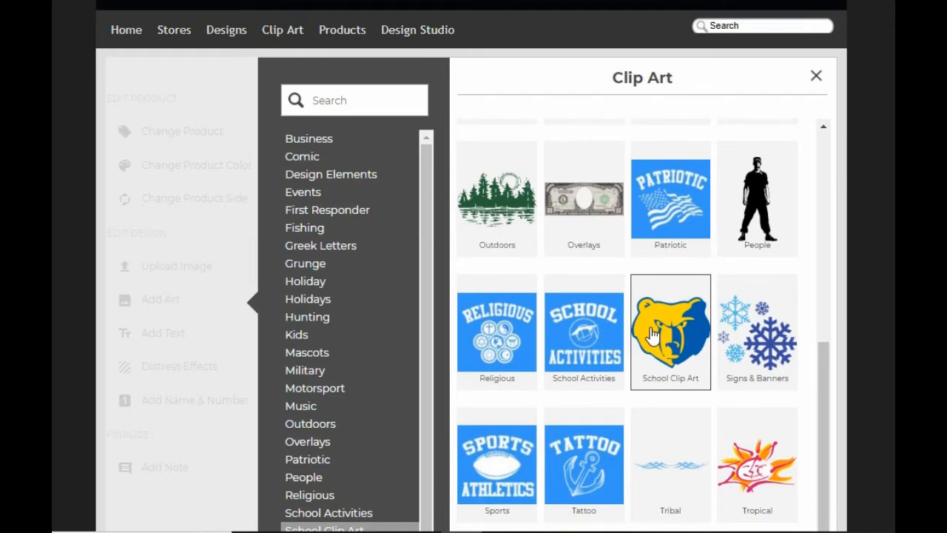
{"action": "left_click", "coordinate": [653, 334]}
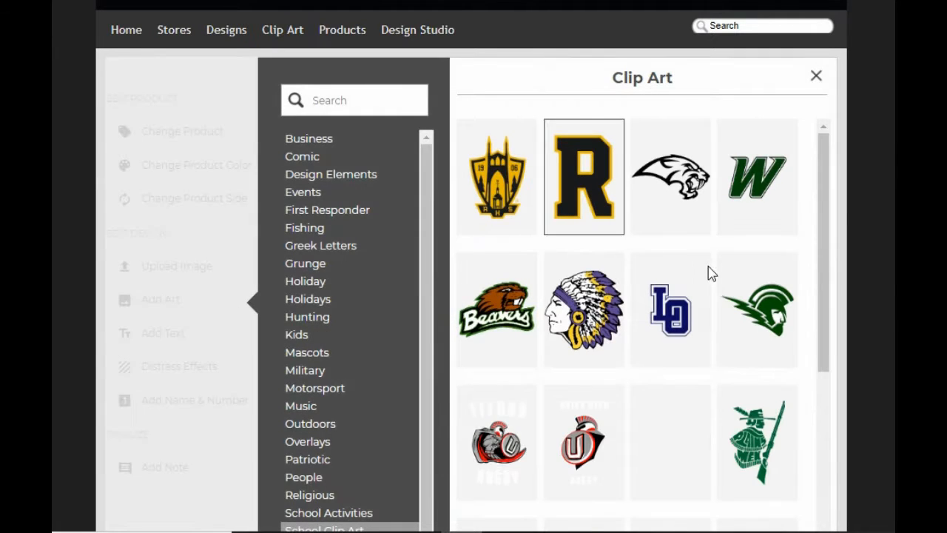
{"action": "scroll", "coordinate": [678, 387], "scroll_direction": "down", "scroll_amount": 2}
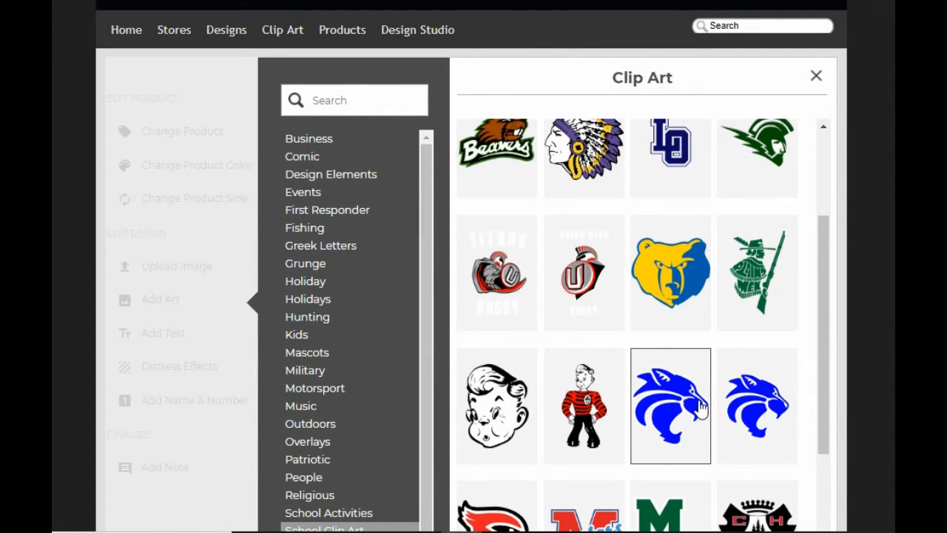
{"action": "left_click", "coordinate": [700, 407]}
Step: Scale the wildcat head down slightly and move it beside the number 18, above the end of the FOOTBALL text
{"action": "left_click_drag", "start_coordinate": [516, 389], "coordinate": [496, 368]}
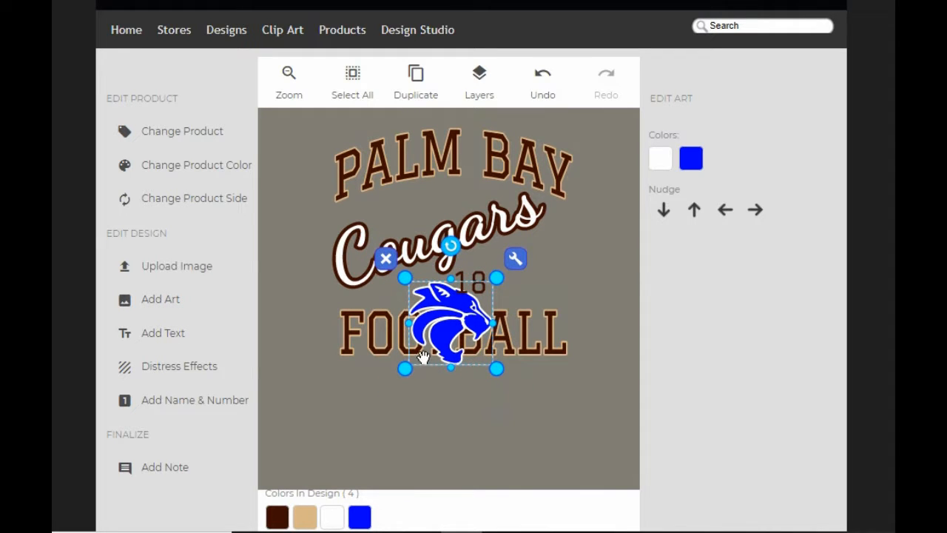
{"action": "left_click_drag", "start_coordinate": [439, 333], "coordinate": [519, 293]}
{"action": "left_click_drag", "start_coordinate": [575, 327], "coordinate": [572, 324]}
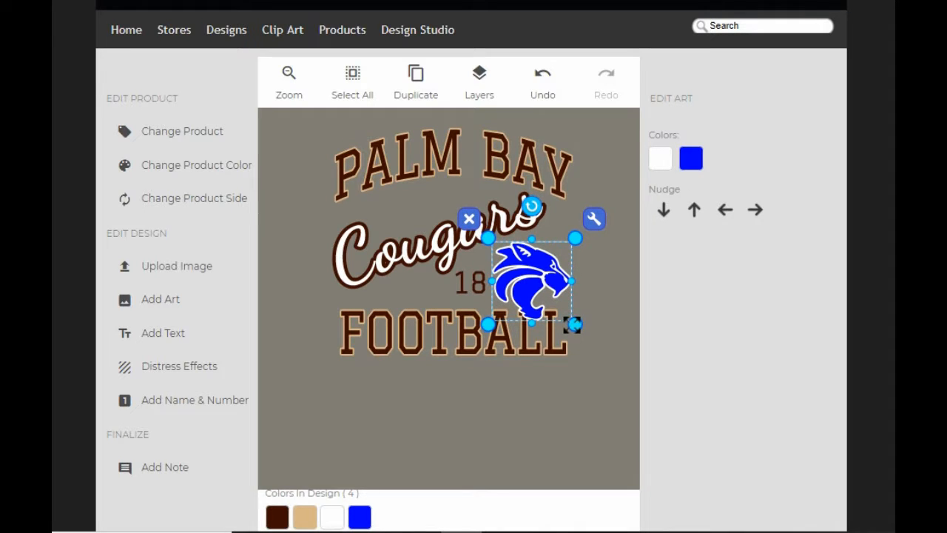
{"action": "left_click_drag", "start_coordinate": [527, 276], "coordinate": [527, 272]}
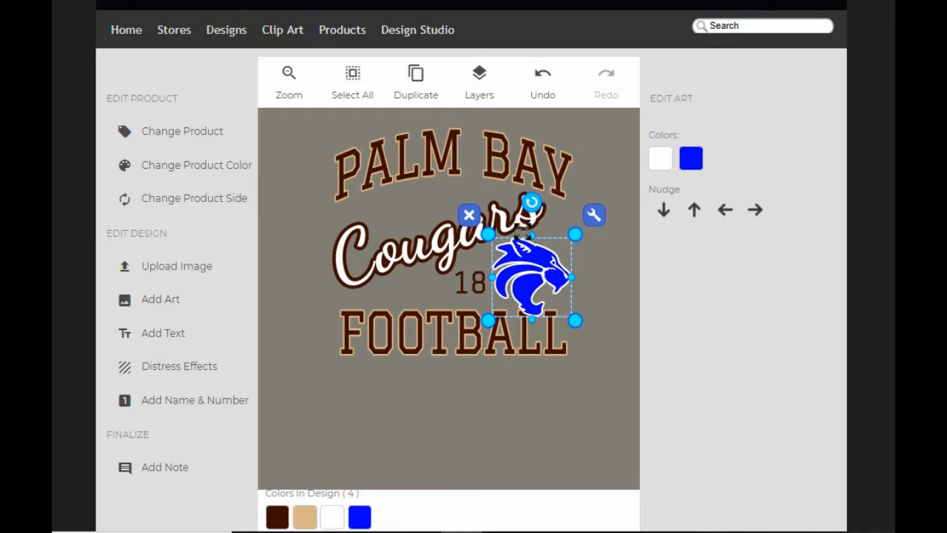
Step: Change the "Cougars" script text to "Wildcats"
{"action": "left_click", "coordinate": [479, 81]}
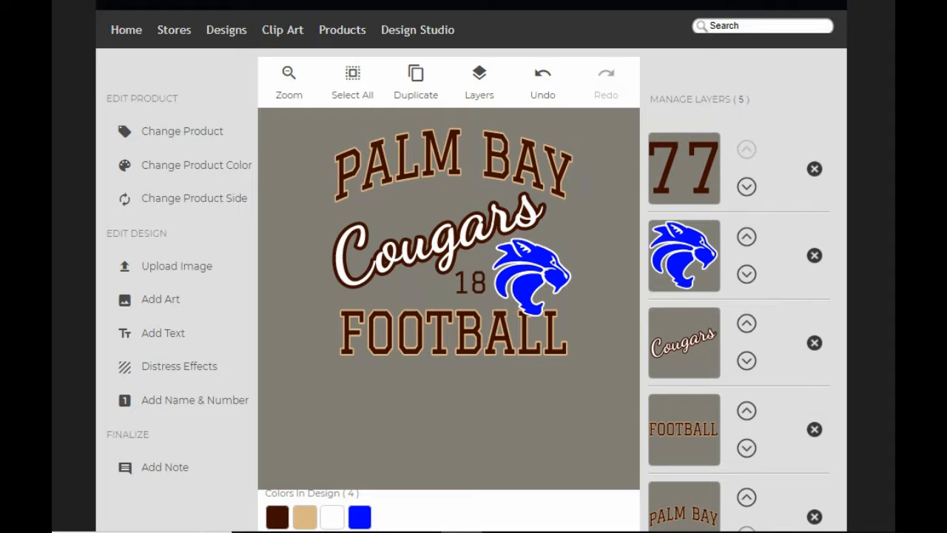
{"action": "left_click", "coordinate": [698, 346]}
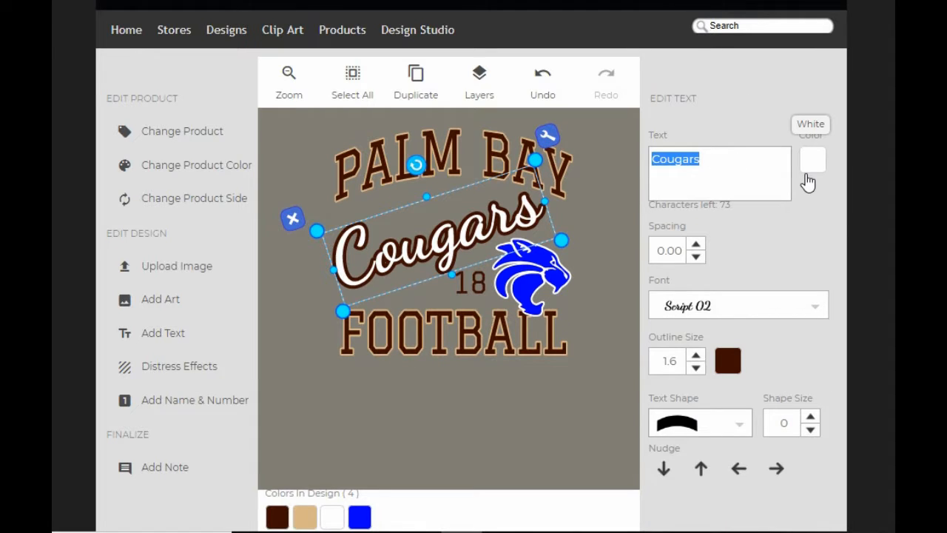
{"action": "type", "text": "Wildcats"}
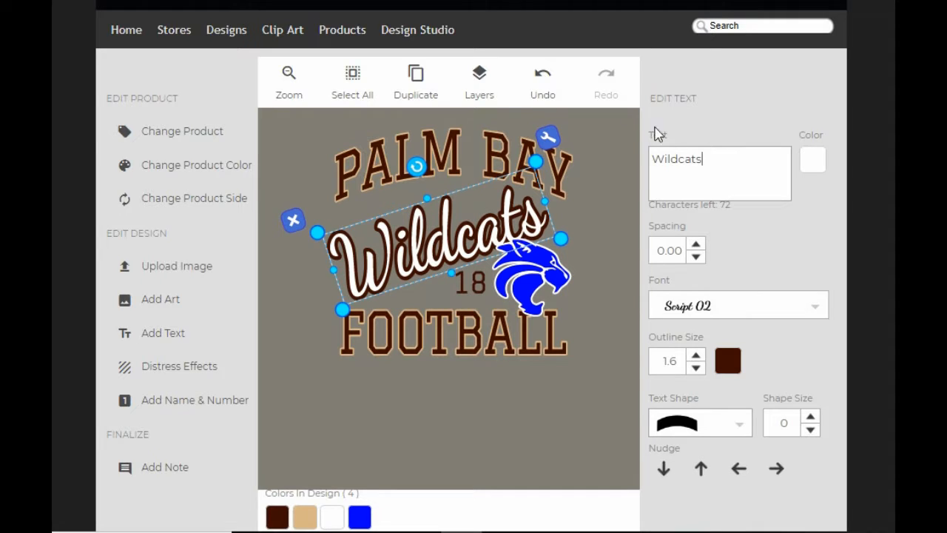
Step: Change the "FOOTBALL" text layer to "BASKETBALL"
{"action": "left_click", "coordinate": [489, 94]}
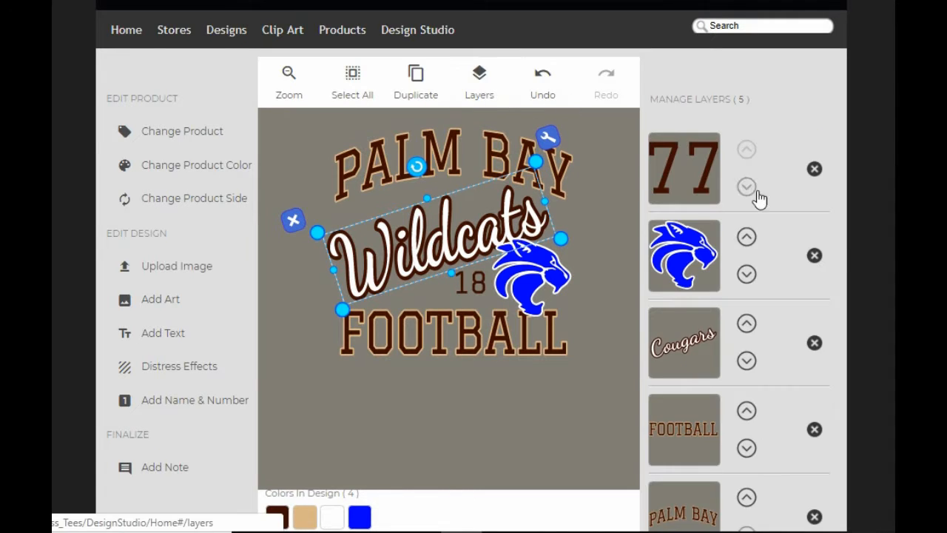
{"action": "left_click", "coordinate": [670, 429]}
{"action": "double_click", "coordinate": [729, 159]}
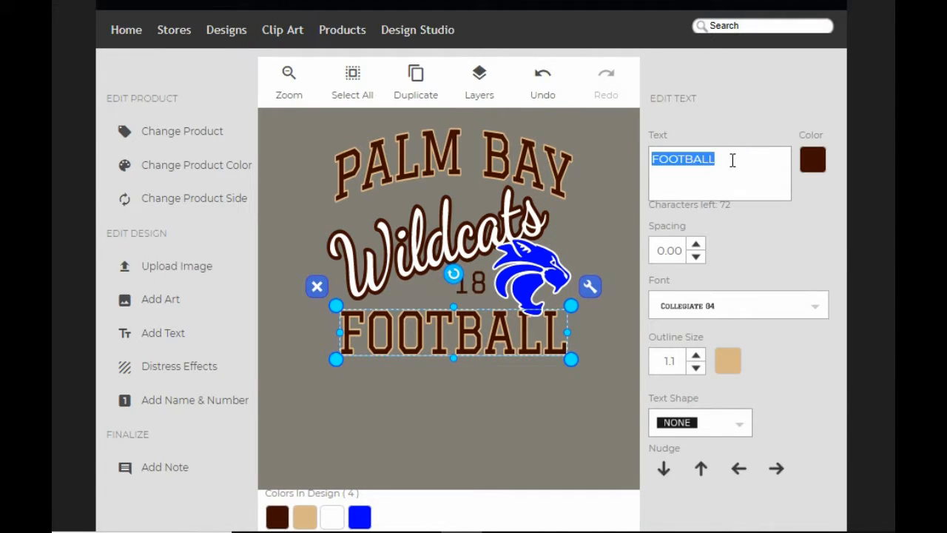
{"action": "type", "text": "BASKE"}
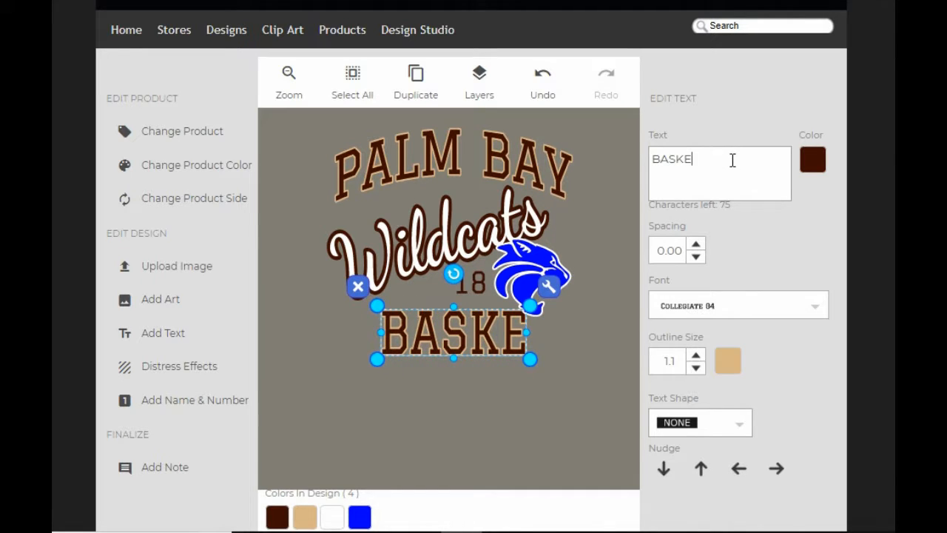
{"action": "type", "text": "TBALL"}
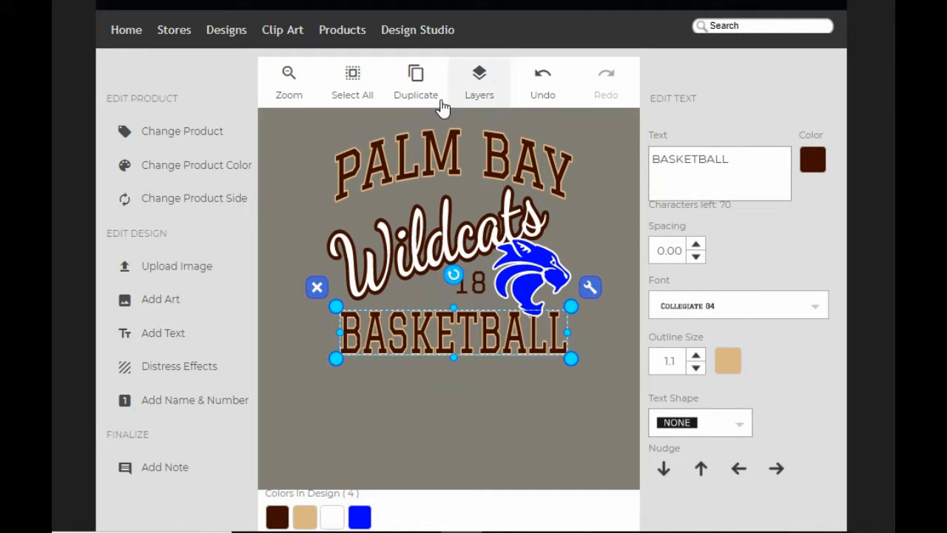
Step: Change the arched "PALM BAY" text layer to "La Center"
{"action": "left_click", "coordinate": [475, 92]}
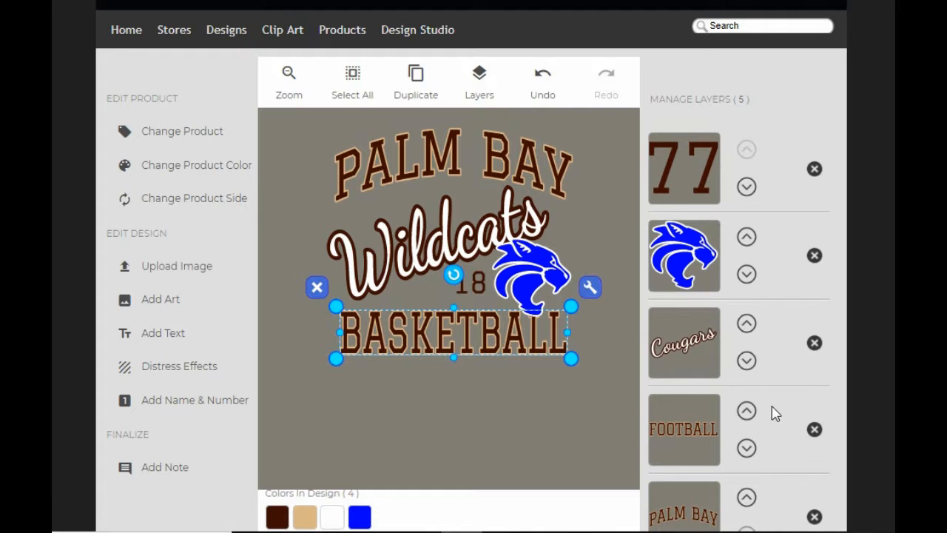
{"action": "scroll", "coordinate": [774, 414], "scroll_direction": "down", "scroll_amount": 2}
{"action": "left_click", "coordinate": [675, 436]}
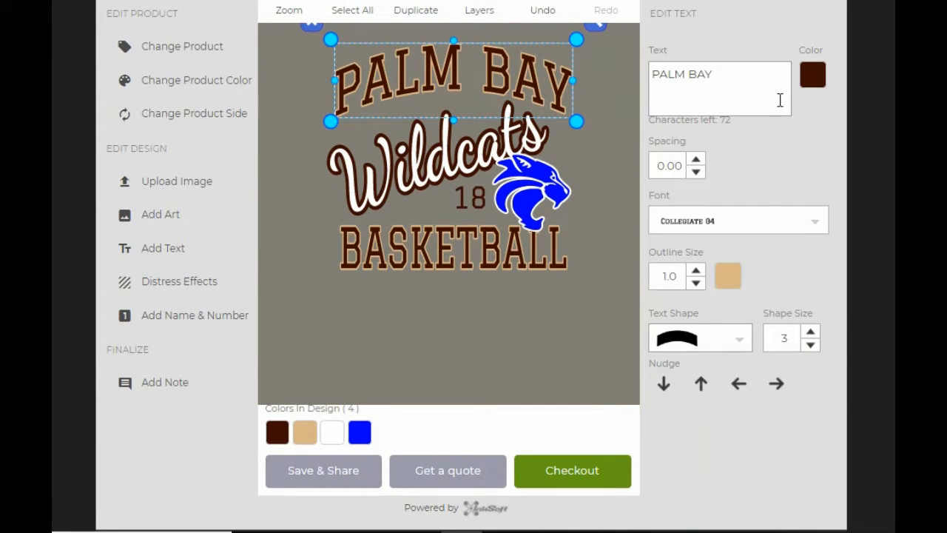
{"action": "triple_click", "coordinate": [753, 86]}
{"action": "type", "text": "lA"}
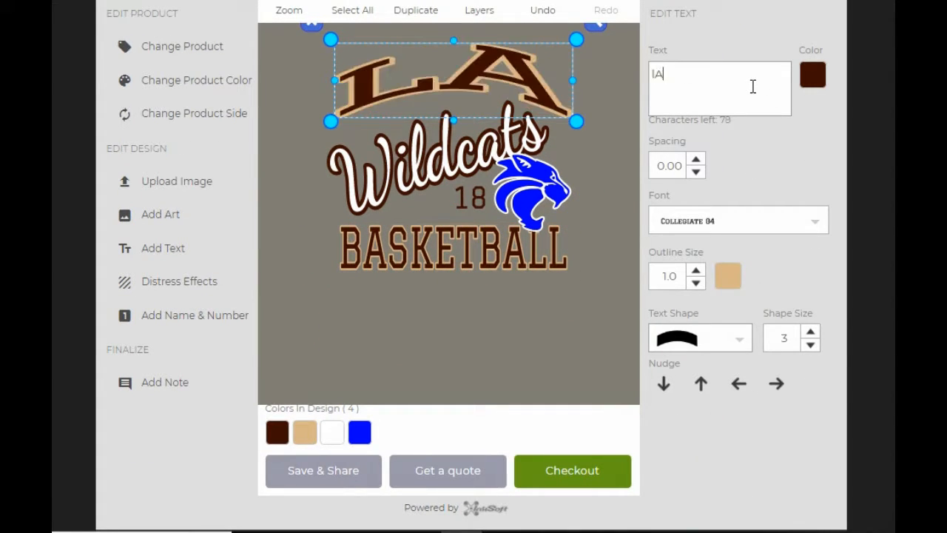
{"action": "key", "text": "BackSpace"}
{"action": "key", "text": "BackSpace"}
{"action": "type", "text": "L"}
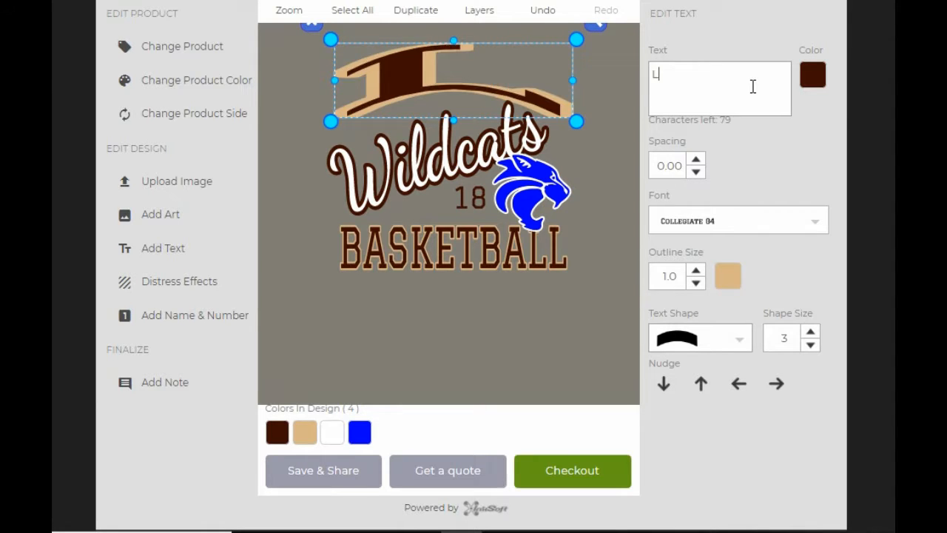
{"action": "type", "text": "a Center"}
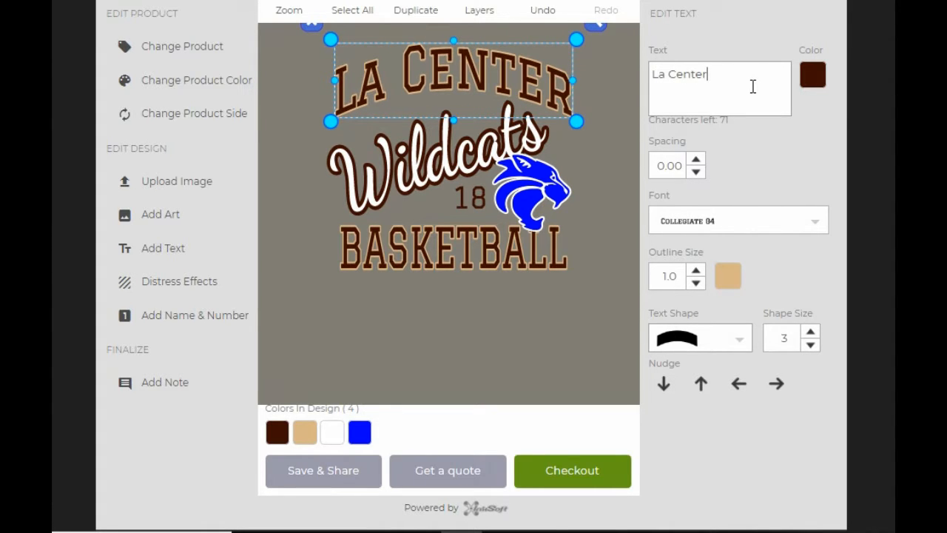
{"action": "scroll", "coordinate": [887, 296], "scroll_direction": "up", "scroll_amount": 2}
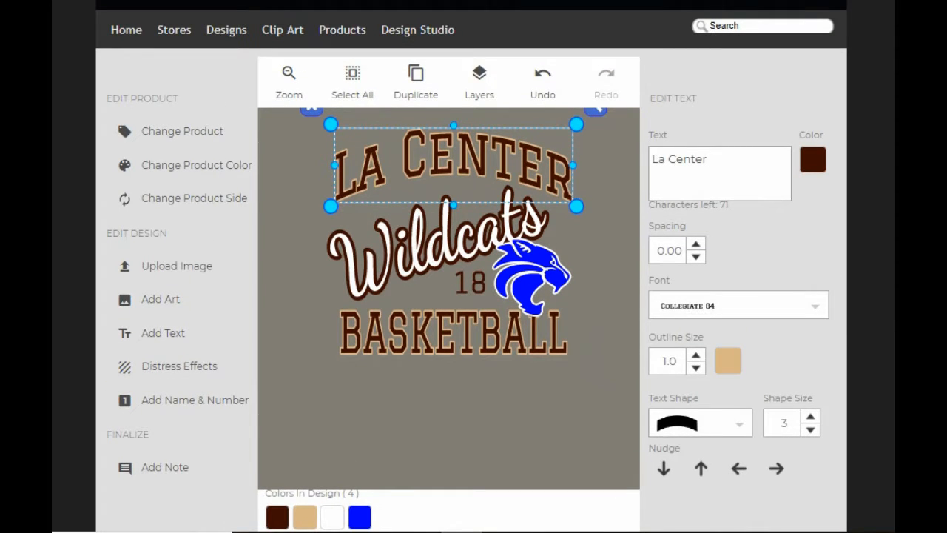
Step: Recolor the whole design by replacing dark brown with the wildcat's blue and tan with white
{"action": "left_click", "coordinate": [278, 517]}
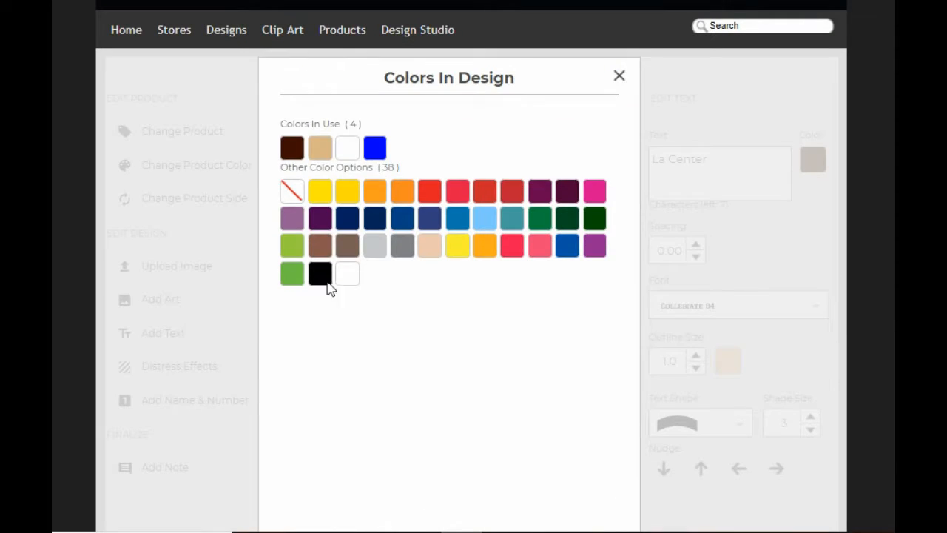
{"action": "left_click", "coordinate": [375, 149]}
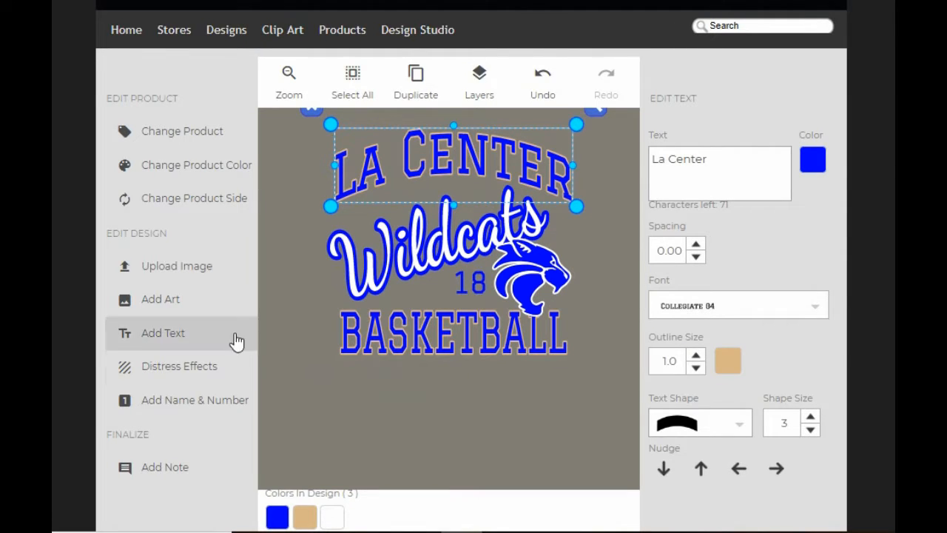
{"action": "left_click", "coordinate": [306, 516]}
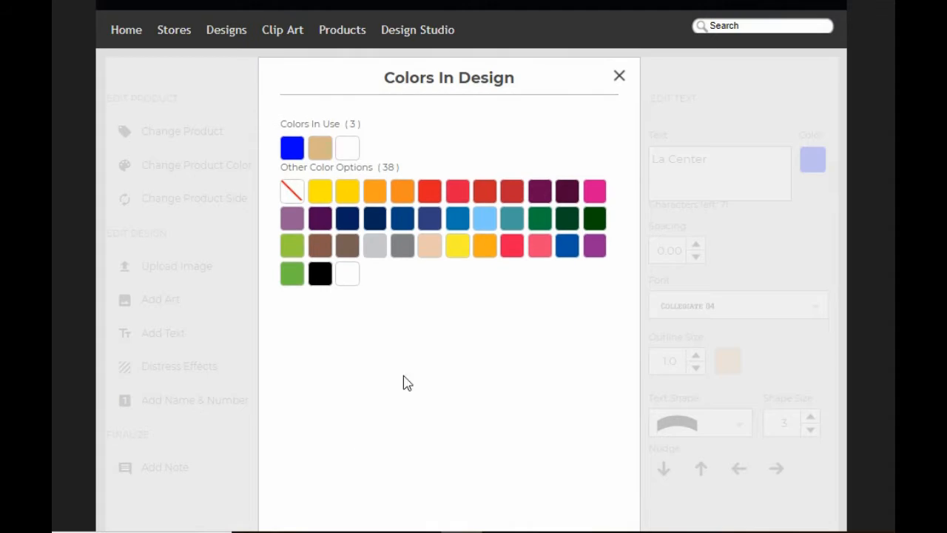
{"action": "left_click", "coordinate": [349, 148]}
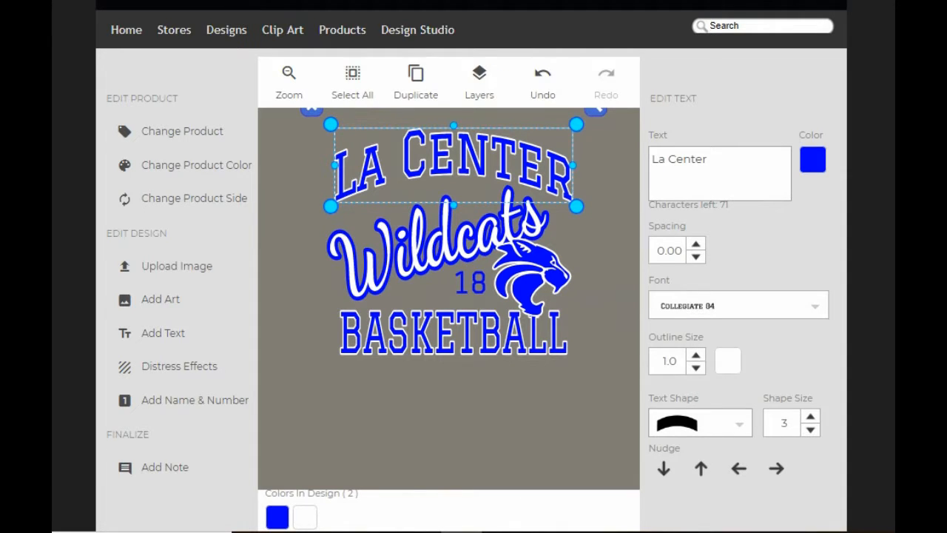
Step: Give the number 18 a white outline with an outline size of 1.6
{"action": "left_click", "coordinate": [473, 287]}
{"action": "left_click", "coordinate": [735, 360]}
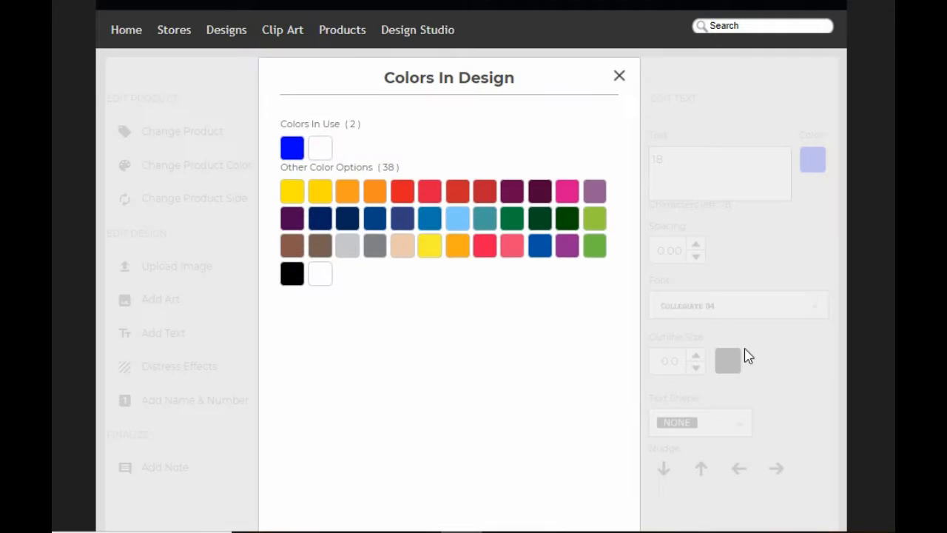
{"action": "left_click", "coordinate": [316, 149]}
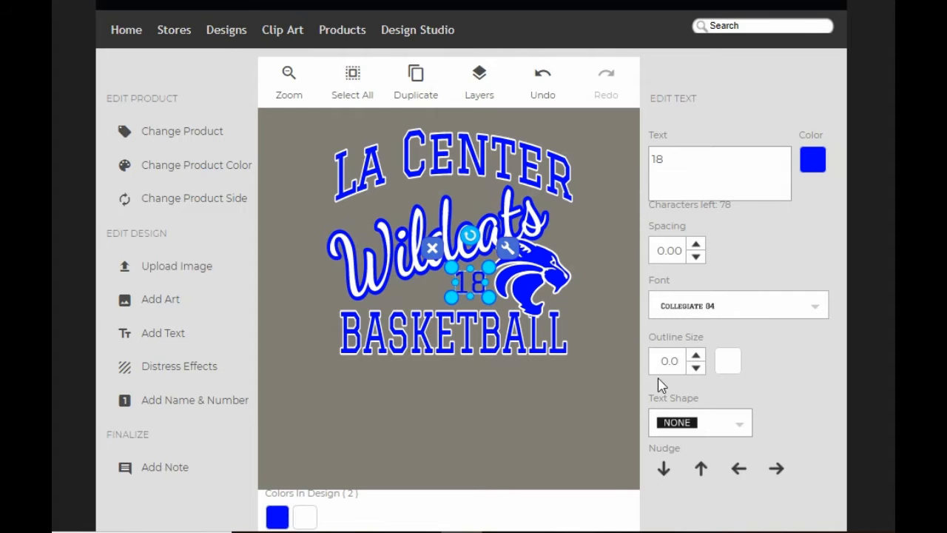
{"action": "left_click", "coordinate": [698, 352]}
{"action": "left_click", "coordinate": [698, 351]}
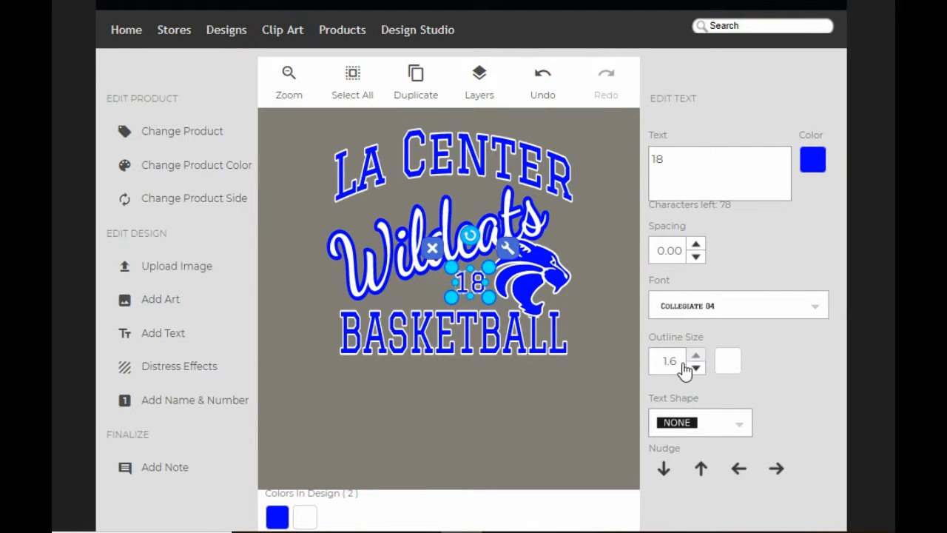
{"action": "left_click", "coordinate": [597, 370]}
{"action": "left_click", "coordinate": [661, 232]}
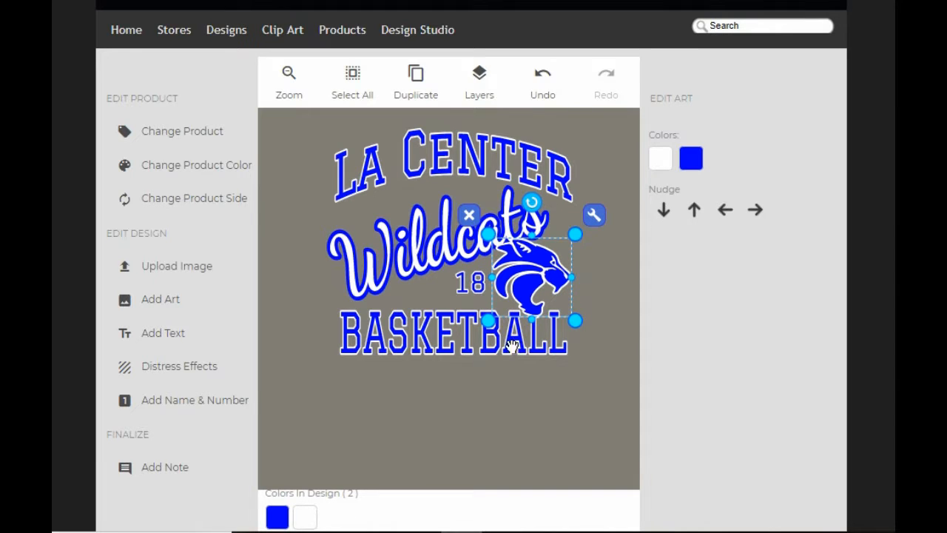
{"action": "left_click_drag", "start_coordinate": [546, 274], "coordinate": [572, 286]}
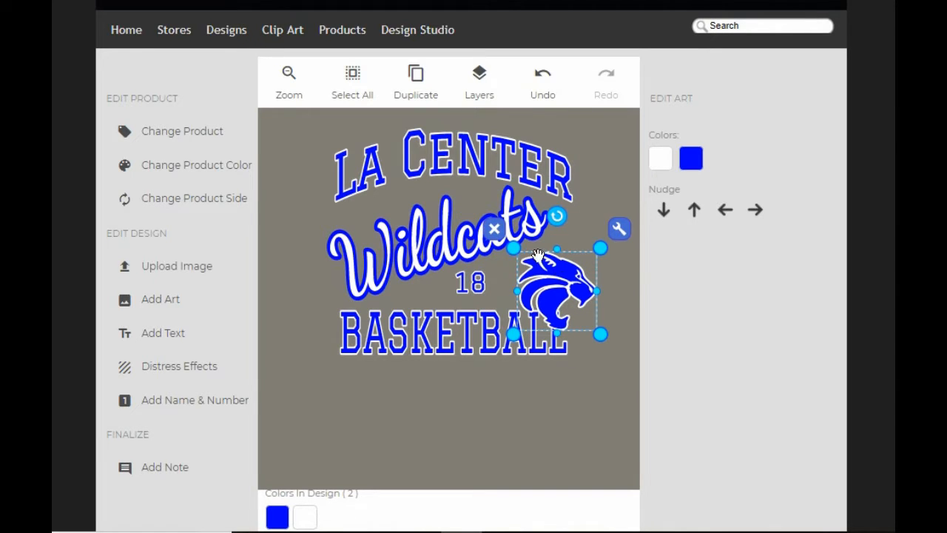
{"action": "left_click", "coordinate": [543, 76]}
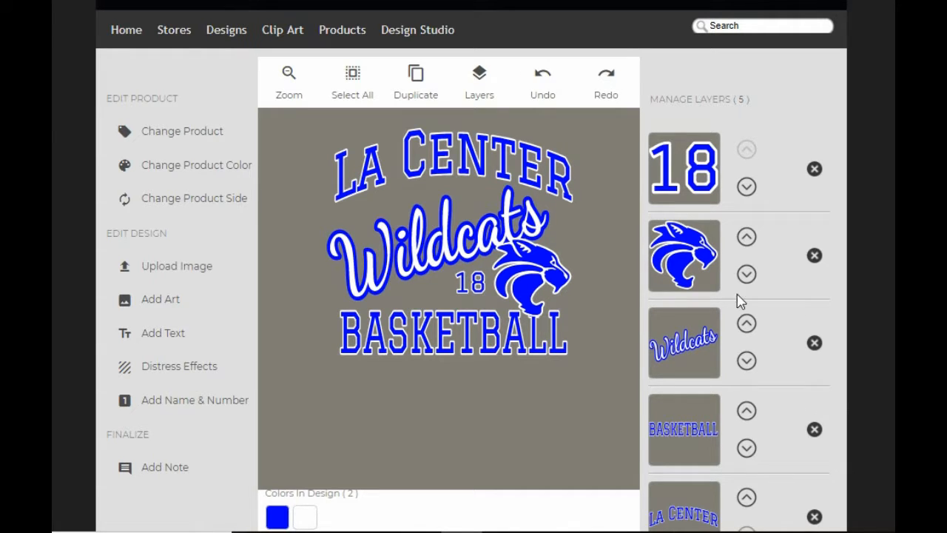
Step: Select the wildcat head layer and nudge it slightly left and down, close against the number 18
{"action": "left_click", "coordinate": [683, 255]}
{"action": "key", "text": "Right"}
{"action": "key", "text": "Right"}
{"action": "key", "text": "Right"}
{"action": "key", "text": "Right"}
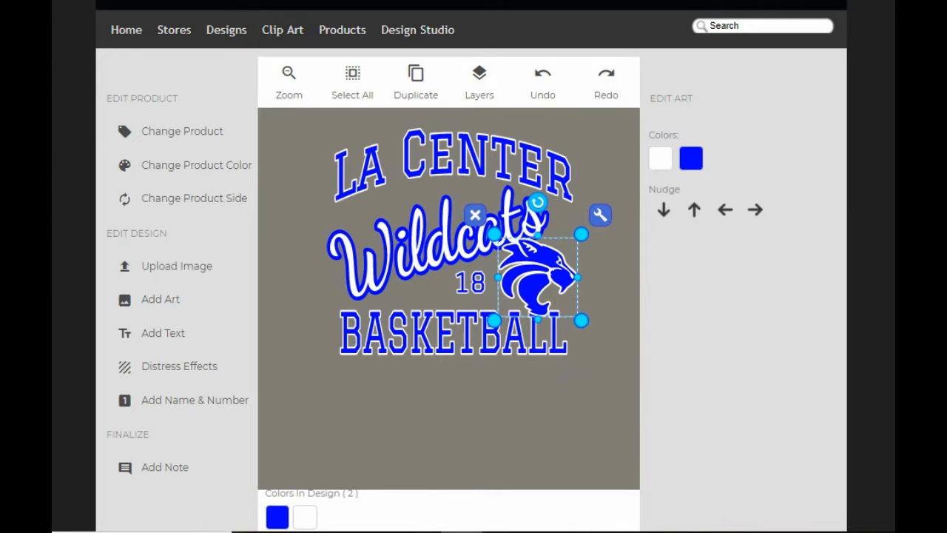
{"action": "key", "text": "Left"}
{"action": "key", "text": "Left"}
{"action": "key", "text": "Left"}
{"action": "key", "text": "Left"}
{"action": "key", "text": "Left"}
{"action": "key", "text": "Left"}
{"action": "key", "text": "Left"}
{"action": "key", "text": "Left"}
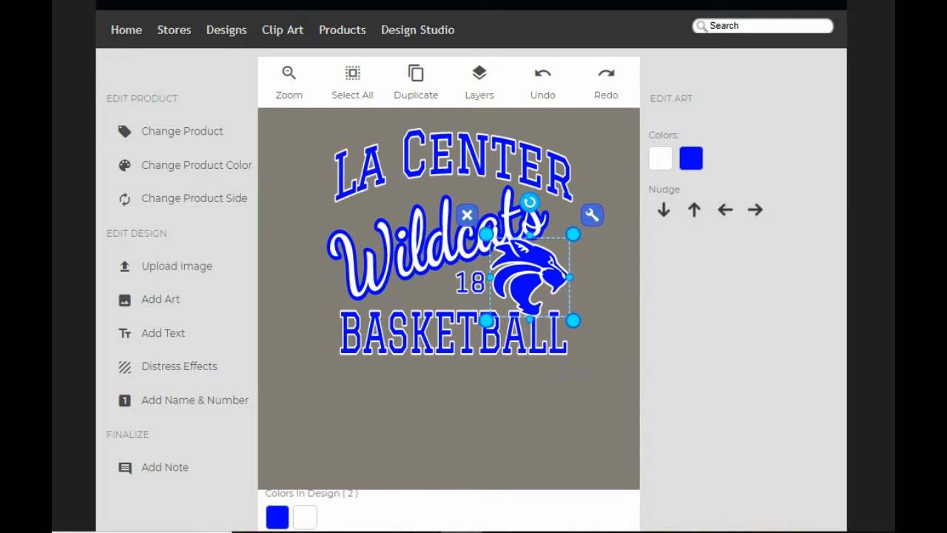
{"action": "key", "text": "Down"}
{"action": "key", "text": "Down"}
{"action": "key", "text": "Right"}
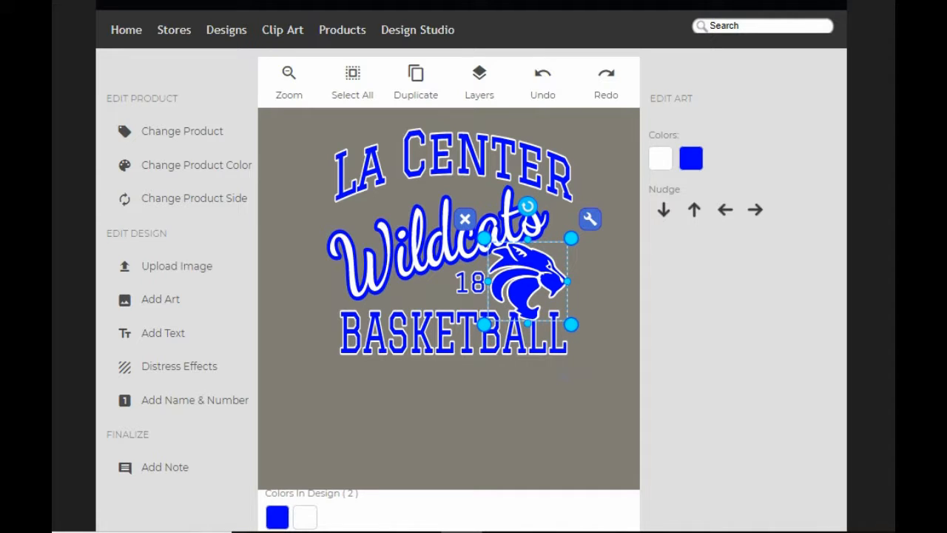
Step: Select the script "Wildcats" text layer and nudge it slightly up, away from the number 18
{"action": "left_click", "coordinate": [571, 380]}
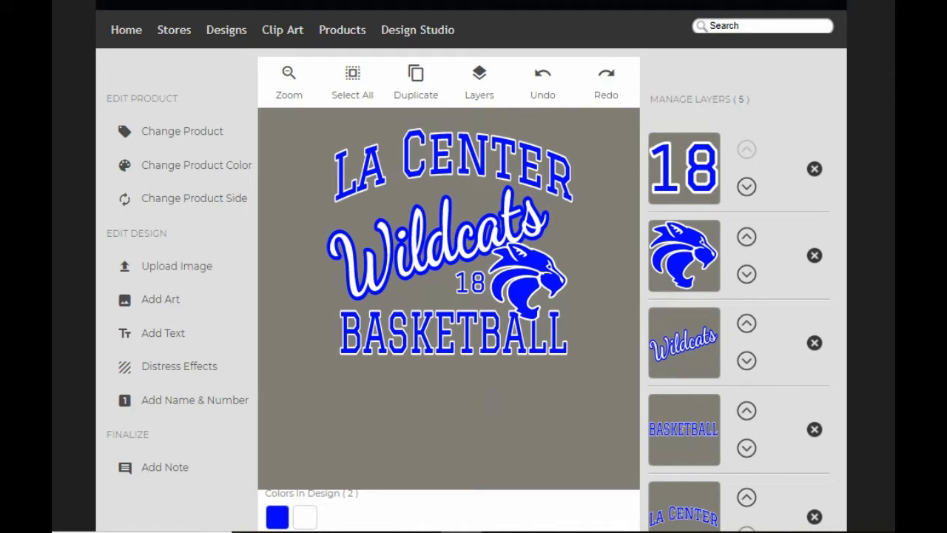
{"action": "left_click", "coordinate": [681, 347]}
{"action": "key", "text": "Up"}
{"action": "key", "text": "Up"}
{"action": "key", "text": "Up"}
{"action": "key", "text": "Up"}
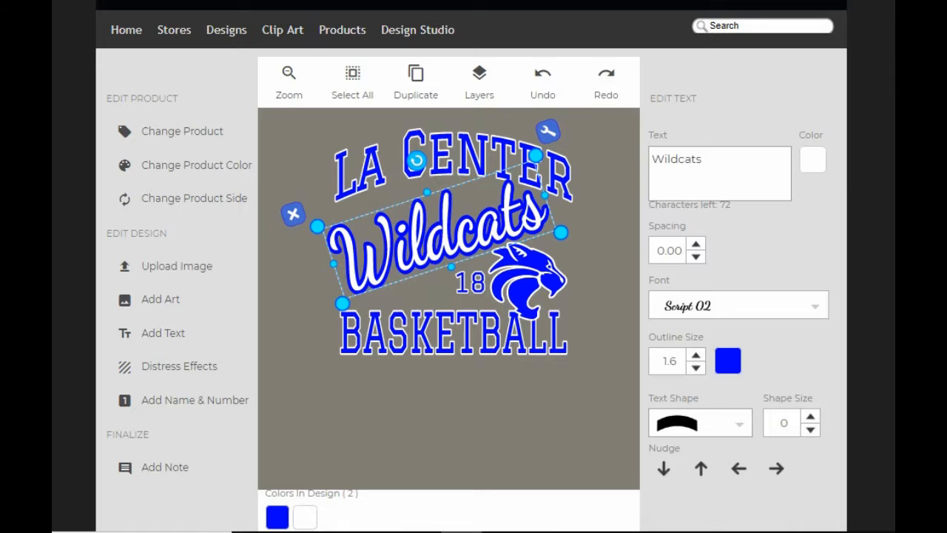
Step: Select the wildcat head and nudge it slightly up so it overlaps the "BASKETBALL" text less
{"action": "left_click", "coordinate": [546, 283]}
{"action": "left_click", "coordinate": [527, 273]}
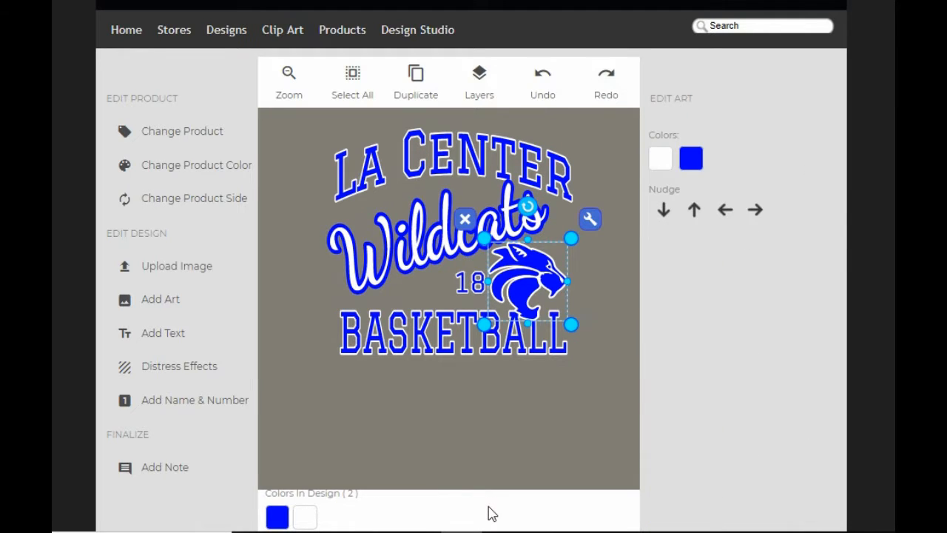
{"action": "key", "text": "Up"}
{"action": "key", "text": "Up"}
{"action": "key", "text": "Up"}
{"action": "key", "text": "Up"}
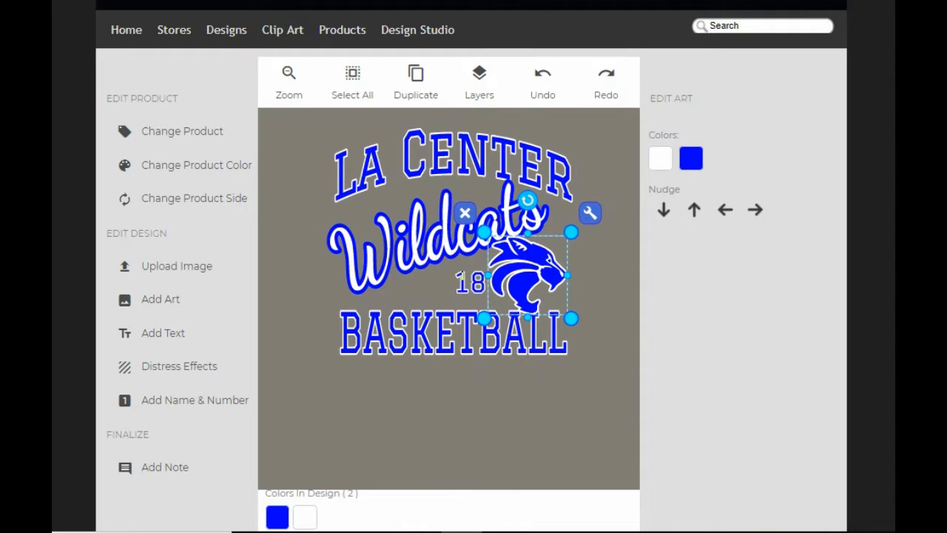
Step: Enlarge the number 18 slightly, filling the space to the left of the wildcat head
{"action": "left_click", "coordinate": [461, 286]}
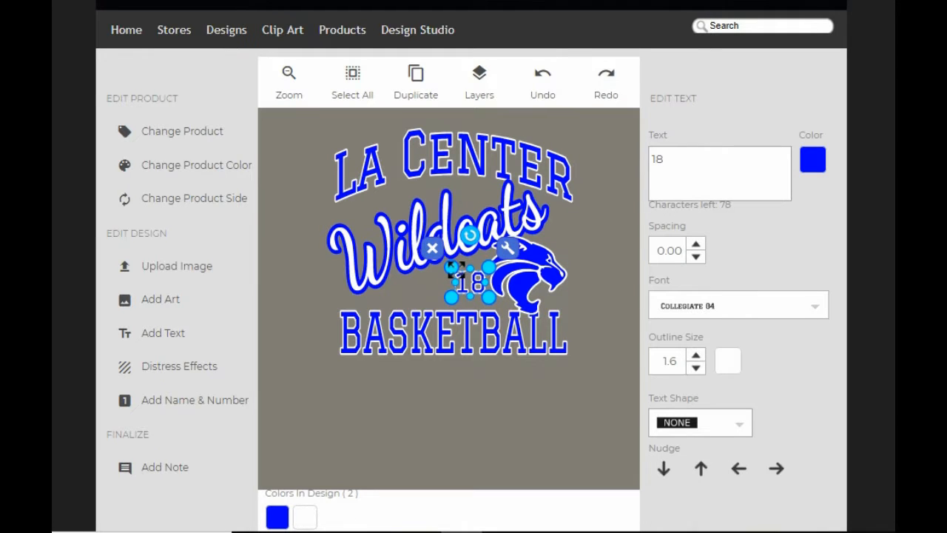
{"action": "left_click_drag", "start_coordinate": [455, 267], "coordinate": [453, 269]}
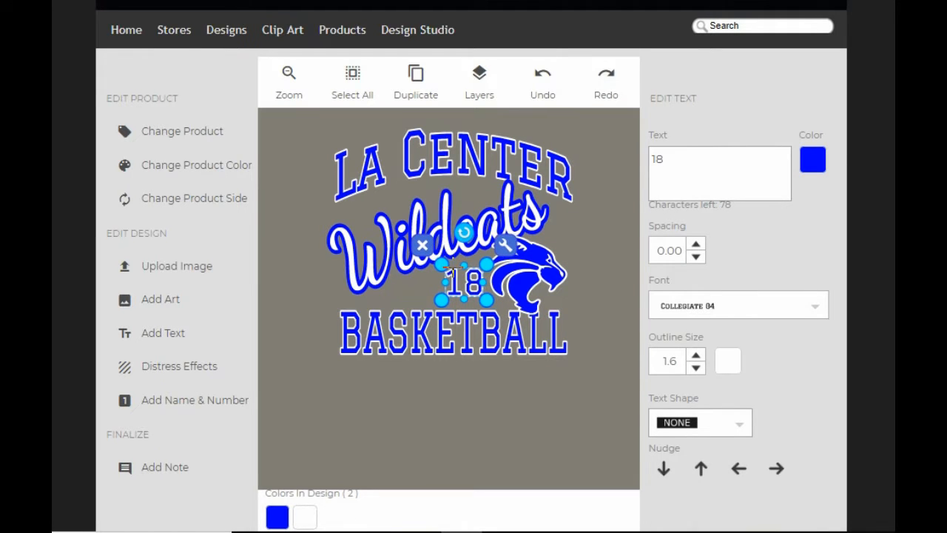
{"action": "left_click", "coordinate": [517, 403]}
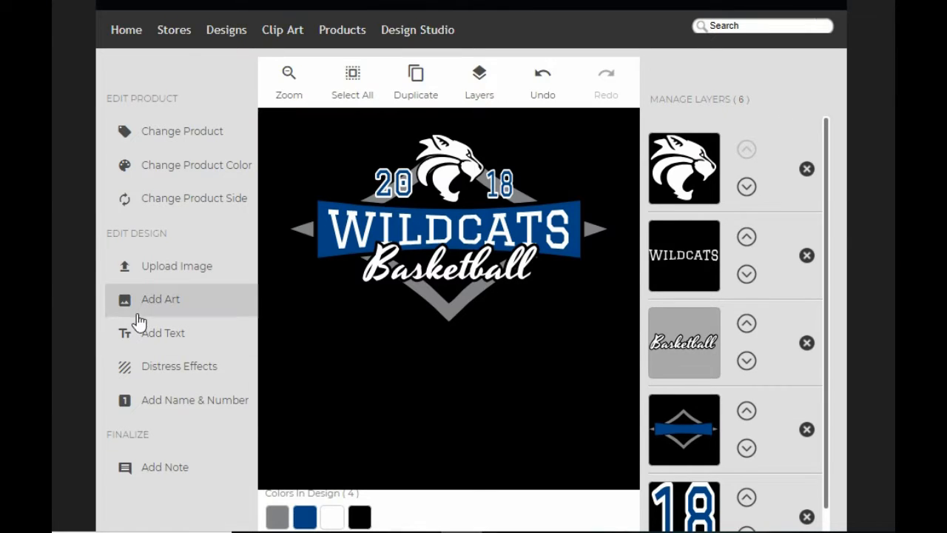
Step: Replace the current artwork with the Cavaliers Lacrosse template from the Mascots design ideas
{"action": "left_click", "coordinate": [176, 303]}
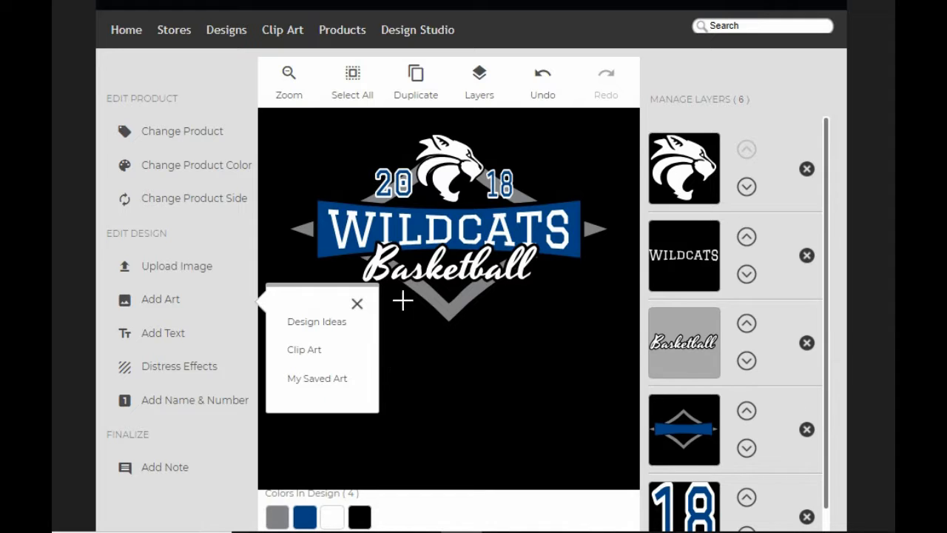
{"action": "left_click", "coordinate": [314, 322]}
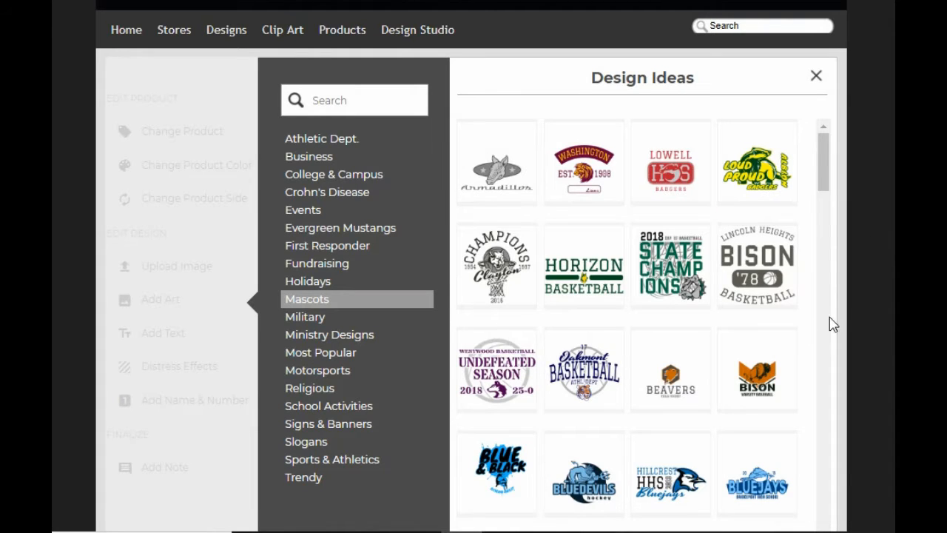
{"action": "scroll", "coordinate": [774, 353], "scroll_direction": "down", "scroll_amount": 2}
{"action": "scroll", "coordinate": [742, 342], "scroll_direction": "down", "scroll_amount": 2}
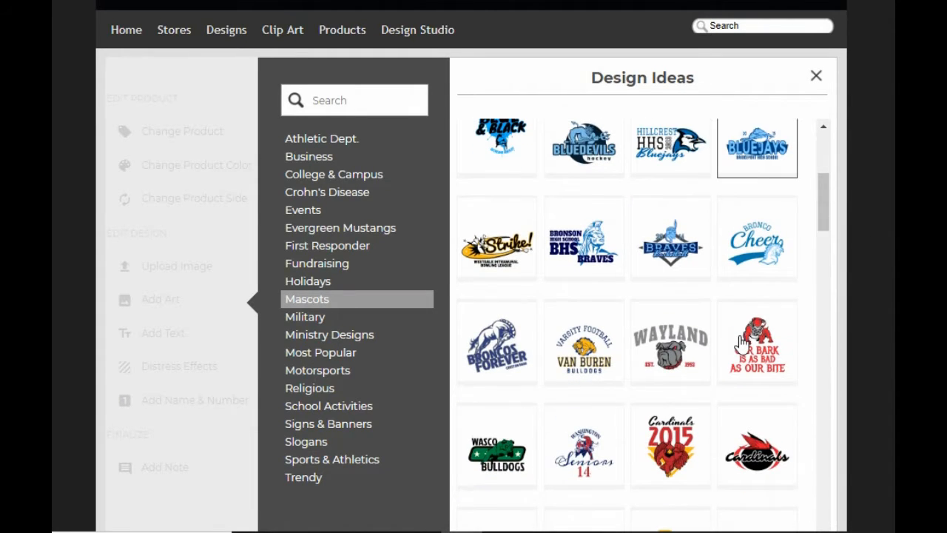
{"action": "scroll", "coordinate": [743, 343], "scroll_direction": "down", "scroll_amount": 1}
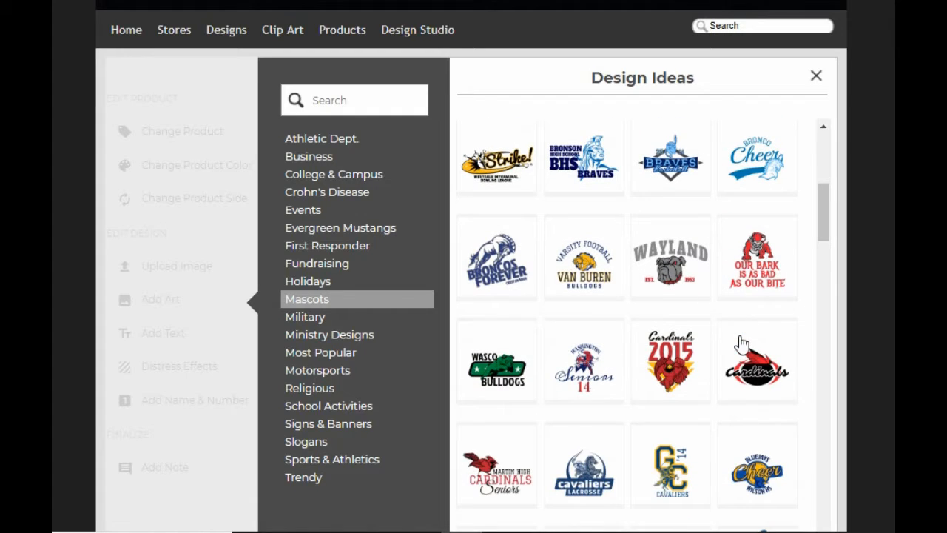
{"action": "scroll", "coordinate": [755, 347], "scroll_direction": "down", "scroll_amount": 1}
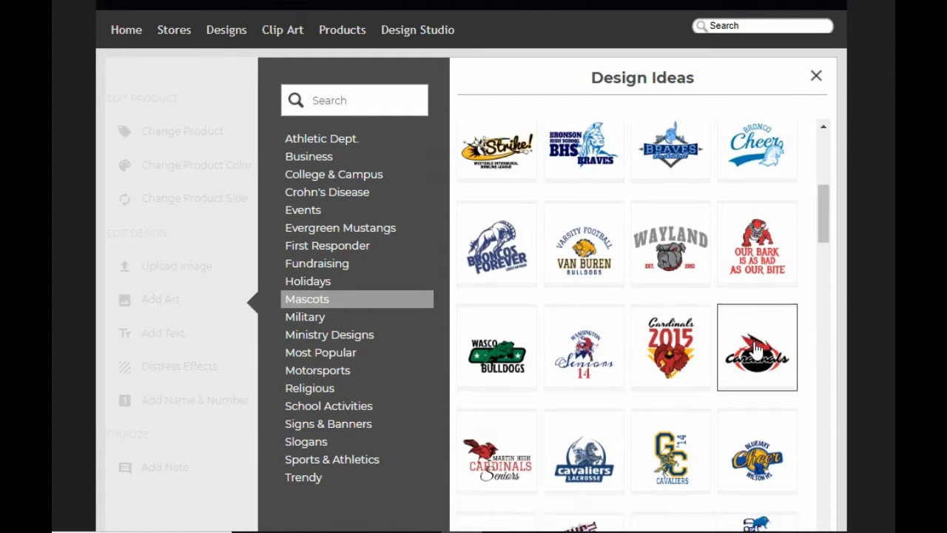
{"action": "scroll", "coordinate": [756, 349], "scroll_direction": "down", "scroll_amount": 2}
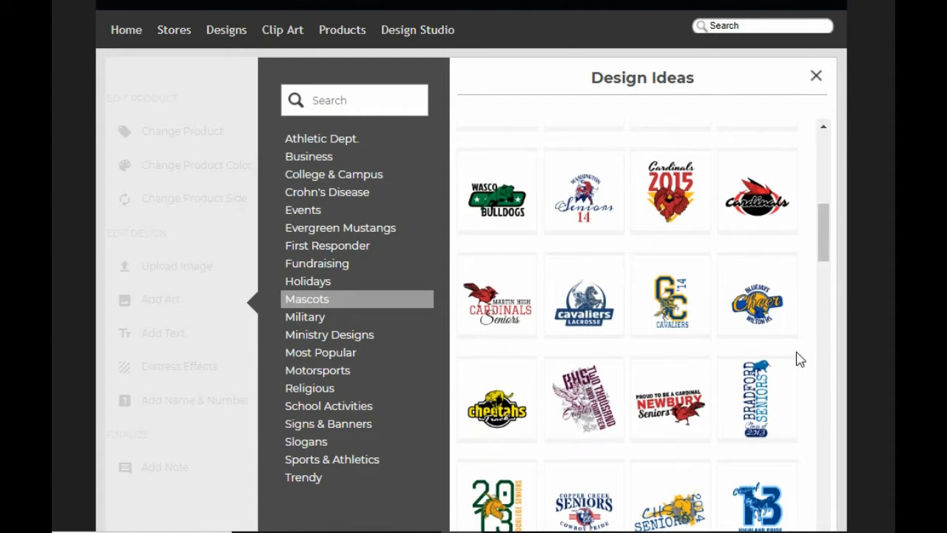
{"action": "left_click", "coordinate": [599, 296]}
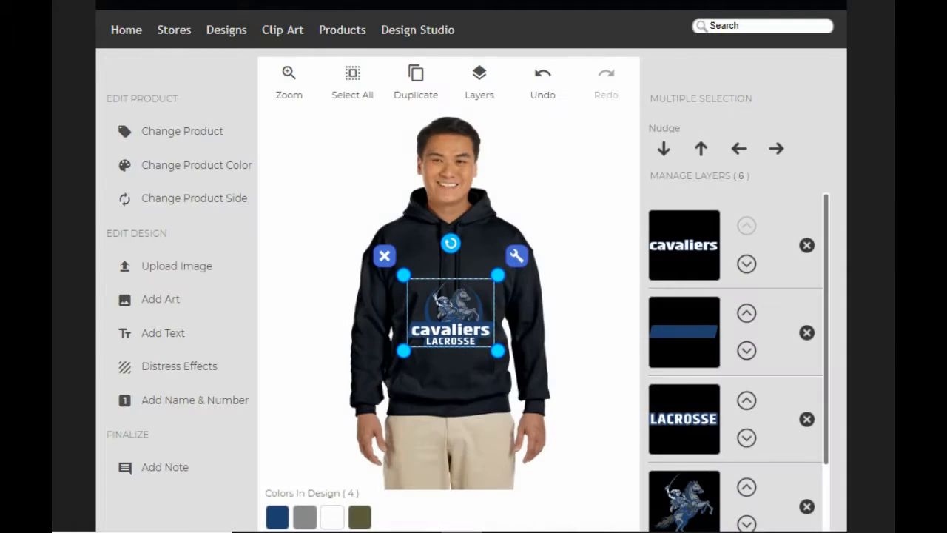
Step: Try to move the whole Cavaliers Lacrosse design higher on the hoodie's chest
{"action": "left_click", "coordinate": [288, 80]}
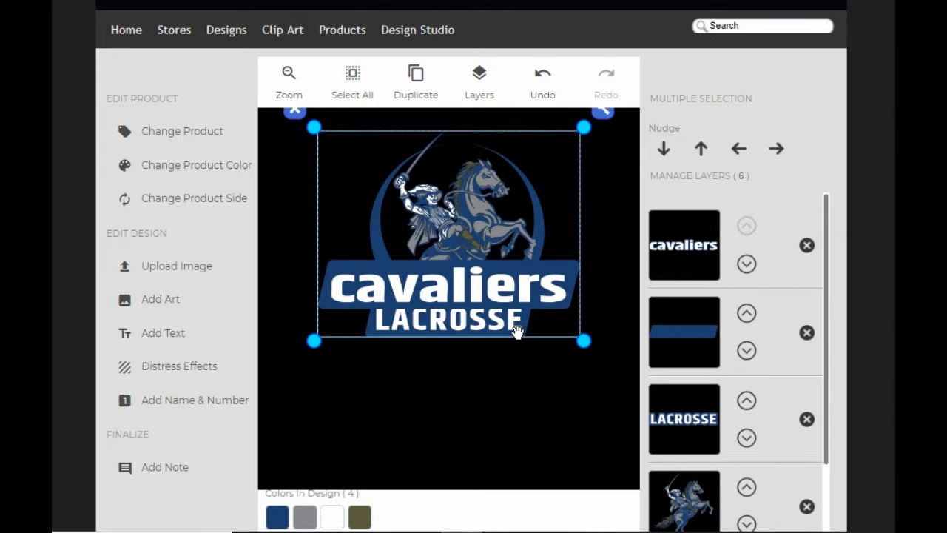
{"action": "left_click", "coordinate": [288, 80]}
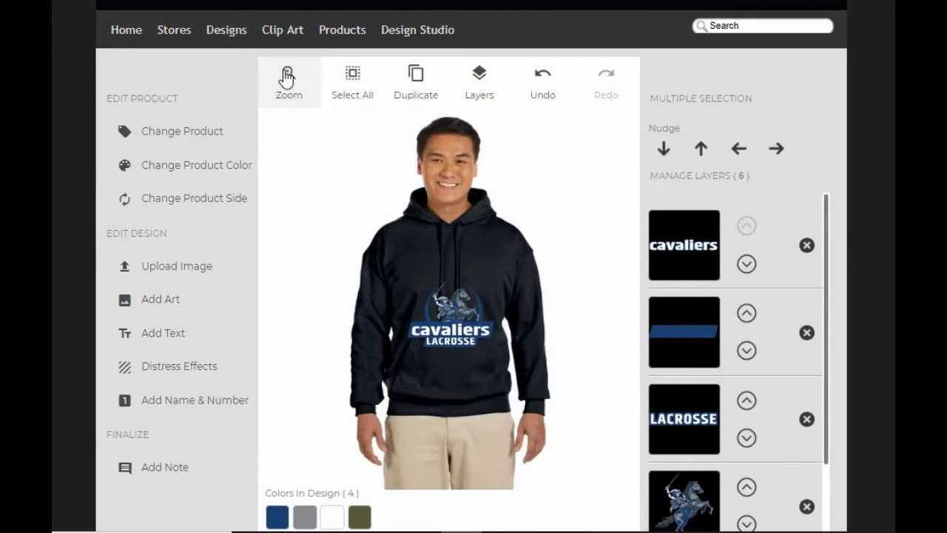
{"action": "left_click", "coordinate": [355, 81]}
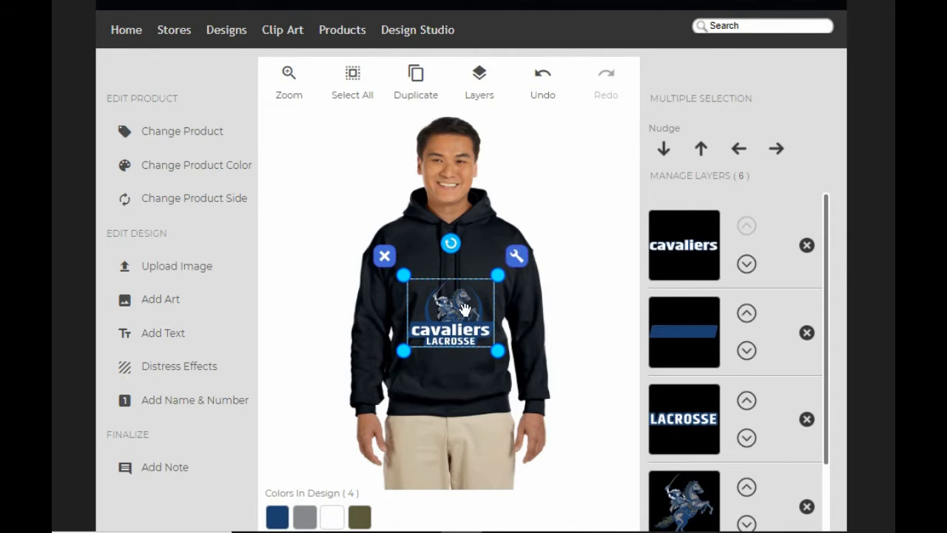
{"action": "left_click_drag", "start_coordinate": [463, 306], "coordinate": [464, 274]}
Step: Delete the layer with the swordsman on the rearing horse from the design
{"action": "left_click", "coordinate": [296, 89]}
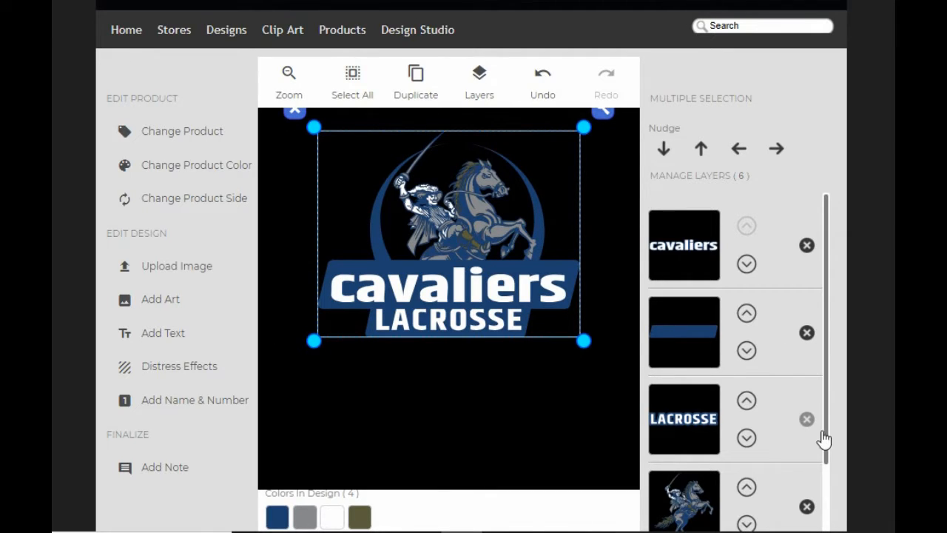
{"action": "scroll", "coordinate": [829, 414], "scroll_direction": "down", "scroll_amount": 1}
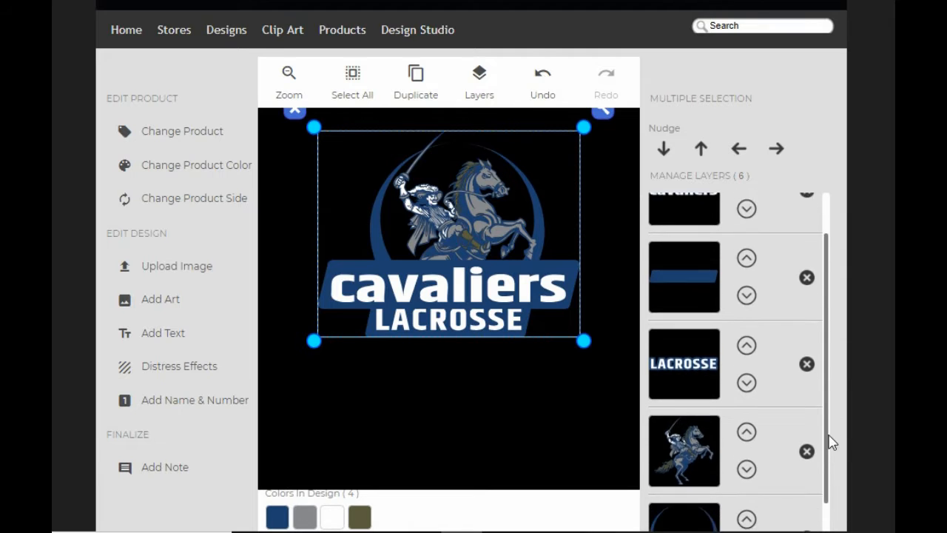
{"action": "left_click", "coordinate": [807, 434]}
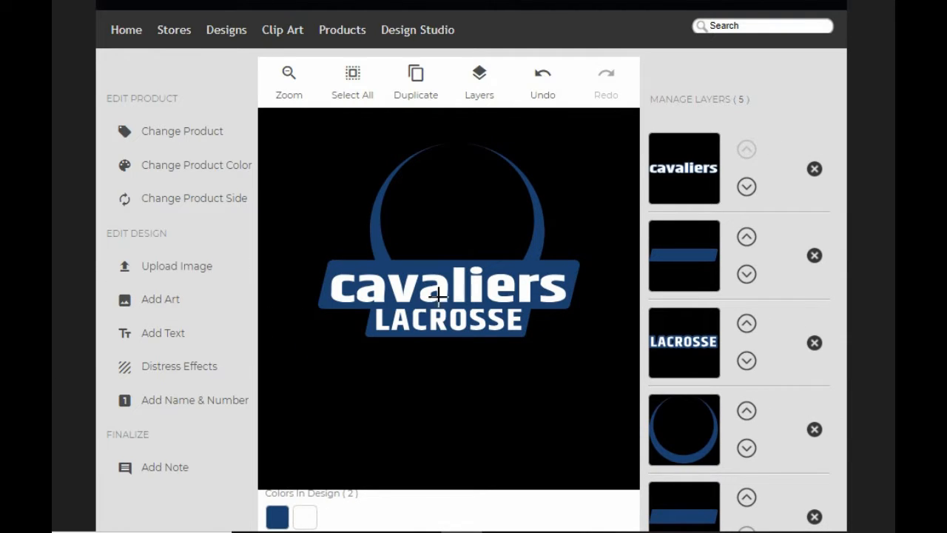
Step: Change the "cavaliers" text to "LaCenter", leaving no duplicate of the text layer
{"action": "left_click", "coordinate": [669, 166]}
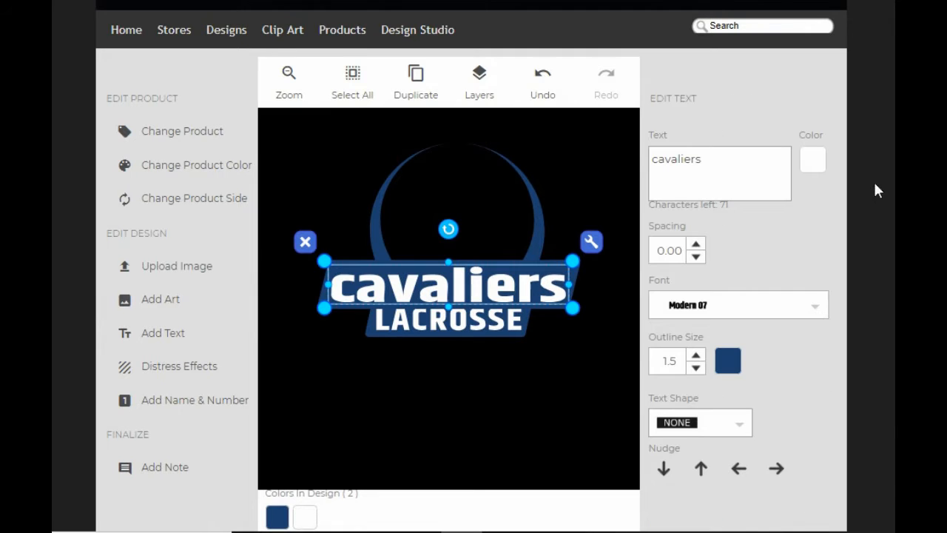
{"action": "double_click", "coordinate": [695, 165]}
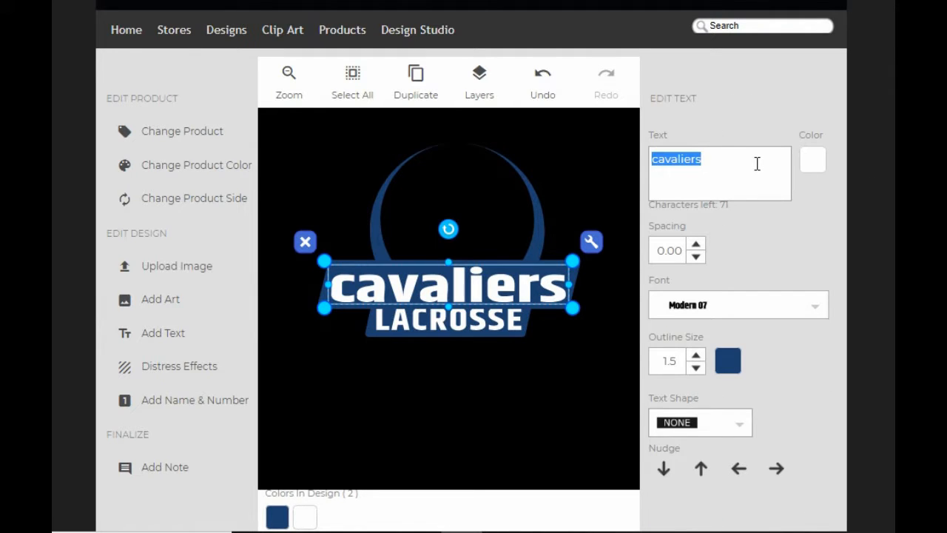
{"action": "type", "text": "Lace"}
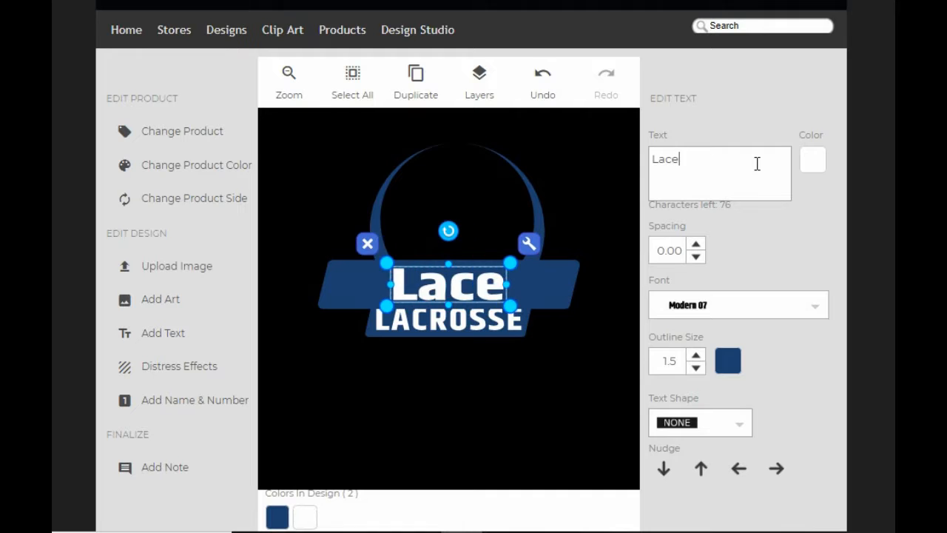
{"action": "key", "text": "BackSpace"}
{"action": "key", "text": "BackSpace"}
{"action": "type", "text": "Center"}
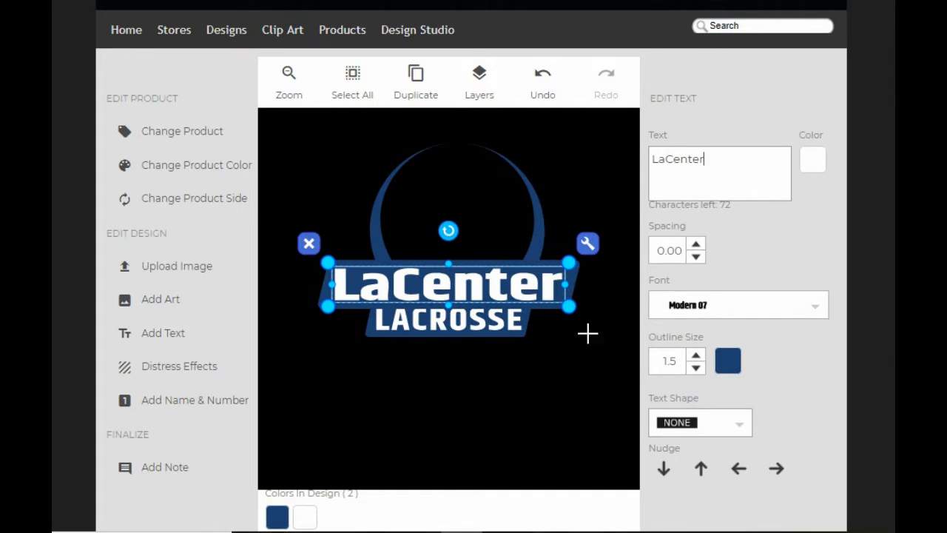
{"action": "left_click", "coordinate": [416, 85]}
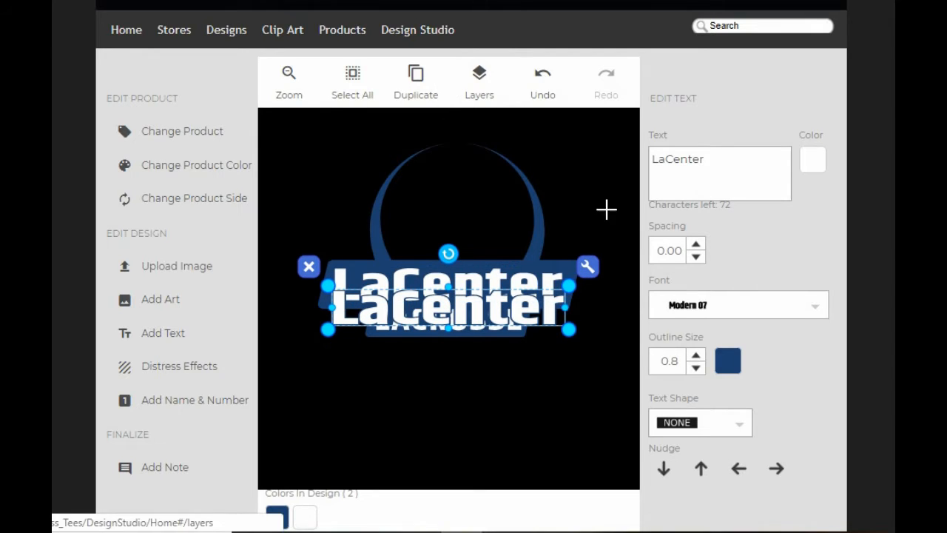
{"action": "left_click", "coordinate": [308, 266]}
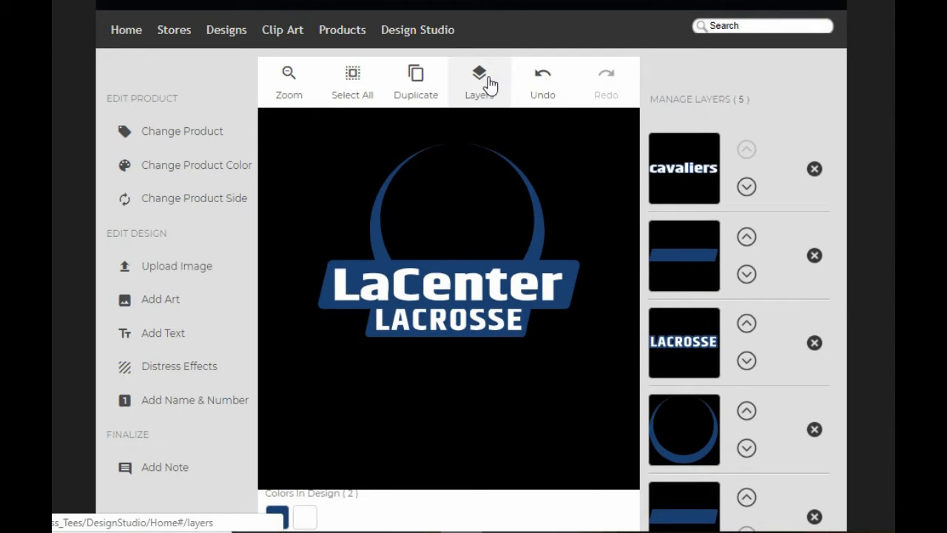
Step: Change the "LACROSSE" text beneath the main banner to "Basketball"
{"action": "left_click", "coordinate": [711, 354]}
{"action": "triple_click", "coordinate": [759, 169]}
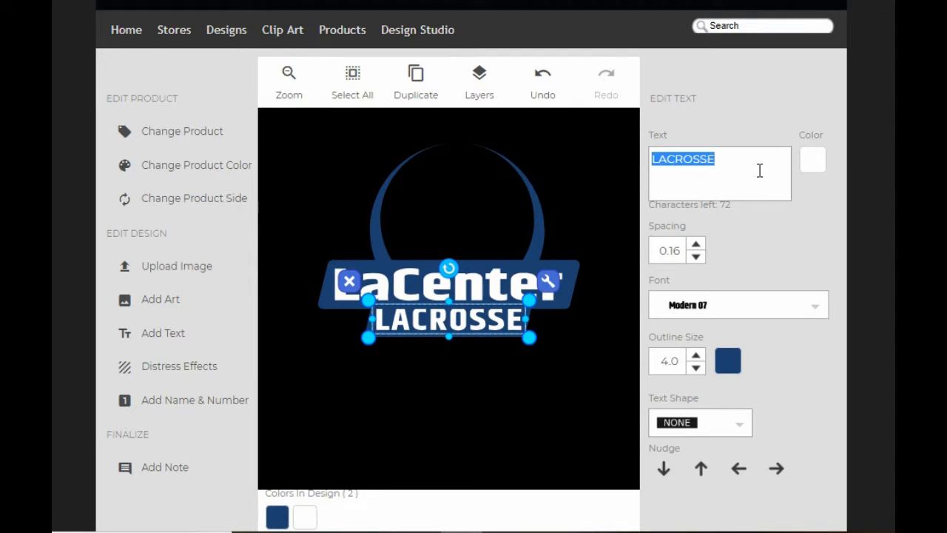
{"action": "type", "text": "Basketb"}
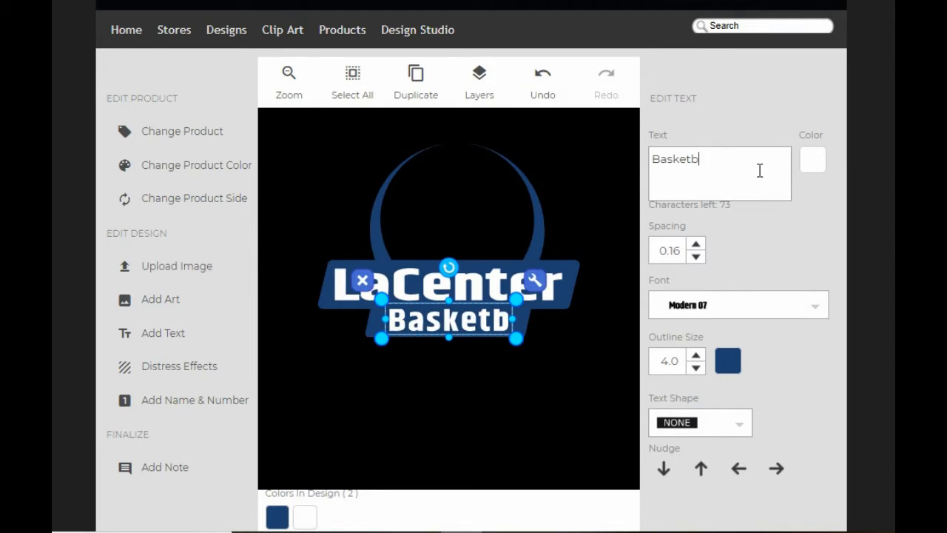
{"action": "type", "text": "all"}
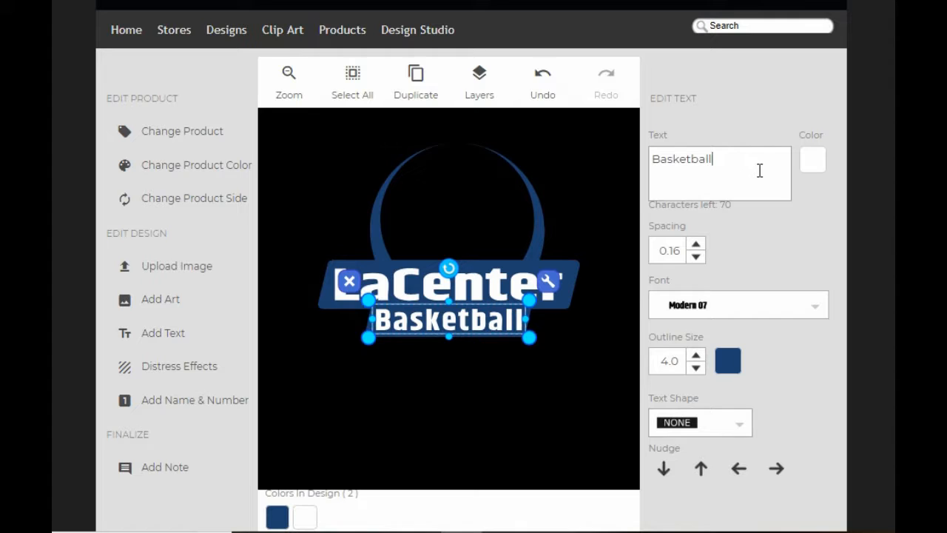
{"action": "left_click", "coordinate": [511, 387]}
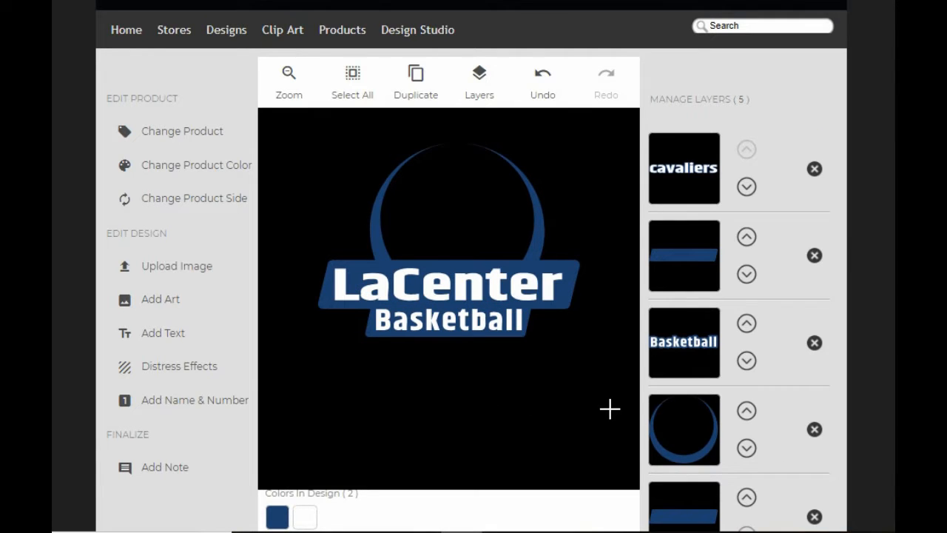
Step: Add the blue wildcat head with the white outline from the school clip art to the design
{"action": "left_click", "coordinate": [183, 304]}
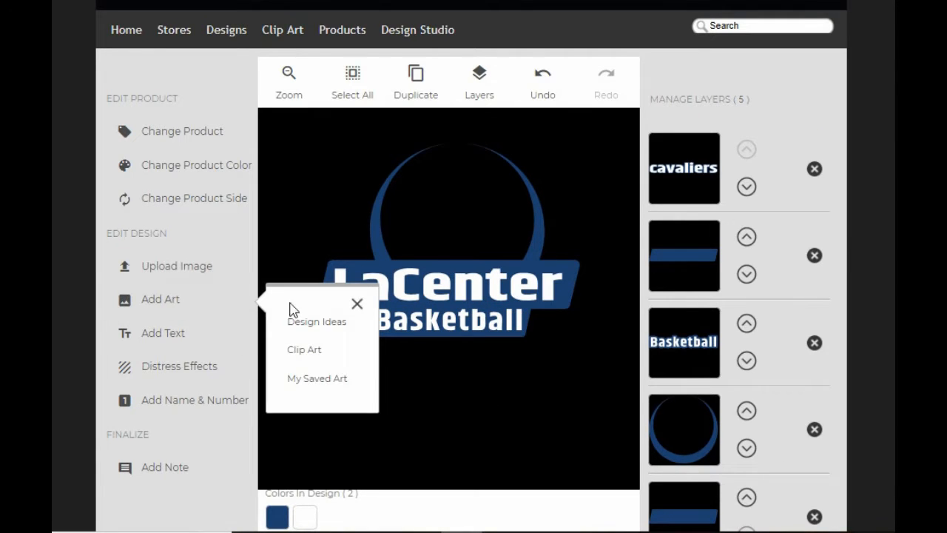
{"action": "left_click", "coordinate": [304, 349]}
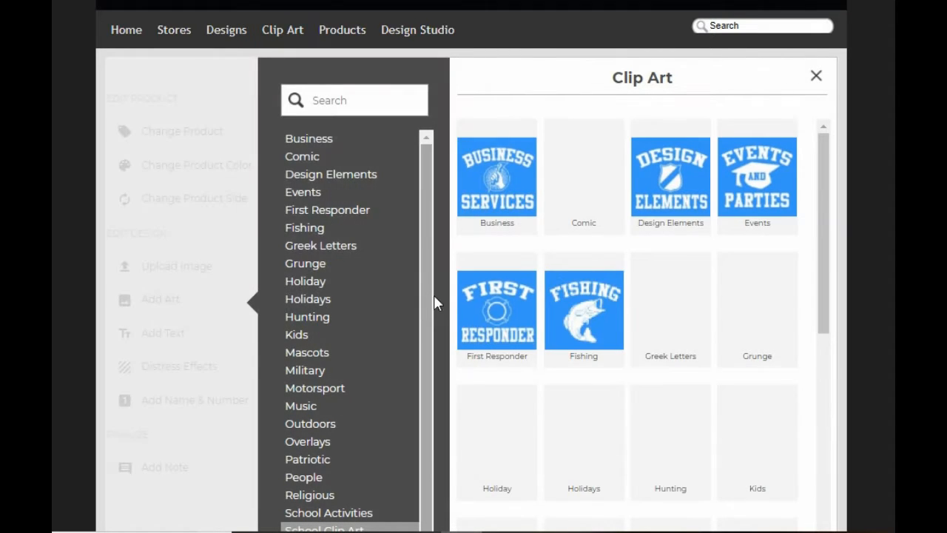
{"action": "scroll", "coordinate": [674, 402], "scroll_direction": "down", "scroll_amount": 4}
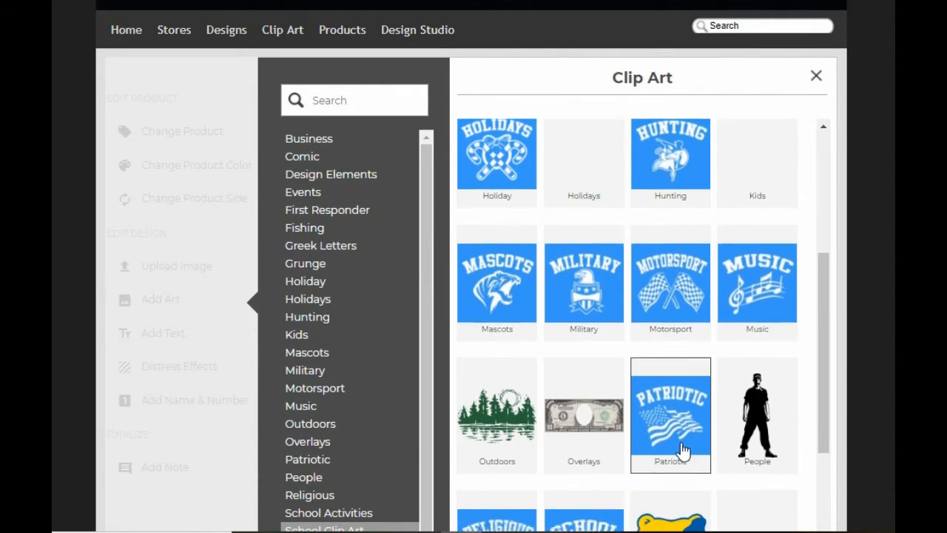
{"action": "scroll", "coordinate": [682, 450], "scroll_direction": "down", "scroll_amount": 2}
{"action": "left_click", "coordinate": [670, 414]}
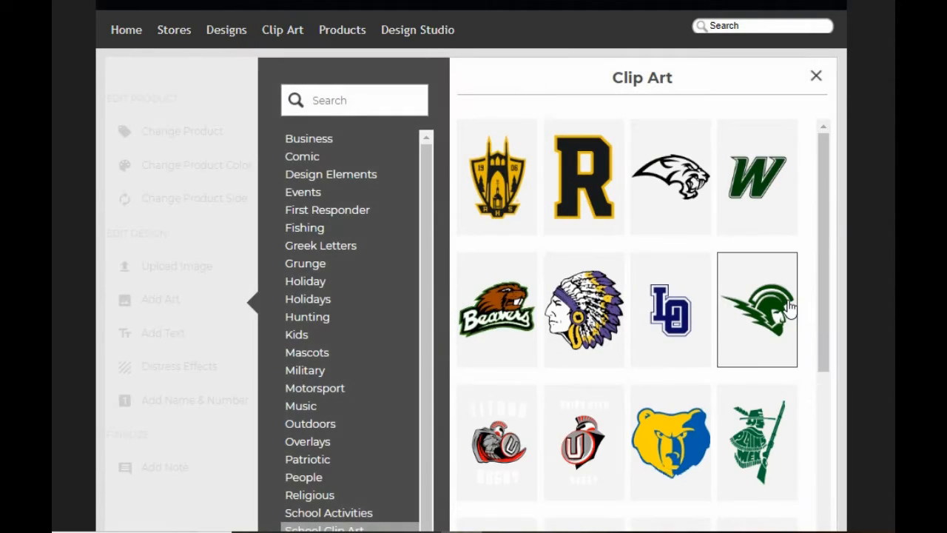
{"action": "scroll", "coordinate": [583, 417], "scroll_direction": "down", "scroll_amount": 3}
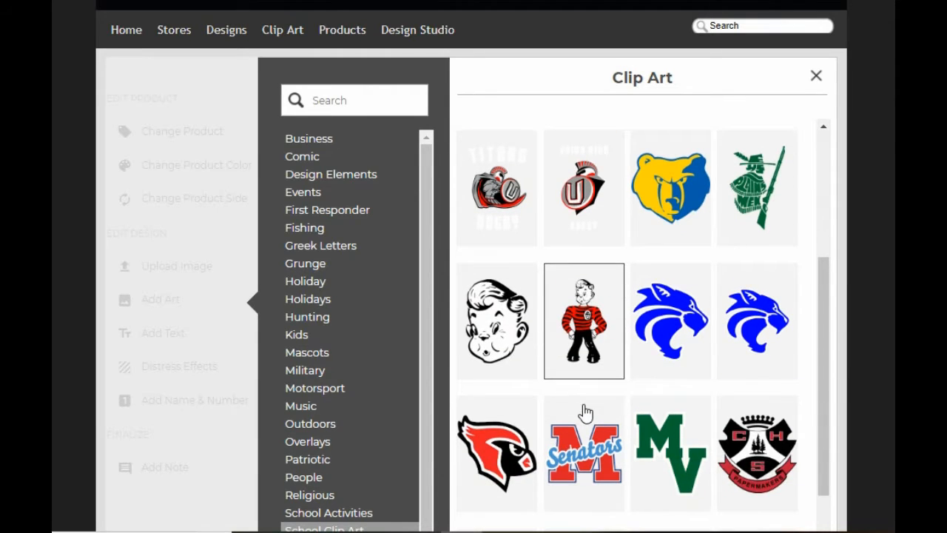
{"action": "left_click", "coordinate": [673, 341]}
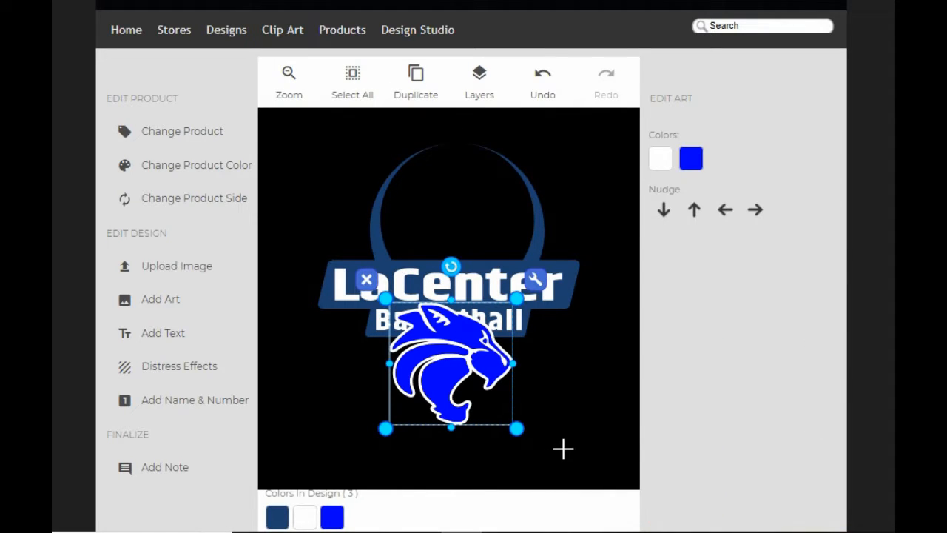
Step: Resize the wildcat head to fit the ring and center it inside, just above the "LaCenter" banner
{"action": "left_click_drag", "start_coordinate": [516, 428], "coordinate": [501, 412]}
{"action": "left_click_drag", "start_coordinate": [442, 377], "coordinate": [449, 209]}
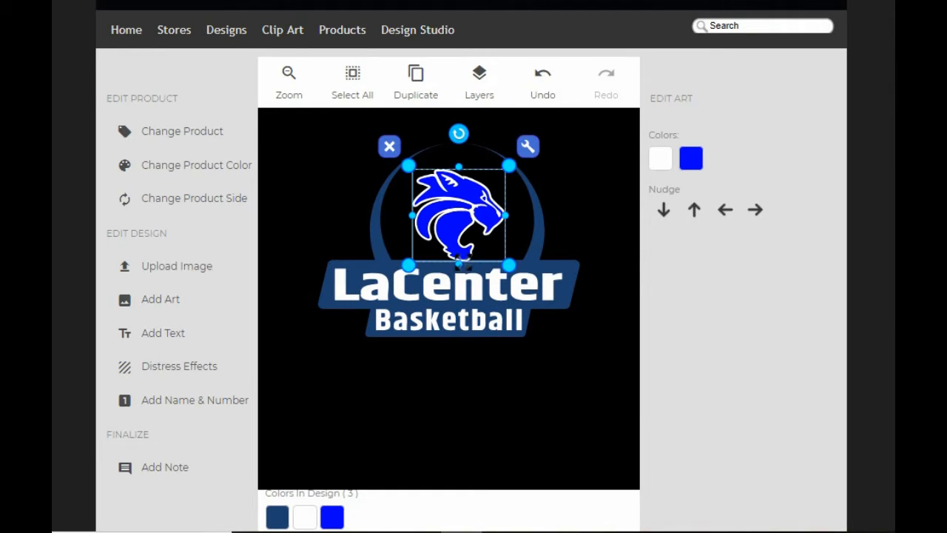
{"action": "left_click_drag", "start_coordinate": [509, 265], "coordinate": [521, 278]}
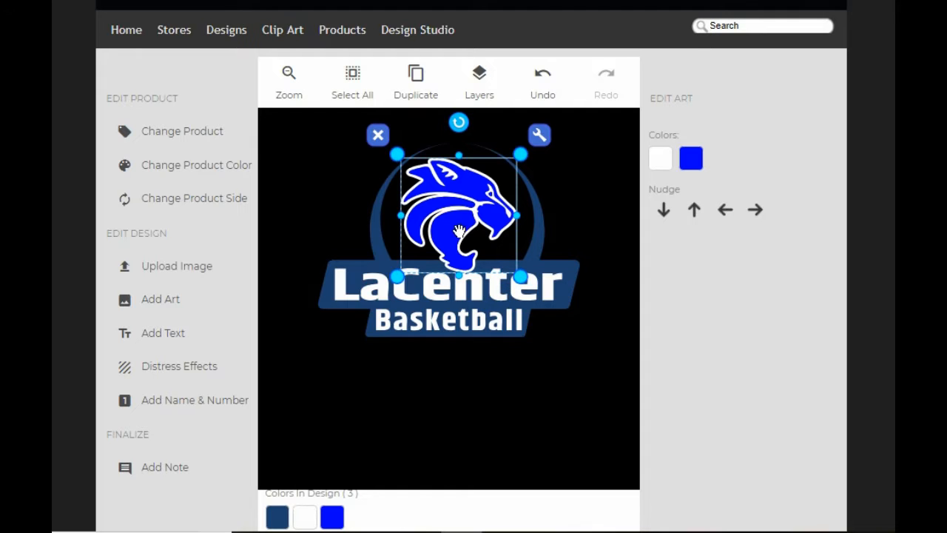
{"action": "left_click_drag", "start_coordinate": [459, 231], "coordinate": [465, 231]}
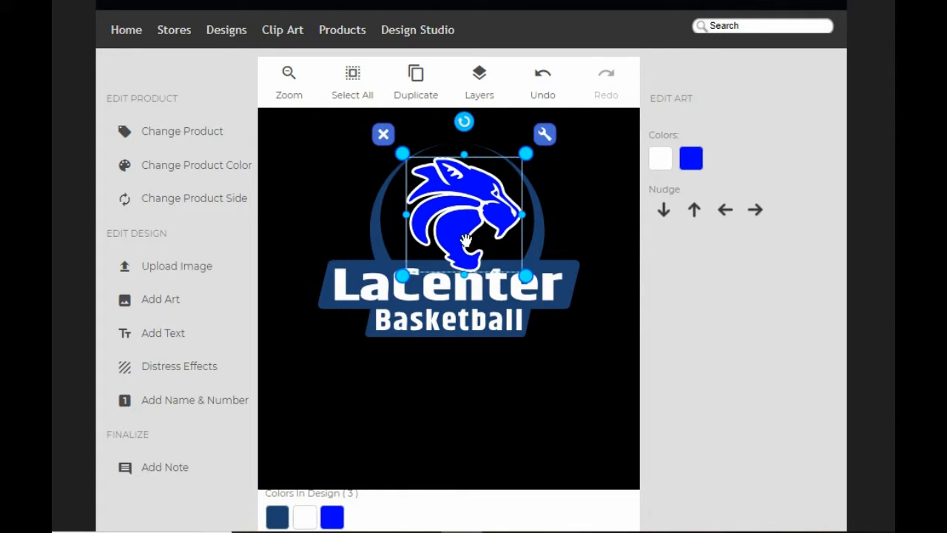
{"action": "left_click_drag", "start_coordinate": [427, 259], "coordinate": [428, 255]}
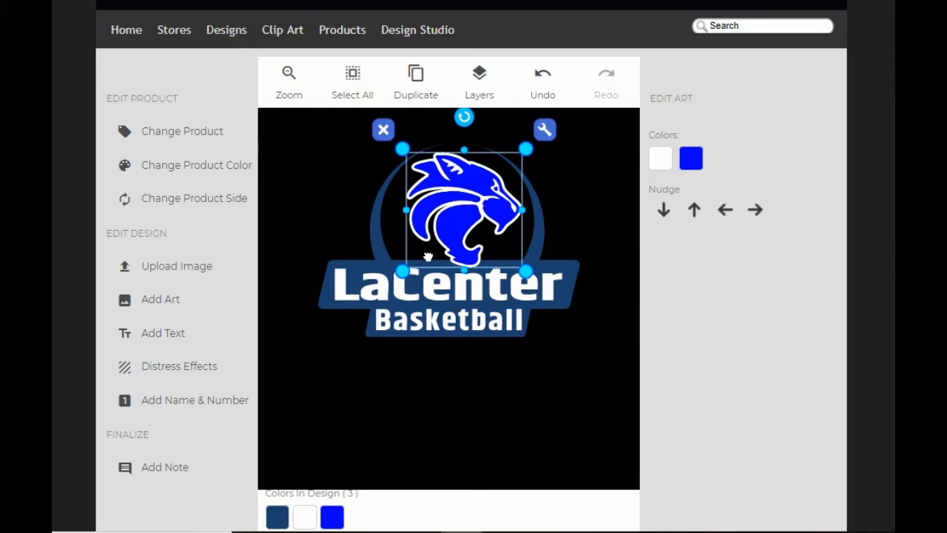
Step: Replace the design's navy color with the bright blue used in the wildcat head
{"action": "left_click", "coordinate": [468, 403]}
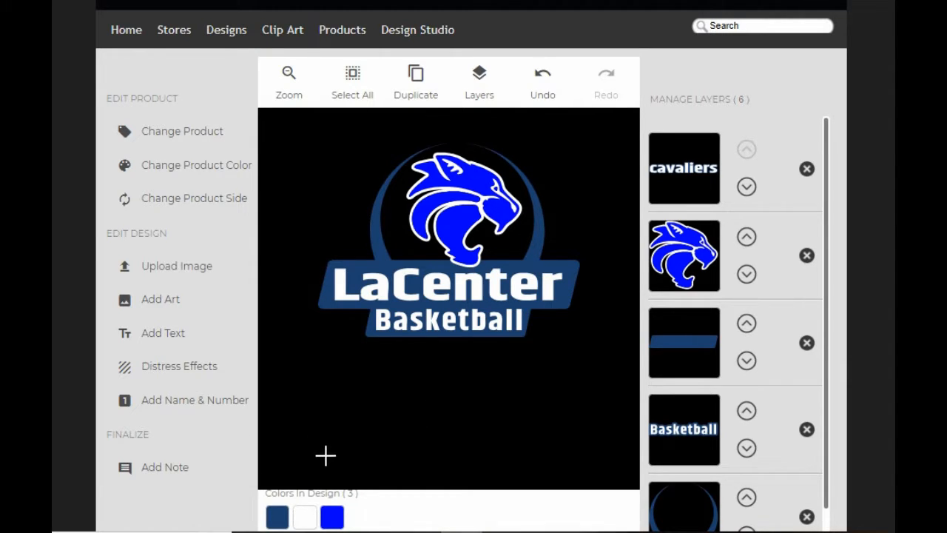
{"action": "left_click", "coordinate": [277, 517]}
{"action": "left_click", "coordinate": [345, 153]}
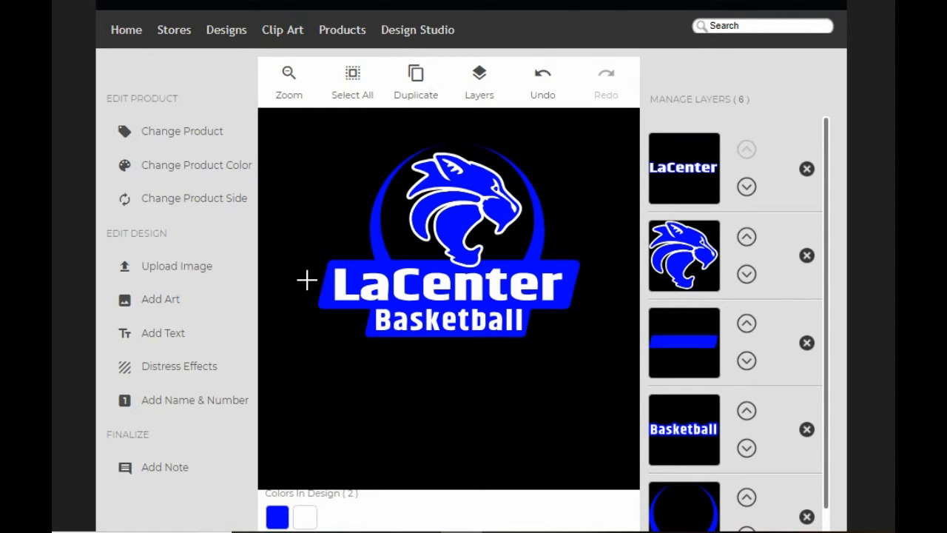
Step: Change the hoodie from black to the warm gray directly above Dark Heather and preview the design on the model
{"action": "left_click", "coordinate": [203, 178]}
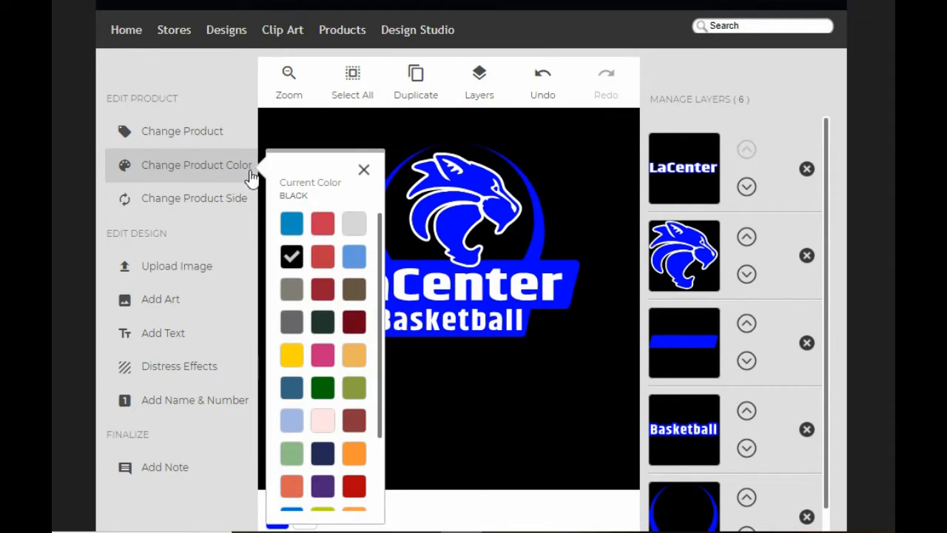
{"action": "left_click", "coordinate": [292, 325]}
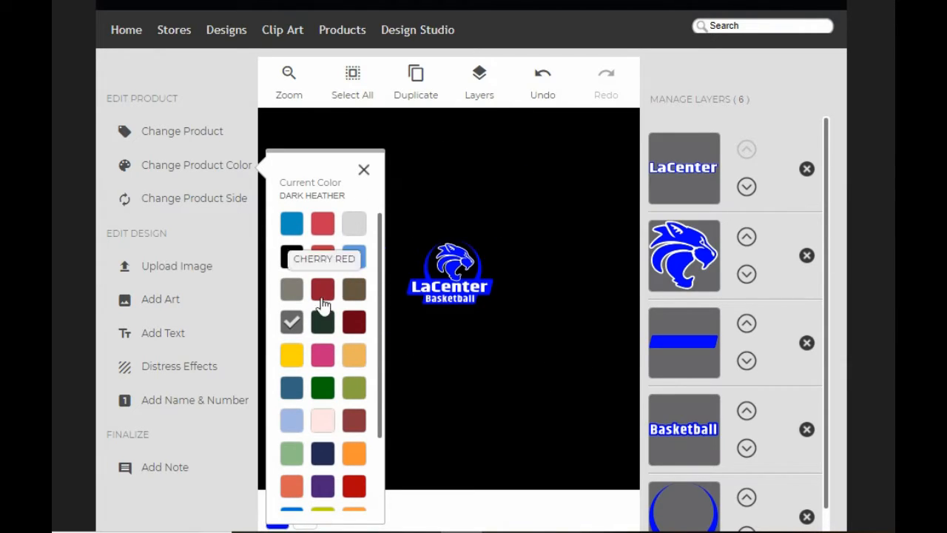
{"action": "left_click", "coordinate": [292, 288]}
{"action": "left_click", "coordinate": [363, 171]}
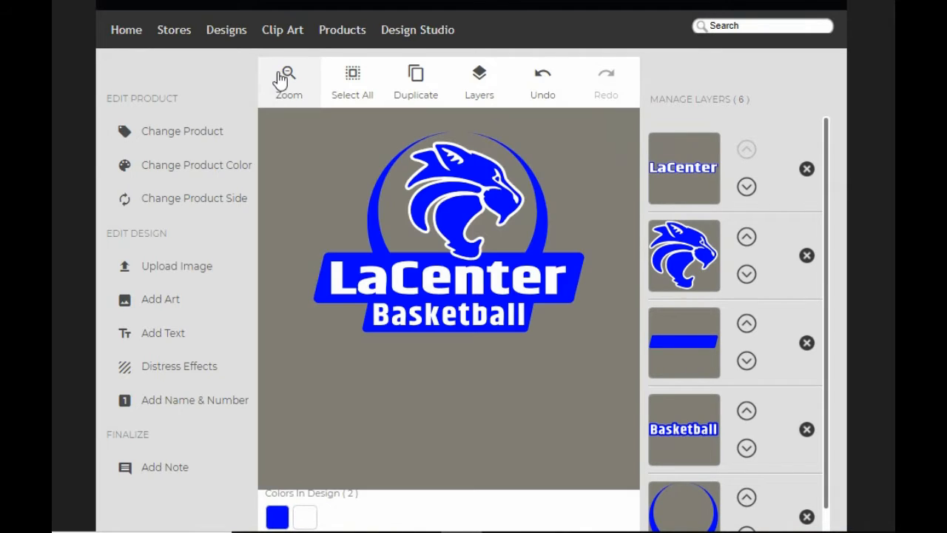
{"action": "left_click", "coordinate": [280, 80]}
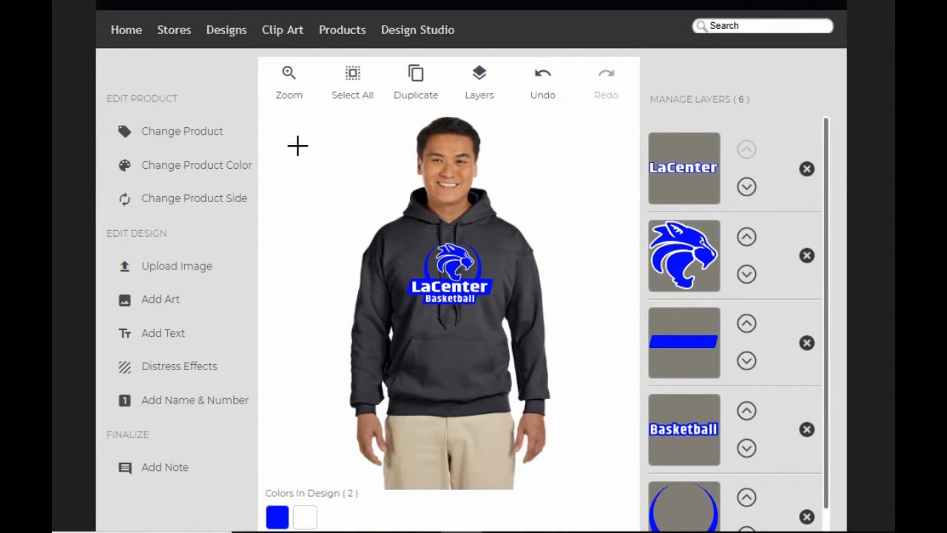
{"action": "left_click", "coordinate": [297, 92]}
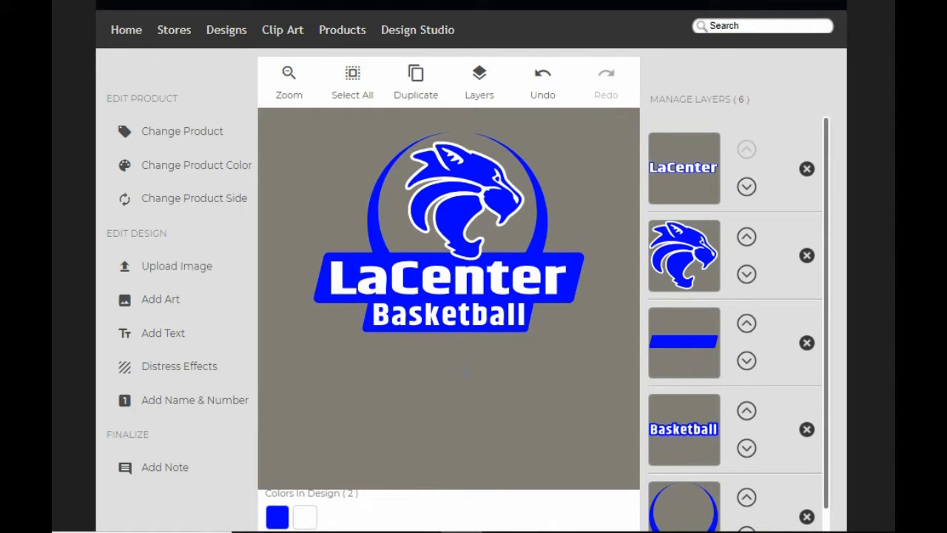
{"action": "left_click", "coordinate": [289, 81]}
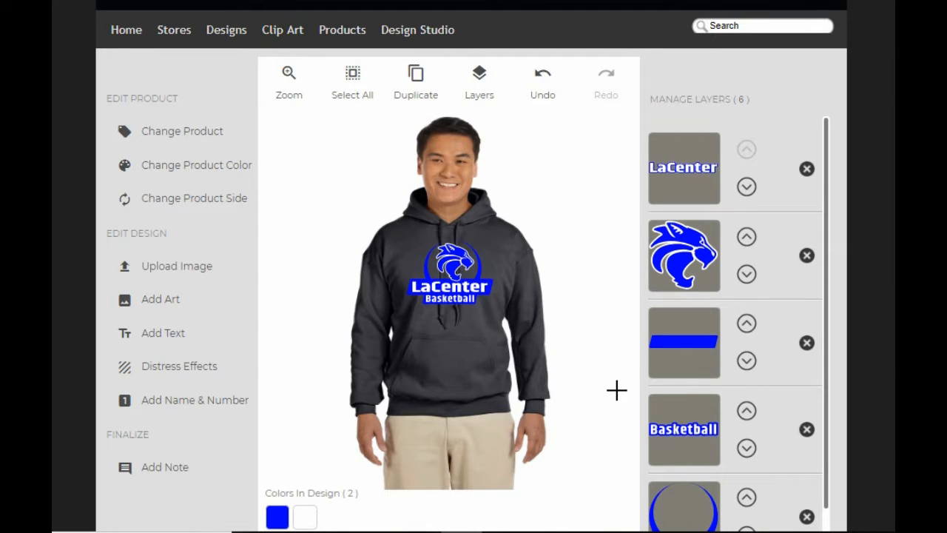
Step: Save the custom design for sharing under the name "Lacenter Basketball"
{"action": "scroll", "coordinate": [600, 329], "scroll_direction": "down", "scroll_amount": 3}
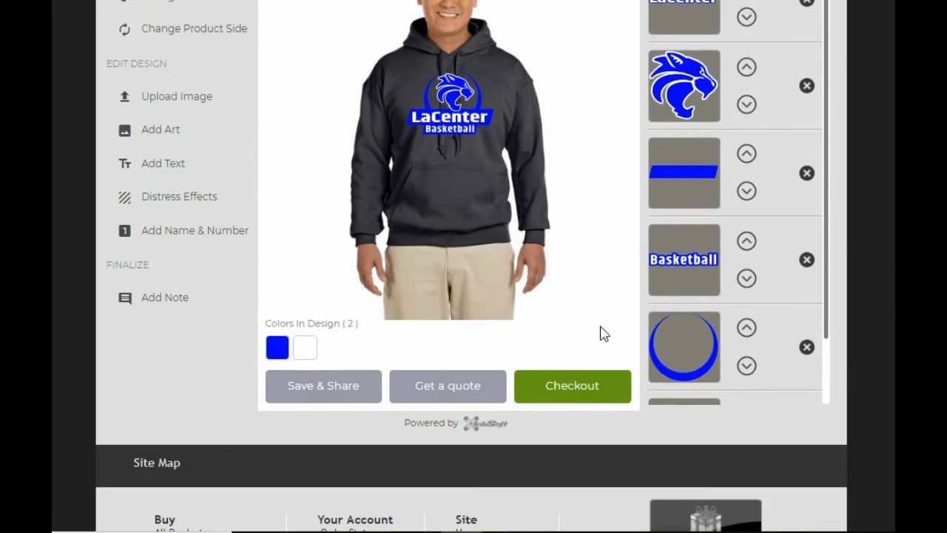
{"action": "left_click", "coordinate": [313, 386]}
{"action": "scroll", "coordinate": [398, 134], "scroll_direction": "up", "scroll_amount": 1}
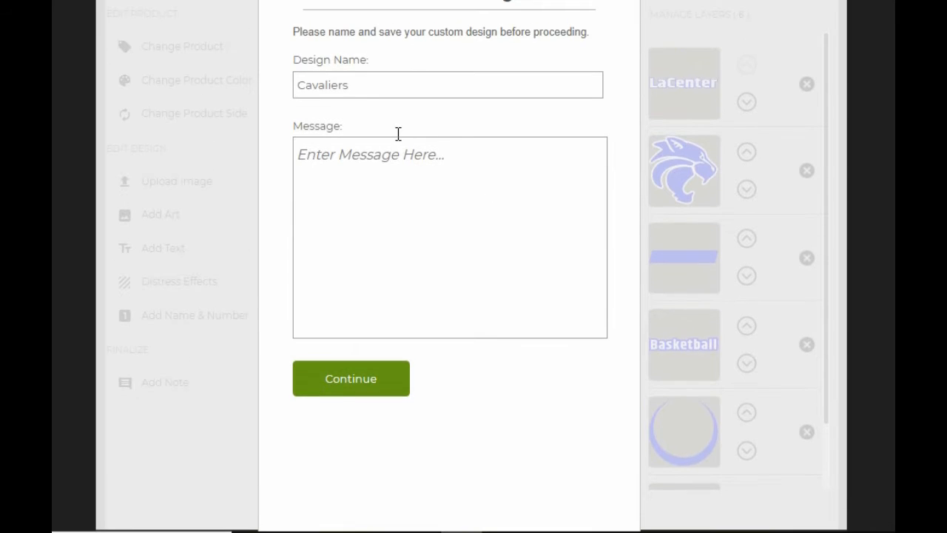
{"action": "left_click_drag", "start_coordinate": [449, 90], "coordinate": [136, 80]}
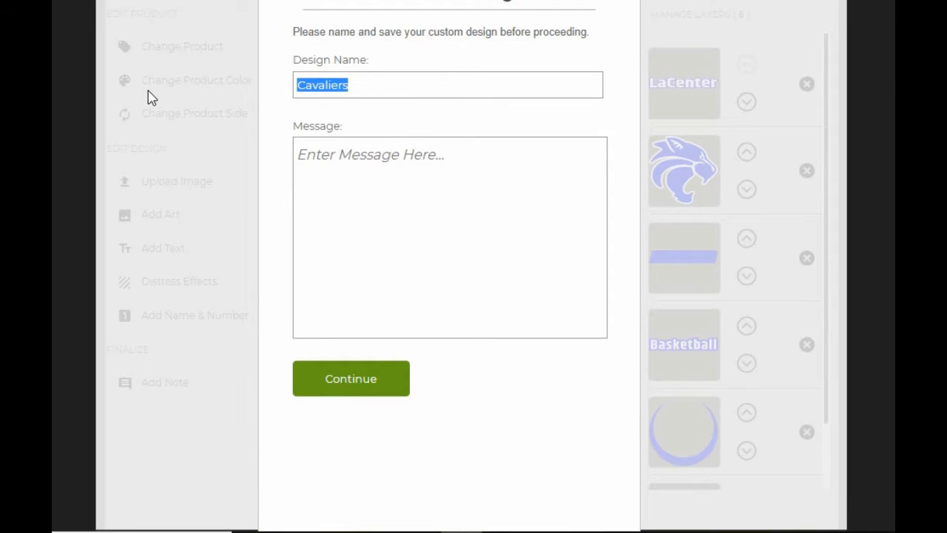
{"action": "type", "text": "Lacenter Basketb"}
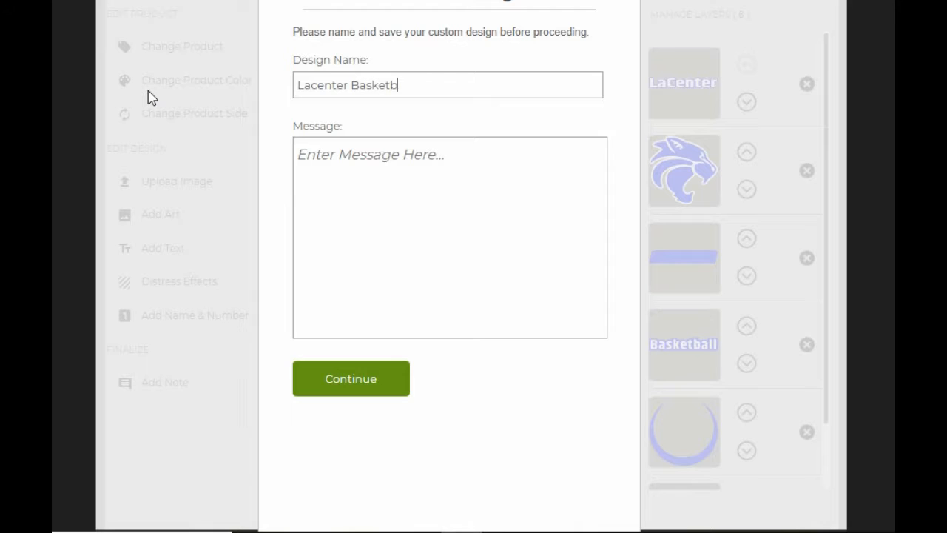
{"action": "type", "text": "allG"}
{"action": "key", "text": "Return"}
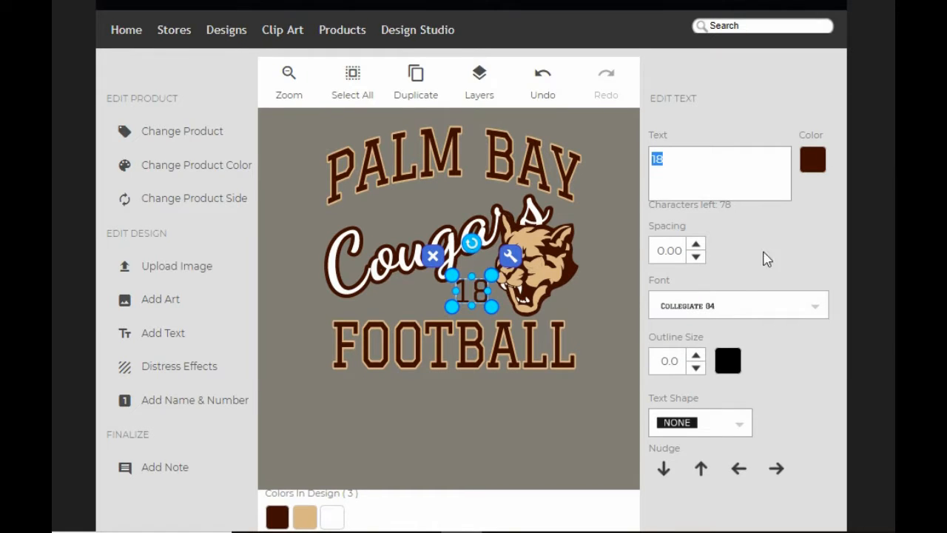
Step: Load the Palm Bay Cougars Football template from the Mascots design ideas onto the hoodie
{"action": "left_click", "coordinate": [98, 235]}
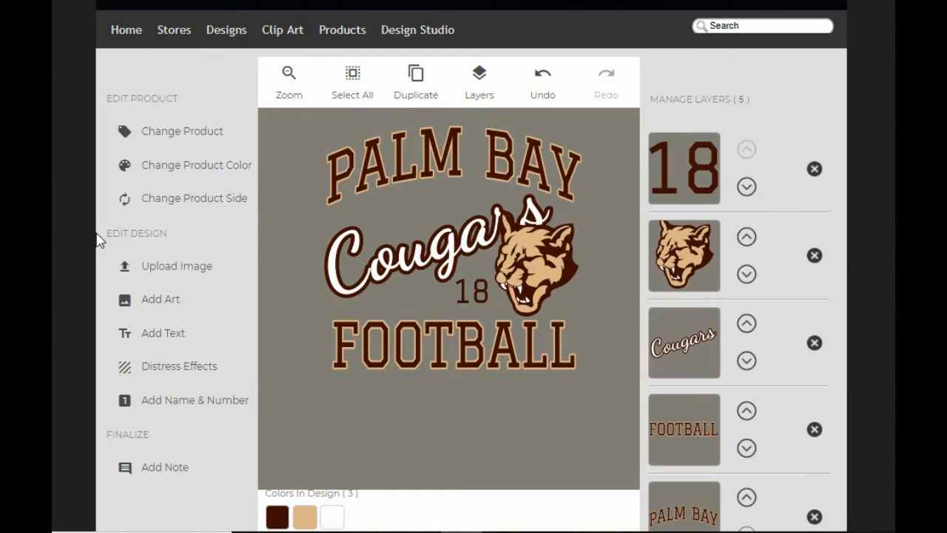
{"action": "left_click", "coordinate": [164, 300]}
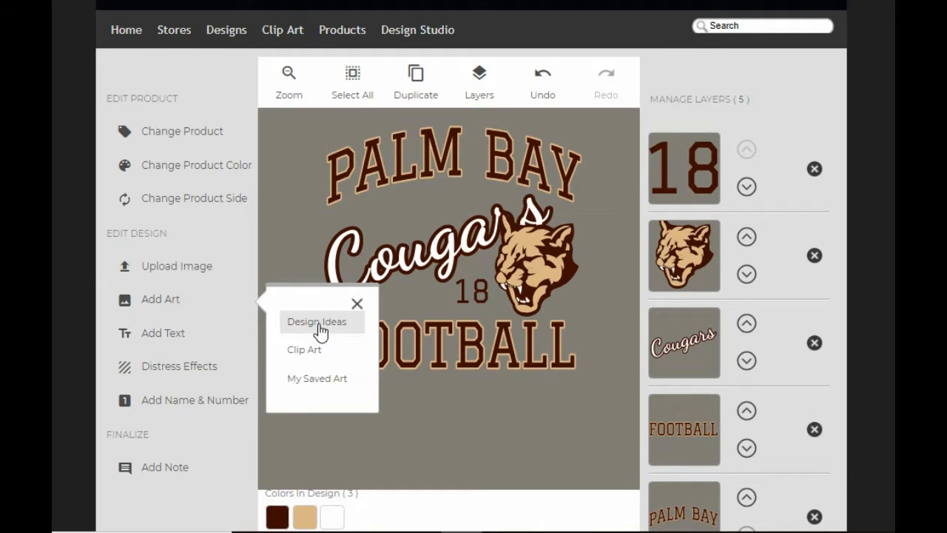
{"action": "left_click", "coordinate": [318, 322]}
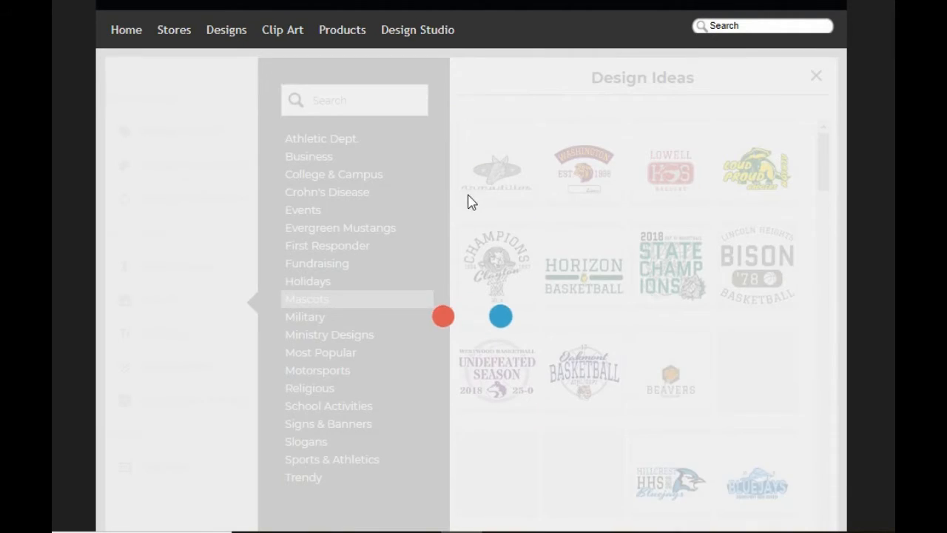
{"action": "scroll", "coordinate": [743, 264], "scroll_direction": "down", "scroll_amount": 10}
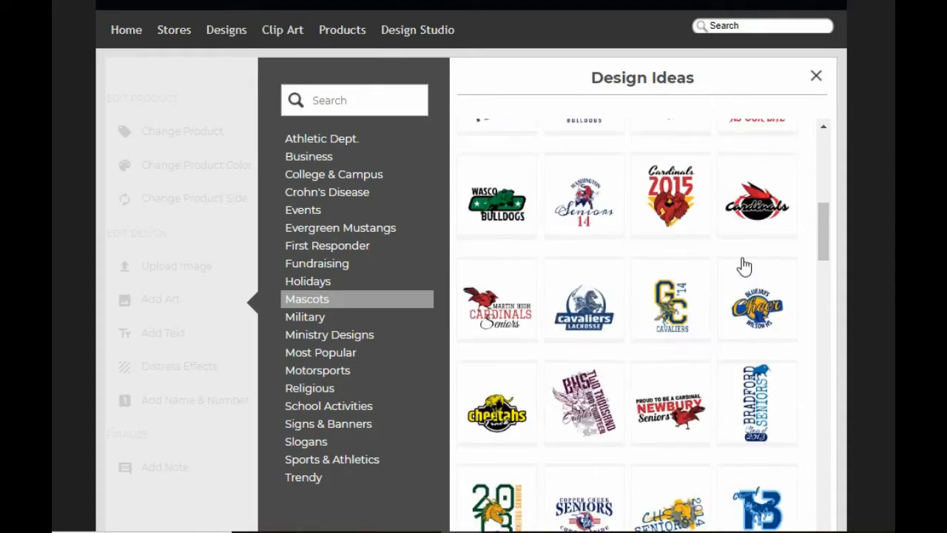
{"action": "scroll", "coordinate": [742, 267], "scroll_direction": "down", "scroll_amount": 3}
{"action": "scroll", "coordinate": [742, 267], "scroll_direction": "up", "scroll_amount": 13}
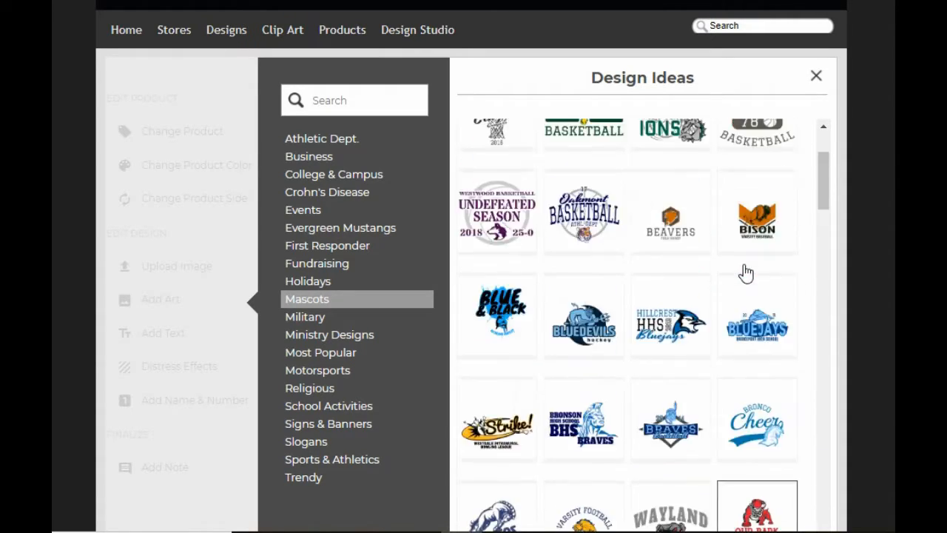
{"action": "scroll", "coordinate": [658, 247], "scroll_direction": "down", "scroll_amount": 10}
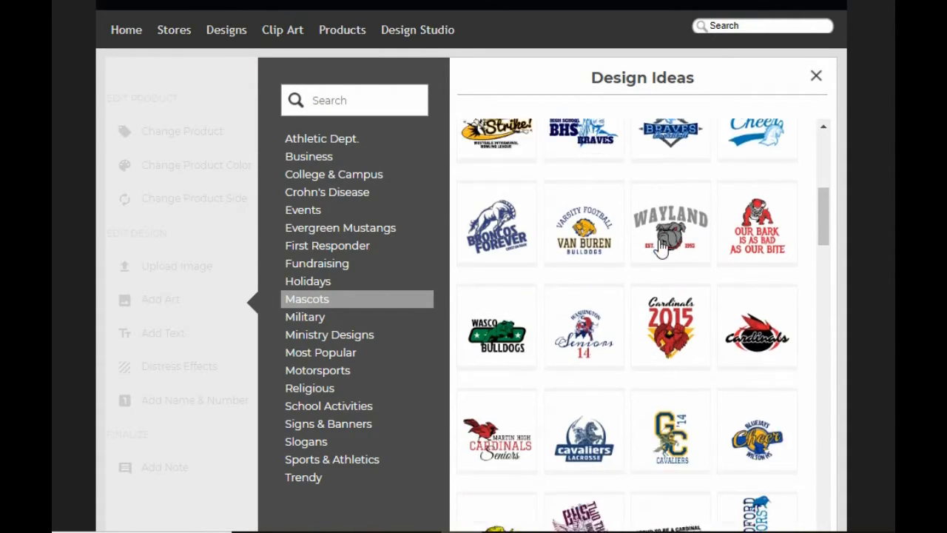
{"action": "scroll", "coordinate": [662, 249], "scroll_direction": "down", "scroll_amount": 15}
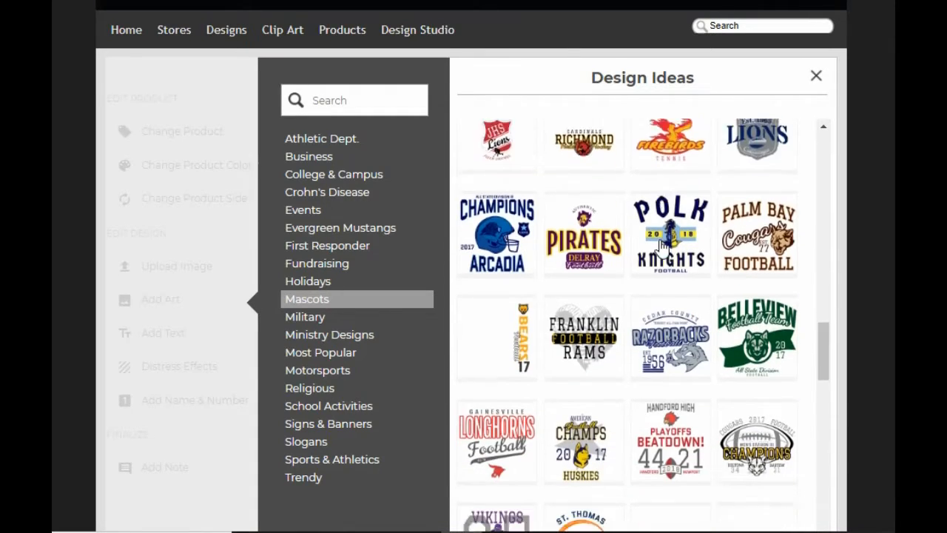
{"action": "scroll", "coordinate": [722, 175], "scroll_direction": "up", "scroll_amount": 2}
{"action": "left_click", "coordinate": [745, 177]}
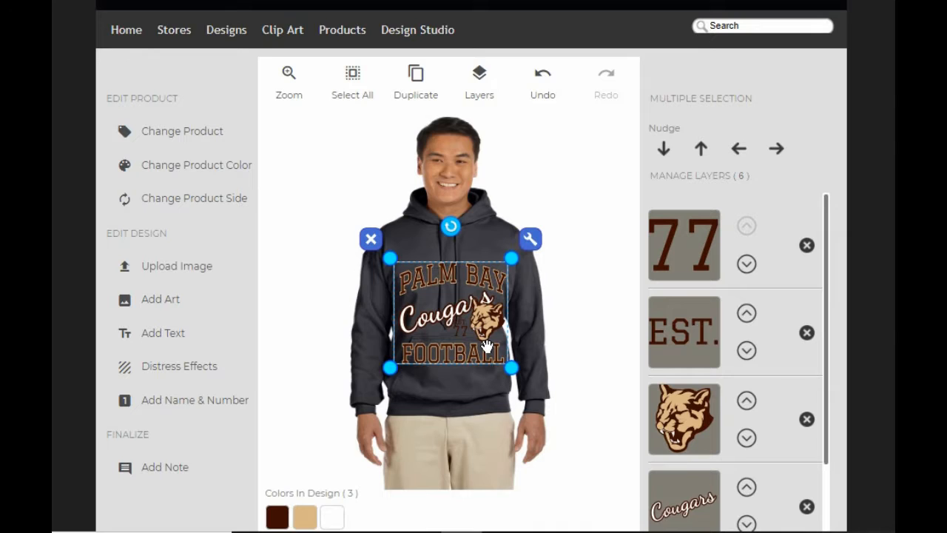
Step: Shrink the whole Palm Bay Cougars Football design slightly and move it higher on the hoodie's chest
{"action": "left_click", "coordinate": [279, 75]}
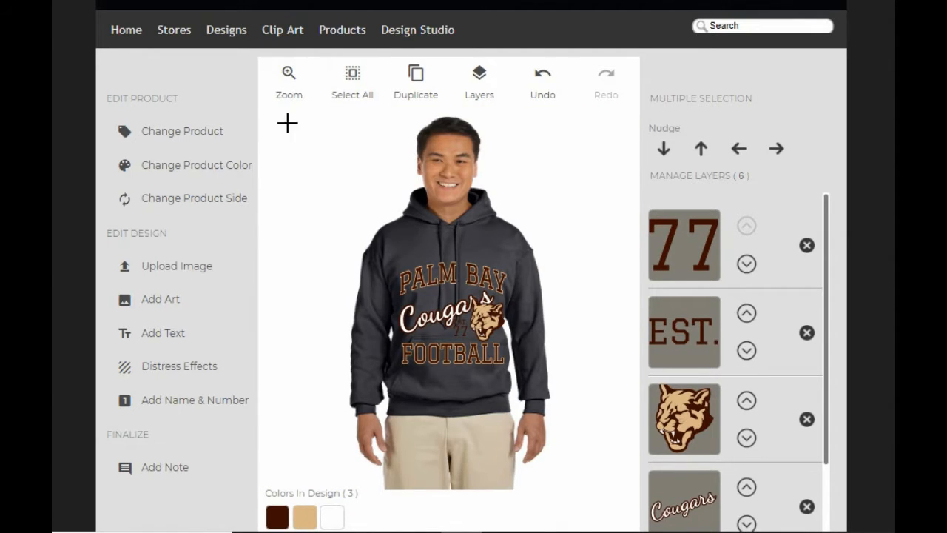
{"action": "left_click", "coordinate": [353, 89]}
{"action": "left_click_drag", "start_coordinate": [513, 368], "coordinate": [503, 359]}
{"action": "left_click_drag", "start_coordinate": [461, 322], "coordinate": [459, 293]}
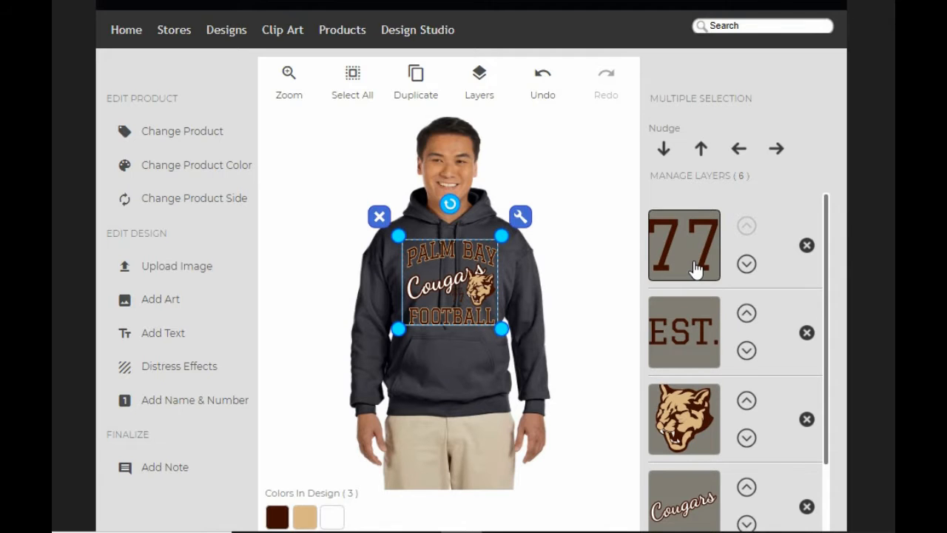
Step: Delete the "EST." text layer from the Palm Bay design and view the design close up
{"action": "left_click", "coordinate": [808, 332]}
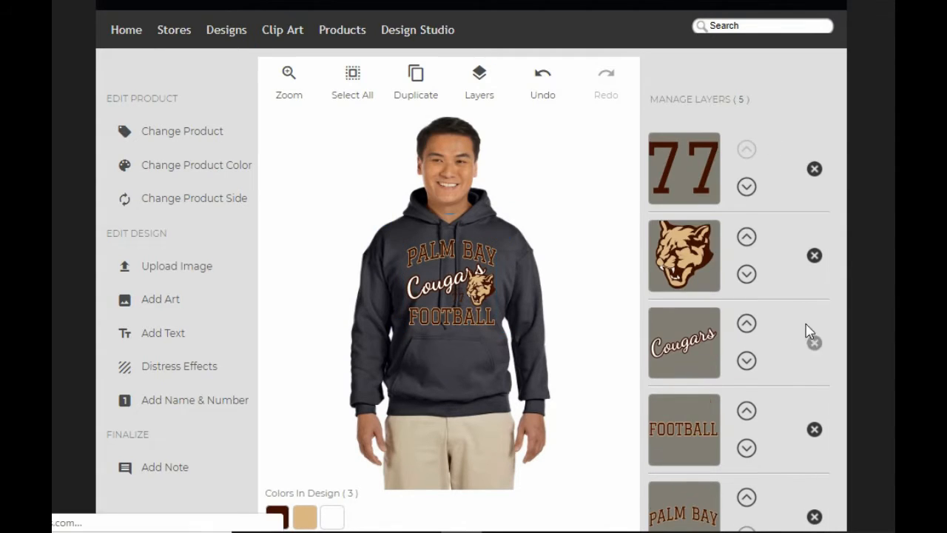
{"action": "left_click", "coordinate": [311, 88]}
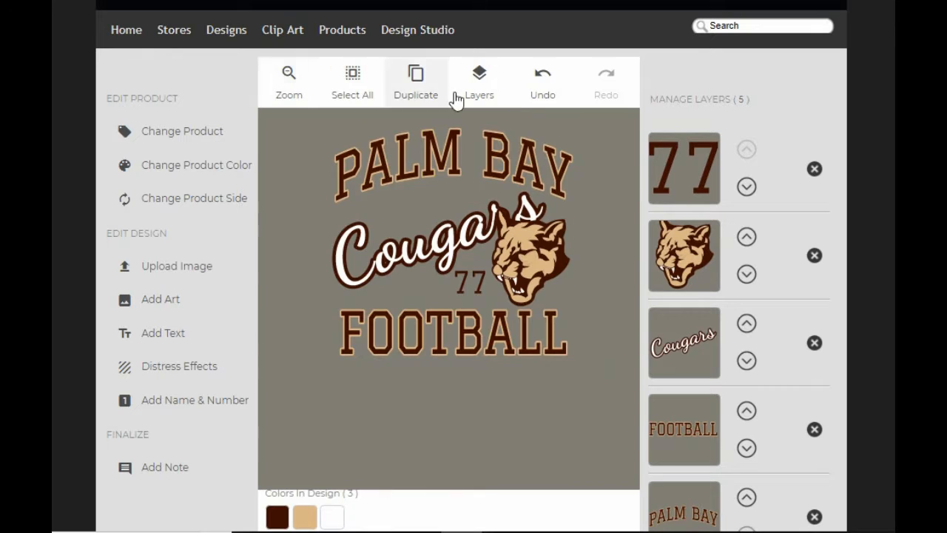
Step: Change the number text 77 in the design to 18
{"action": "left_click", "coordinate": [693, 185]}
{"action": "left_click", "coordinate": [723, 171]}
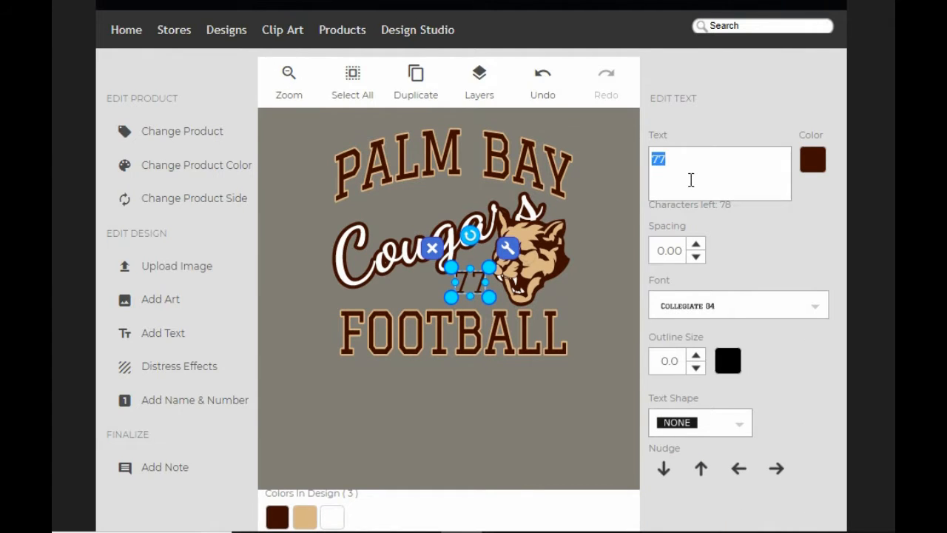
{"action": "type", "text": "18"}
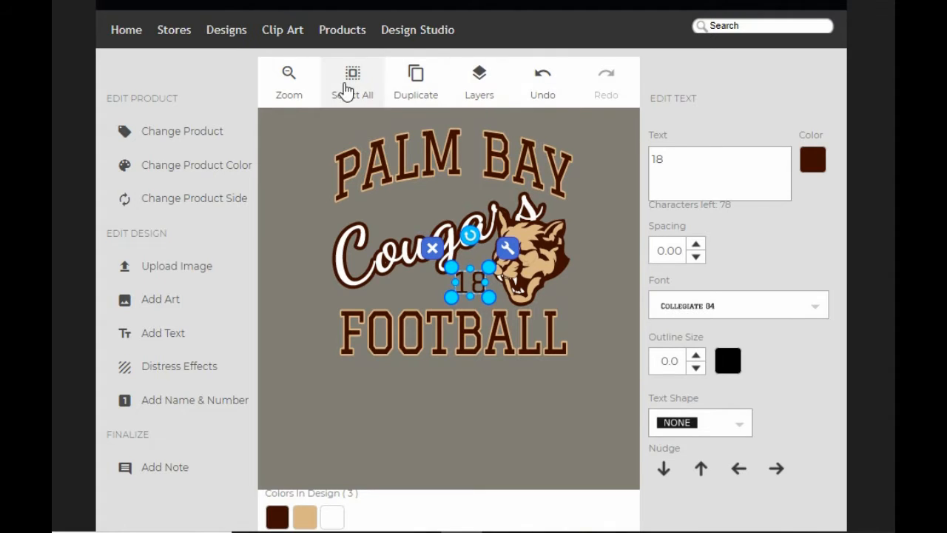
Step: Replace the cougar head art with the blue wildcat head from the School Clip Art category
{"action": "left_click", "coordinate": [479, 83]}
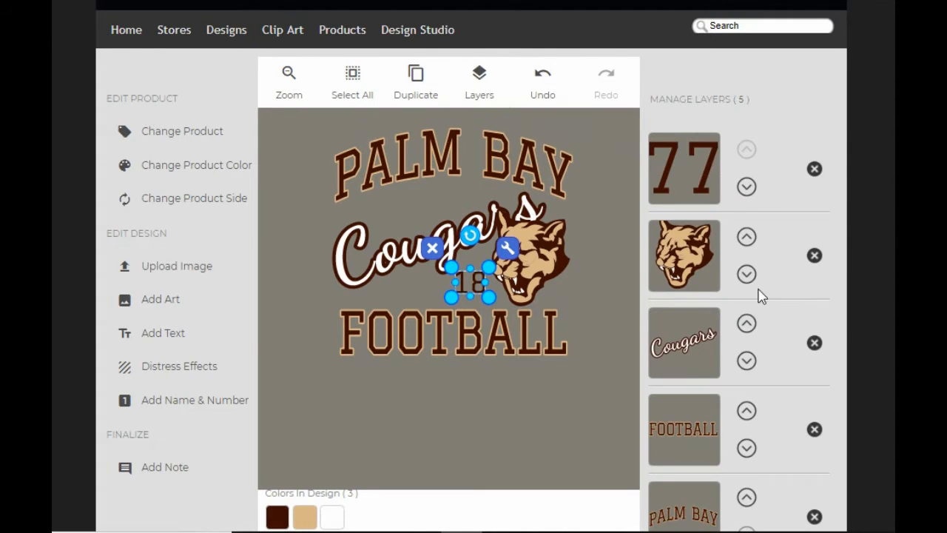
{"action": "left_click", "coordinate": [814, 255]}
{"action": "left_click", "coordinate": [188, 314]}
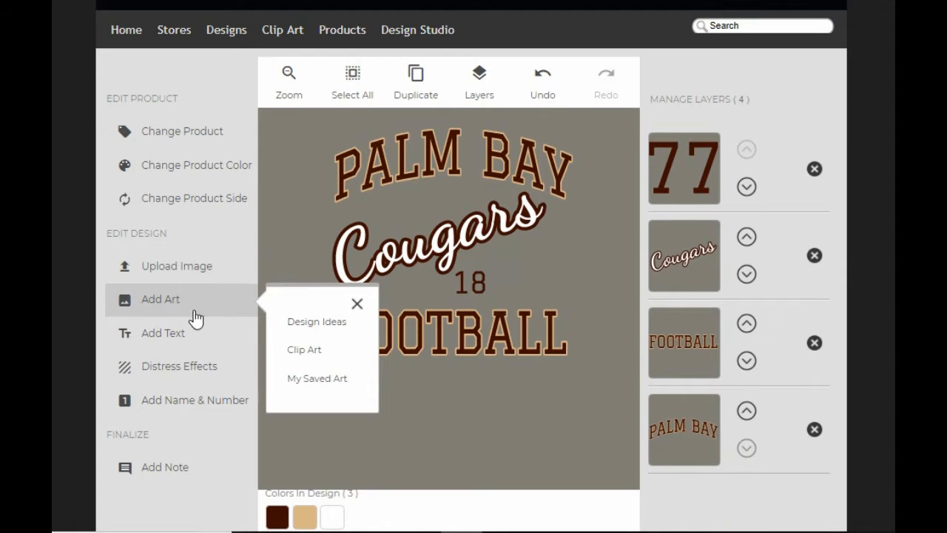
{"action": "left_click", "coordinate": [311, 350]}
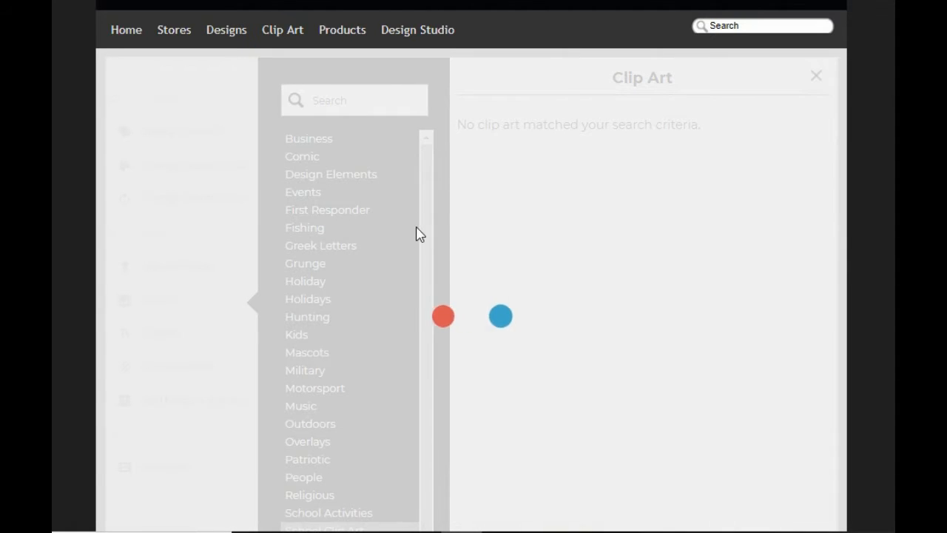
{"action": "scroll", "coordinate": [643, 249], "scroll_direction": "down", "scroll_amount": 7}
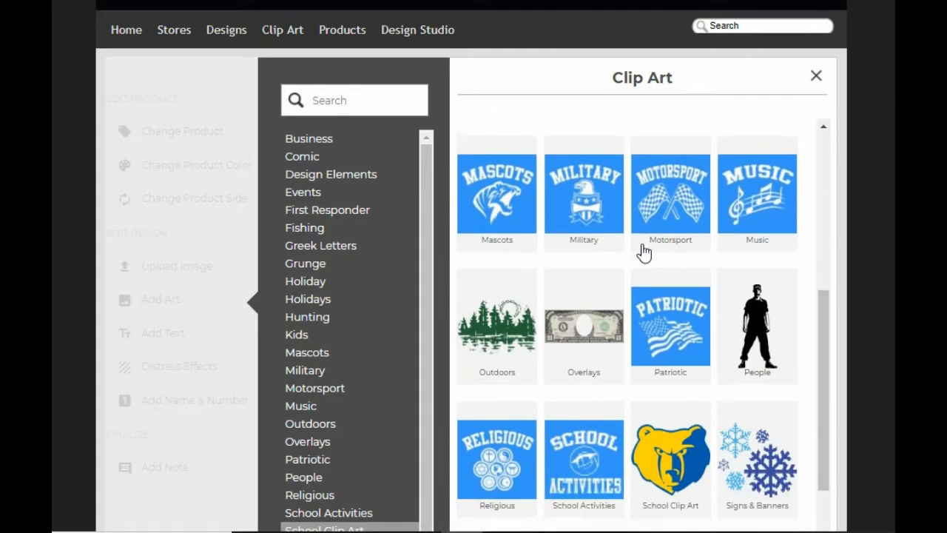
{"action": "left_click", "coordinate": [649, 327]}
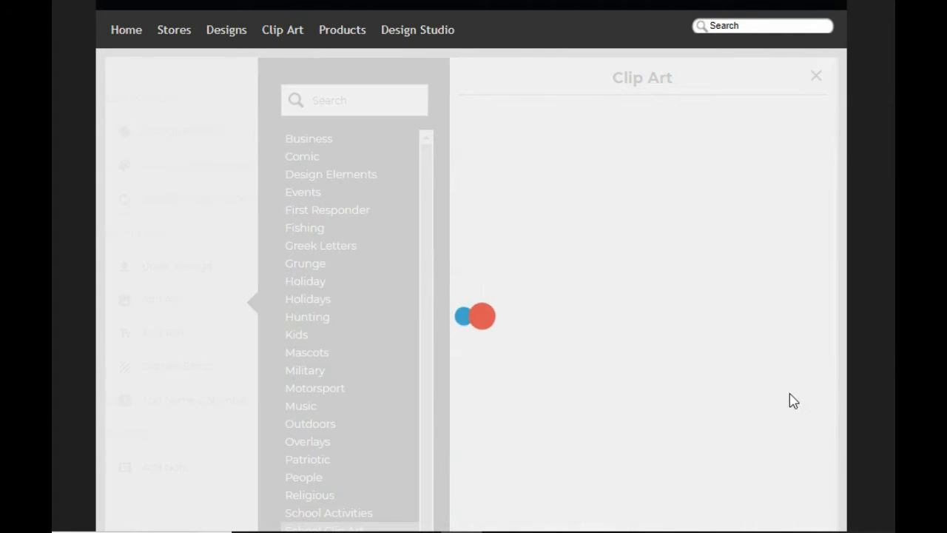
{"action": "scroll", "coordinate": [683, 376], "scroll_direction": "down", "scroll_amount": 3}
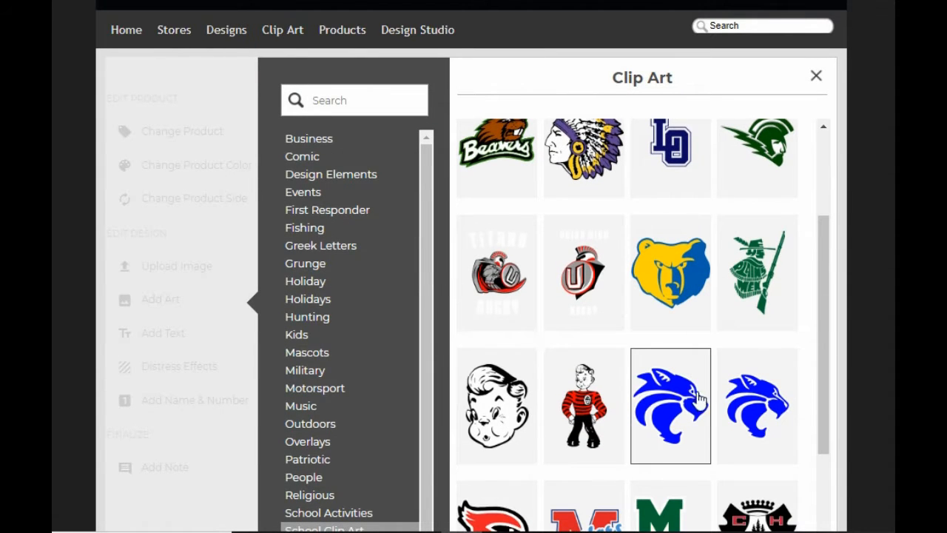
{"action": "left_click", "coordinate": [700, 407]}
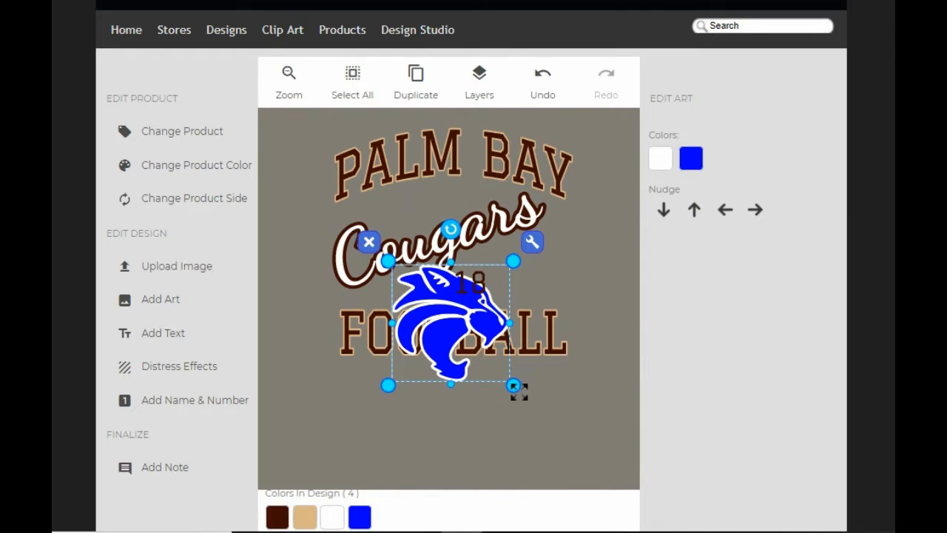
Step: Shrink the blue wildcat head and place it beside the number 18, beneath the end of the script team name
{"action": "left_click_drag", "start_coordinate": [514, 386], "coordinate": [497, 369]}
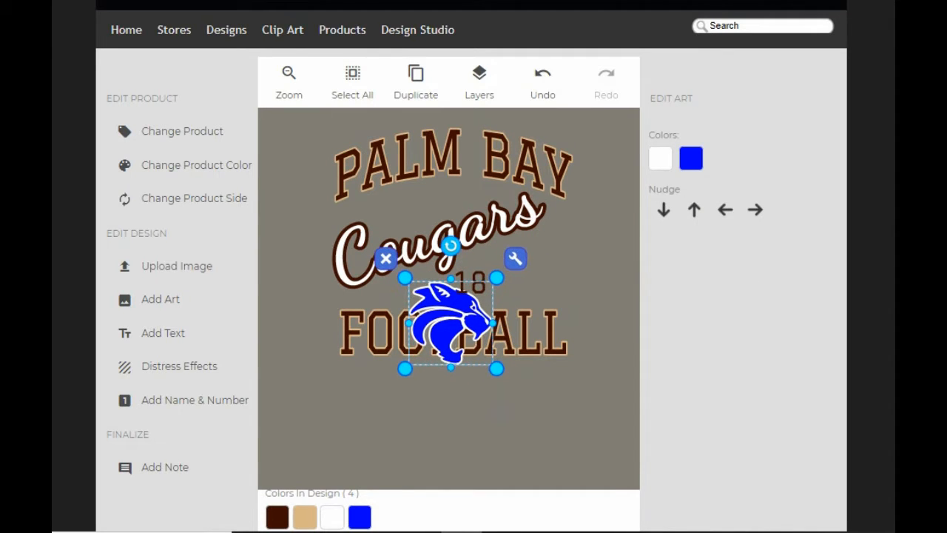
{"action": "left_click_drag", "start_coordinate": [439, 333], "coordinate": [519, 291]}
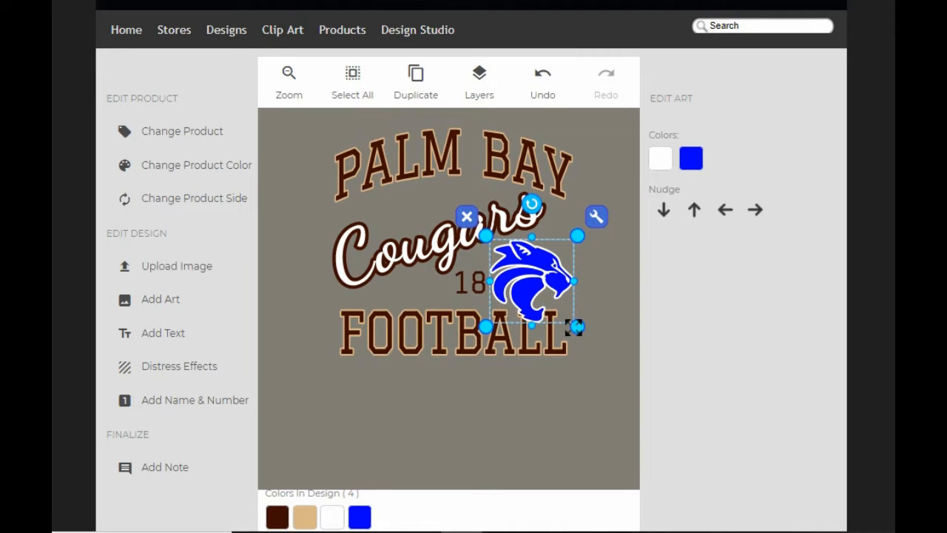
{"action": "left_click_drag", "start_coordinate": [574, 326], "coordinate": [572, 323]}
{"action": "left_click_drag", "start_coordinate": [528, 276], "coordinate": [527, 273]}
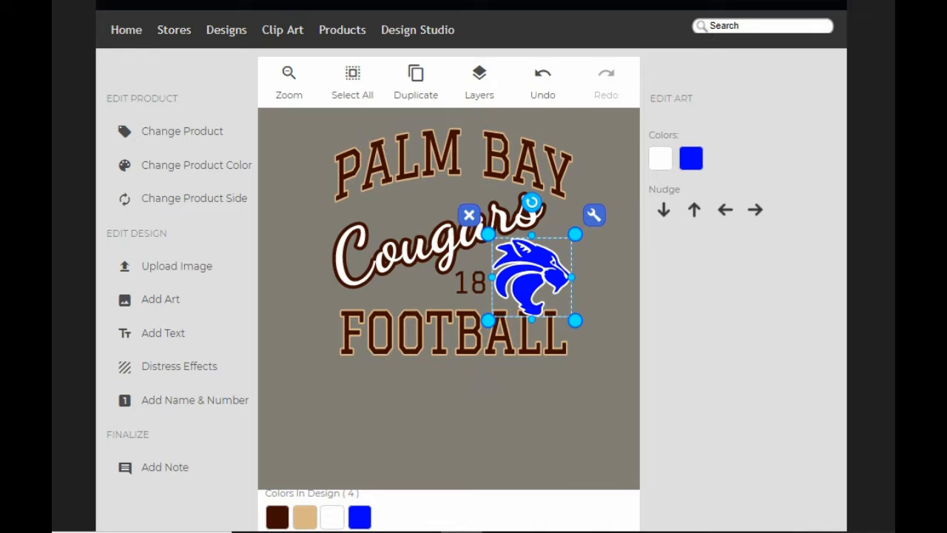
{"action": "left_click", "coordinate": [551, 392]}
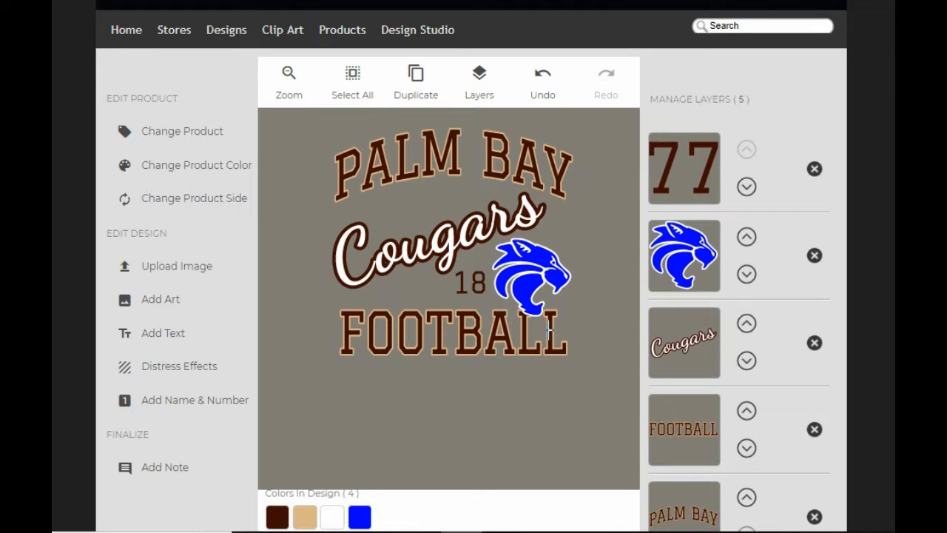
Step: Change the script text "Cougars" to "Wildcats"
{"action": "left_click", "coordinate": [699, 354]}
{"action": "double_click", "coordinate": [703, 159]}
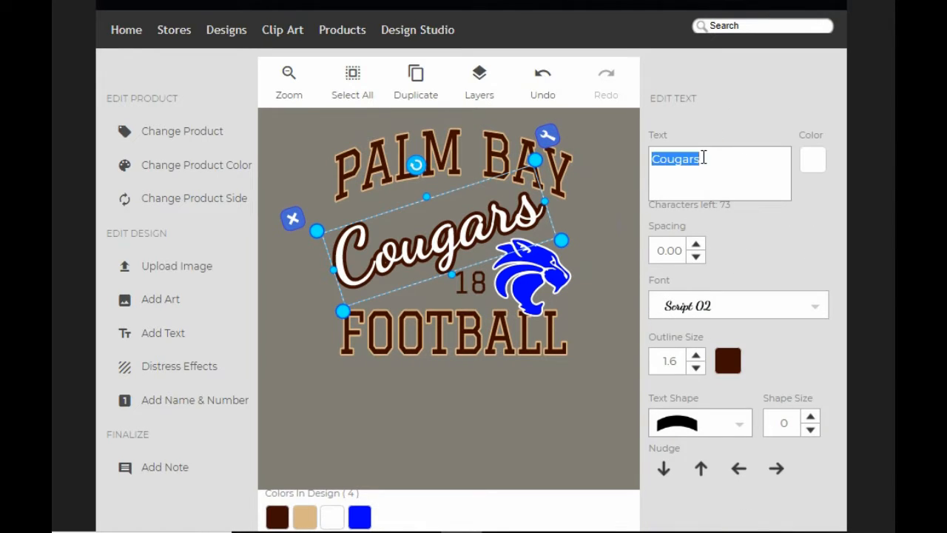
{"action": "type", "text": "Wildcats"}
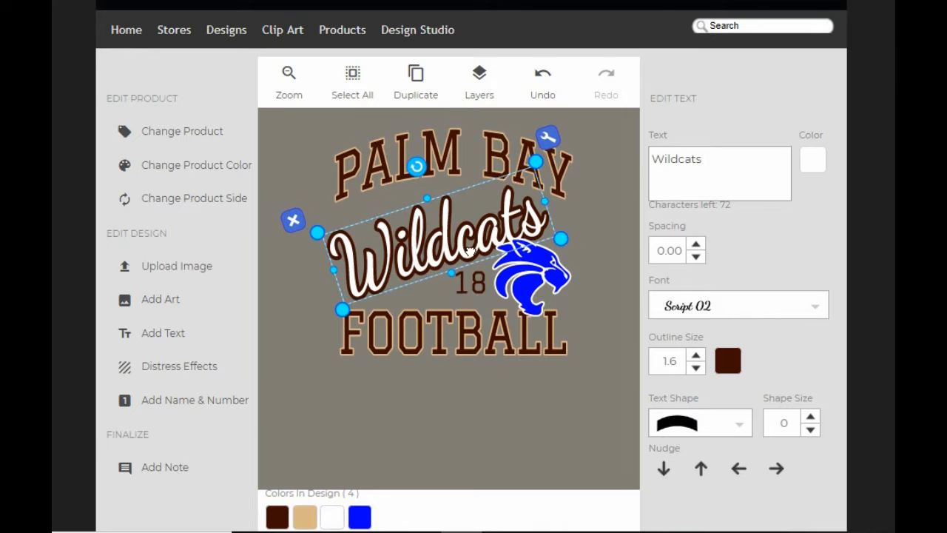
Step: Change the "FOOTBALL" text to "BASKETBALL" and reduce its height very slightly
{"action": "left_click", "coordinate": [479, 81]}
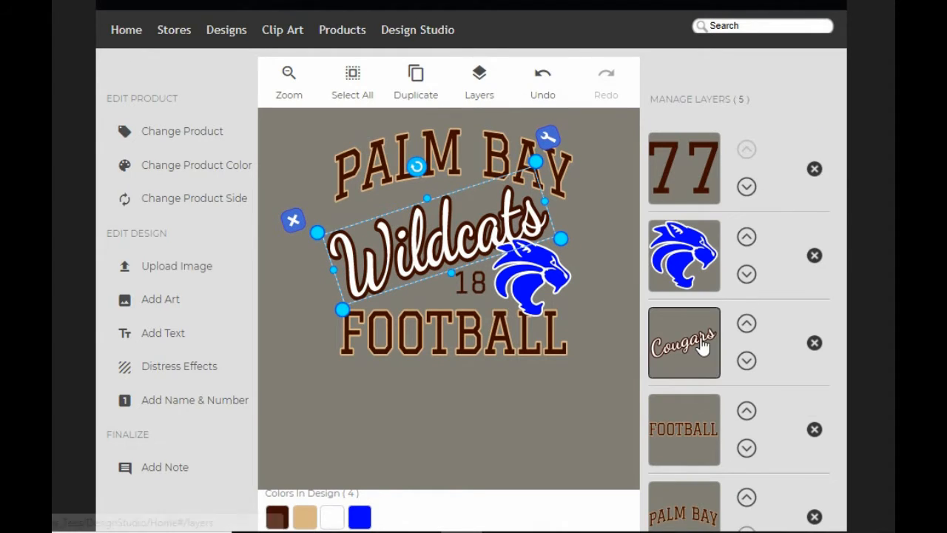
{"action": "left_click", "coordinate": [664, 428]}
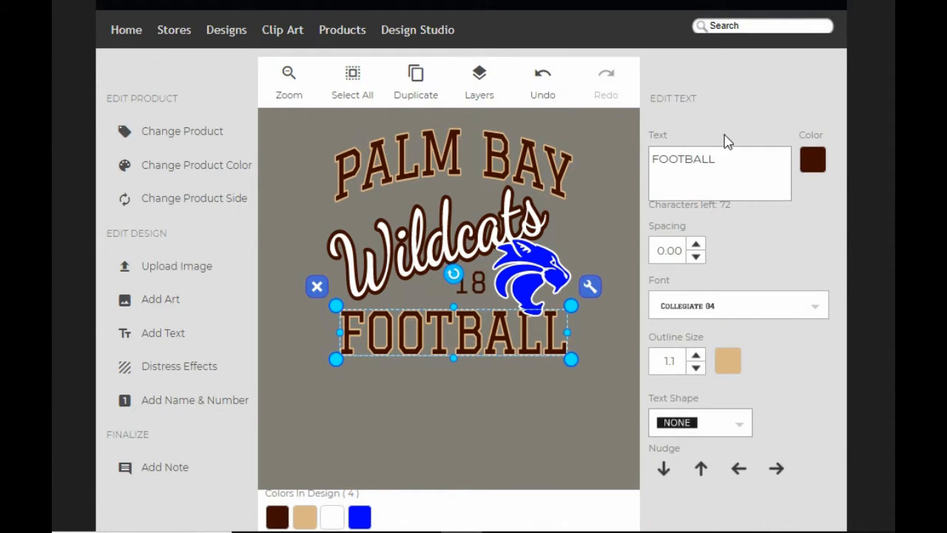
{"action": "double_click", "coordinate": [732, 162]}
{"action": "type", "text": "B"}
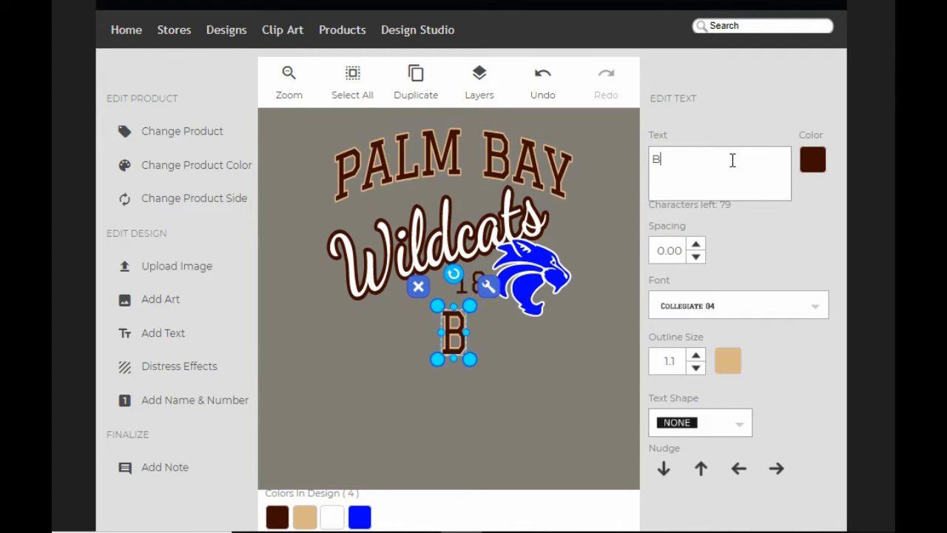
{"action": "type", "text": "ASKETBALL"}
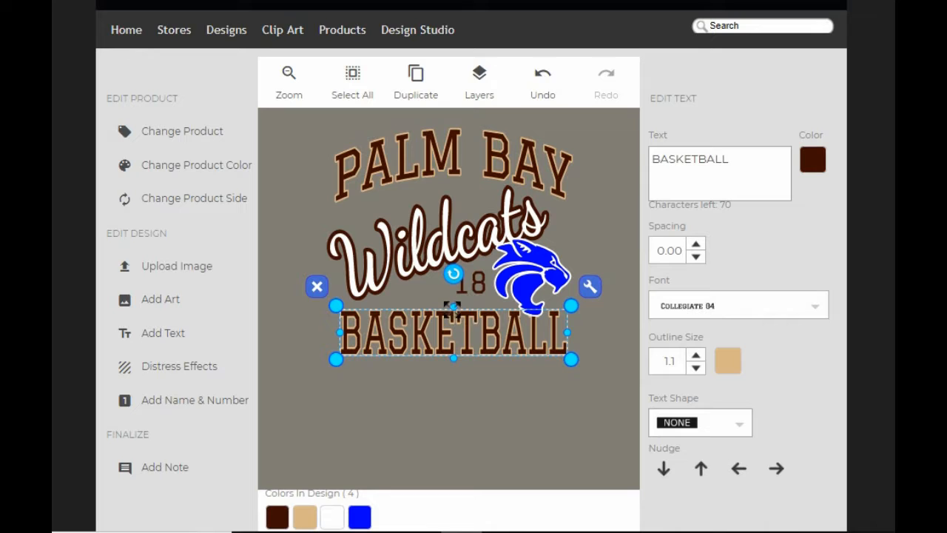
{"action": "left_click_drag", "start_coordinate": [452, 307], "coordinate": [453, 306]}
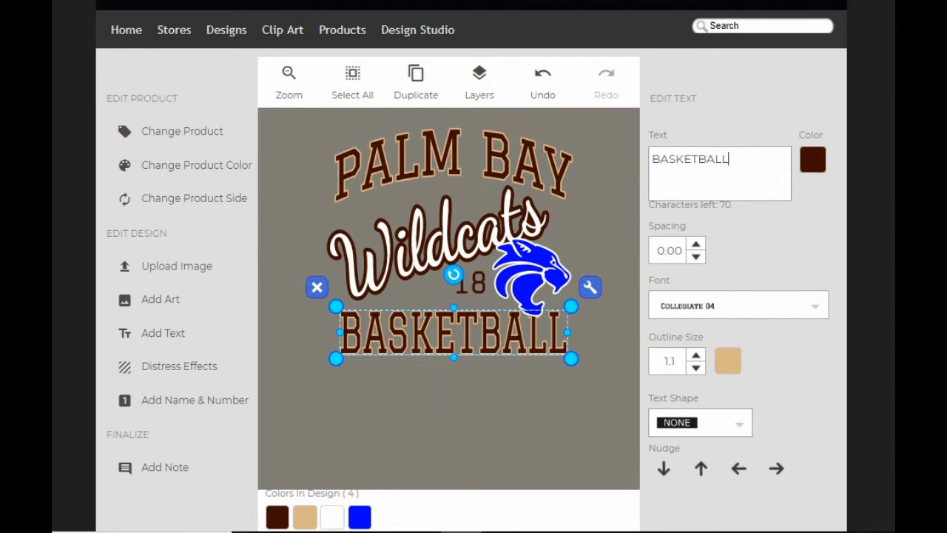
Step: Change the arched "PALM BAY" text to "La Center"
{"action": "left_click", "coordinate": [474, 85]}
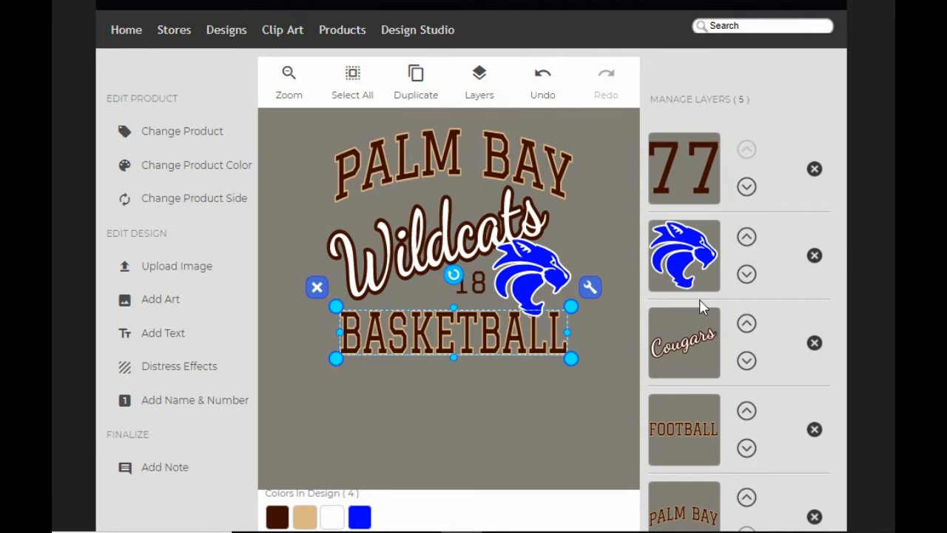
{"action": "scroll", "coordinate": [733, 429], "scroll_direction": "down", "scroll_amount": 1}
{"action": "left_click", "coordinate": [672, 437]}
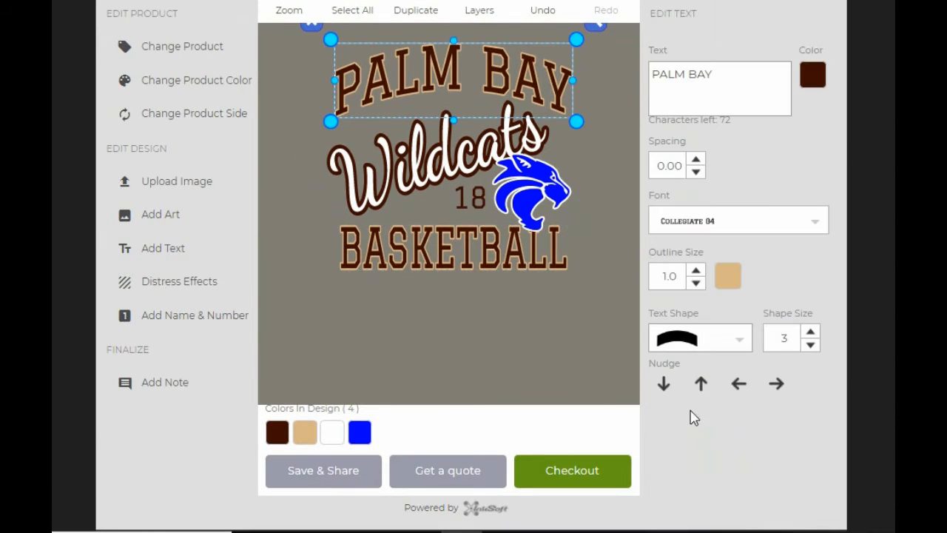
{"action": "triple_click", "coordinate": [763, 82]}
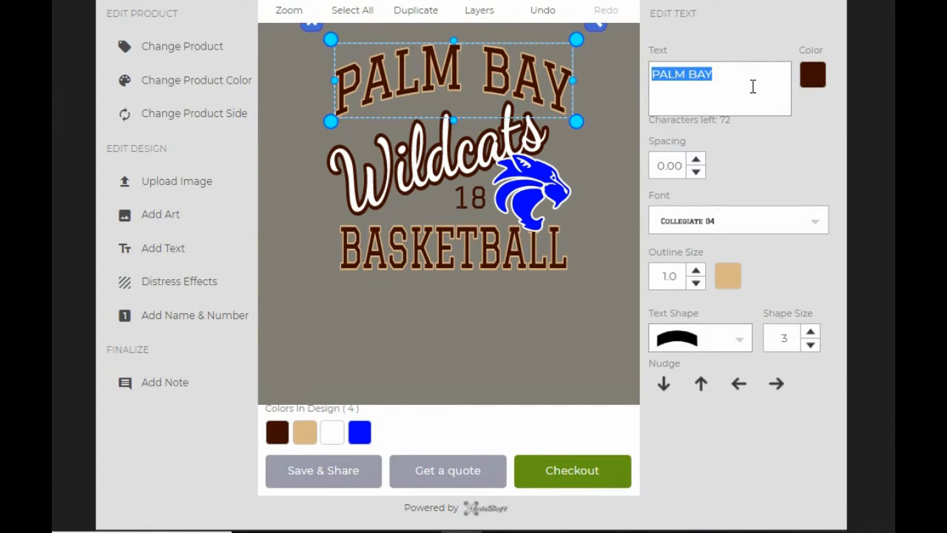
{"action": "type", "text": "lA"}
{"action": "key", "text": "BackSpace"}
{"action": "key", "text": "BackSpace"}
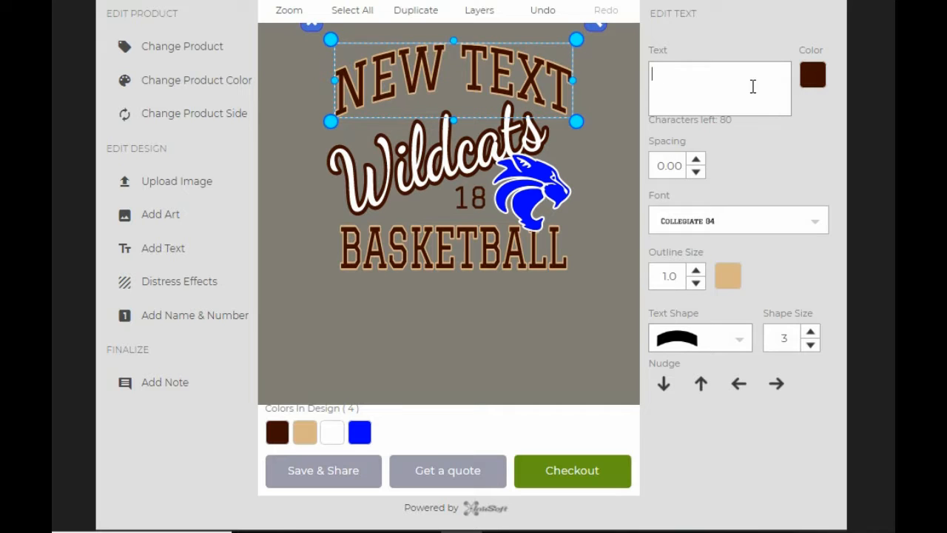
{"action": "type", "text": "La Center"}
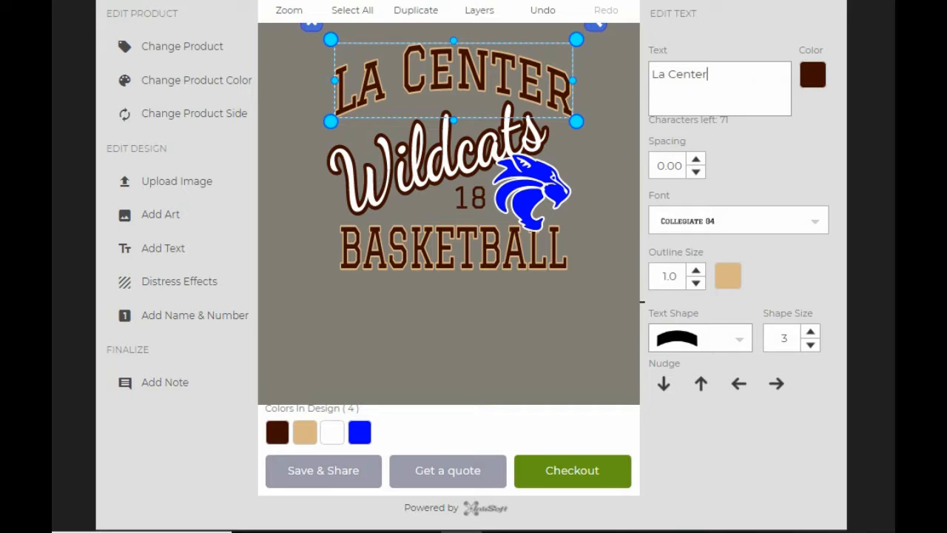
Step: Recolor the whole design, replacing the dark brown with the wildcat's blue and the tan with white
{"action": "scroll", "coordinate": [888, 307], "scroll_direction": "up", "scroll_amount": 2}
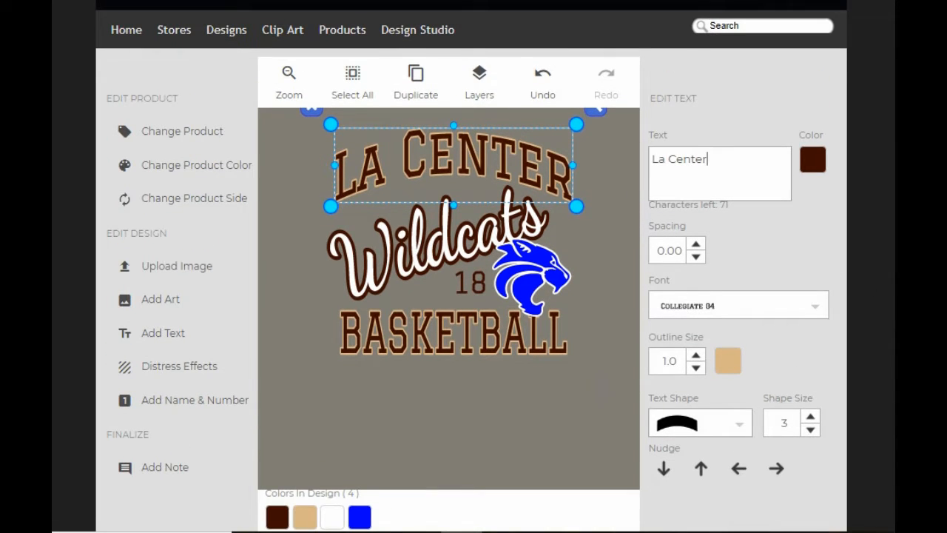
{"action": "left_click", "coordinate": [286, 491]}
{"action": "left_click", "coordinate": [377, 151]}
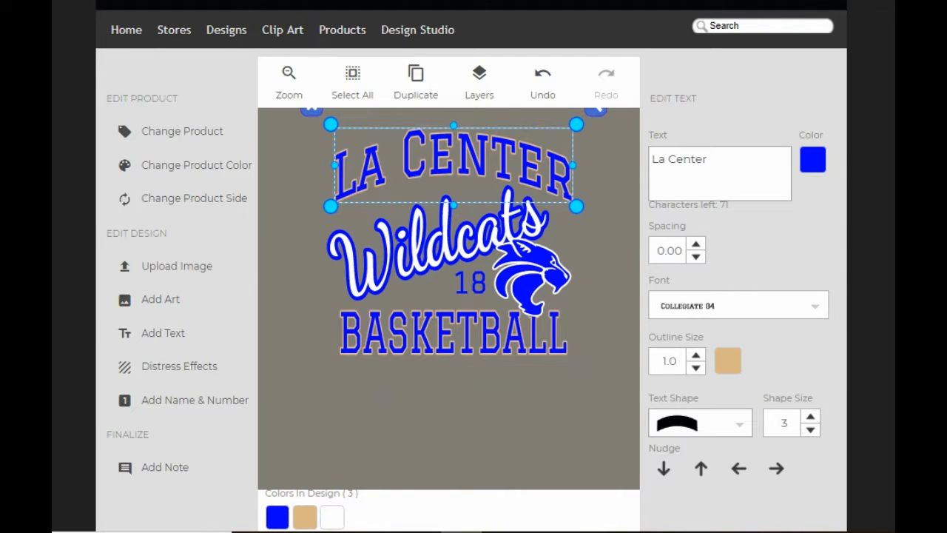
{"action": "left_click", "coordinate": [306, 515]}
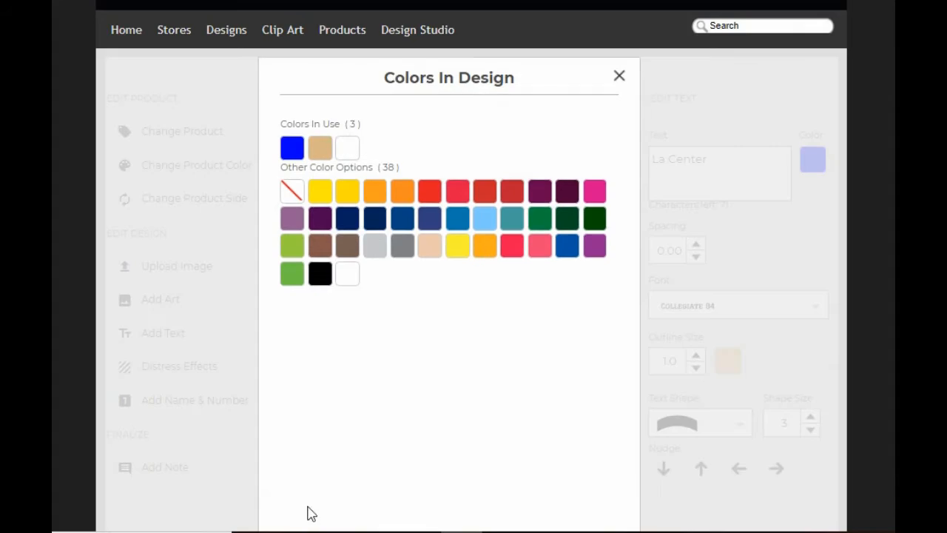
{"action": "left_click", "coordinate": [349, 150]}
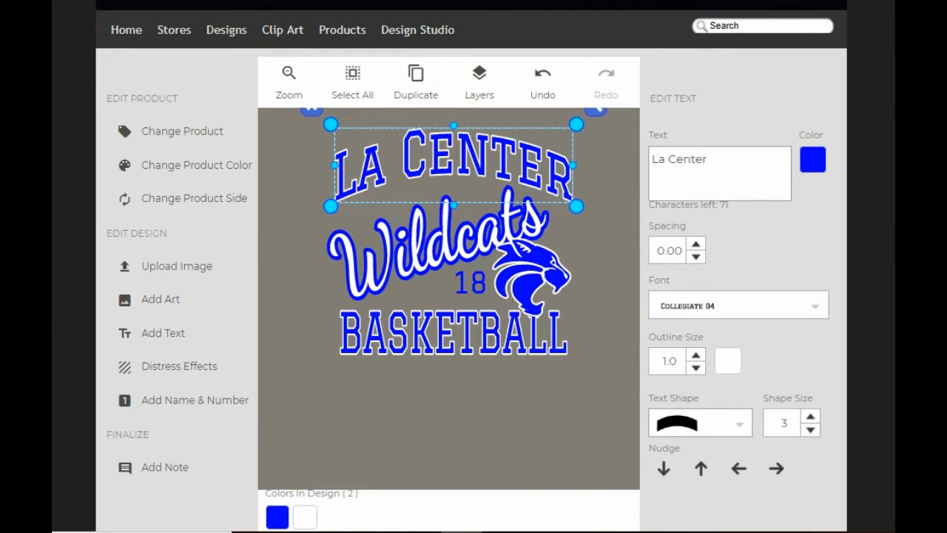
Step: Give the number 18 a white outline and increase its outline size
{"action": "left_click", "coordinate": [477, 283]}
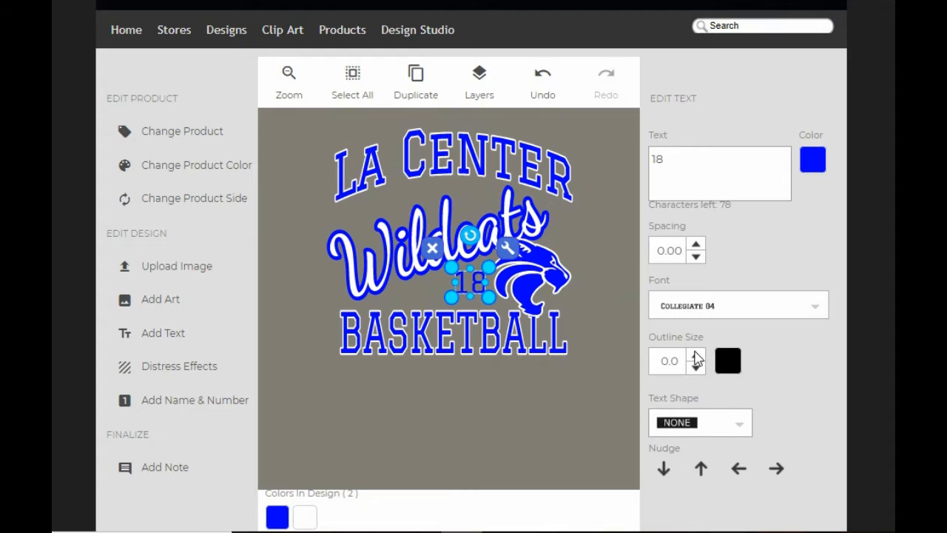
{"action": "left_click", "coordinate": [727, 361]}
{"action": "left_click", "coordinate": [320, 148]}
{"action": "left_click", "coordinate": [696, 355]}
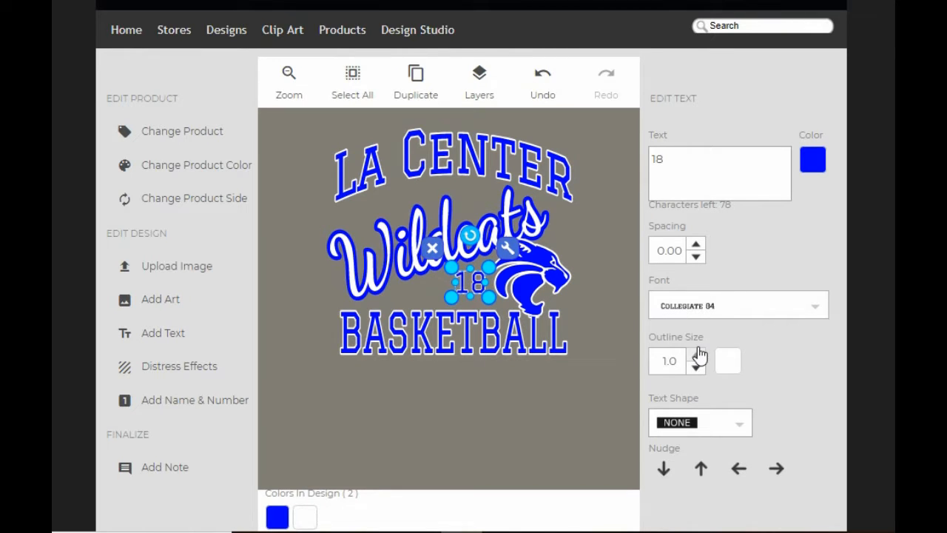
{"action": "left_click", "coordinate": [697, 355]}
{"action": "left_click", "coordinate": [565, 423]}
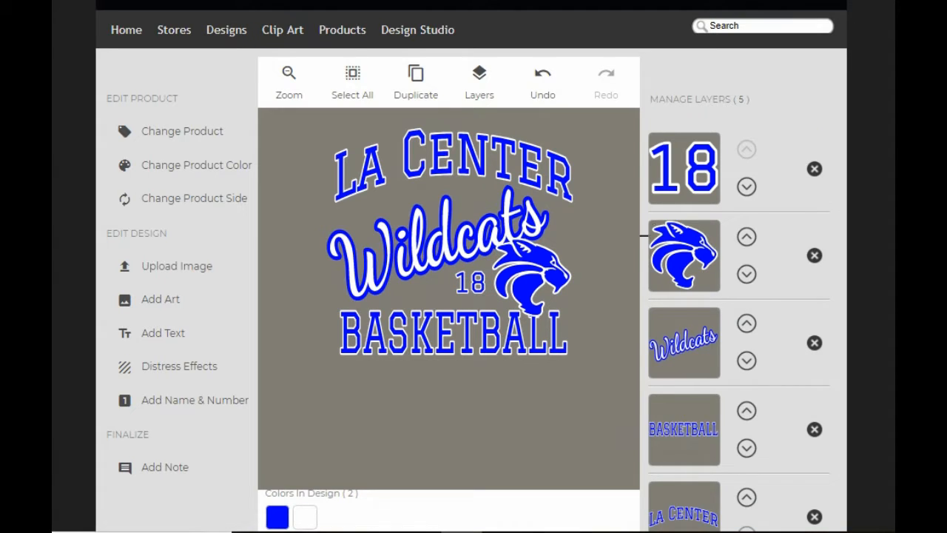
{"action": "left_click", "coordinate": [679, 253]}
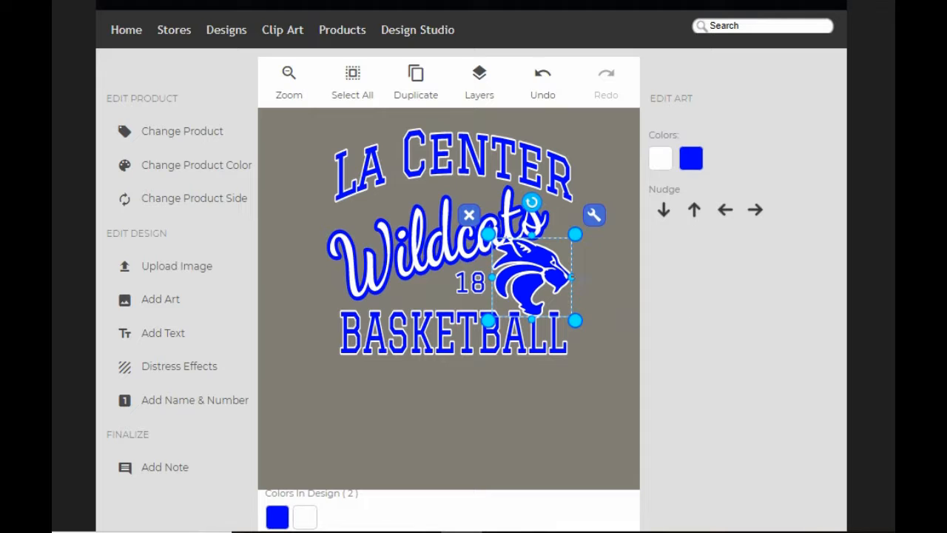
{"action": "left_click_drag", "start_coordinate": [544, 283], "coordinate": [569, 297]}
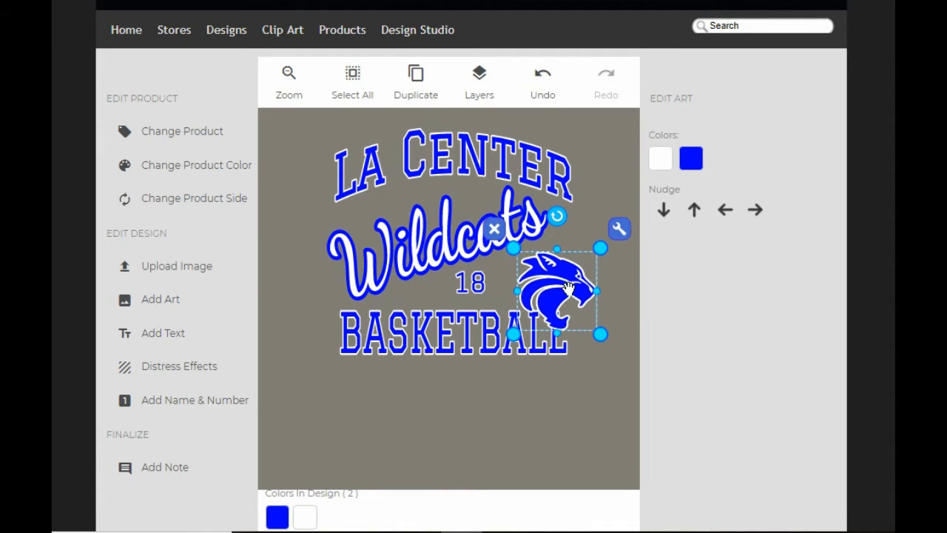
{"action": "left_click", "coordinate": [543, 85]}
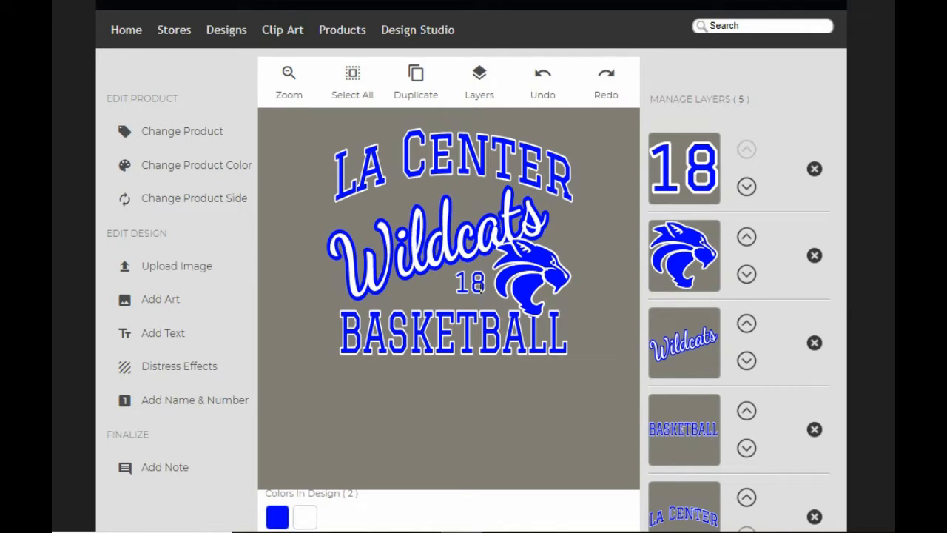
Step: Nudge the wildcat head slightly left and down beside the number 18
{"action": "left_click", "coordinate": [705, 287]}
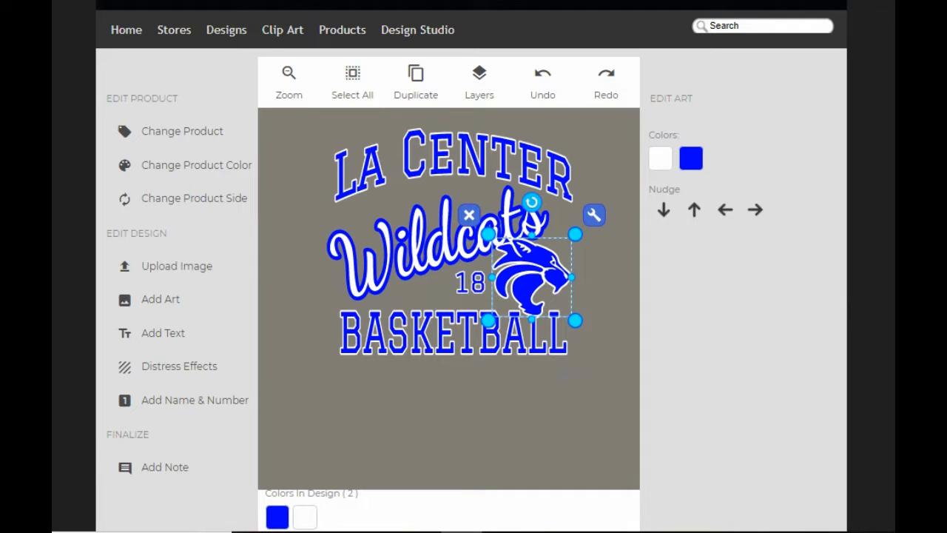
{"action": "key", "text": "Right"}
{"action": "key", "text": "Right"}
{"action": "key", "text": "Right"}
{"action": "key", "text": "Left"}
{"action": "key", "text": "Left"}
{"action": "key", "text": "Left"}
{"action": "key", "text": "Left"}
{"action": "key", "text": "Left"}
{"action": "key", "text": "Left"}
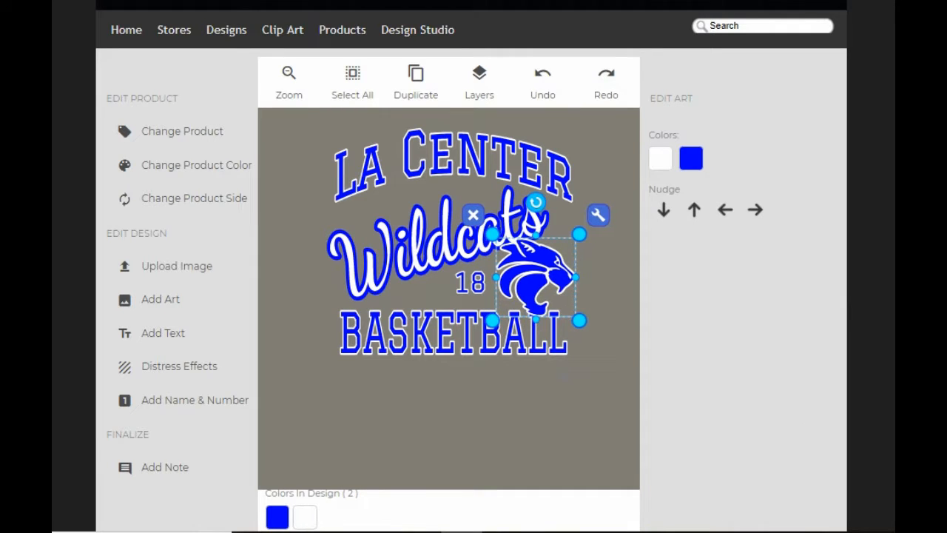
{"action": "key", "text": "Down"}
{"action": "key", "text": "Down"}
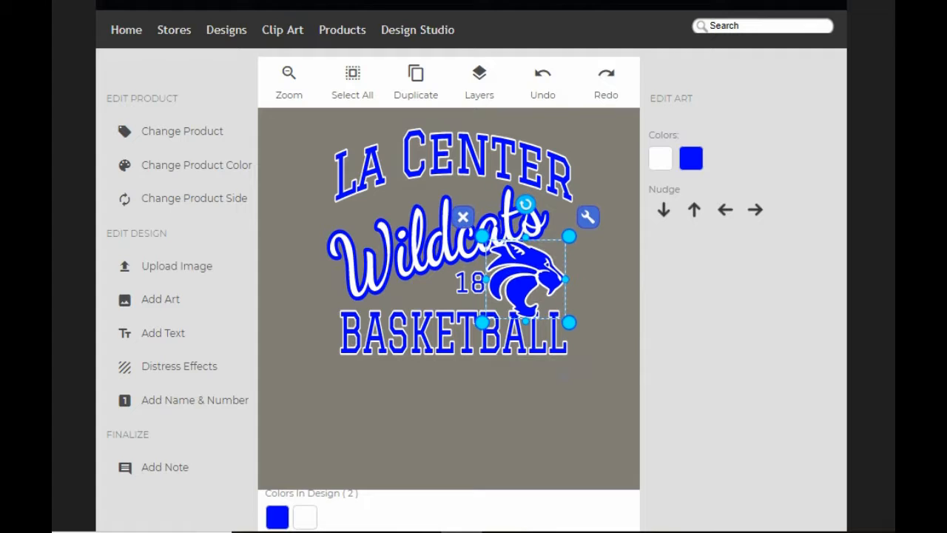
{"action": "key", "text": "Right"}
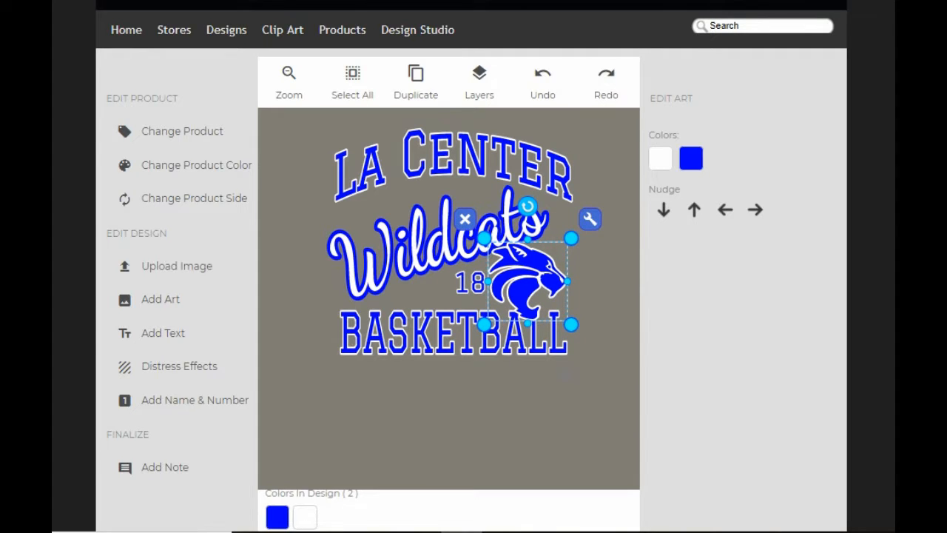
{"action": "left_click", "coordinate": [744, 444]}
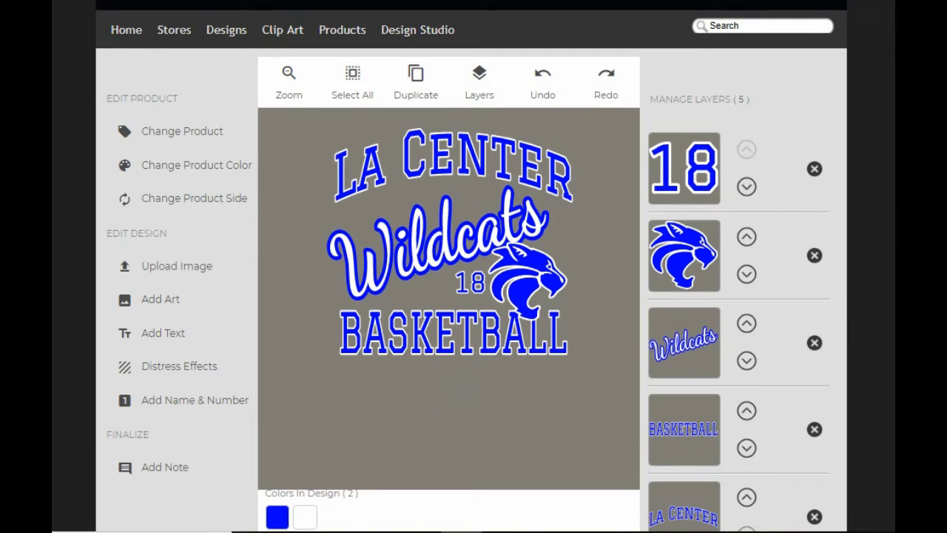
Step: Nudge the slanted "Wildcats" script text up slightly, closer to the arched "LA CENTER"
{"action": "left_click", "coordinate": [685, 344]}
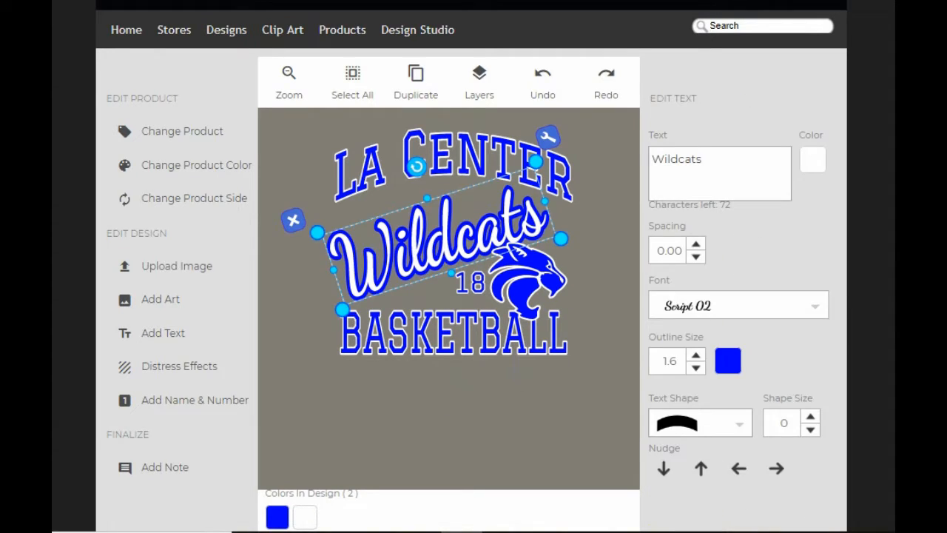
{"action": "key", "text": "Up"}
{"action": "key", "text": "Up"}
{"action": "key", "text": "Up"}
{"action": "key", "text": "Up"}
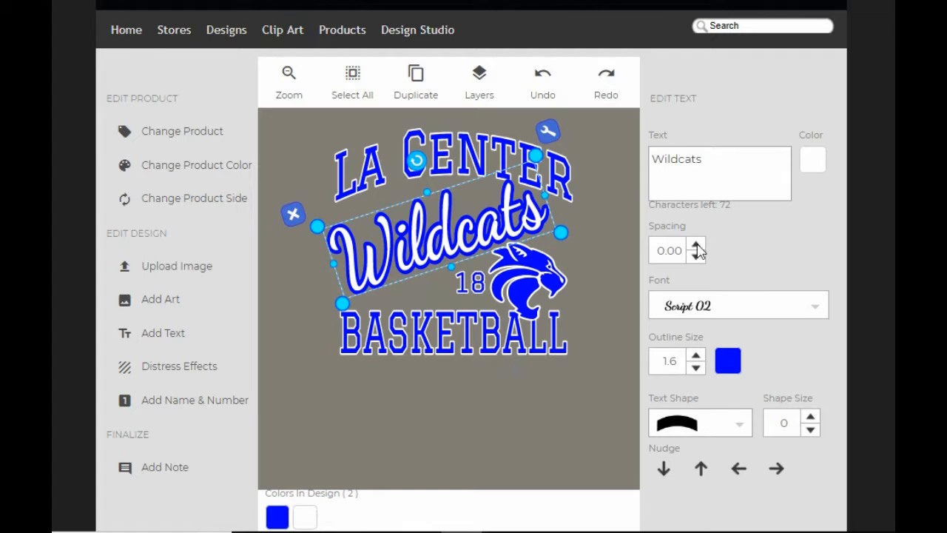
{"action": "left_click", "coordinate": [603, 296]}
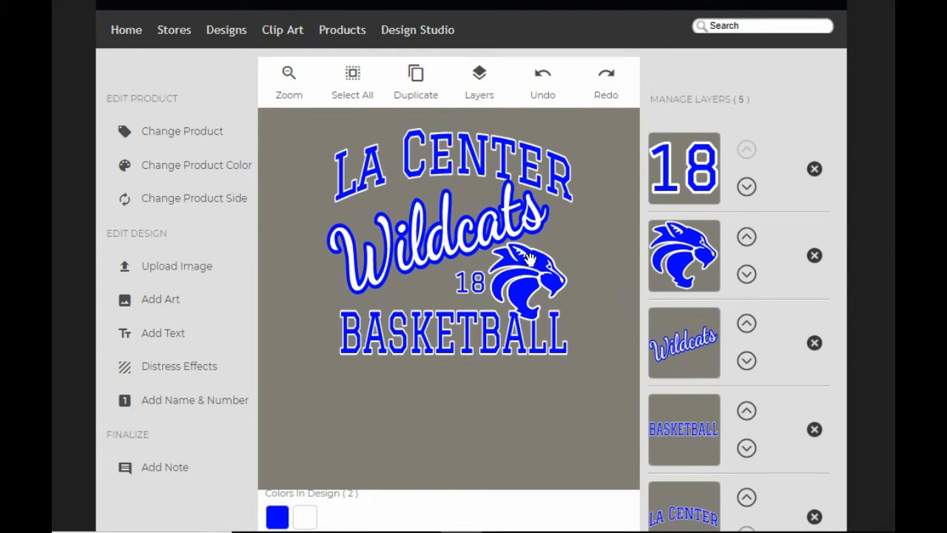
Step: Nudge the wildcat head up slightly, closer to the "Wildcats" script
{"action": "left_click", "coordinate": [532, 277]}
{"action": "key", "text": "Up"}
{"action": "key", "text": "Up"}
{"action": "key", "text": "Up"}
{"action": "key", "text": "Up"}
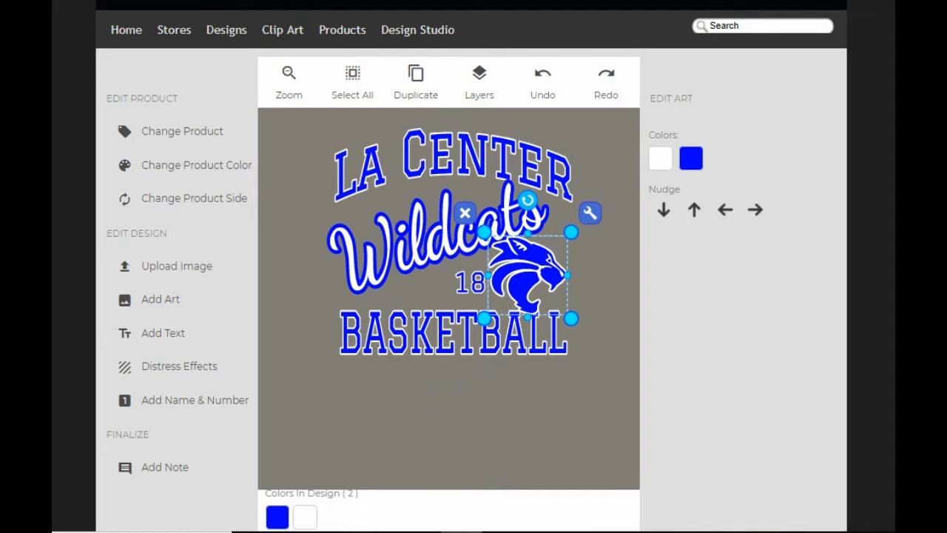
Step: Enlarge the number 18 slightly to fill the gap beside the wildcat head
{"action": "left_click", "coordinate": [458, 293]}
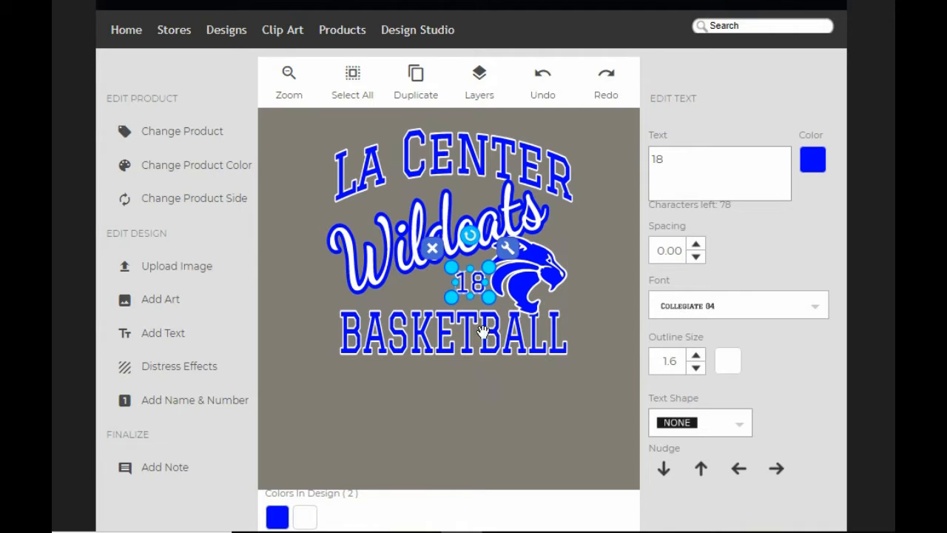
{"action": "left_click_drag", "start_coordinate": [453, 267], "coordinate": [444, 263]}
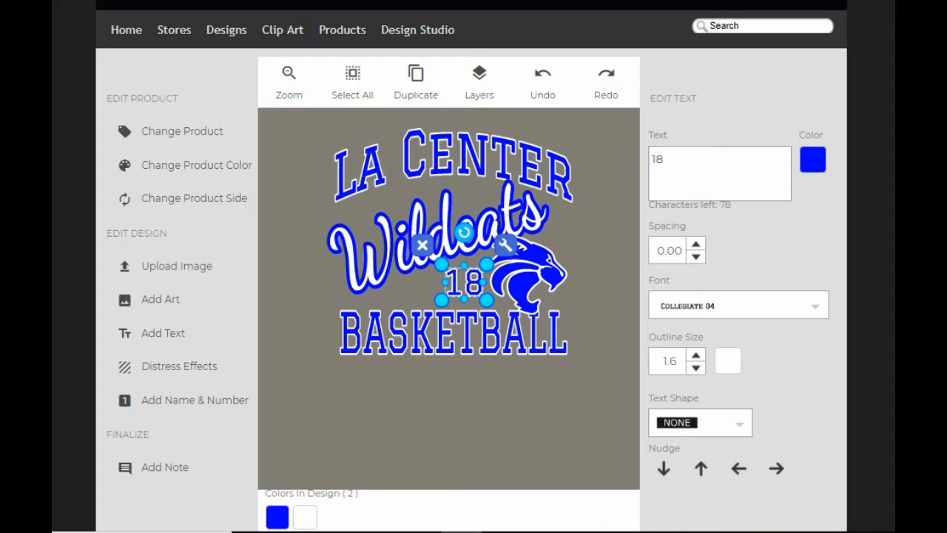
{"action": "left_click", "coordinate": [537, 406]}
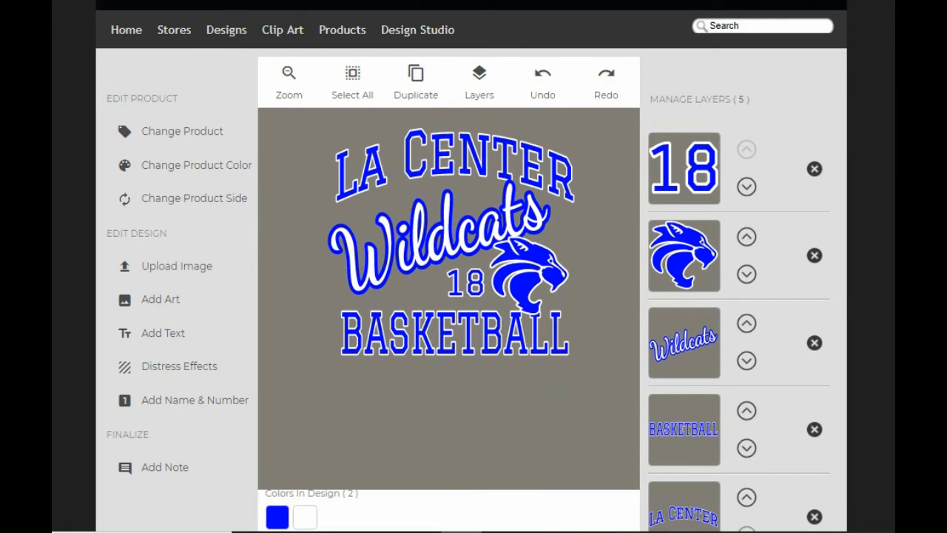
Step: Load the blue "Marching Band Cougars" template from the Mascots design ideas
{"action": "left_click", "coordinate": [186, 303]}
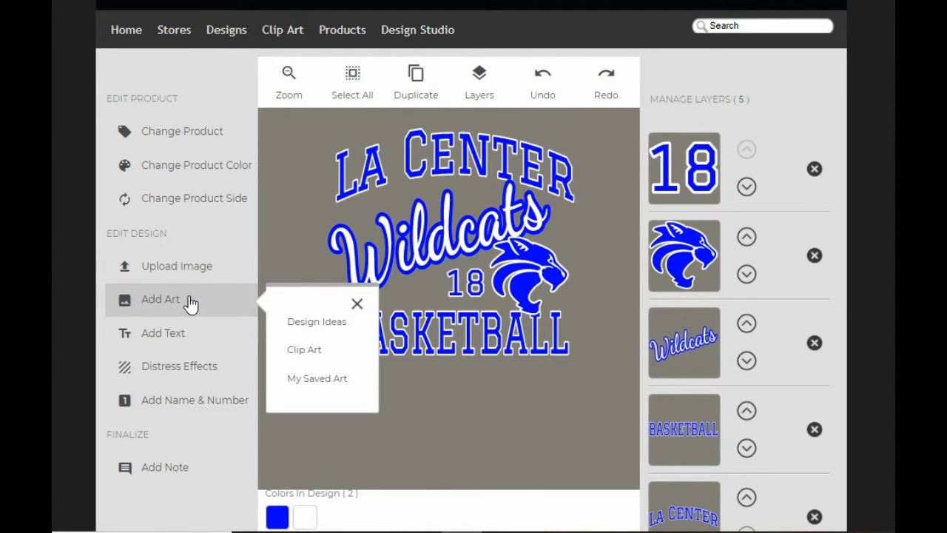
{"action": "left_click", "coordinate": [306, 321]}
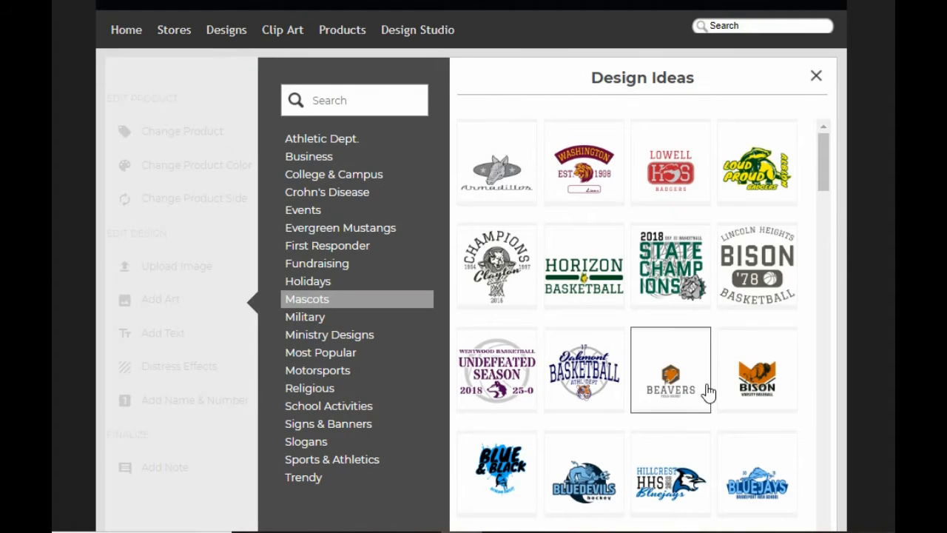
{"action": "scroll", "coordinate": [649, 336], "scroll_direction": "down", "scroll_amount": 6}
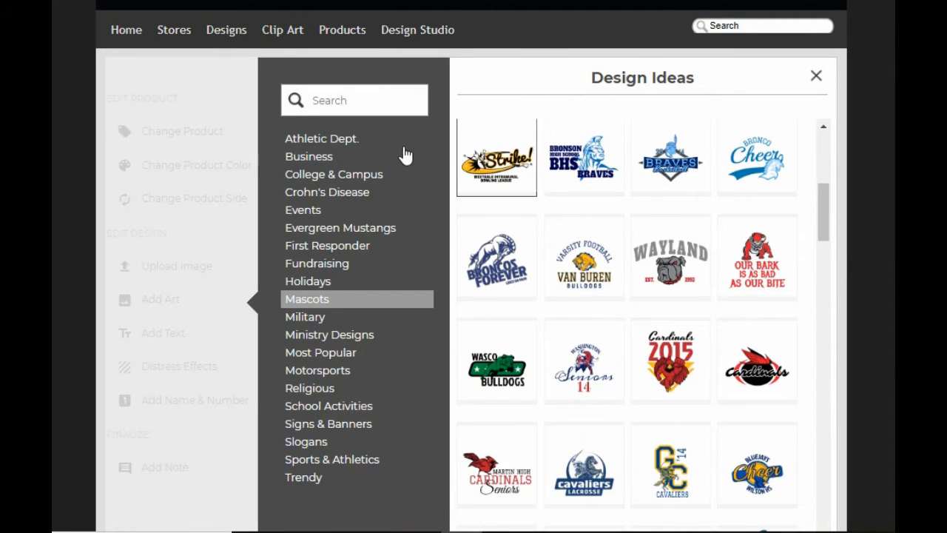
{"action": "scroll", "coordinate": [669, 266], "scroll_direction": "down", "scroll_amount": 5}
{"action": "scroll", "coordinate": [671, 273], "scroll_direction": "down", "scroll_amount": 7}
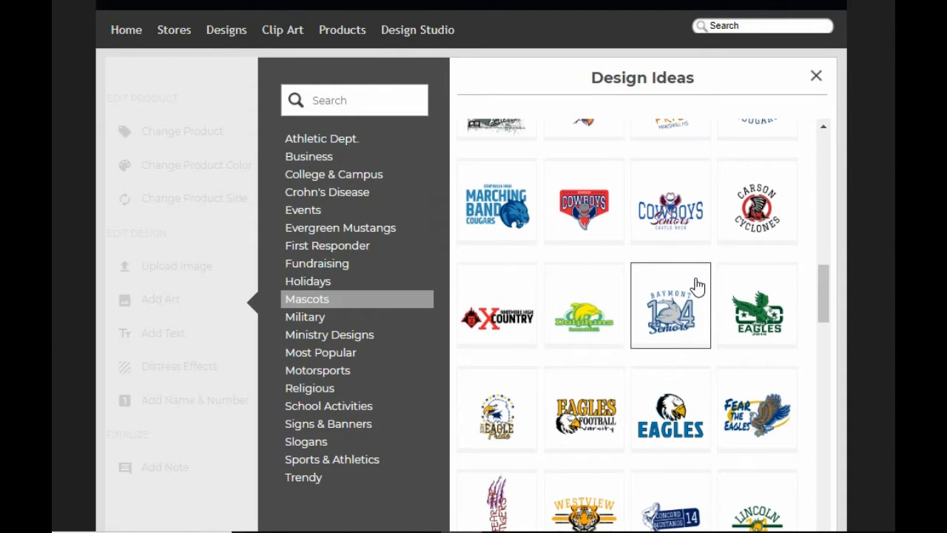
{"action": "left_click", "coordinate": [492, 218]}
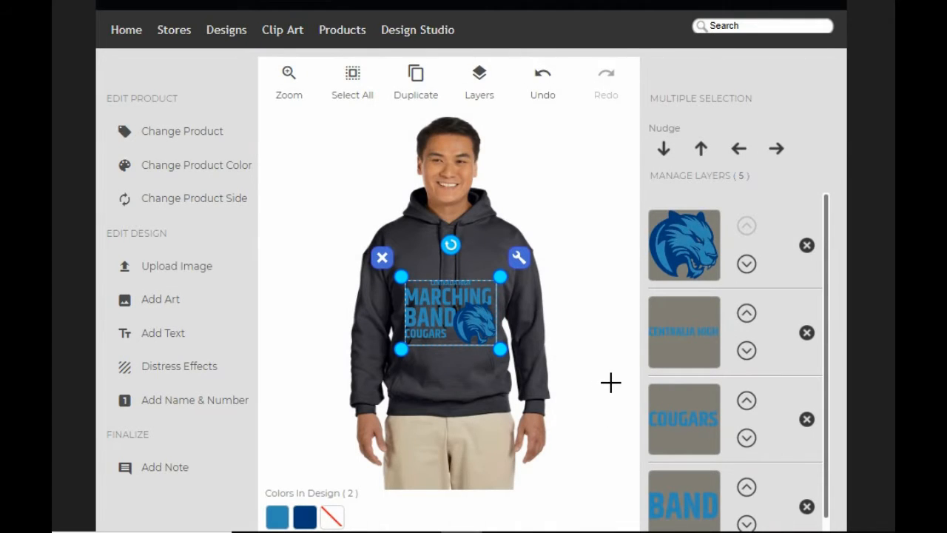
Step: Move the whole Marching Band design up to the hoodie's upper chest and show it enlarged
{"action": "left_click", "coordinate": [289, 81]}
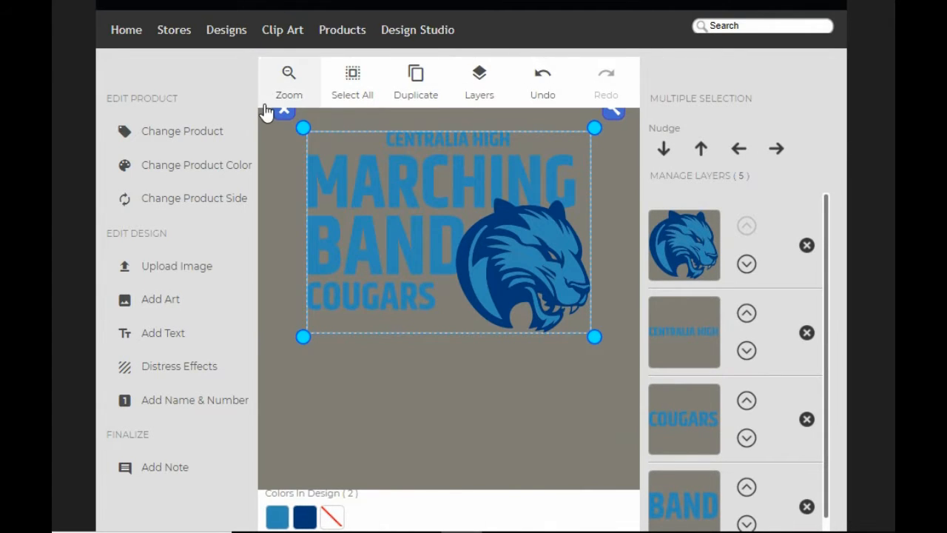
{"action": "left_click", "coordinate": [289, 78]}
{"action": "left_click", "coordinate": [361, 92]}
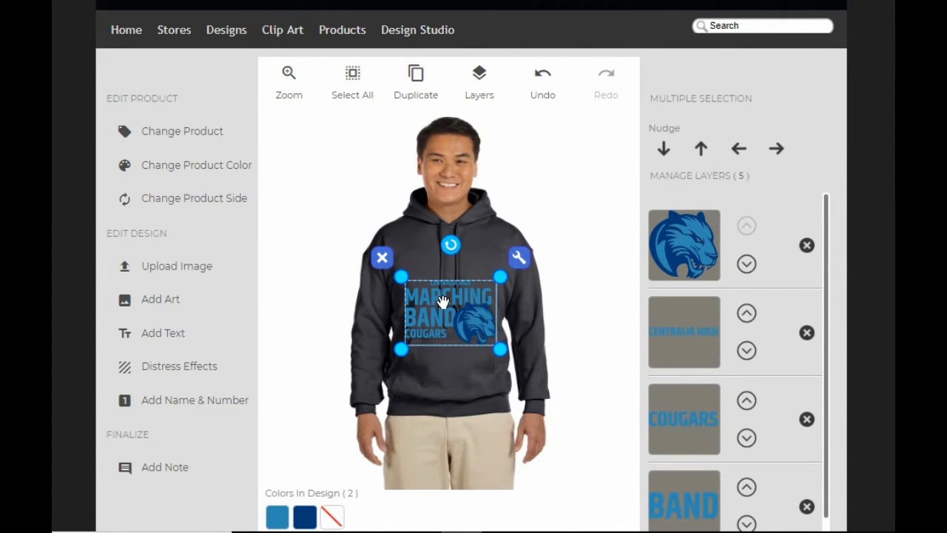
{"action": "mouse_move", "coordinate": [444, 305]}
{"action": "left_mouse_down"}
{"action": "mouse_move", "coordinate": [443, 231]}
{"action": "mouse_move", "coordinate": [446, 387]}
{"action": "mouse_move", "coordinate": [464, 381]}
{"action": "mouse_move", "coordinate": [448, 402]}
{"action": "mouse_move", "coordinate": [451, 296]}
{"action": "left_mouse_up"}
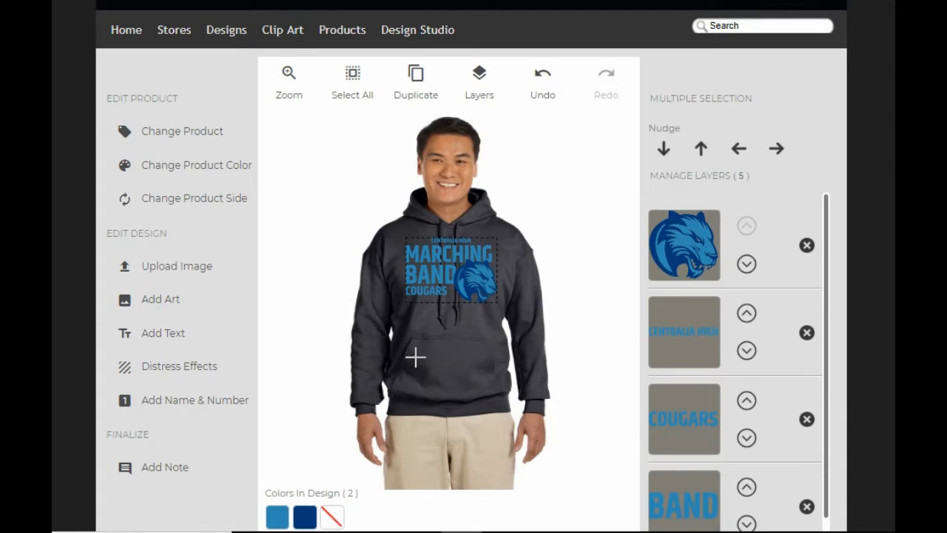
{"action": "left_click", "coordinate": [356, 71]}
{"action": "left_click", "coordinate": [297, 90]}
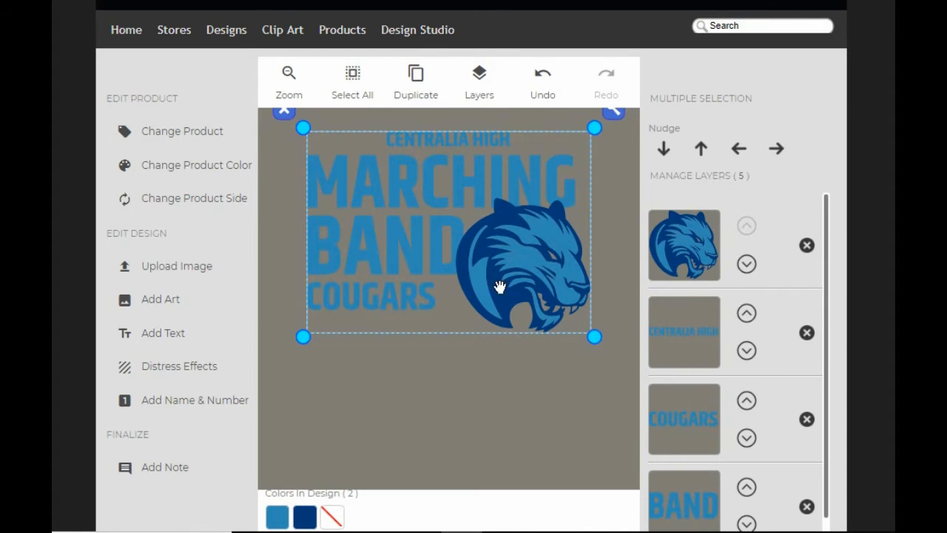
{"action": "left_click", "coordinate": [161, 300]}
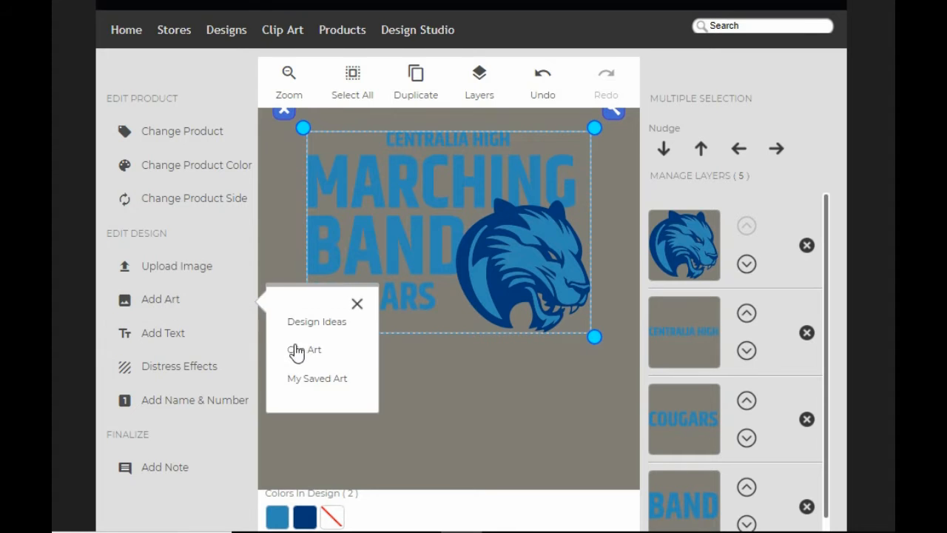
{"action": "left_click", "coordinate": [298, 350]}
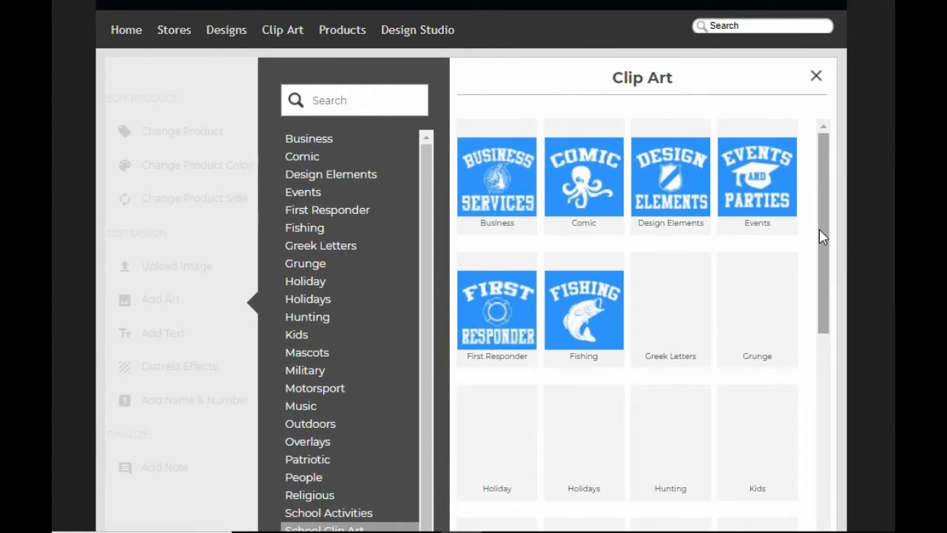
{"action": "left_click", "coordinate": [814, 85]}
Step: Add the blue wildcat head with white outline from the School Clip Art category
{"action": "left_click", "coordinate": [222, 311]}
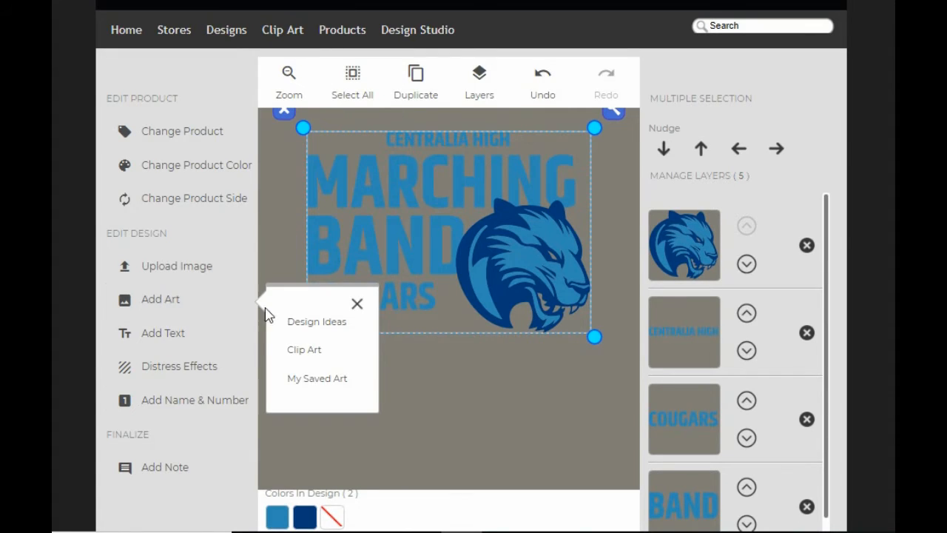
{"action": "left_click", "coordinate": [312, 354]}
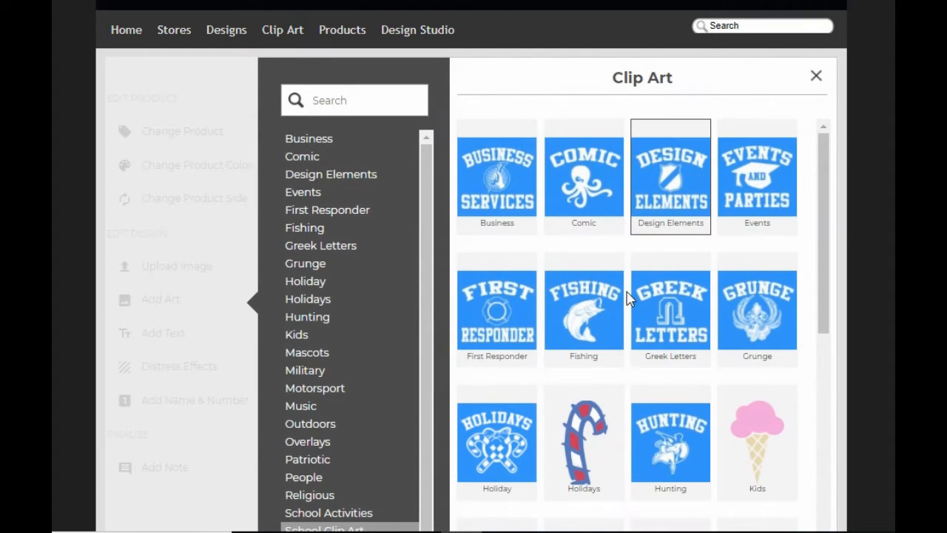
{"action": "scroll", "coordinate": [620, 320], "scroll_direction": "down", "scroll_amount": 5}
{"action": "scroll", "coordinate": [621, 319], "scroll_direction": "down", "scroll_amount": 3}
{"action": "left_click", "coordinate": [621, 318]}
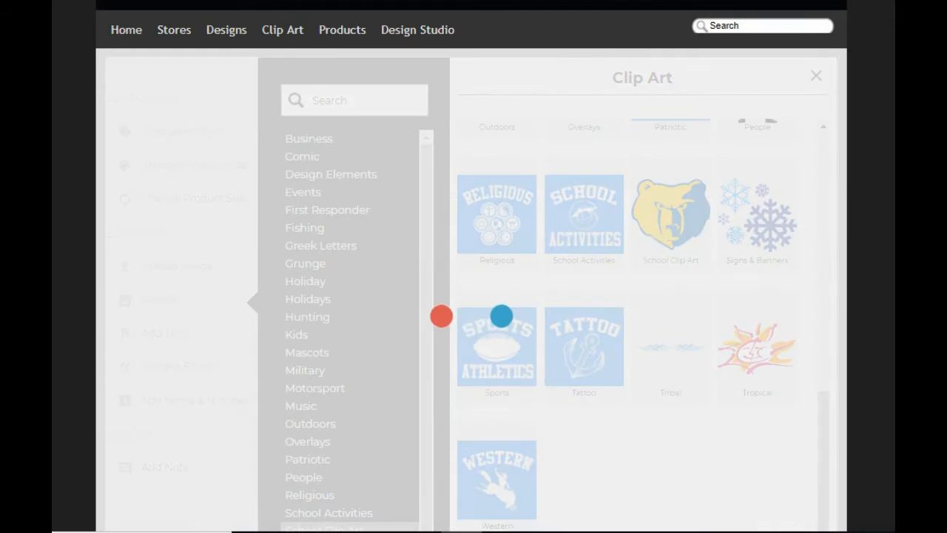
{"action": "scroll", "coordinate": [688, 323], "scroll_direction": "down", "scroll_amount": 4}
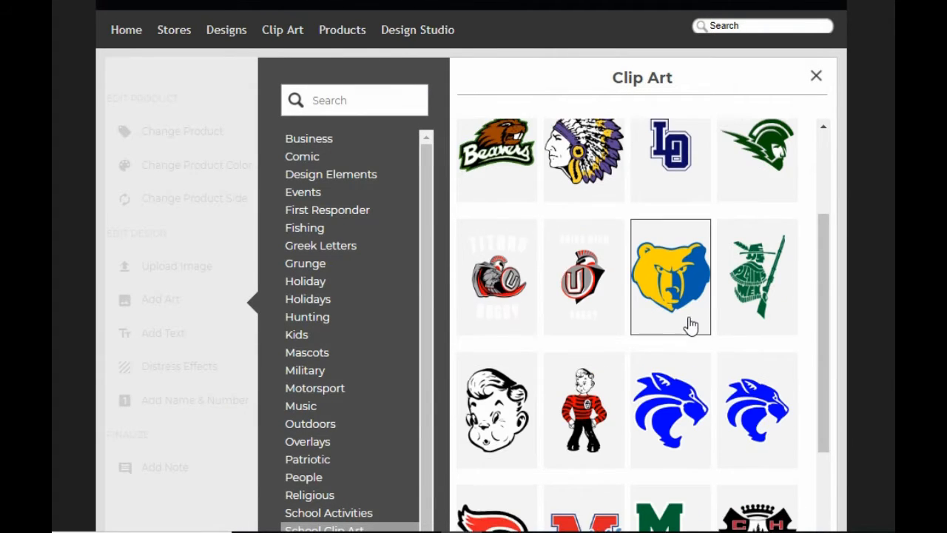
{"action": "left_click", "coordinate": [688, 324]}
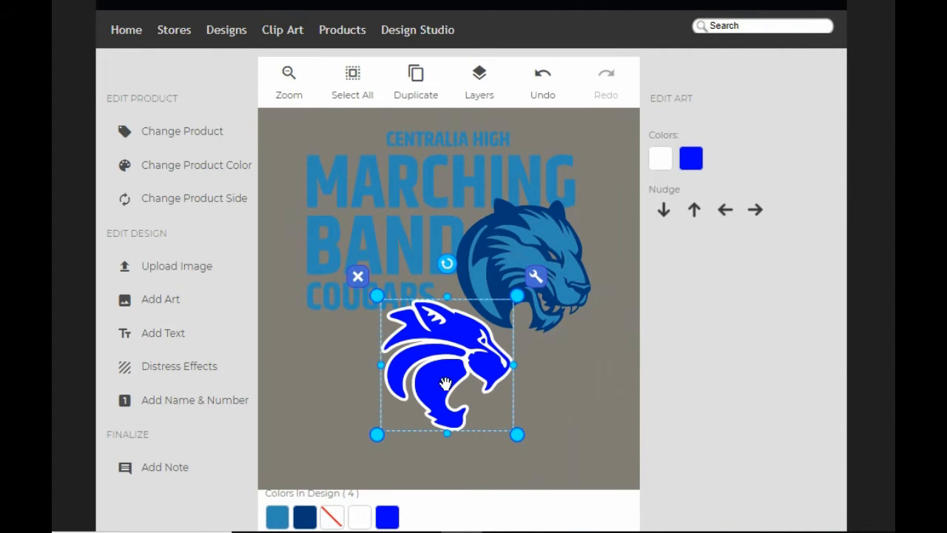
Step: Place the wildcat head over the cougar head, enlarge it slightly, and delete the cougar head layer
{"action": "left_click_drag", "start_coordinate": [454, 373], "coordinate": [536, 277]}
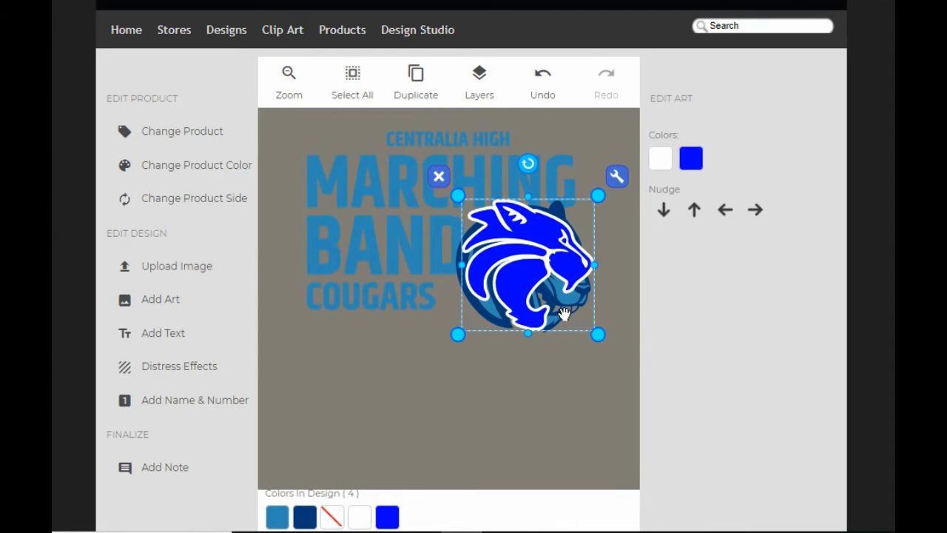
{"action": "left_click_drag", "start_coordinate": [590, 333], "coordinate": [600, 340]}
{"action": "left_click_drag", "start_coordinate": [538, 272], "coordinate": [541, 279]}
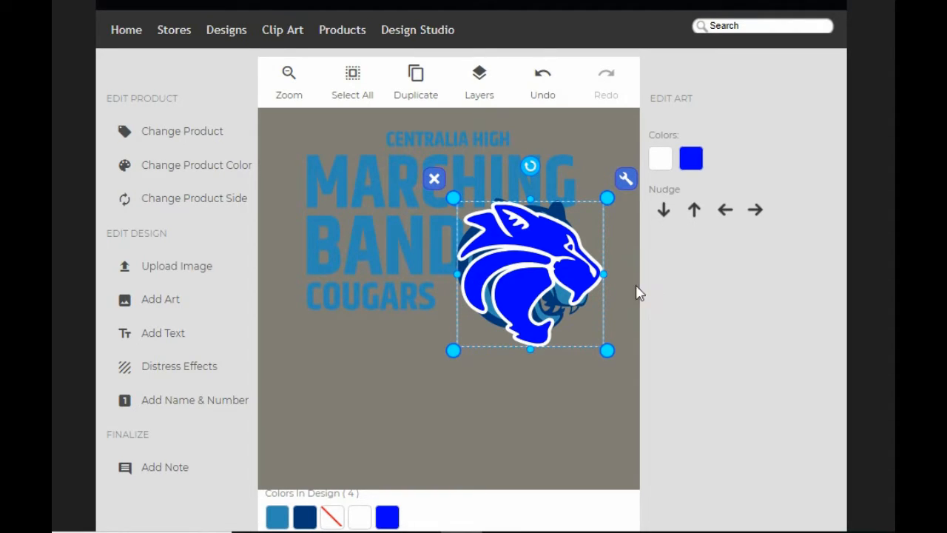
{"action": "left_click", "coordinate": [494, 83]}
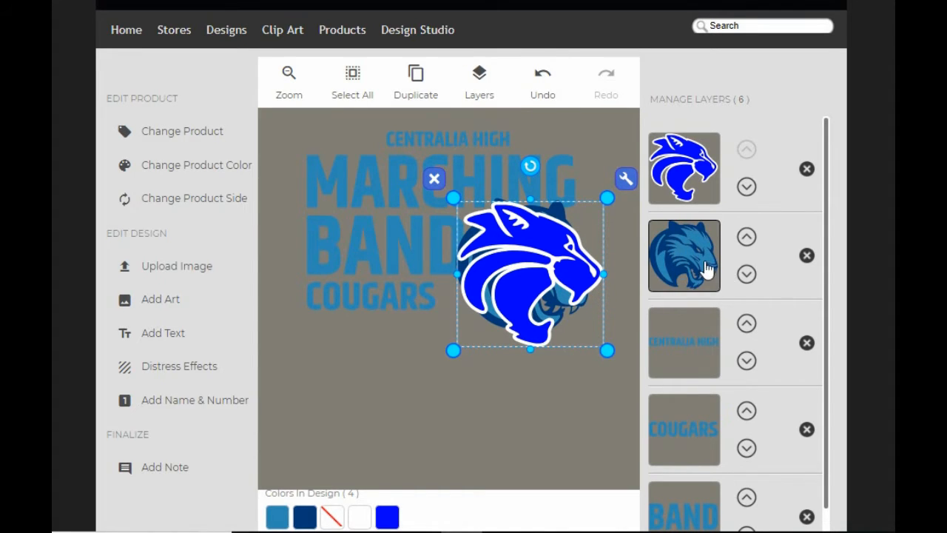
{"action": "left_click", "coordinate": [806, 255]}
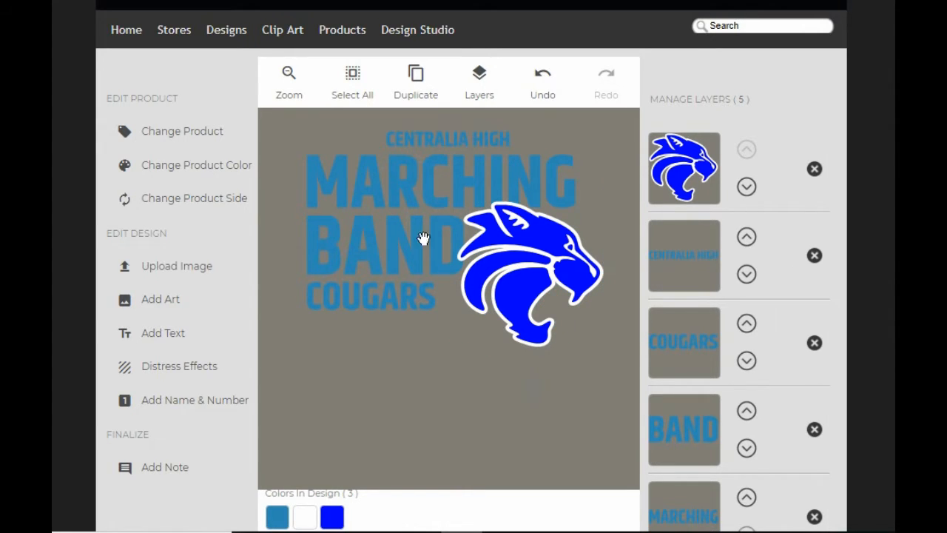
Step: Replace the design's lighter blue text color with the wildcat's blue
{"action": "left_click", "coordinate": [278, 517]}
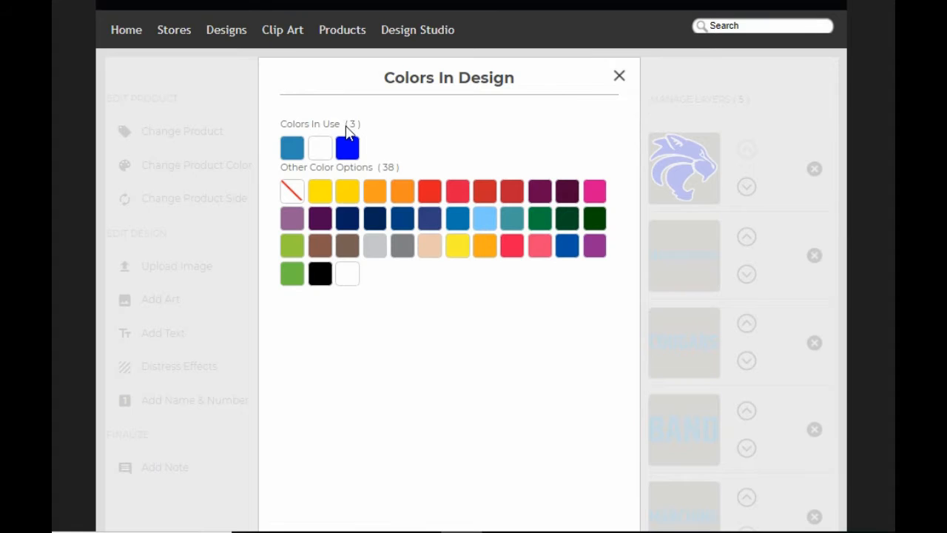
{"action": "left_click", "coordinate": [347, 148]}
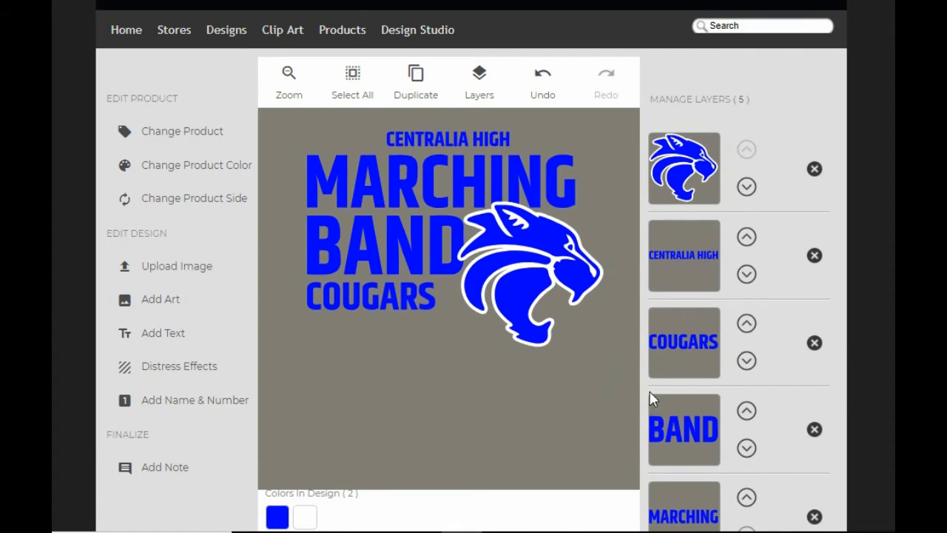
Step: Replace the MARCHING text line of the design with BASKETBALL
{"action": "scroll", "coordinate": [649, 395], "scroll_direction": "down", "scroll_amount": 2}
{"action": "left_click", "coordinate": [707, 418]}
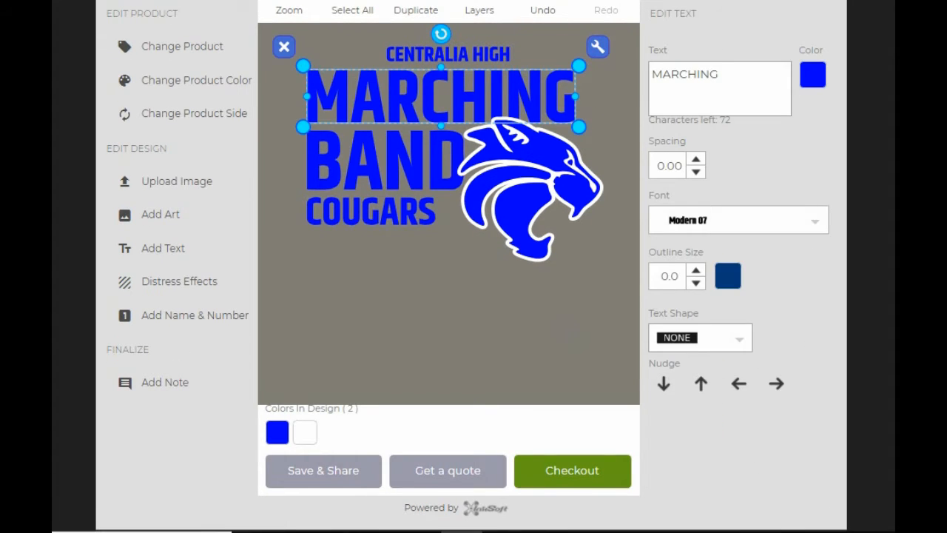
{"action": "double_click", "coordinate": [730, 86]}
{"action": "type", "text": "bal"}
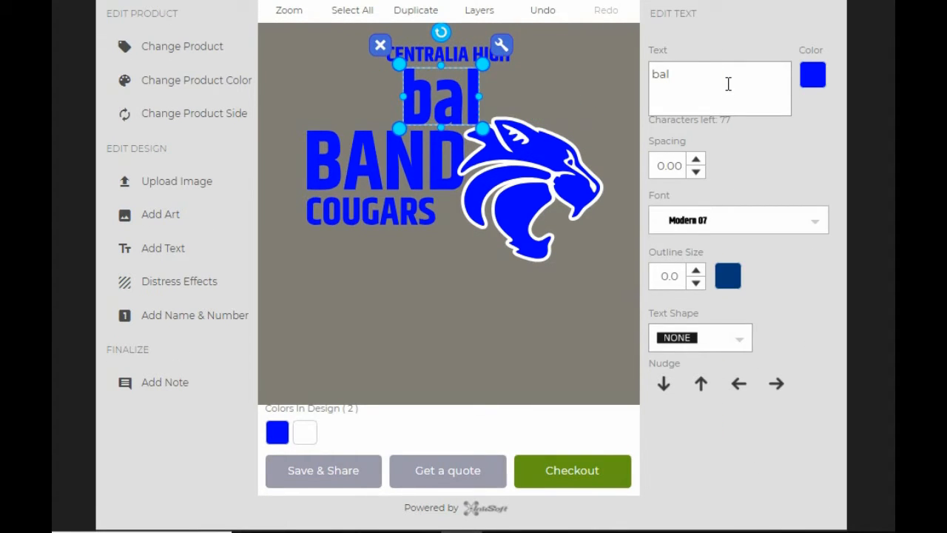
{"action": "key", "text": "BackSpace"}
{"action": "key", "text": "BackSpace"}
{"action": "key", "text": "BackSpace"}
{"action": "type", "text": "BASKE"}
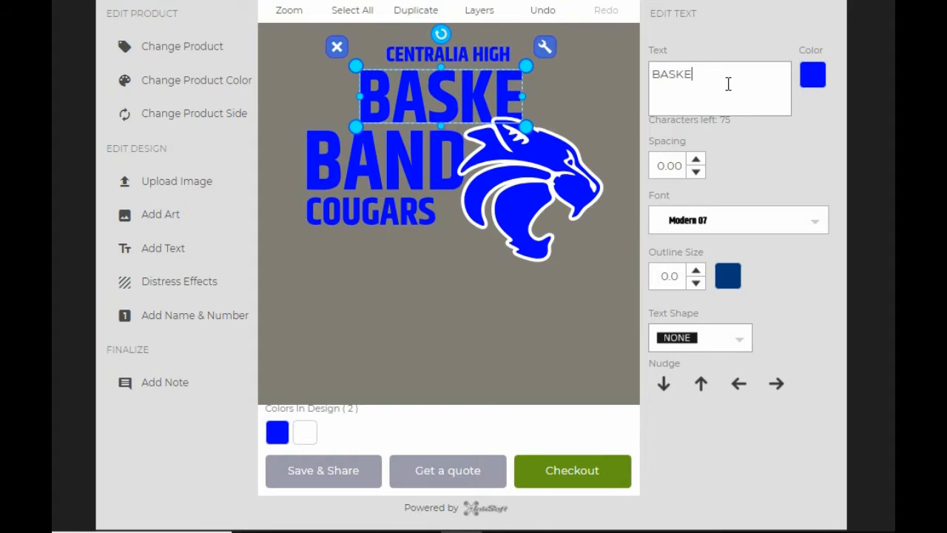
{"action": "type", "text": "TBALL"}
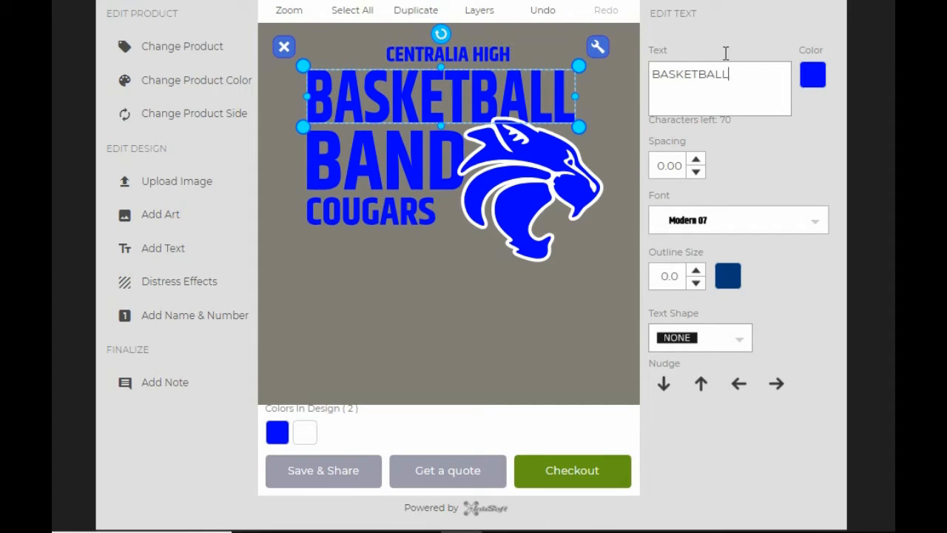
Step: Replace the CENTRALIA HIGH text line with La Center
{"action": "scroll", "coordinate": [682, 211], "scroll_direction": "up", "scroll_amount": 1}
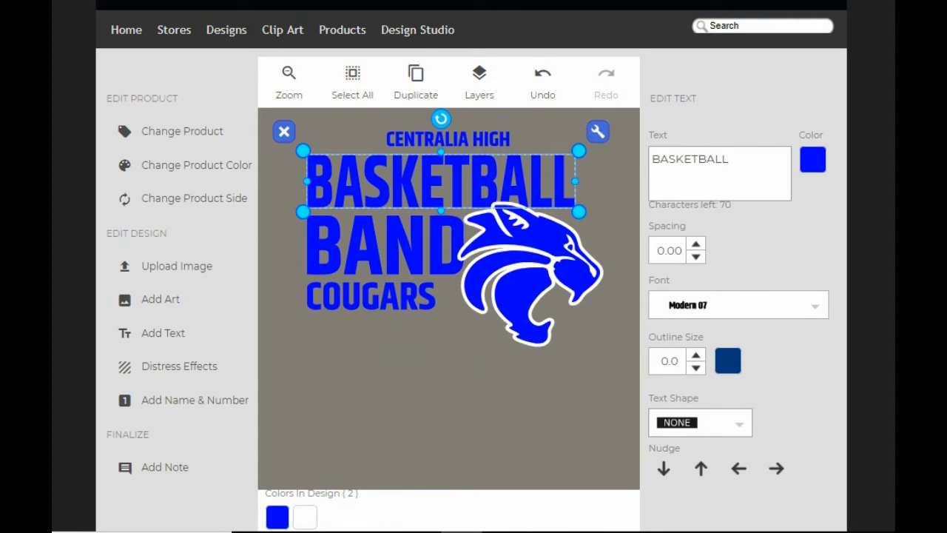
{"action": "left_click", "coordinate": [479, 79]}
{"action": "left_click", "coordinate": [673, 243]}
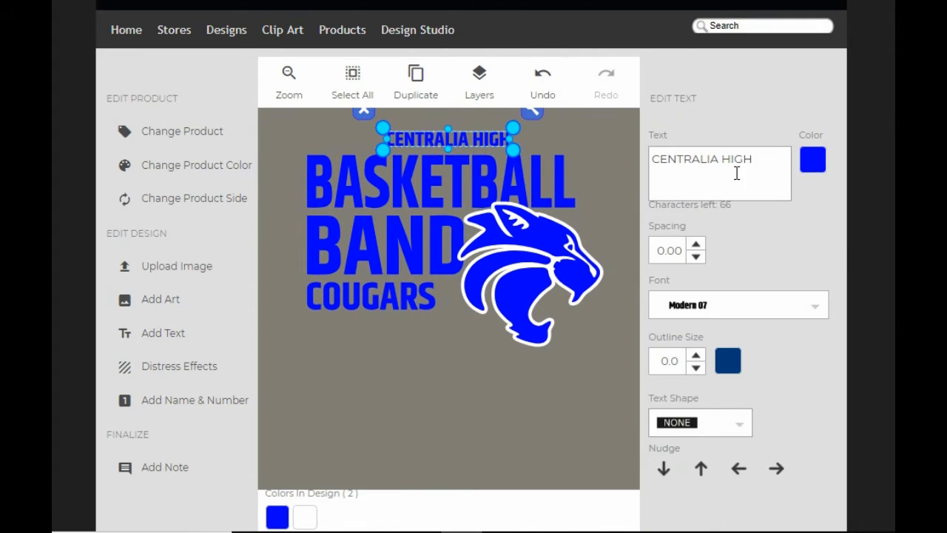
{"action": "triple_click", "coordinate": [737, 173]}
{"action": "type", "text": "IA"}
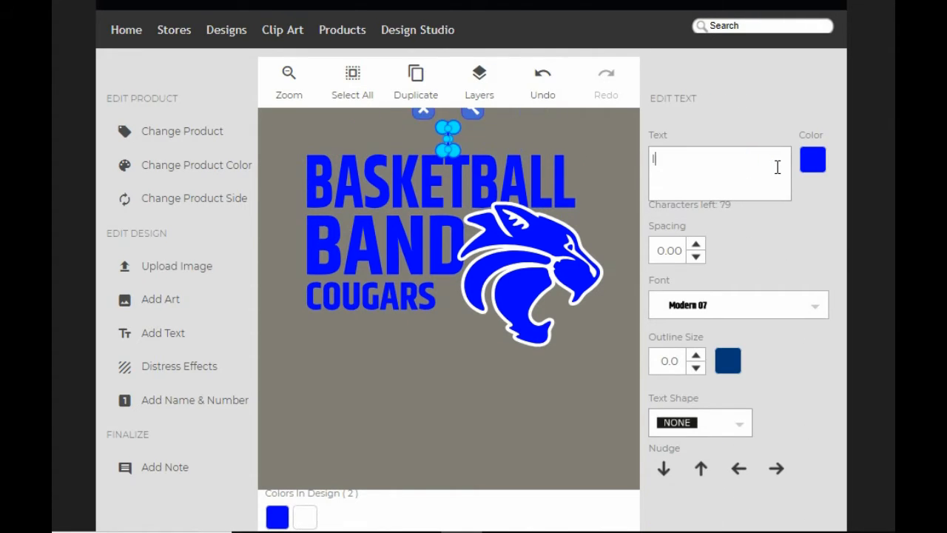
{"action": "key", "text": "BackSpace"}
{"action": "key", "text": "BackSpace"}
{"action": "type", "text": "La "}
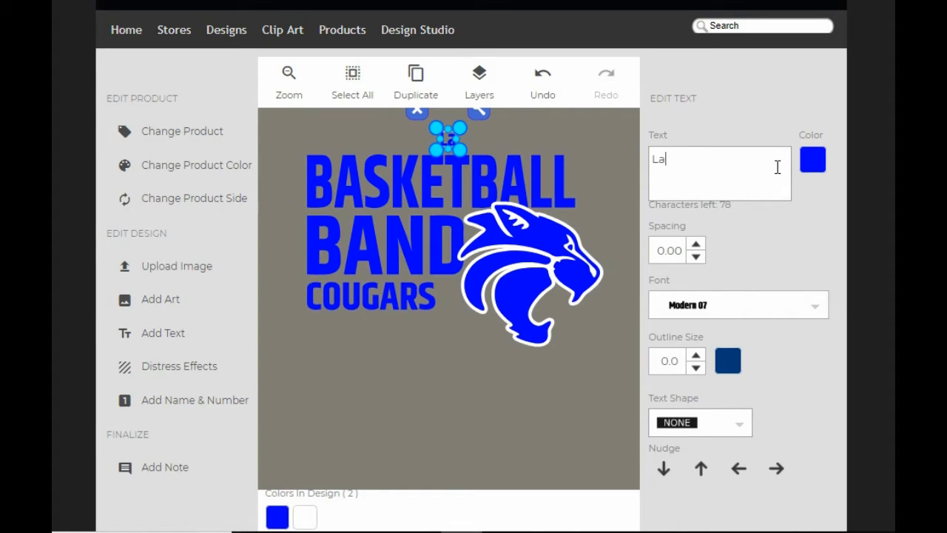
{"action": "type", "text": "Center"}
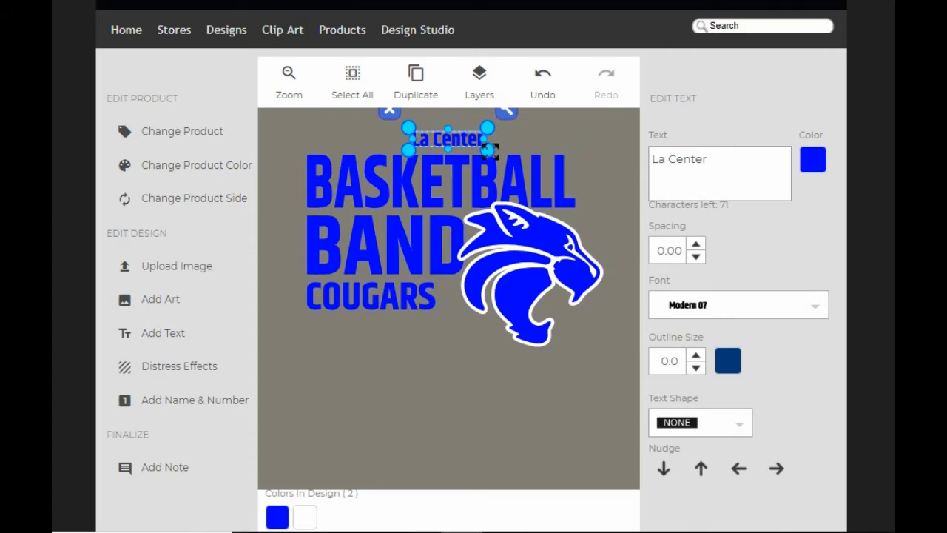
Step: Enlarge the La Center line slightly and adjust its position just above BASKETBALL
{"action": "left_click_drag", "start_coordinate": [488, 151], "coordinate": [504, 154]}
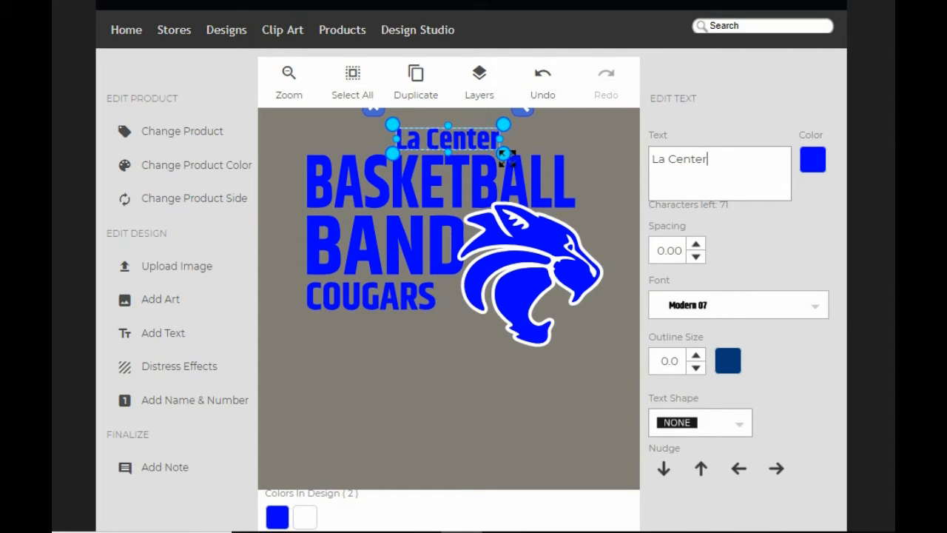
{"action": "left_click_drag", "start_coordinate": [452, 141], "coordinate": [454, 142]}
{"action": "left_click", "coordinate": [620, 276]}
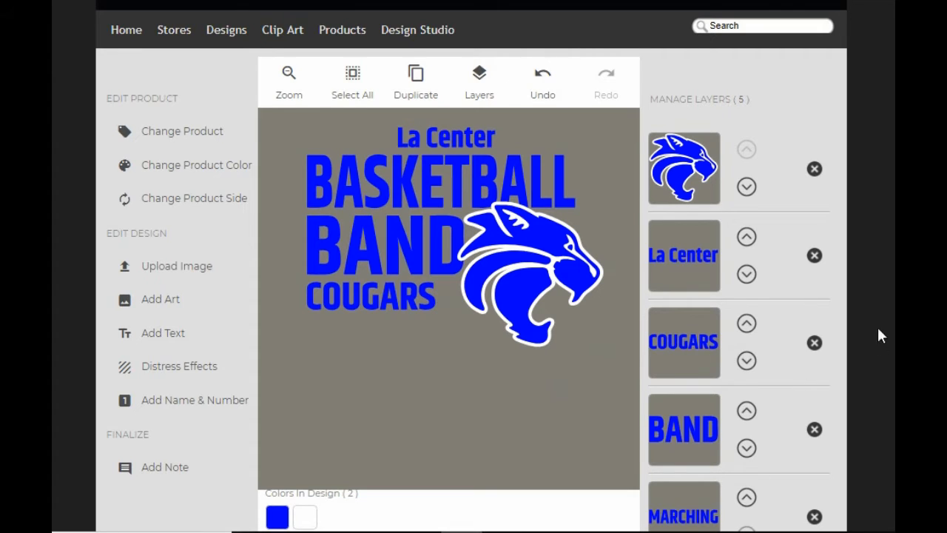
Step: Replace the BAND text line with WILDCATS and reduce its height slightly
{"action": "left_click", "coordinate": [674, 433]}
{"action": "double_click", "coordinate": [749, 165]}
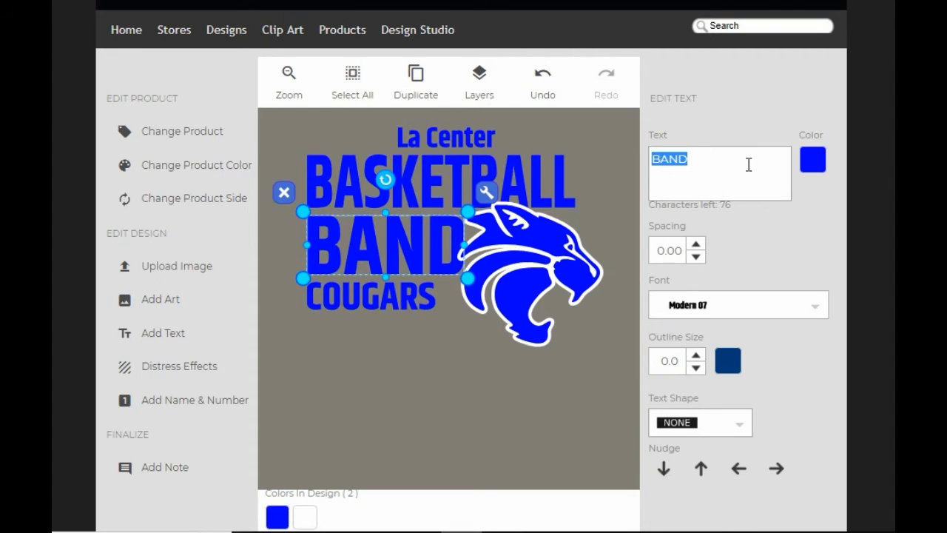
{"action": "type", "text": "wild"}
{"action": "key", "text": "ctrl+a"}
{"action": "type", "text": "W"}
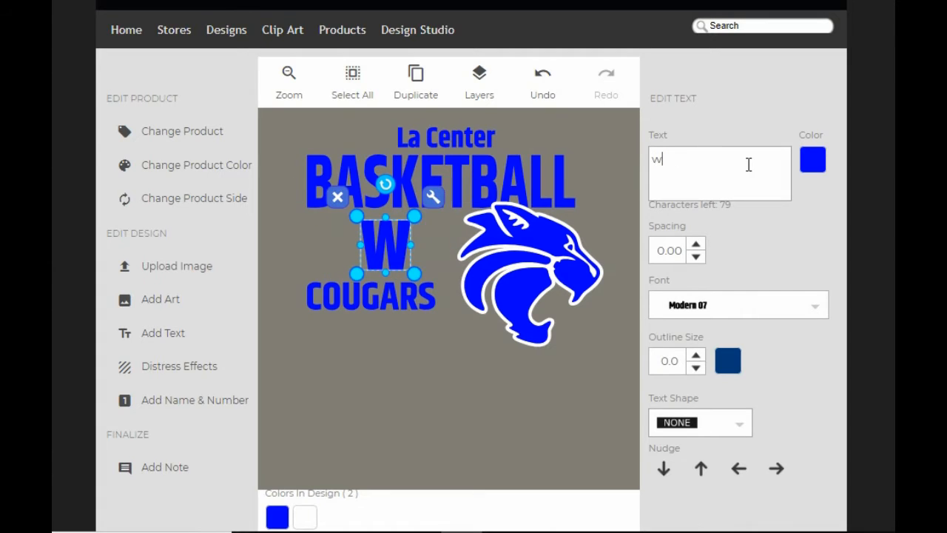
{"action": "key", "text": "BackSpace"}
{"action": "type", "text": "WILDCATS"}
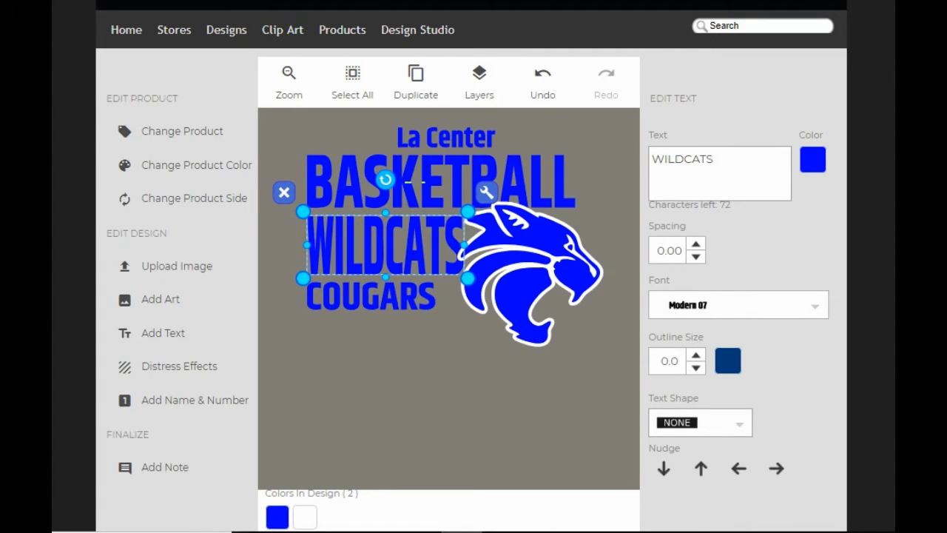
{"action": "left_click_drag", "start_coordinate": [385, 277], "coordinate": [386, 273]}
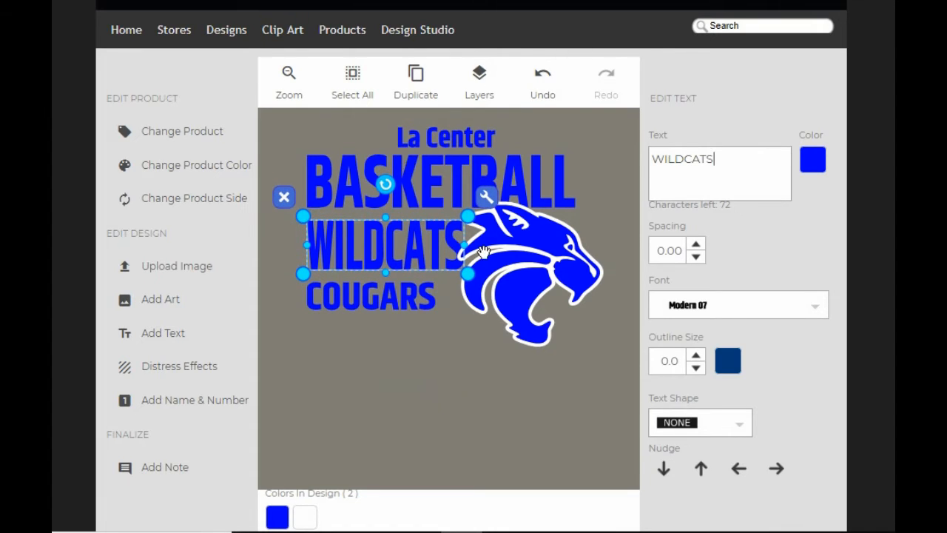
Step: Replace the COUGARS text line with 2018-19
{"action": "left_click", "coordinate": [488, 89]}
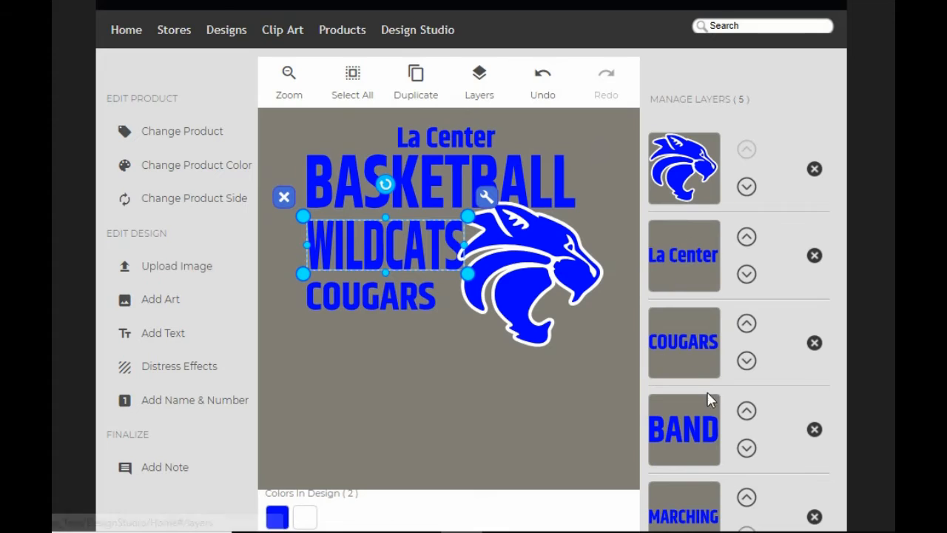
{"action": "left_click", "coordinate": [694, 347]}
{"action": "double_click", "coordinate": [753, 180]}
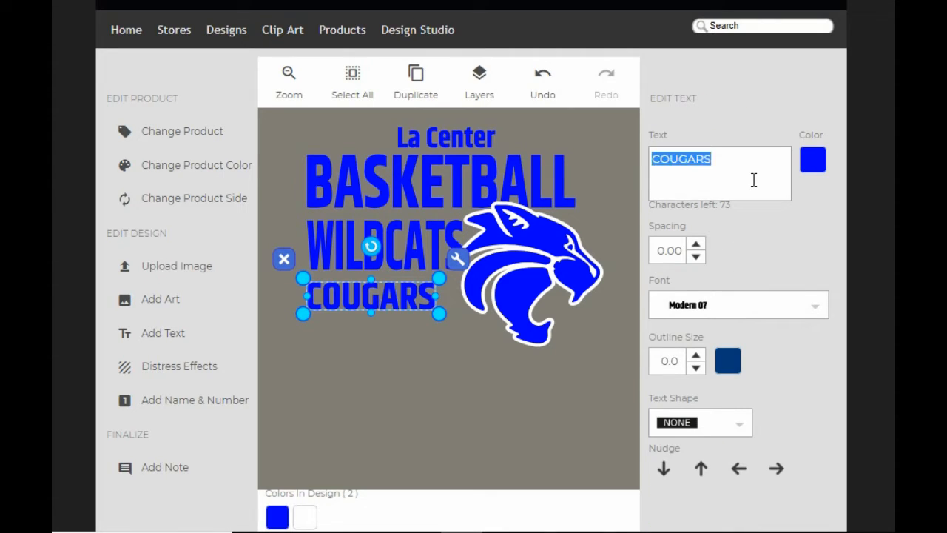
{"action": "type", "text": "2018"}
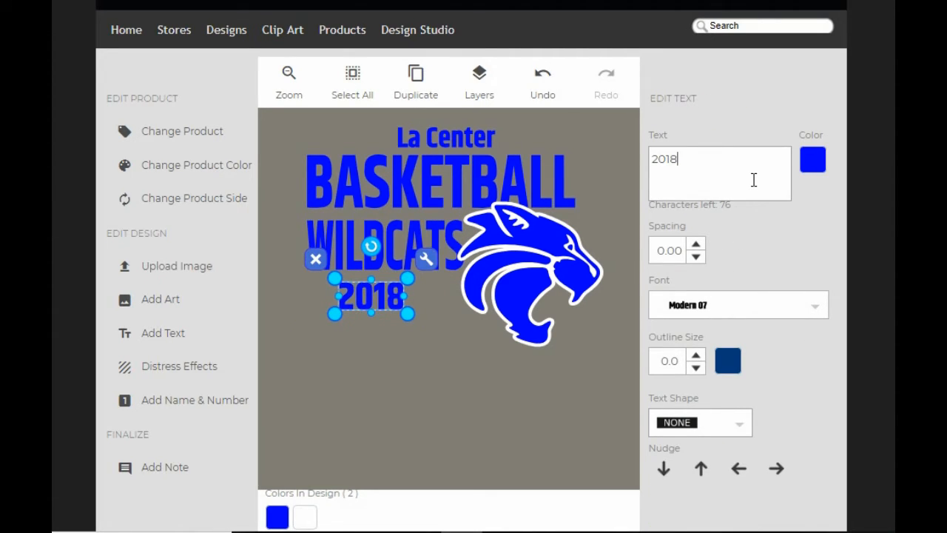
{"action": "type", "text": "-29"}
{"action": "key", "text": "BackSpace"}
{"action": "key", "text": "BackSpace"}
{"action": "type", "text": "1"}
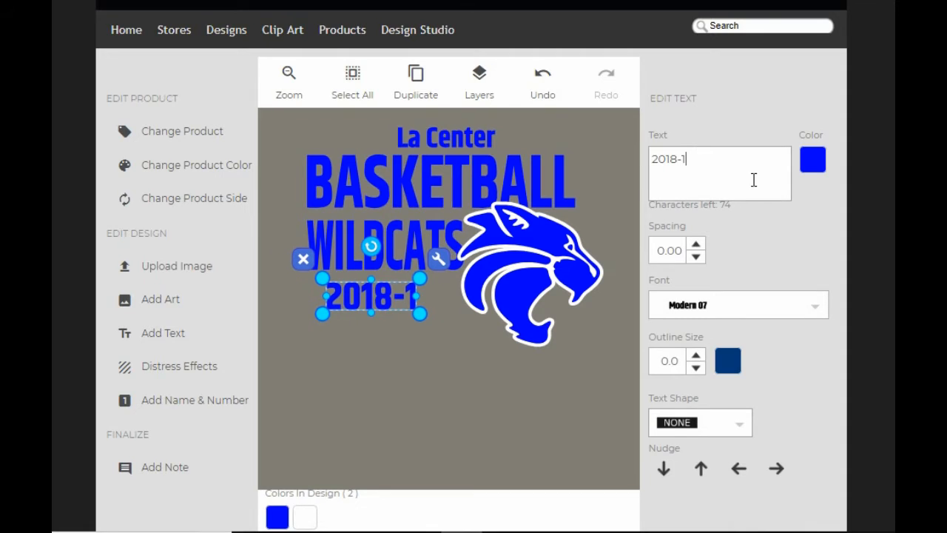
{"action": "type", "text": "9"}
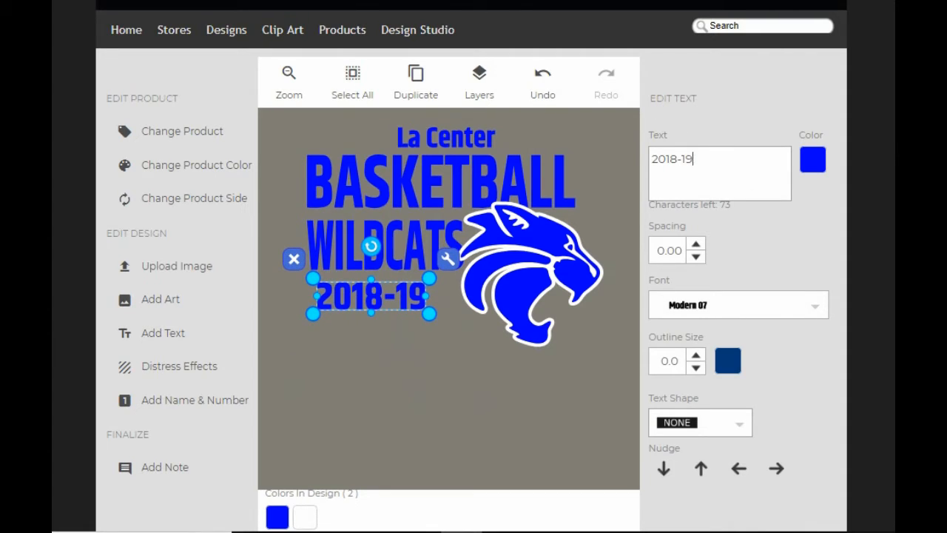
{"action": "left_click", "coordinate": [414, 370]}
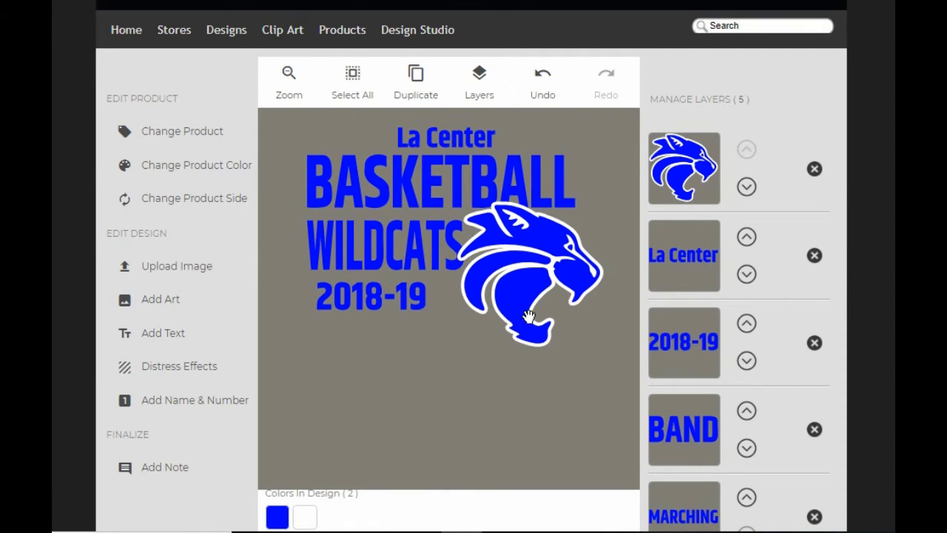
Step: Try the wildcat head below the text lines and undo the move
{"action": "left_click_drag", "start_coordinate": [529, 316], "coordinate": [482, 420]}
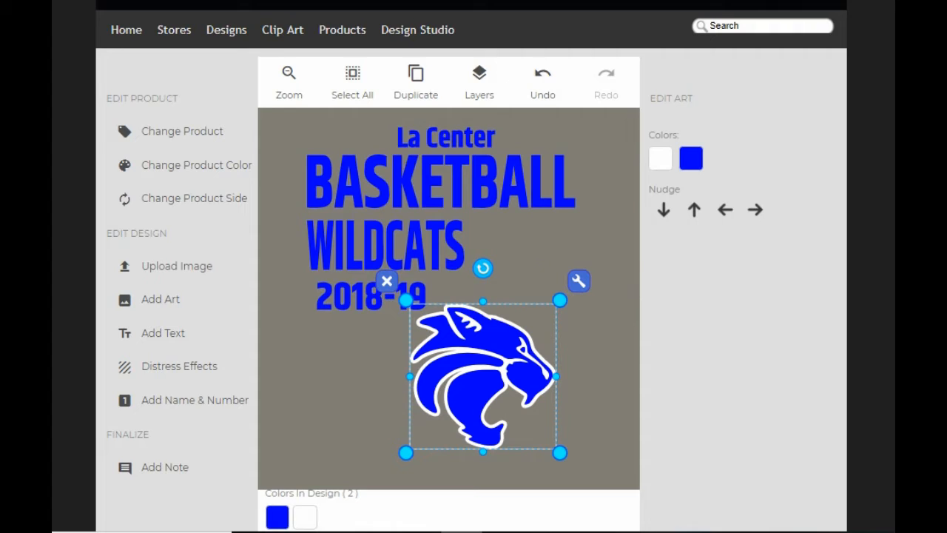
{"action": "left_click", "coordinate": [545, 87]}
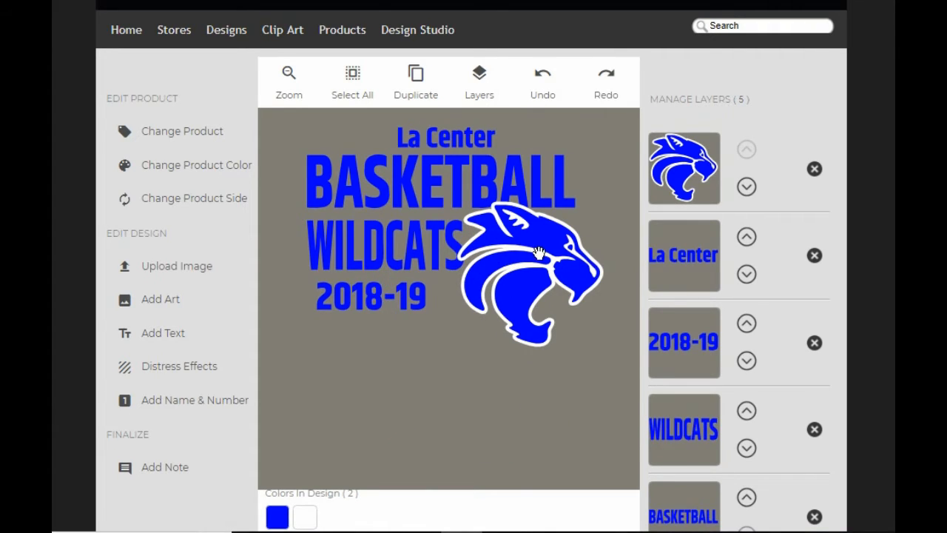
Step: Keep the wildcat head's fill blue and change its white outline to medium gray
{"action": "left_click", "coordinate": [686, 194]}
{"action": "left_click", "coordinate": [691, 158]}
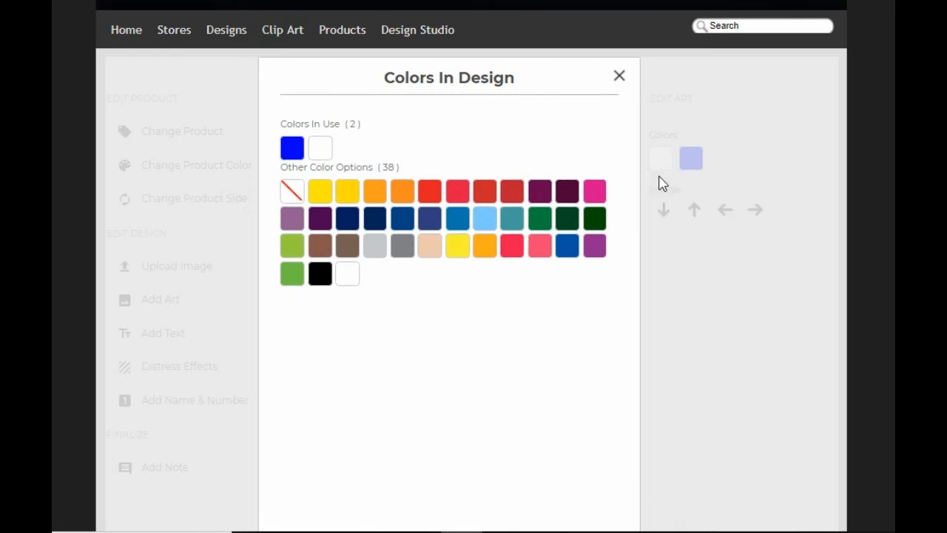
{"action": "left_click", "coordinate": [286, 148]}
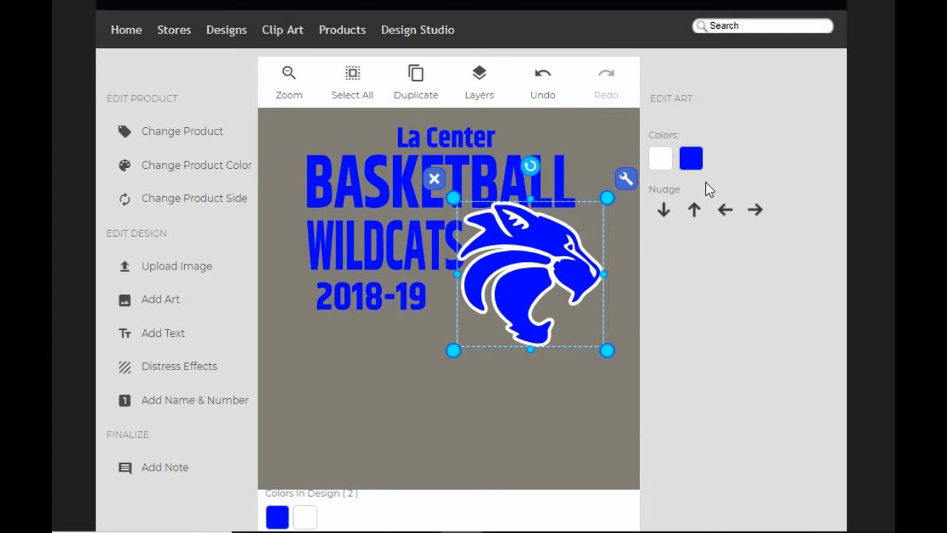
{"action": "left_click", "coordinate": [655, 161]}
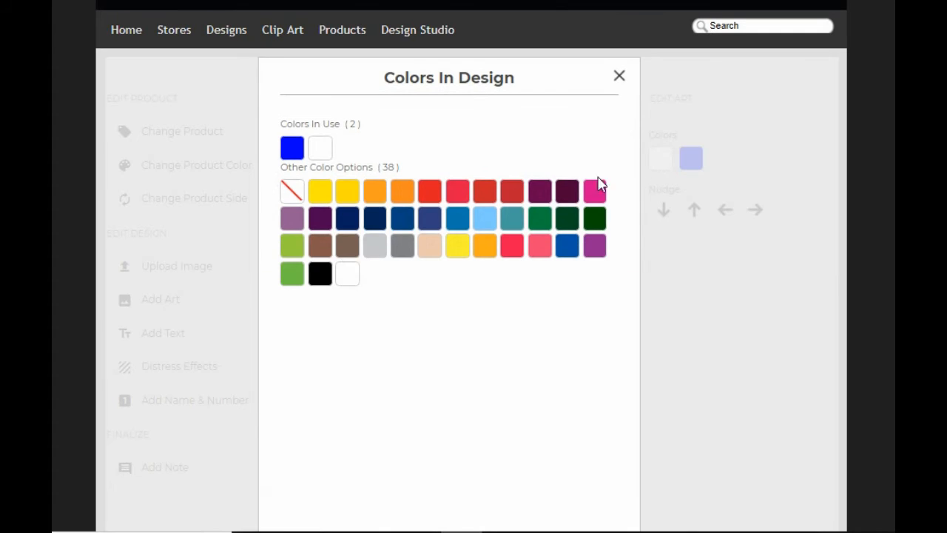
{"action": "left_click", "coordinate": [402, 247]}
{"action": "left_click", "coordinate": [445, 378]}
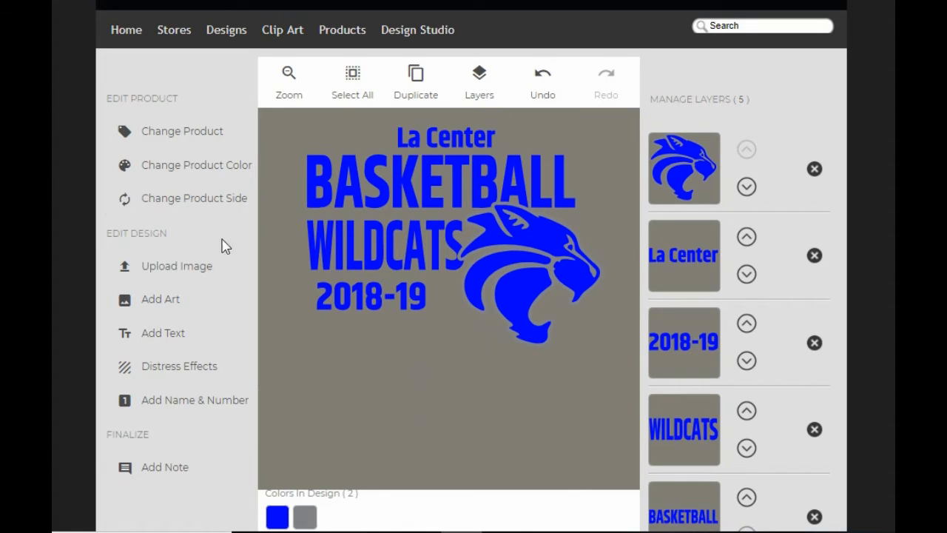
Step: Save the finished design for sharing under the name Lacenter basketball H
{"action": "scroll", "coordinate": [582, 275], "scroll_direction": "down", "scroll_amount": 1}
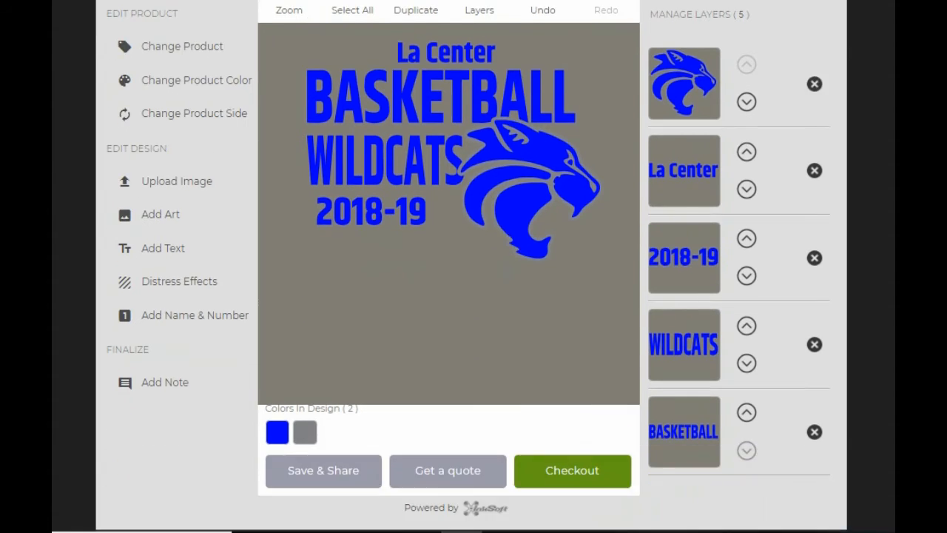
{"action": "left_click", "coordinate": [339, 480]}
{"action": "left_click_drag", "start_coordinate": [414, 83], "coordinate": [238, 104]}
{"action": "type", "text": "lA"}
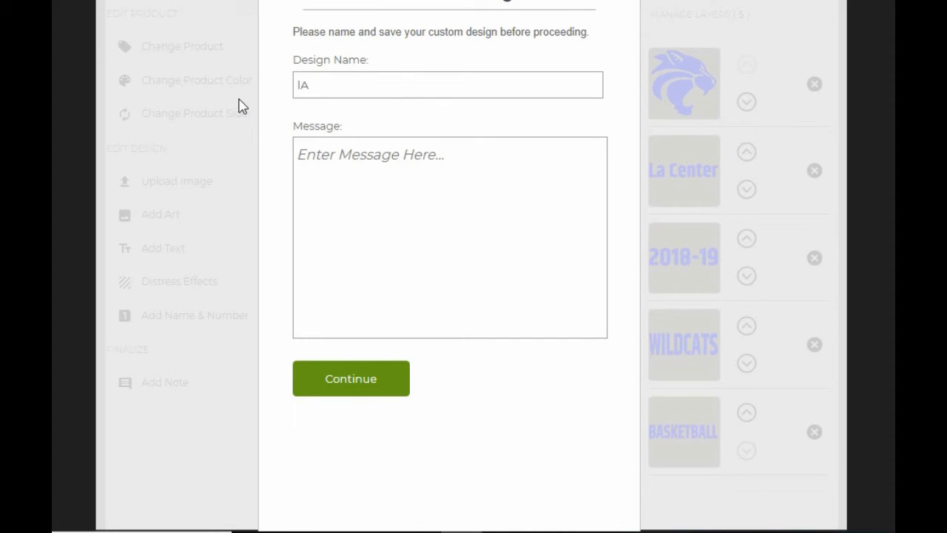
{"action": "key", "text": "BackSpace"}
{"action": "key", "text": "BackSpace"}
{"action": "type", "text": "Lacenter basketball"}
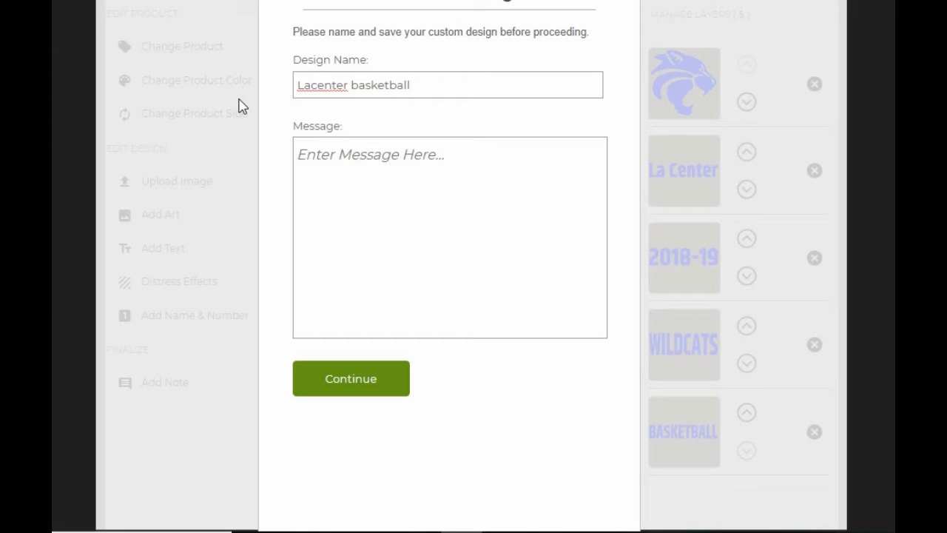
{"action": "type", "text": " H"}
{"action": "key", "text": "Return"}
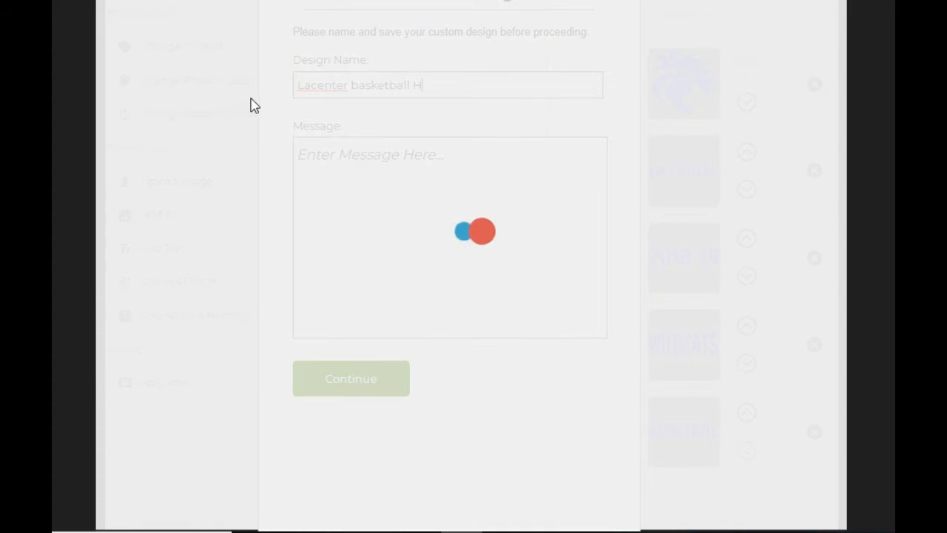
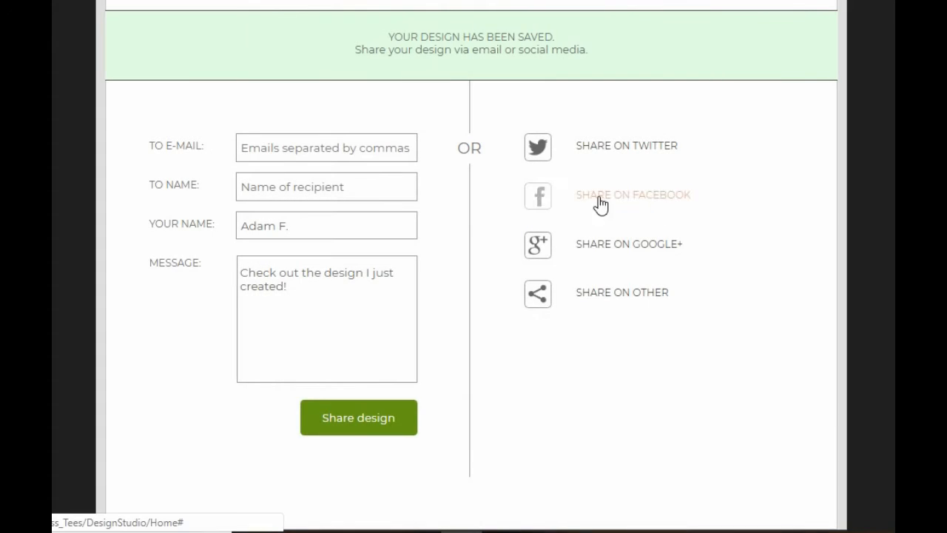
Step: Share the saved design by e-mail, filling in the recipient's e-mail address and the recipient and sender names
{"action": "left_click", "coordinate": [347, 145]}
{"action": "left_click", "coordinate": [345, 185]}
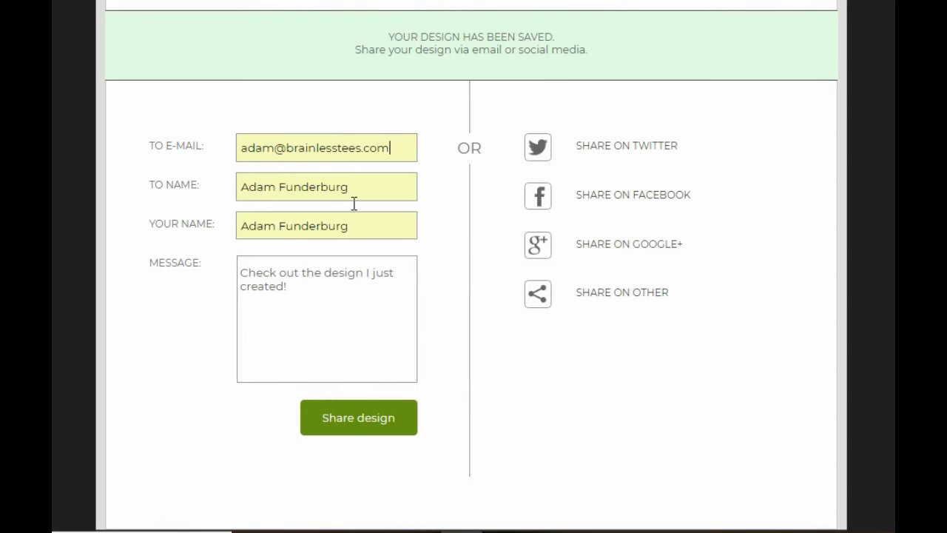
{"action": "left_click", "coordinate": [395, 426]}
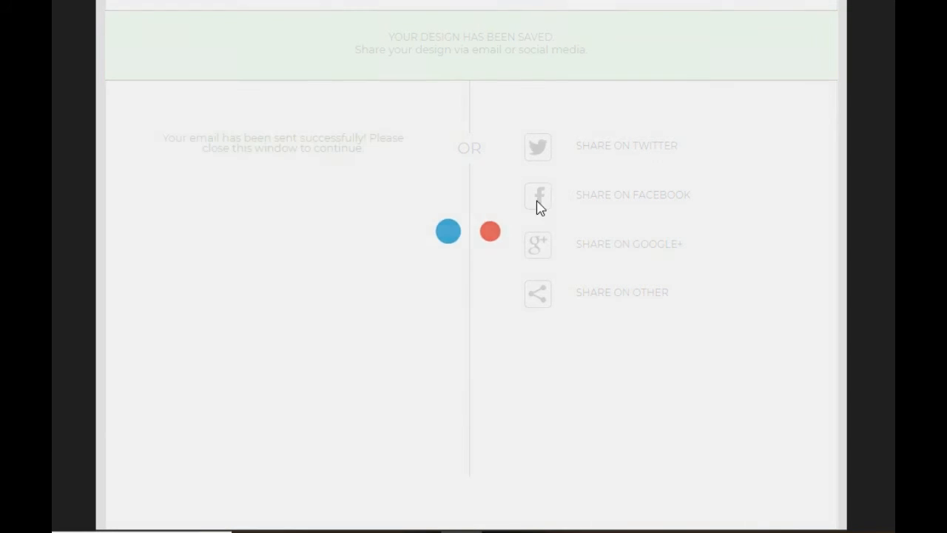
{"action": "scroll", "coordinate": [814, 115], "scroll_direction": "up", "scroll_amount": 2}
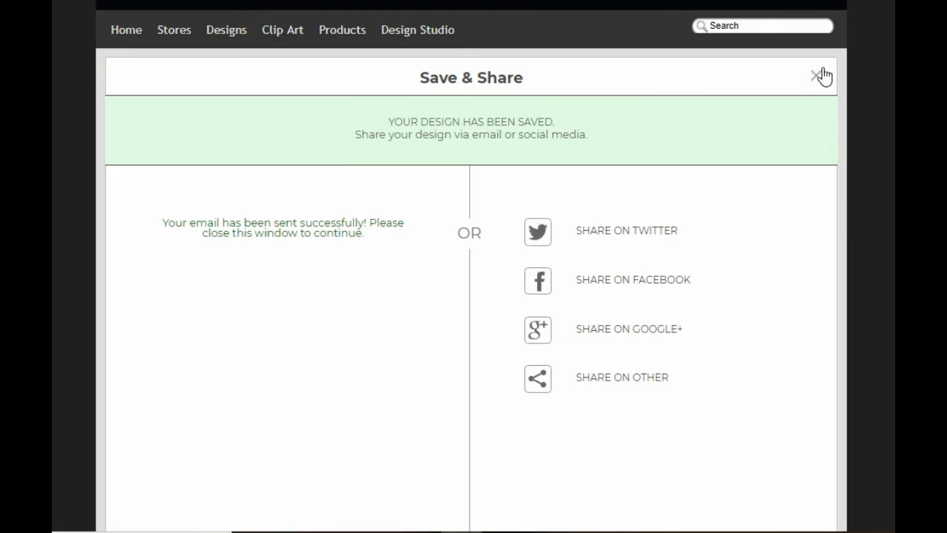
Step: Close the sharing confirmation, then move the wildcat head below the text lines and shrink it to a small emblem
{"action": "left_click", "coordinate": [821, 77]}
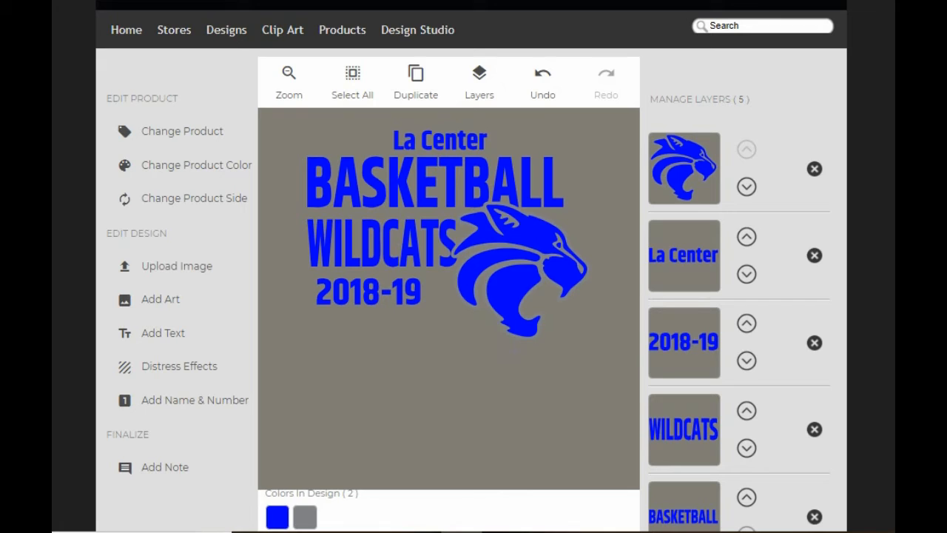
{"action": "left_click", "coordinate": [656, 170]}
{"action": "left_click_drag", "start_coordinate": [516, 259], "coordinate": [439, 374]}
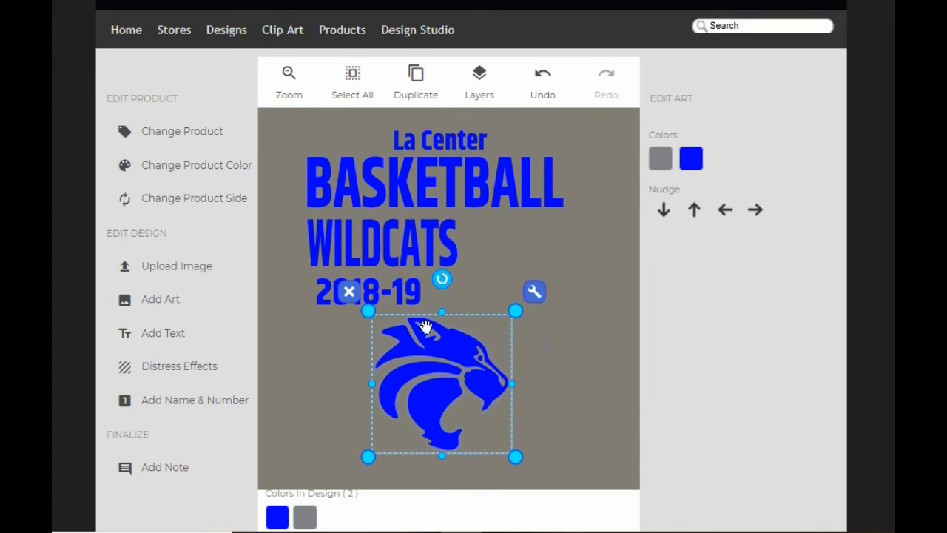
{"action": "left_click", "coordinate": [527, 314]}
{"action": "left_click", "coordinate": [488, 361]}
{"action": "left_click_drag", "start_coordinate": [510, 318], "coordinate": [474, 353]}
{"action": "left_click", "coordinate": [540, 354]}
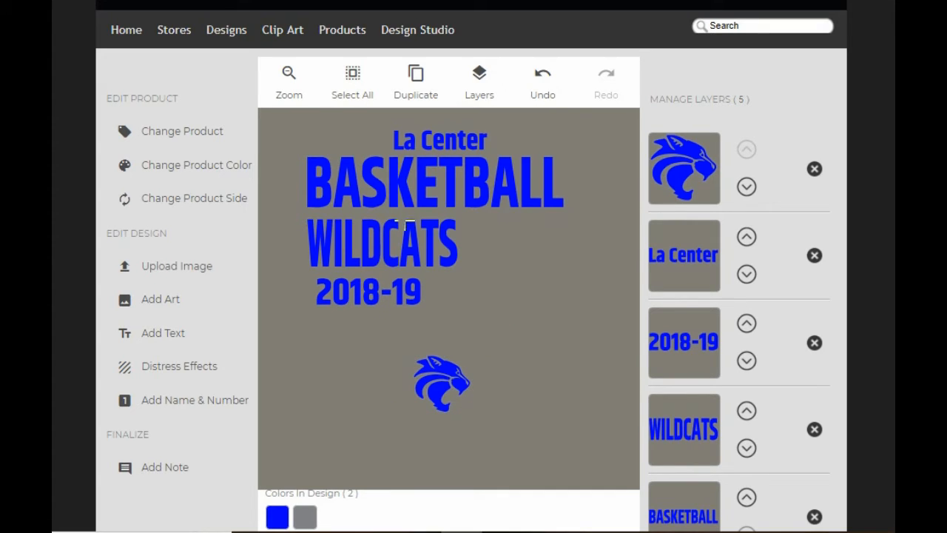
Step: Snap the WILDCATS and 2018-19 text lines to the horizontal center of the design
{"action": "left_click", "coordinate": [445, 244]}
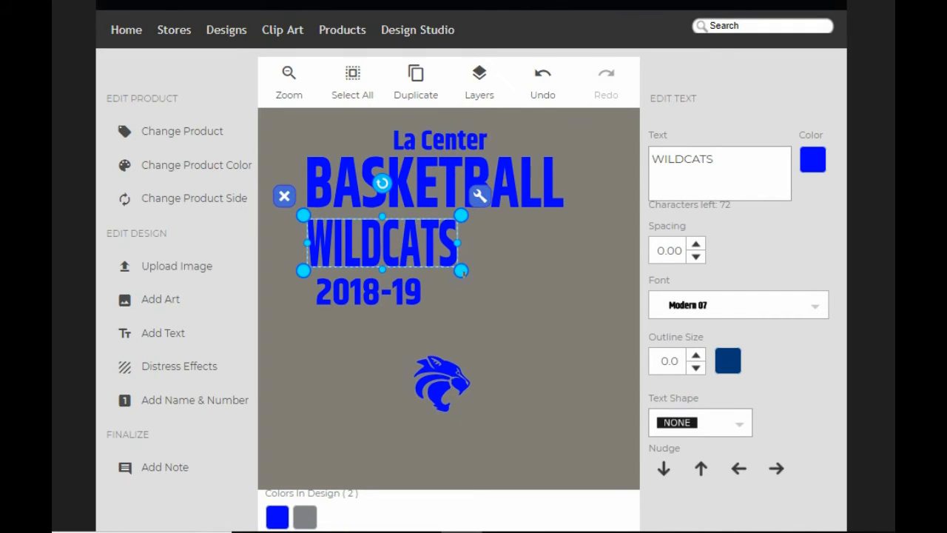
{"action": "left_click", "coordinate": [480, 197]}
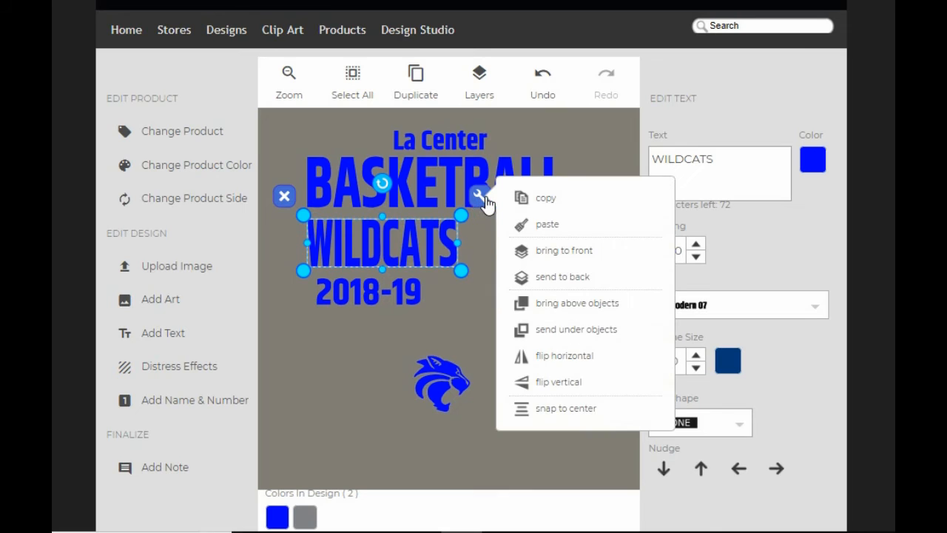
{"action": "left_click", "coordinate": [589, 413]}
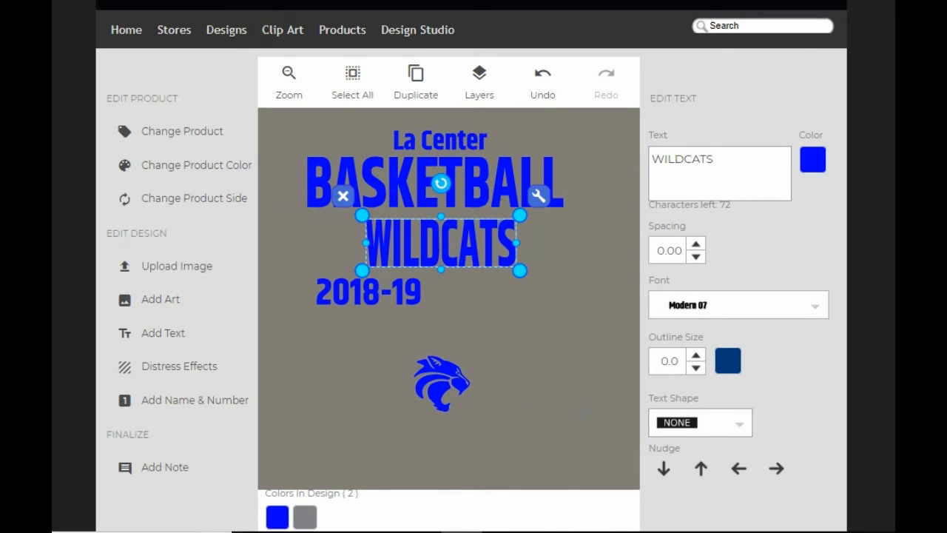
{"action": "left_click", "coordinate": [341, 298]}
{"action": "left_click", "coordinate": [444, 256]}
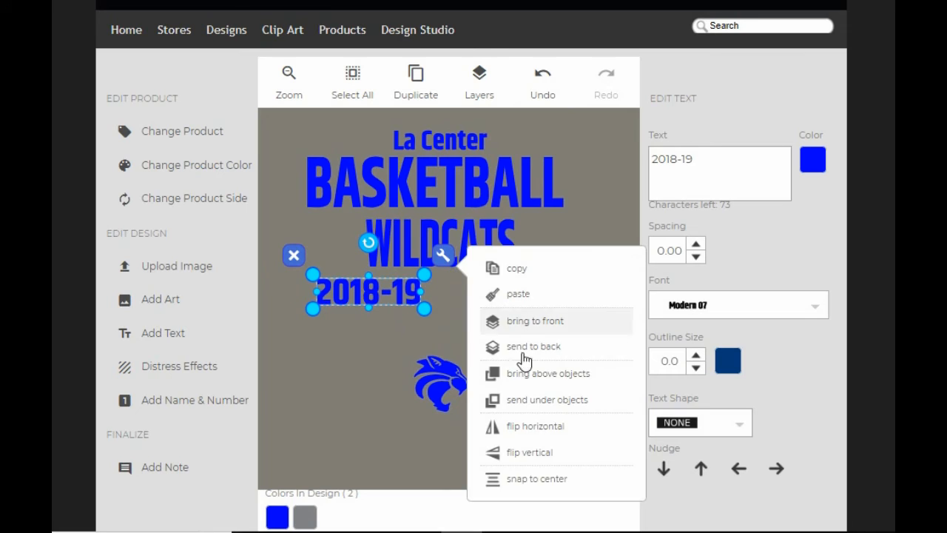
{"action": "left_click", "coordinate": [536, 479]}
{"action": "left_click", "coordinate": [531, 403]}
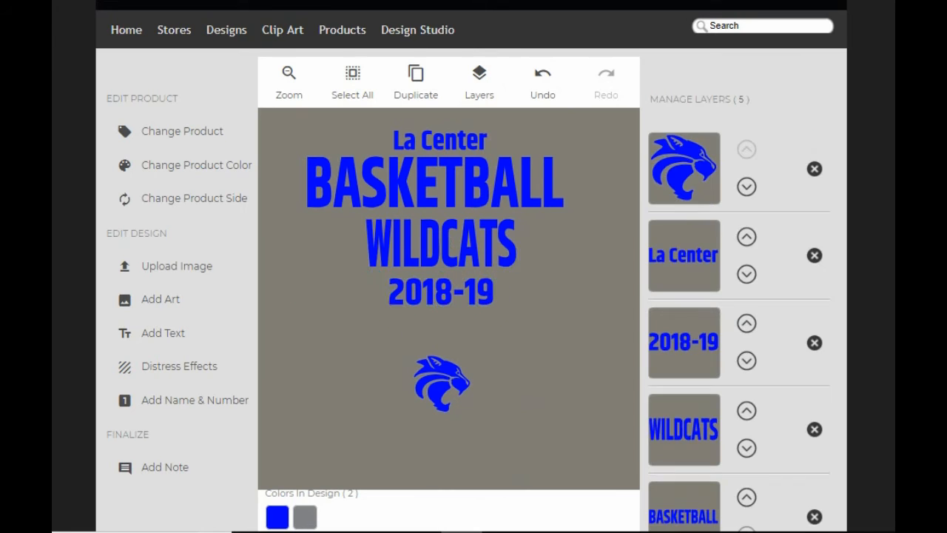
Step: Snap the BASKETBALL and La Center text lines to the horizontal center of the design
{"action": "left_click", "coordinate": [482, 189]}
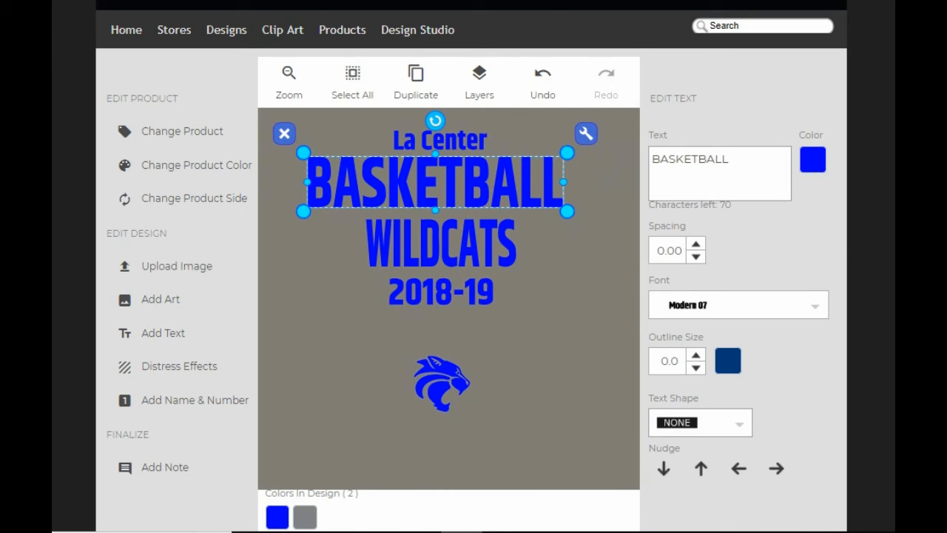
{"action": "left_click", "coordinate": [607, 168]}
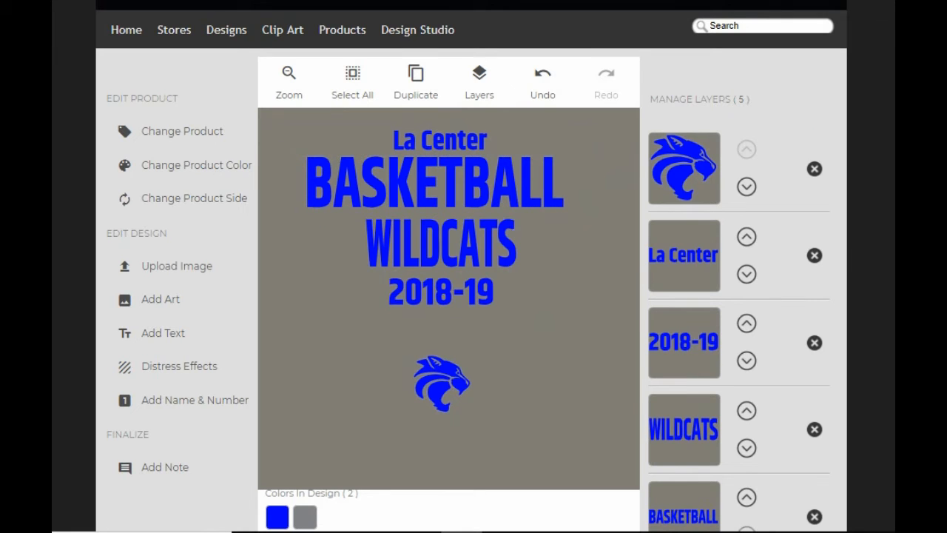
{"action": "left_click", "coordinate": [527, 182]}
{"action": "left_click", "coordinate": [584, 137]}
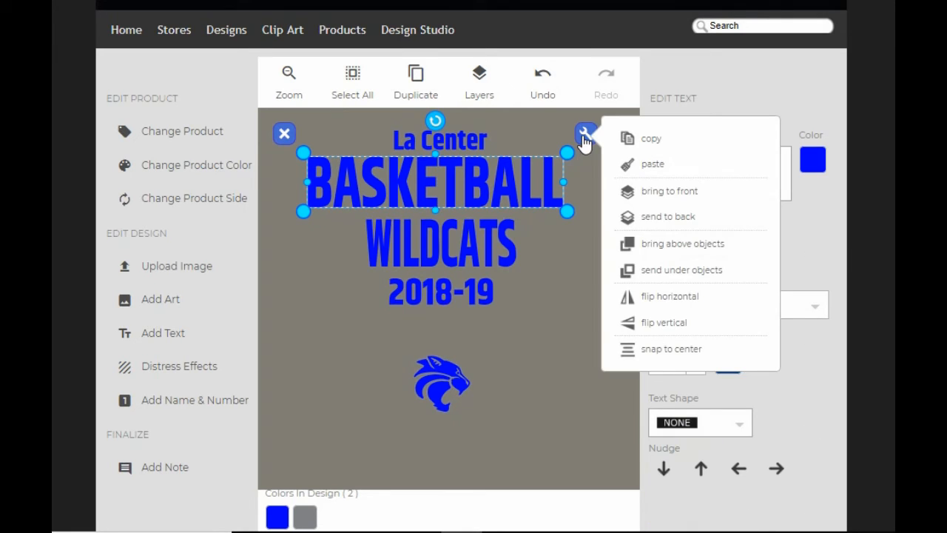
{"action": "left_click", "coordinate": [663, 348]}
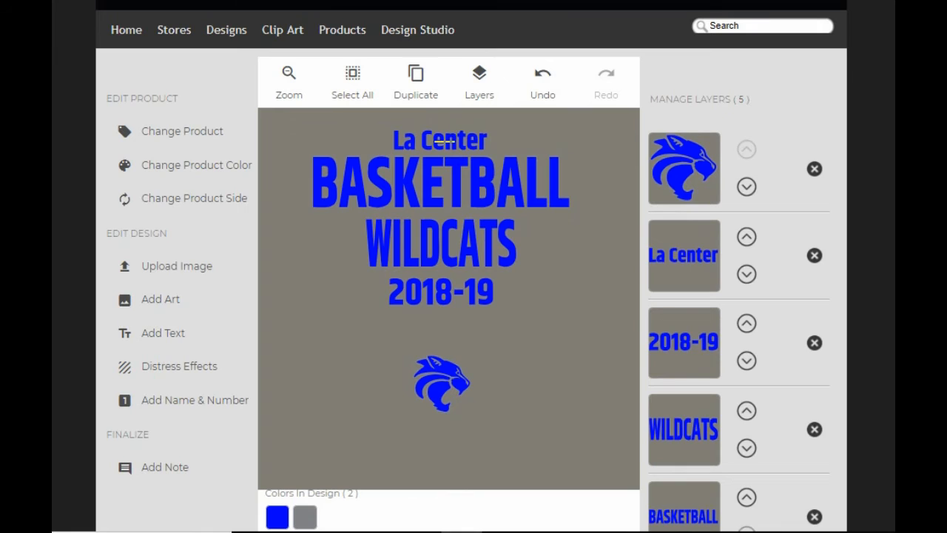
{"action": "left_click", "coordinate": [458, 139]}
{"action": "left_click", "coordinate": [510, 114]}
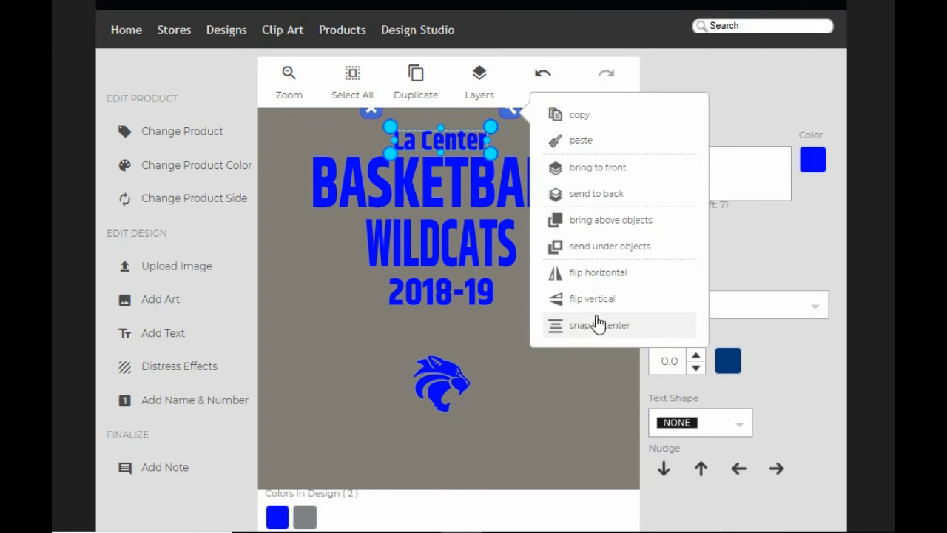
{"action": "left_click", "coordinate": [598, 324]}
Step: Center the small wildcat head horizontally and move it up directly beneath the 2018-19 line
{"action": "left_click", "coordinate": [439, 370]}
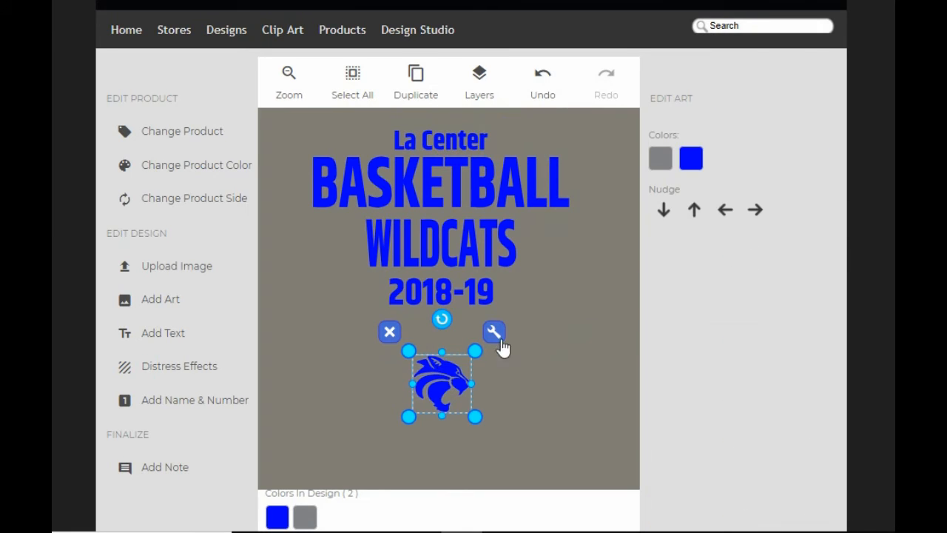
{"action": "left_click", "coordinate": [495, 332]}
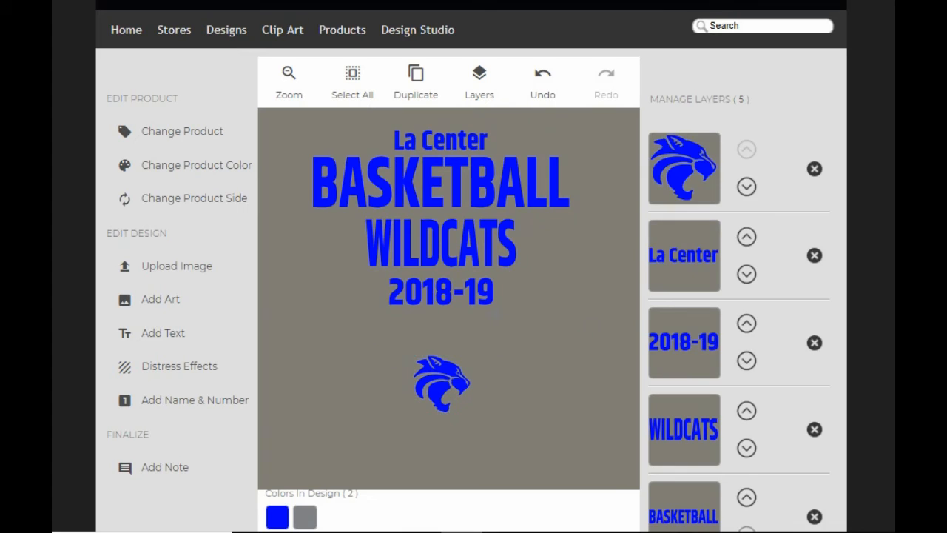
{"action": "left_click", "coordinate": [441, 395]}
{"action": "left_click", "coordinate": [494, 332]}
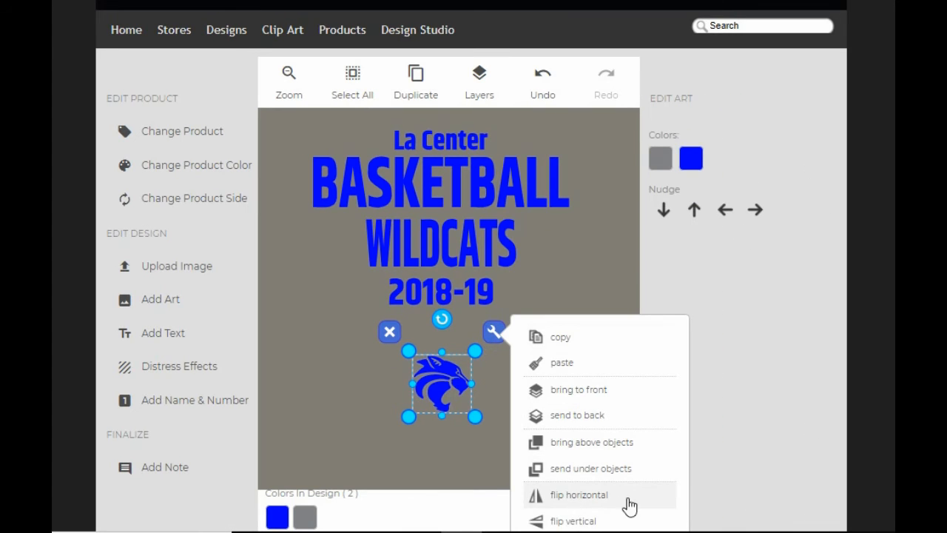
{"action": "scroll", "coordinate": [633, 419], "scroll_direction": "down", "scroll_amount": 2}
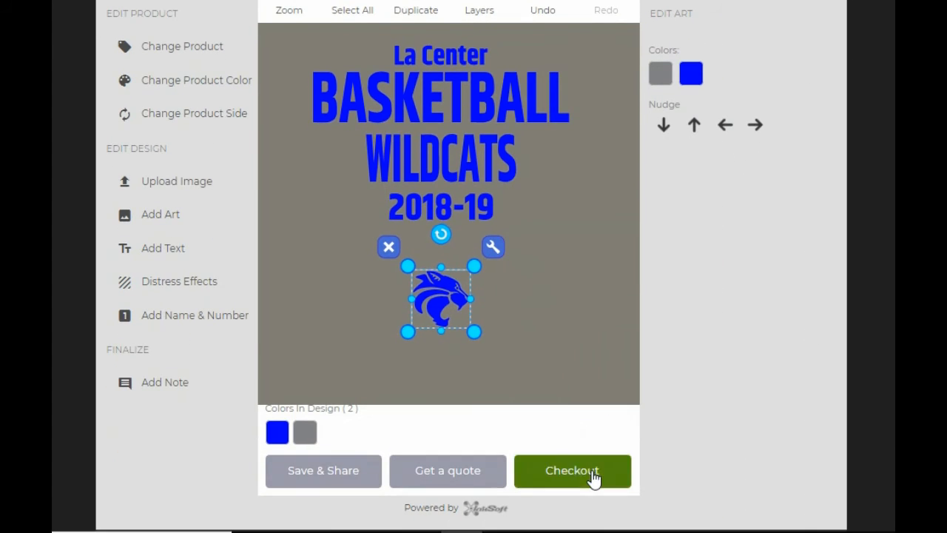
{"action": "left_click", "coordinate": [495, 248]}
{"action": "left_click", "coordinate": [449, 288]}
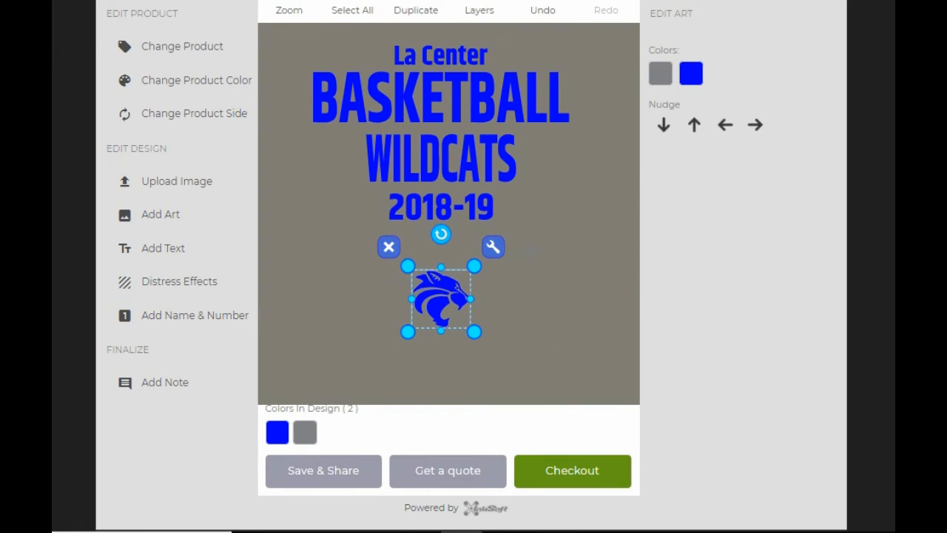
{"action": "left_click_drag", "start_coordinate": [449, 287], "coordinate": [450, 246]}
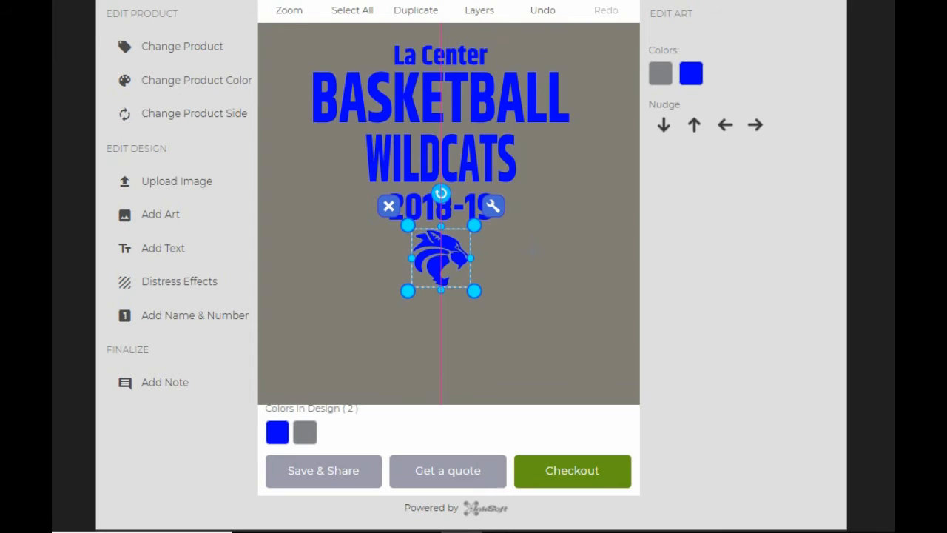
{"action": "scroll", "coordinate": [512, 206], "scroll_direction": "up", "scroll_amount": 2}
{"action": "left_click", "coordinate": [555, 290]}
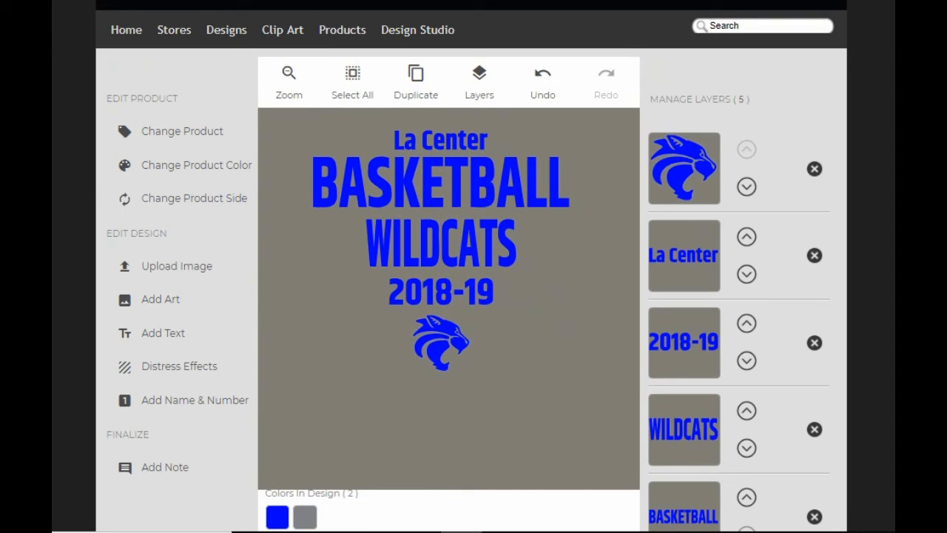
Step: Delete the 2018-19 text layer and move the wildcat head up directly beneath WILDCATS, keeping it centered
{"action": "left_click", "coordinate": [814, 343]}
{"action": "left_click", "coordinate": [442, 346]}
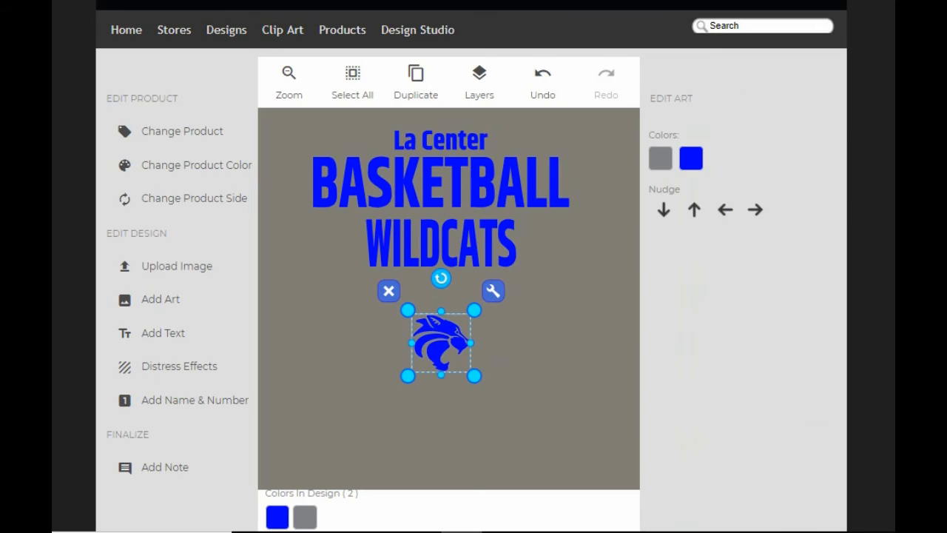
{"action": "left_click_drag", "start_coordinate": [443, 347], "coordinate": [443, 309]}
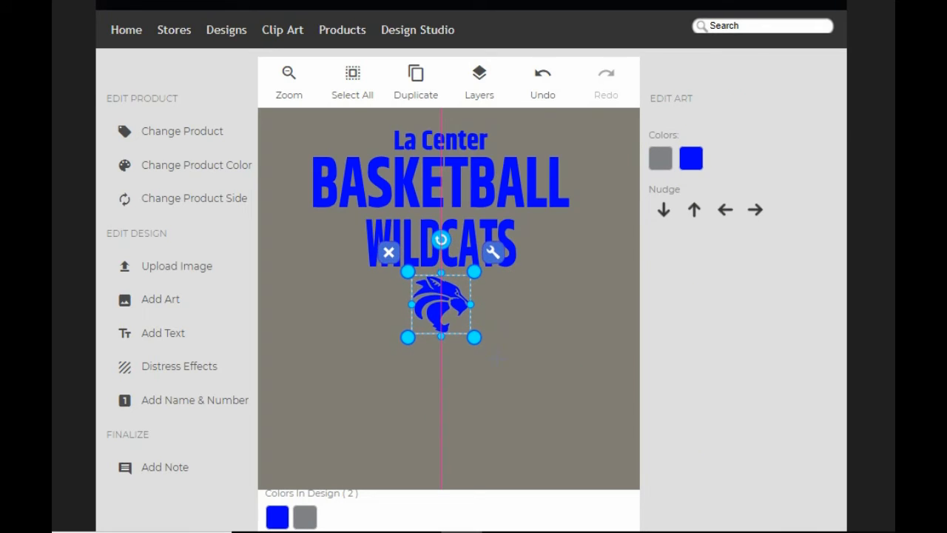
{"action": "left_click", "coordinate": [444, 392]}
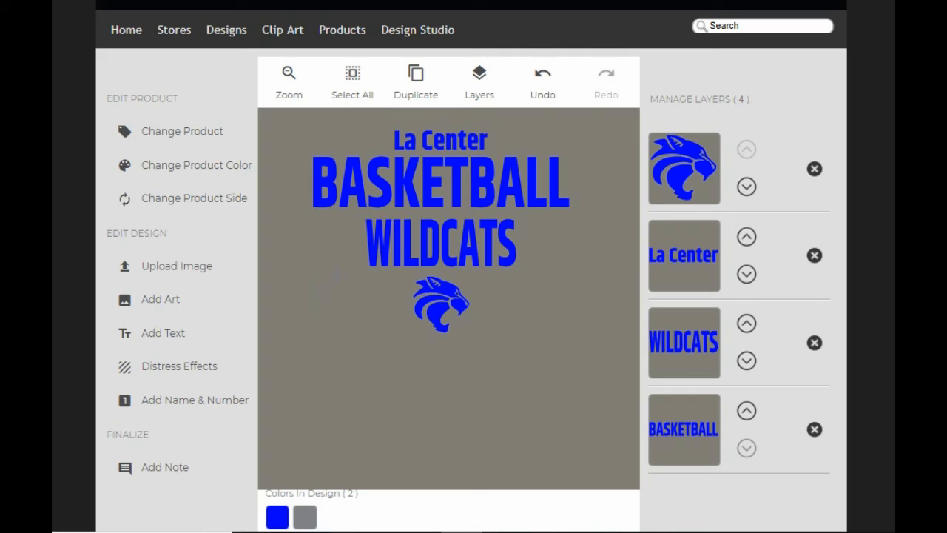
Step: Save the centered design for sharing under the name Lacenter basketball I
{"action": "scroll", "coordinate": [412, 264], "scroll_direction": "down", "scroll_amount": 1}
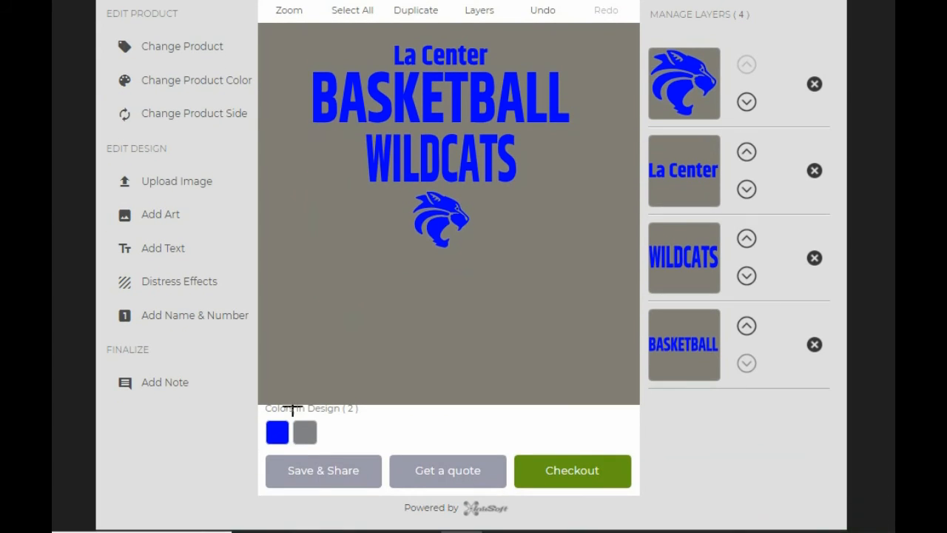
{"action": "left_click", "coordinate": [313, 480]}
{"action": "left_click", "coordinate": [460, 87]}
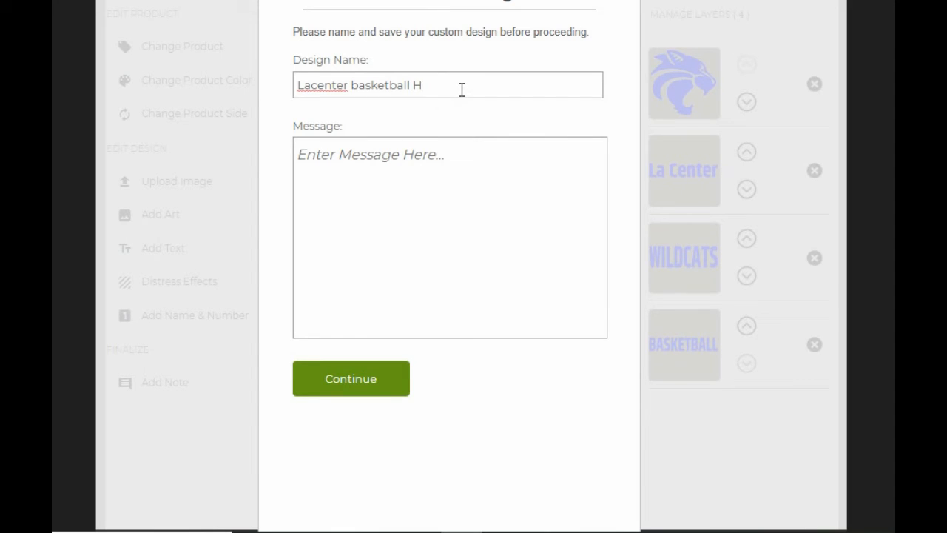
{"action": "key", "text": "BackSpace"}
{"action": "key", "text": "BackSpace"}
{"action": "type", "text": "l"}
{"action": "left_click", "coordinate": [348, 388]}
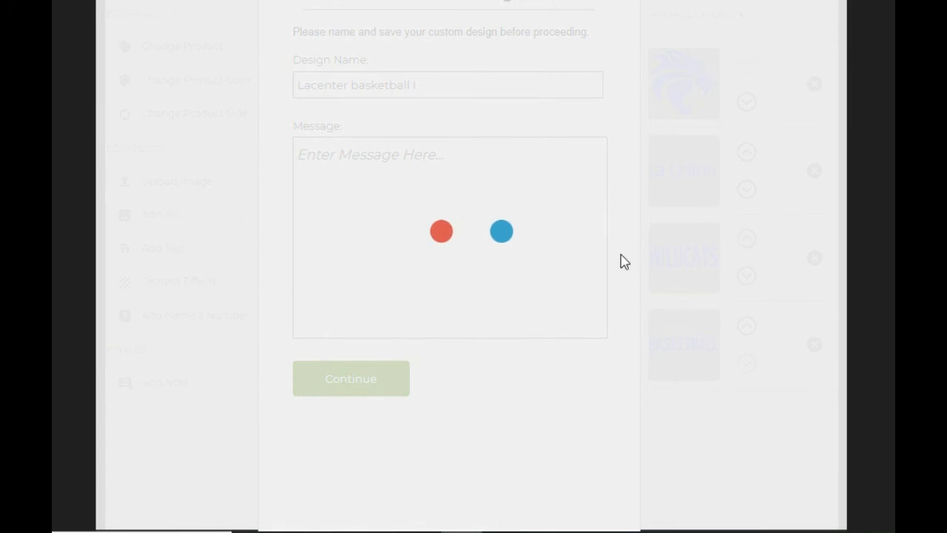
Step: E-mail the saved design, filling in the recipient's e-mail address and the recipient and sender names, and return to the design
{"action": "scroll", "coordinate": [714, 305], "scroll_direction": "up", "scroll_amount": 1}
{"action": "scroll", "coordinate": [515, 332], "scroll_direction": "down", "scroll_amount": 1}
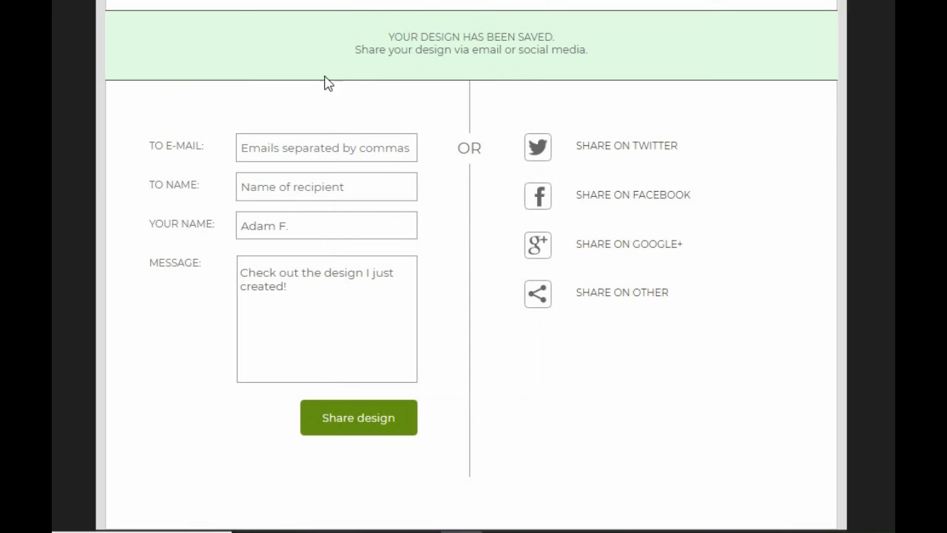
{"action": "left_click", "coordinate": [318, 145]}
{"action": "left_click", "coordinate": [326, 185]}
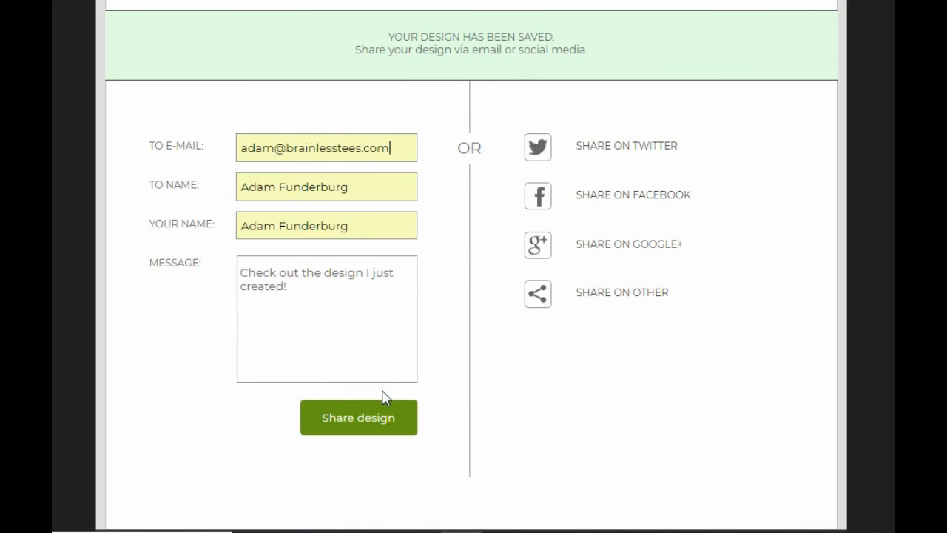
{"action": "left_click", "coordinate": [385, 412]}
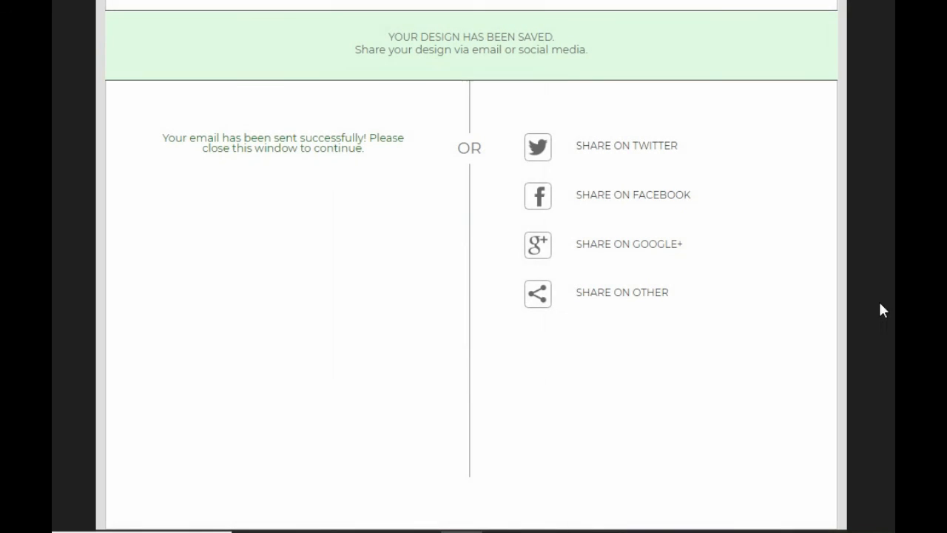
{"action": "scroll", "coordinate": [893, 107], "scroll_direction": "up", "scroll_amount": 1}
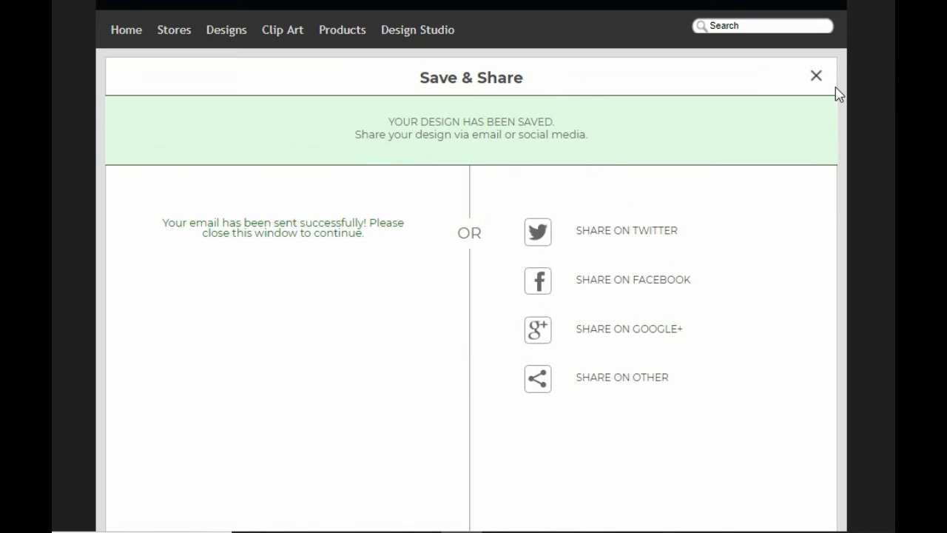
{"action": "left_click", "coordinate": [816, 76]}
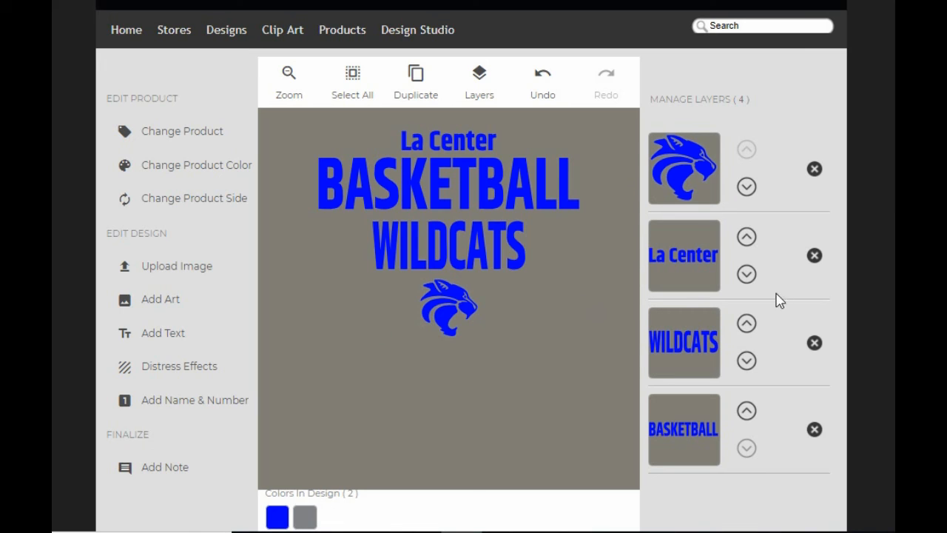
{"action": "left_click", "coordinate": [674, 331]}
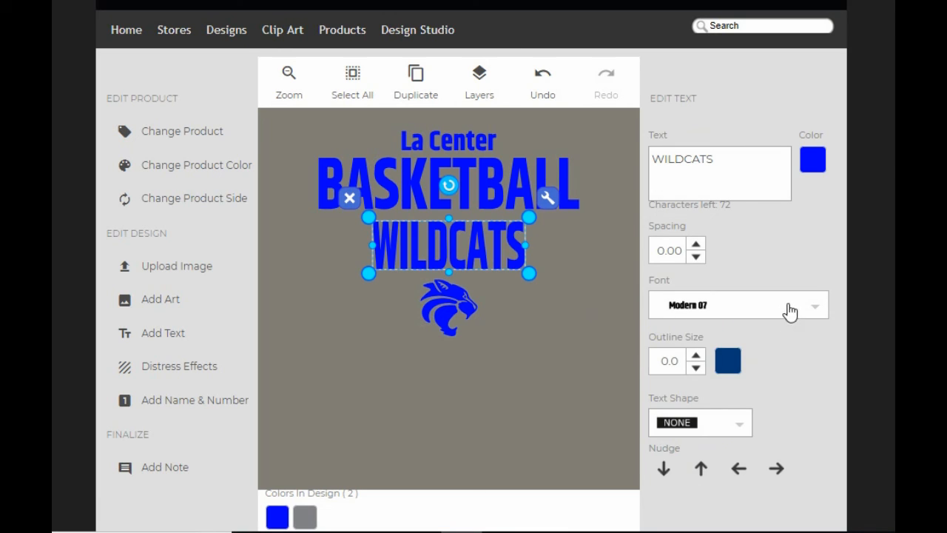
{"action": "left_click", "coordinate": [814, 307]}
{"action": "mouse_move", "coordinate": [820, 377]}
{"action": "left_mouse_down"}
{"action": "mouse_move", "coordinate": [822, 476]}
{"action": "mouse_move", "coordinate": [850, 510]}
{"action": "mouse_move", "coordinate": [811, 363]}
{"action": "left_mouse_up"}
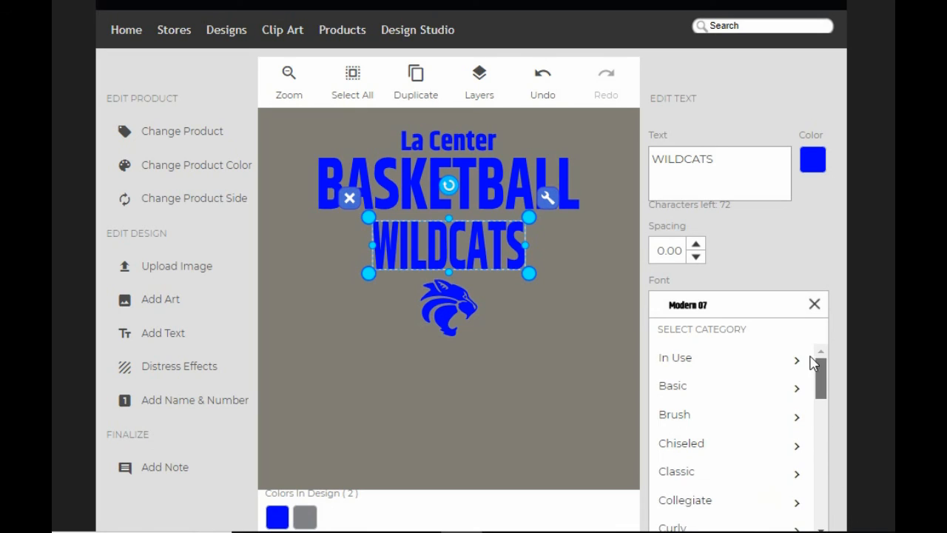
{"action": "left_click", "coordinate": [814, 310]}
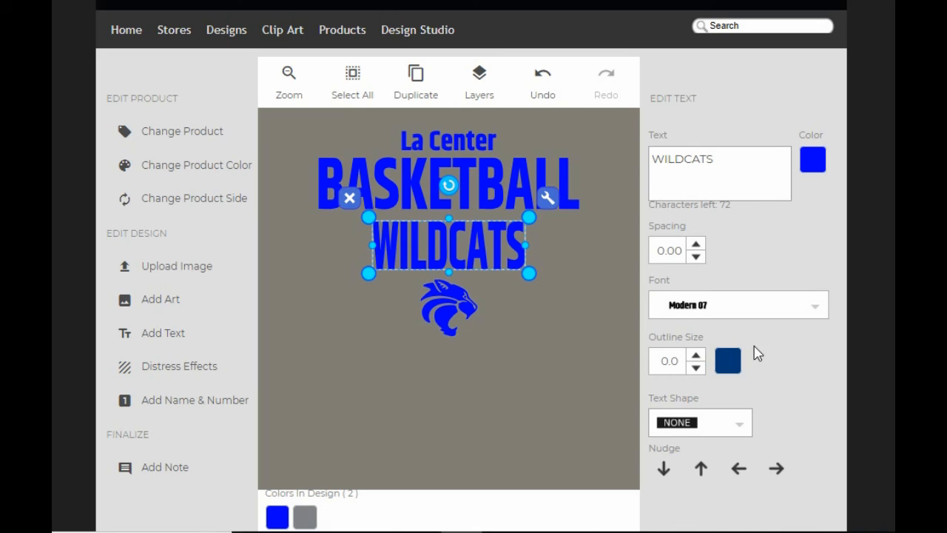
{"action": "scroll", "coordinate": [814, 370], "scroll_direction": "down", "scroll_amount": 1}
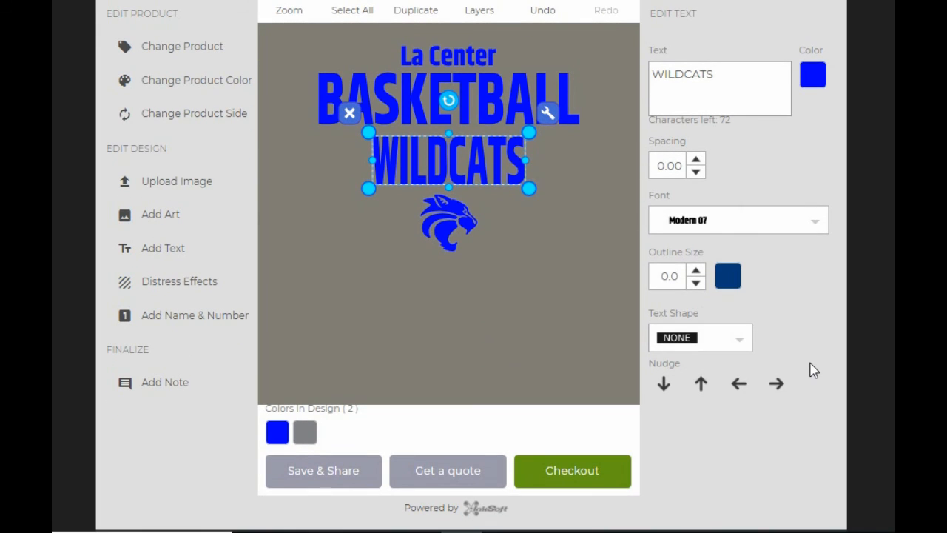
Step: Browse the available text shapes for the WILDCATS line without applying one
{"action": "left_click", "coordinate": [743, 342]}
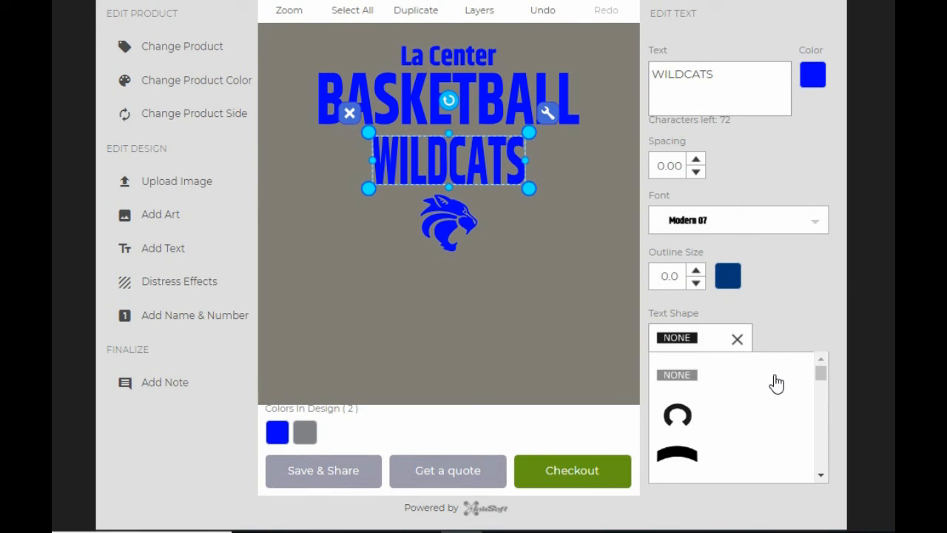
{"action": "scroll", "coordinate": [773, 383], "scroll_direction": "down", "scroll_amount": 3}
{"action": "scroll", "coordinate": [777, 383], "scroll_direction": "down", "scroll_amount": 4}
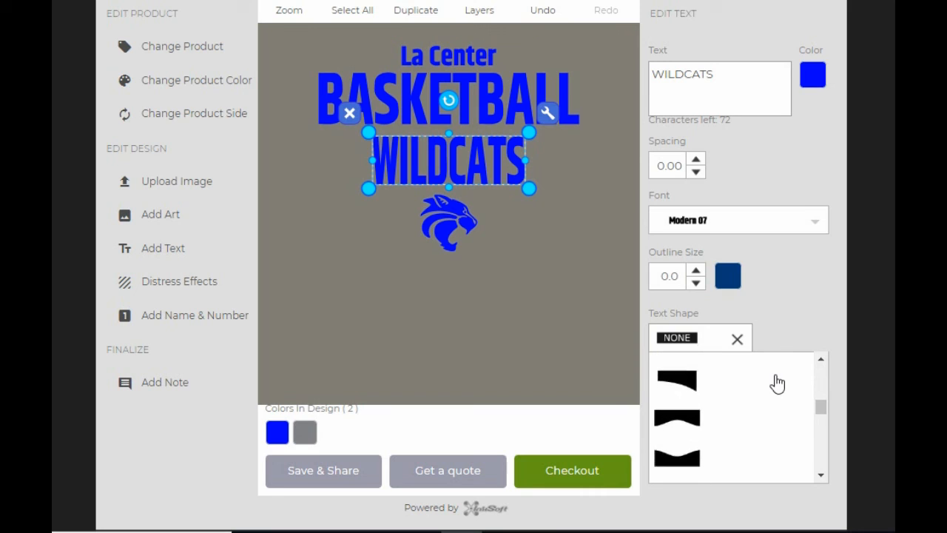
{"action": "scroll", "coordinate": [777, 383], "scroll_direction": "down", "scroll_amount": 5}
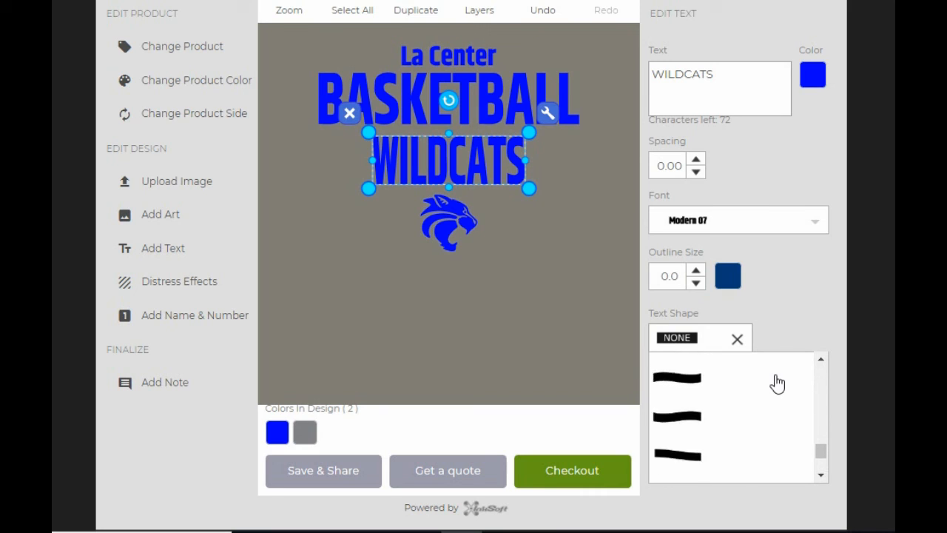
{"action": "scroll", "coordinate": [779, 383], "scroll_direction": "up", "scroll_amount": 2}
{"action": "left_click", "coordinate": [791, 292]}
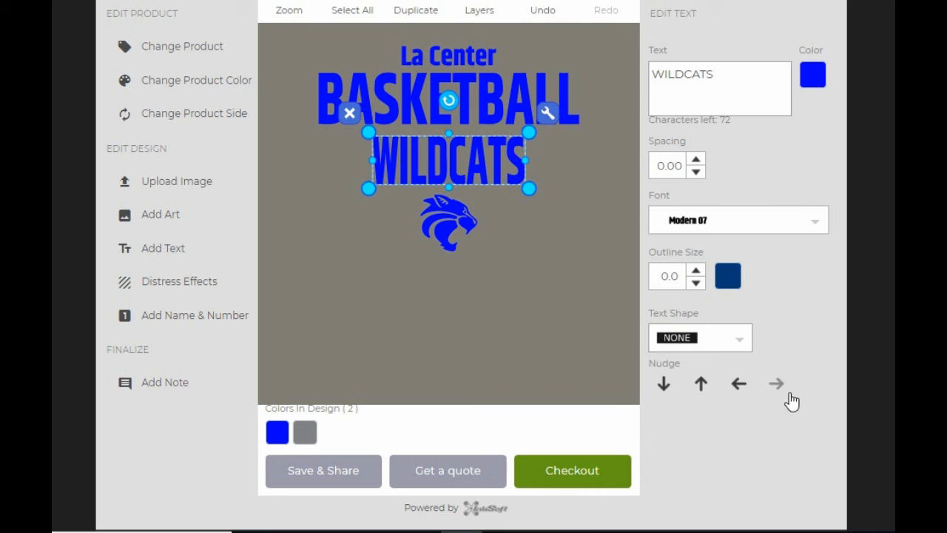
{"action": "left_click", "coordinate": [733, 337]}
{"action": "scroll", "coordinate": [779, 395], "scroll_direction": "up", "scroll_amount": 2}
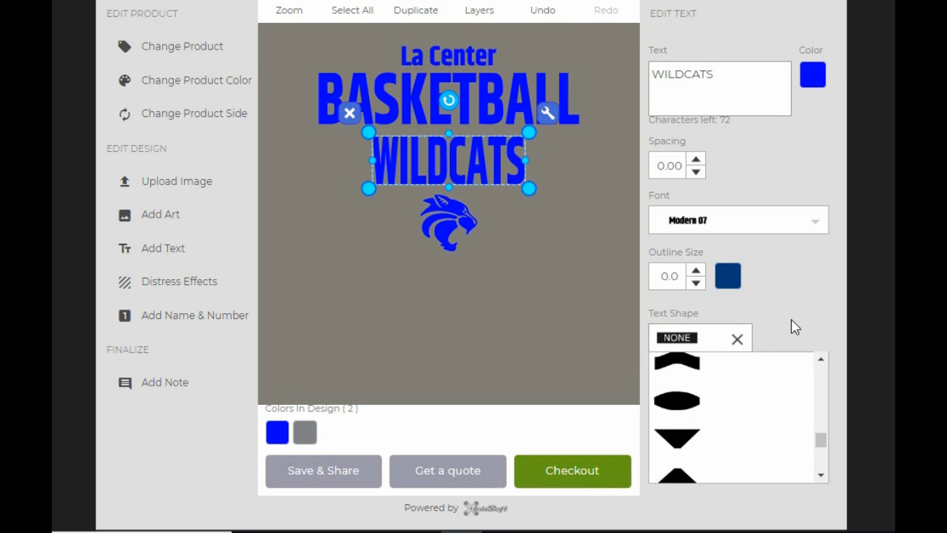
{"action": "left_click", "coordinate": [795, 325]}
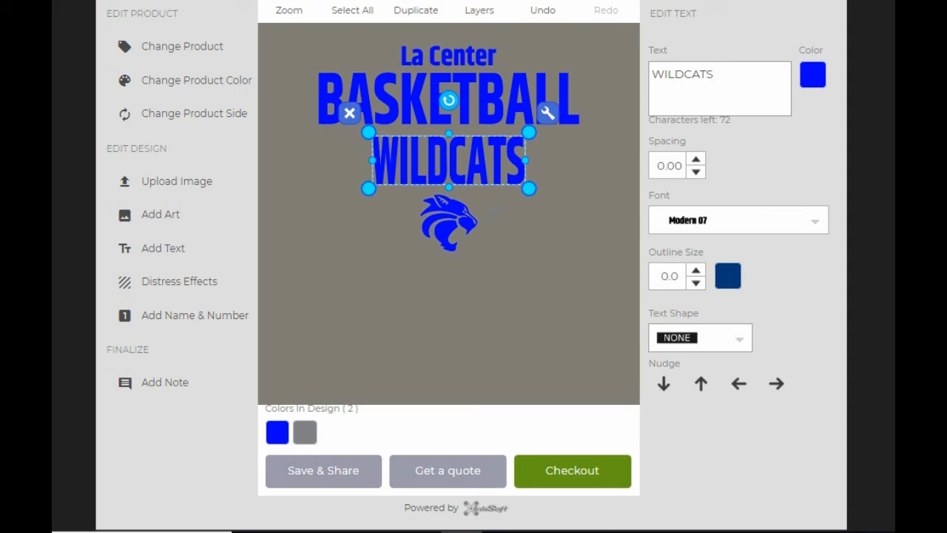
{"action": "scroll", "coordinate": [851, 304], "scroll_direction": "up", "scroll_amount": 1}
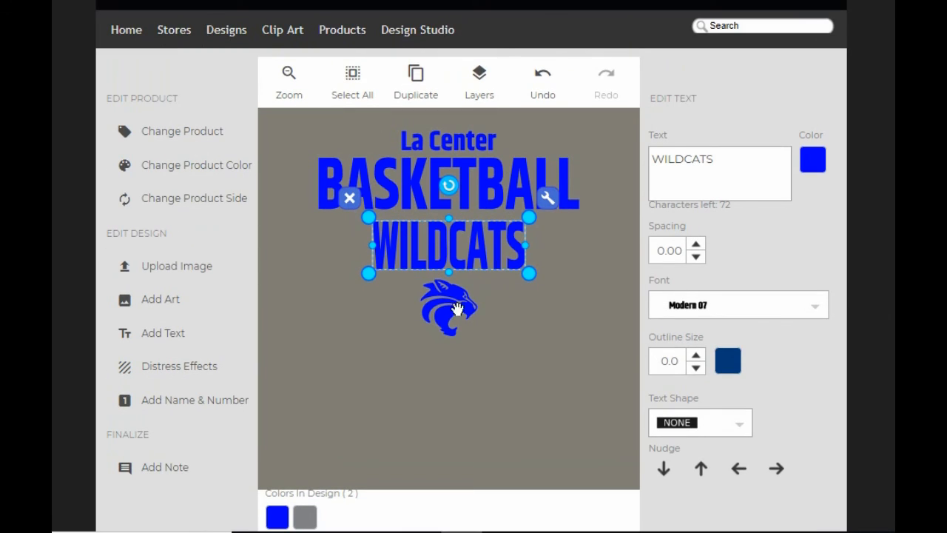